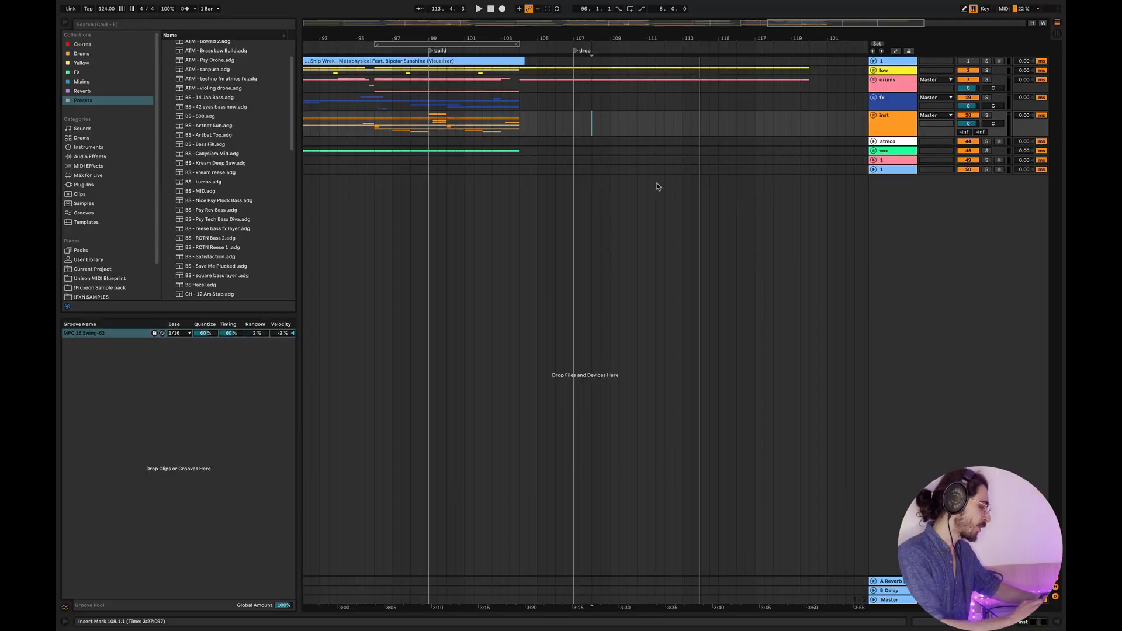
key(super+Tab)
key(super+Tab)
key(super+Tab)
key(super+Tab)
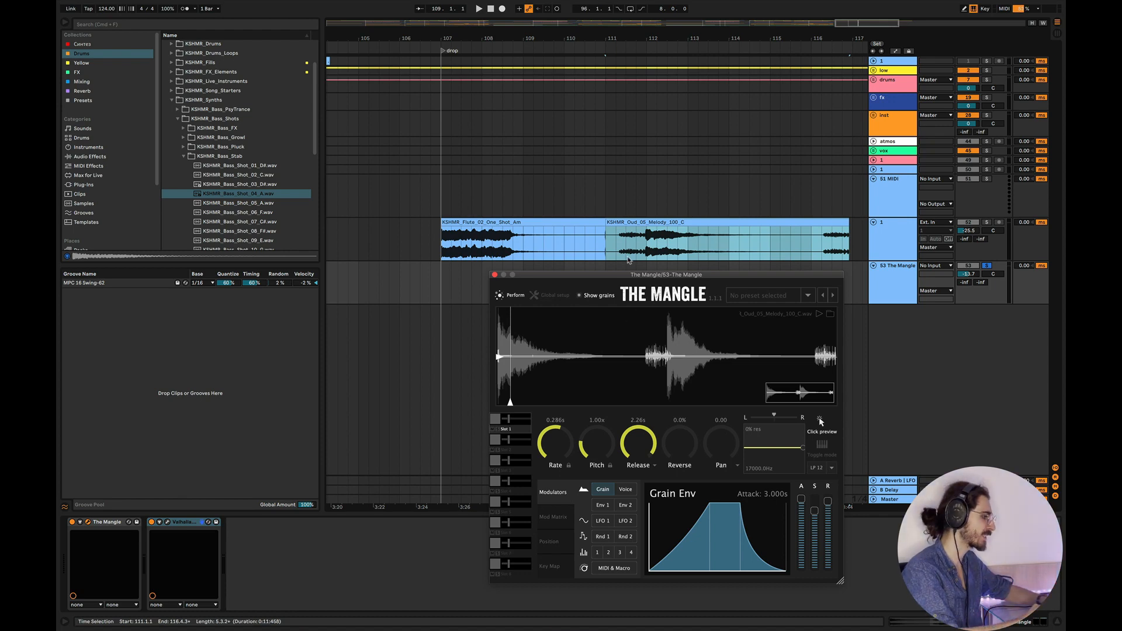
Extend the start of the KSHMR_Oud_05_Melody_100_C clip back to 109.2 and play the clip
click(615, 240)
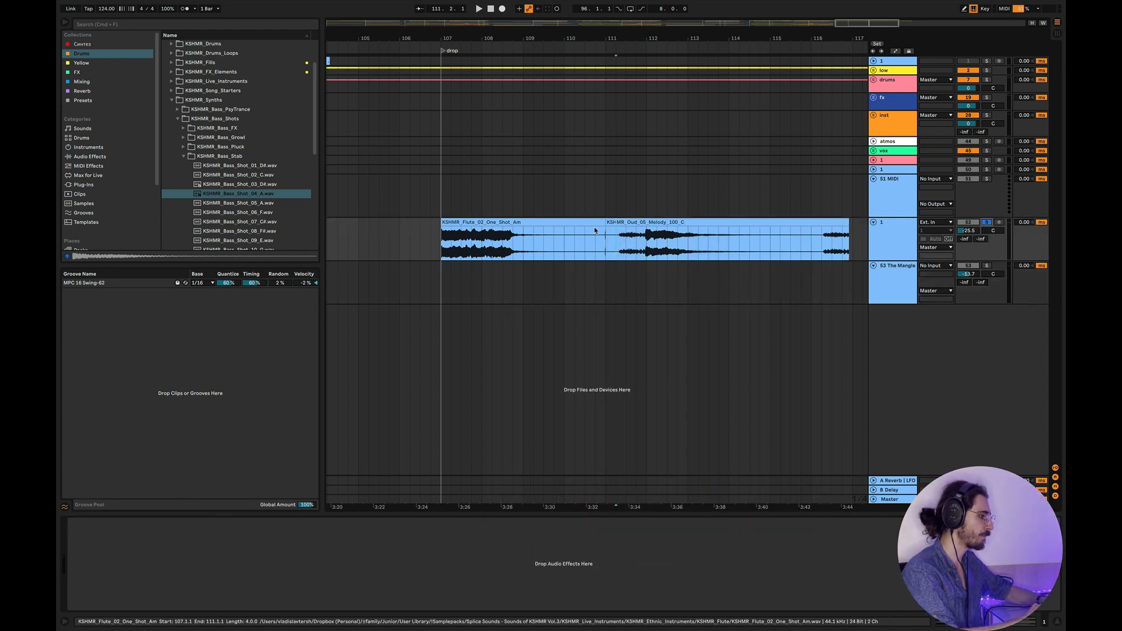
drag(607, 228, 534, 228)
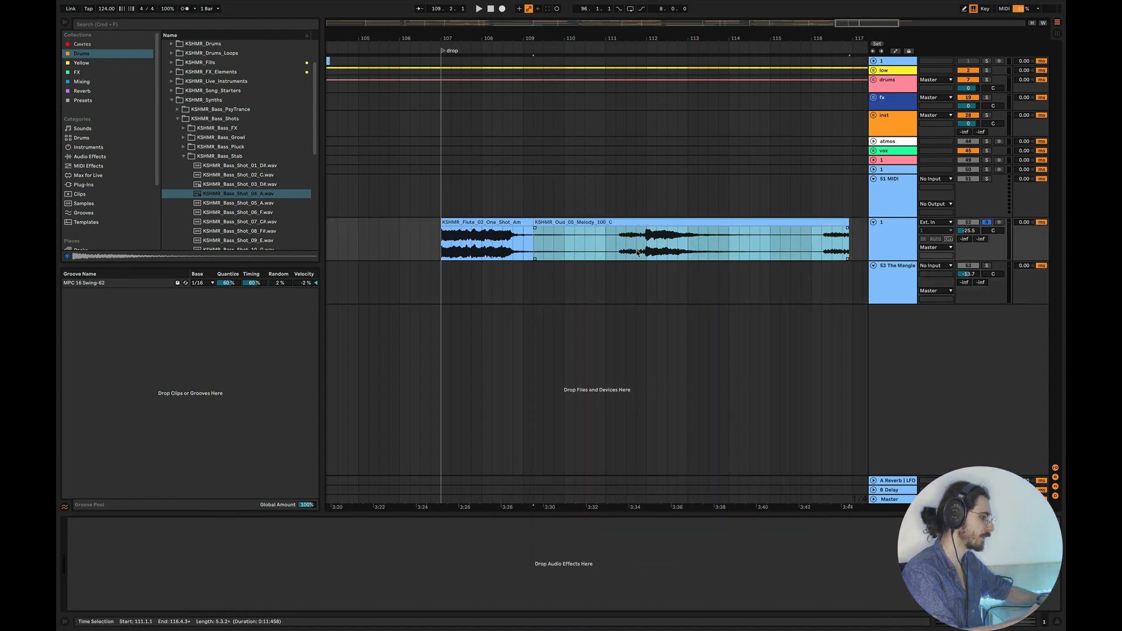
key(space)
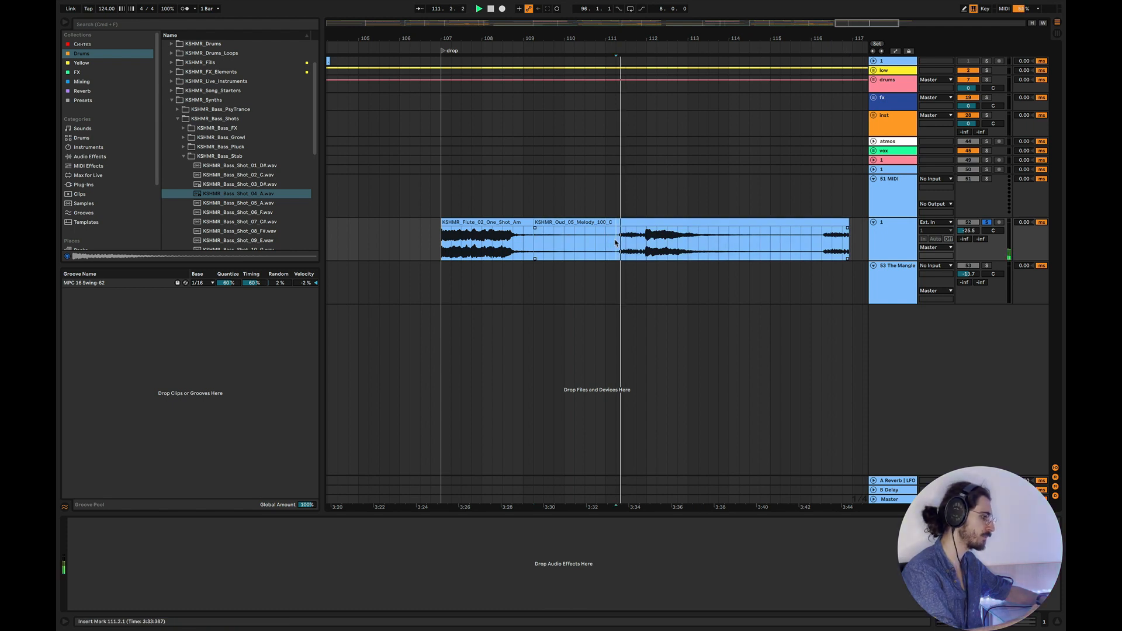
Solo the S3 The Mangle track and audition grains from the loaded oud sample across its waveform
click(905, 291)
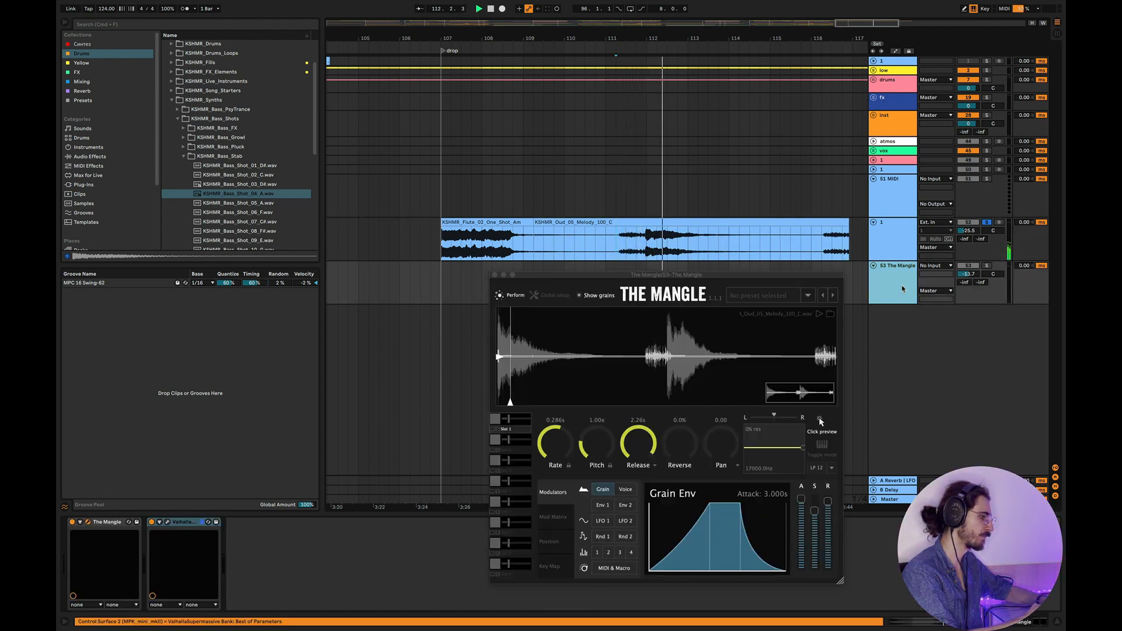
click(987, 265)
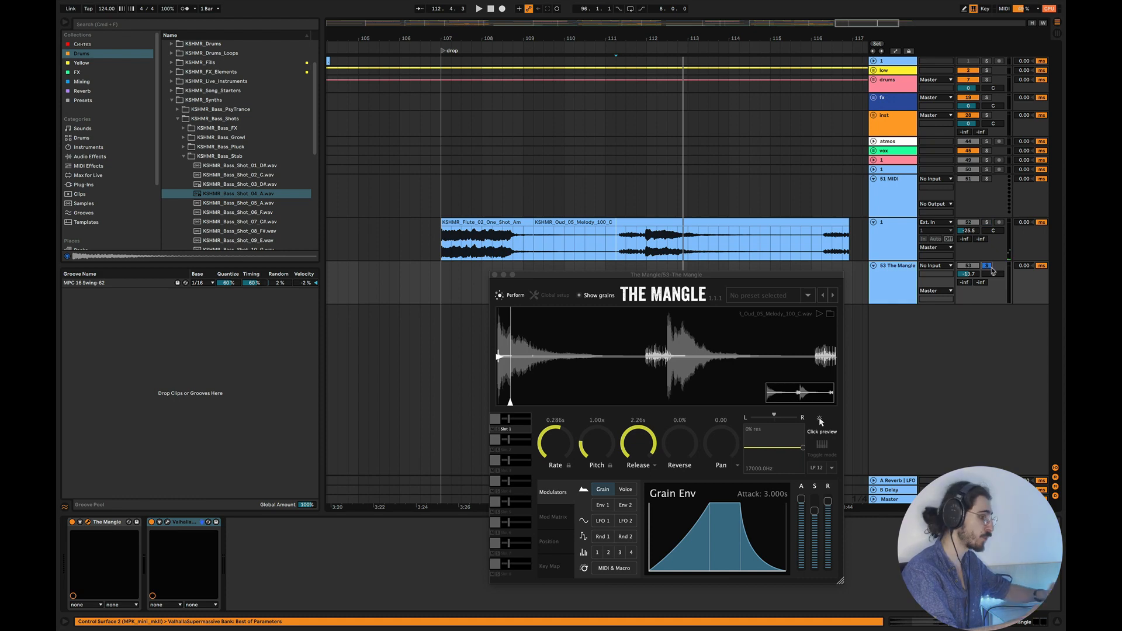
mouse_move(651, 353)
mouse_down()
mouse_move(702, 355)
mouse_move(694, 366)
mouse_move(506, 363)
mouse_move(508, 344)
mouse_move(532, 357)
mouse_move(506, 351)
mouse_move(517, 349)
mouse_up()
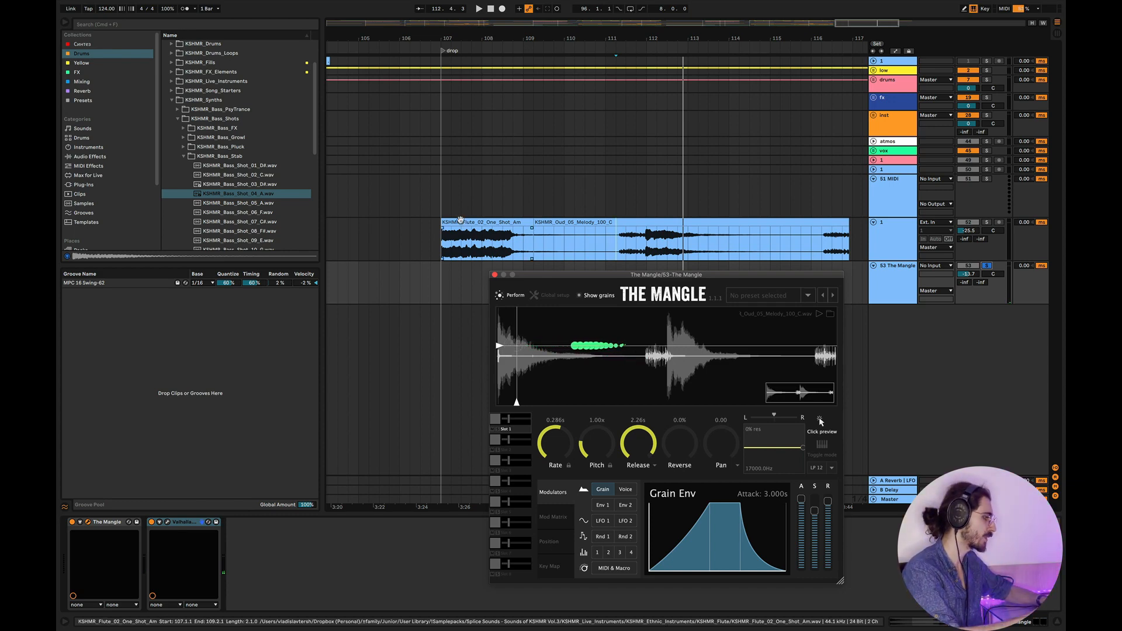
Load the KSHMR flute one-shot clip into The Mangle and audition its grains with Click preview
drag(467, 239, 592, 363)
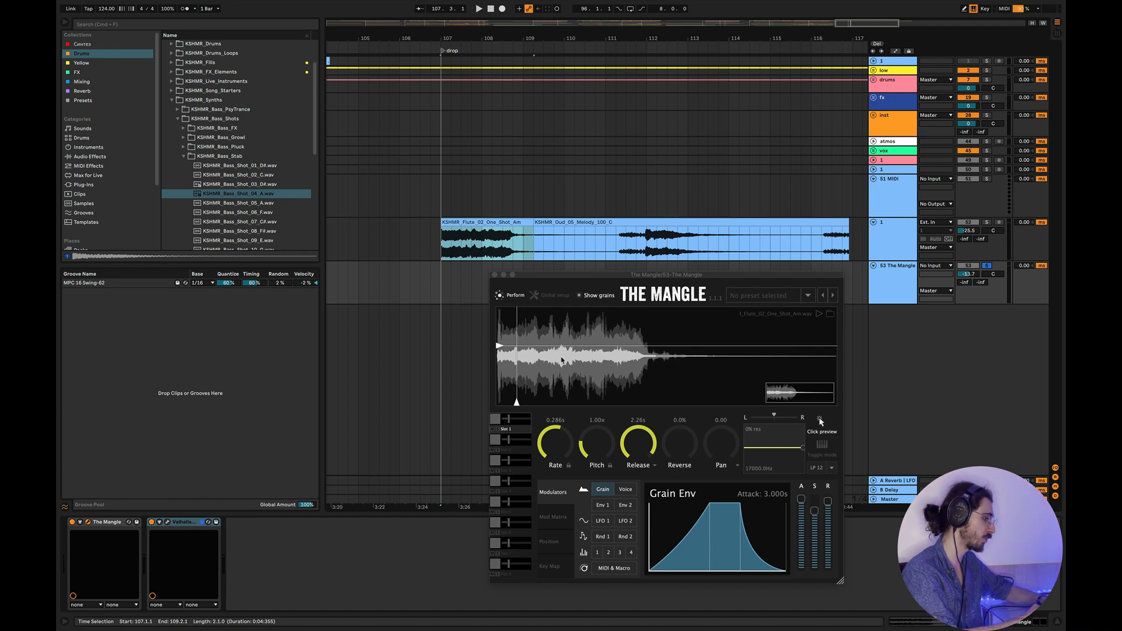
click(820, 420)
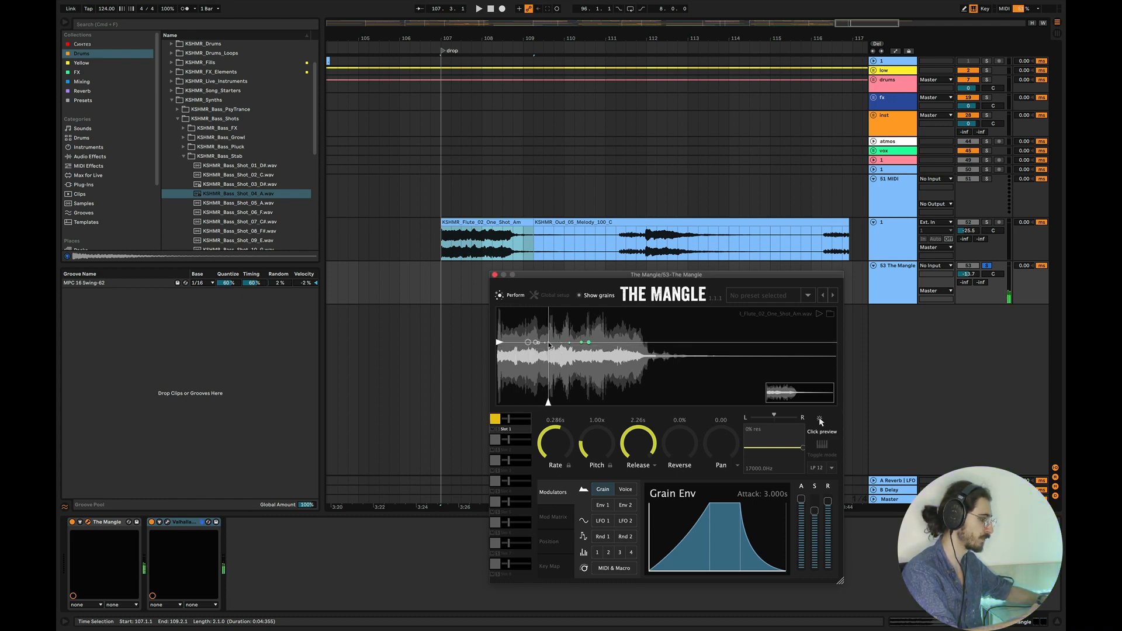
drag(561, 343, 572, 346)
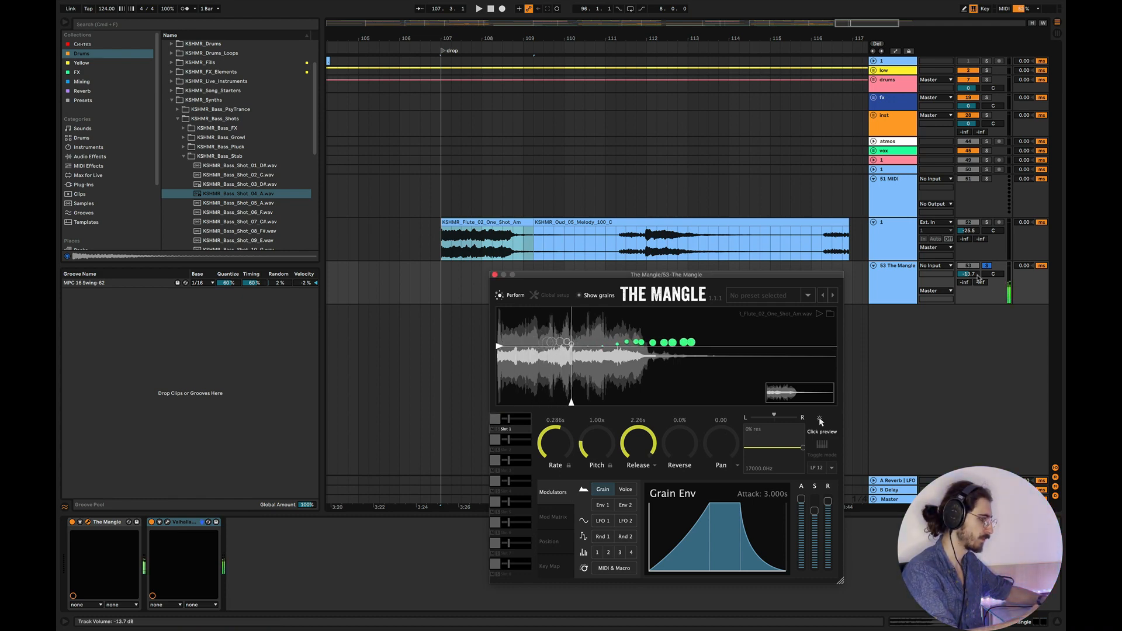
Set the S3 The Mangle track's volume to -20.9 dB and load KSHMR_Bass_Shot_04_A.wav into The Mangle
drag(968, 274, 968, 287)
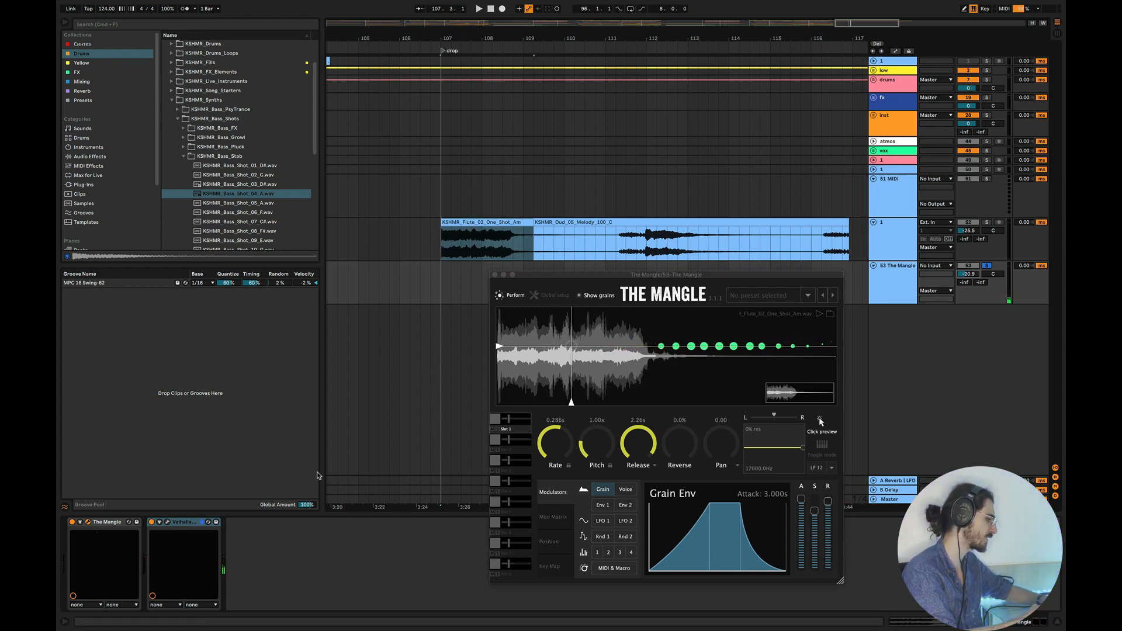
mouse_move(232, 190)
mouse_down()
mouse_move(497, 251)
mouse_move(556, 353)
mouse_move(502, 344)
mouse_move(513, 366)
mouse_move(576, 351)
mouse_move(518, 343)
mouse_move(497, 318)
mouse_move(498, 353)
mouse_move(581, 356)
mouse_move(559, 367)
mouse_up()
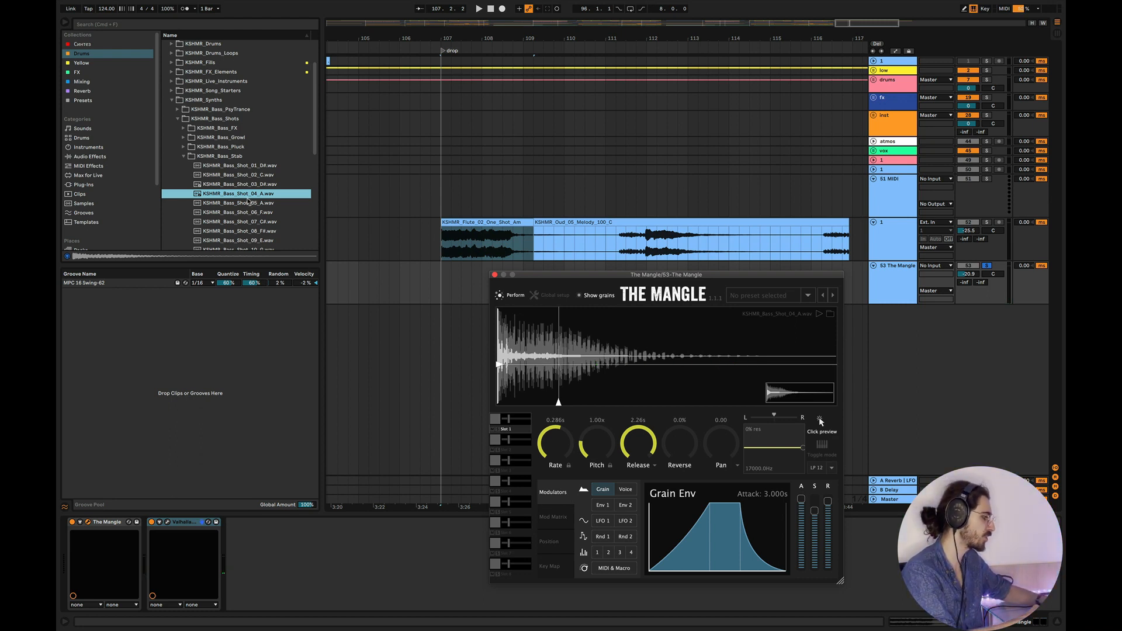
click(225, 195)
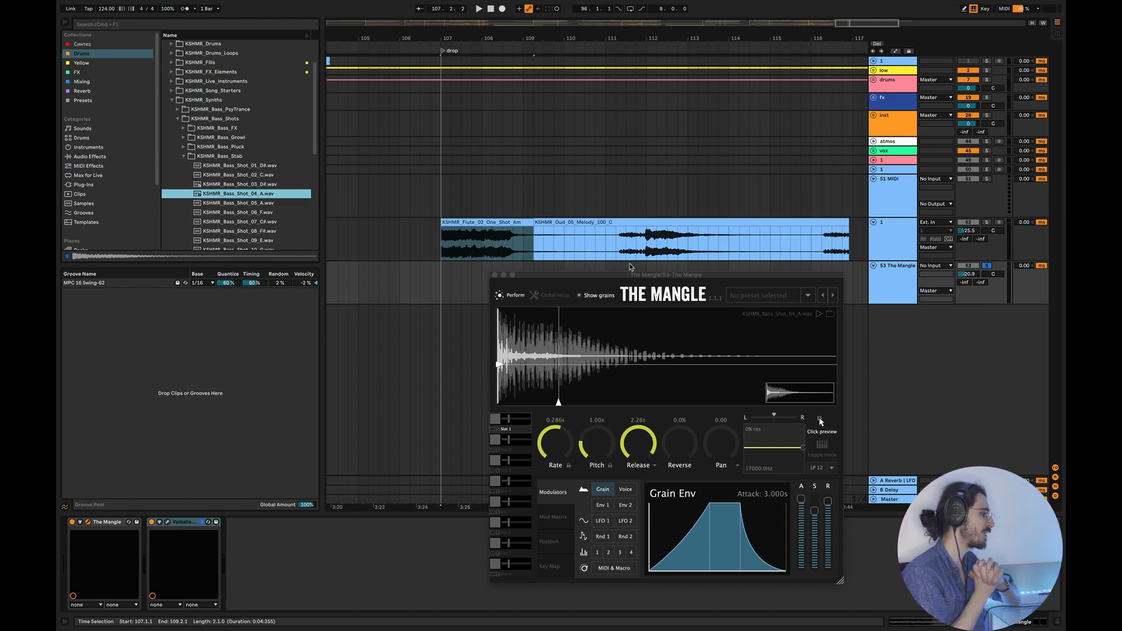
Close The Mangle and place Dancehall Thing Oud.wav from the sample library's Oud folder on a new audio track near bar 107
click(495, 275)
scroll(234, 222, down, 5)
scroll(93, 240, down, 5)
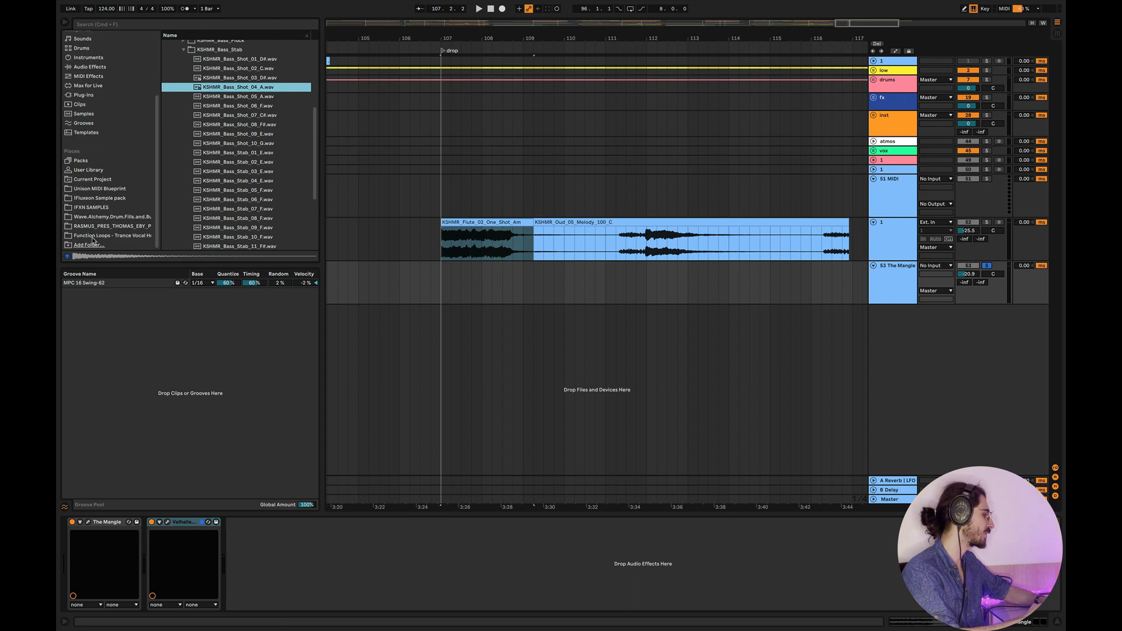
click(90, 207)
scroll(203, 163, down, 3)
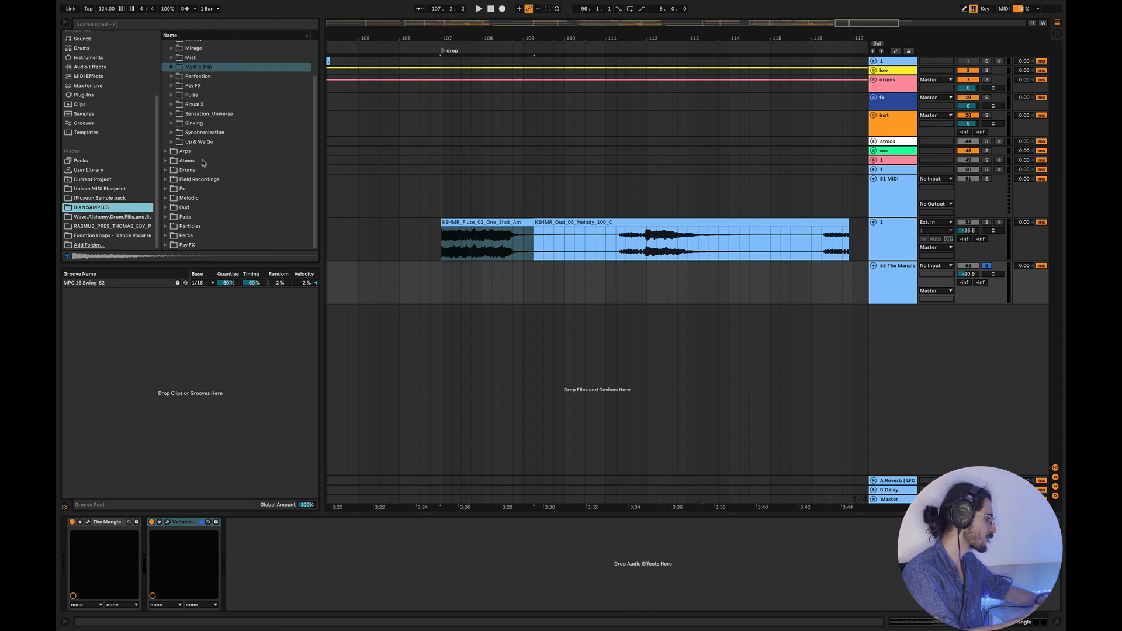
click(167, 208)
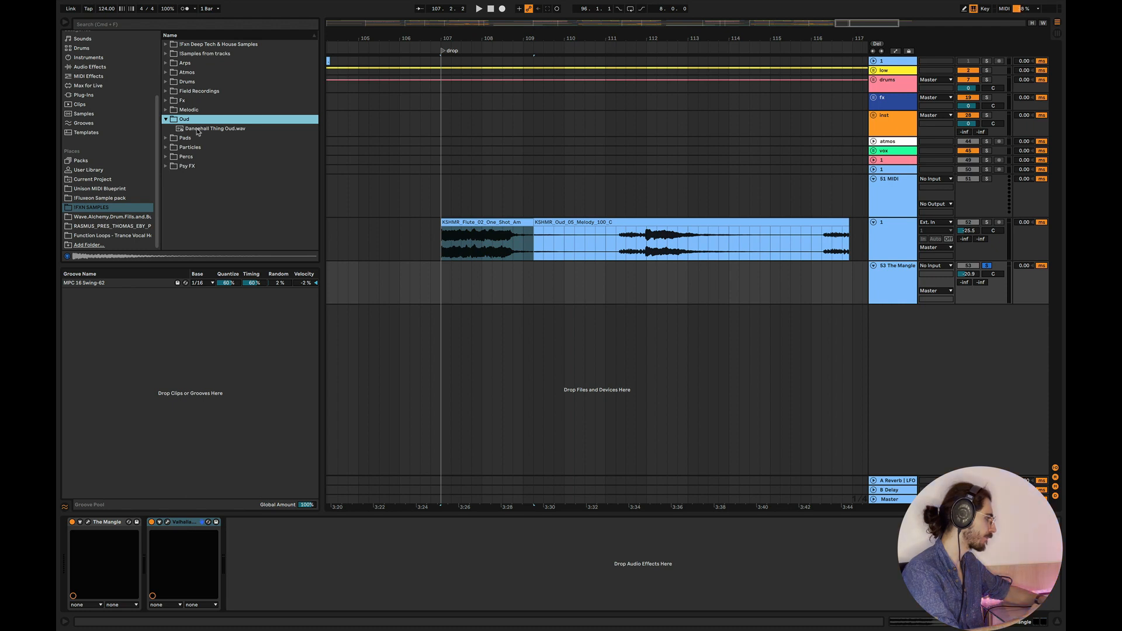
click(198, 129)
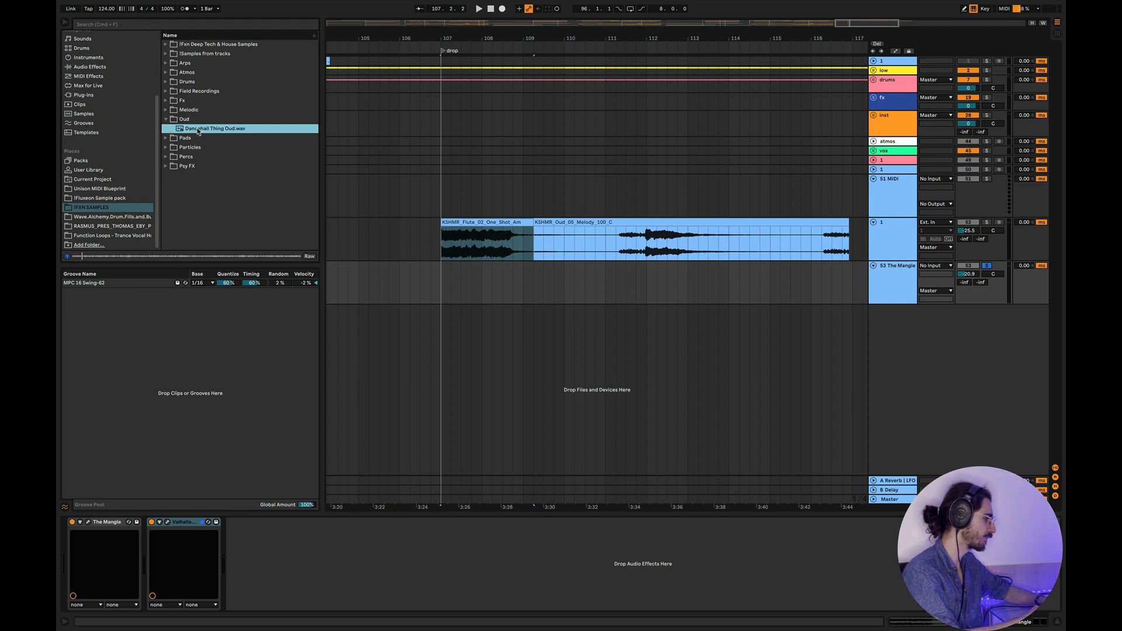
drag(198, 131, 476, 310)
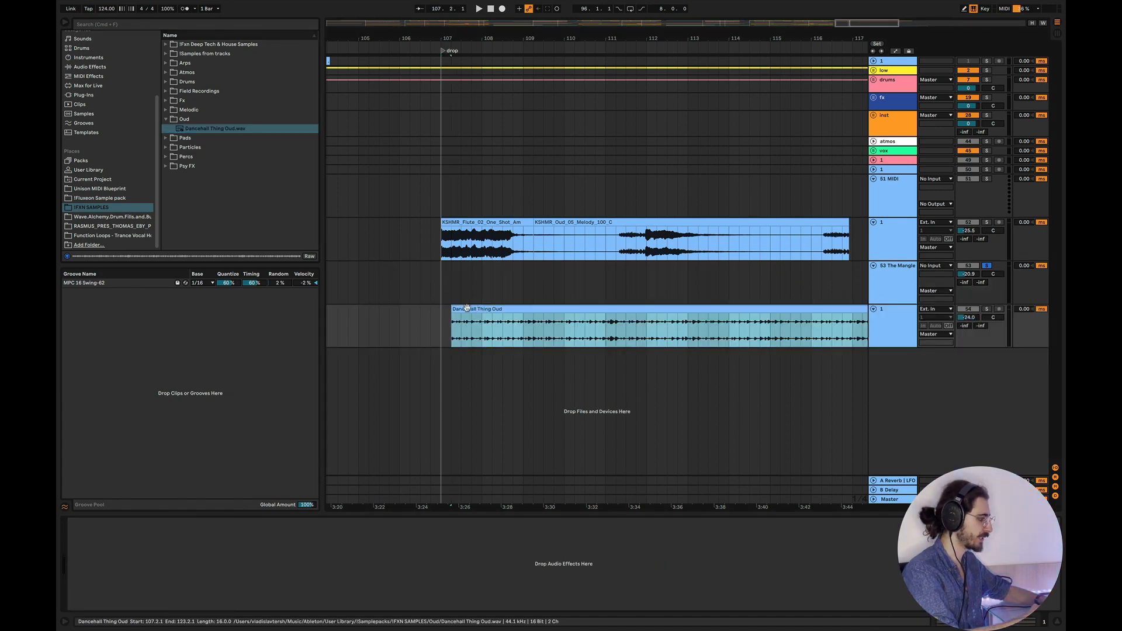
Solo the new Dancehall Thing Oud track and set its volume to -13.5 dB
click(986, 309)
drag(969, 317, 968, 298)
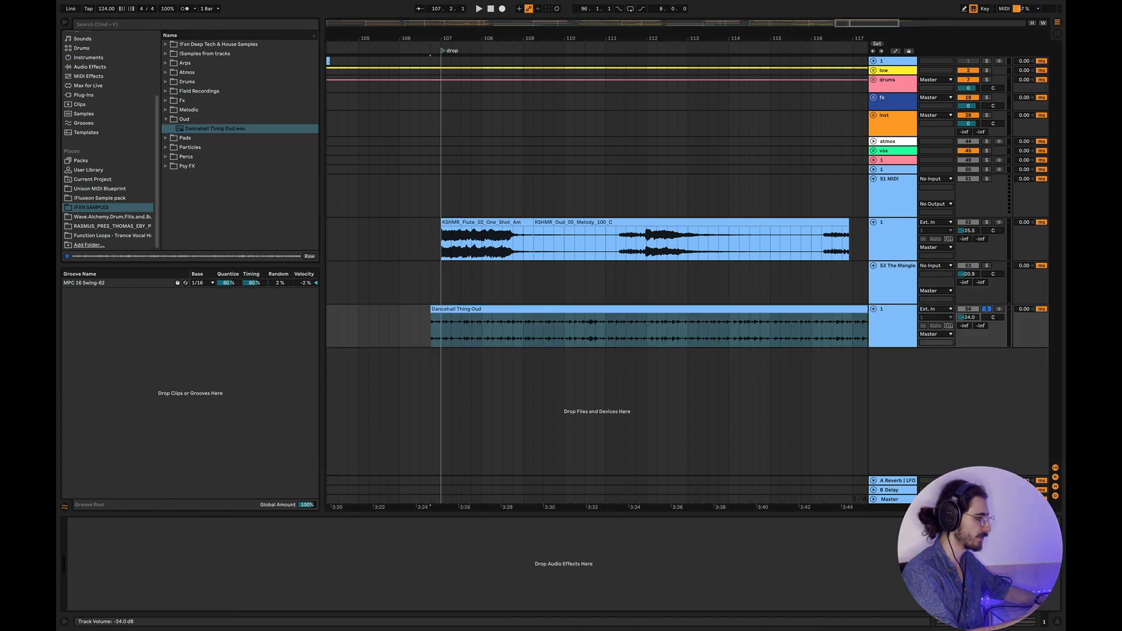
Align the Dancehall Thing Oud clip's start with the drop marker at bar 107, and play it with Warp turned off
drag(459, 308, 470, 308)
double_click(470, 309)
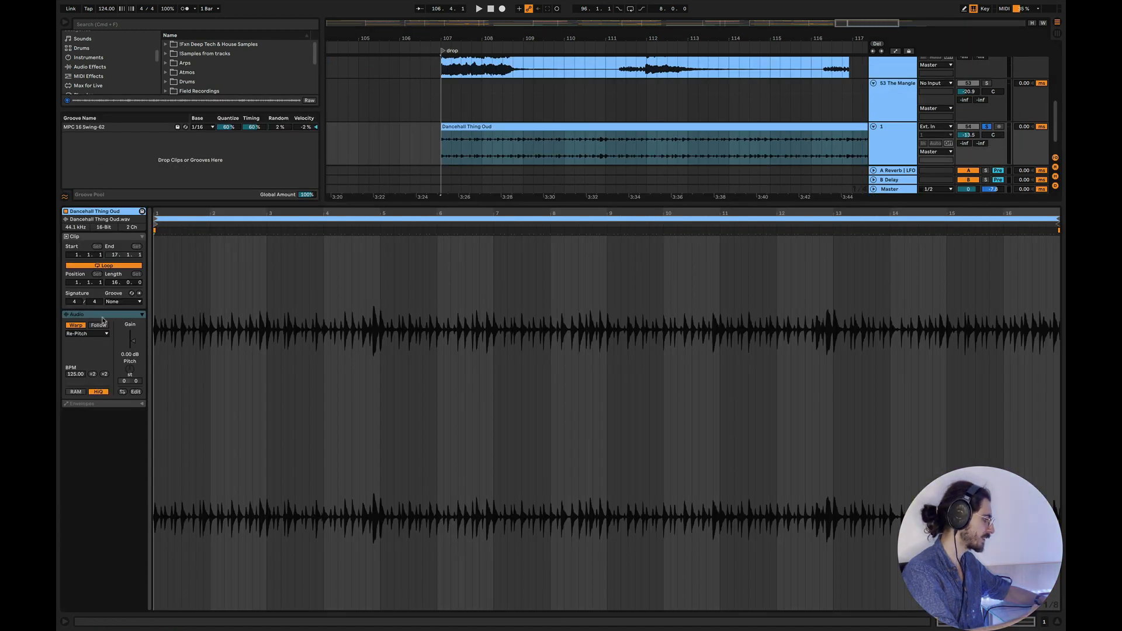
click(81, 325)
key(space)
click(1057, 622)
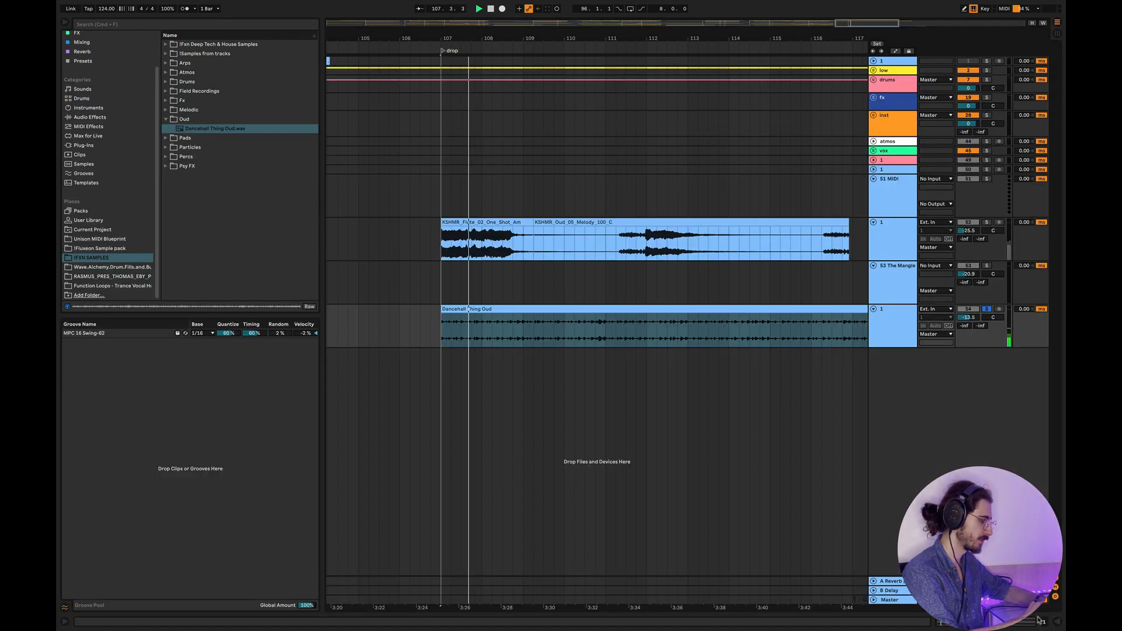
scroll(469, 348, up, 5)
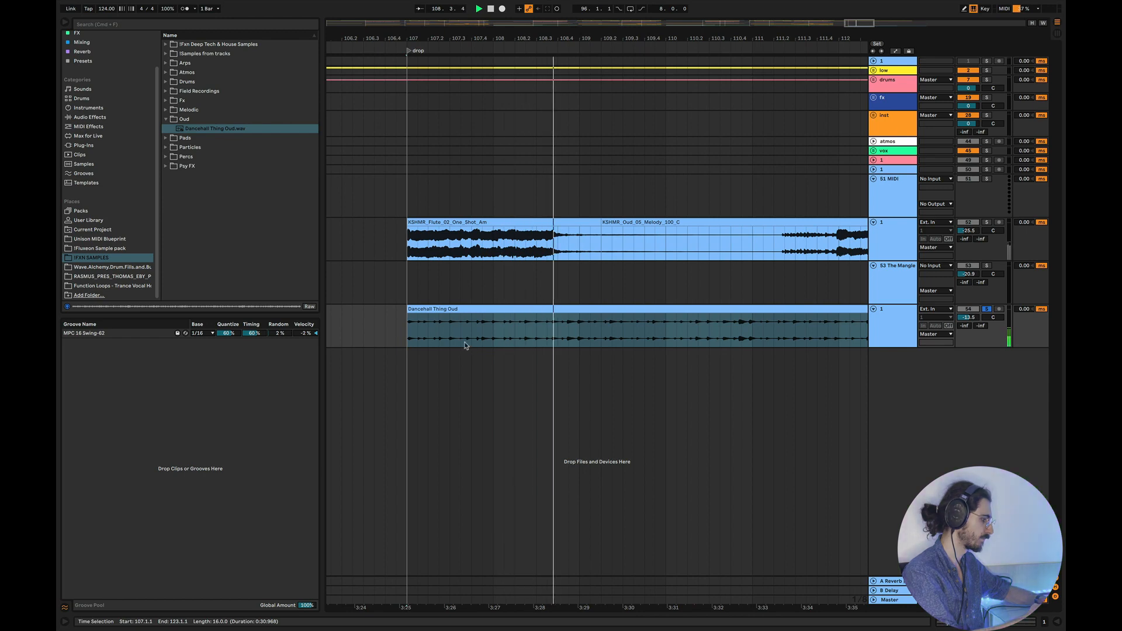
key(space)
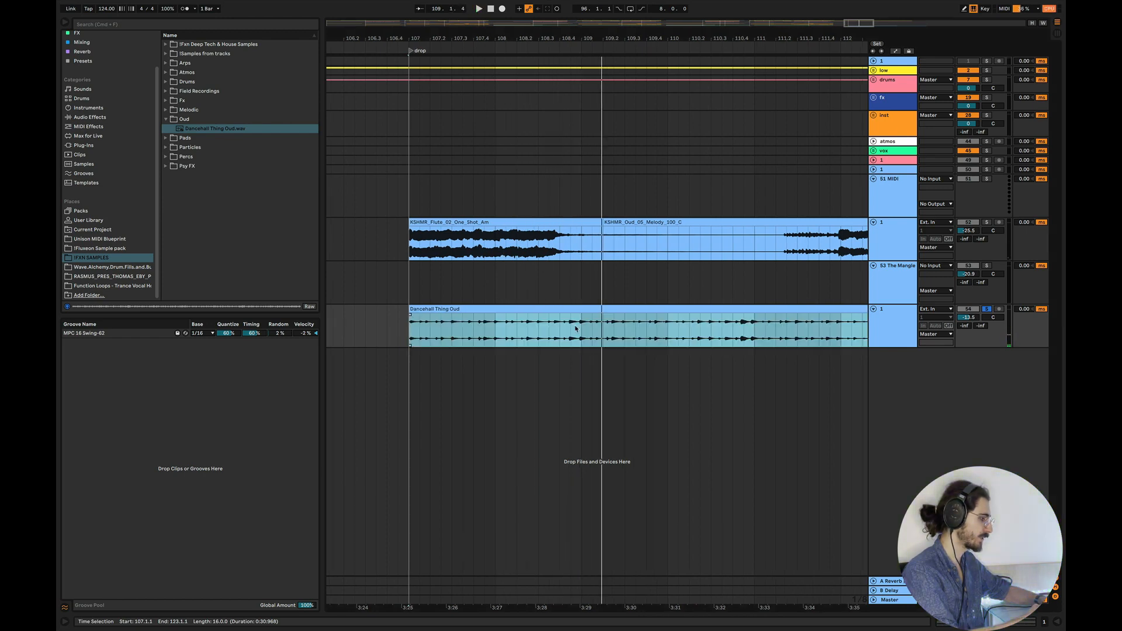
Trim the Dancehall Thing Oud clip to a single hit about half a beat long at bar 107 and play it
drag(575, 328, 754, 328)
key(super+e)
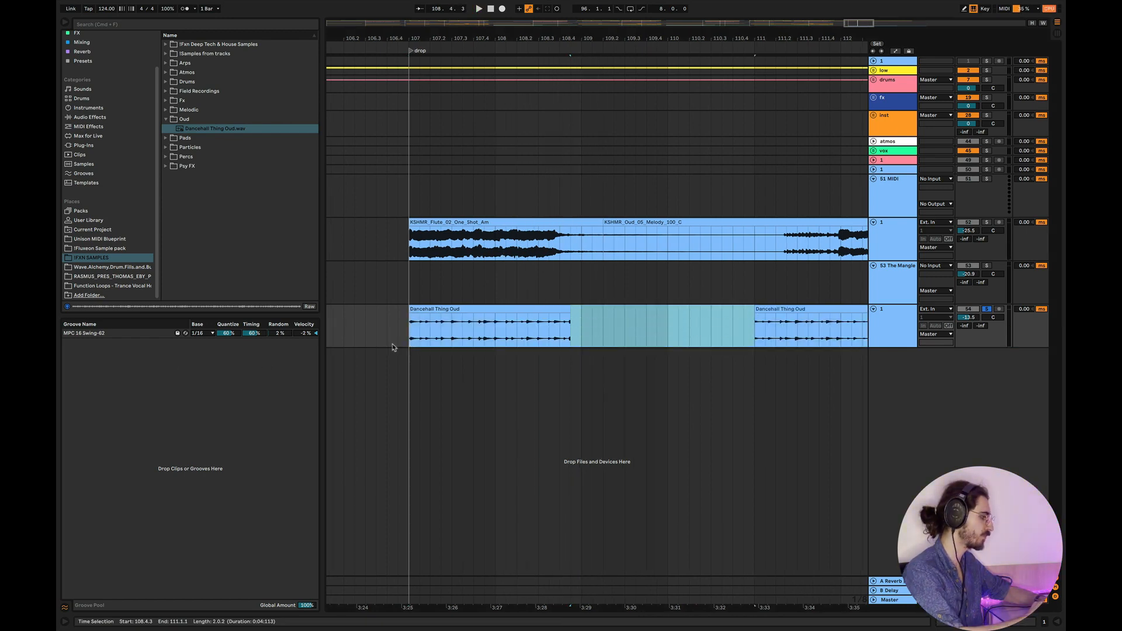
scroll(396, 347, up, 3)
drag(671, 309, 433, 309)
click(379, 316)
key(space)
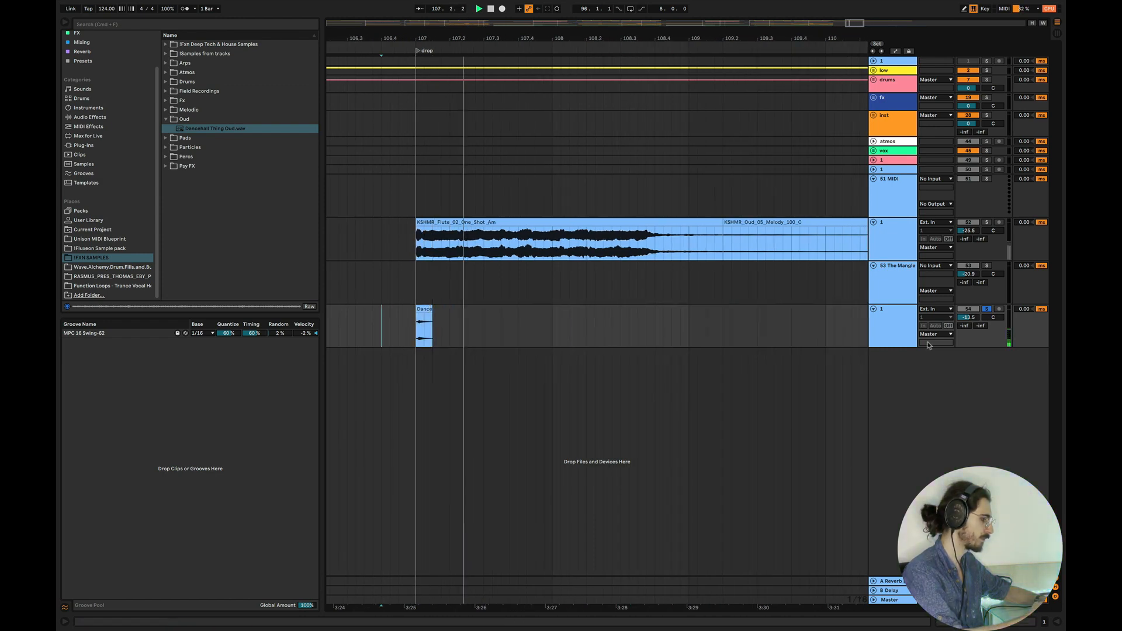
key(space)
Duplicate the track that holds the trimmed oud hit
double_click(878, 318)
click(82, 52)
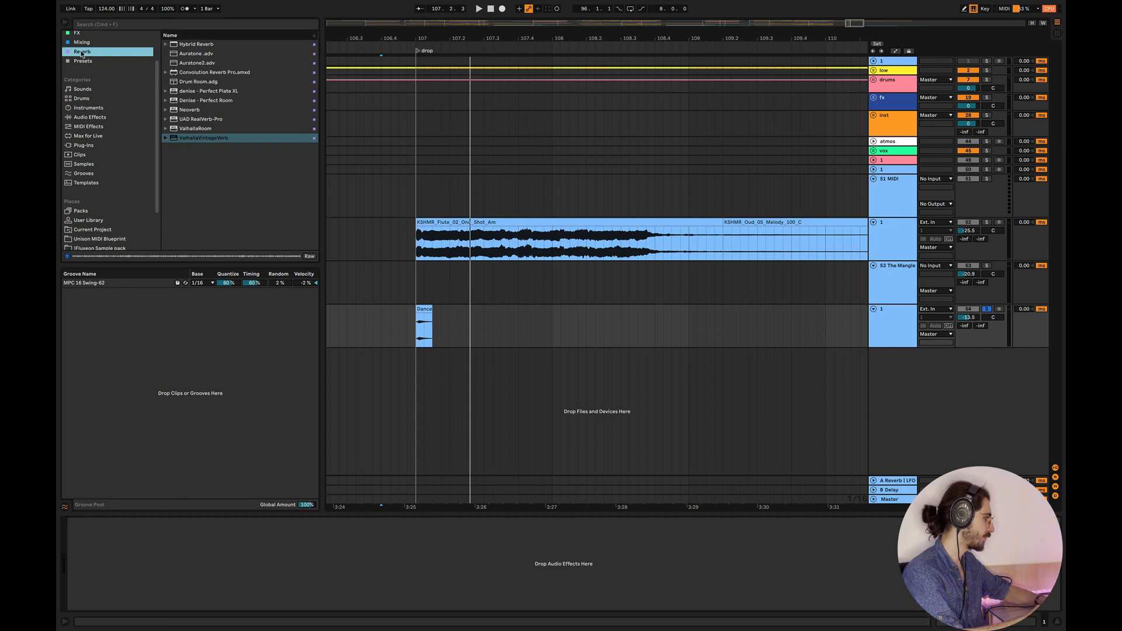
click(893, 338)
key(super+d)
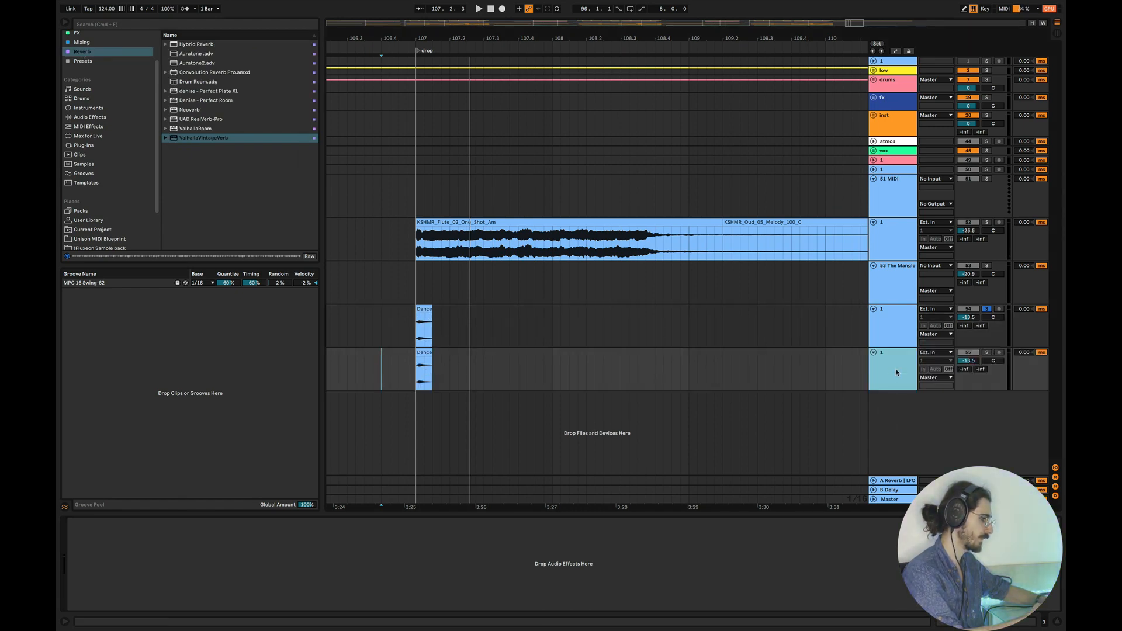
Add ValhallaSupermassive to the duplicated oud track and load the large reverb preset 80s Space Verb
scroll(92, 116, up, 3)
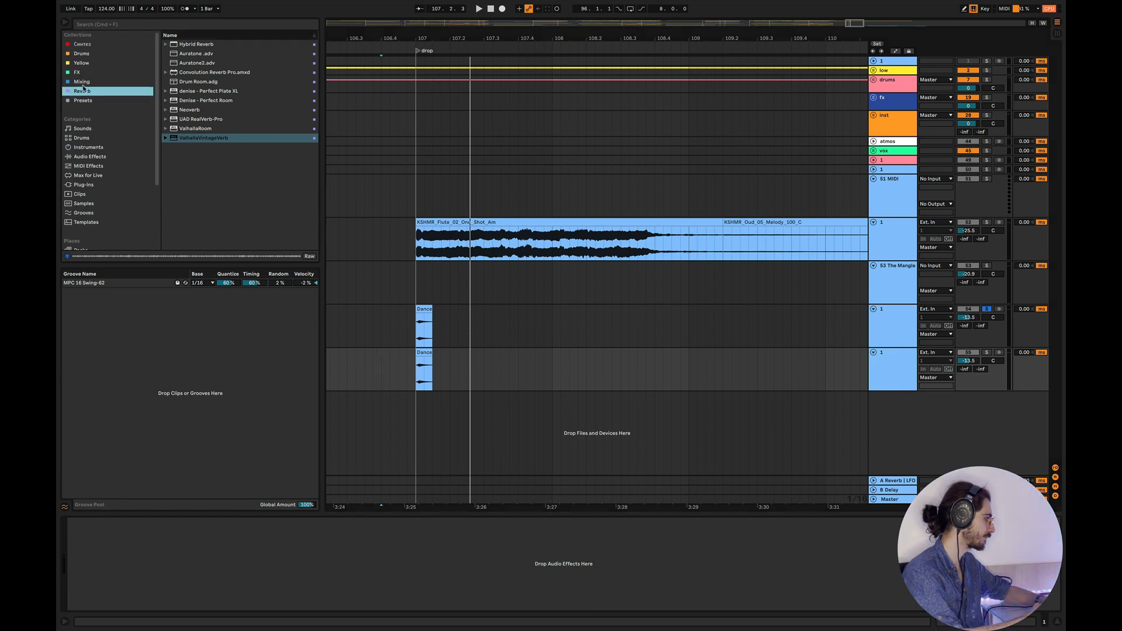
click(77, 71)
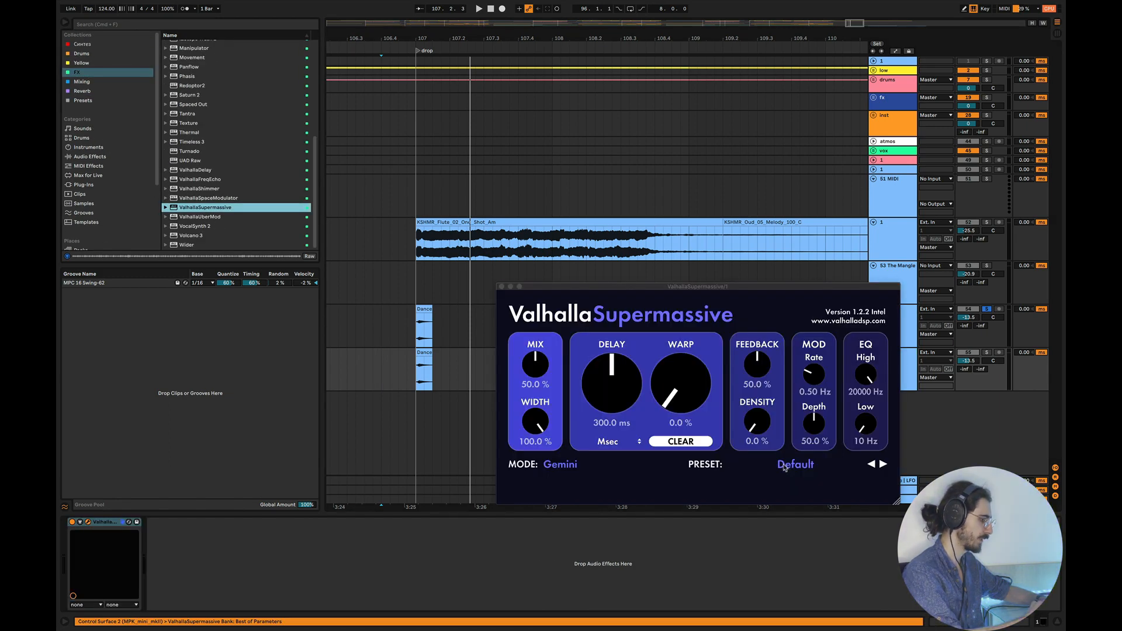
click(784, 468)
mouse_move(790, 577)
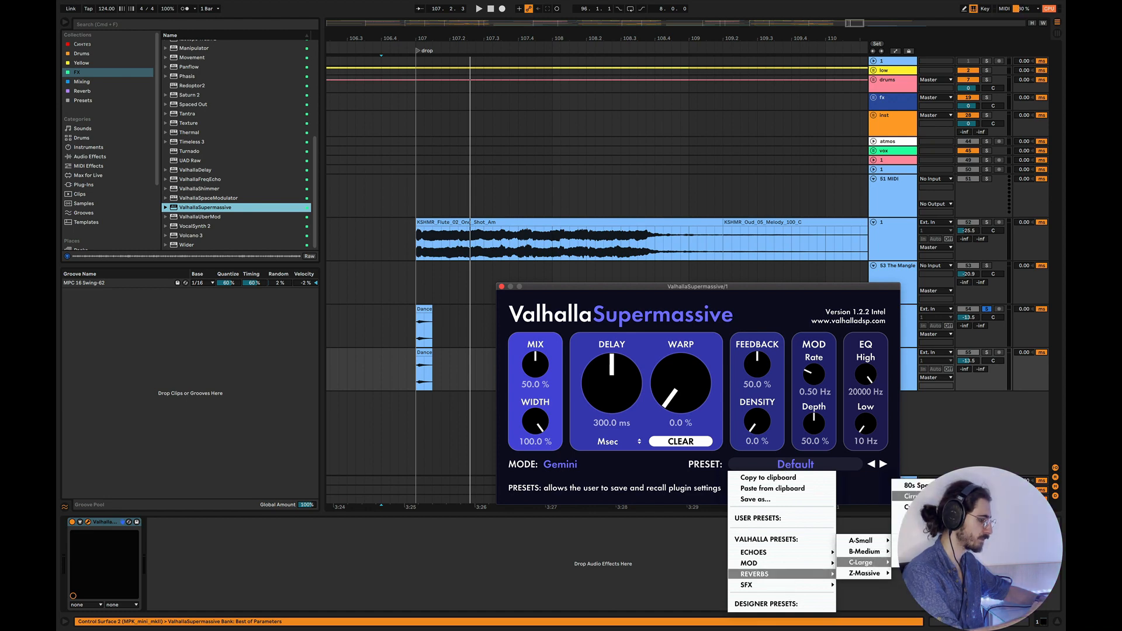
click(914, 485)
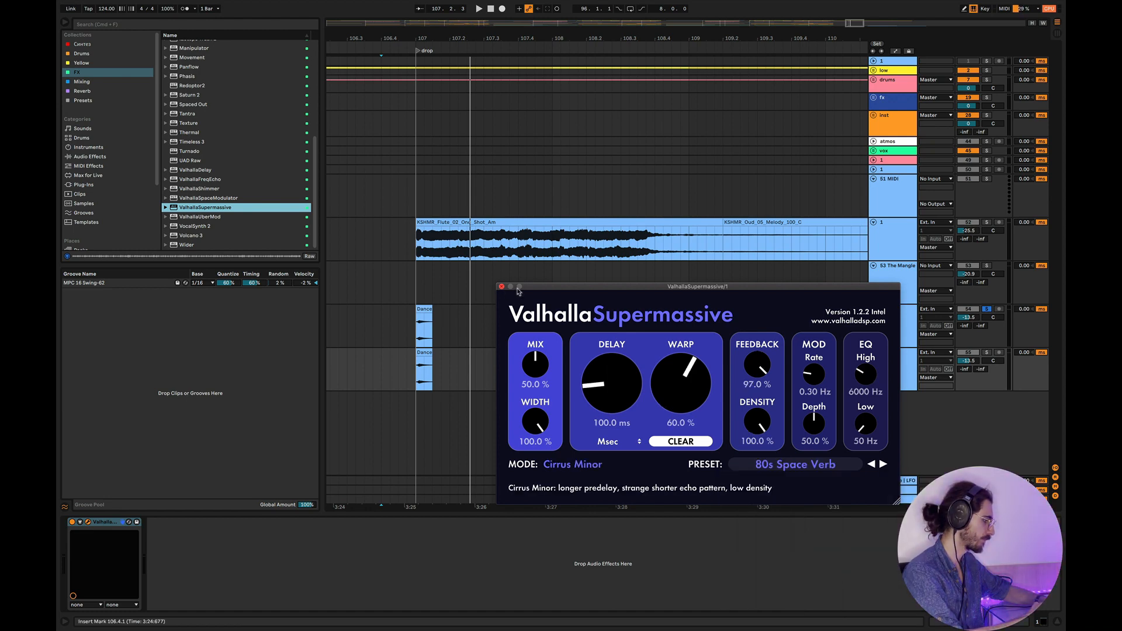
click(501, 287)
Solo the duplicated oud track and play its reverberated hit from just before bar 107
click(987, 353)
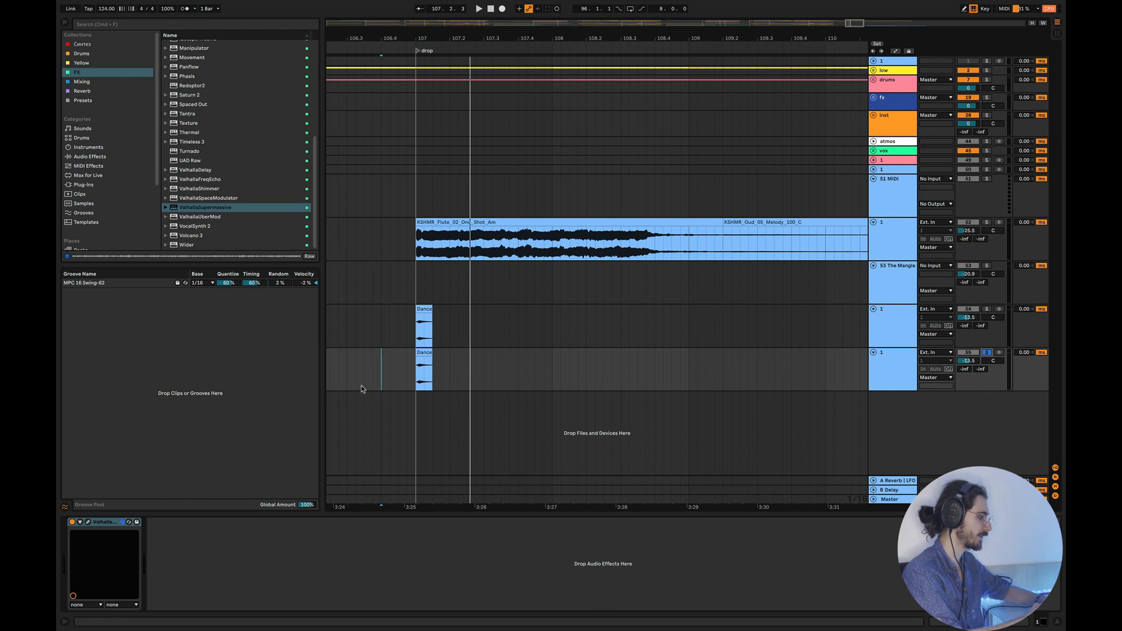
click(407, 374)
key(space)
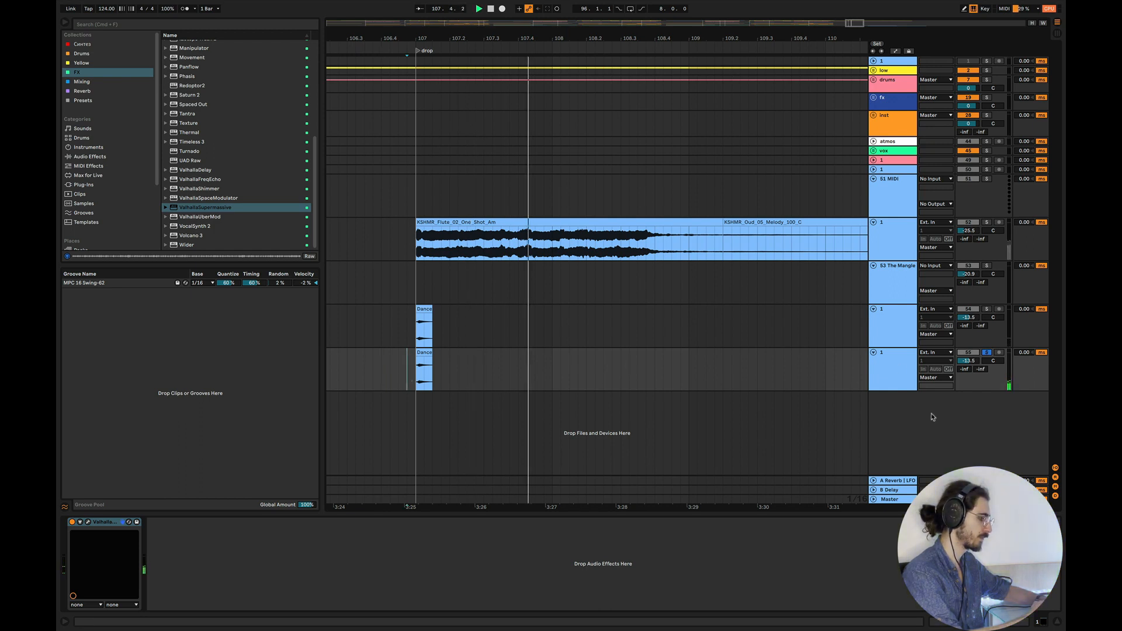
key(space)
Extend the original oud clip to about 109.2 and copy a short hit from around 107.4 onto the reverb track
click(485, 310)
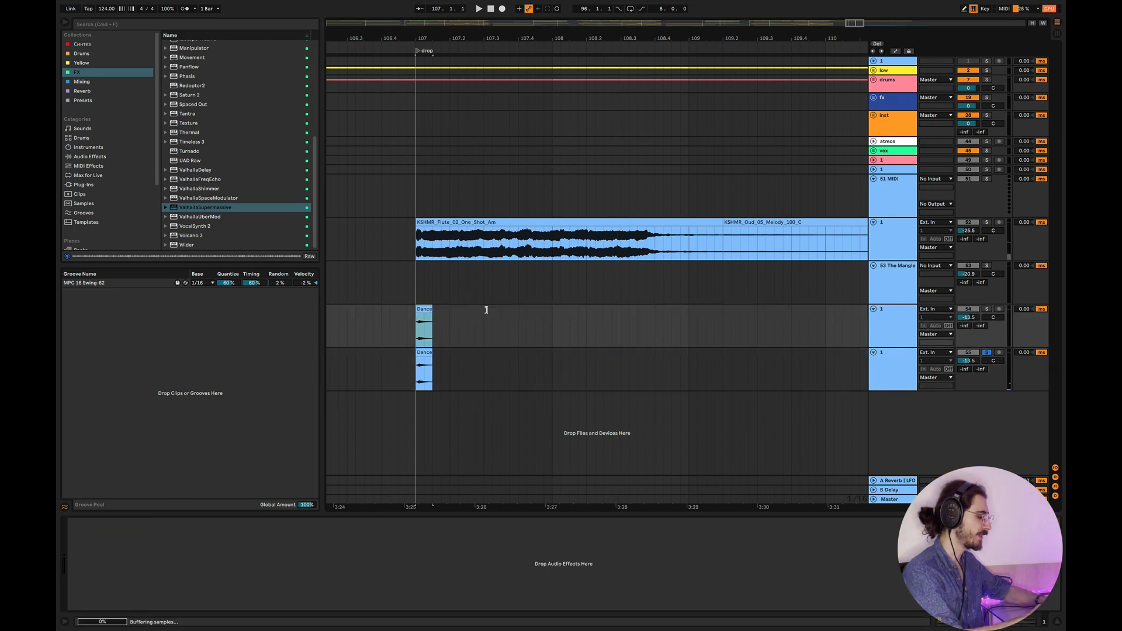
drag(433, 310, 735, 307)
drag(539, 337, 543, 365)
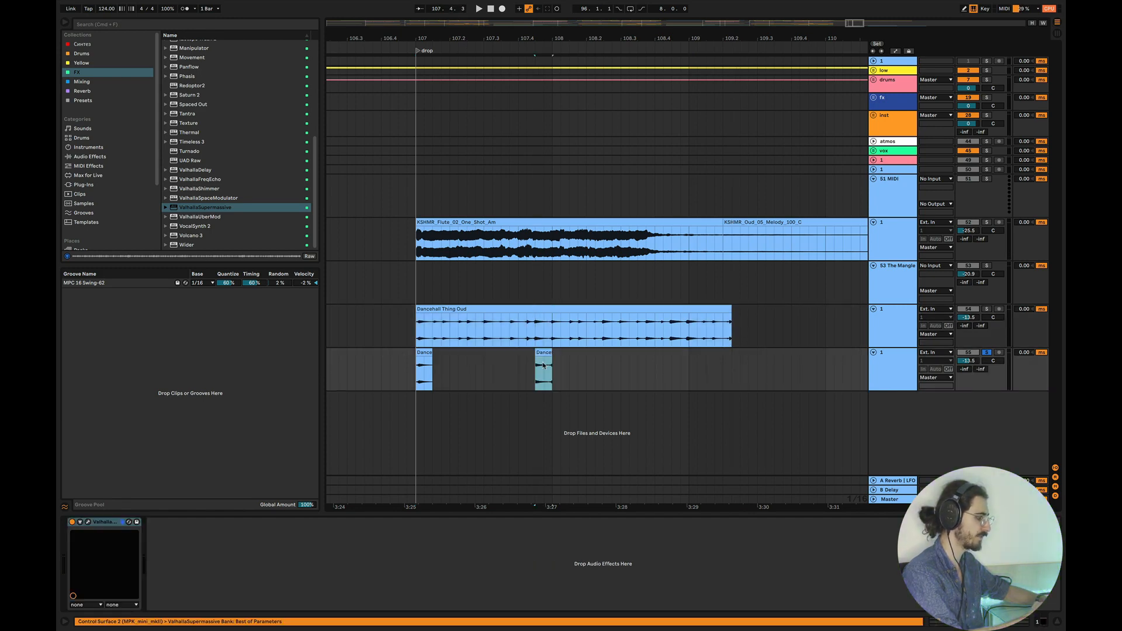
Solo the original oud track alongside the reverb track, play both, and copy a short passage around 108.4 onto the reverb track
click(346, 347)
key(space)
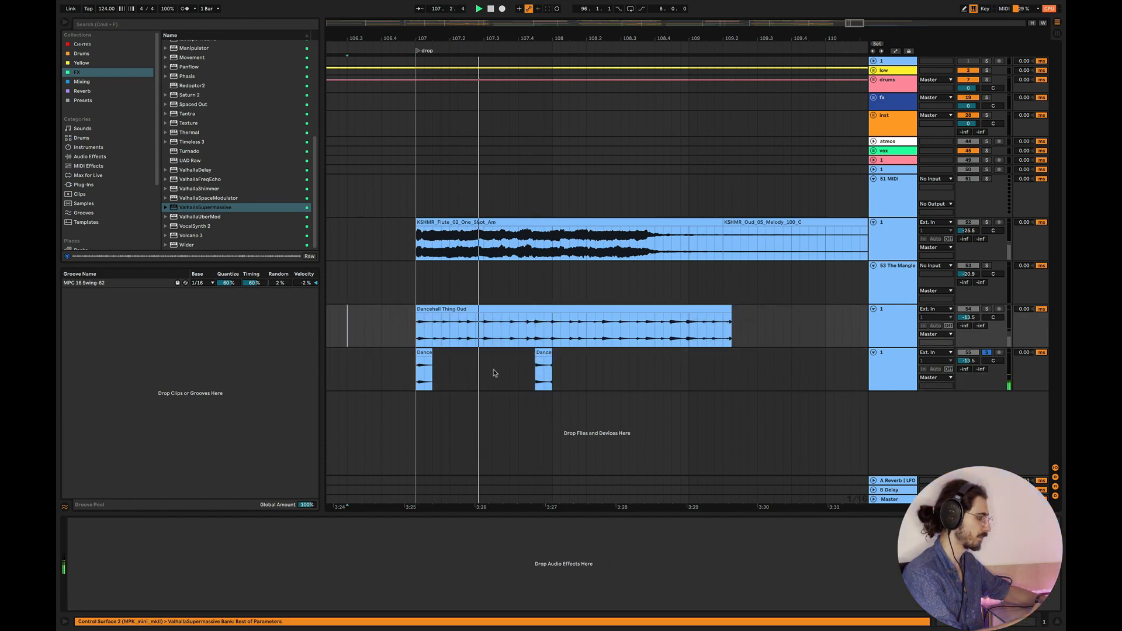
key(space)
key(space)
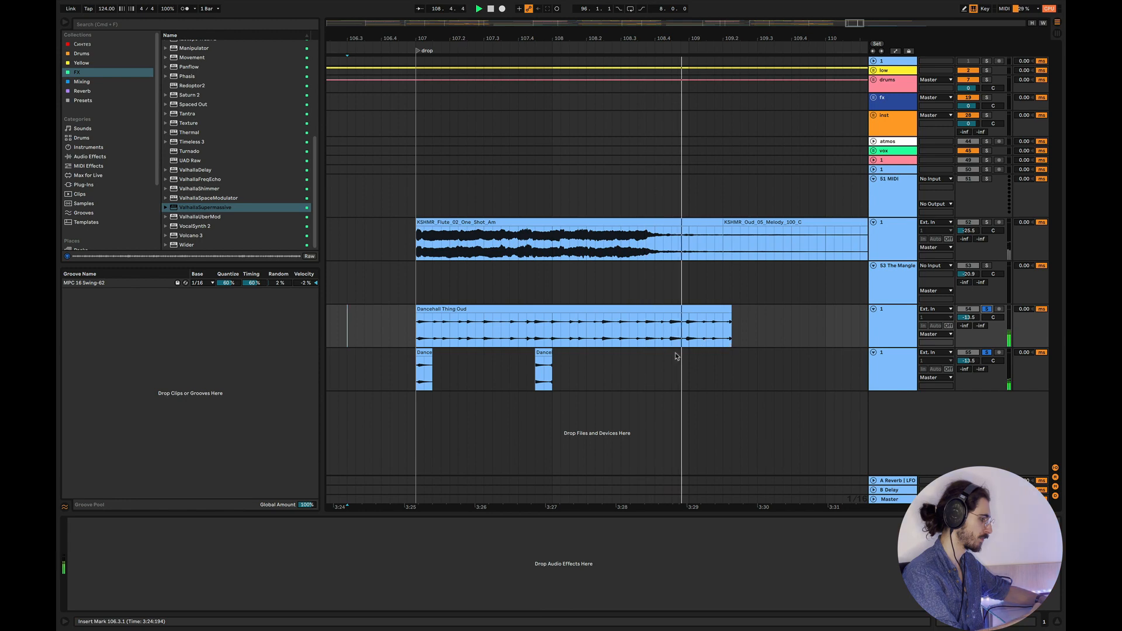
drag(664, 320, 689, 376)
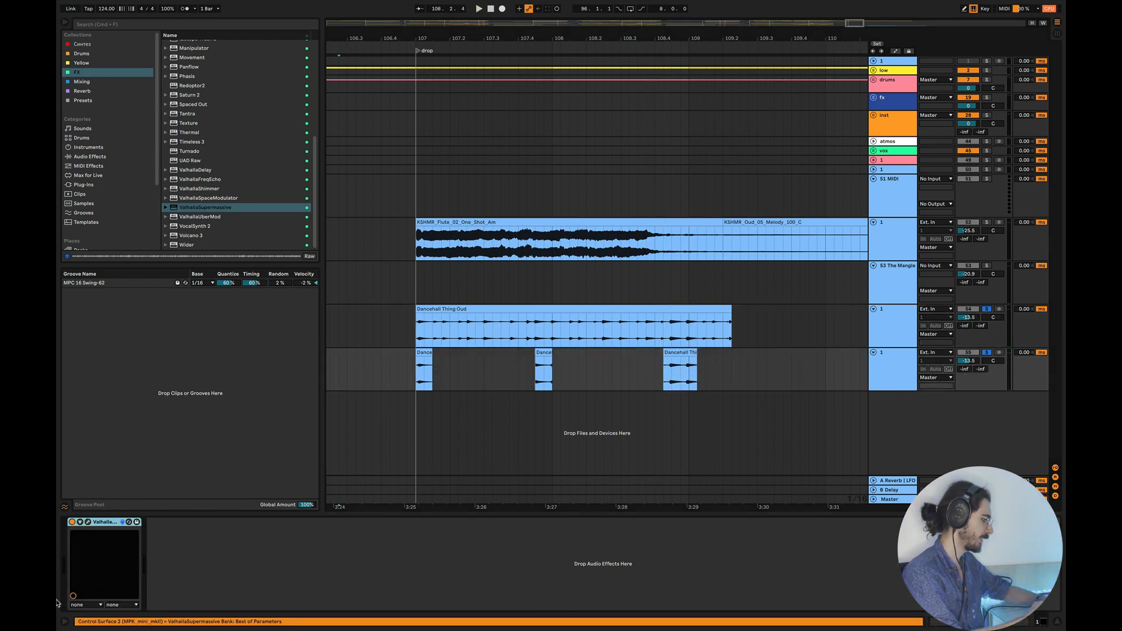
Set the ValhallaSupermassive low cut to 210 Hz and add a fade-in to the third hit on the reverb track
click(88, 523)
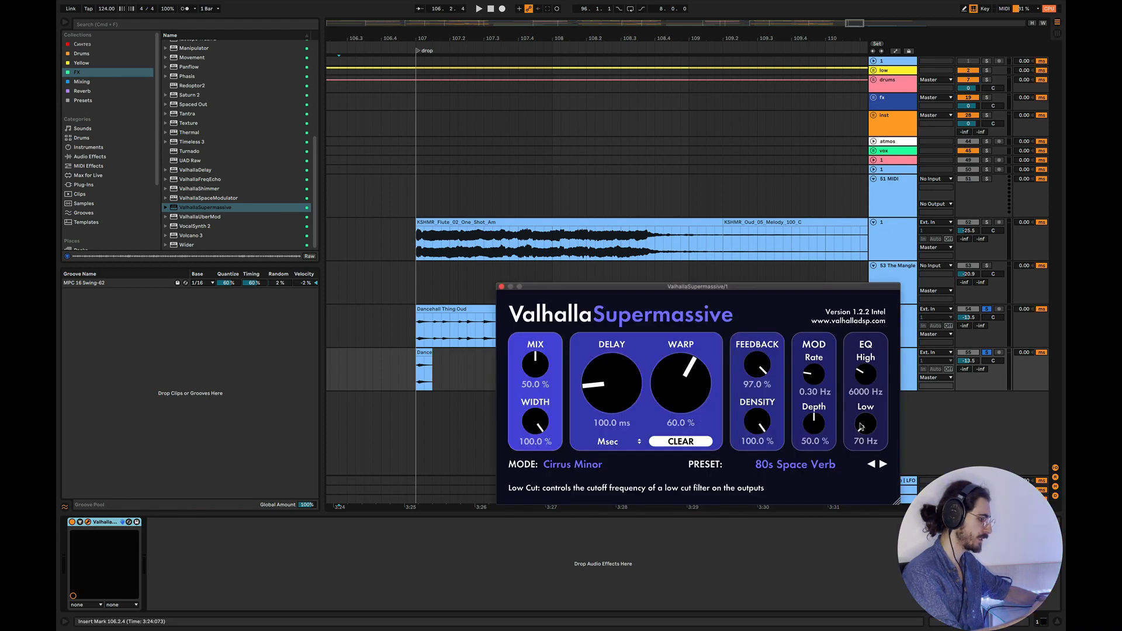
key(space)
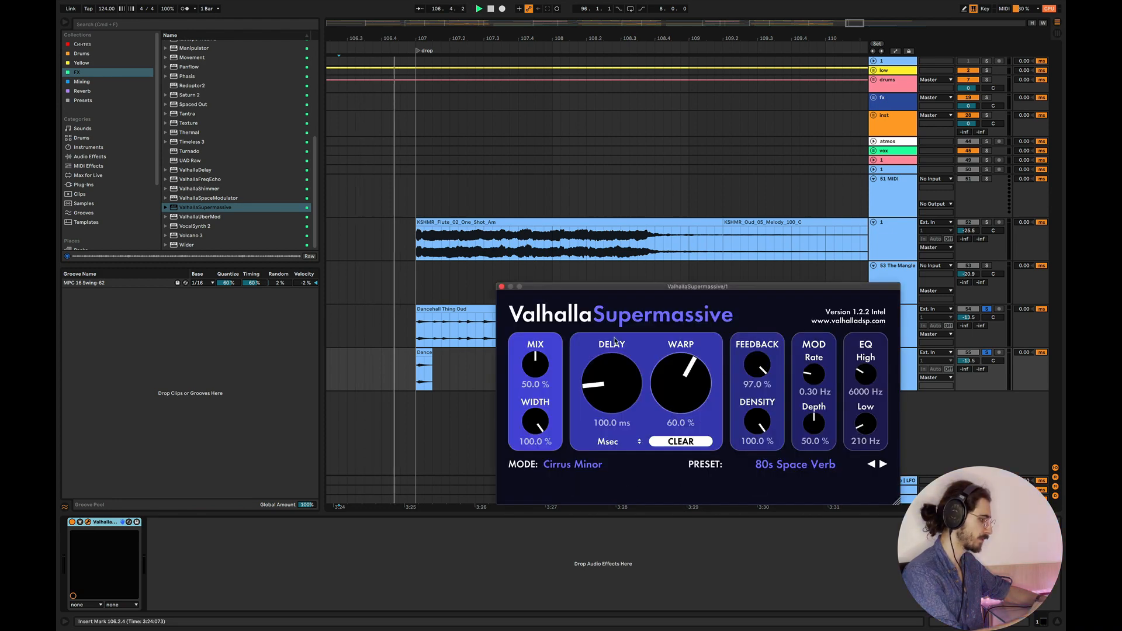
click(502, 287)
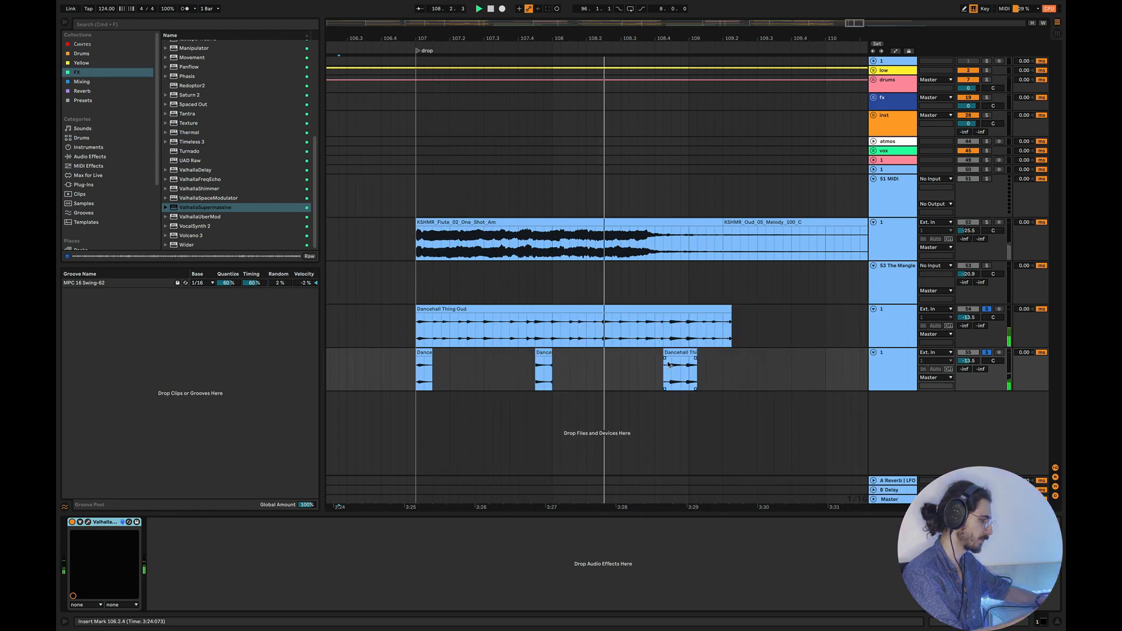
drag(666, 359, 681, 362)
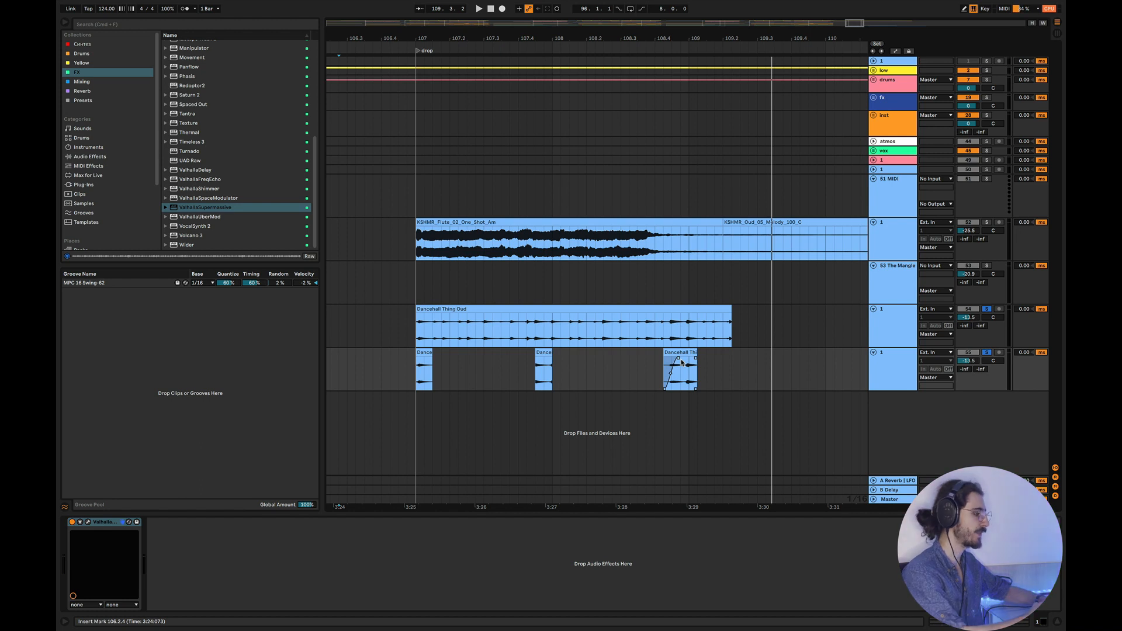
Delete the hits on the reverb track between 107 and 109.2, and shorten the original oud clip to end at about 107.2.2
drag(747, 379, 412, 357)
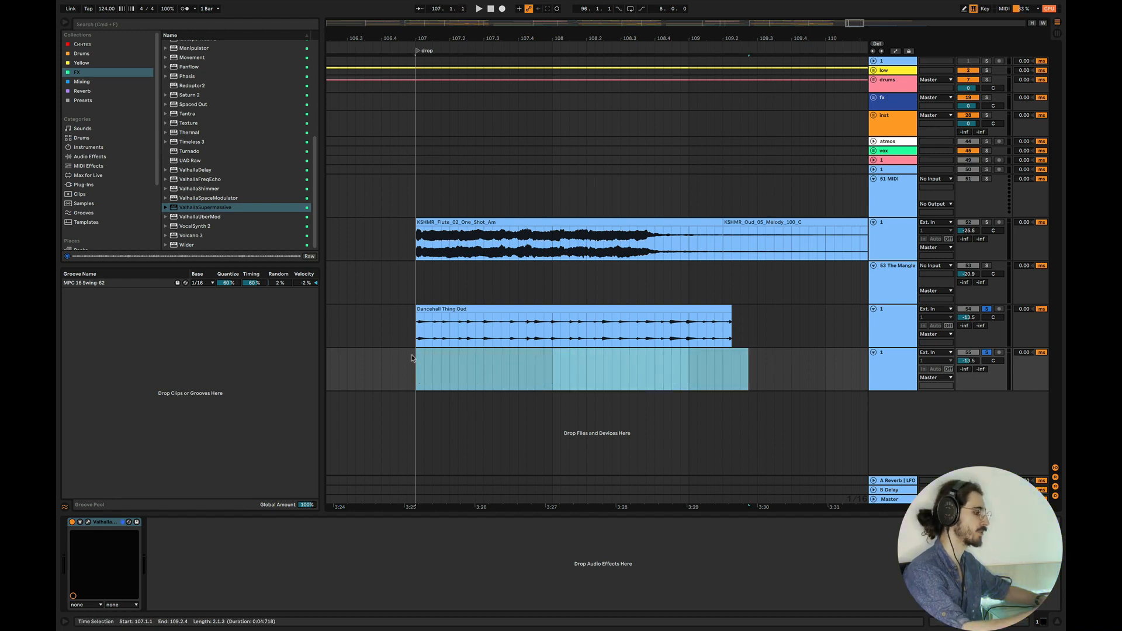
key(Delete)
drag(731, 309, 561, 308)
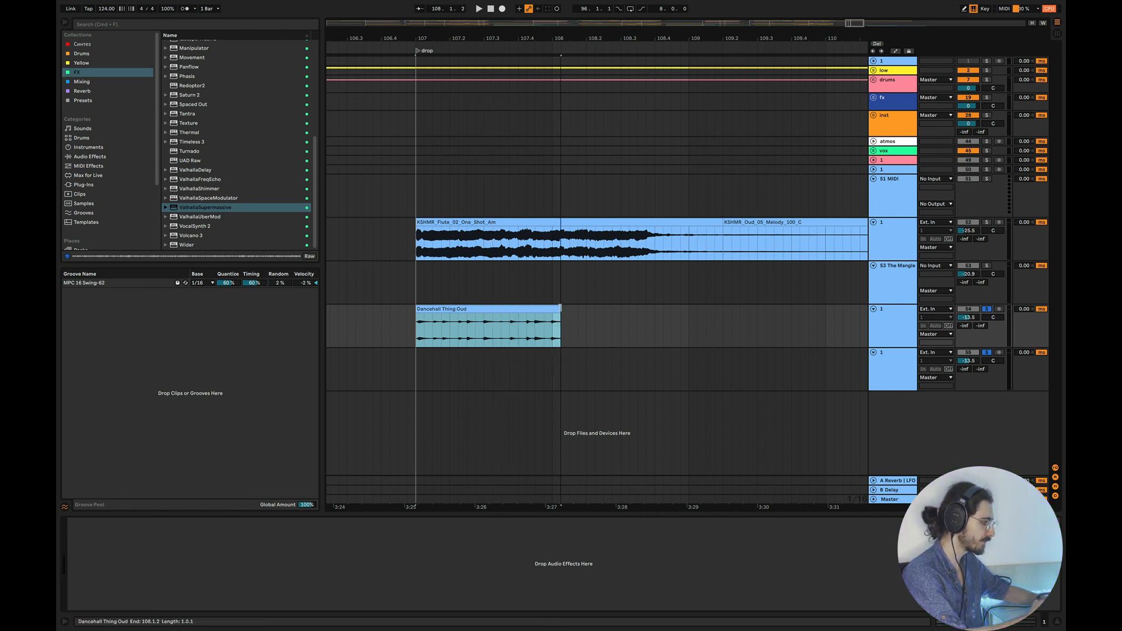
drag(434, 319, 460, 308)
Enable warping on the shortened oud clip and set its warp mode to Beats
double_click(438, 307)
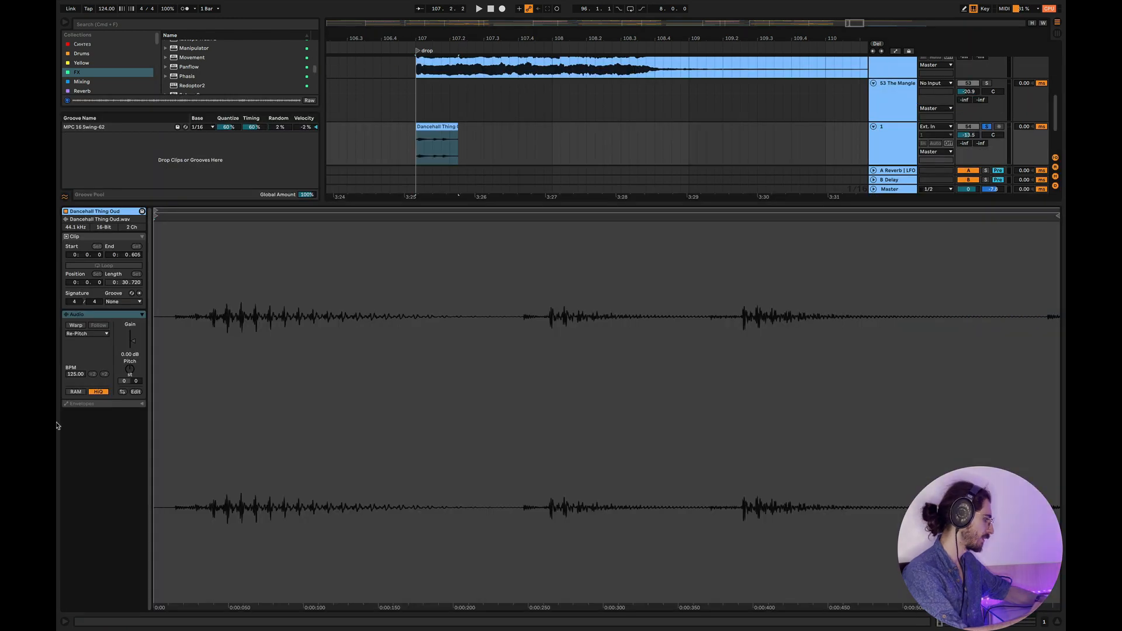
click(75, 325)
click(75, 334)
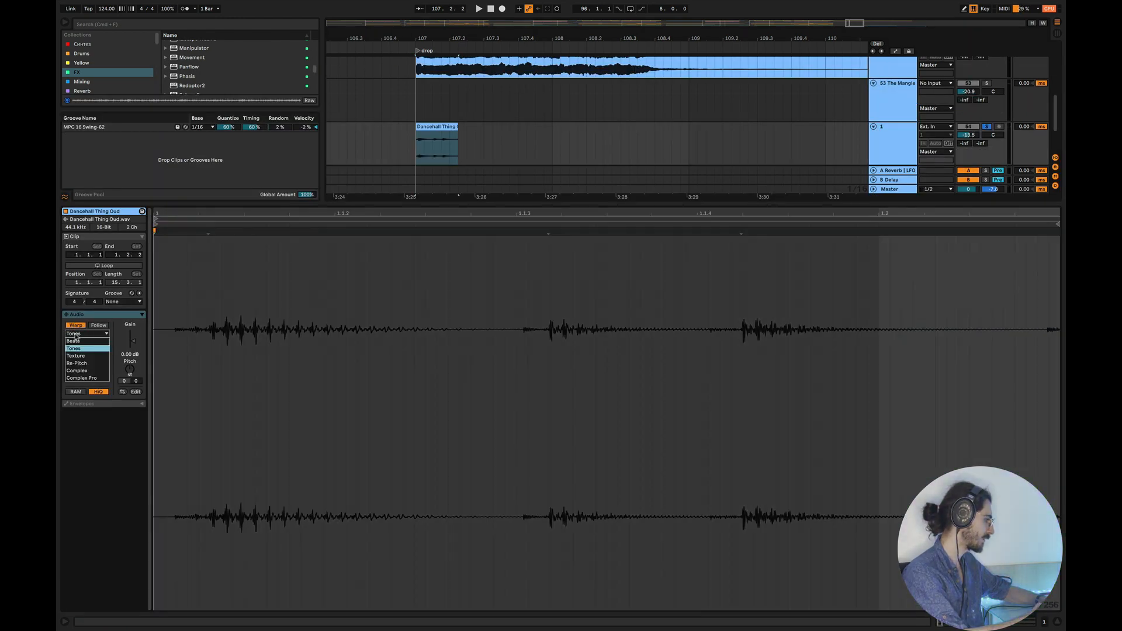
click(76, 340)
click(1056, 621)
click(1056, 621)
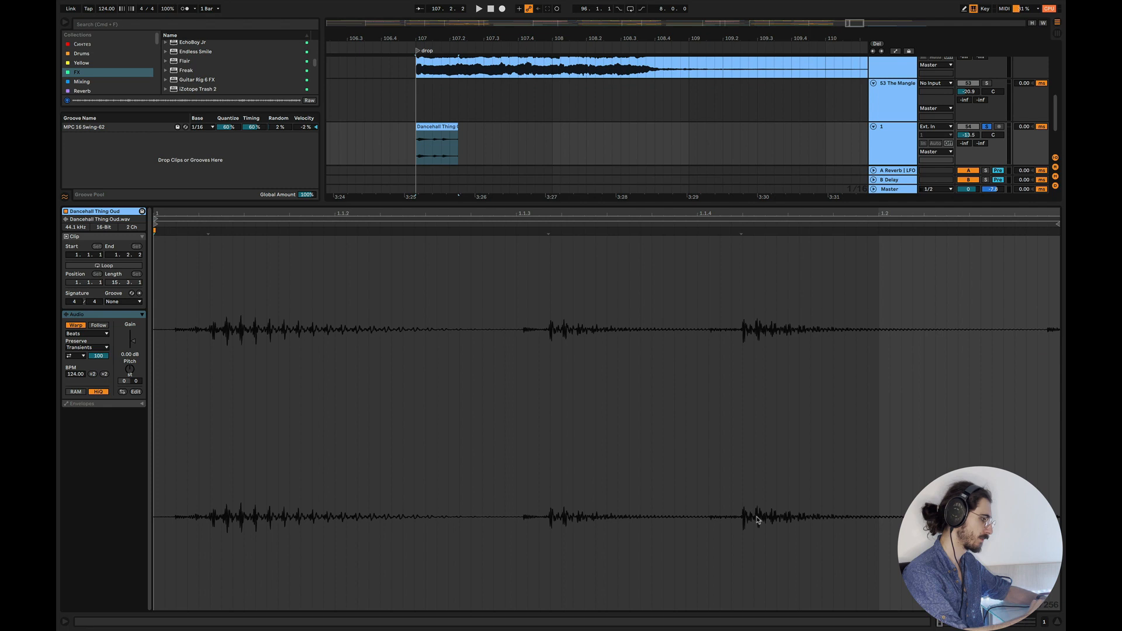
click(1058, 623)
Stretch the oud clip to one bar, ending at bar 108, and play it from 106.4
drag(455, 308, 547, 311)
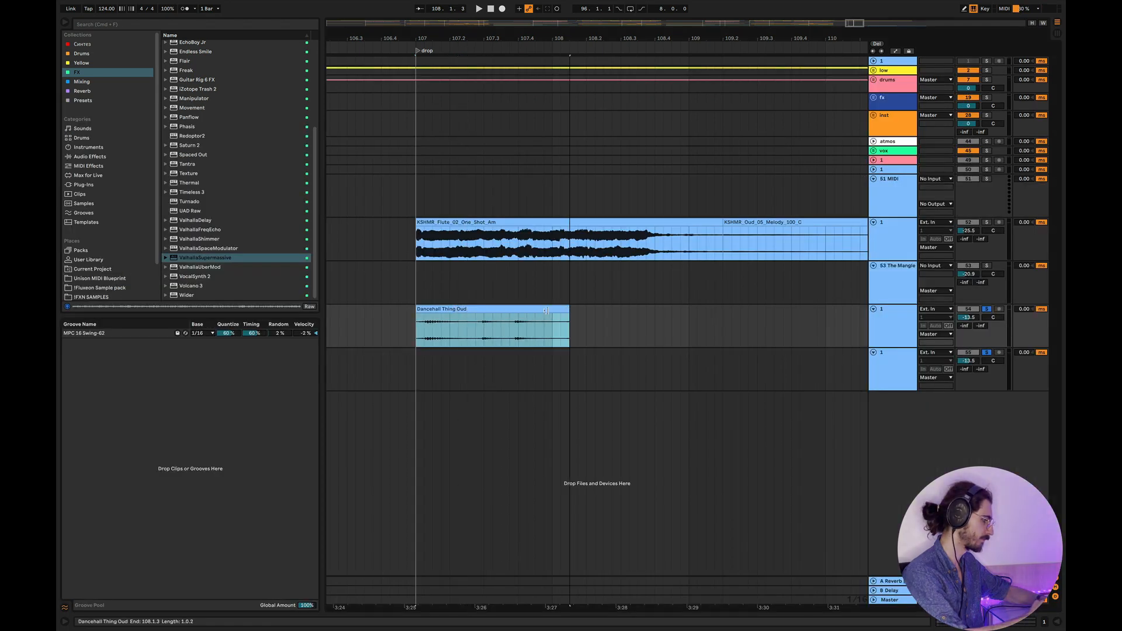
key(space)
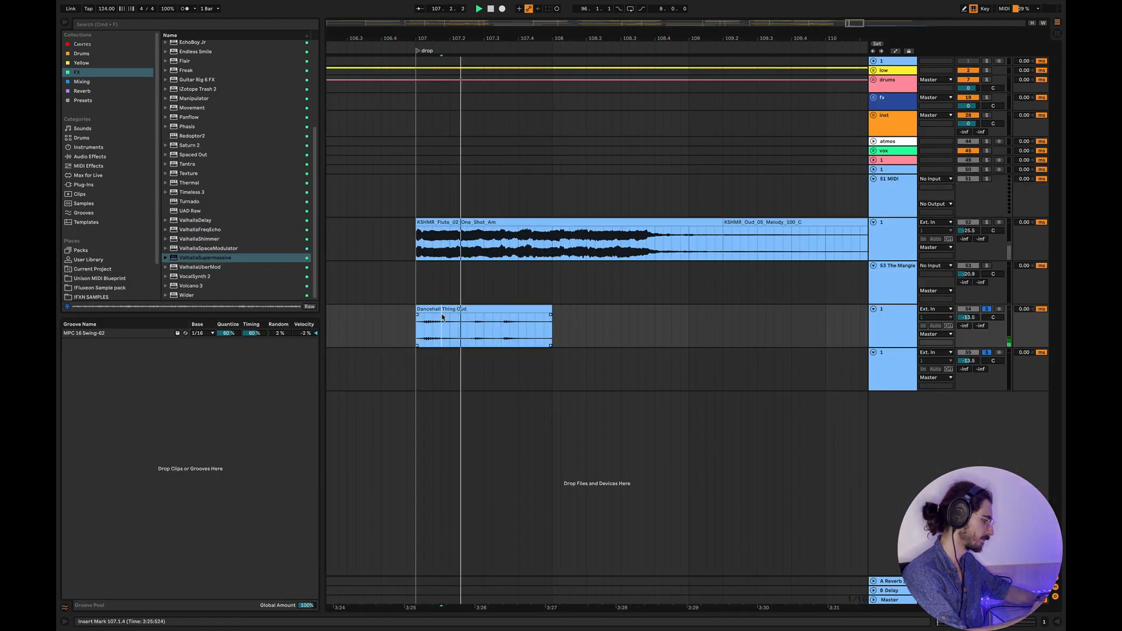
click(380, 330)
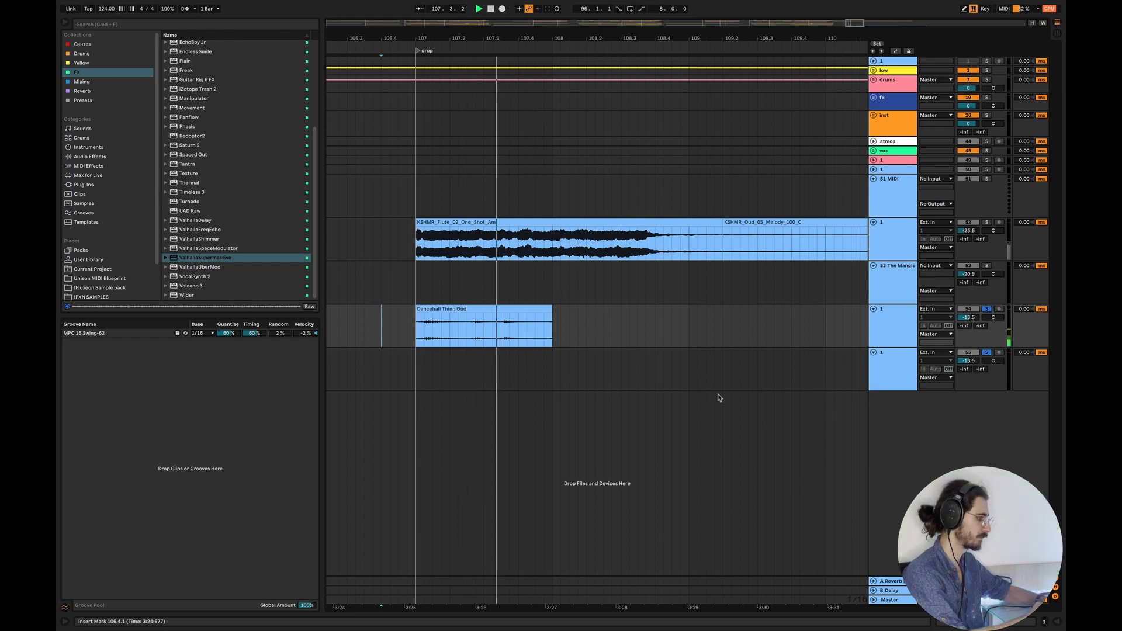
key(space)
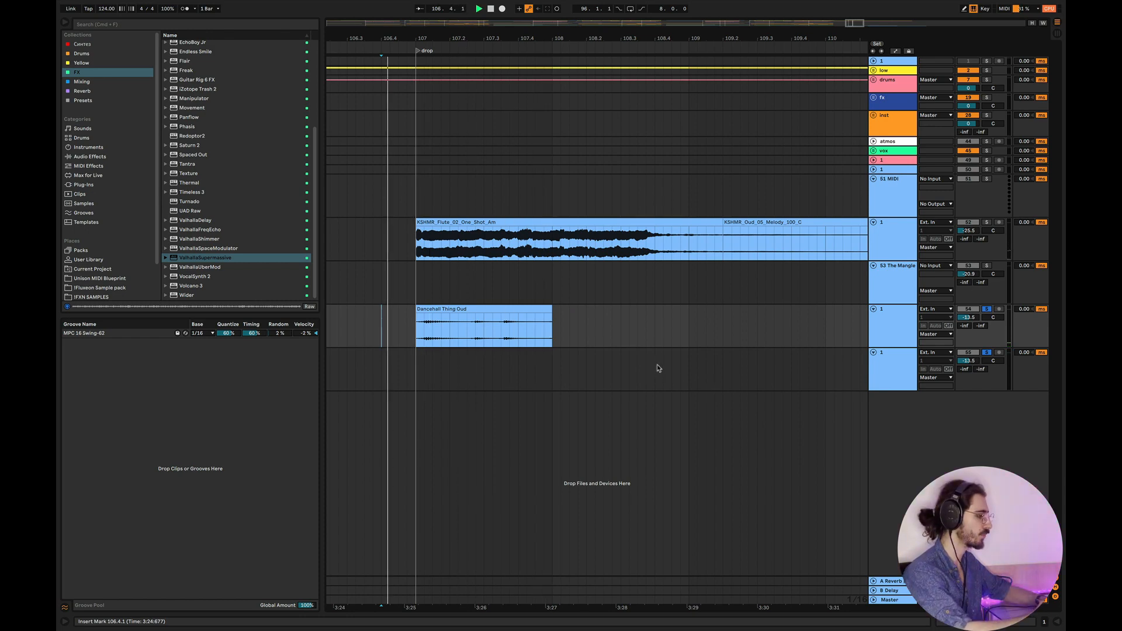
key(space)
Raise the oud track's send to the A Reverb return to about -20.3 dB and transpose the stretched clip down 12 semitones
drag(966, 326, 966, 304)
key(space)
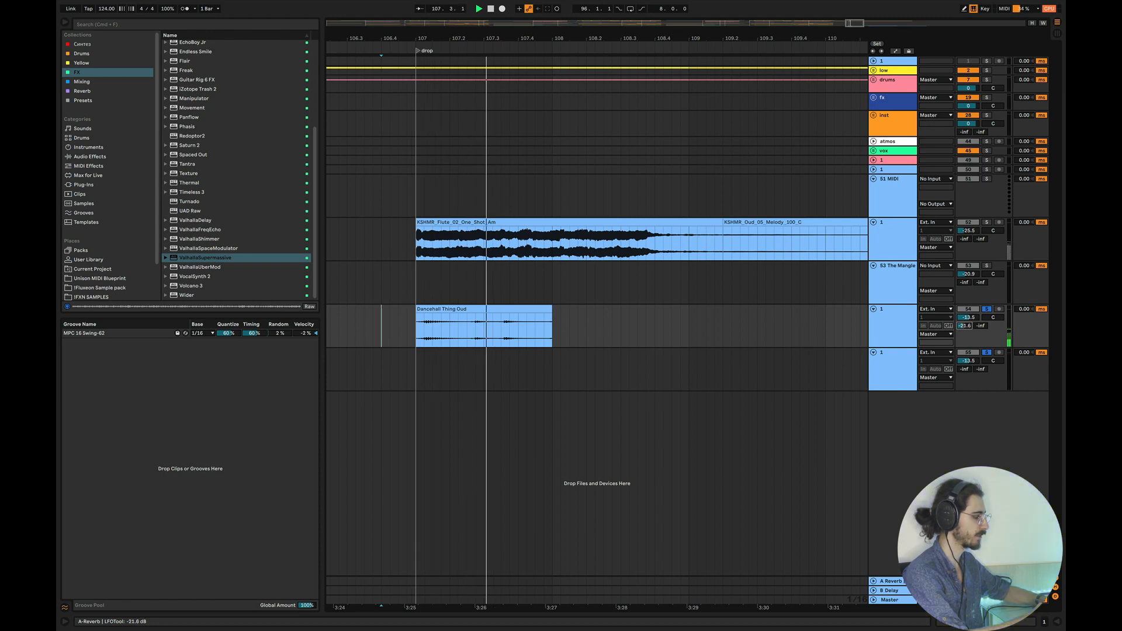
double_click(488, 309)
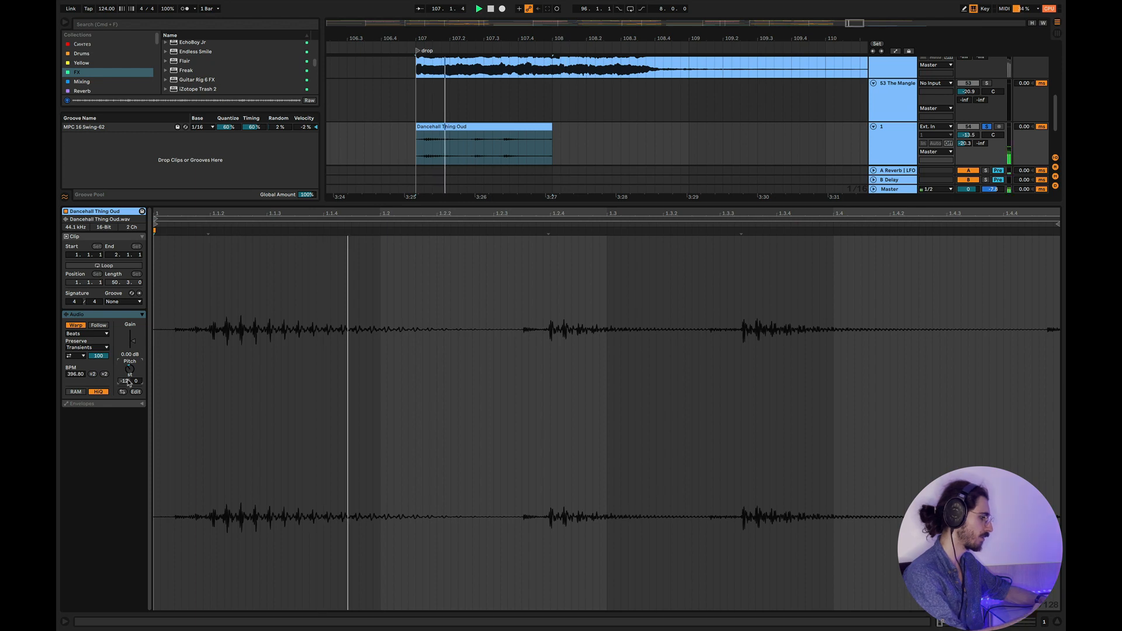
click(1056, 626)
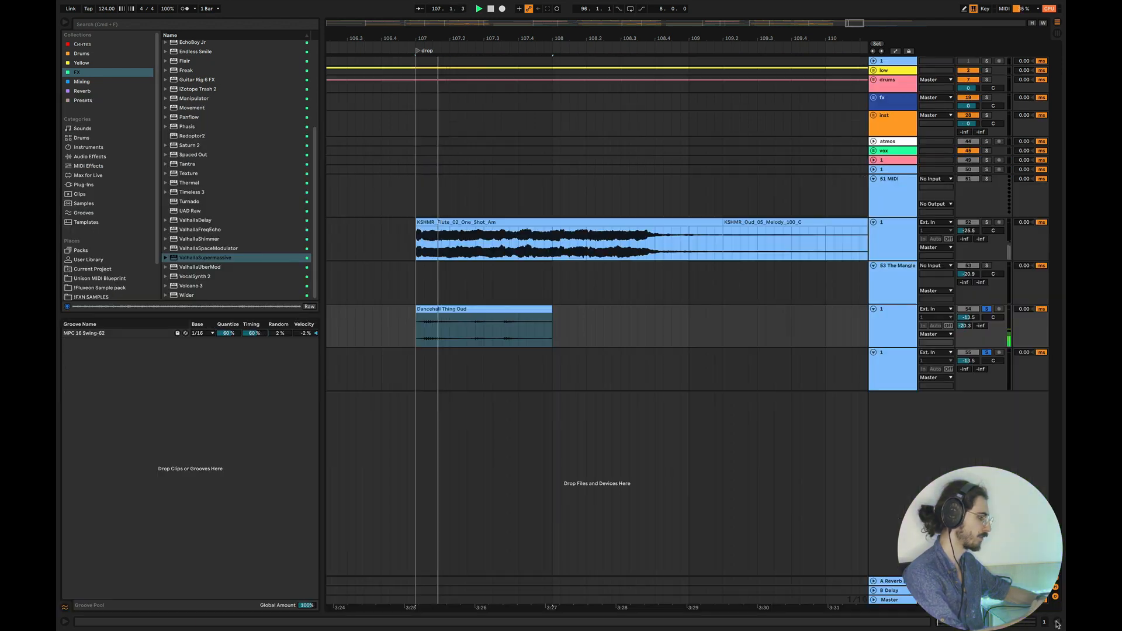
Unfold the low group and solo its kick track
scroll(639, 346, down, 5)
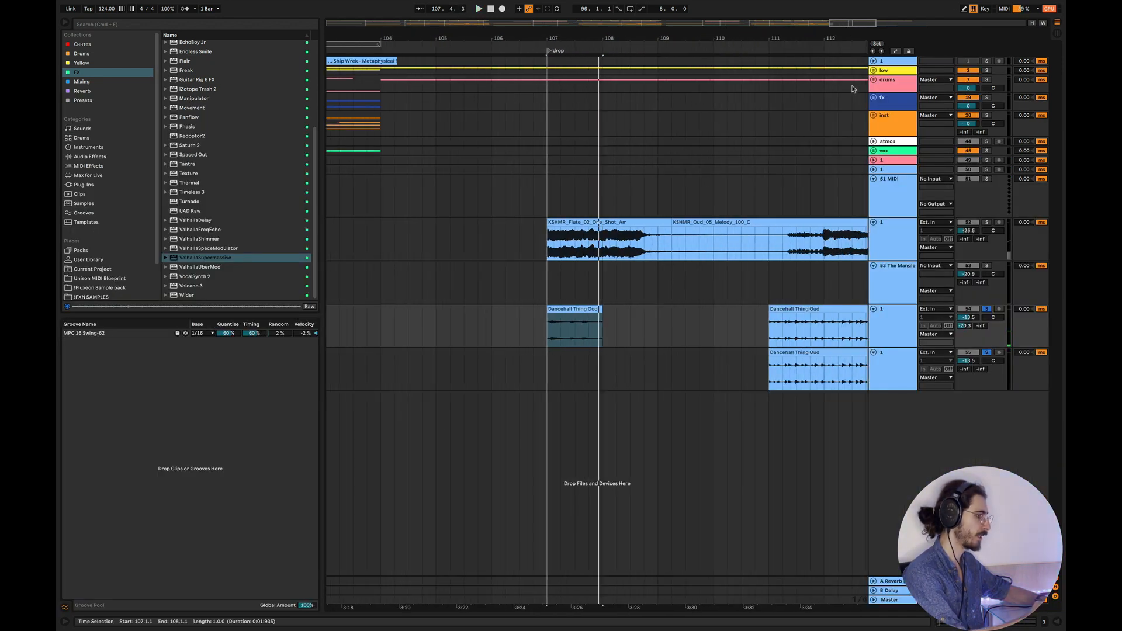
click(877, 69)
click(873, 70)
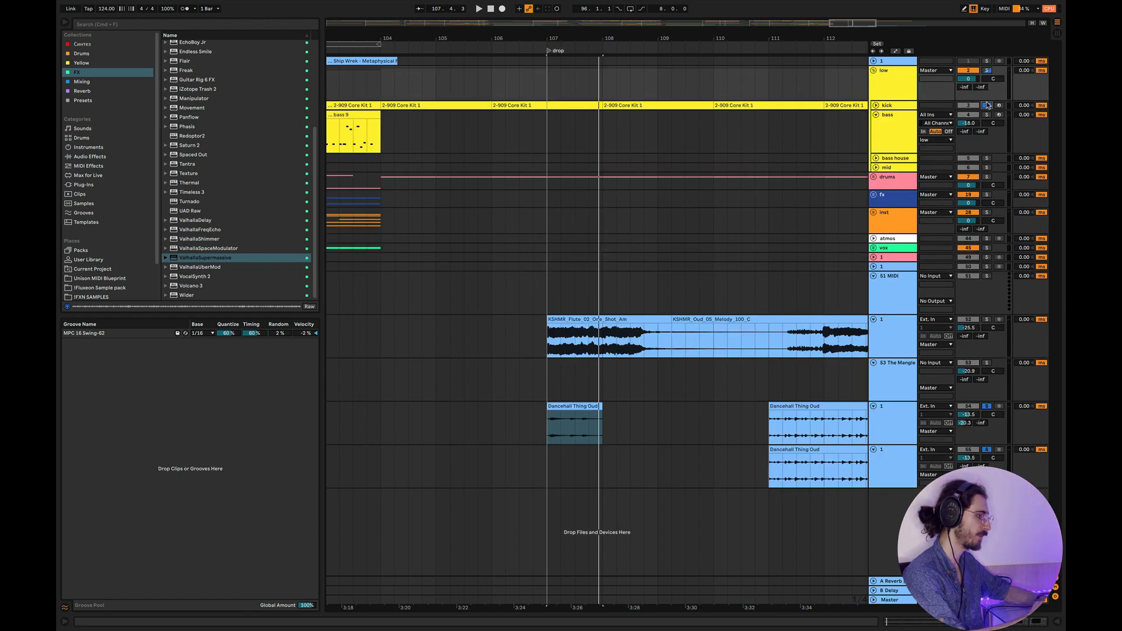
scroll(600, 192, left, 2)
click(600, 193)
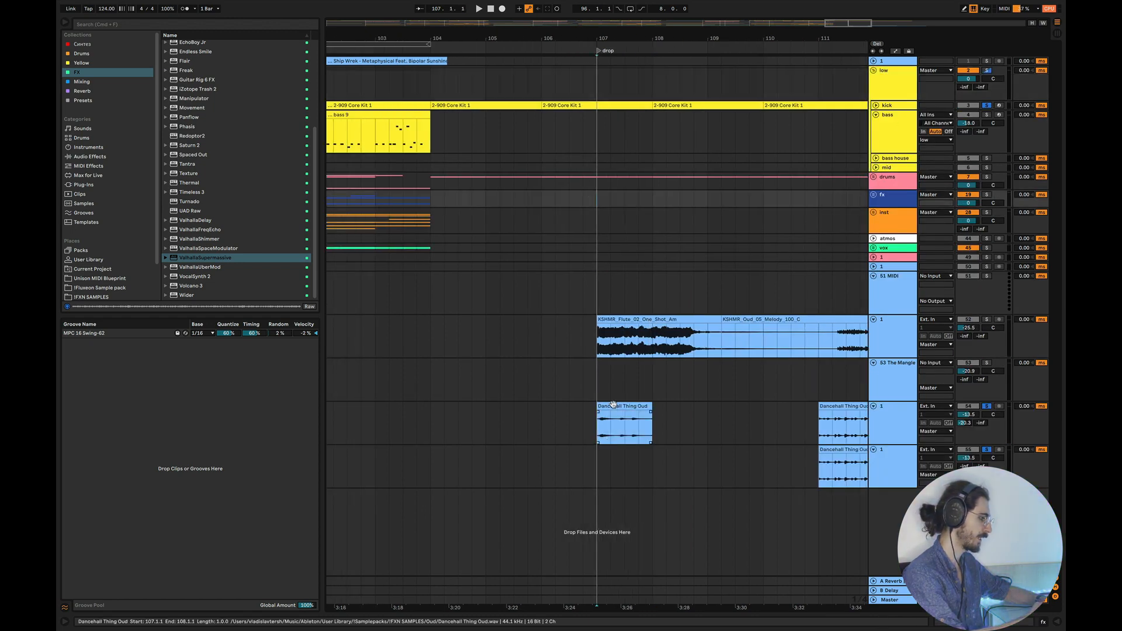
Move the one-bar oud clip to bar 104 and play it with the drums group also soloed
drag(609, 405, 443, 404)
scroll(444, 404, up, 3)
scroll(444, 404, left, 2)
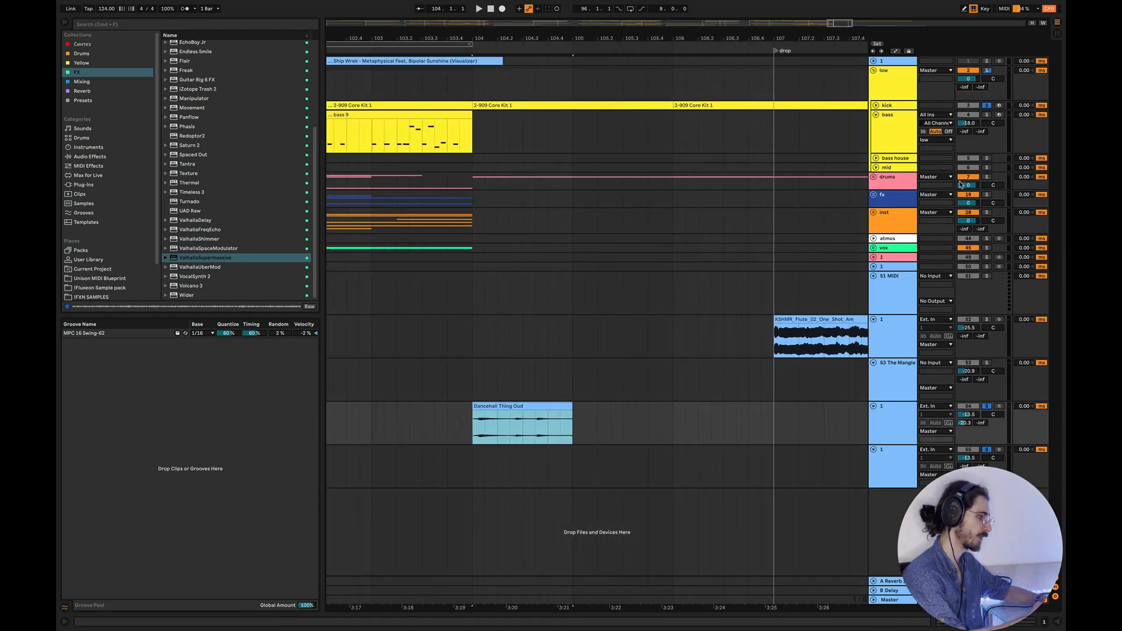
click(986, 177)
click(471, 185)
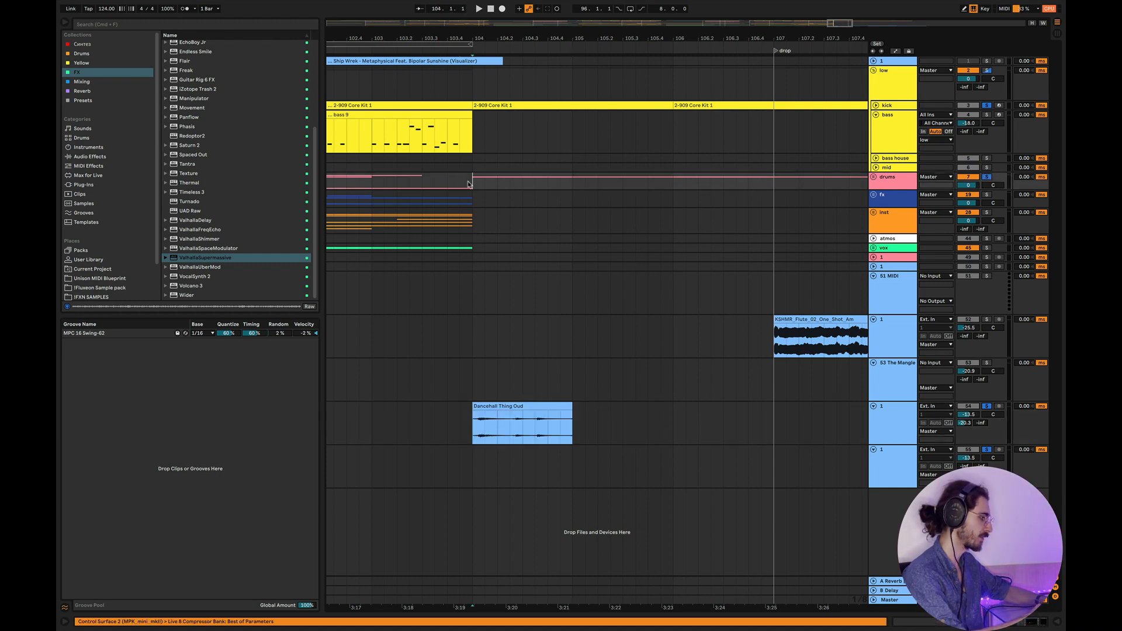
key(space)
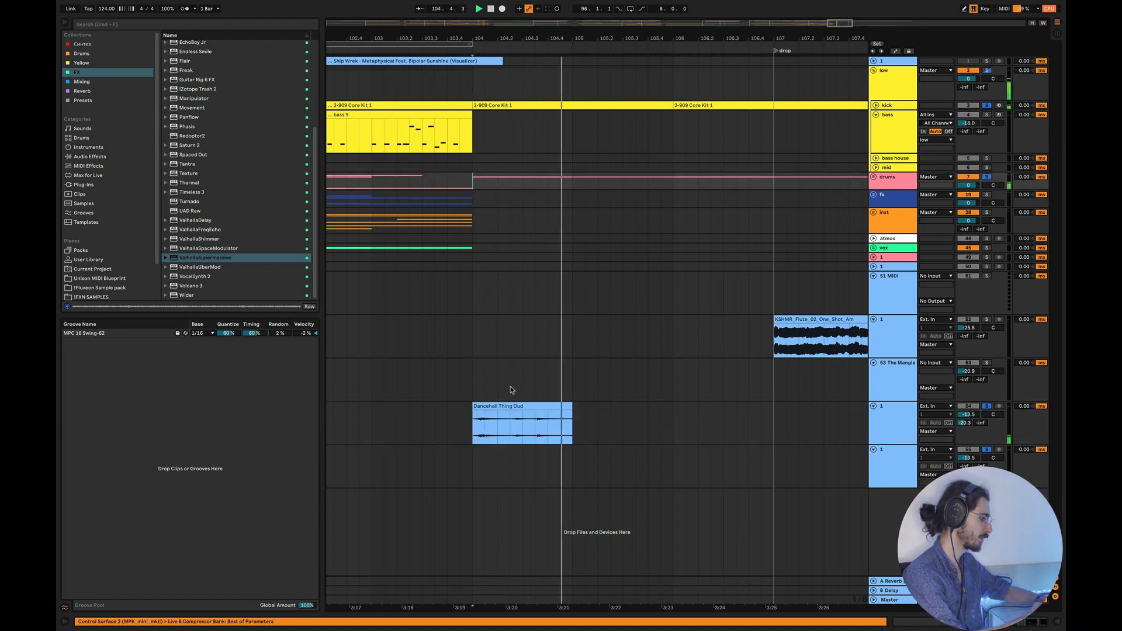
Place a warp marker on the oud clip's first hit and align that hit with the clip start at 1.1.1
double_click(498, 403)
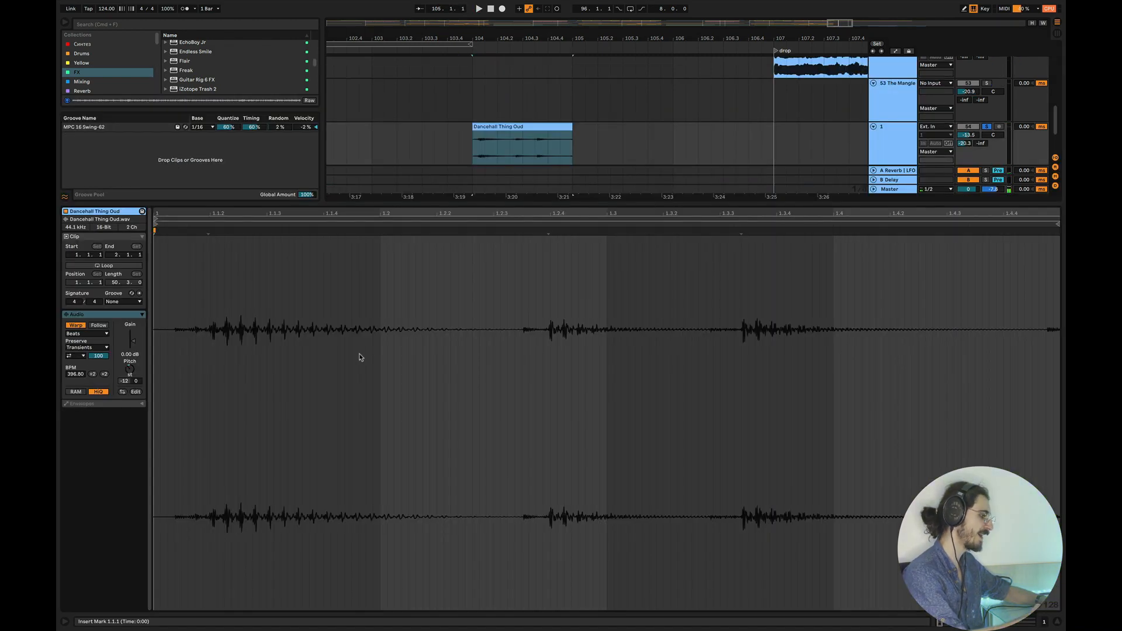
click(216, 232)
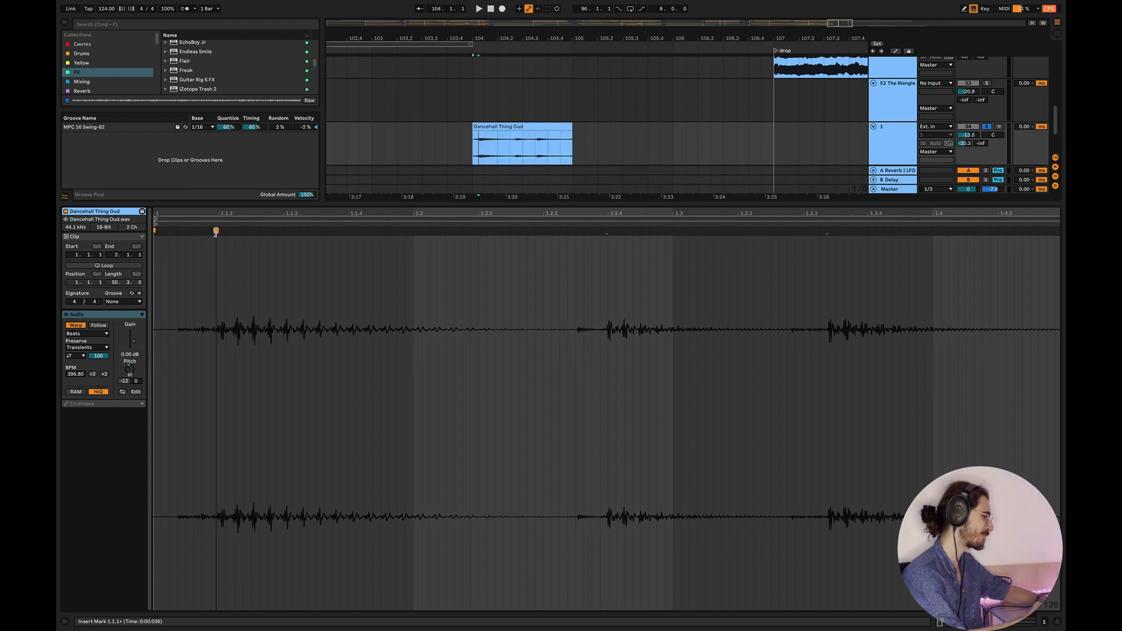
click(154, 229)
drag(216, 231, 155, 232)
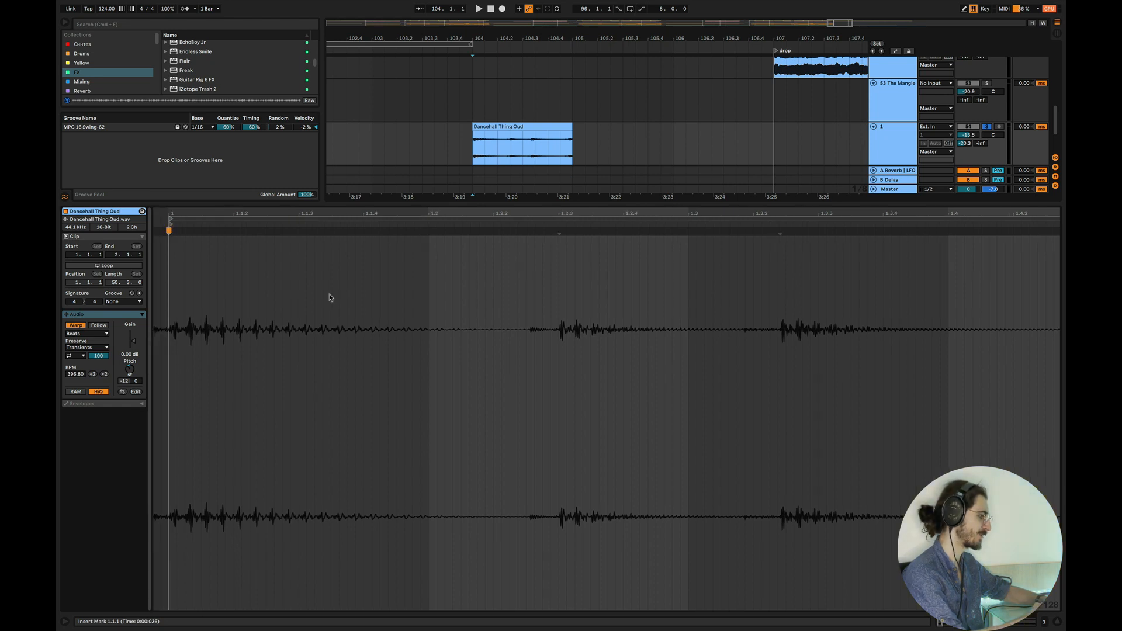
Pin the second oud hit with a warp marker at 1.2.3 and move the third hit to 1.3.3
key(space)
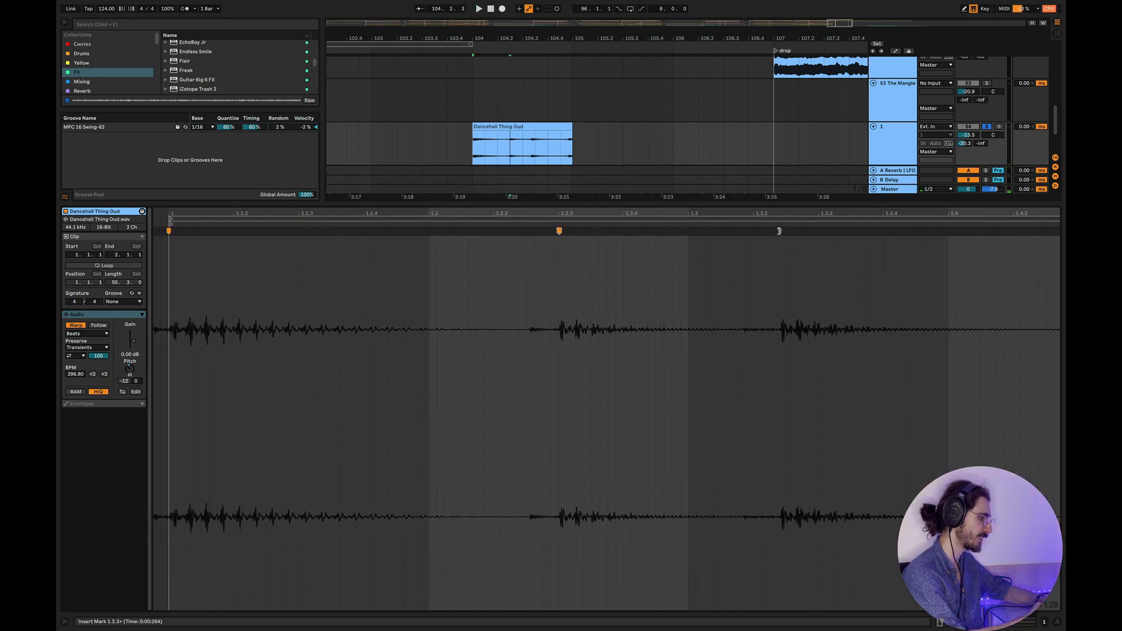
mouse_move(780, 231)
mouse_down()
mouse_move(842, 230)
mouse_move(818, 230)
mouse_up()
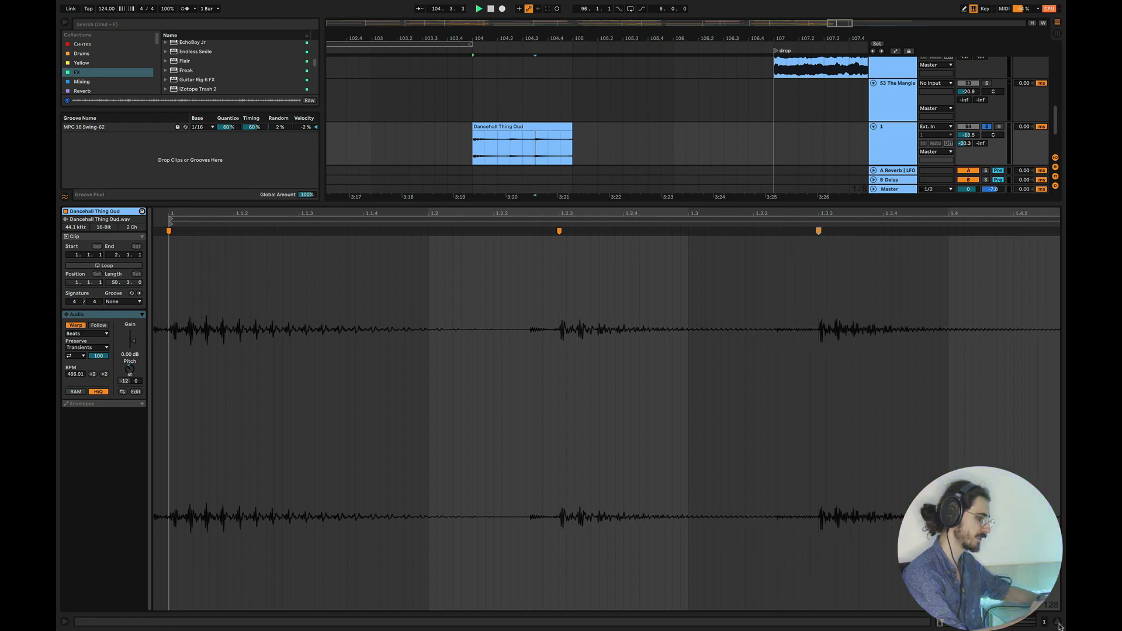
click(1059, 625)
Duplicate the realigned oud clip to bar 105 and play from 103.3
key(super+d)
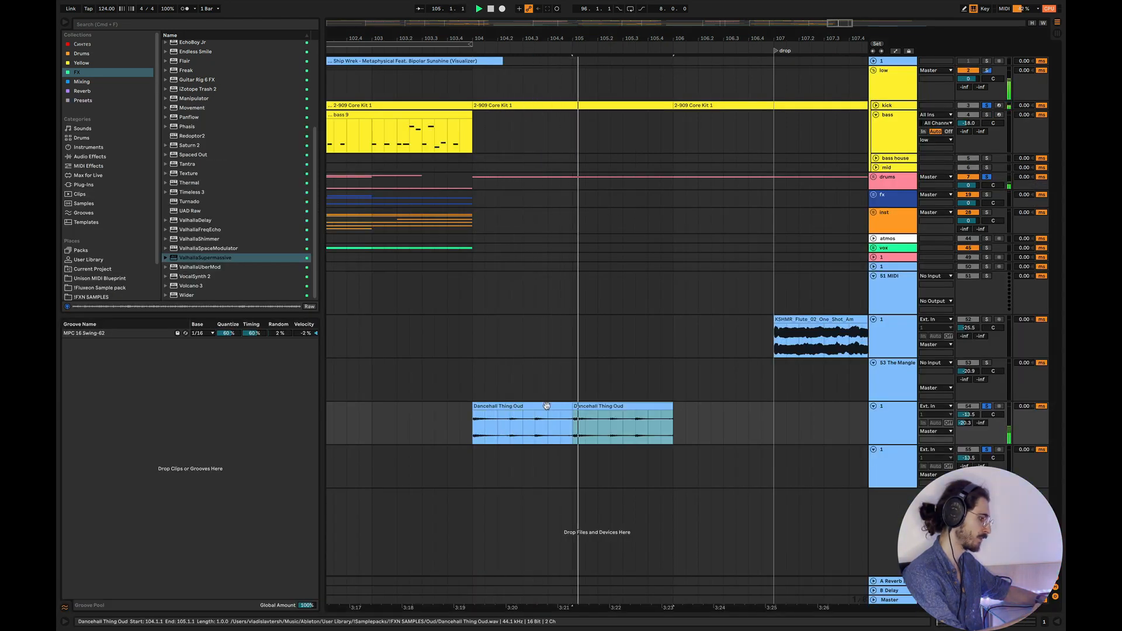
click(422, 422)
key(space)
key(space)
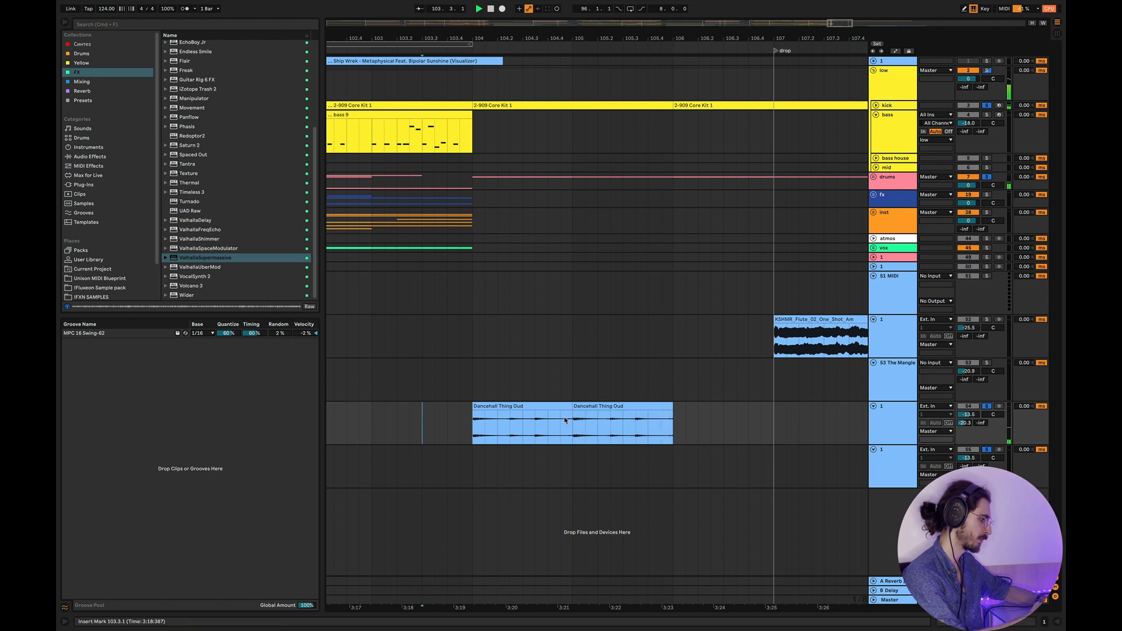
Add a one-beat fade-out to the oud clip at bar 104 and duplicate the faded clip repeatedly up to bar 110
drag(571, 411, 546, 411)
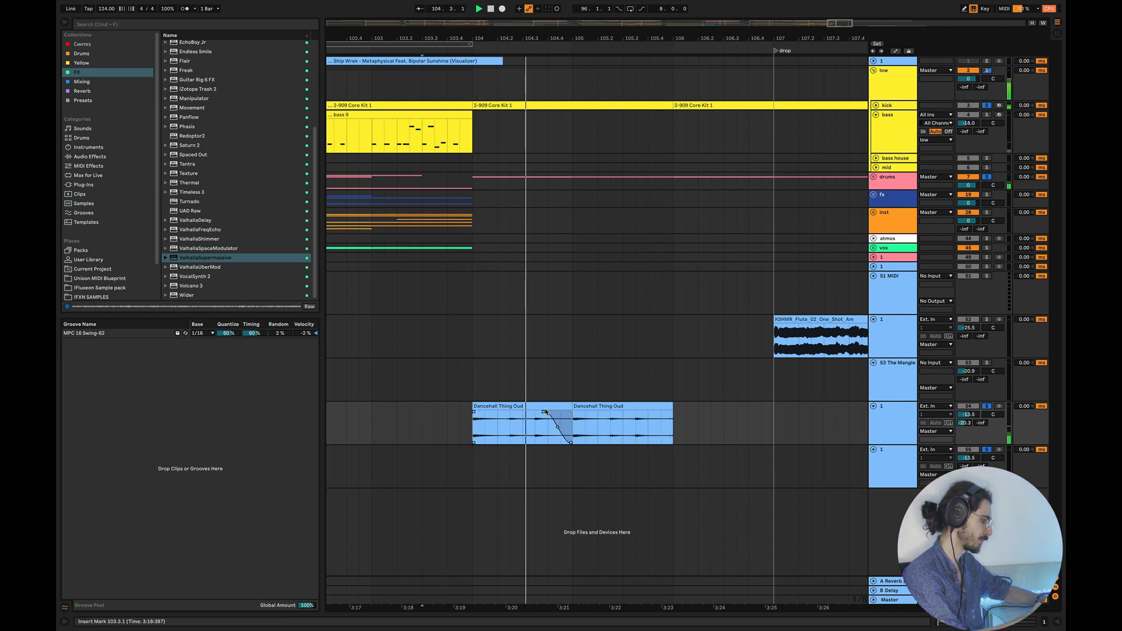
key(super+d)
key(super+d)
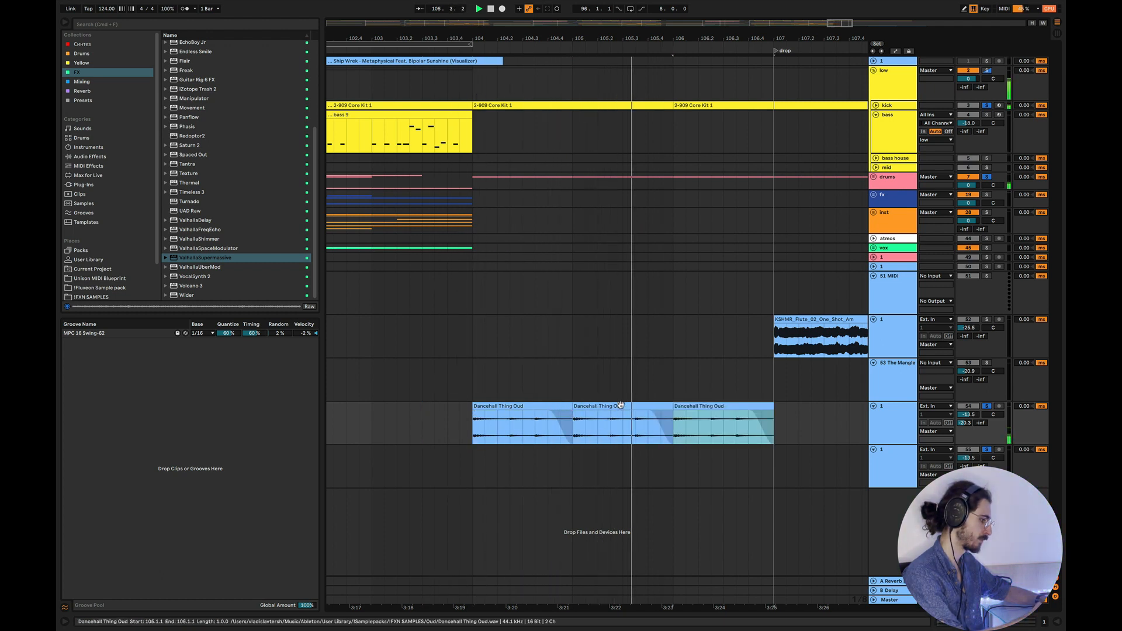
key(minus)
key(super+d)
key(super+d)
key(super+d)
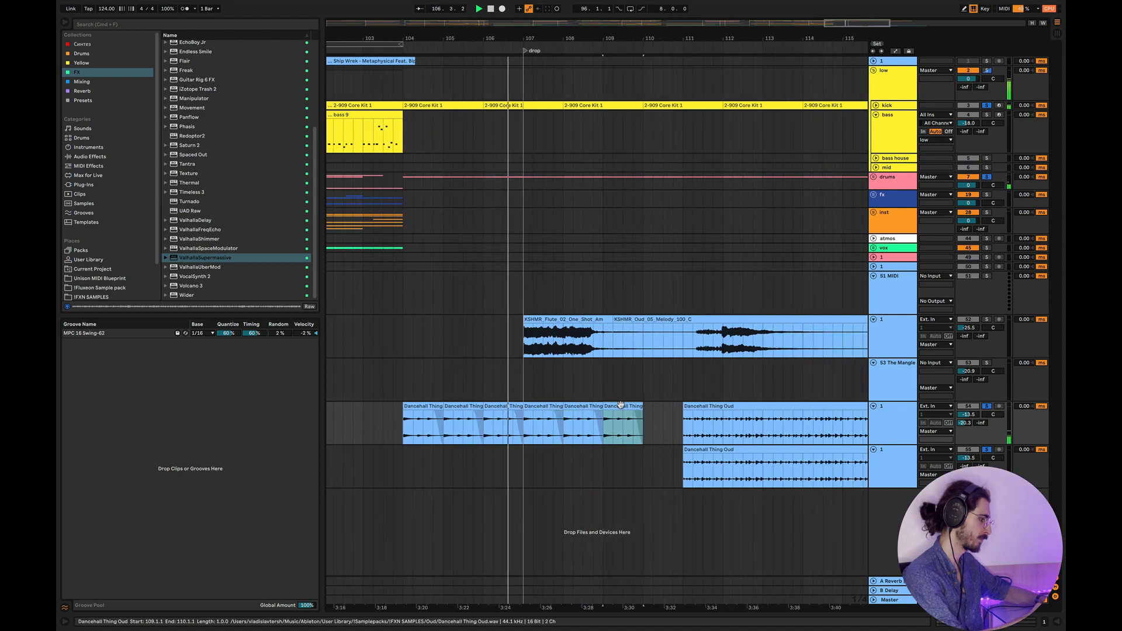
Duplicate the faded oud clip once more so the loop runs up to bar 111
key(super+d)
scroll(584, 421, left, 2)
scroll(526, 430, left, 1)
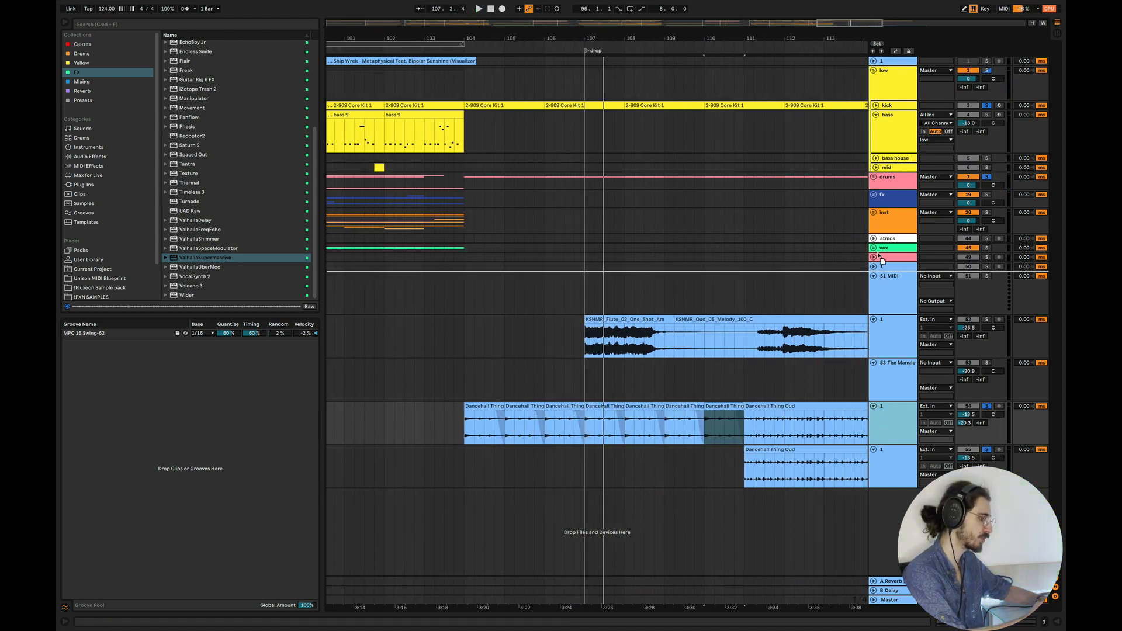
Move the oud loop track into the inst group, play from bar 104 and unfold the group
drag(881, 259, 882, 231)
drag(484, 223, 465, 221)
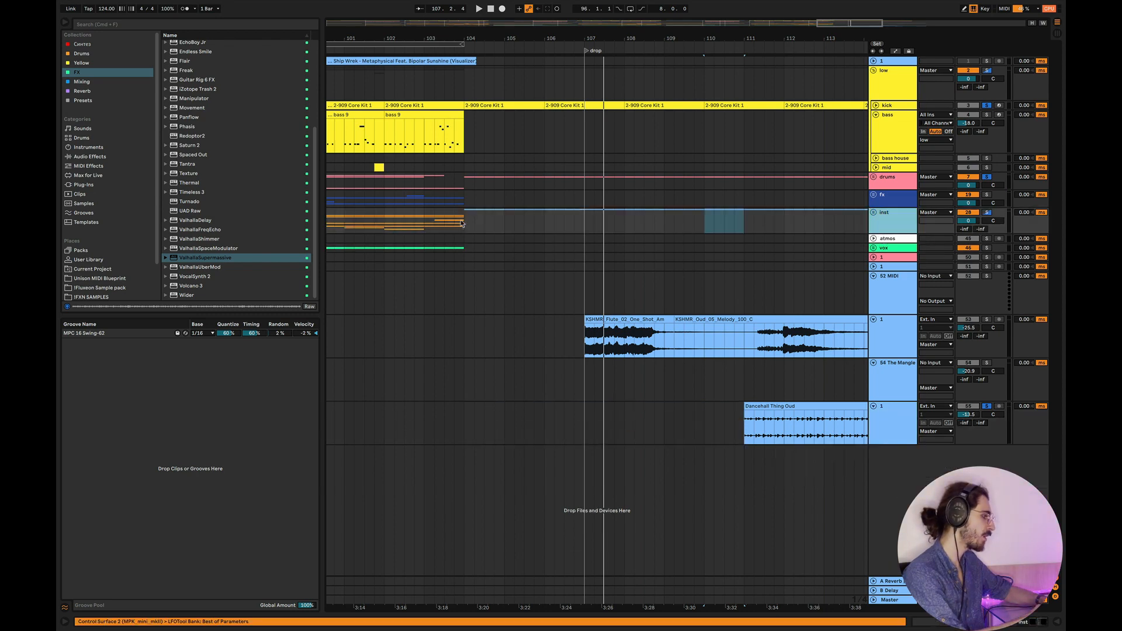
scroll(466, 221, up, 2)
key(space)
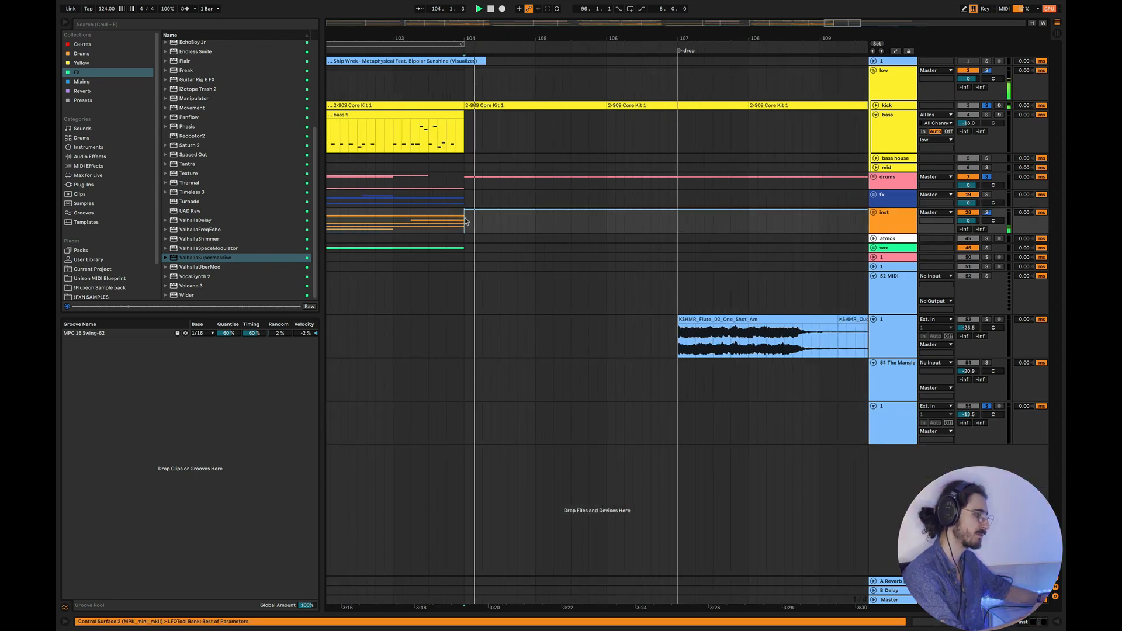
click(888, 213)
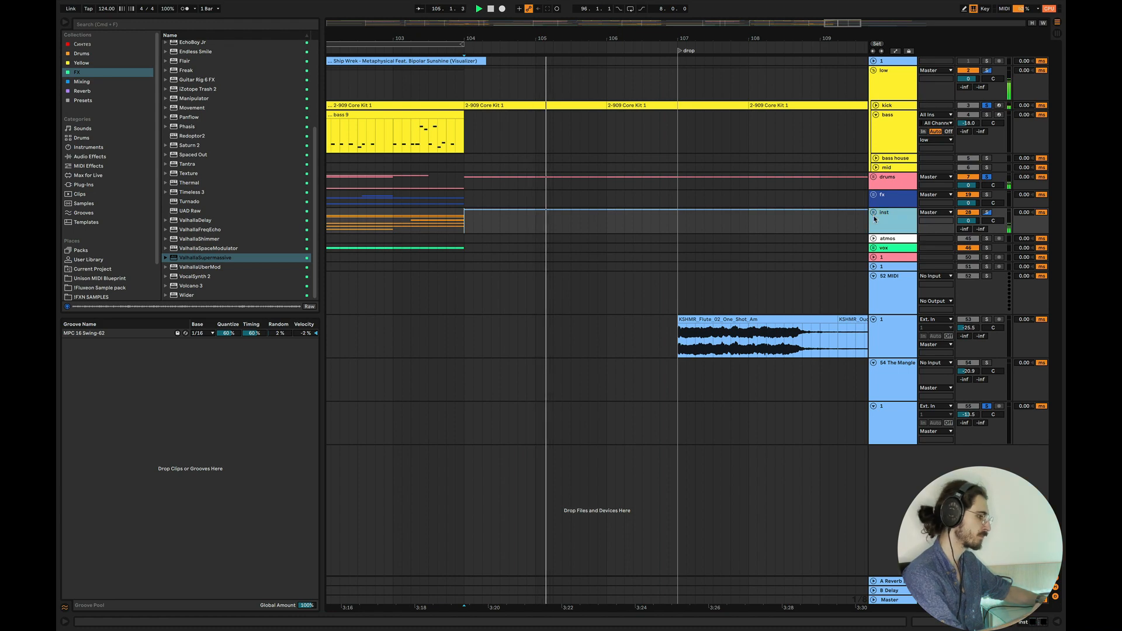
click(874, 213)
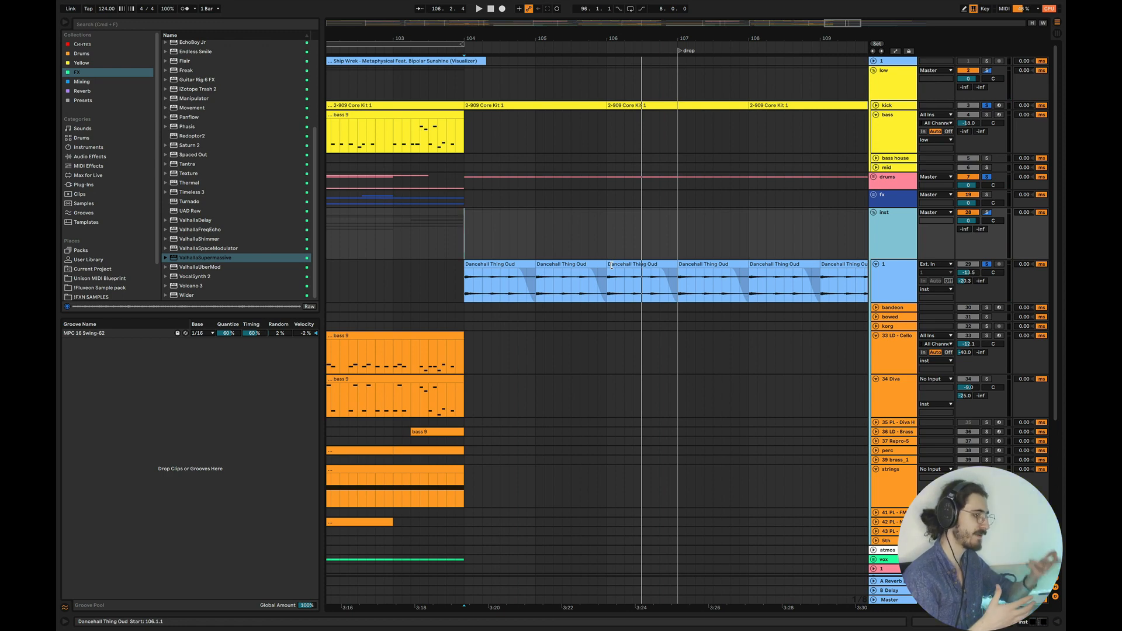
Duplicate the oud loop track inside the inst group
click(902, 284)
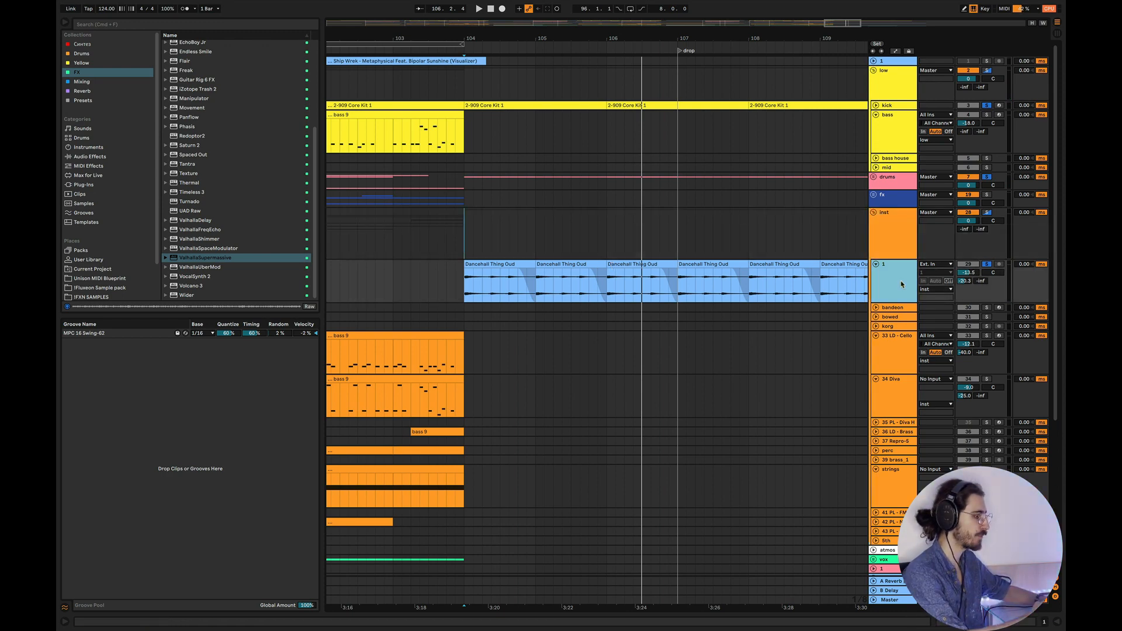
key(super+d)
key(plus)
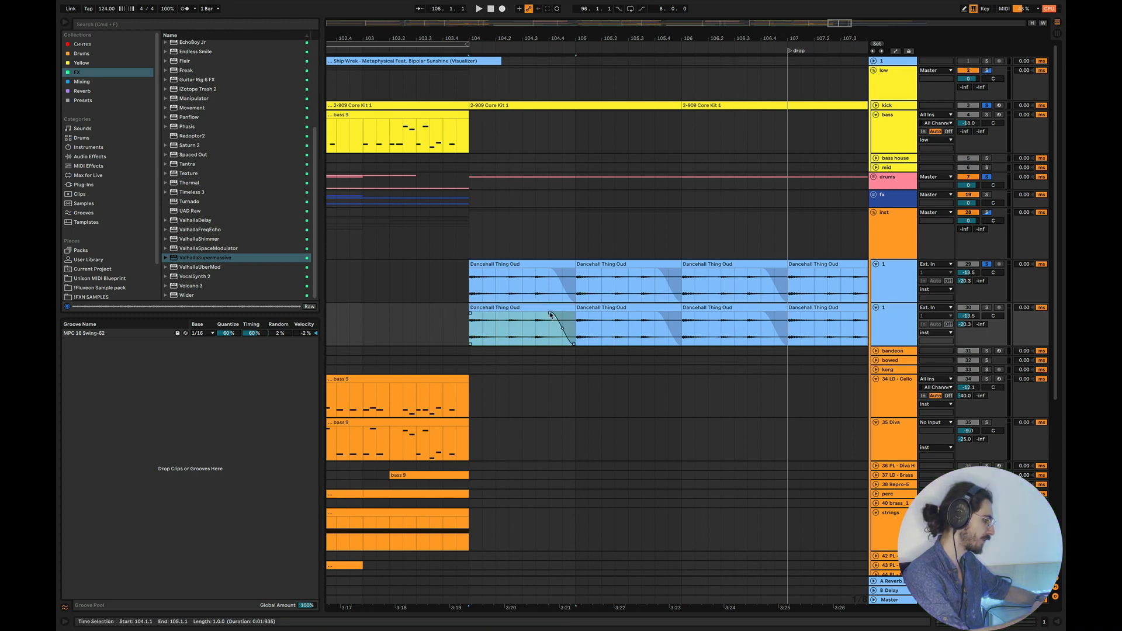
Split the first copied oud clip at 104.2.3, move its opening part to 103.3.3 and reverse it
drag(550, 315, 588, 317)
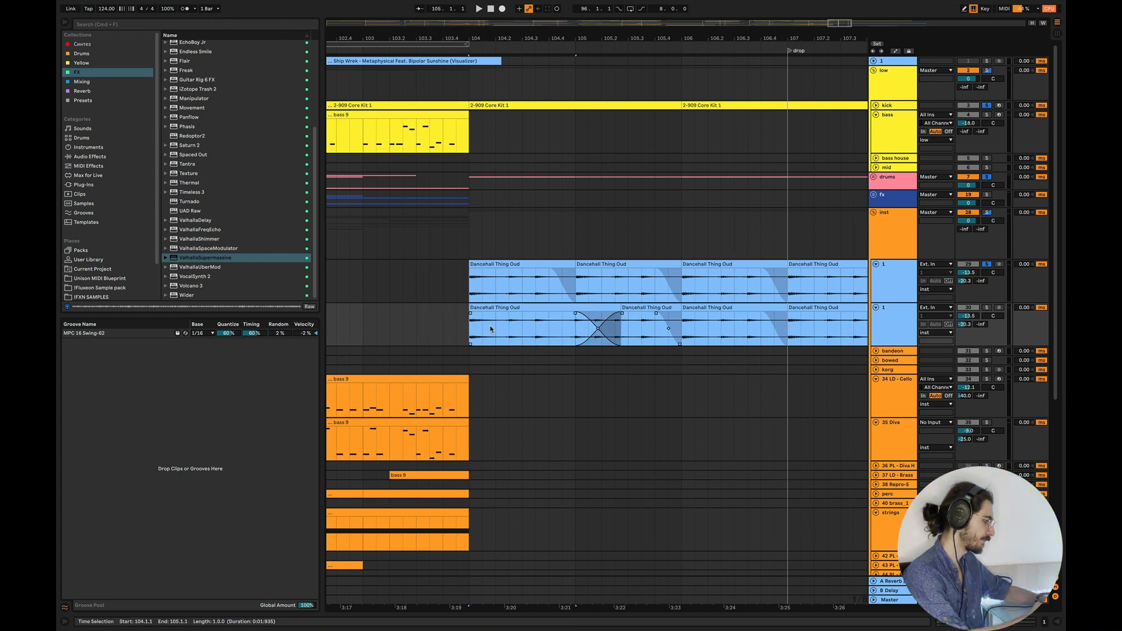
click(509, 325)
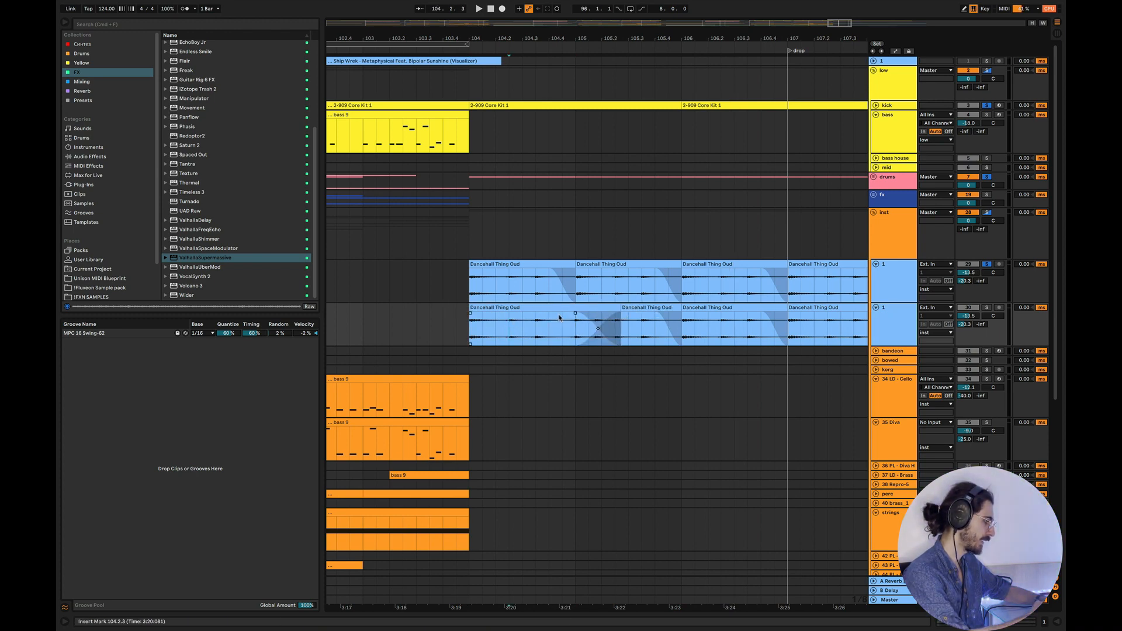
key(super+e)
drag(487, 307, 450, 307)
key(r)
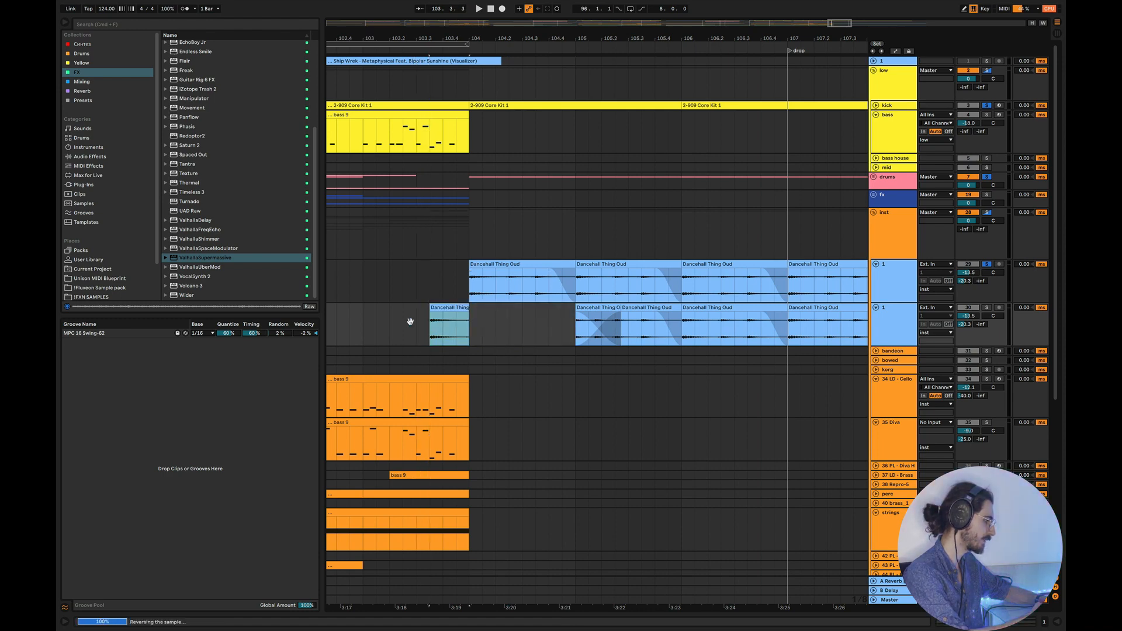
Solo the reversed oud track and add an Overdrive effect with Drive at 21%
click(410, 321)
click(985, 302)
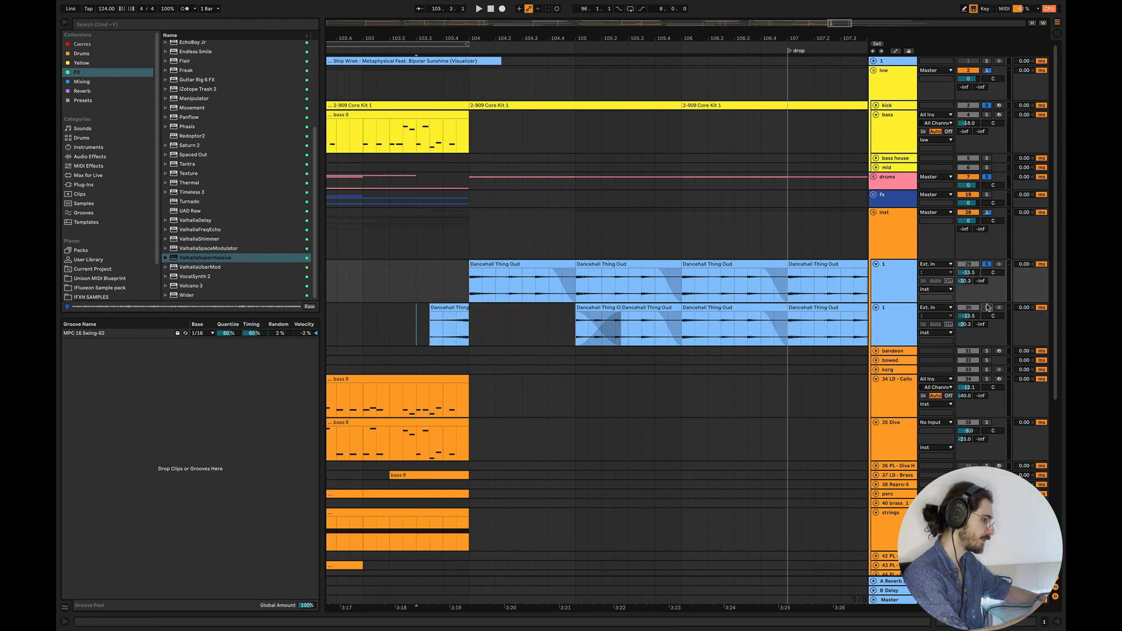
double_click(890, 317)
click(82, 83)
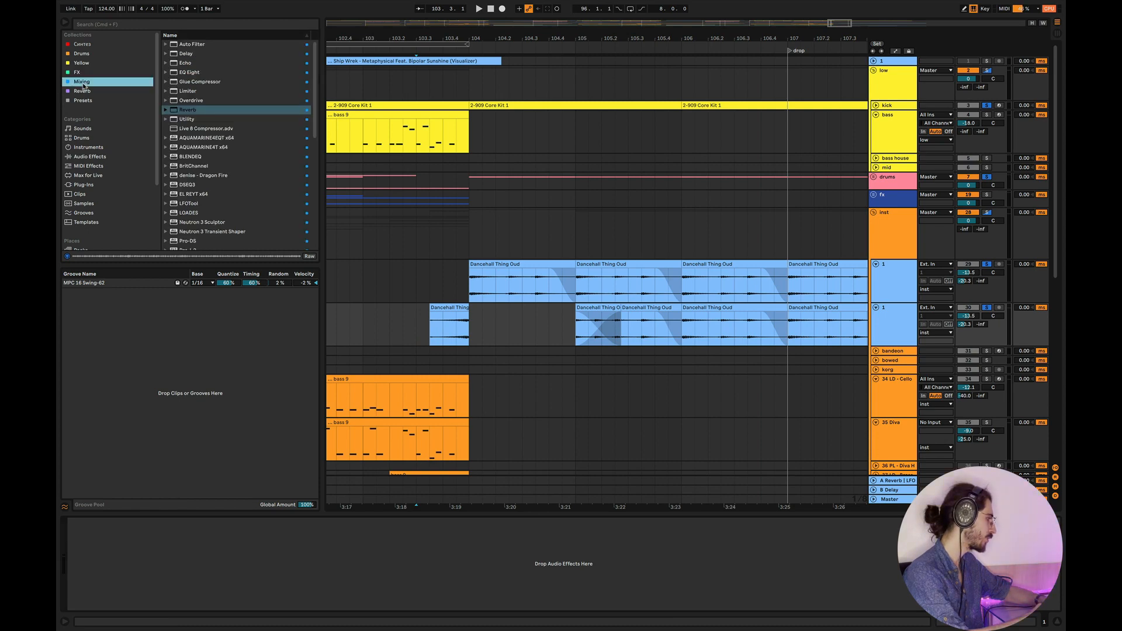
drag(196, 101, 220, 553)
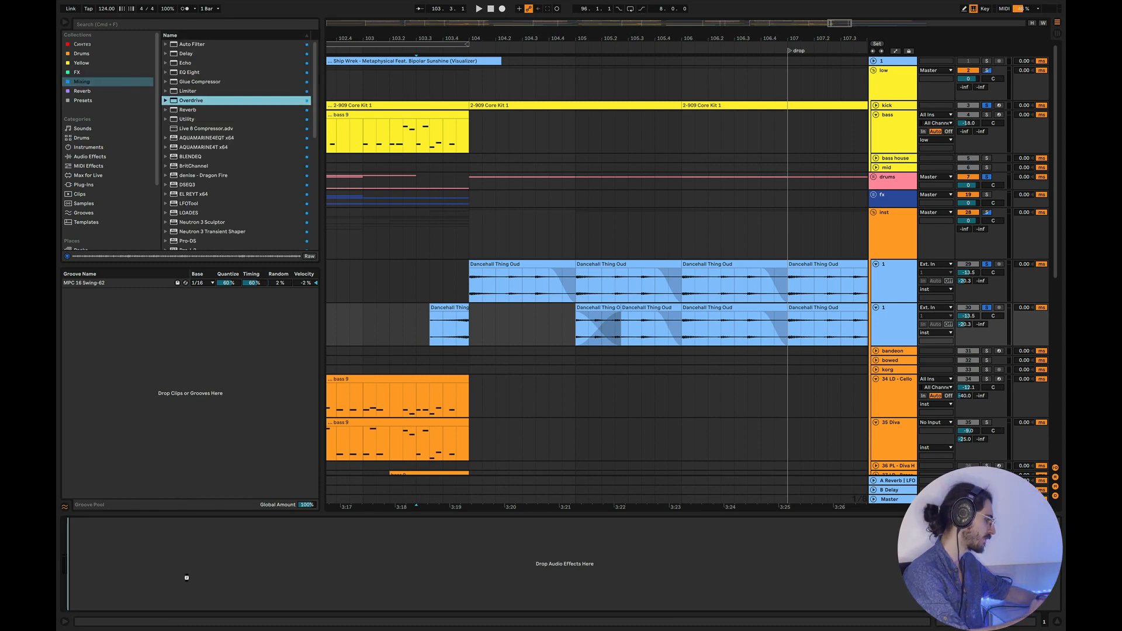
drag(117, 570, 115, 570)
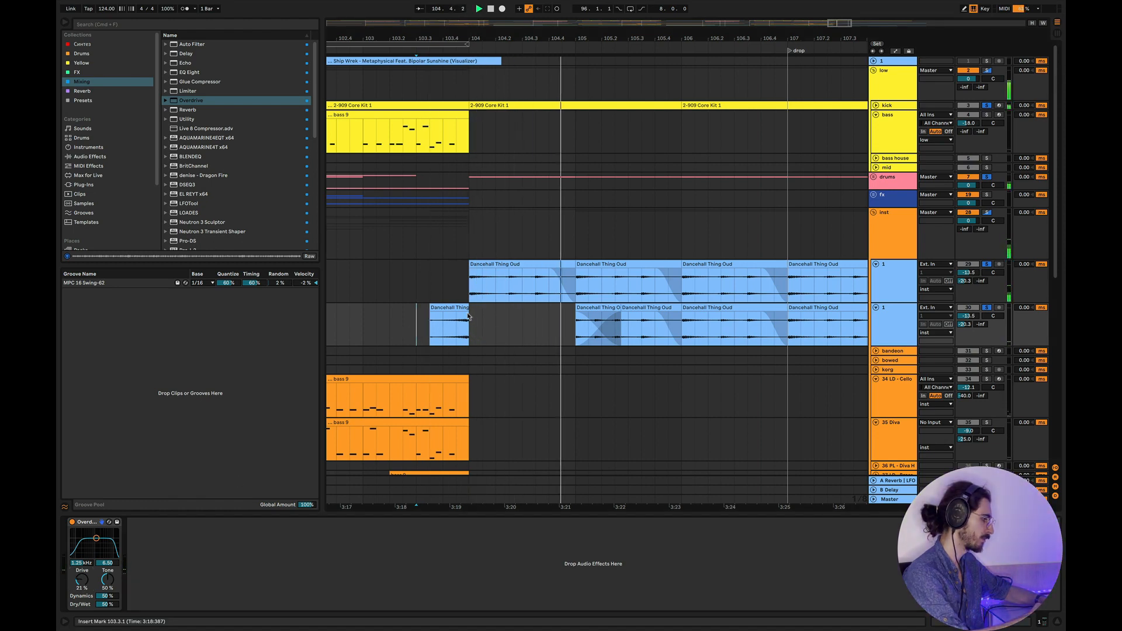
Move the reversed oud clip to 104.3.3 so it ends at bar 105, and play from 103.4.1
key(space)
drag(457, 308, 562, 313)
click(442, 323)
key(space)
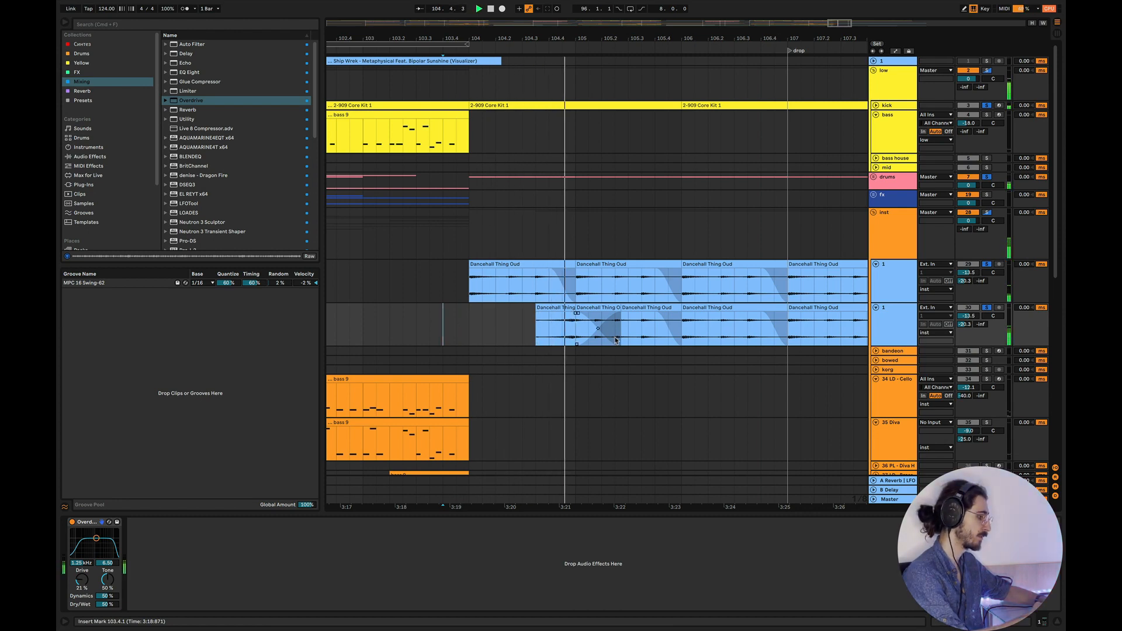
Delete the leftover oud clips between bars 105 and 107 on the reversed oud track
click(593, 312)
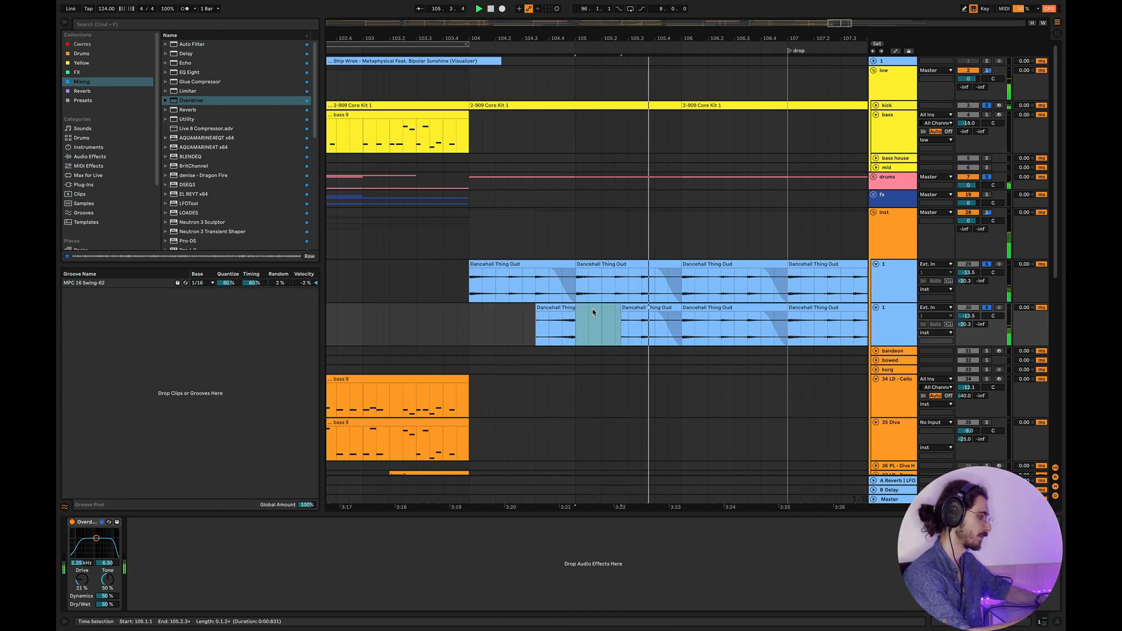
click(648, 314)
key(Delete)
click(704, 309)
key(Delete)
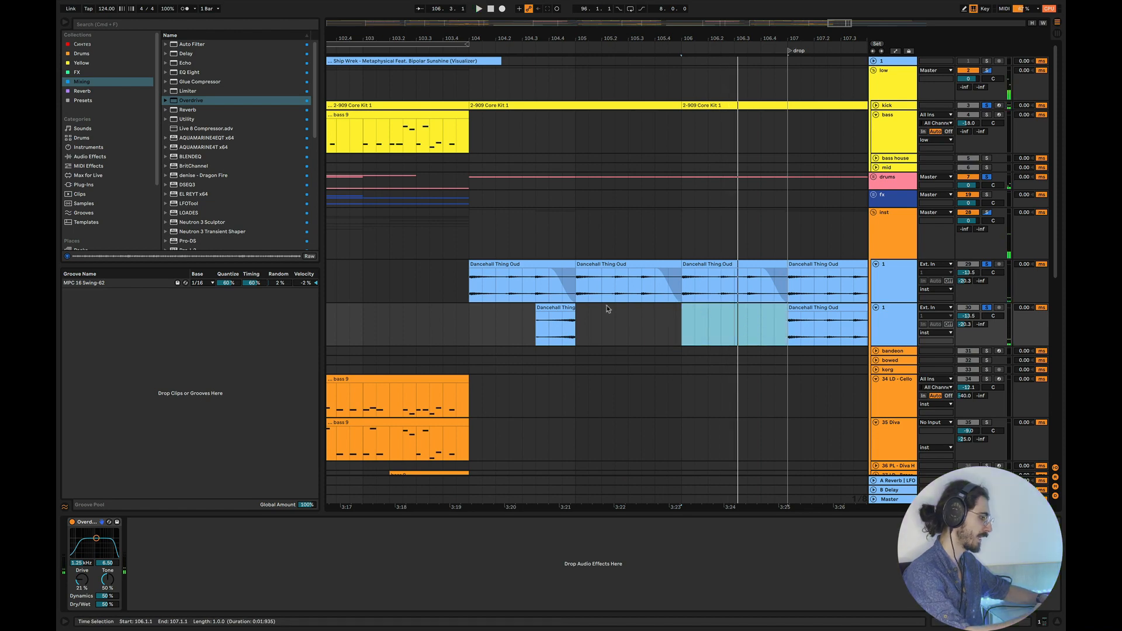
Copy the reversed oud clip to 106.3.3 and play from 103.4.3
drag(553, 308, 766, 318)
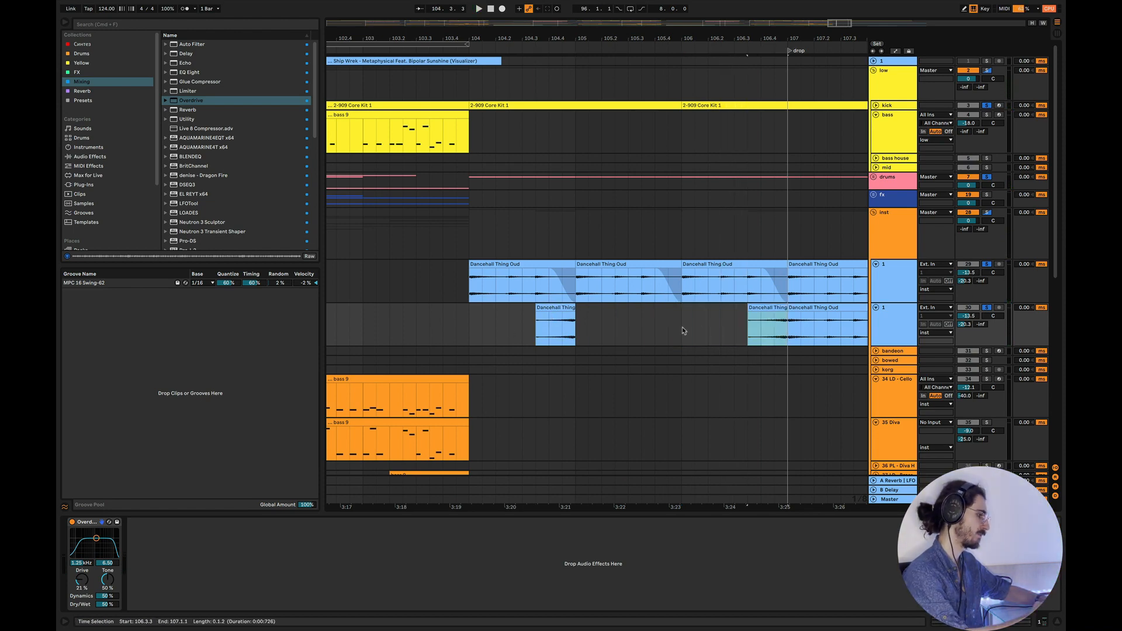
drag(477, 317, 685, 312)
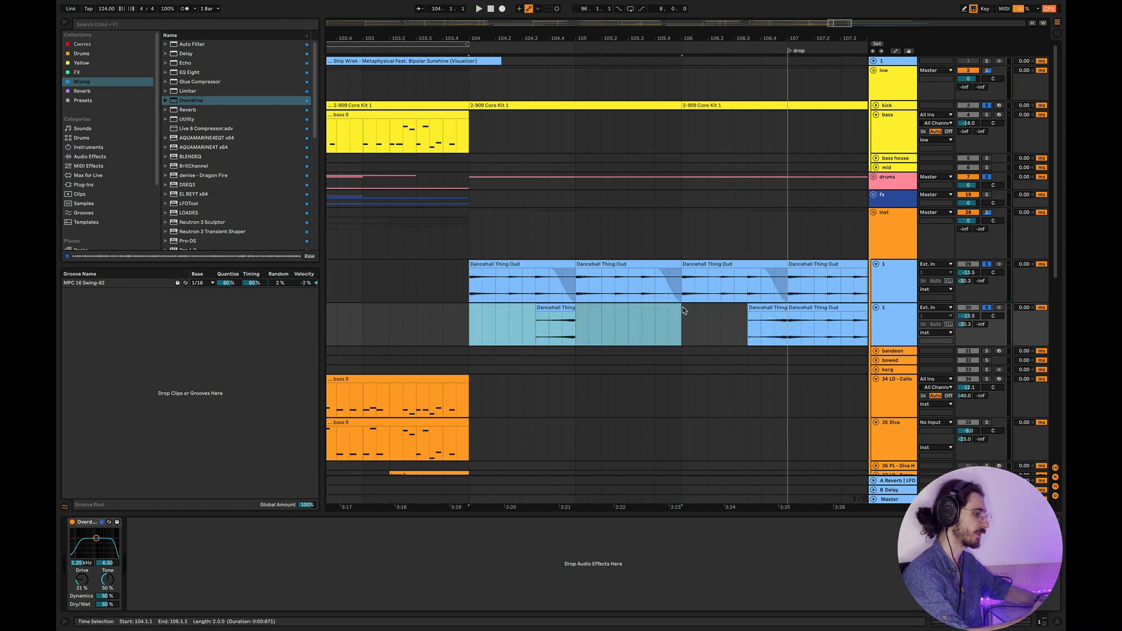
click(453, 317)
key(space)
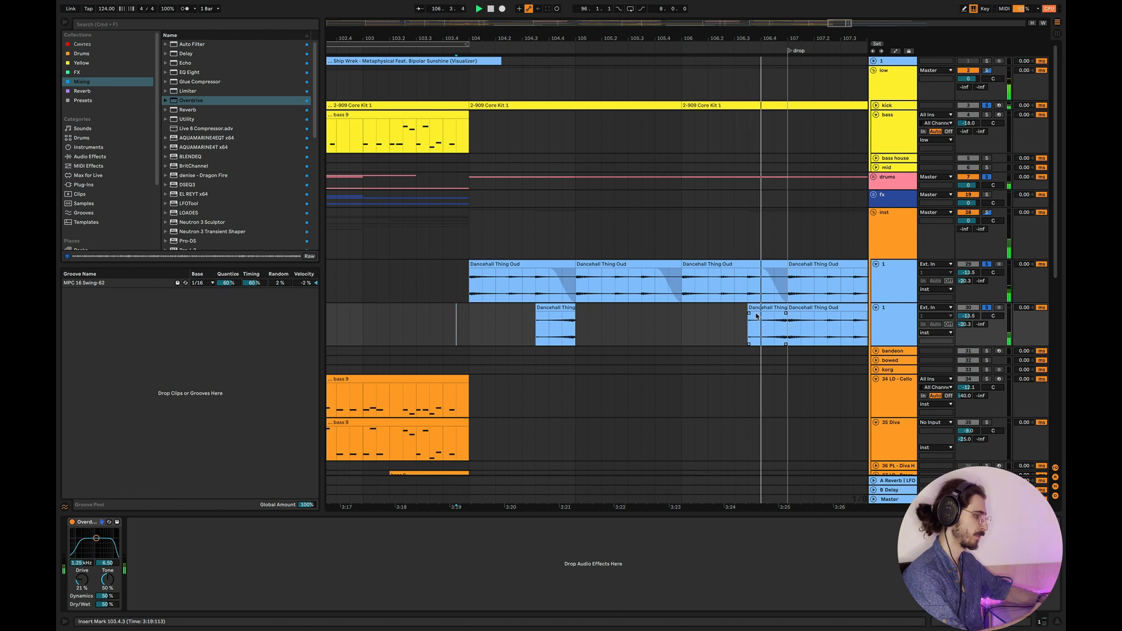
key(space)
Fold the low group and duplicate the reversed oud track
click(488, 343)
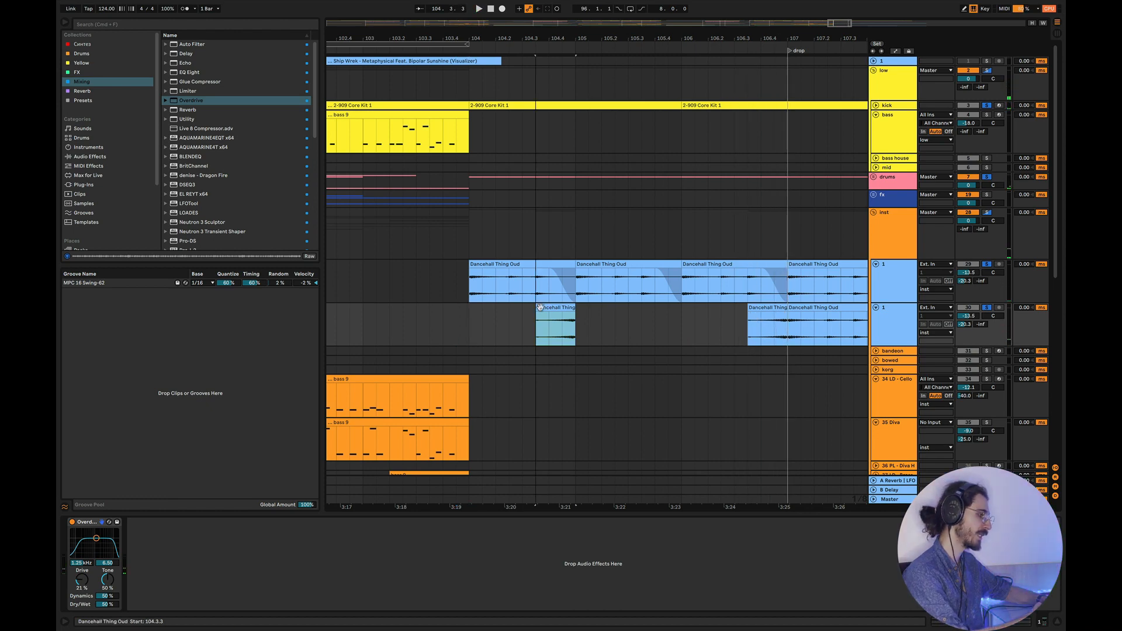
scroll(548, 307, down, 5)
scroll(514, 304, right, 4)
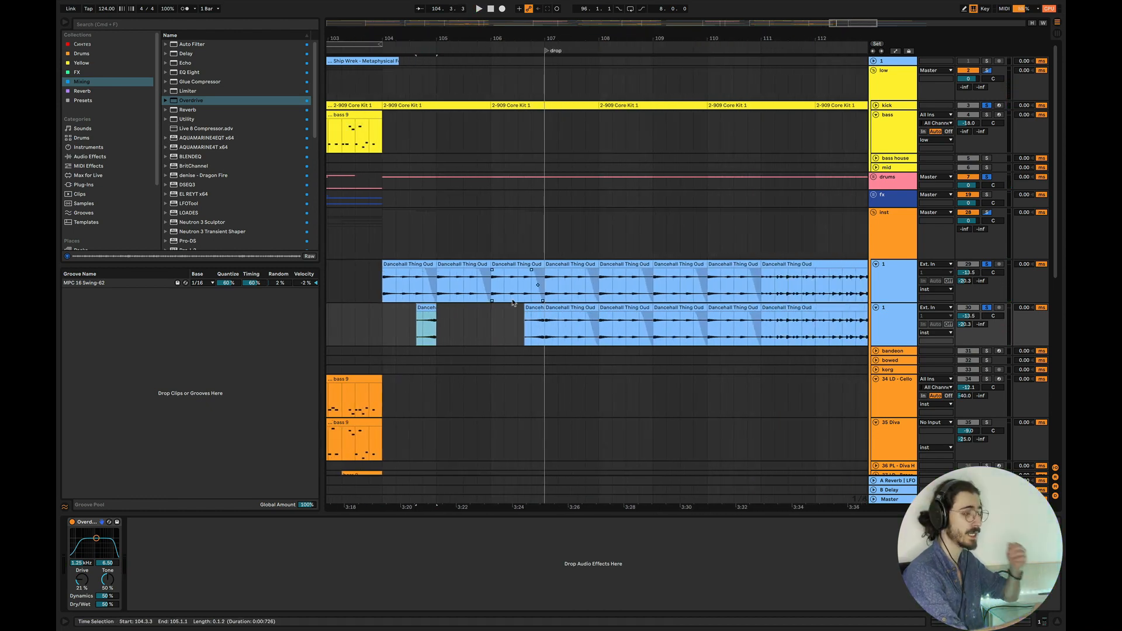
click(873, 70)
scroll(558, 214, left, 3)
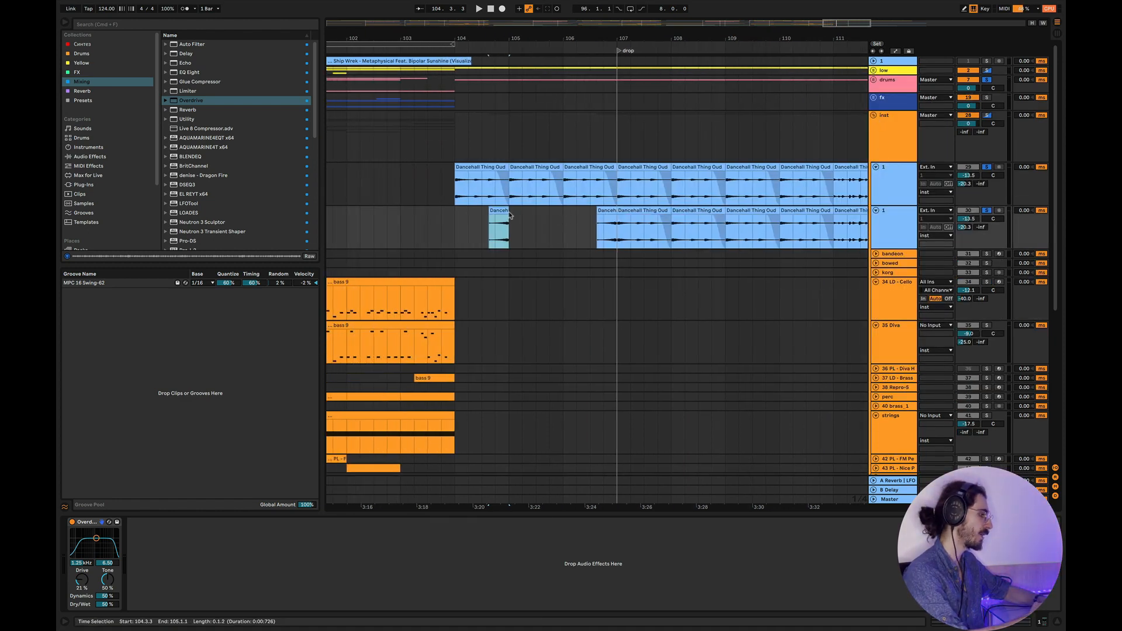
scroll(509, 215, up, 5)
click(891, 226)
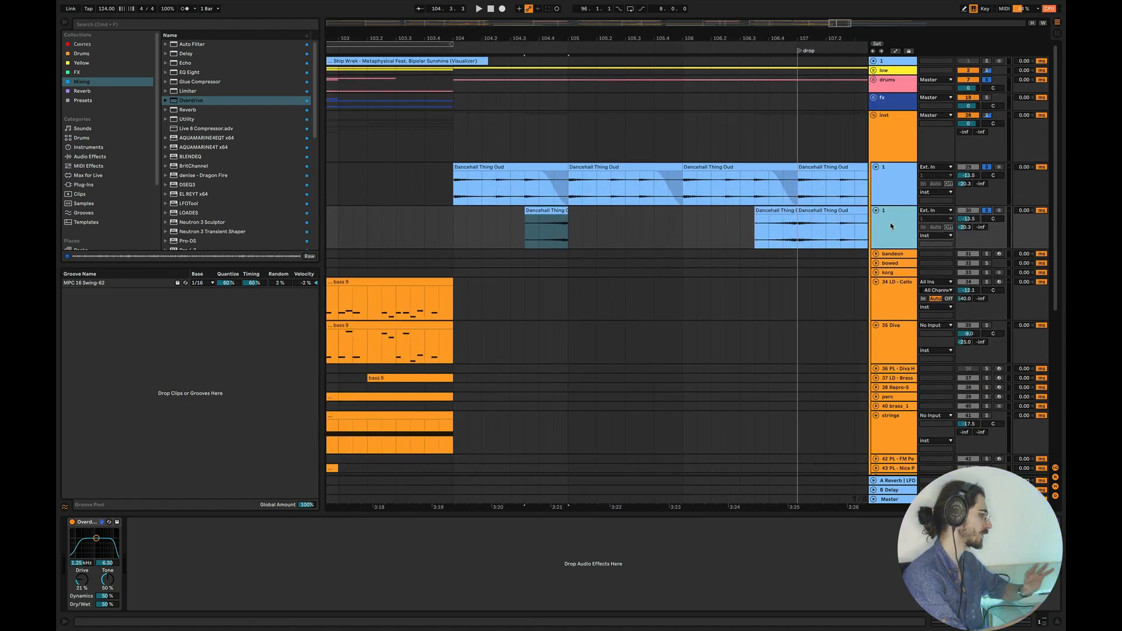
key(super+d)
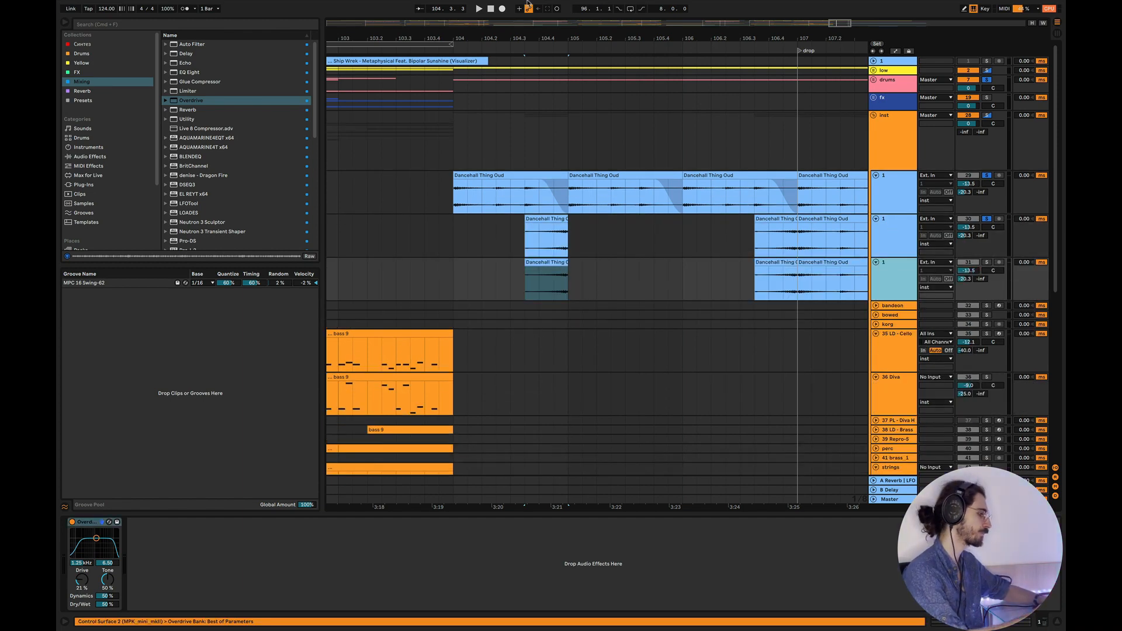
Clear the copied clips from the new track and copy the oud loop section from 104.2.3 to 105.1.1 onto it
click(550, 260)
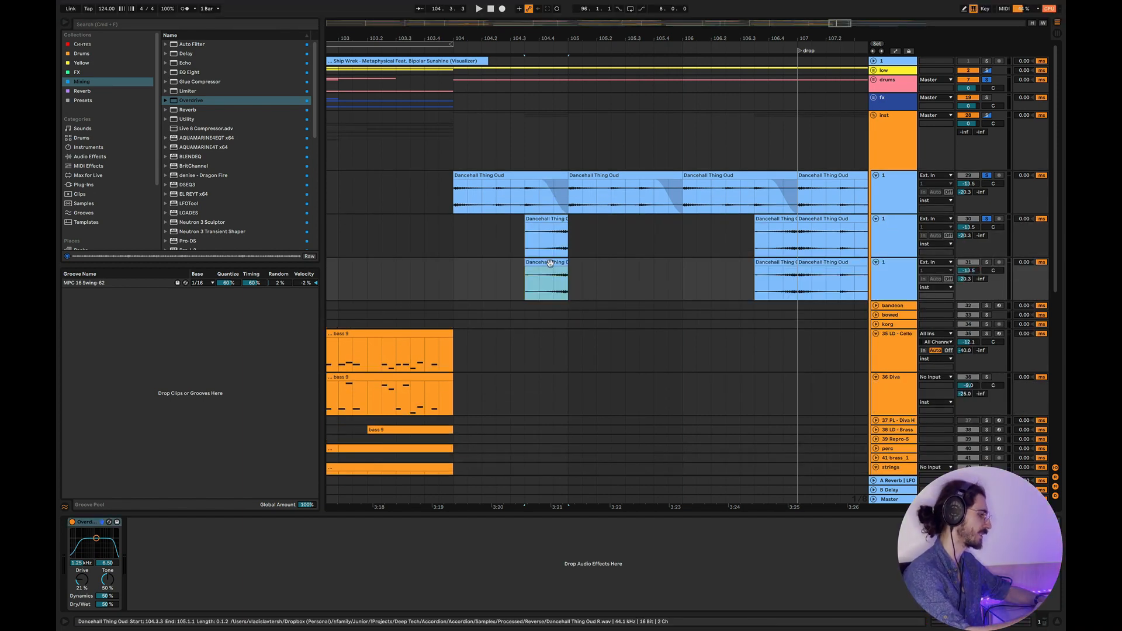
scroll(440, 256, up, 2)
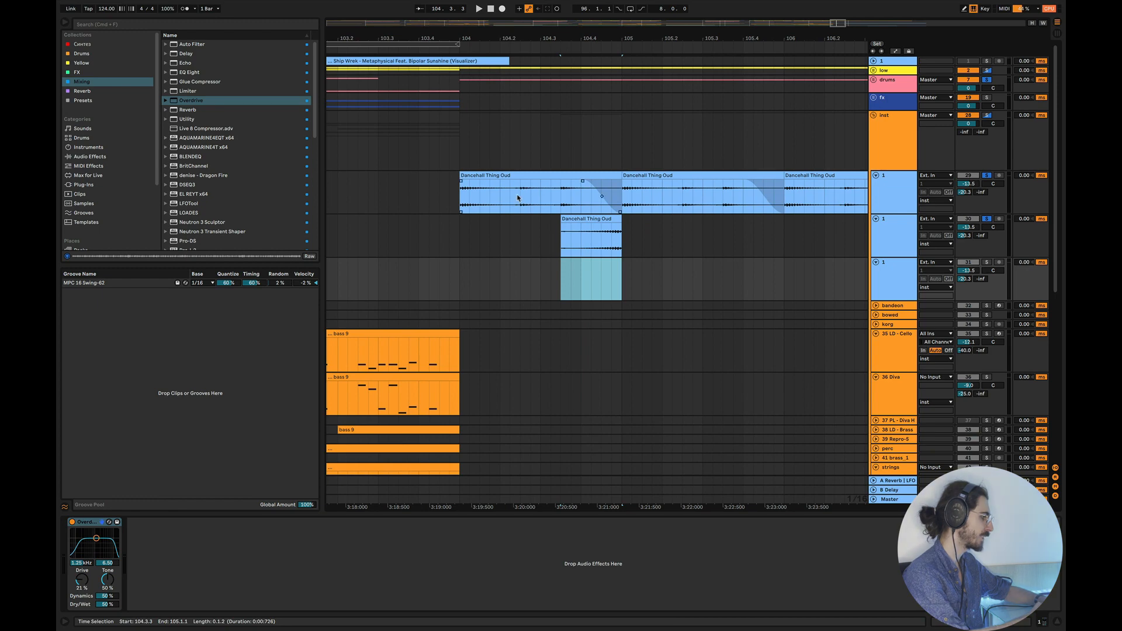
drag(520, 198, 597, 289)
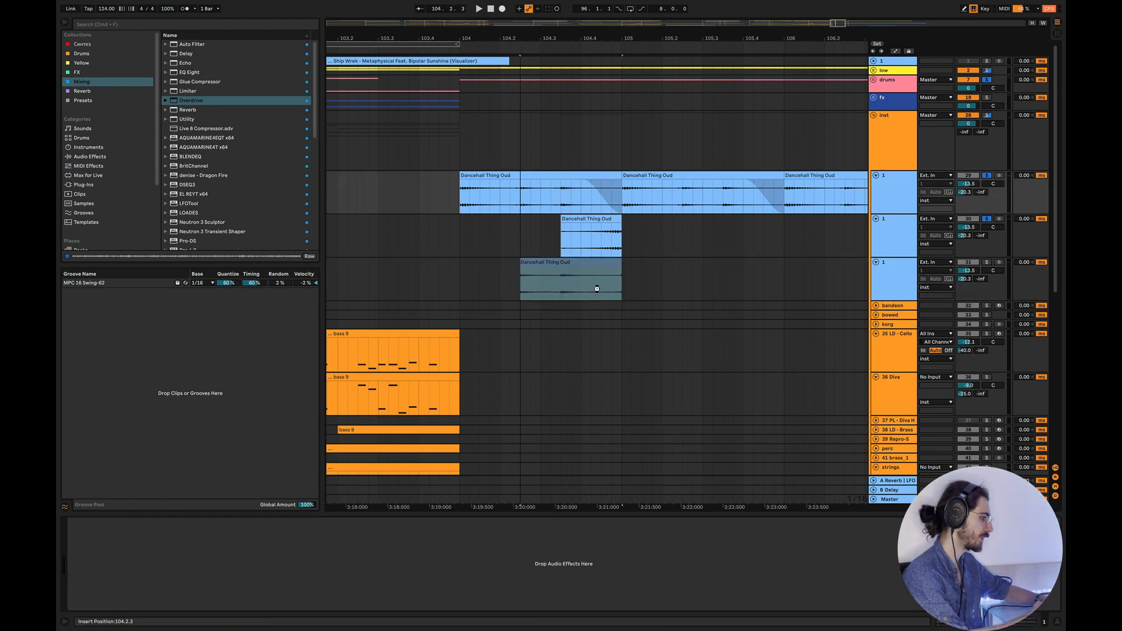
Replace the new track's Overdrive with ValhallaSupermassive from the FX collection and solo the track
click(898, 284)
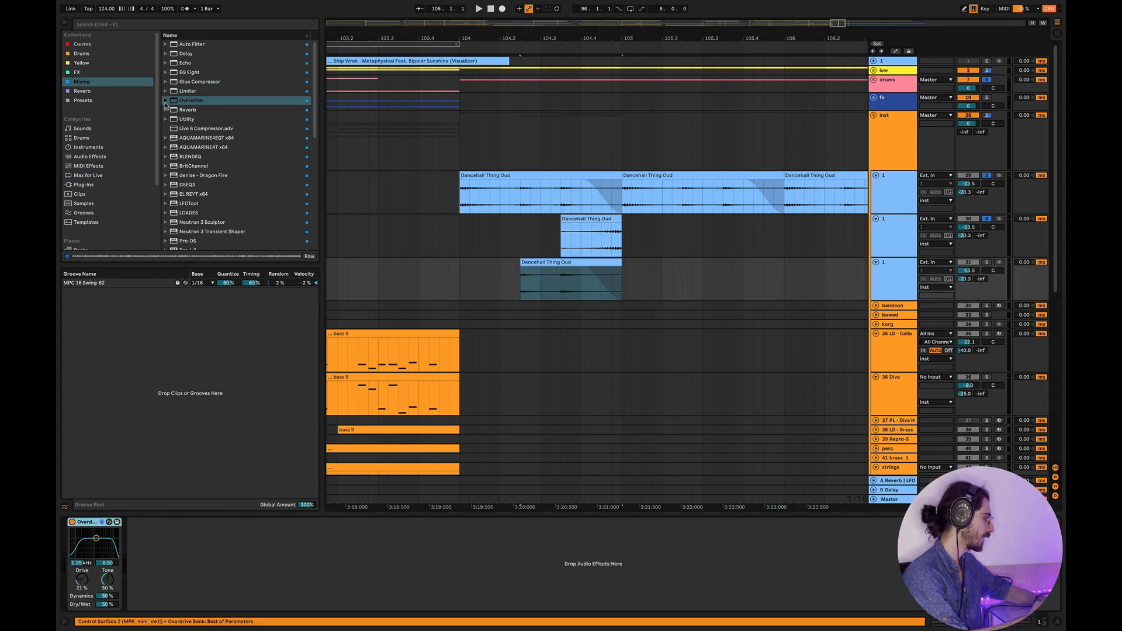
click(90, 73)
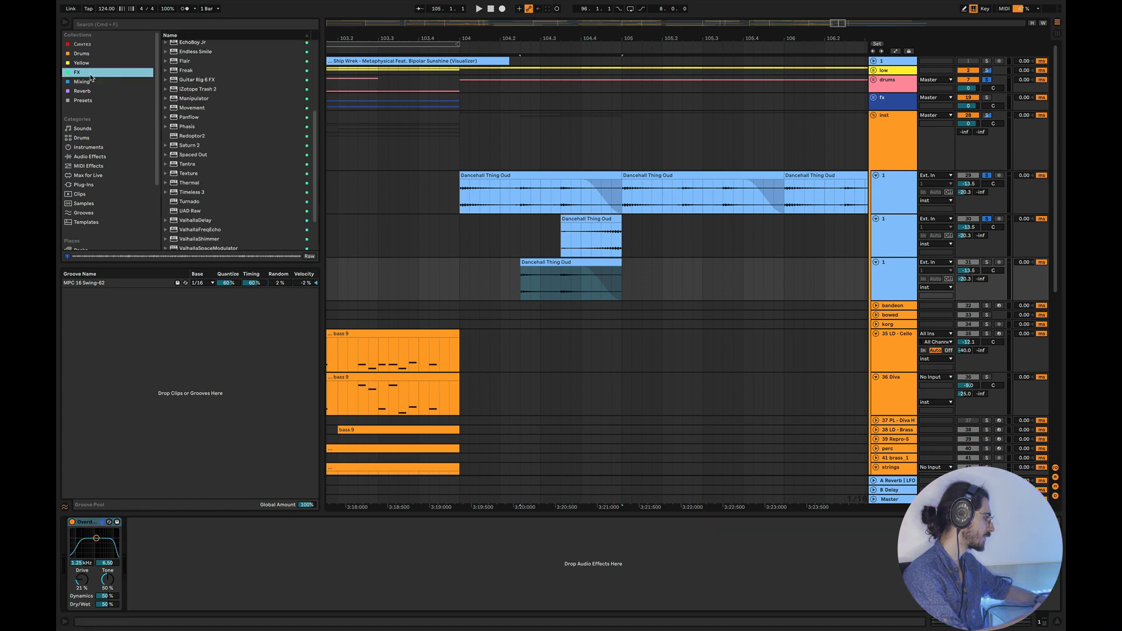
scroll(261, 212, down, 3)
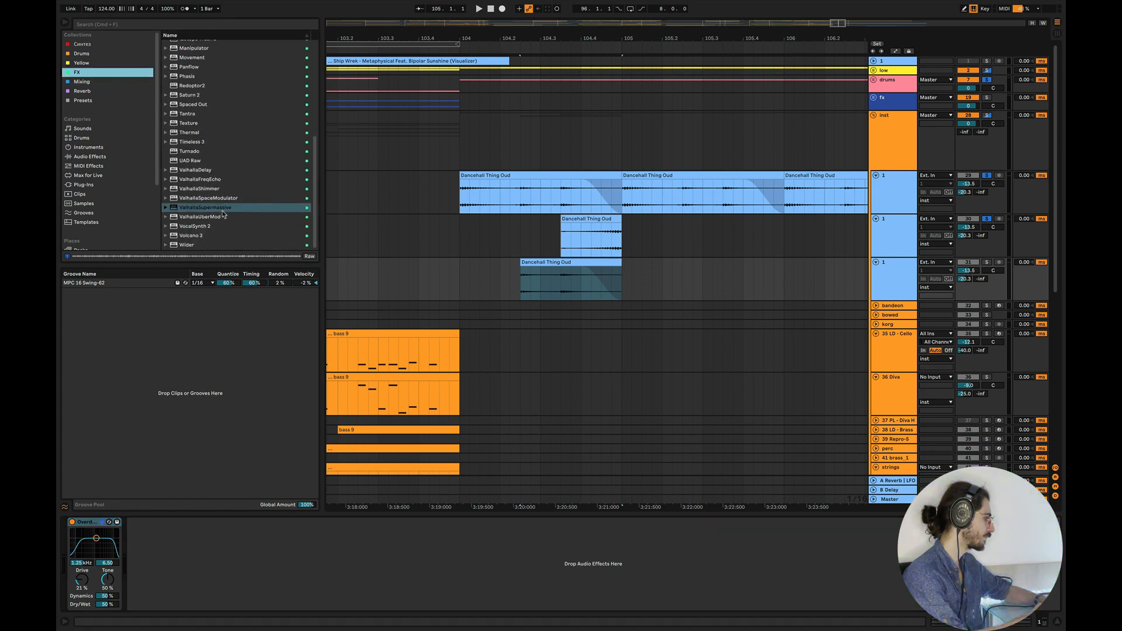
drag(223, 214, 572, 317)
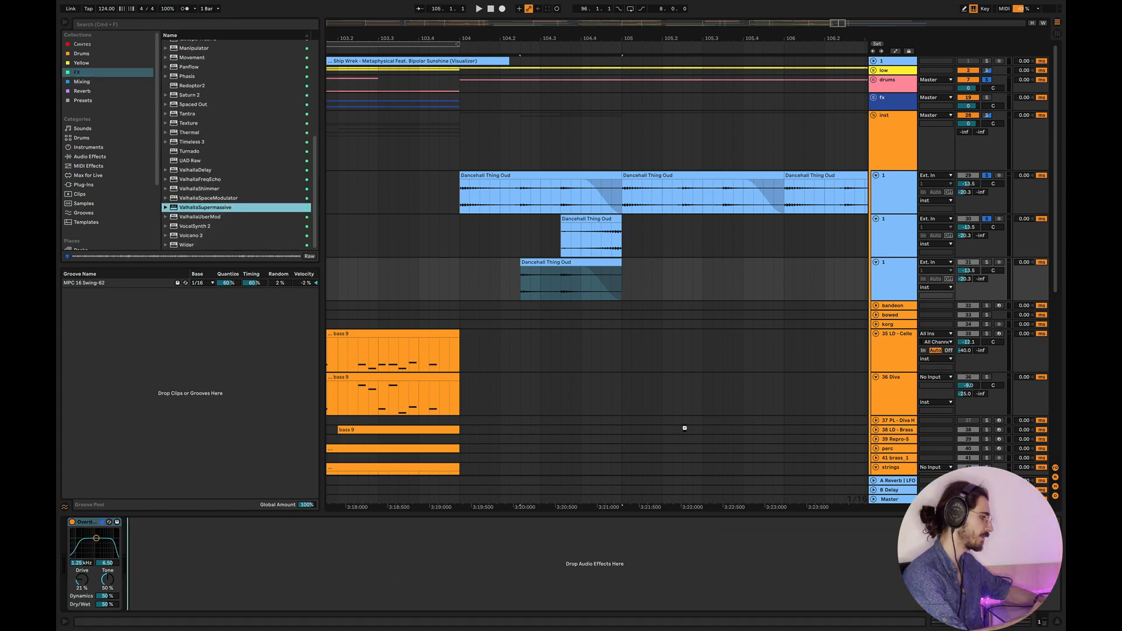
drag(929, 245, 983, 279)
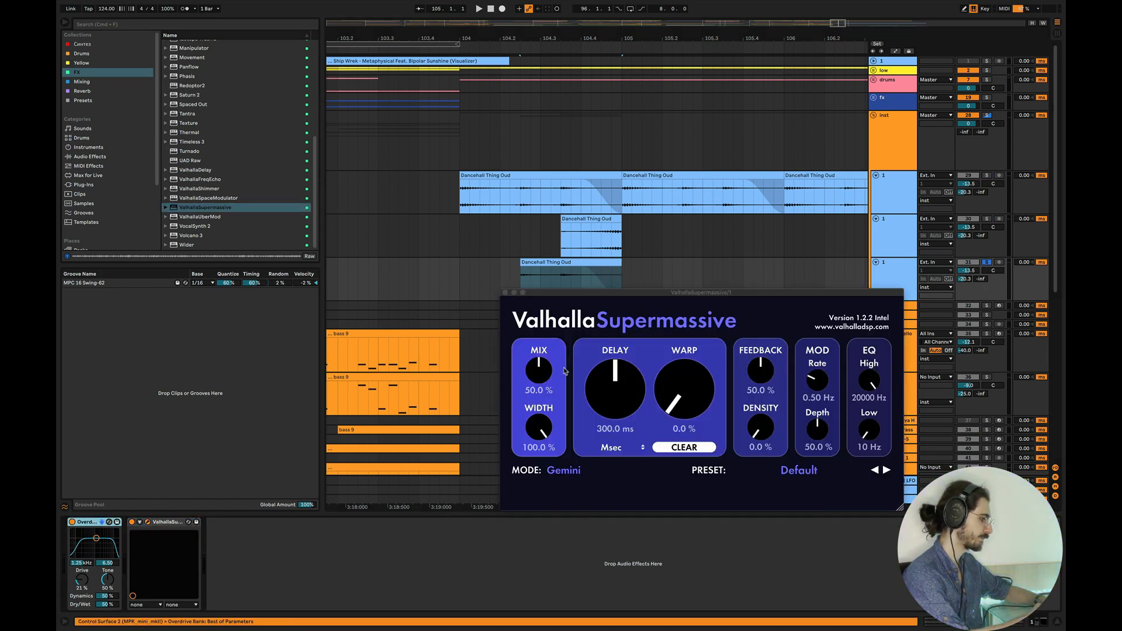
key(Delete)
Set the ValhallaSupermassive delay to 83.4 ms and play from 104.2.1
drag(623, 394, 623, 431)
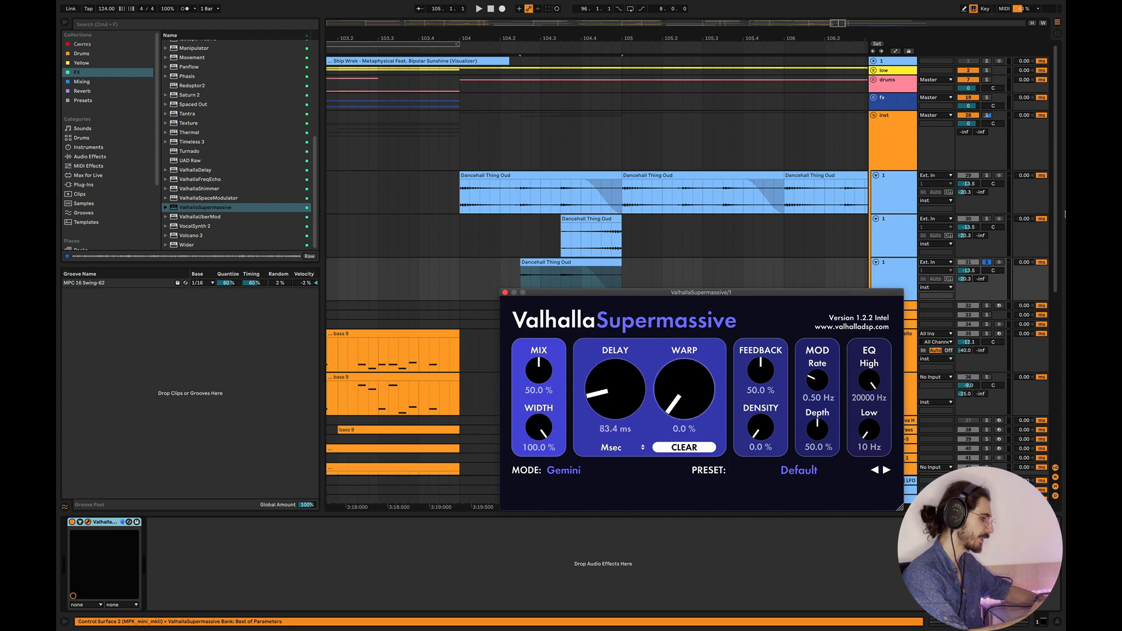
click(506, 268)
key(space)
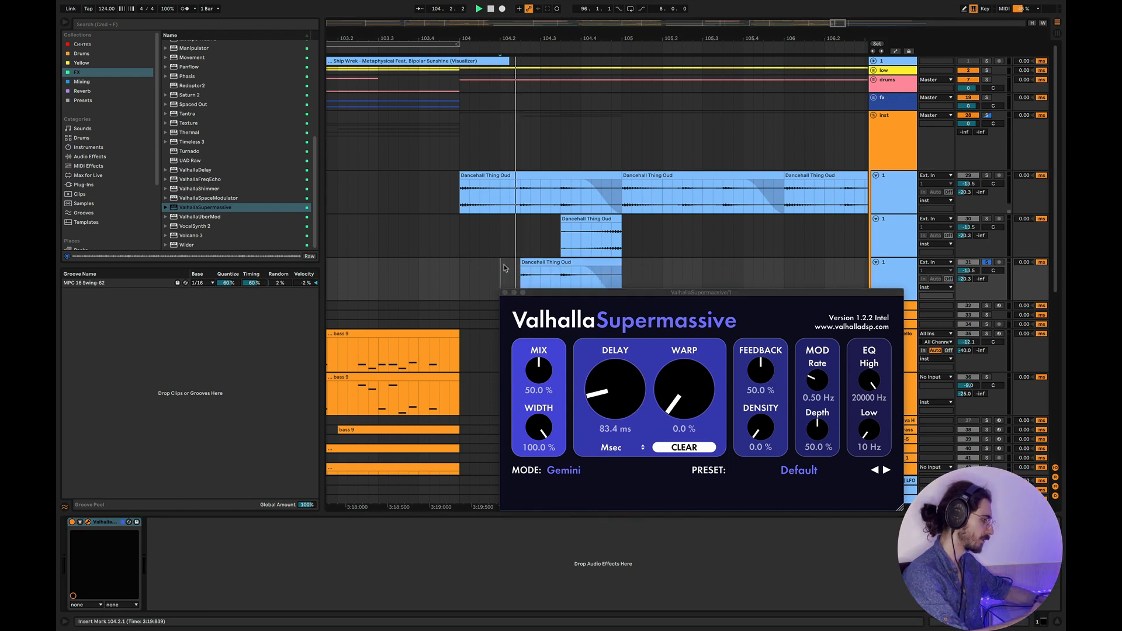
Play the soloed reverberated oud copy from 104.1.1
key(space)
double_click(563, 264)
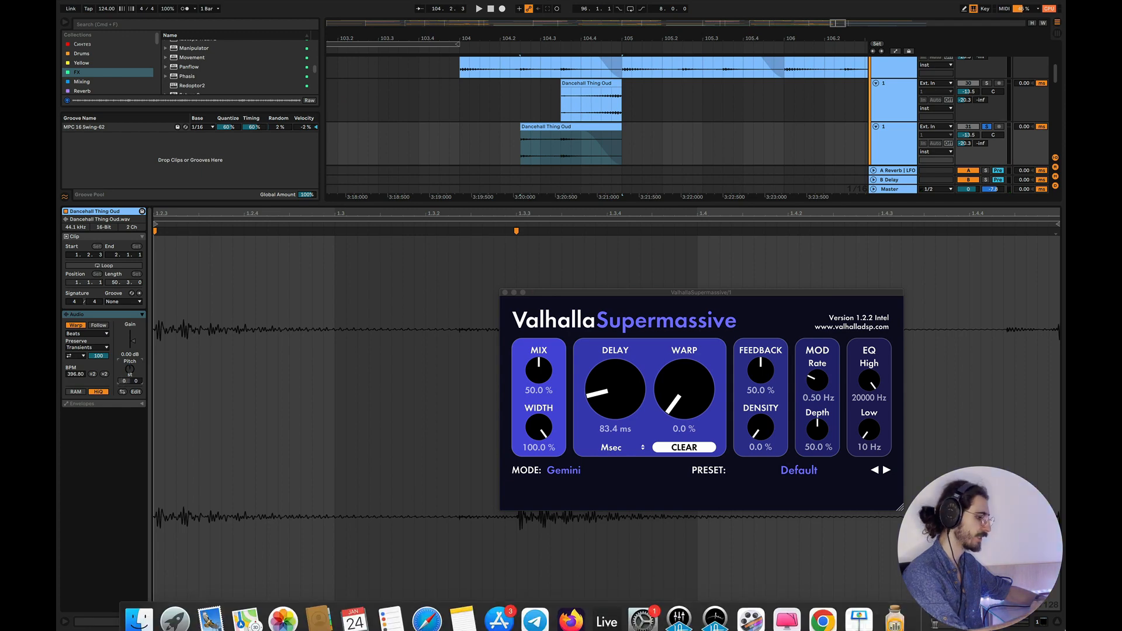
click(1057, 622)
scroll(507, 171, up, 3)
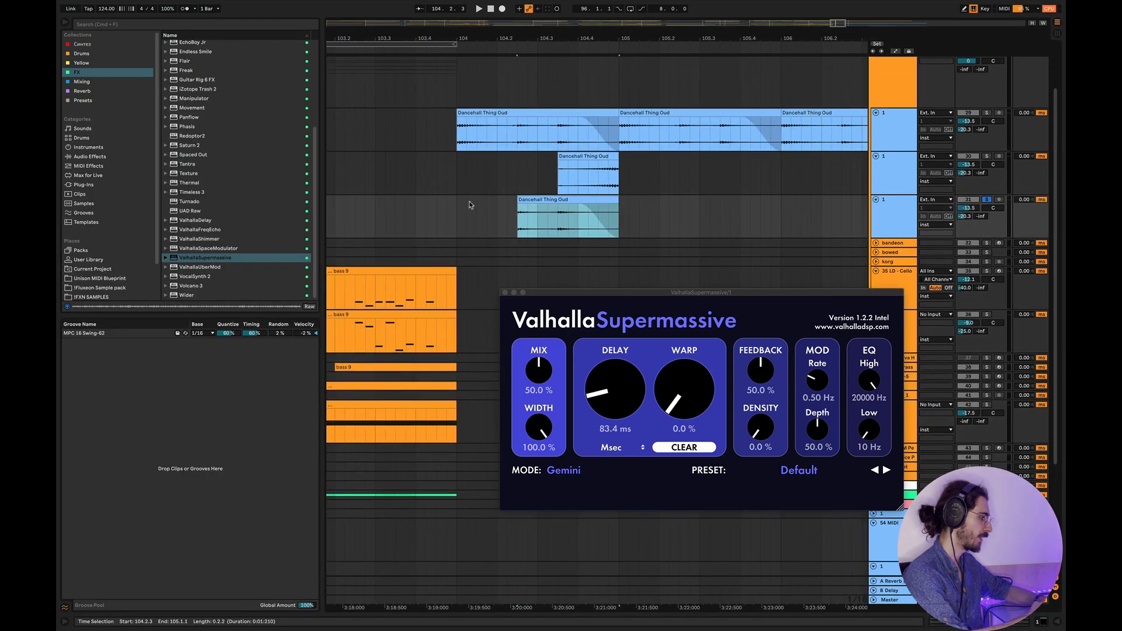
click(457, 208)
key(space)
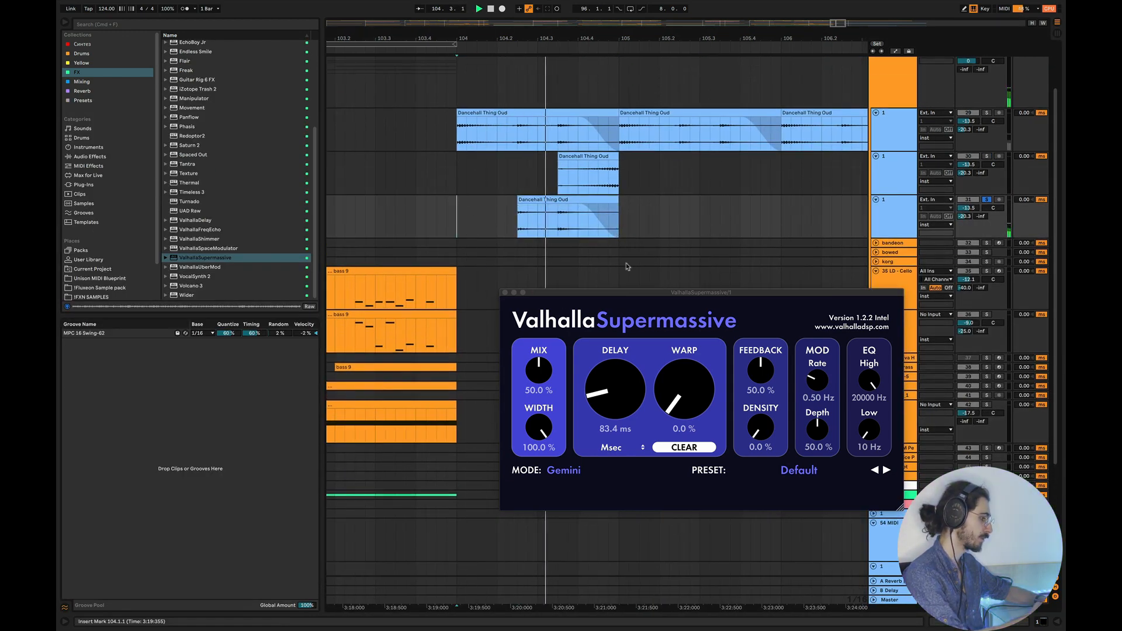
Open the reverberated oud copy's clip settings and set its warp mode to Tones during playback
double_click(580, 206)
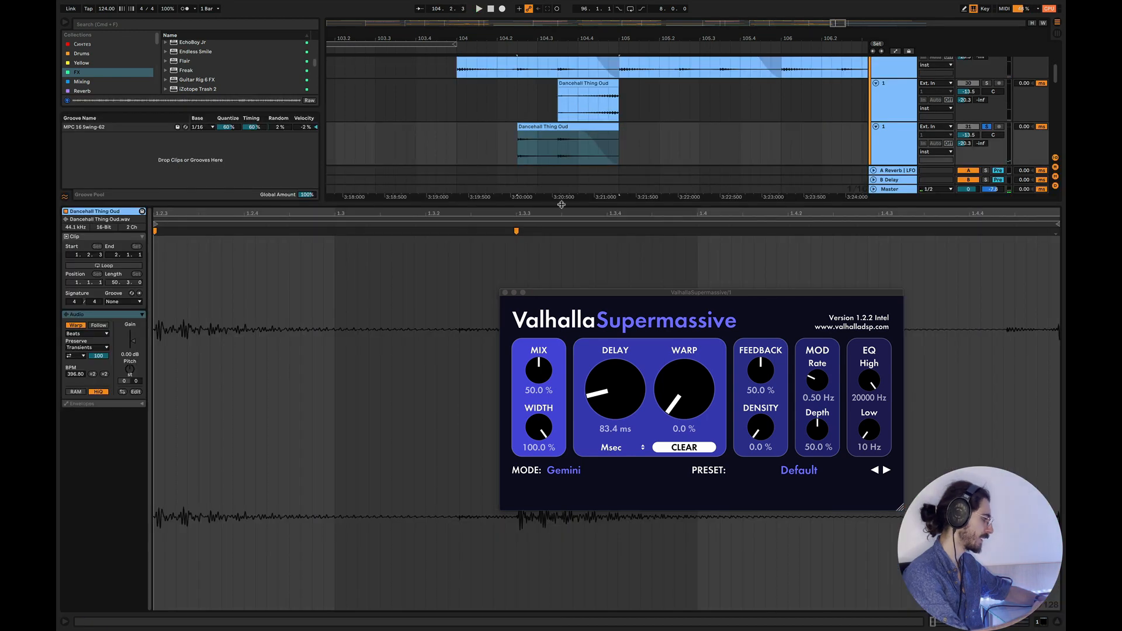
key(space)
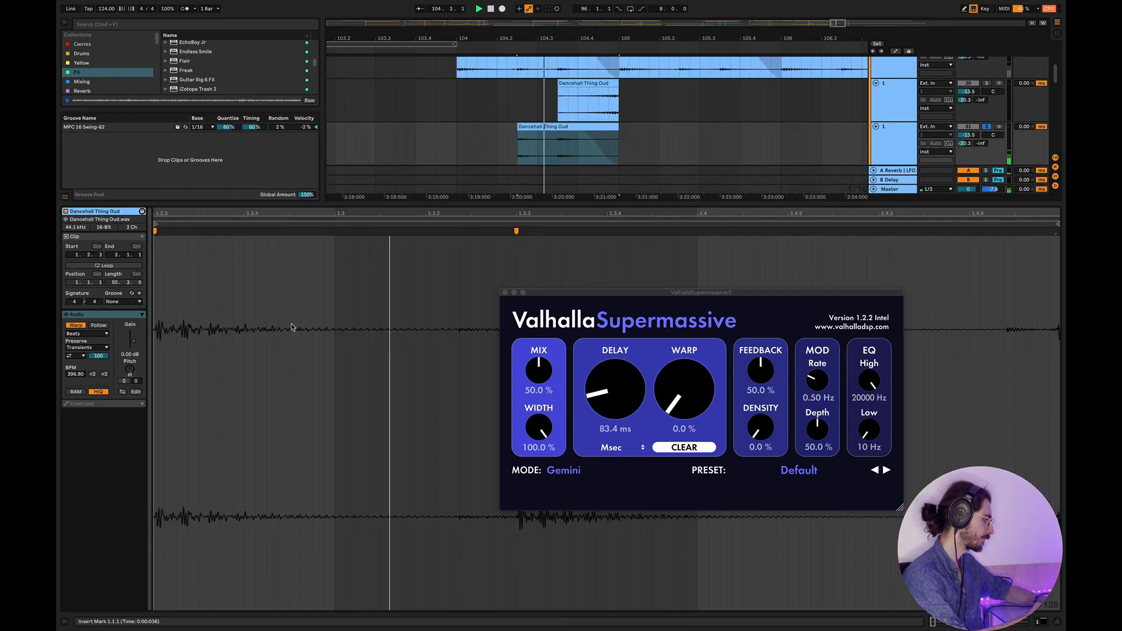
click(96, 334)
click(92, 349)
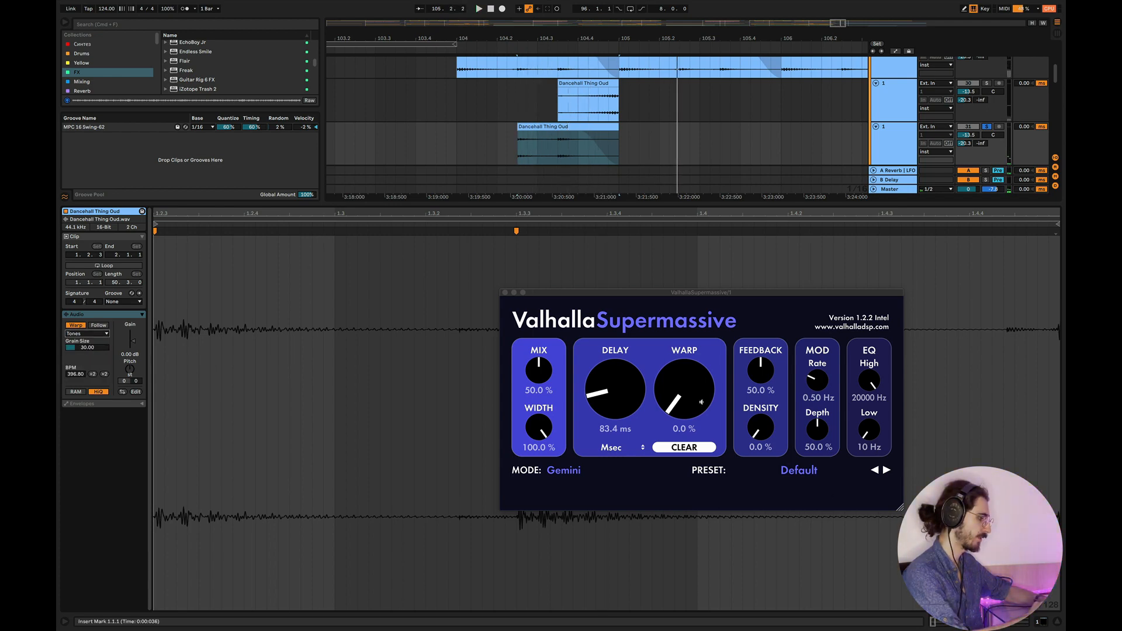
Set ValhallaSupermassive's warp to 29.9% and feedback to 65.2%, and lower the track's A-Reverb send to -63 dB
drag(701, 402, 690, 392)
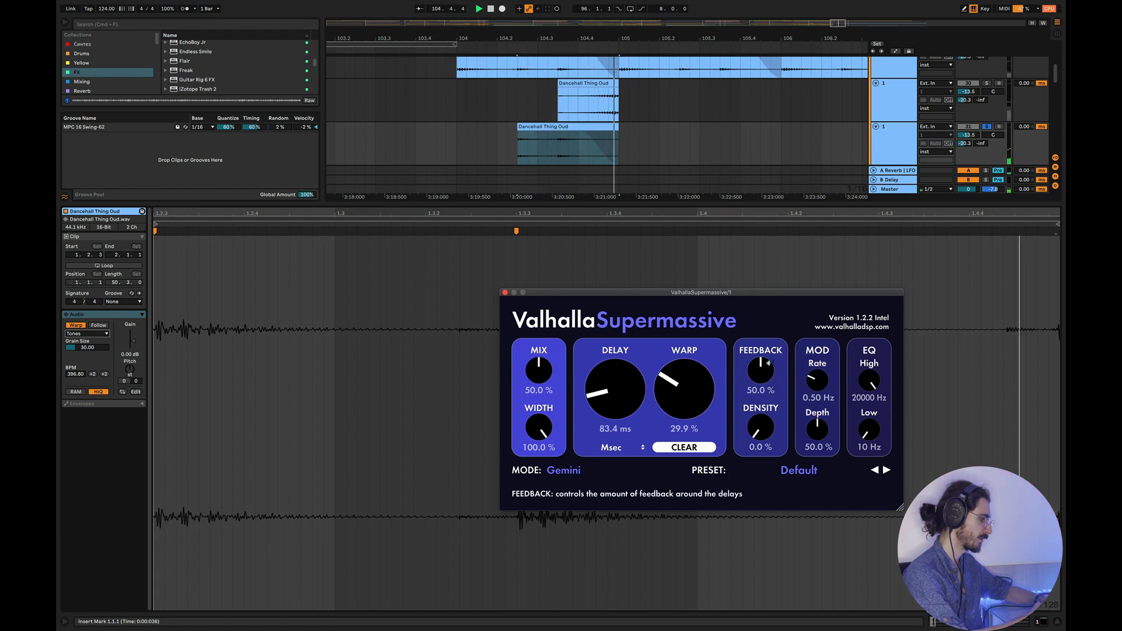
drag(760, 370, 769, 345)
drag(965, 143, 917, 180)
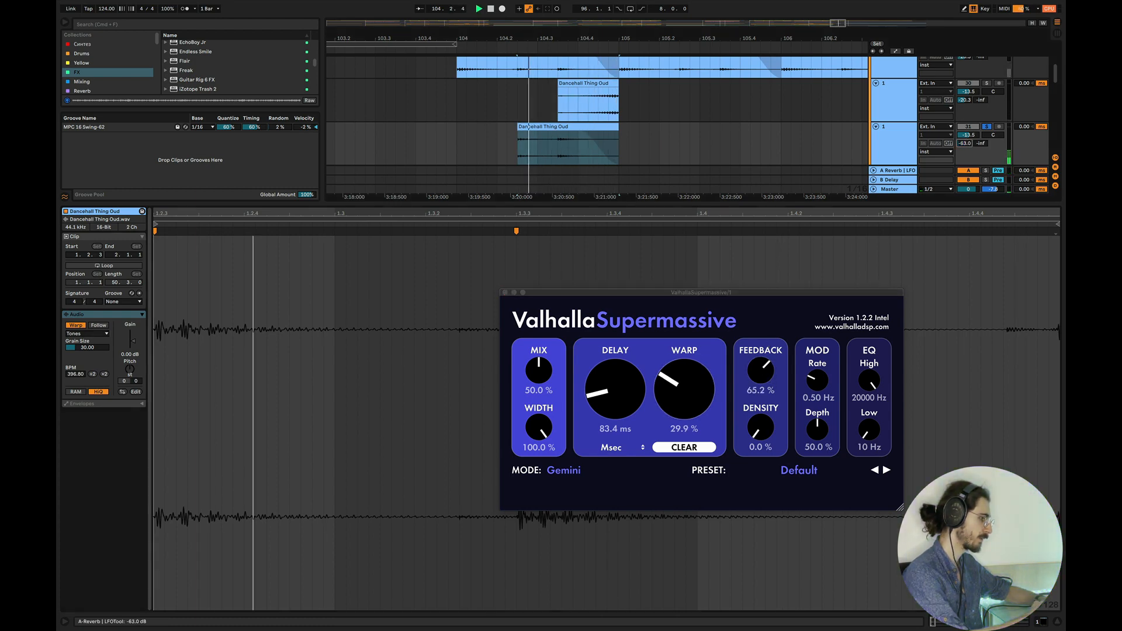
Set ValhallaSupermassive's mix to 57.1% and width to -30.2%, then close the plug-in and the clip view
drag(541, 373, 545, 361)
key(space)
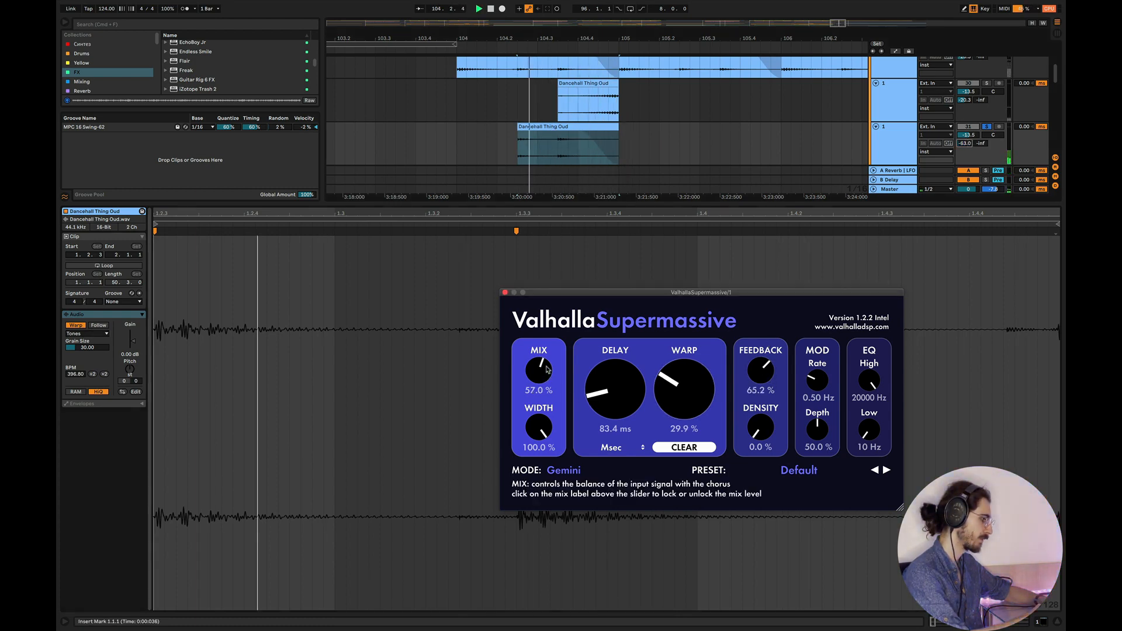
key(space)
drag(542, 431, 543, 511)
key(space)
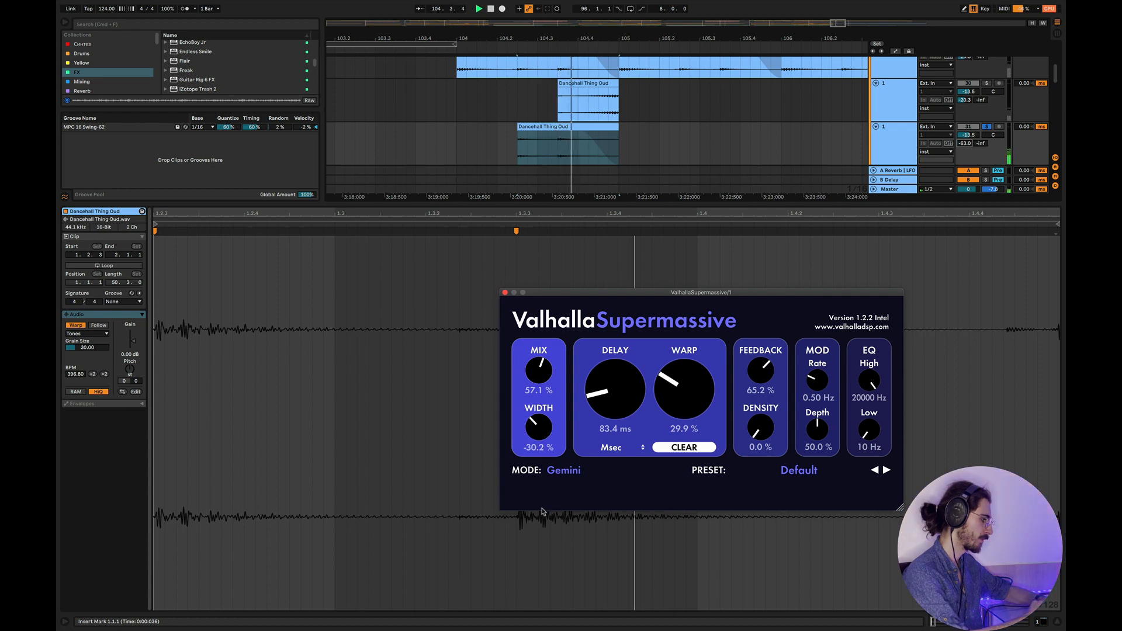
key(space)
click(505, 293)
click(1057, 623)
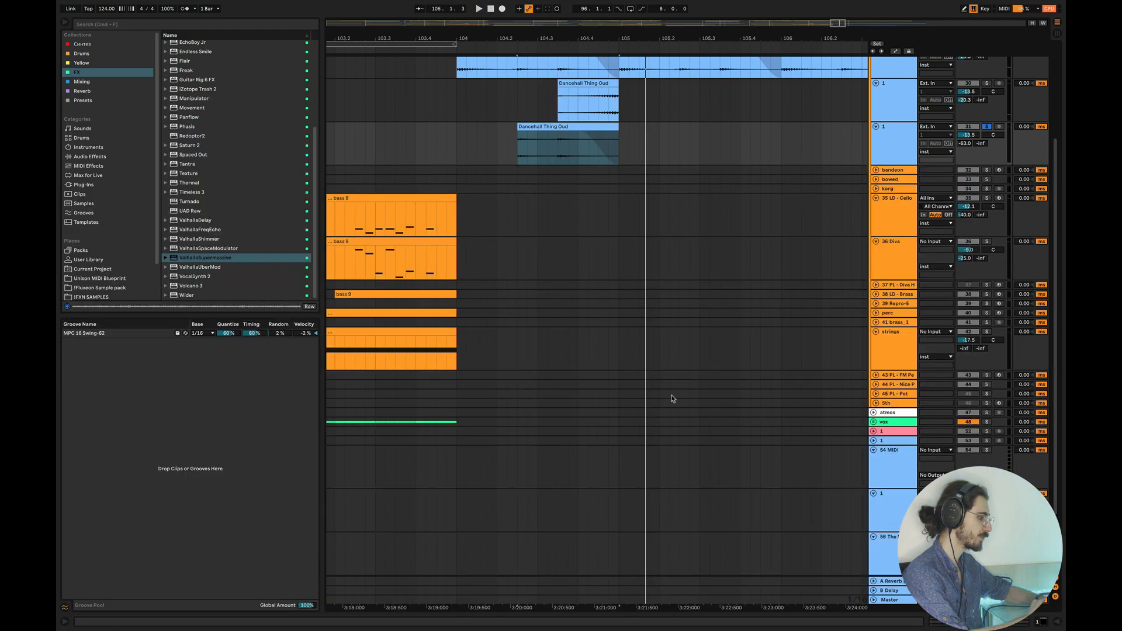
Solo the inst, drums and low groups and play the arrangement from 103.4.3
scroll(583, 310, down, 6)
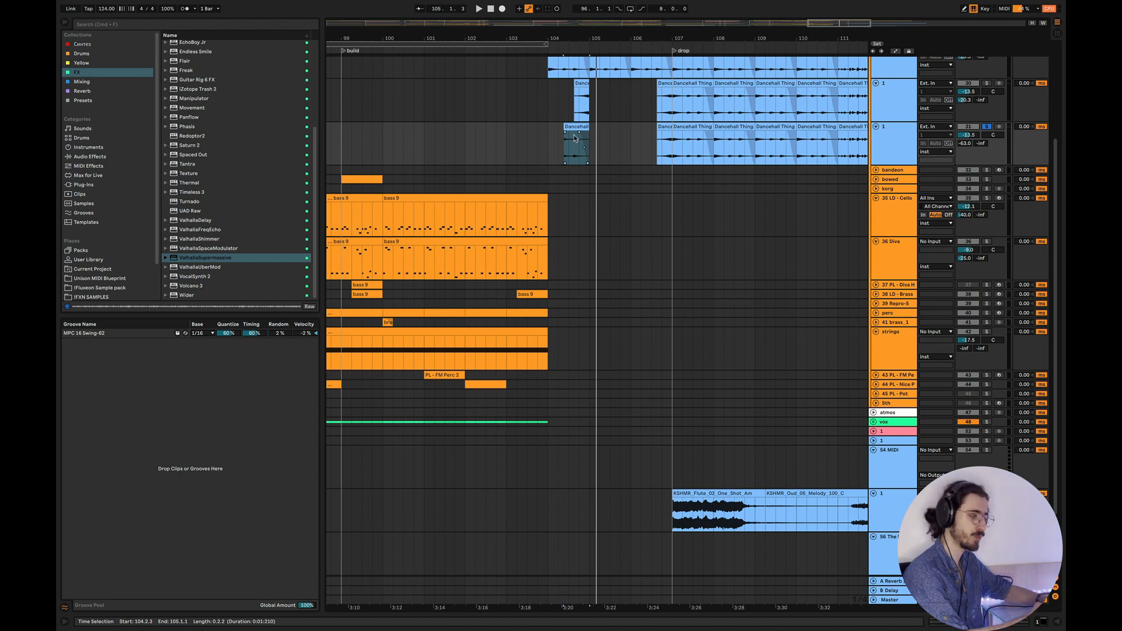
scroll(574, 138, up, 4)
scroll(575, 139, up, 4)
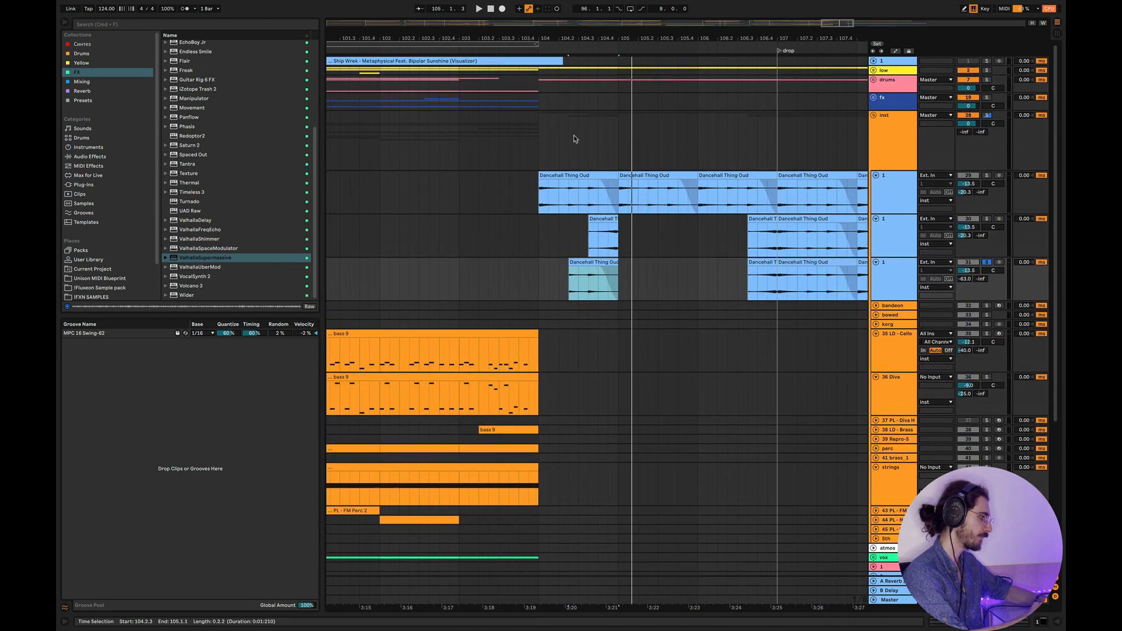
click(509, 240)
click(986, 115)
key(space)
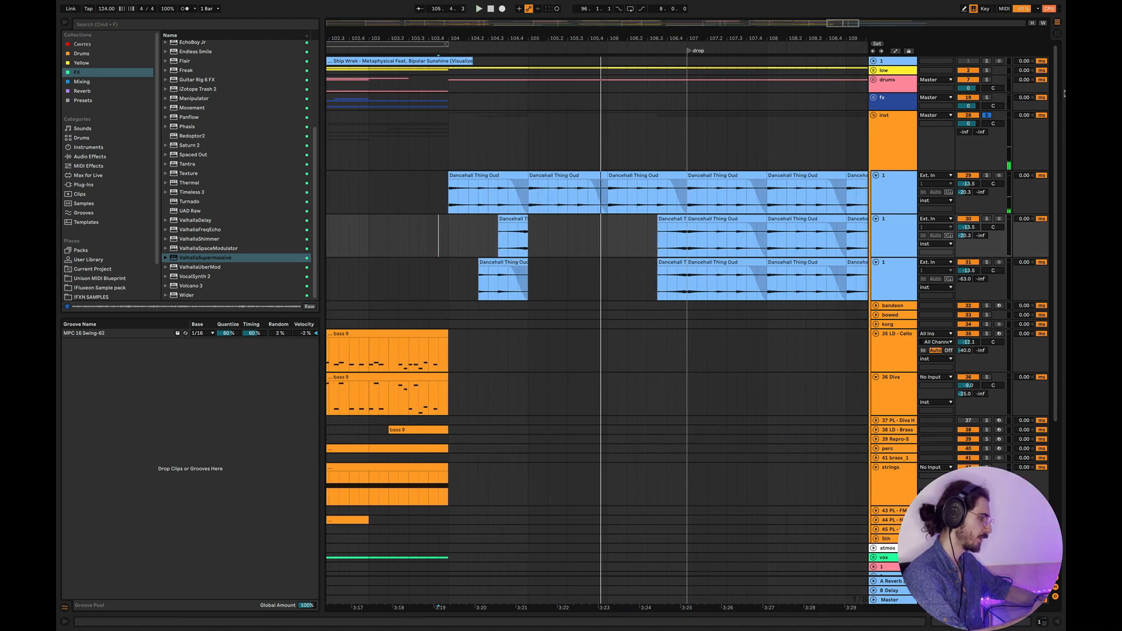
click(986, 80)
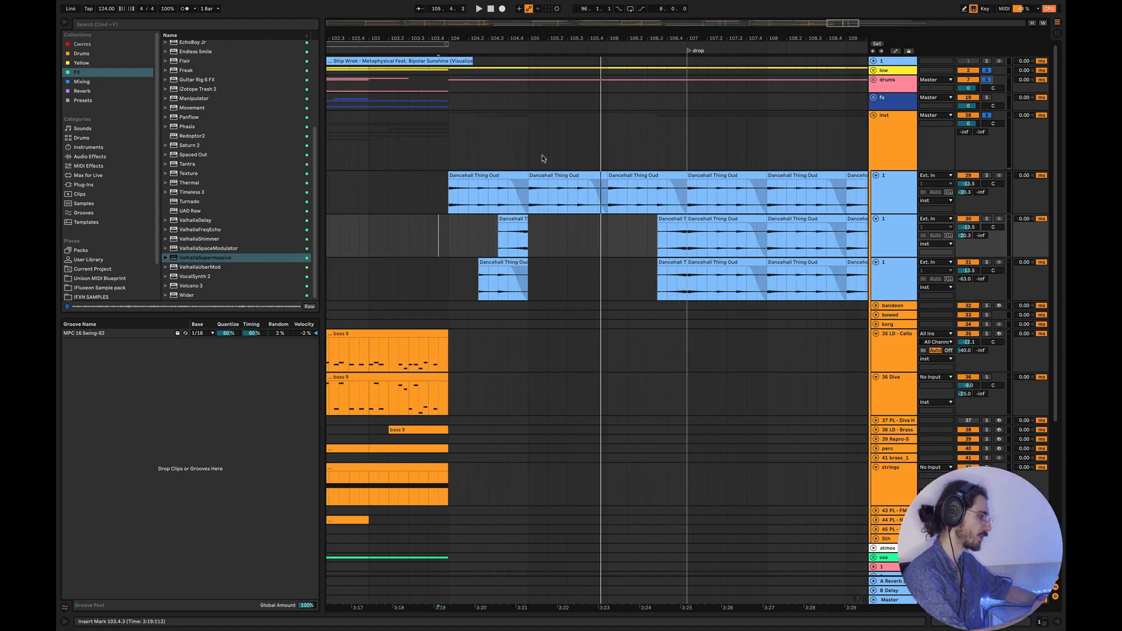
click(440, 153)
key(space)
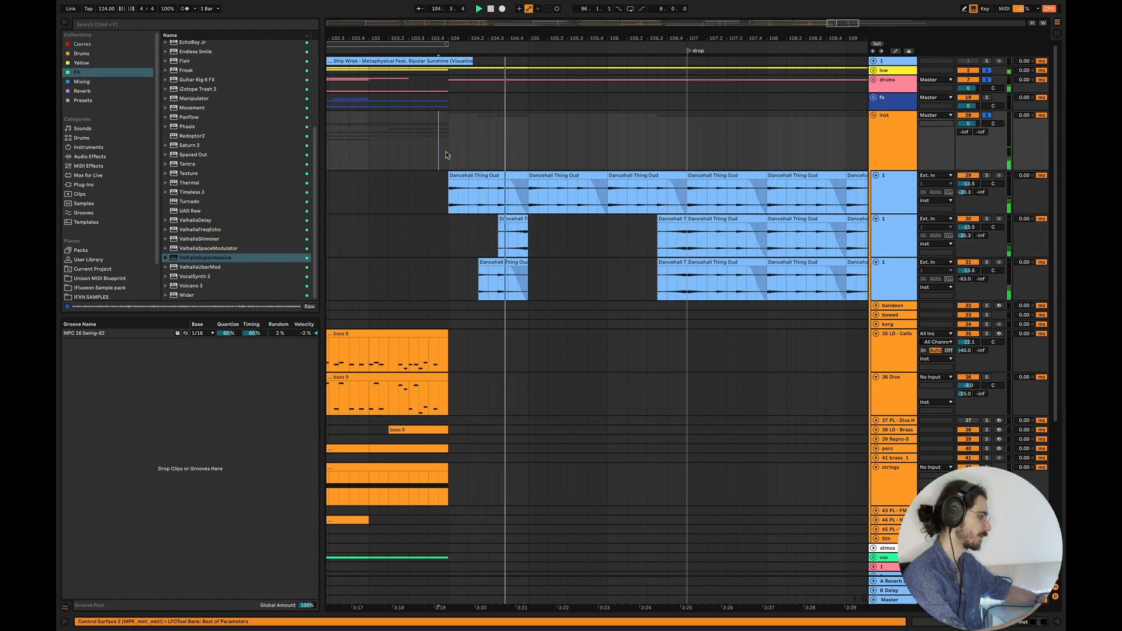
Move the reverberated oud clip to start at 105.2.3 and play from 103.4.3
click(455, 273)
drag(500, 263, 579, 269)
key(space)
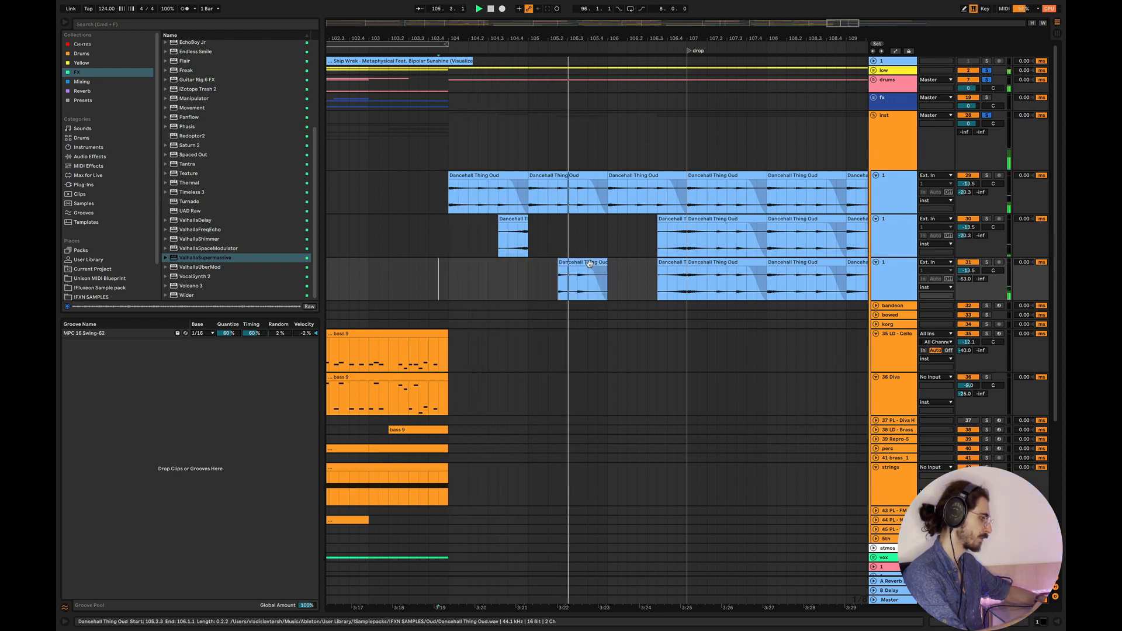
Set the moved oud clip's warp mode to Beats and play the layered section from 104.3.3
double_click(589, 264)
click(78, 334)
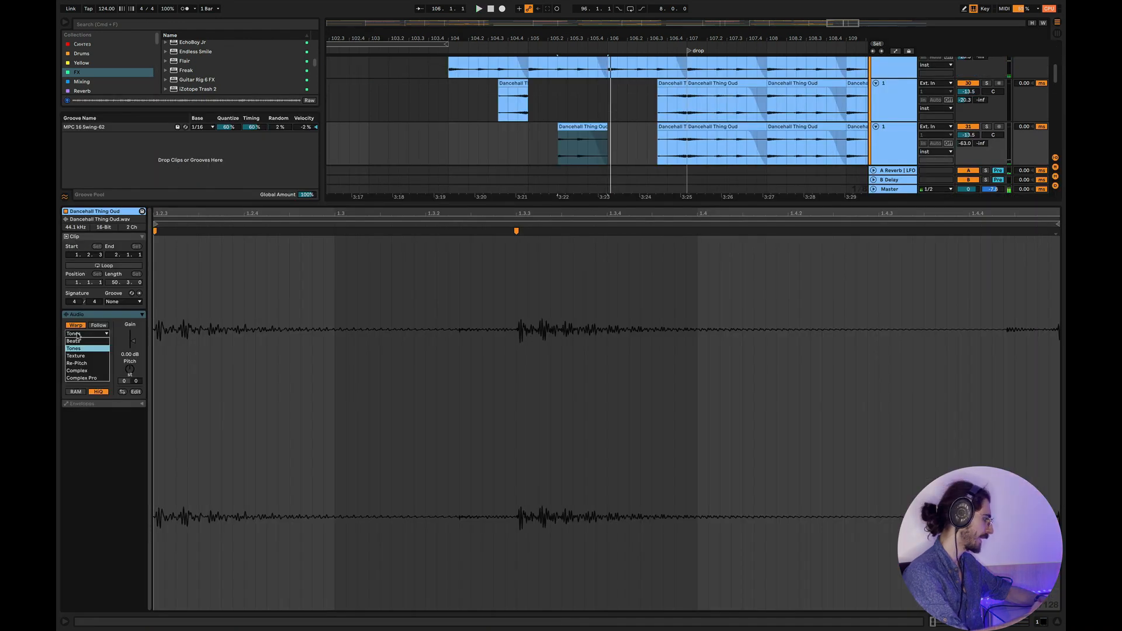
click(73, 342)
click(497, 148)
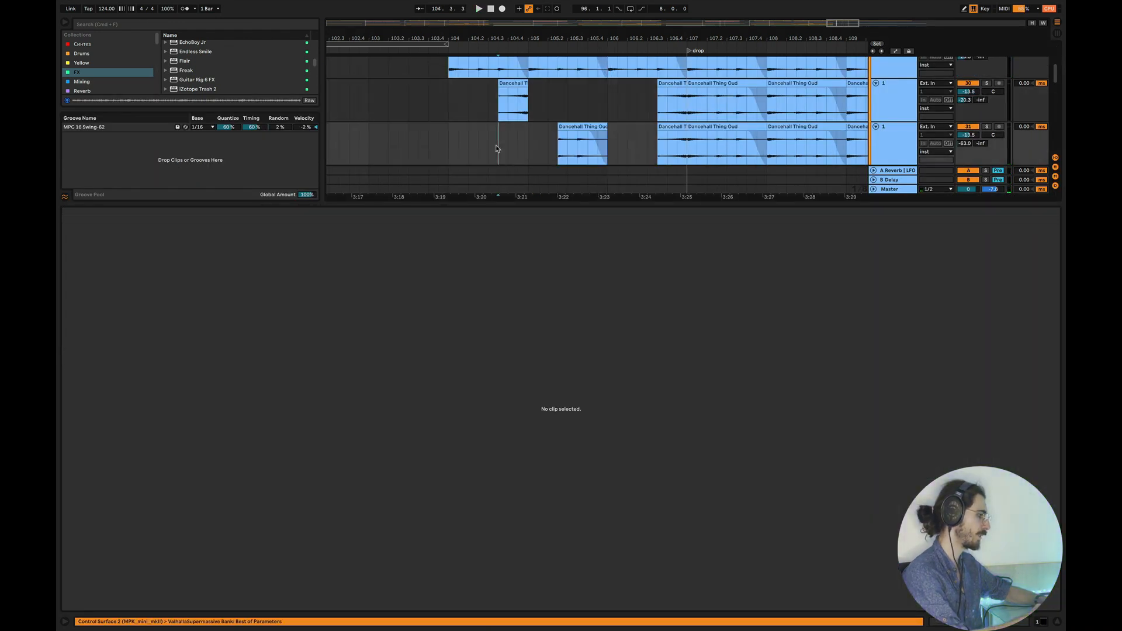
click(1056, 624)
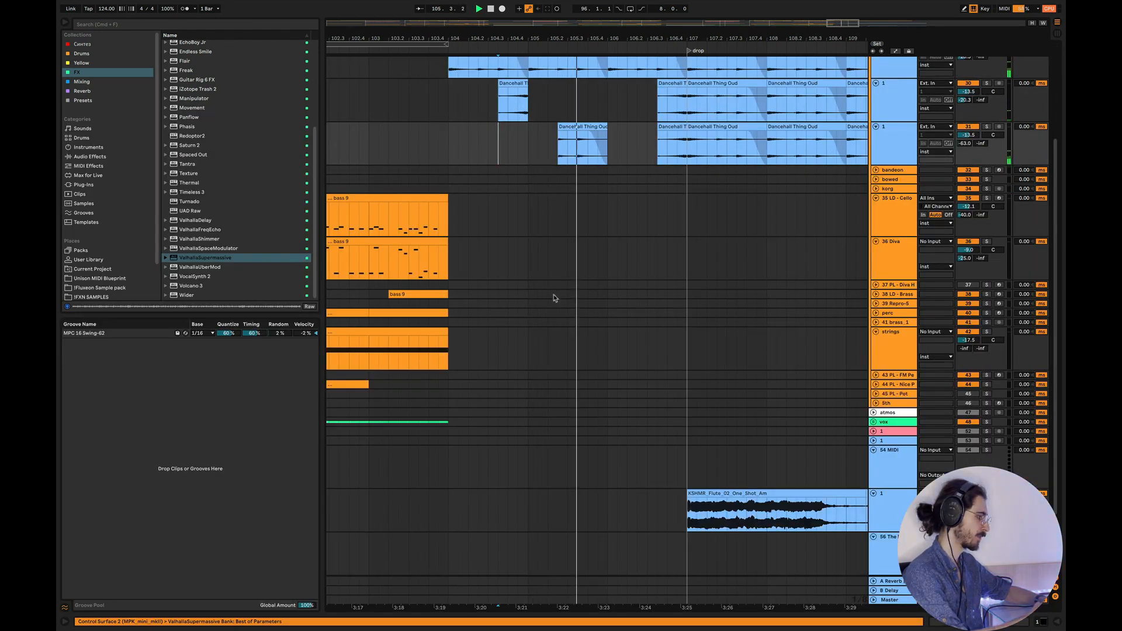
scroll(555, 298, up, 3)
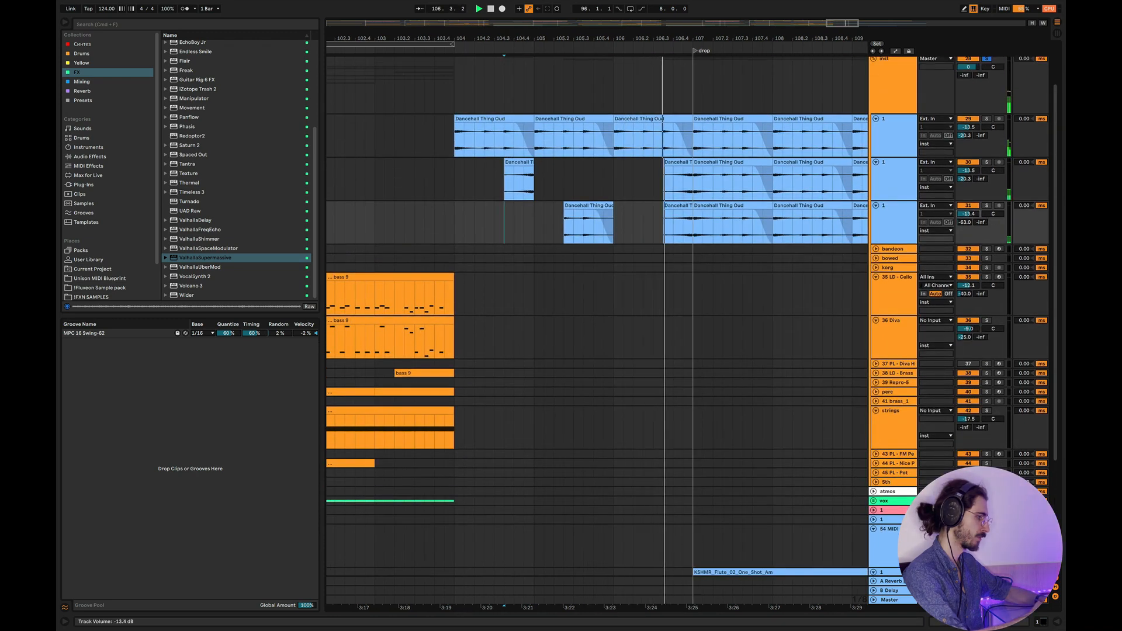
scroll(692, 227, right, 3)
scroll(688, 227, down, 2)
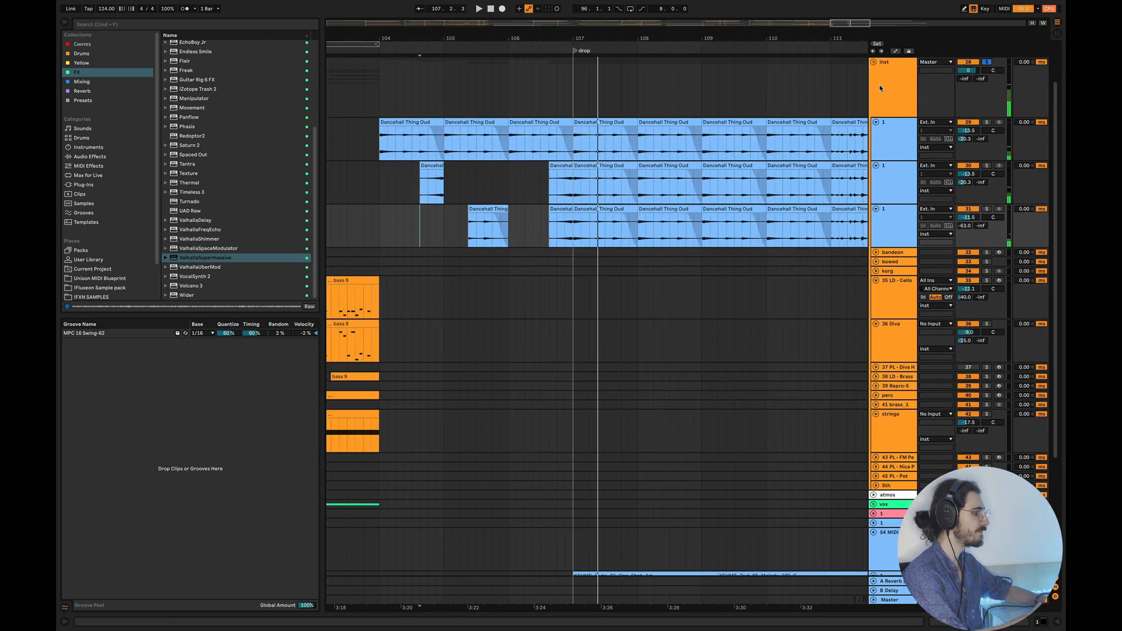
Fold the inst group and the 54 MIDI track
click(873, 62)
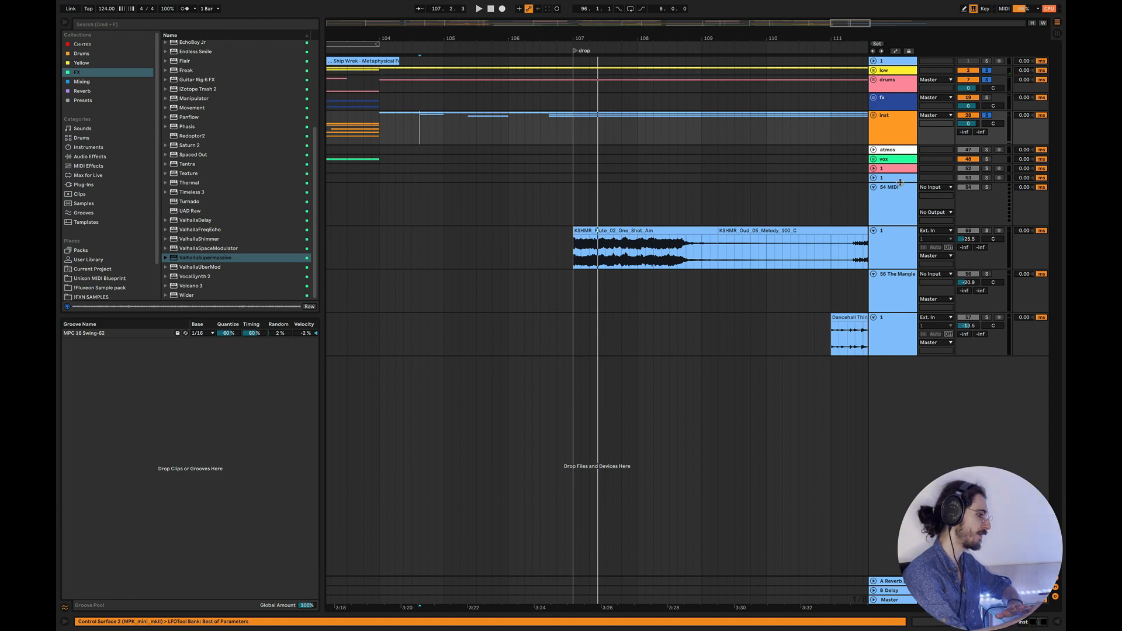
click(874, 187)
click(734, 6)
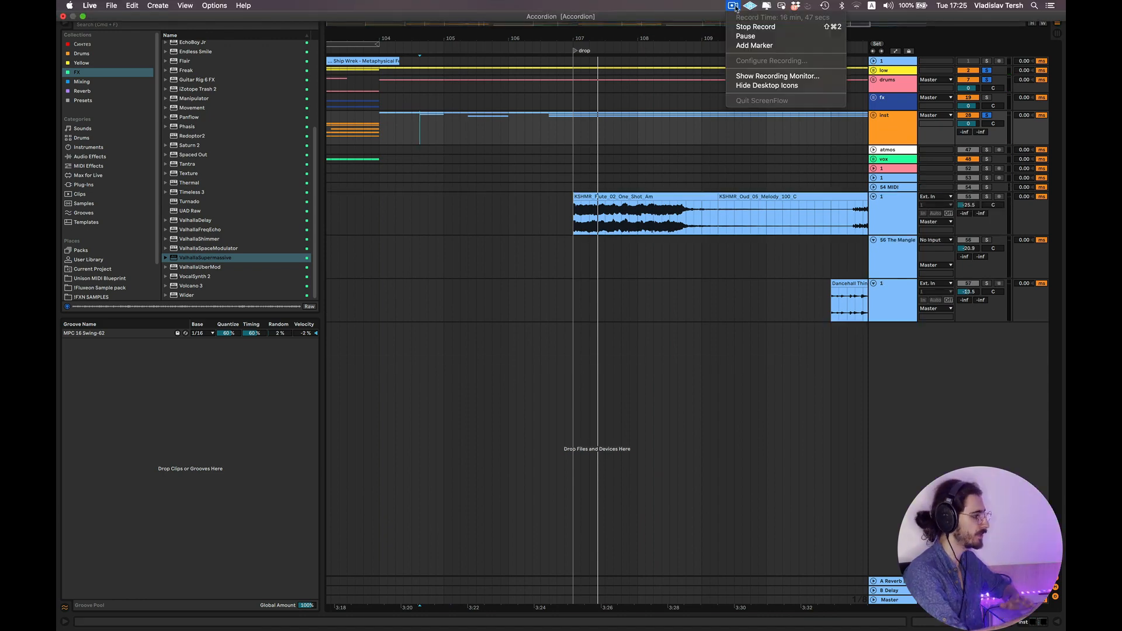
click(734, 7)
key(super+Tab)
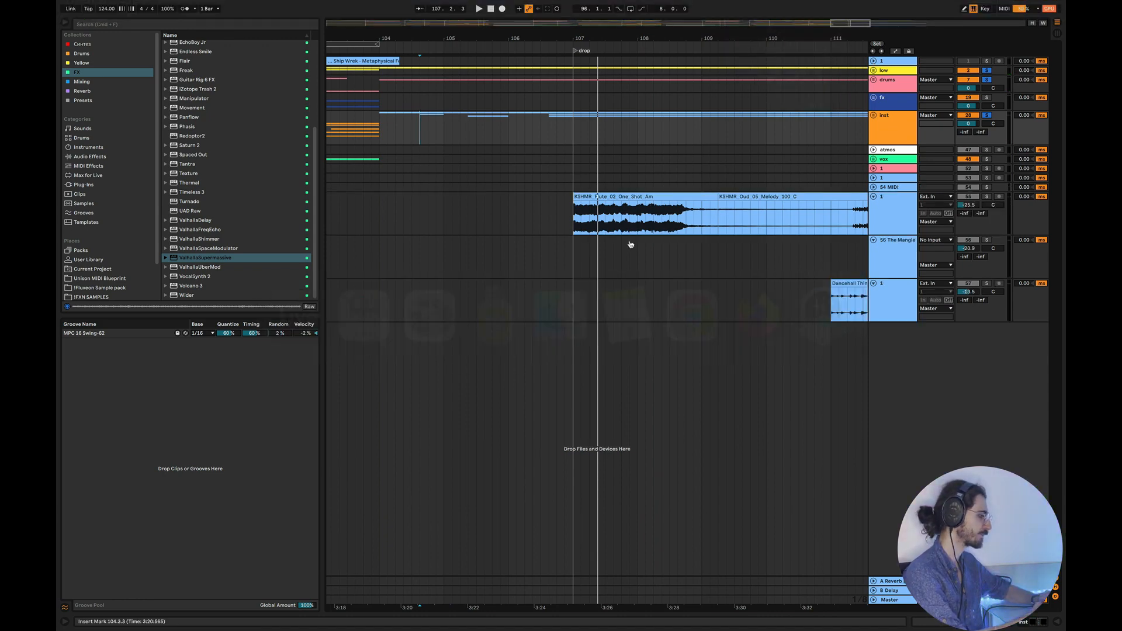
key(super+Tab)
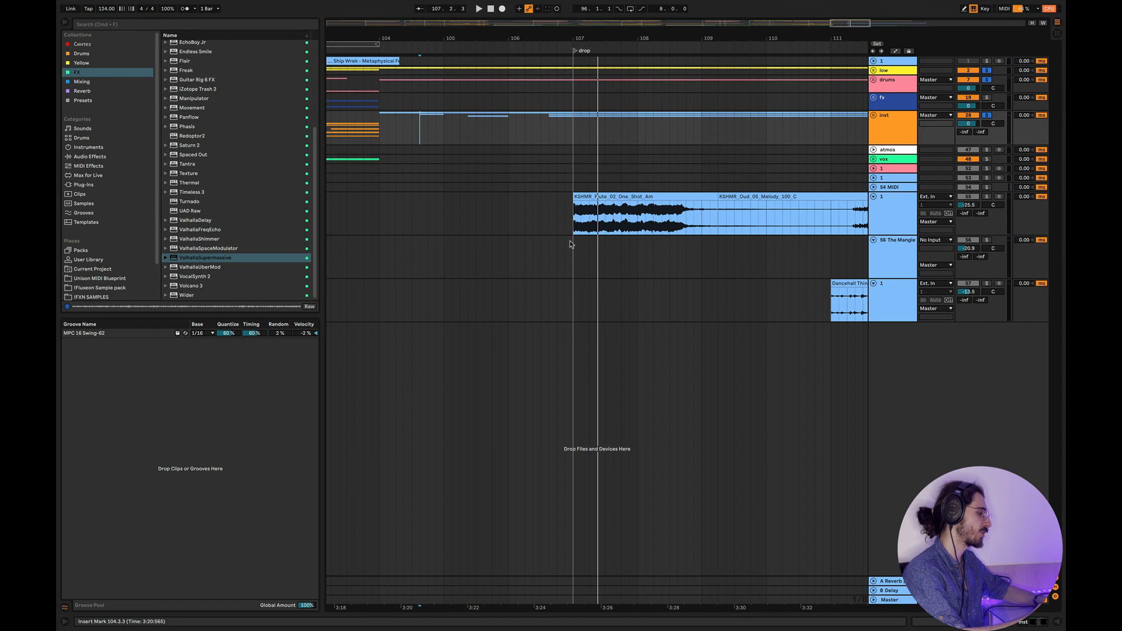
Clear the group solos and play the full arrangement from 86.1.1
scroll(570, 245, left, 5)
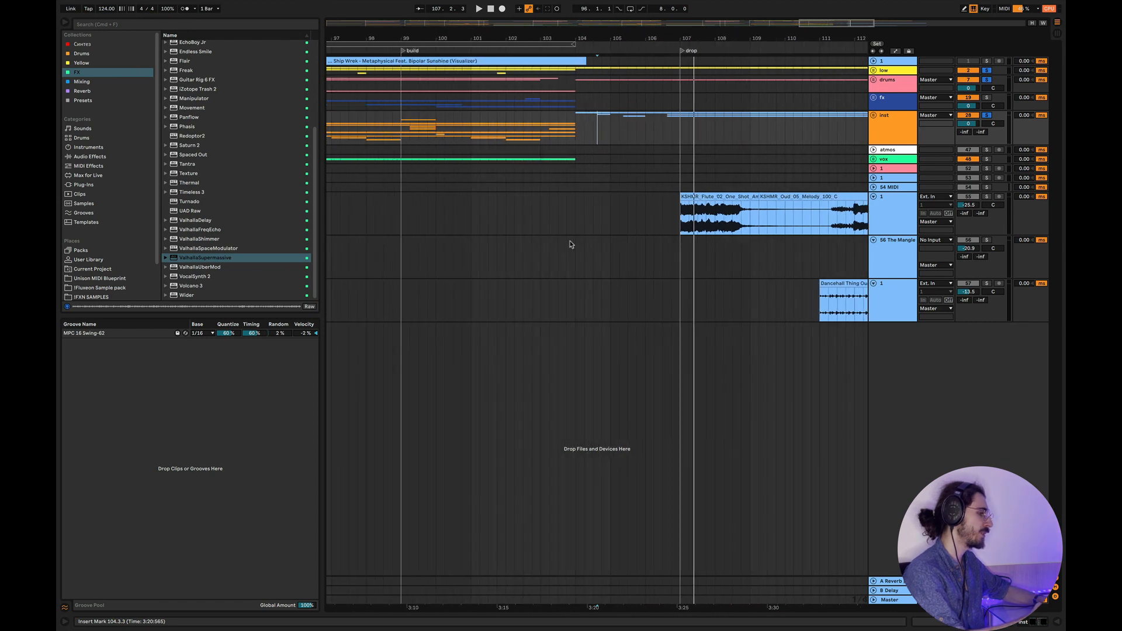
scroll(570, 245, left, 5)
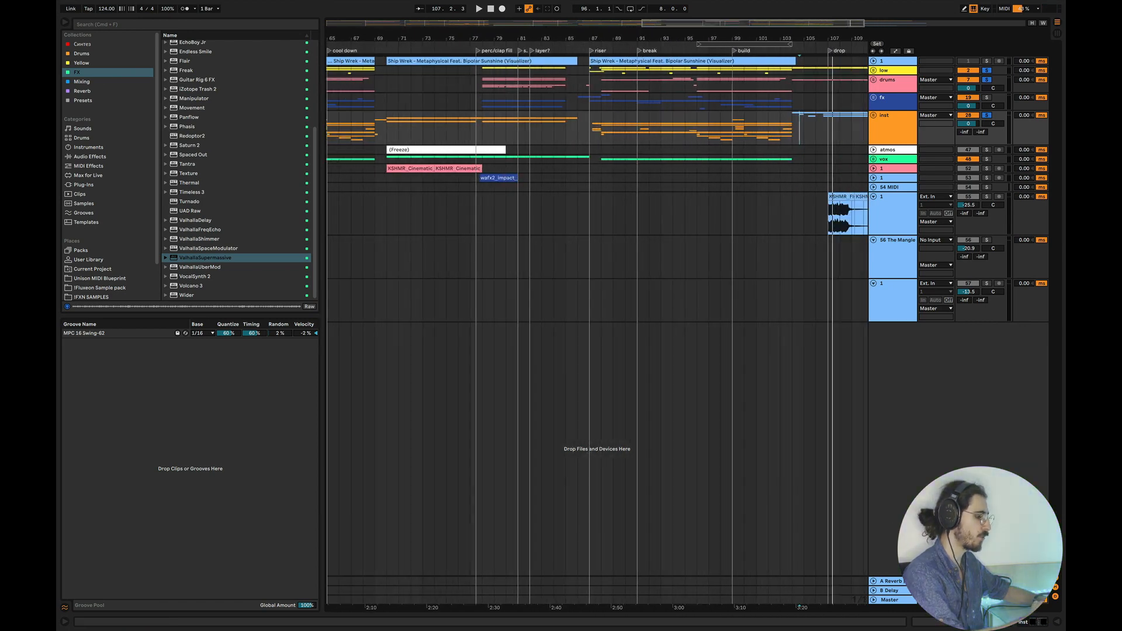
scroll(615, 217, up, 3)
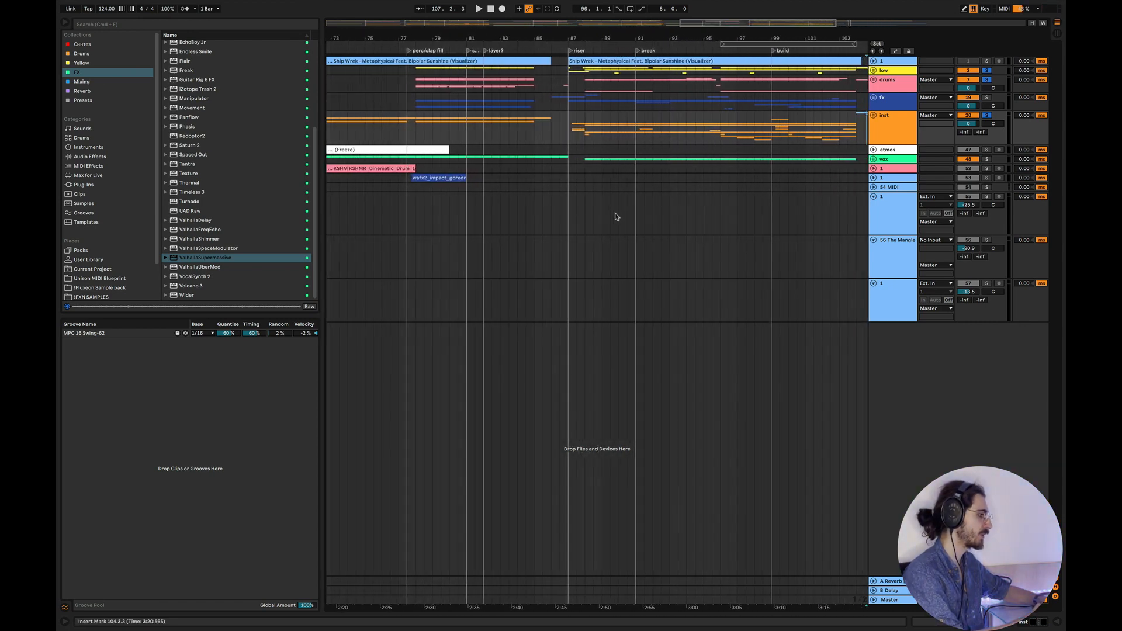
click(546, 125)
key(space)
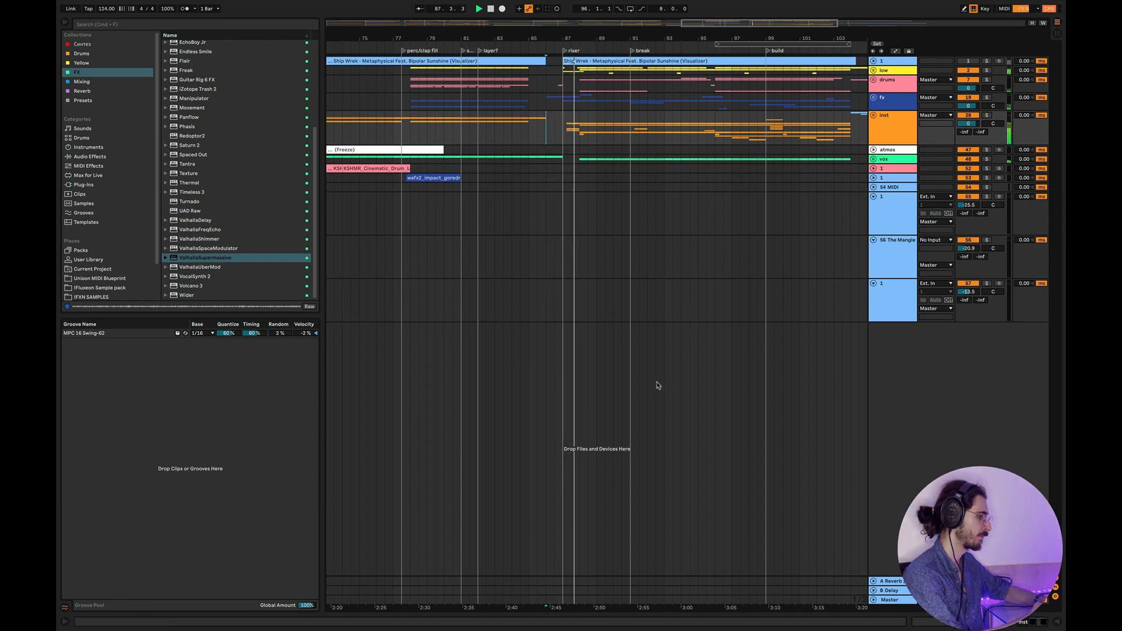
scroll(616, 327, right, 3)
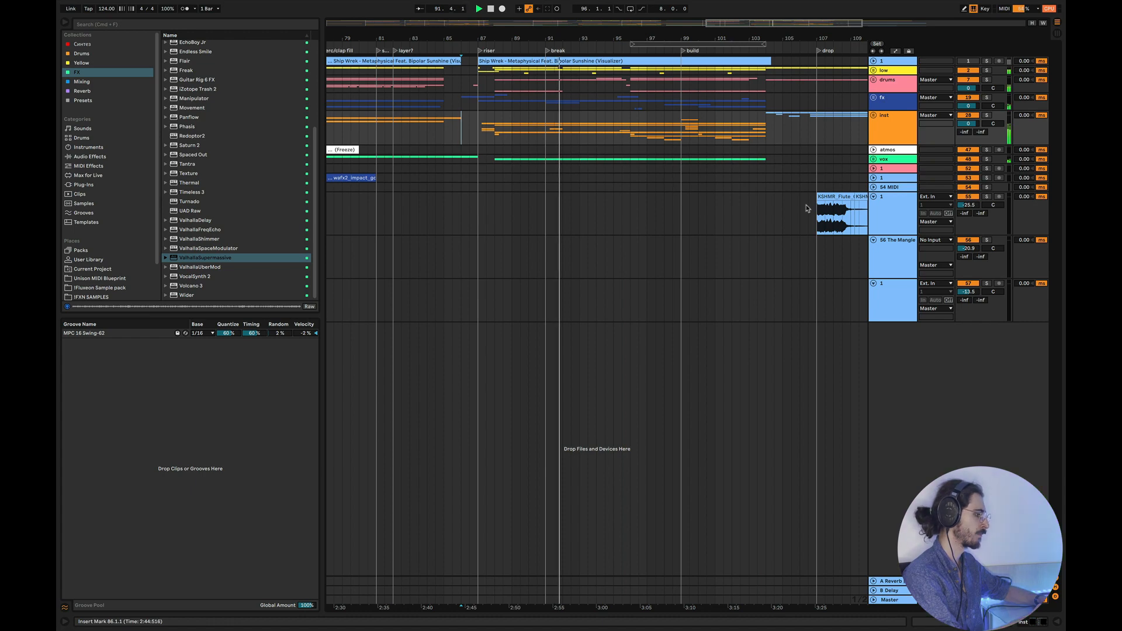
Open LFOTool on the inst group to examine its settings, close it and unfold the group
click(901, 135)
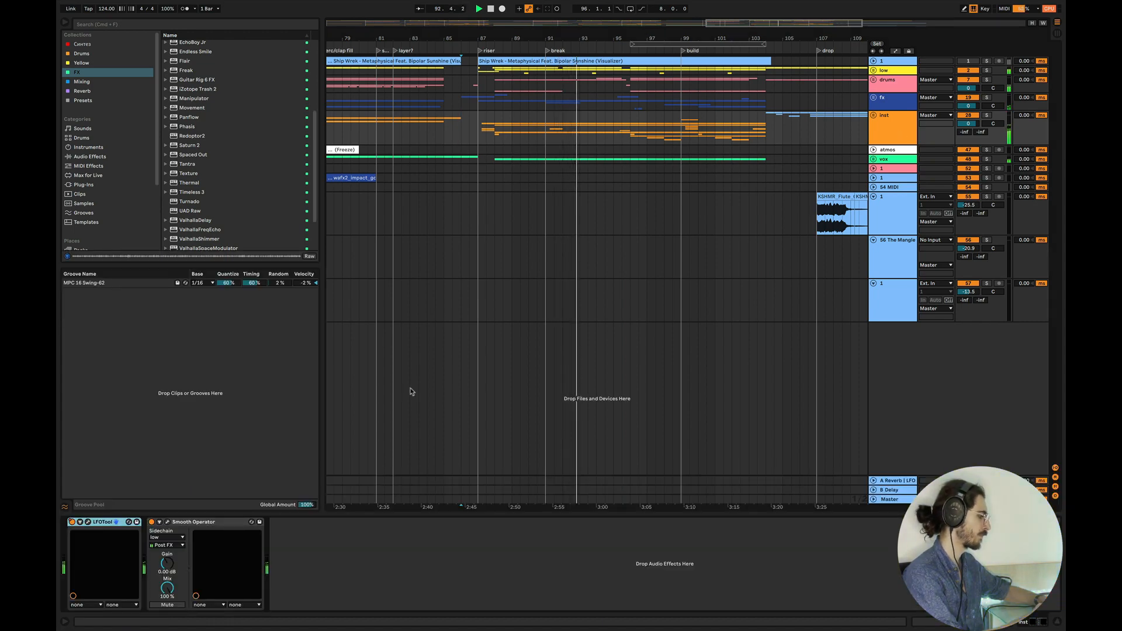
click(89, 523)
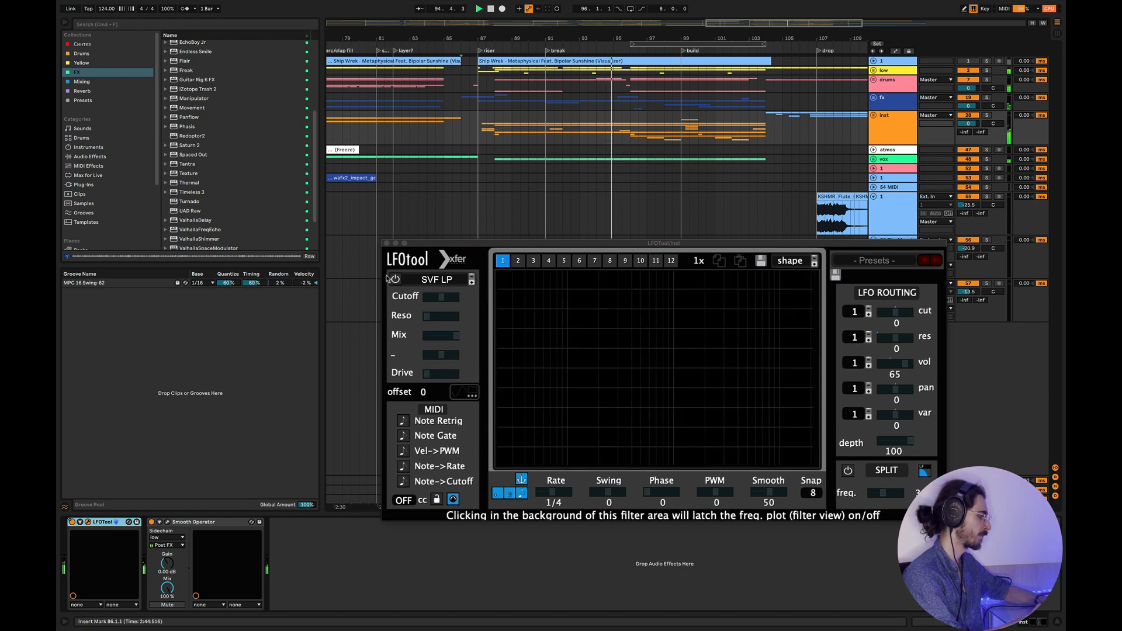
click(387, 243)
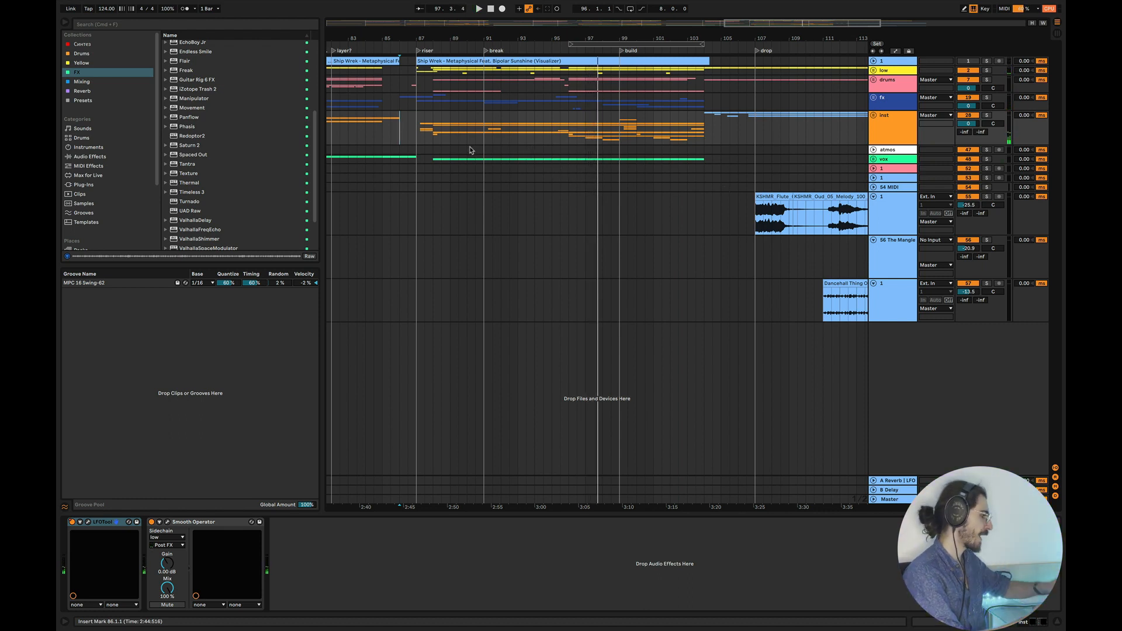
scroll(470, 150, up, 3)
click(874, 116)
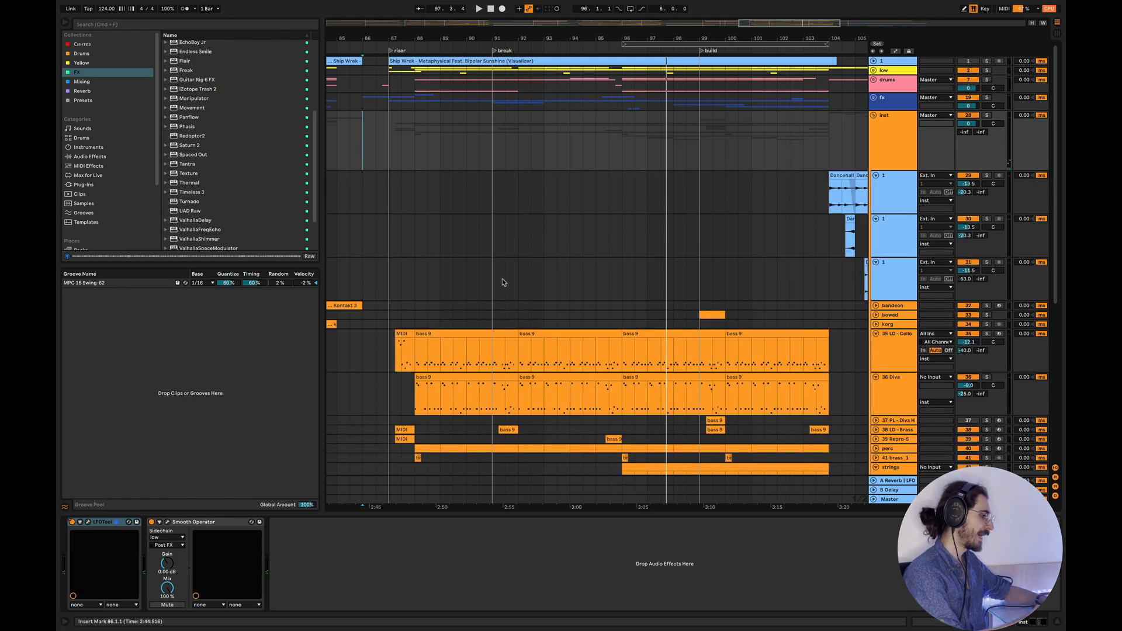
Solo the 36 Diva track in the inst group and play it from 88.1.1
scroll(501, 280, down, 5)
scroll(467, 312, up, 3)
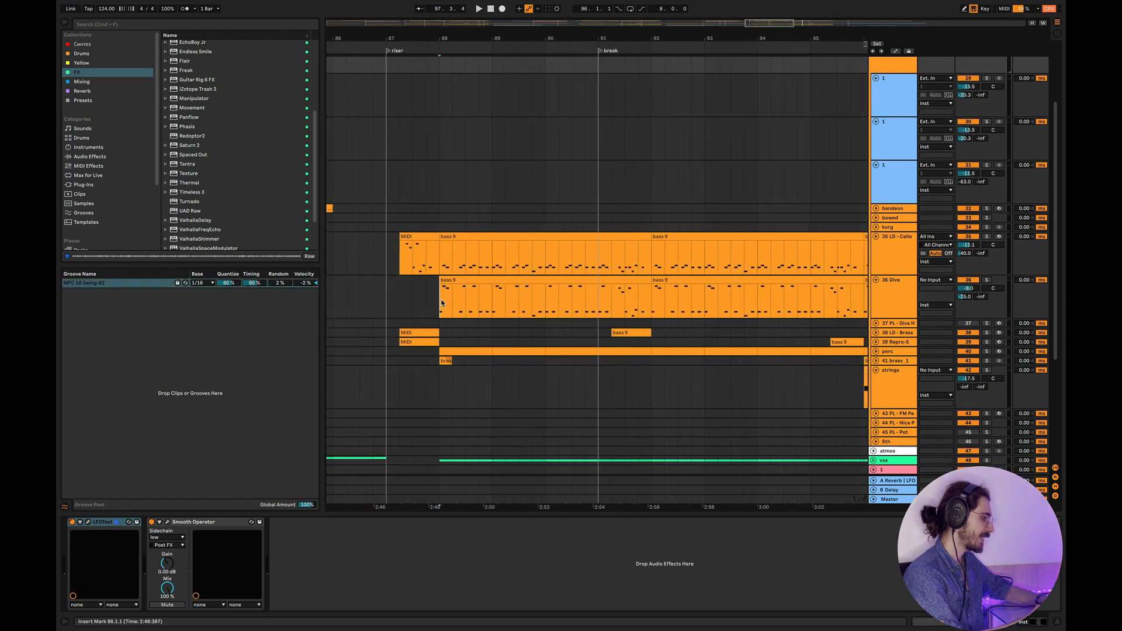
click(887, 282)
click(986, 281)
key(space)
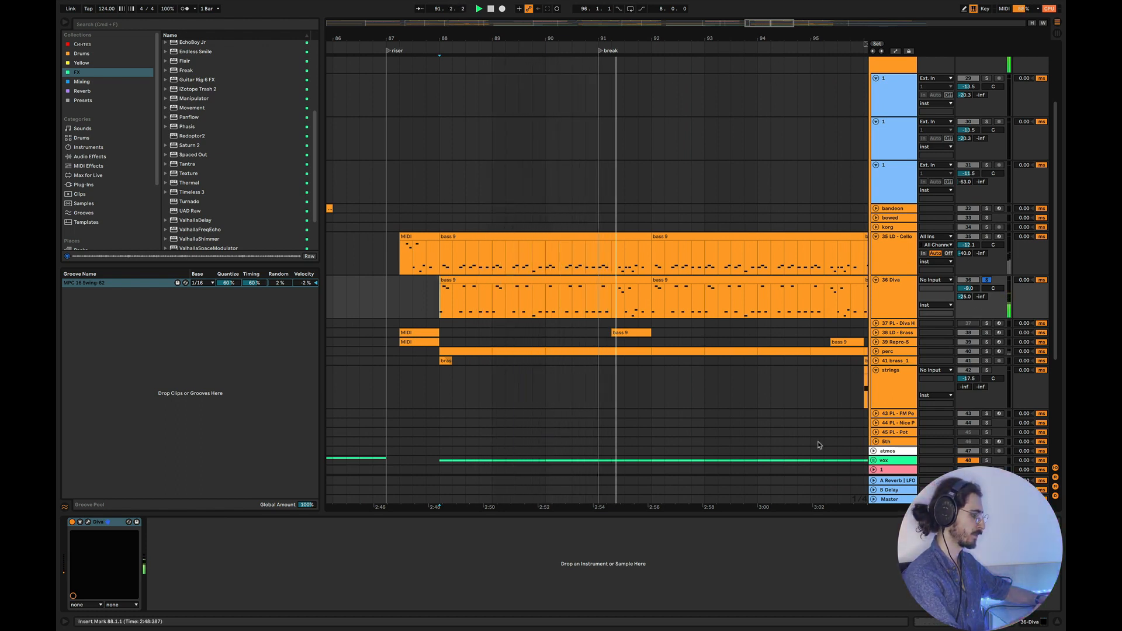
Unfold the 38 LD-Brass track, solo LD-Cello and LD-Brass along with Diva, and play the layers from 88.1.1
click(875, 334)
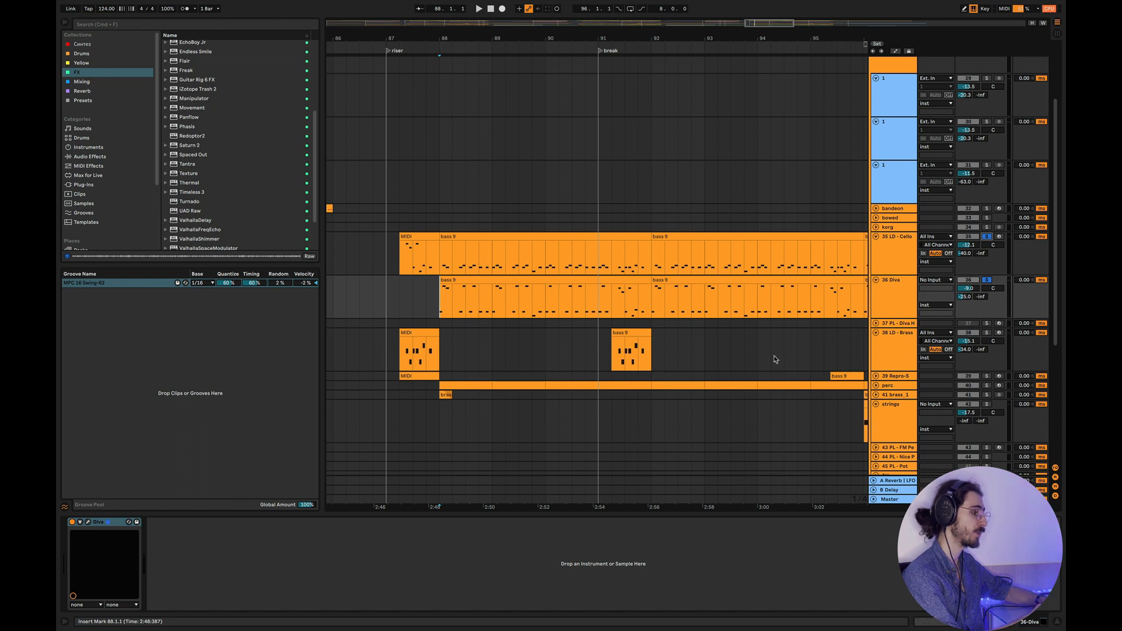
key(space)
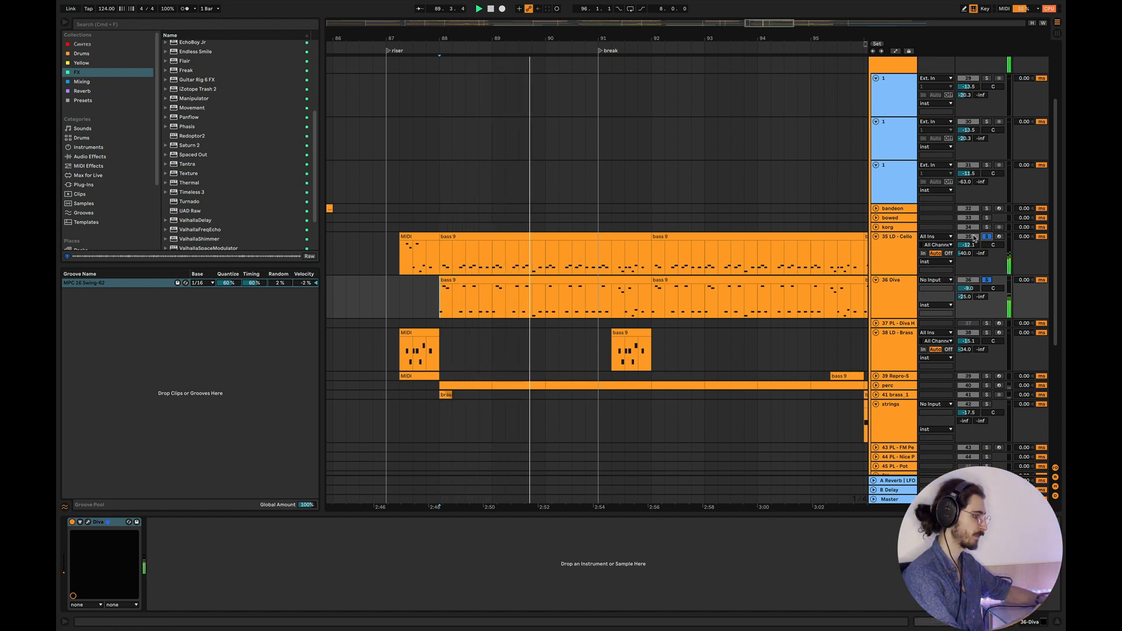
click(986, 333)
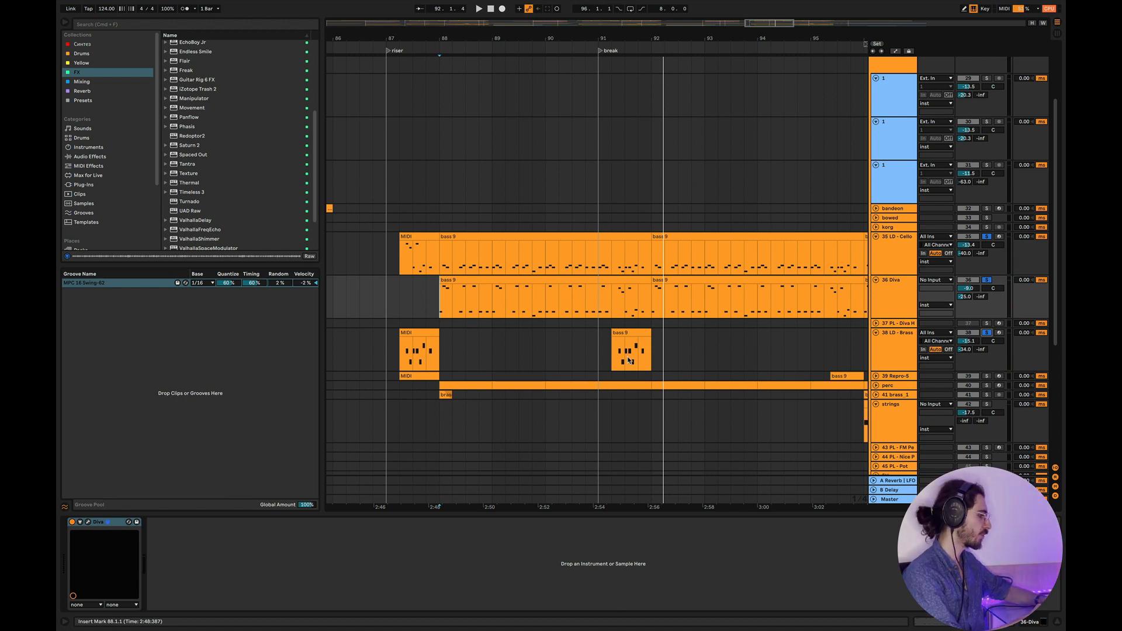
Solo the track holding the Feel it coming full clip, delete its Valhalla device and play it from 159.1.1
scroll(628, 361, down, 4)
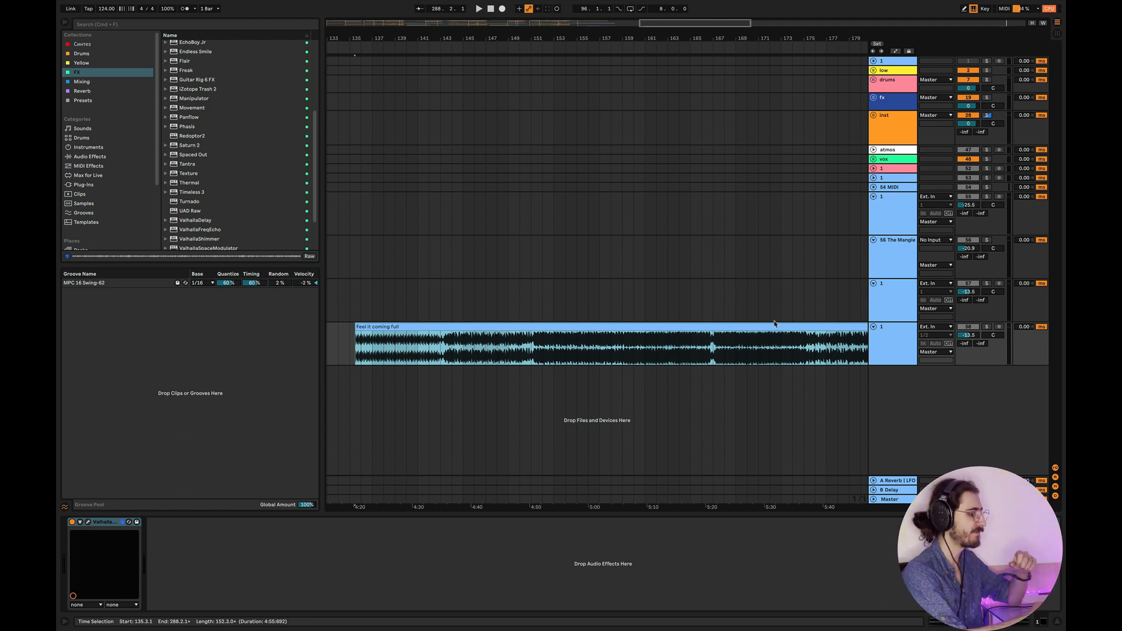
scroll(776, 326, right, 2)
scroll(776, 326, down, 5)
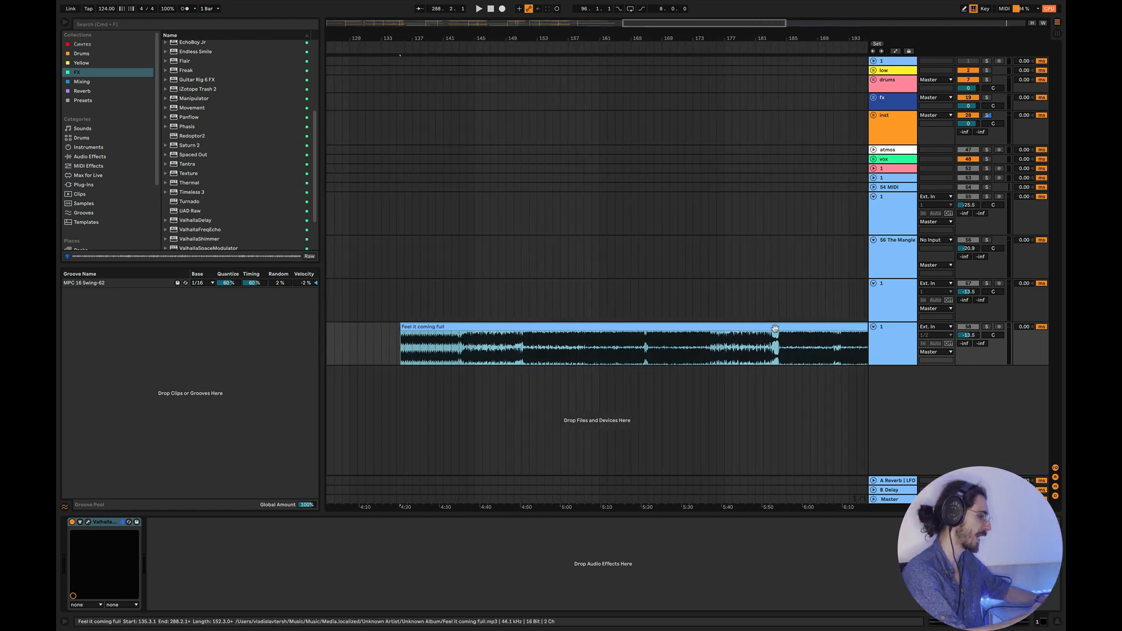
click(987, 327)
click(643, 355)
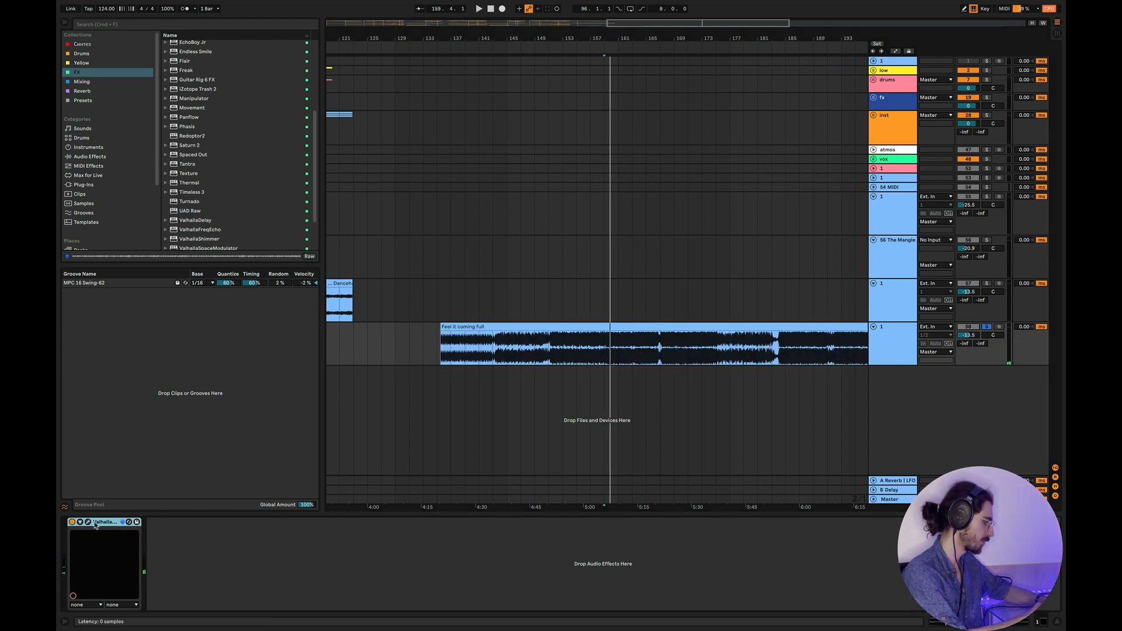
key(Delete)
click(609, 339)
key(space)
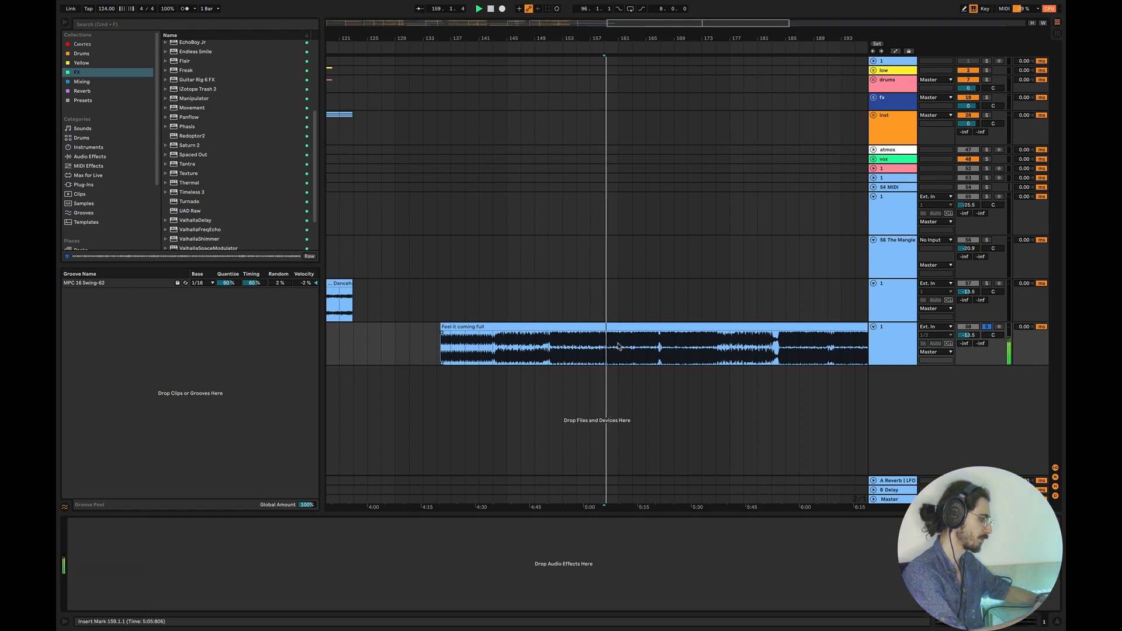
Turn off the Master track's devices from the first Utility through the Limiter and hide the device view
click(891, 499)
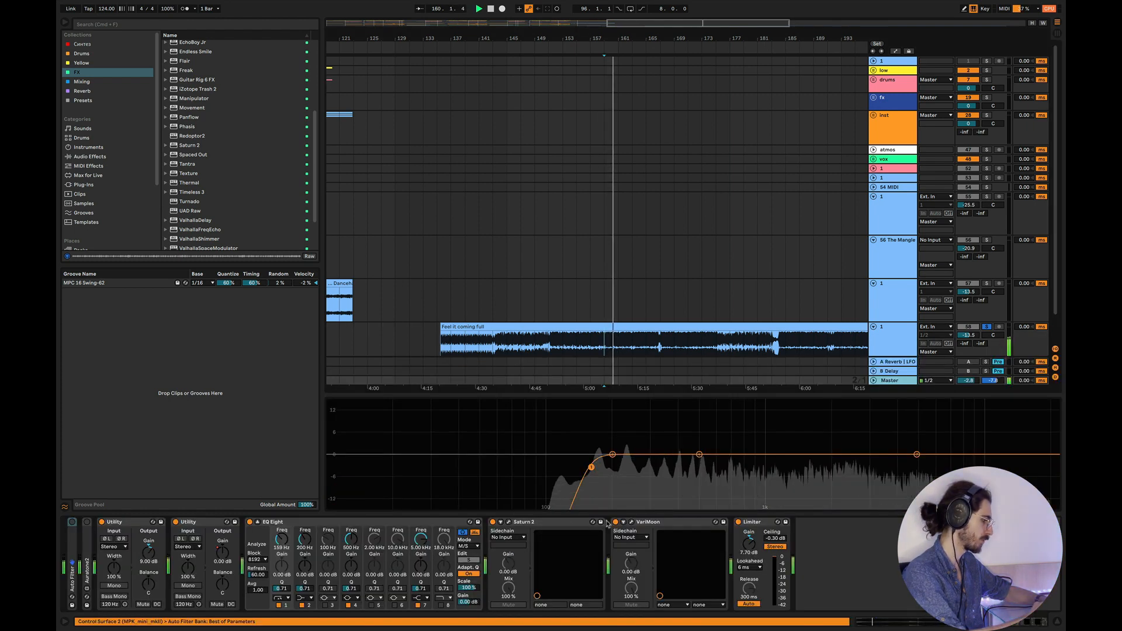
click(766, 522)
shift+click(134, 522)
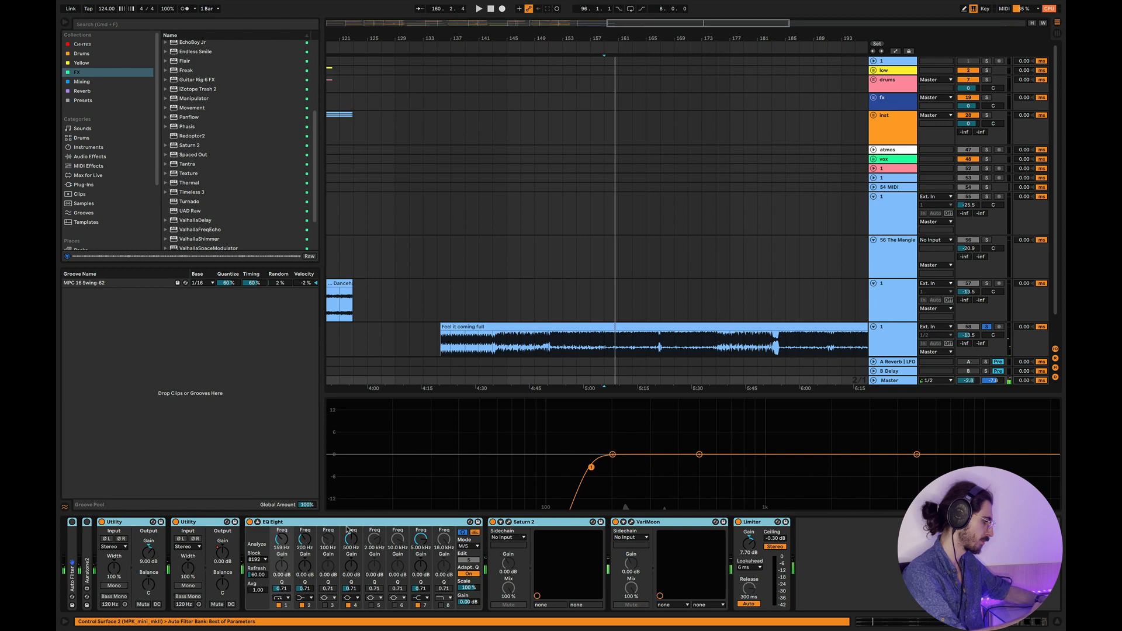
click(493, 521)
click(1056, 622)
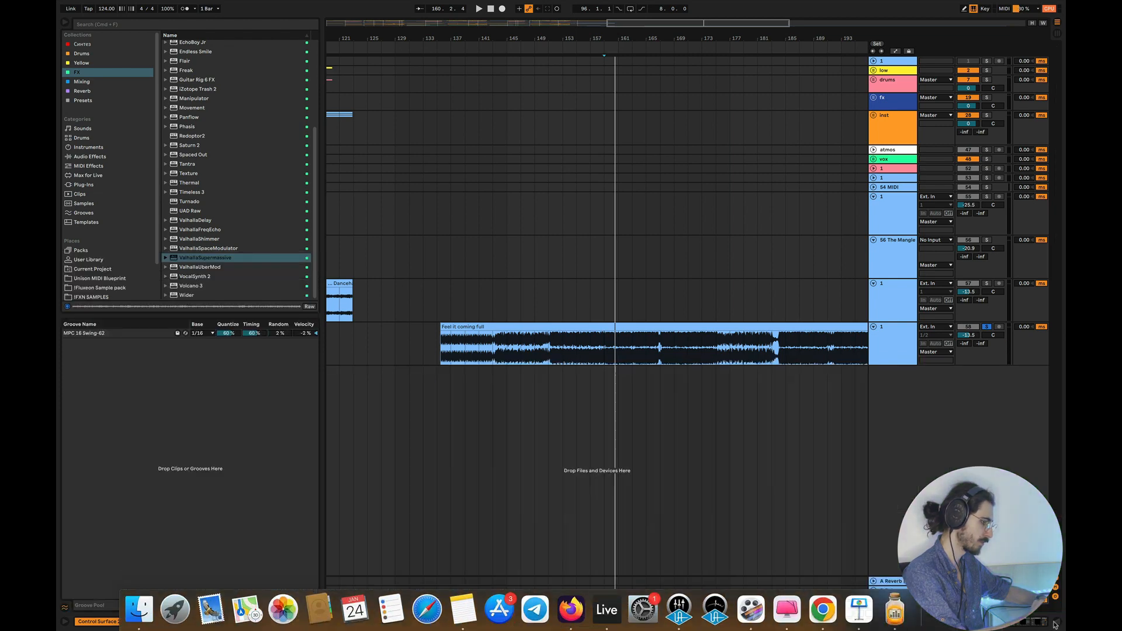
Play the Feel it coming full clip from 161.1.1 and set its track volume to 0 dB
click(592, 344)
key(space)
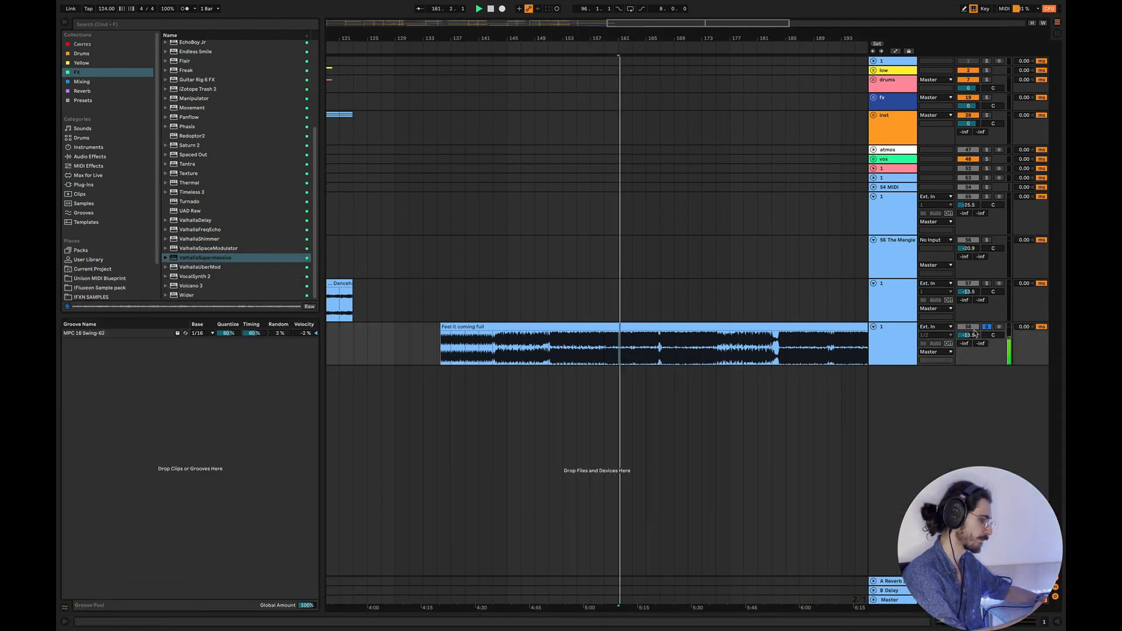
drag(968, 336, 968, 316)
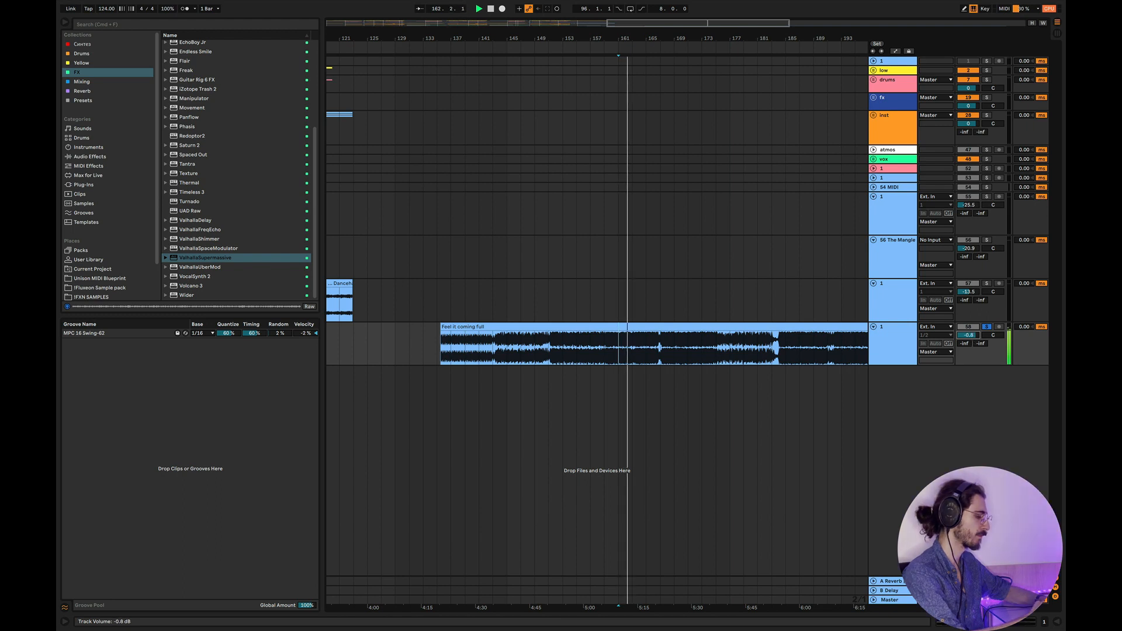
double_click(968, 336)
Audition further passages of the Feel it coming full clip from 167.1.1 and 184.1.1
scroll(619, 336, up, 3)
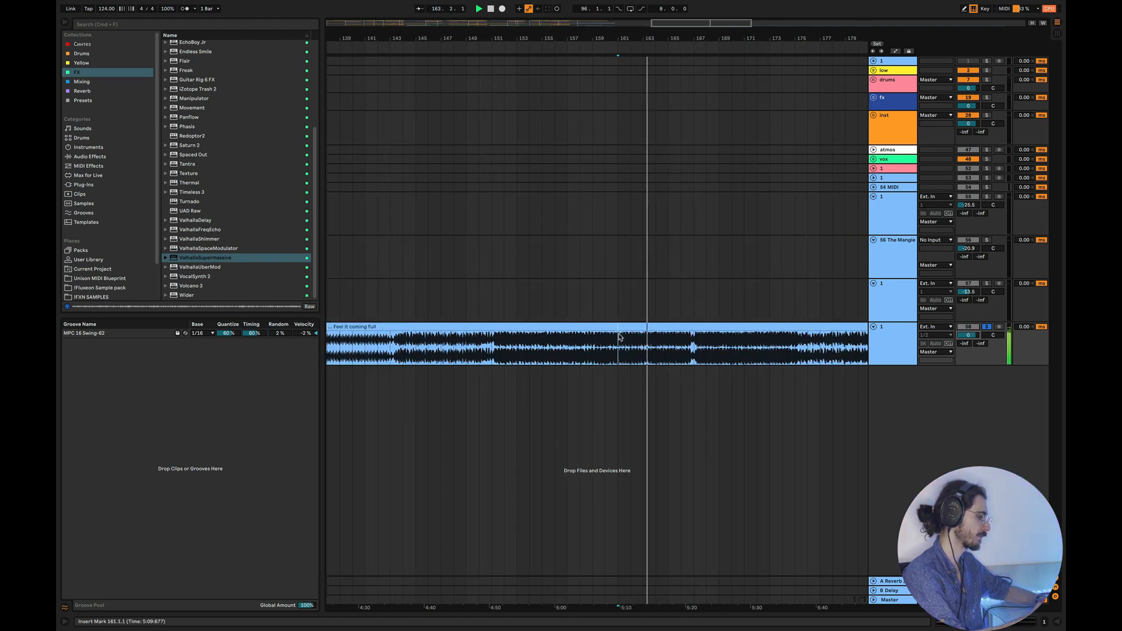
scroll(620, 336, right, 2)
click(636, 351)
key(space)
key(space)
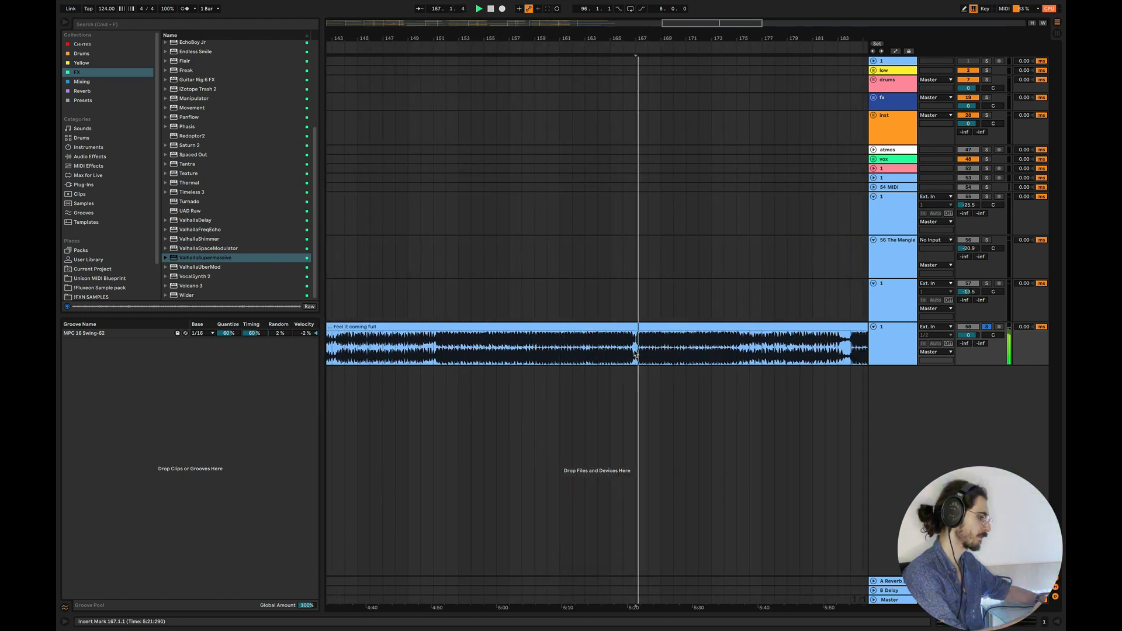
scroll(636, 353, right, 2)
scroll(636, 353, left, 3)
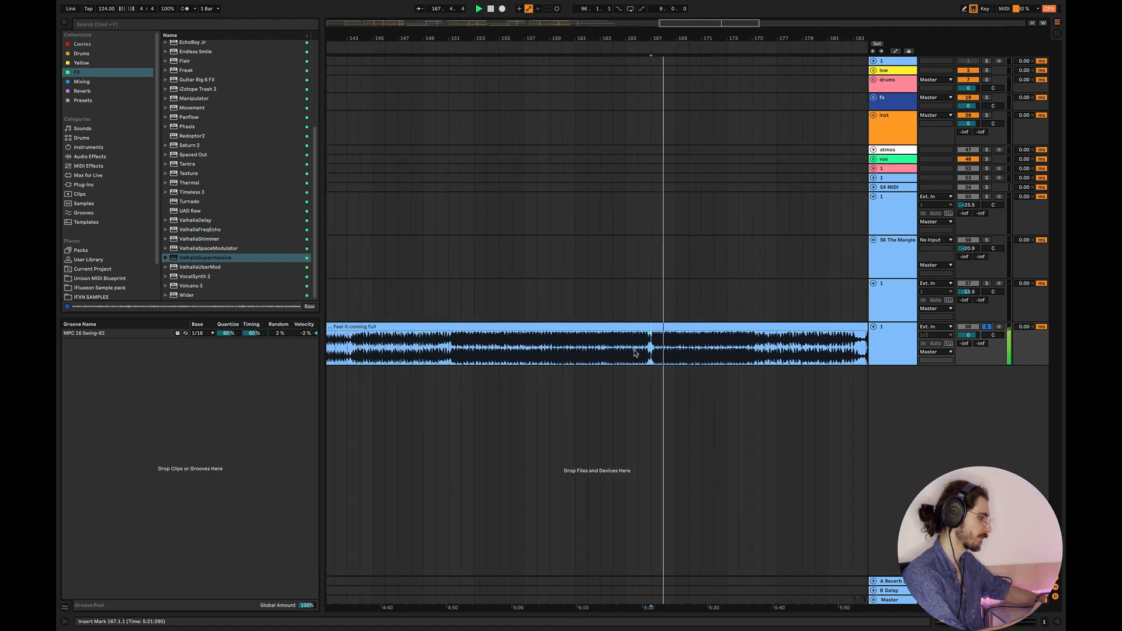
click(549, 355)
key(space)
key(space)
scroll(549, 354, right, 5)
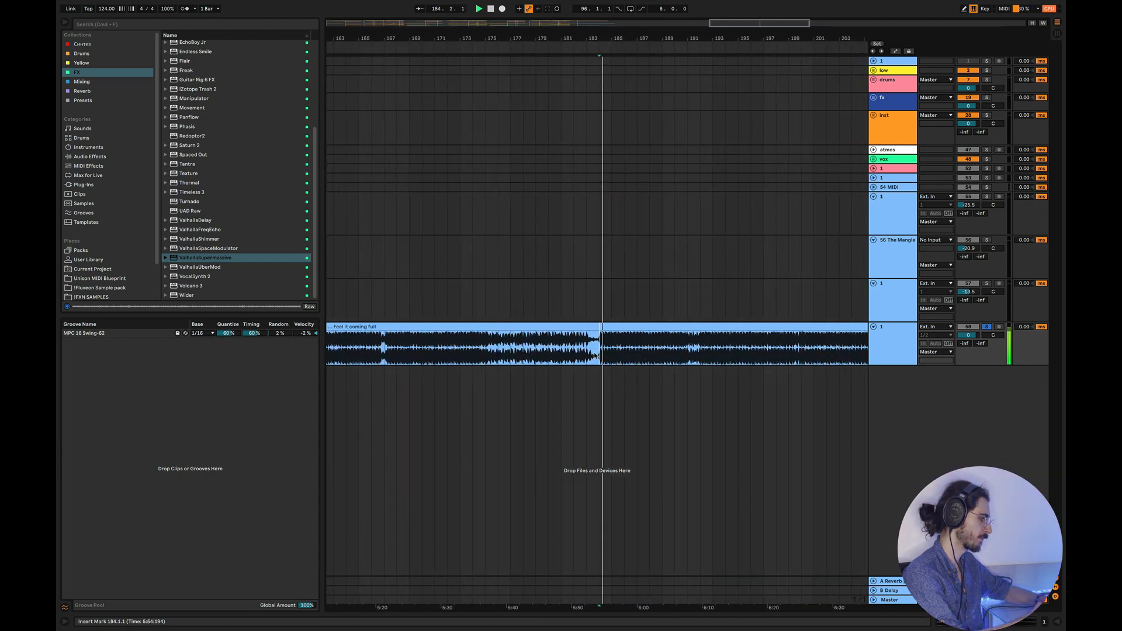
Audition the Feel it coming full clip from 191.1.1
scroll(640, 355, right, 2)
click(642, 354)
key(space)
key(space)
scroll(639, 356, right, 3)
scroll(639, 356, right, 2)
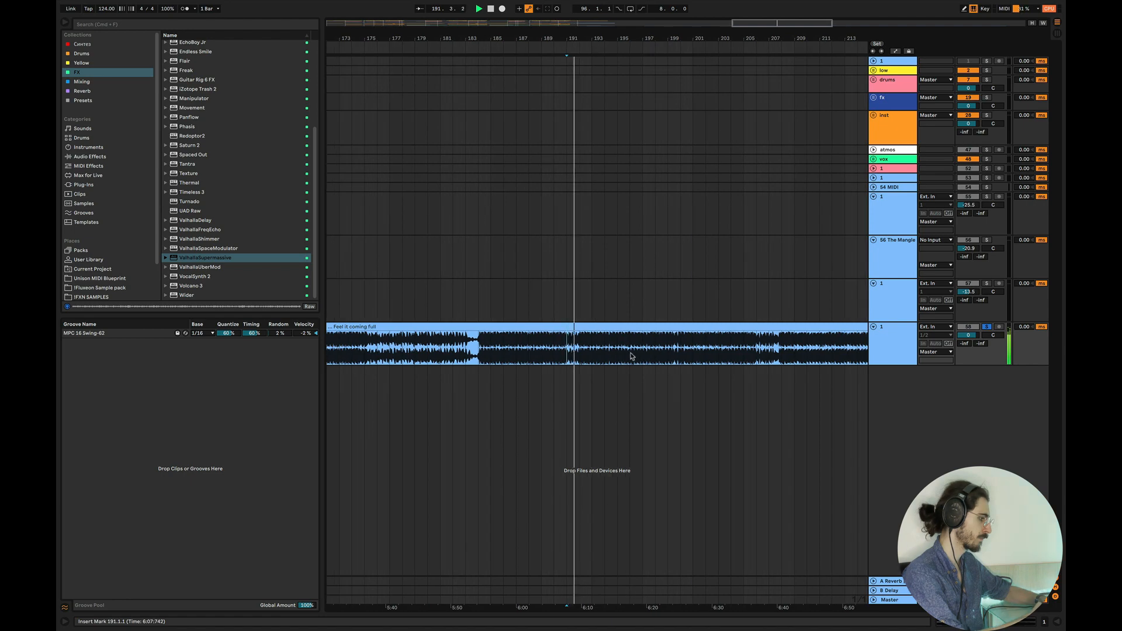
scroll(586, 354, up, 3)
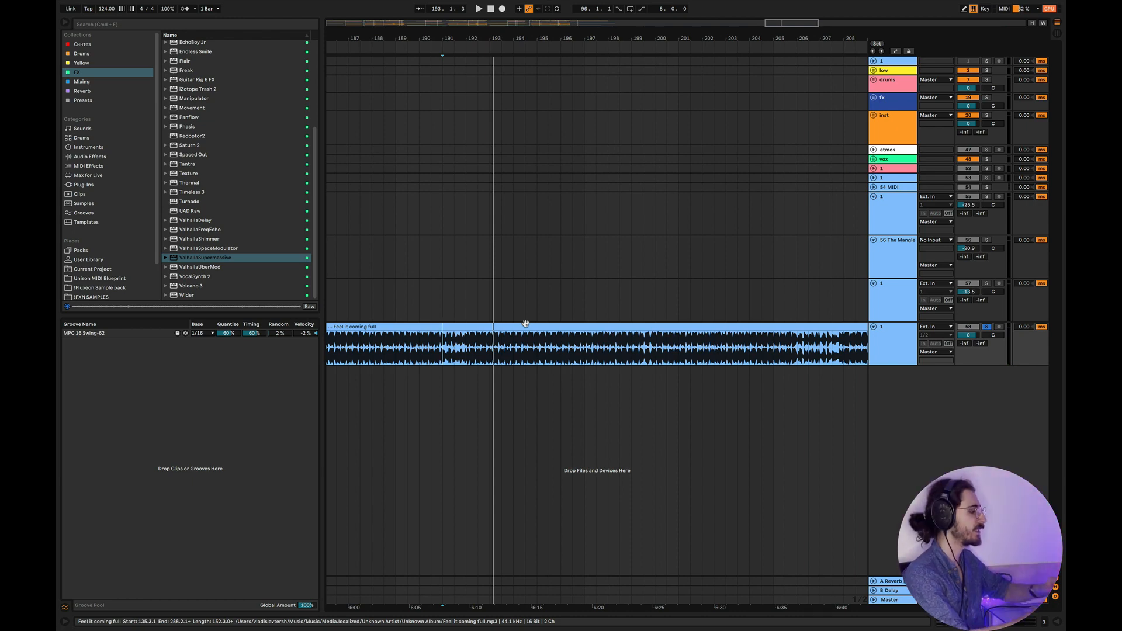
Replay the clip from 191.1.1, check the Master track's device chain during playback and hide the device view
key(space)
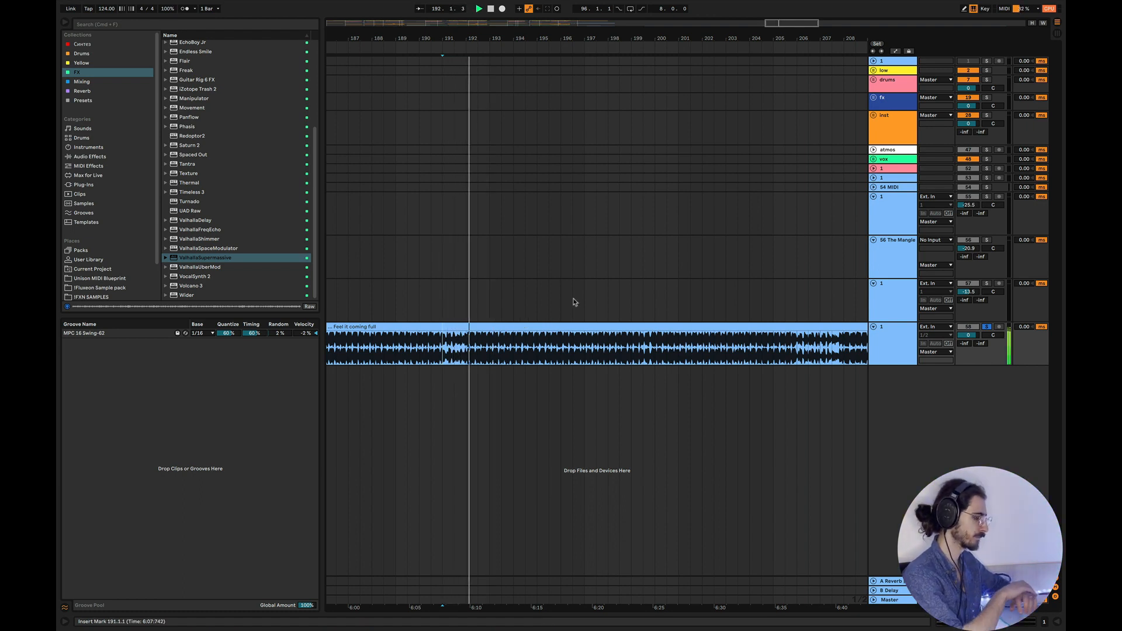
scroll(528, 285, down, 3)
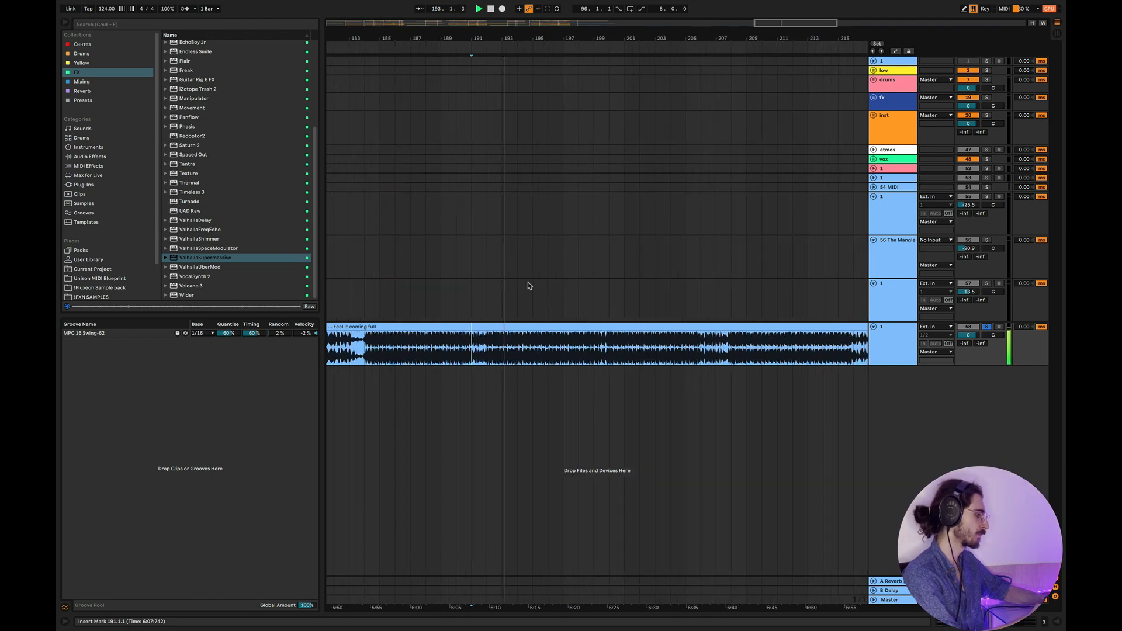
scroll(529, 286, right, 2)
scroll(529, 286, left, 2)
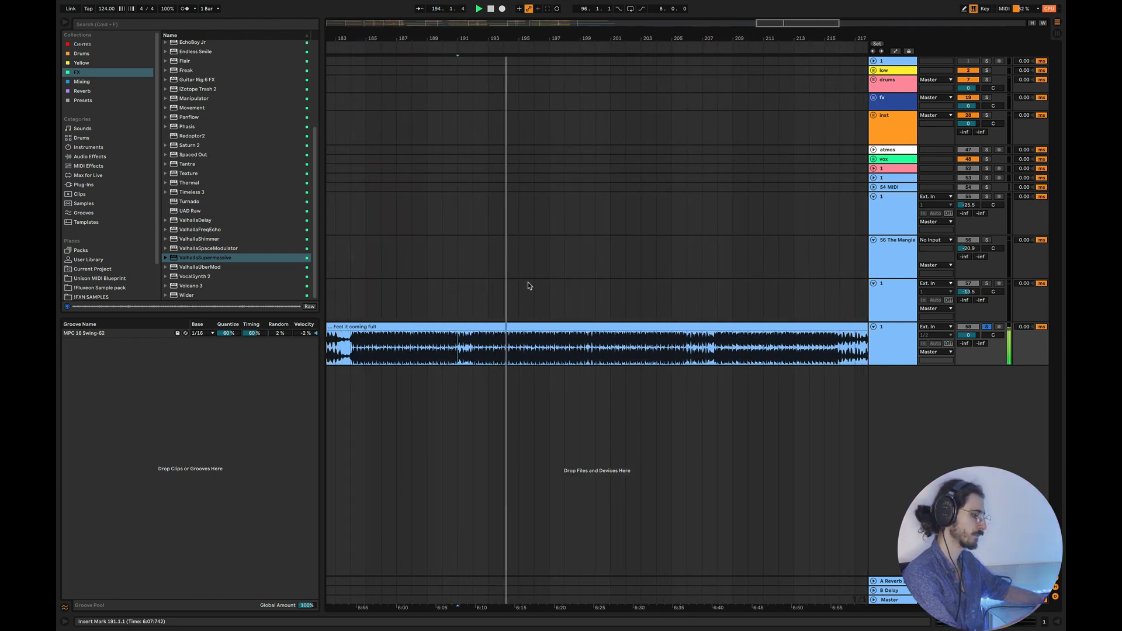
double_click(900, 601)
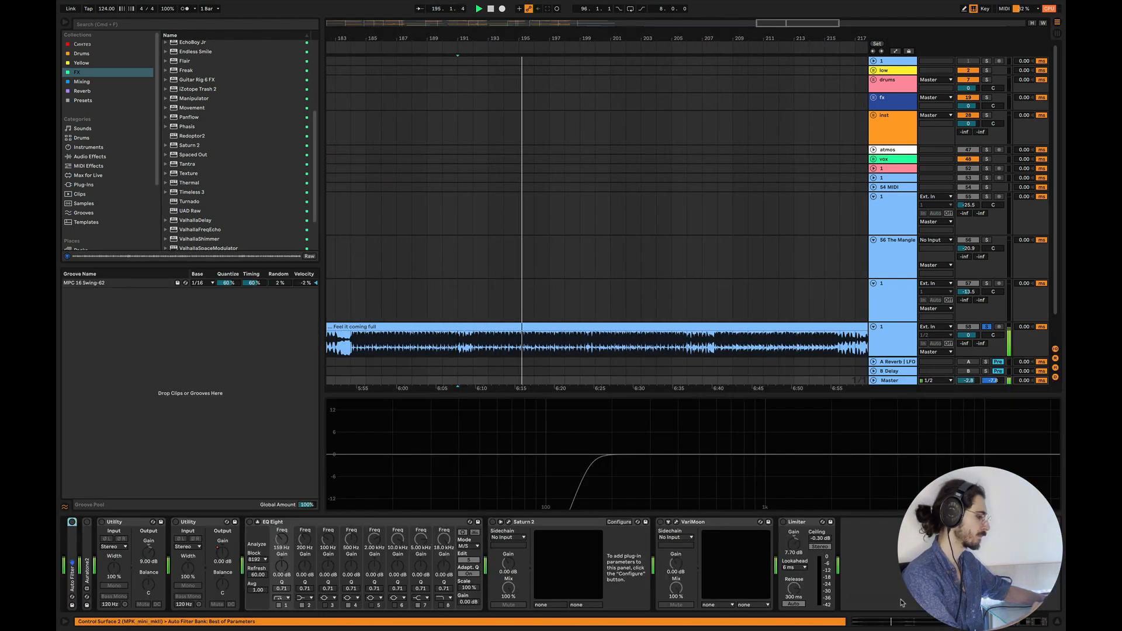
click(1057, 621)
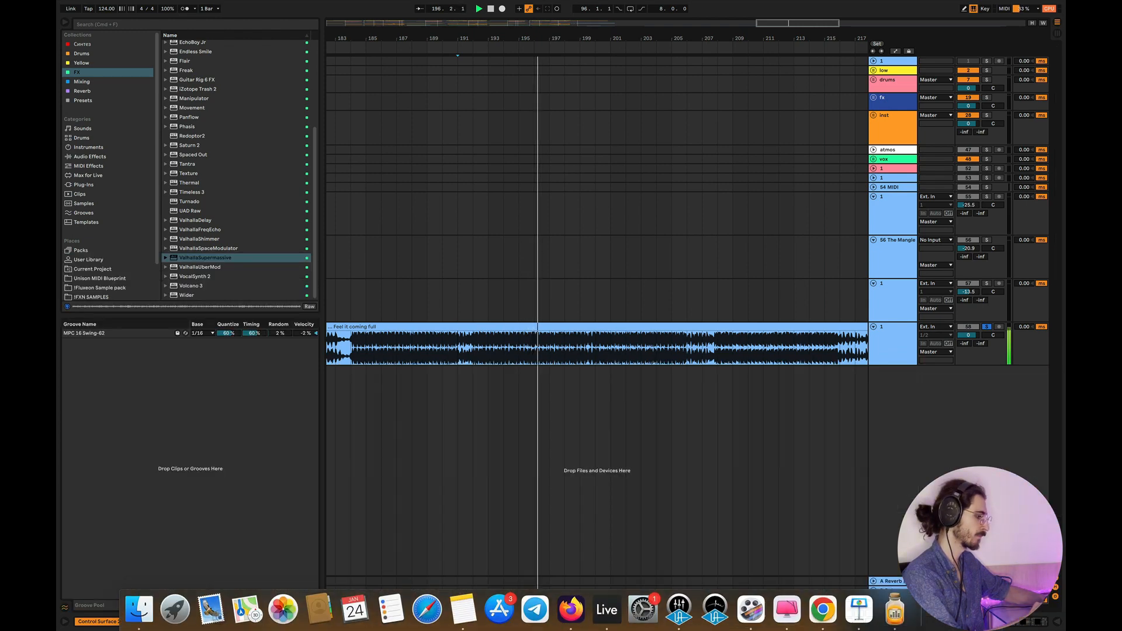
Play the Feel it coming full clip from the section starting at 151.1.1
scroll(690, 393, down, 5)
scroll(690, 393, left, 5)
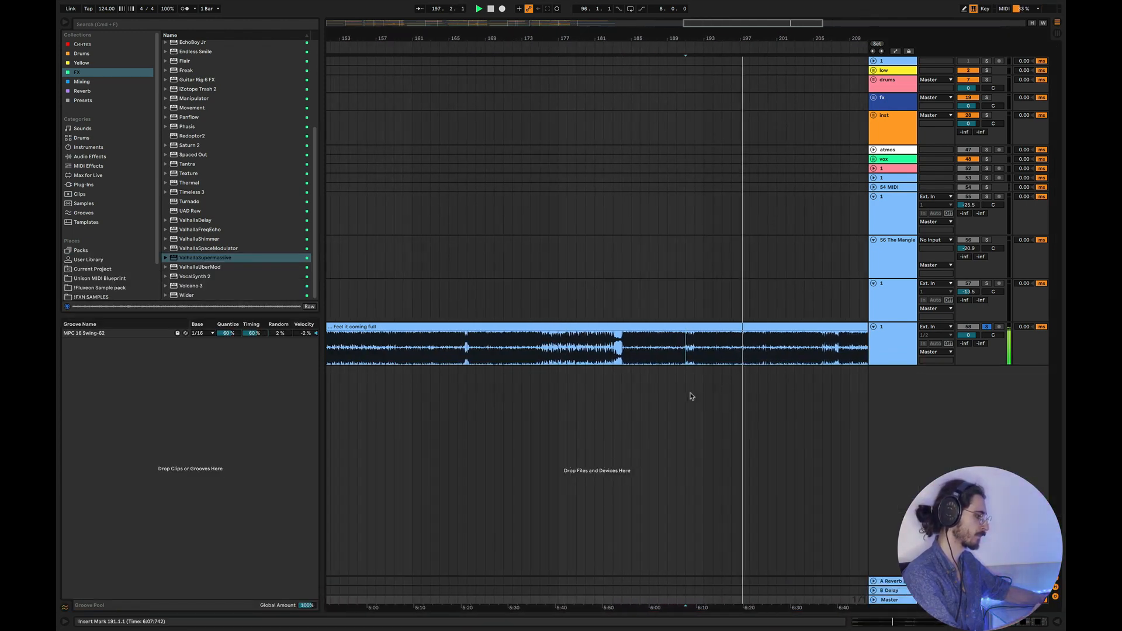
scroll(690, 395, down, 3)
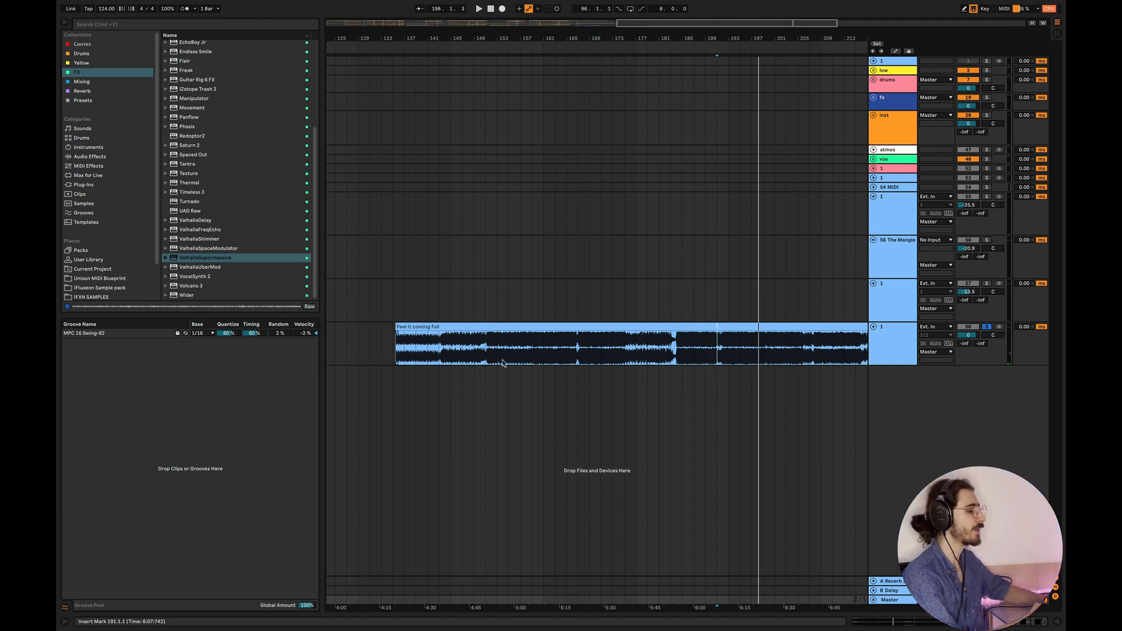
scroll(503, 363, up, 3)
click(468, 350)
key(space)
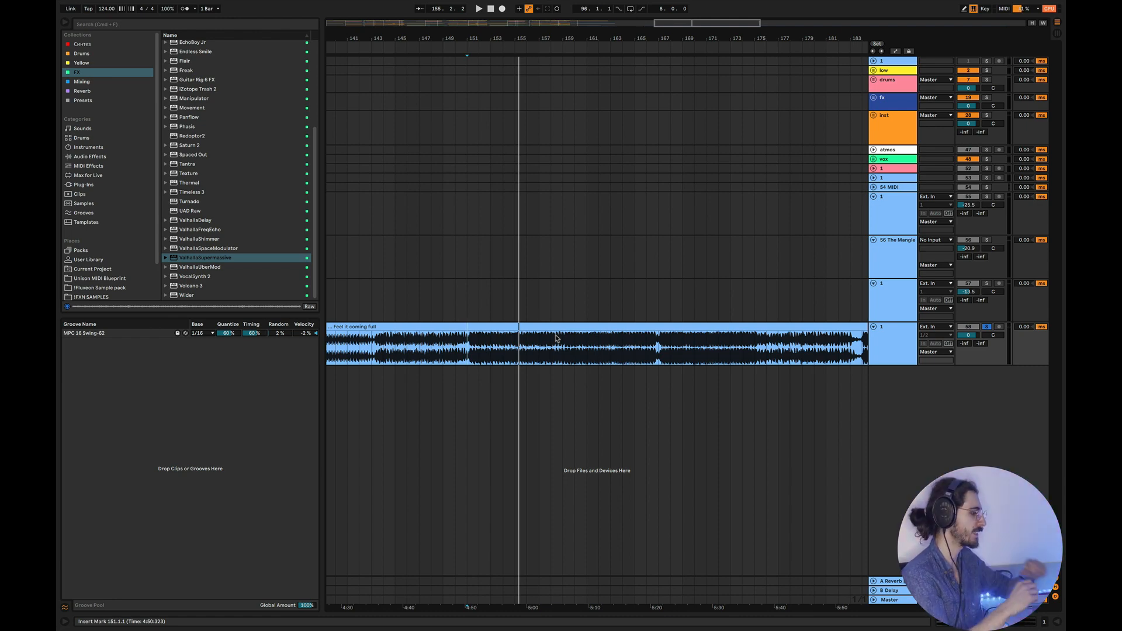
Switch to the Keynote slide to review the list of sound design techniques, and return to Ableton Live
scroll(556, 338, down, 5)
scroll(556, 339, left, 5)
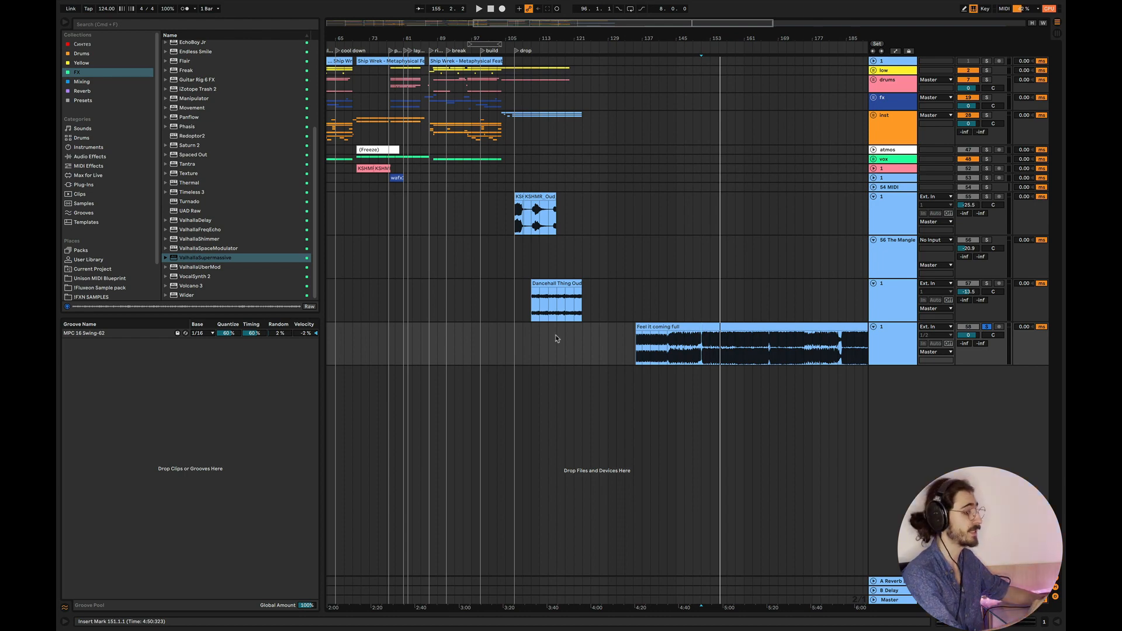
key(super+Tab)
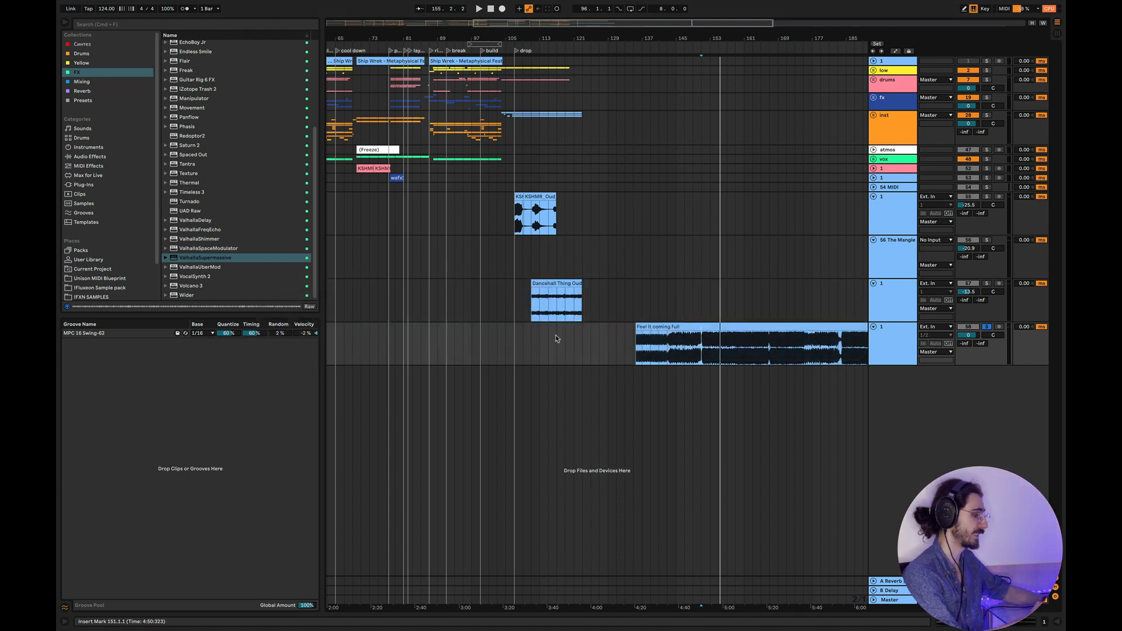
key(super+Tab)
click(249, 312)
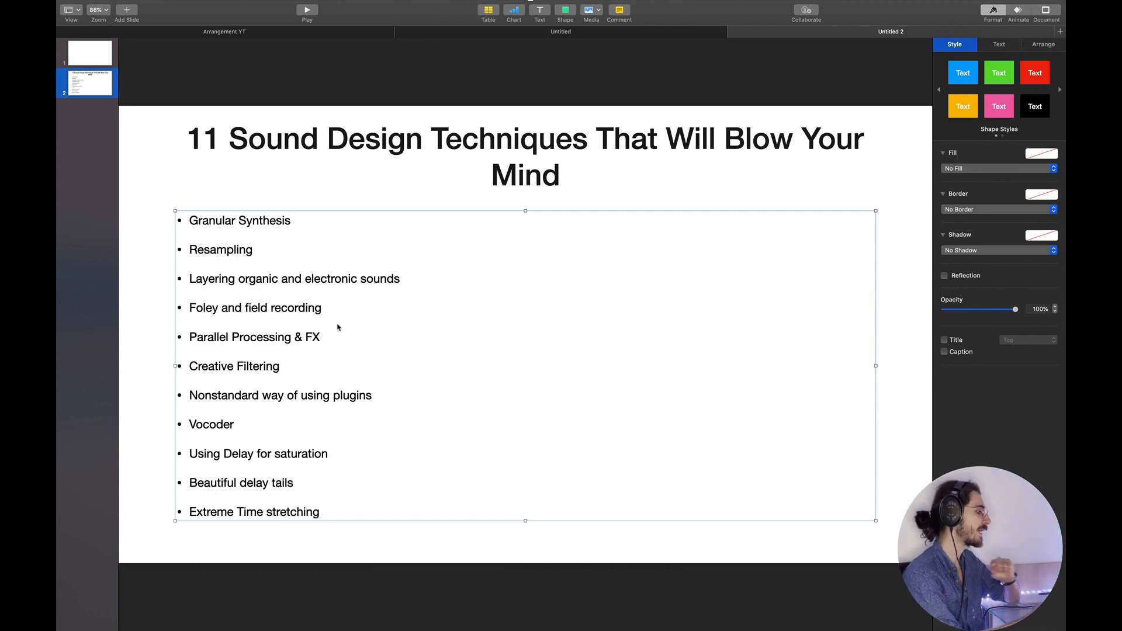
key(super+Tab)
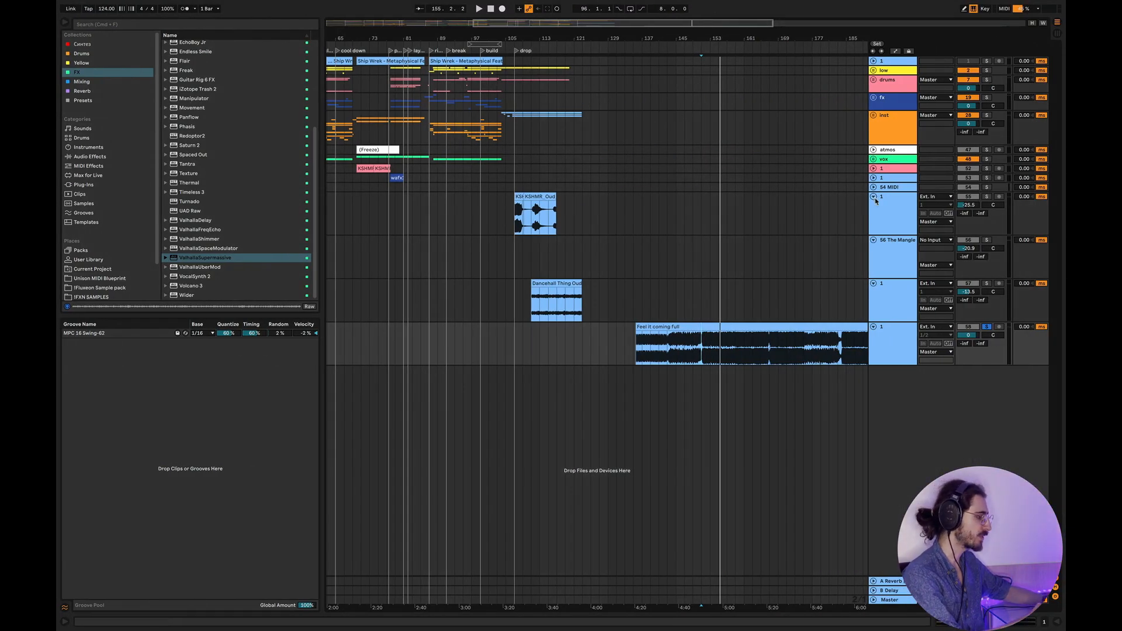
Fold the four unfolded blue tracks below 54 MIDI, including the Feel it coming full track
click(874, 197)
click(874, 207)
click(873, 216)
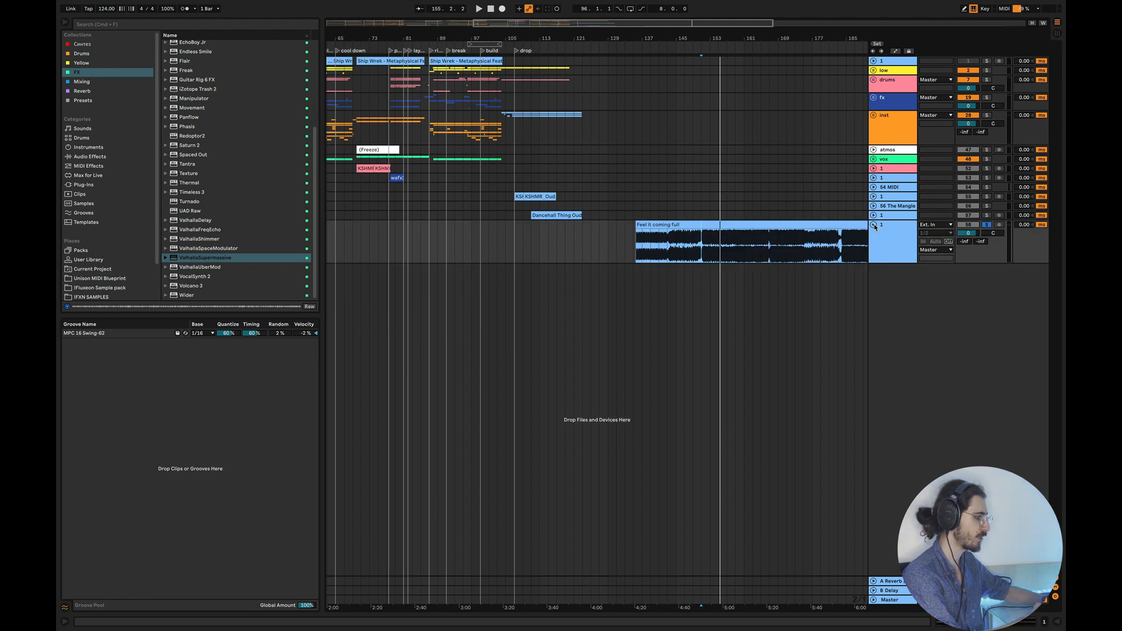
click(873, 225)
Delete all blue demo tracks from 54 MIDI down to the Feel it coming full track
click(888, 178)
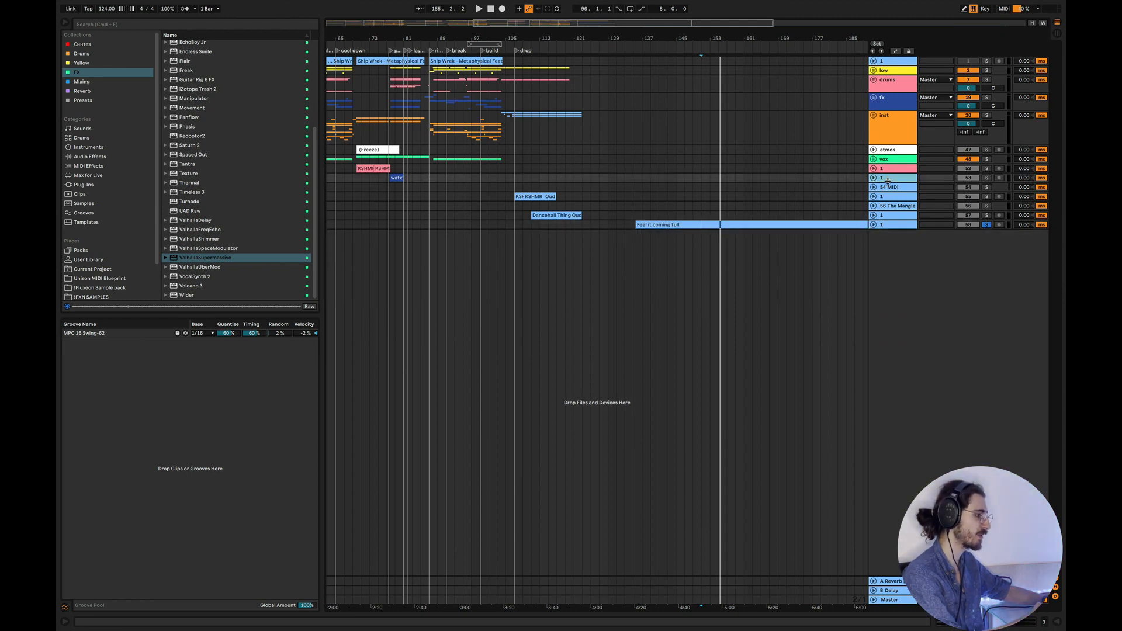
click(889, 188)
click(887, 227)
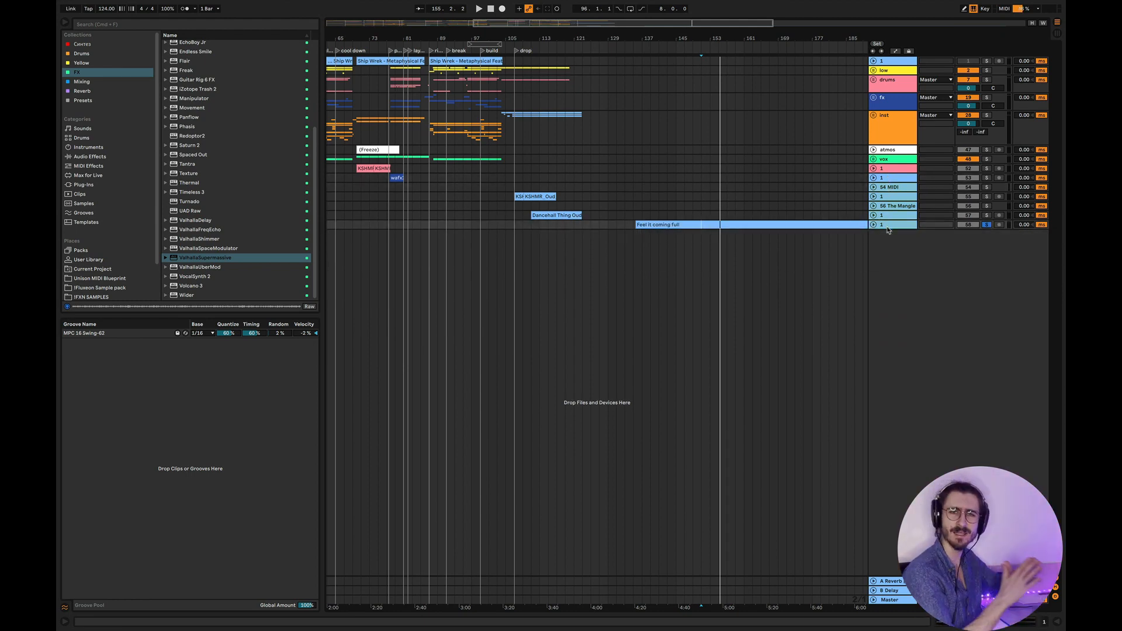
key(Delete)
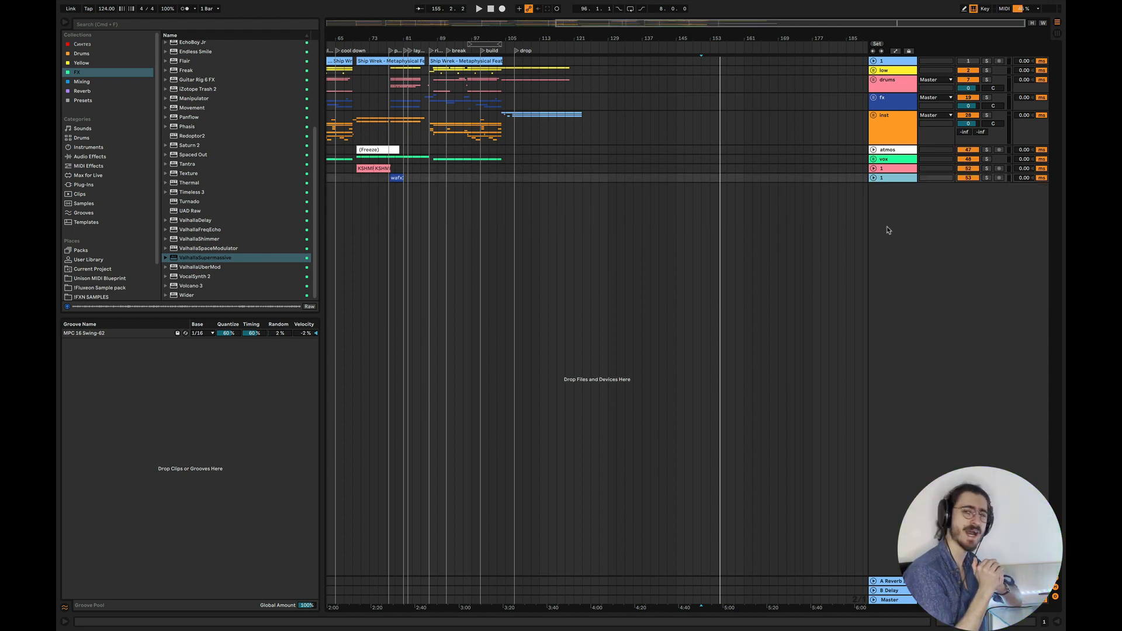
Bring in the Новая запись 2 recording via the !FXN SAMPLES folder, audition it from 173.1.1 and raise its track volume
scroll(114, 277, down, 2)
click(114, 279)
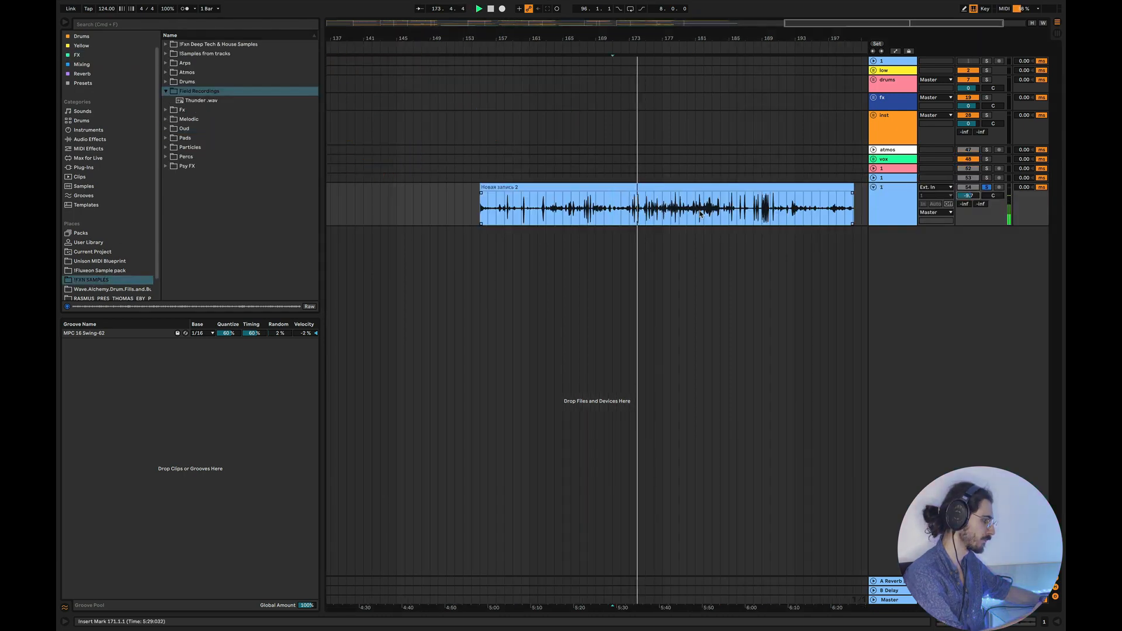
scroll(700, 214, up, 3)
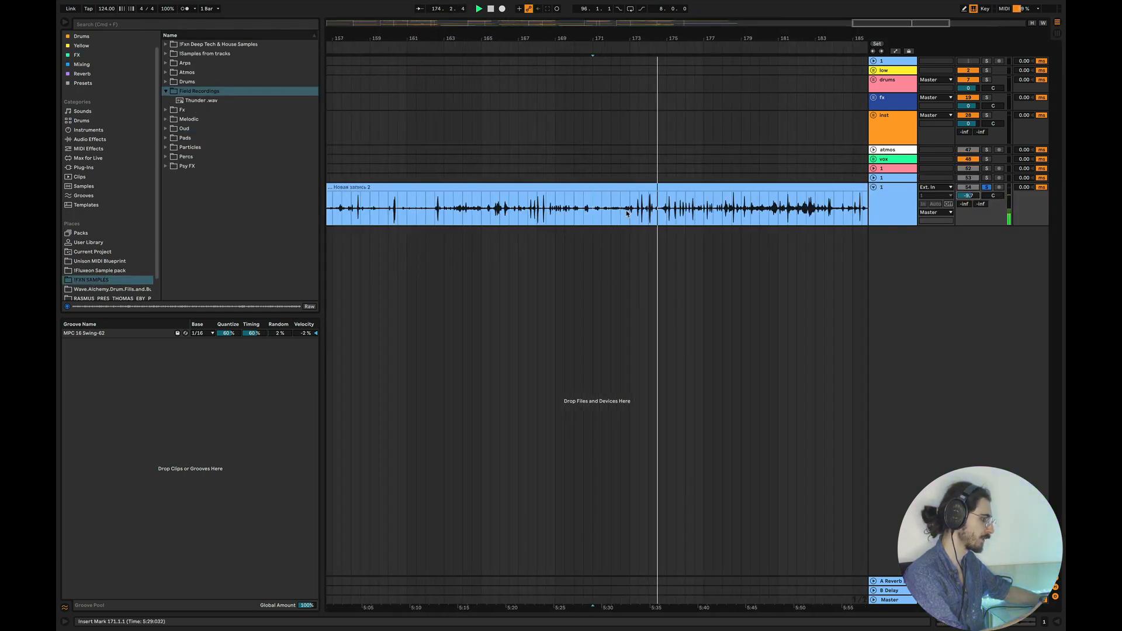
click(526, 208)
key(space)
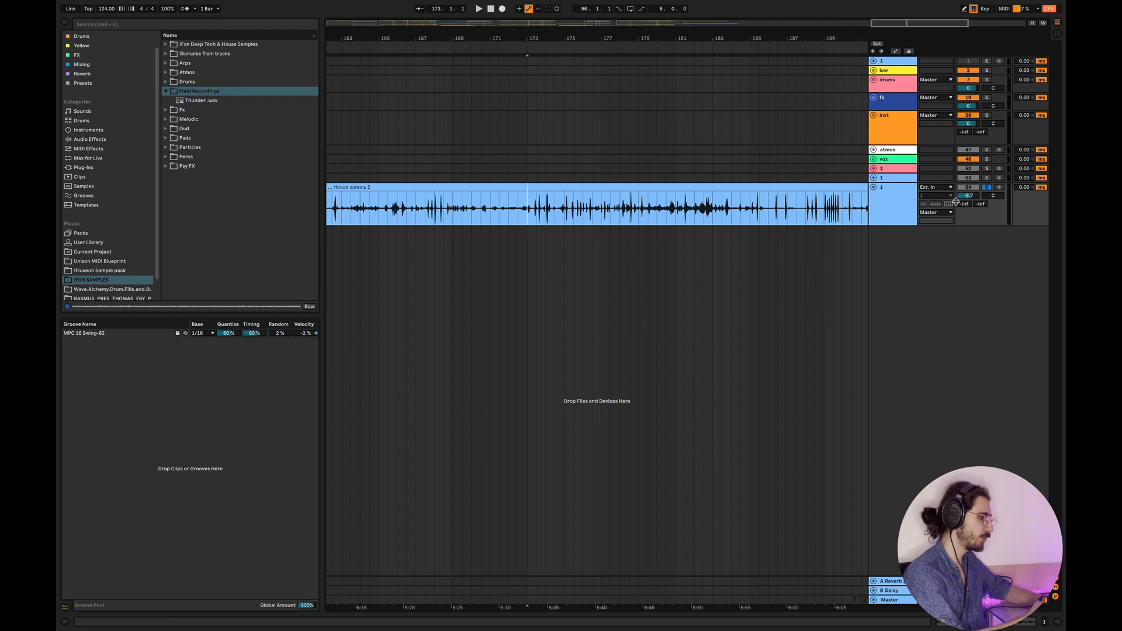
key(space)
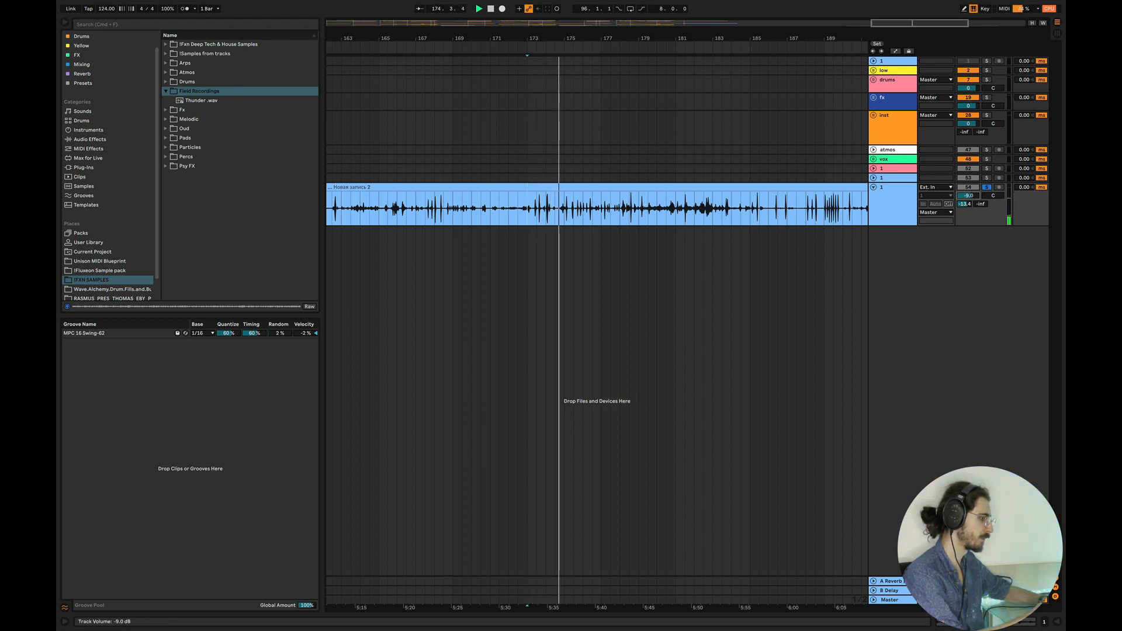
drag(965, 195, 966, 189)
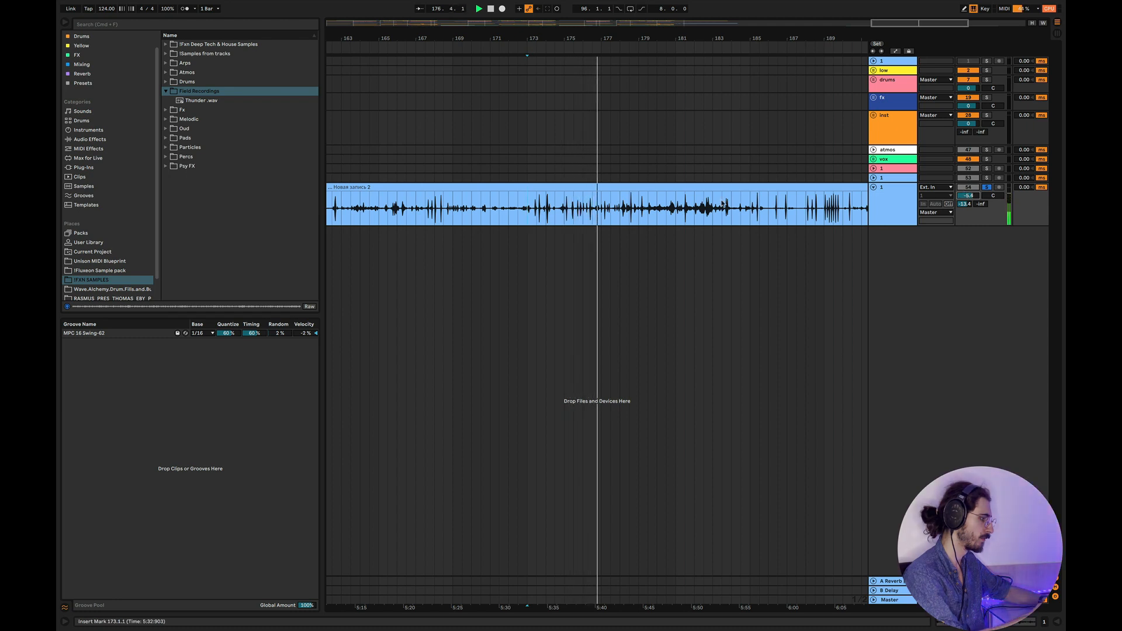
Trim the beginning of the Новая запись 2 clip to 173.1.1 and move the clip to 104.1.1 before the drop
scroll(723, 203, down, 3)
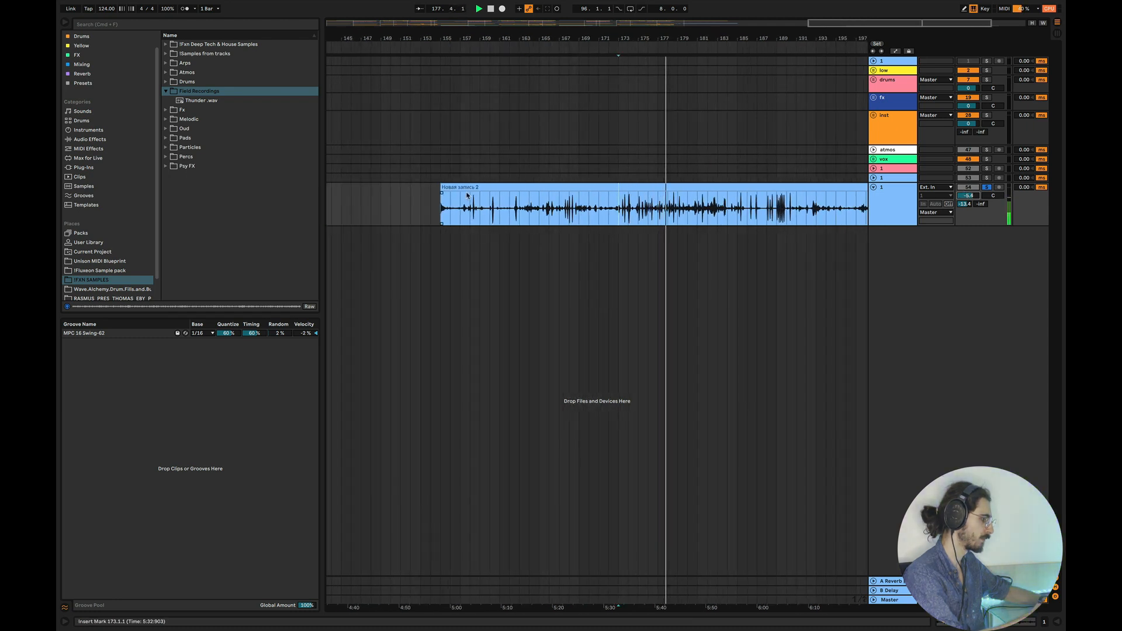
drag(443, 187, 619, 189)
scroll(621, 189, down, 4)
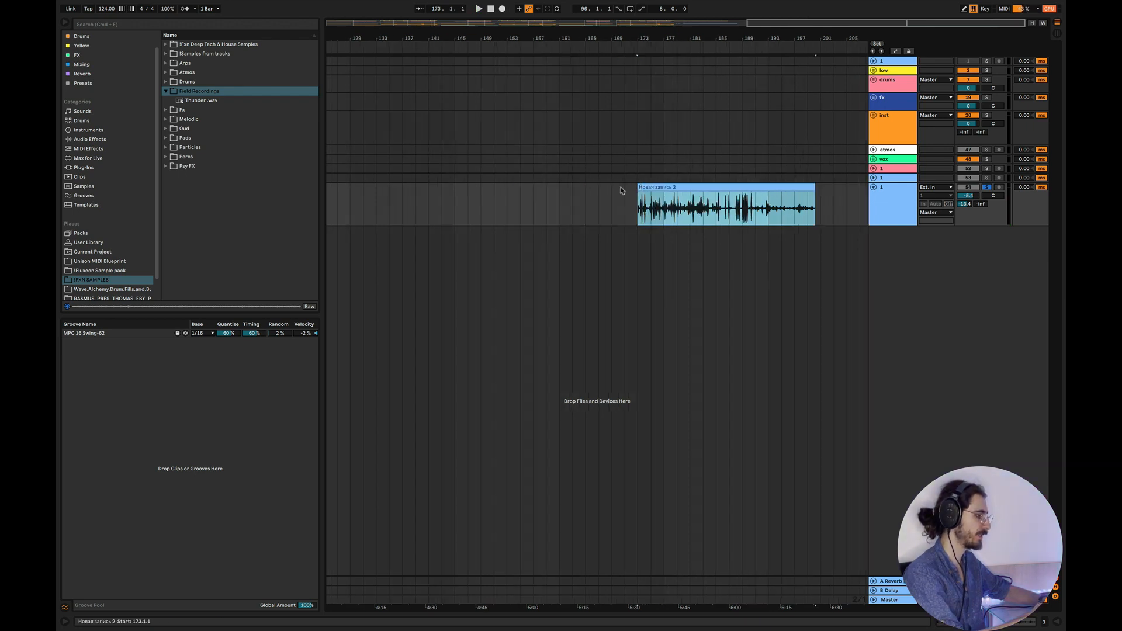
drag(757, 185, 438, 188)
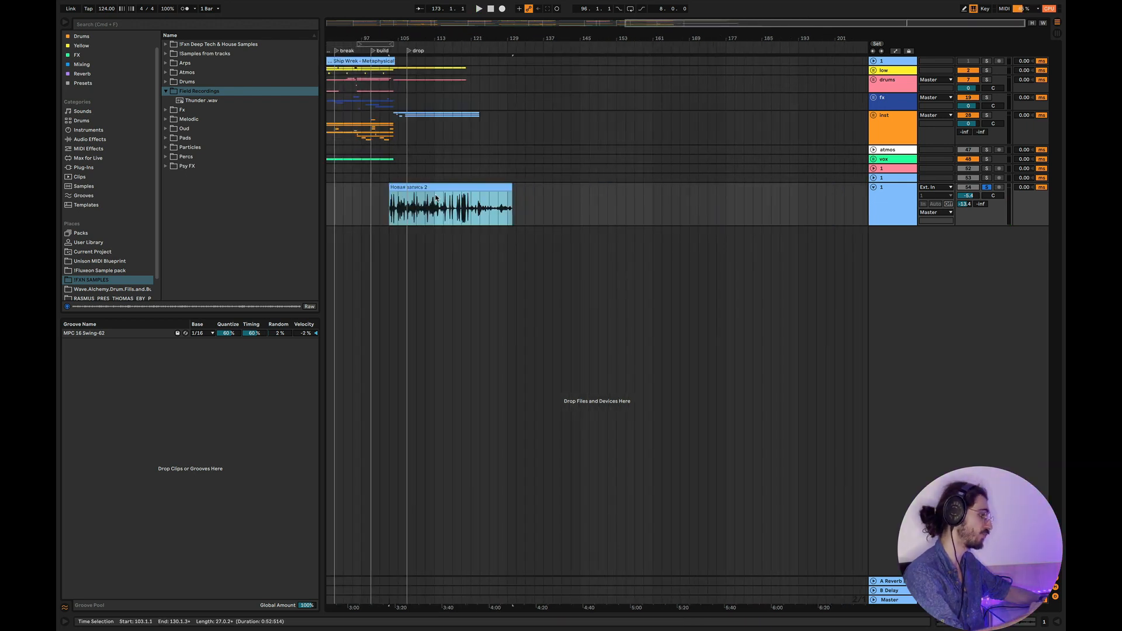
scroll(436, 197, up, 4)
scroll(435, 197, left, 5)
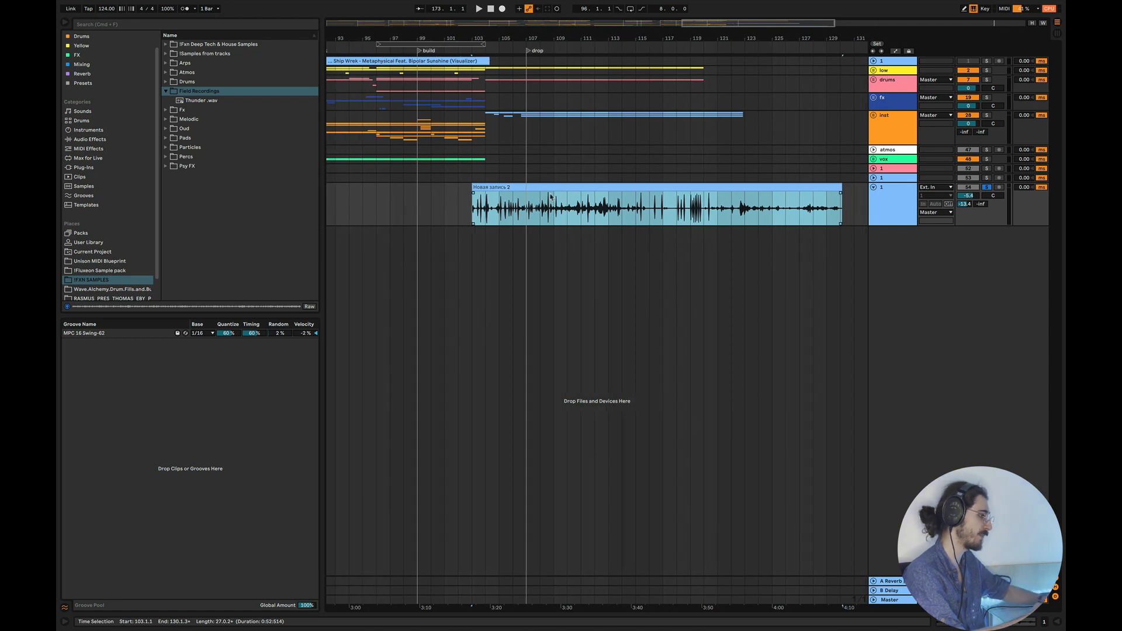
scroll(482, 199, up, 3)
drag(483, 200, 511, 190)
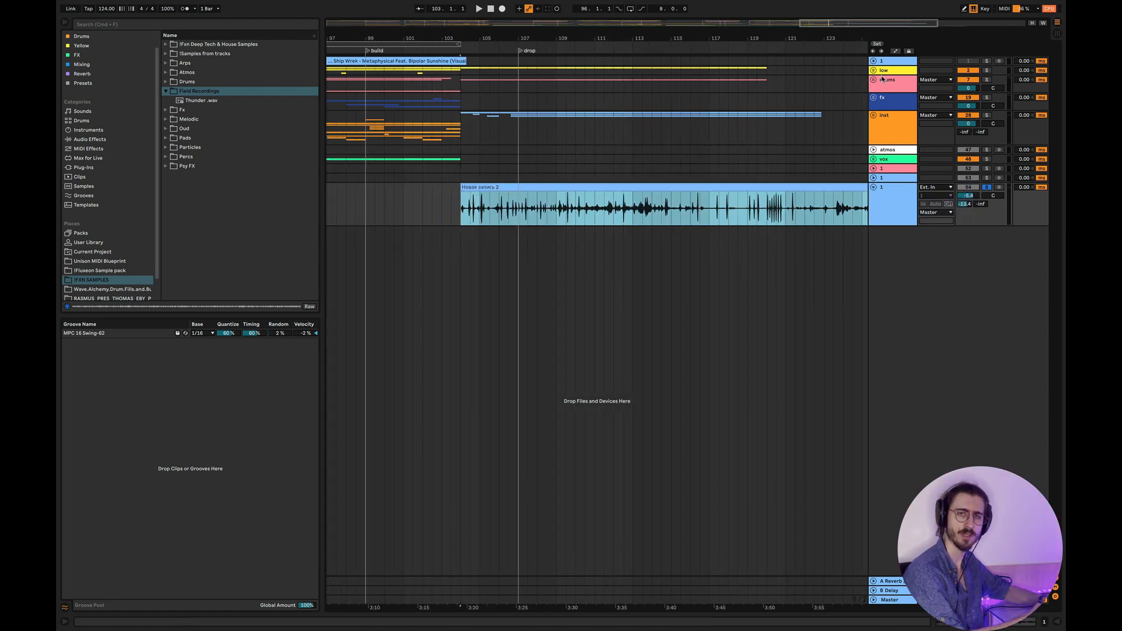
Glance at the Master track's device chain, and turn on warping for the Новая запись 2 clip in Beats mode
double_click(908, 602)
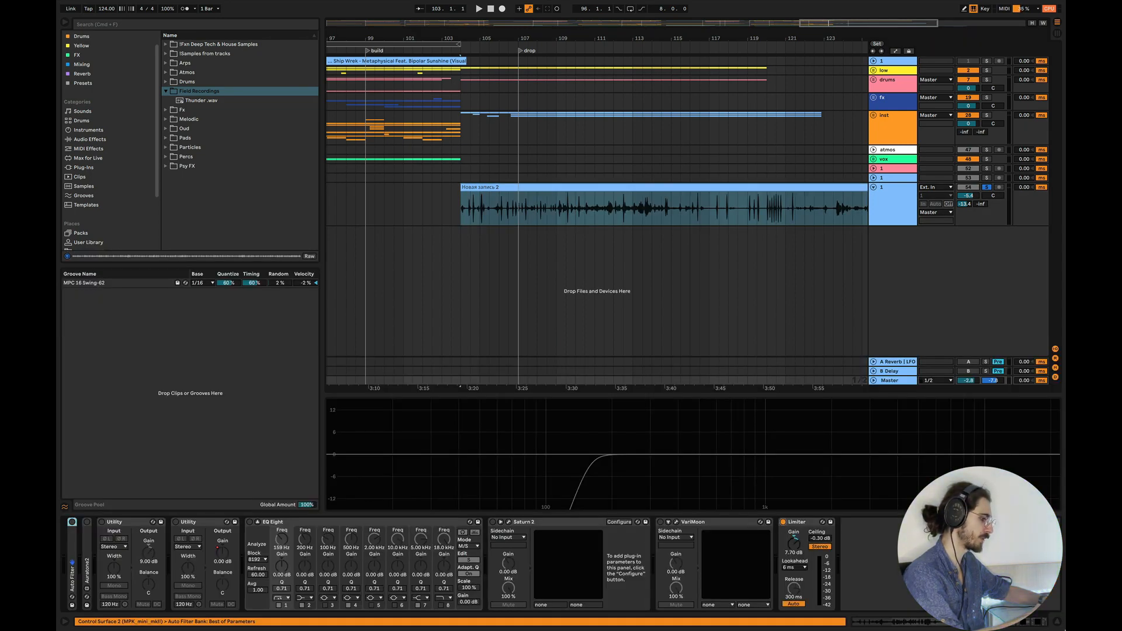
click(1059, 622)
double_click(495, 187)
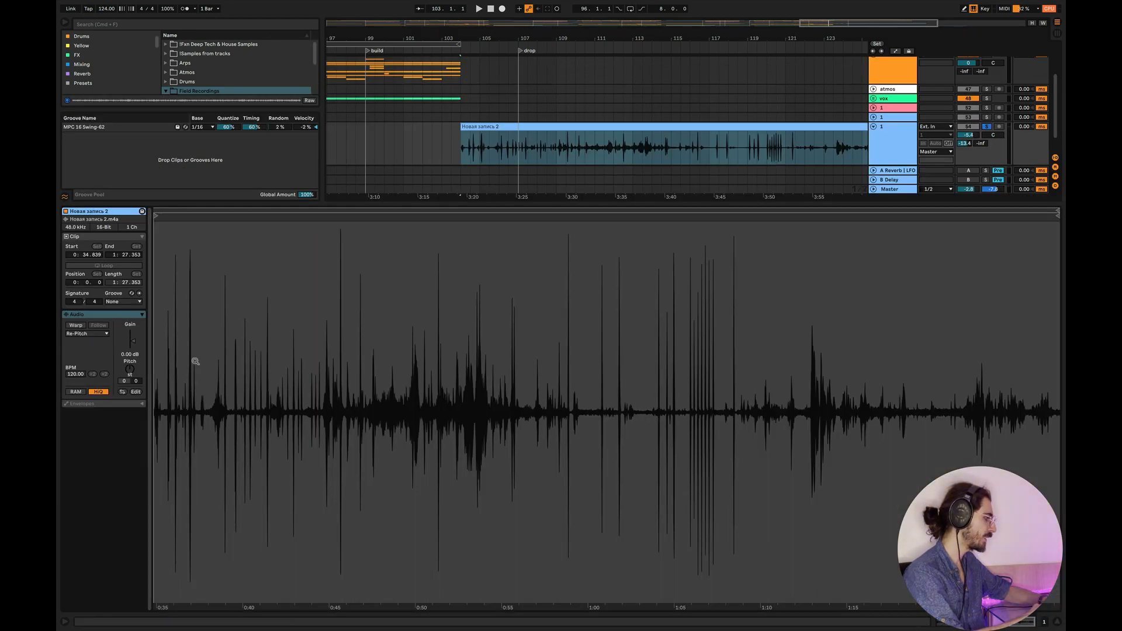
click(76, 325)
click(84, 333)
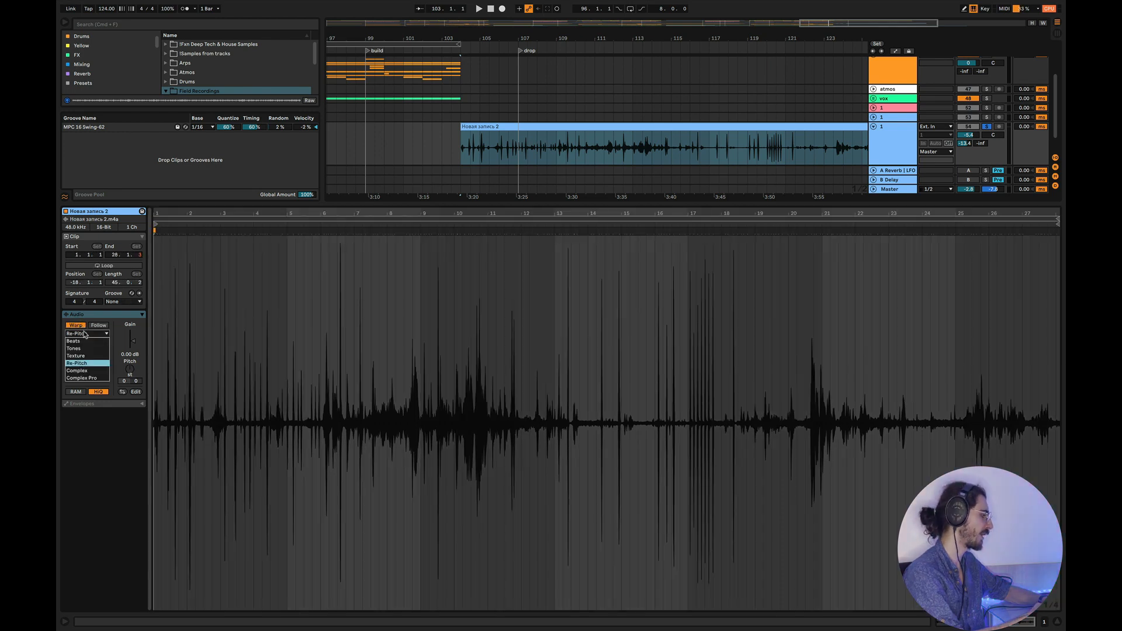
click(78, 342)
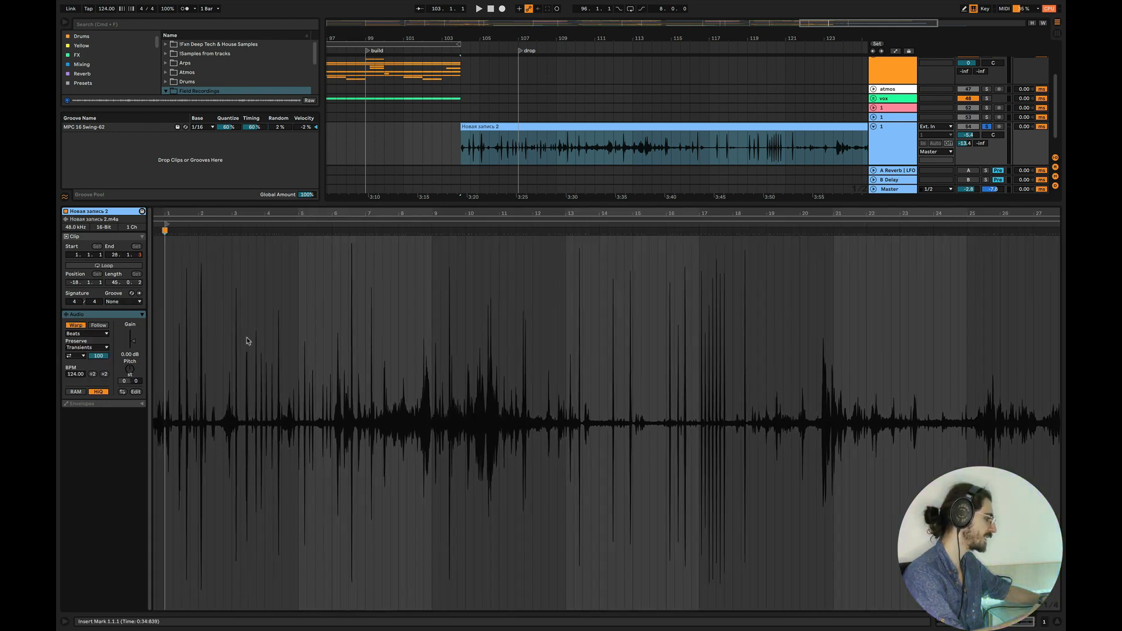
Quantize the entire waveform of the Новая запись 2 clip to the grid
key(super+a)
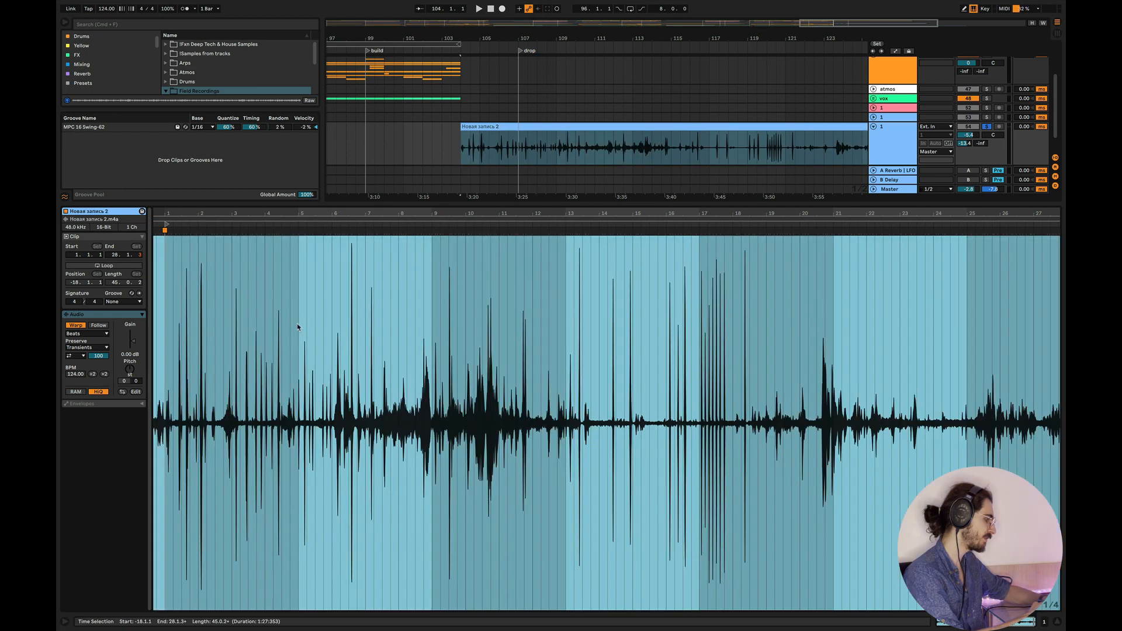
scroll(297, 324, up, 5)
scroll(297, 323, left, 3)
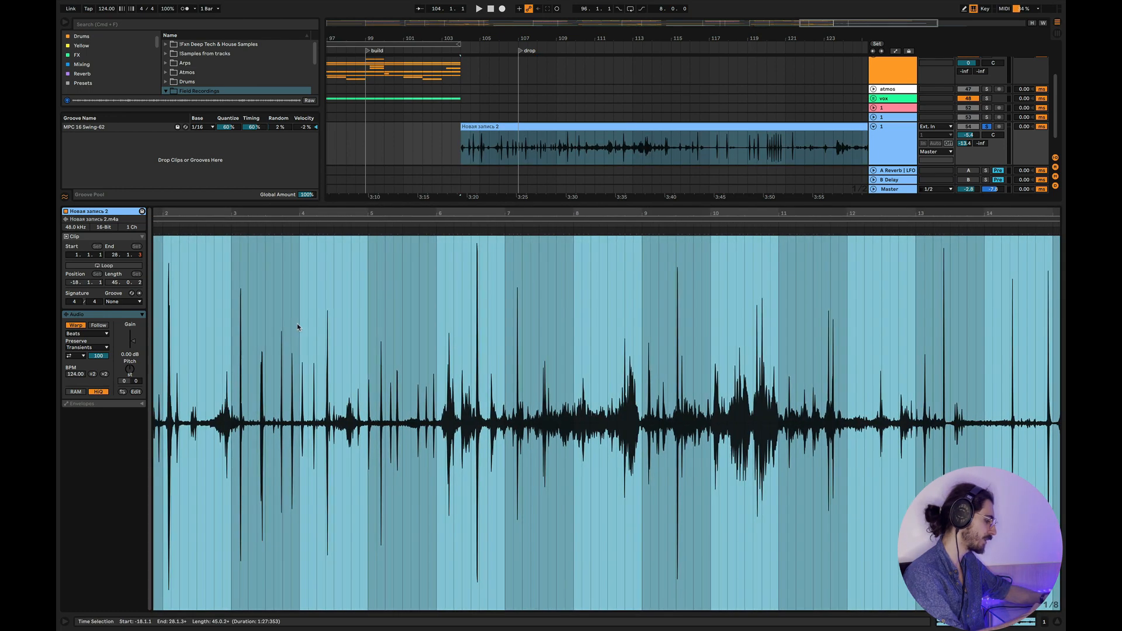
key(super+u)
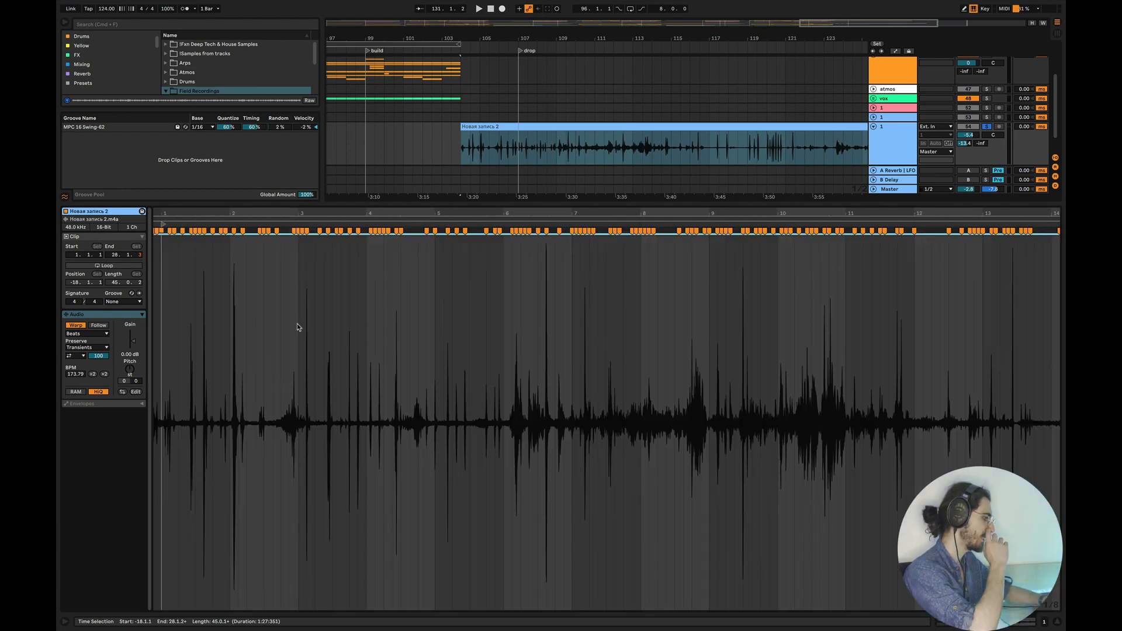
Turn off the clip's back-and-forth transient looping, preserve 1/16 and shorten the transient envelope, closing the clip view
click(82, 355)
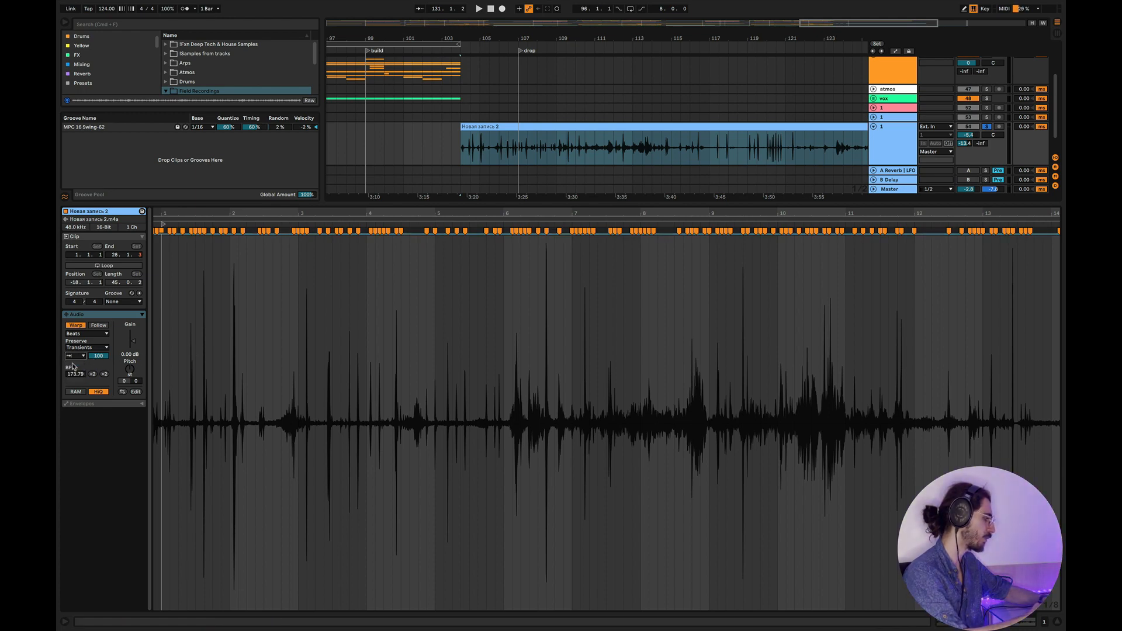
click(101, 348)
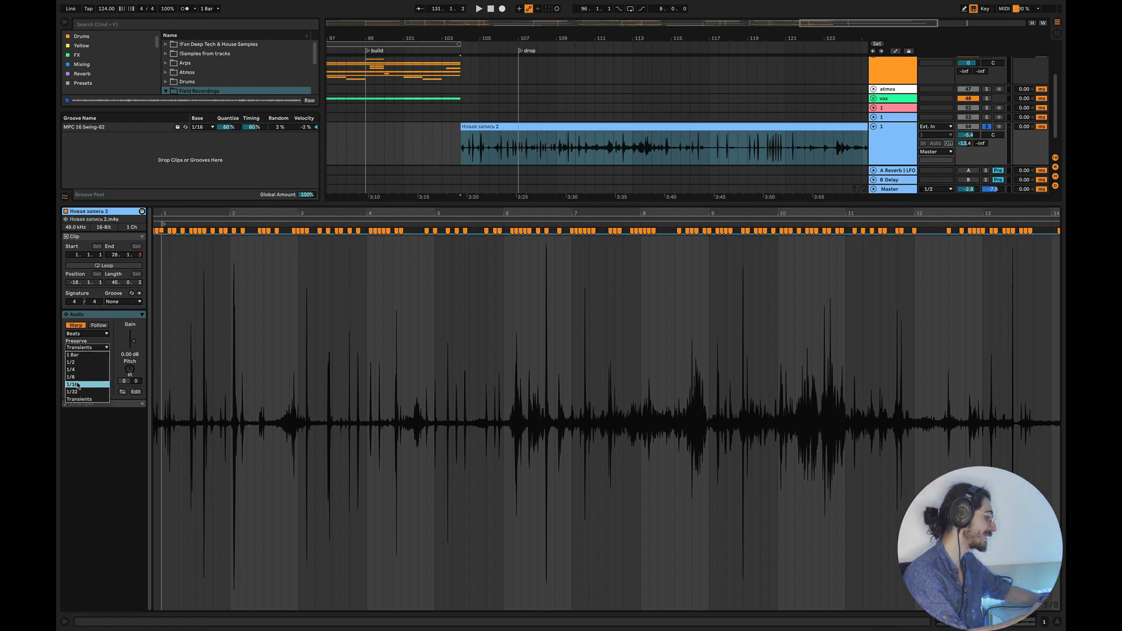
click(78, 384)
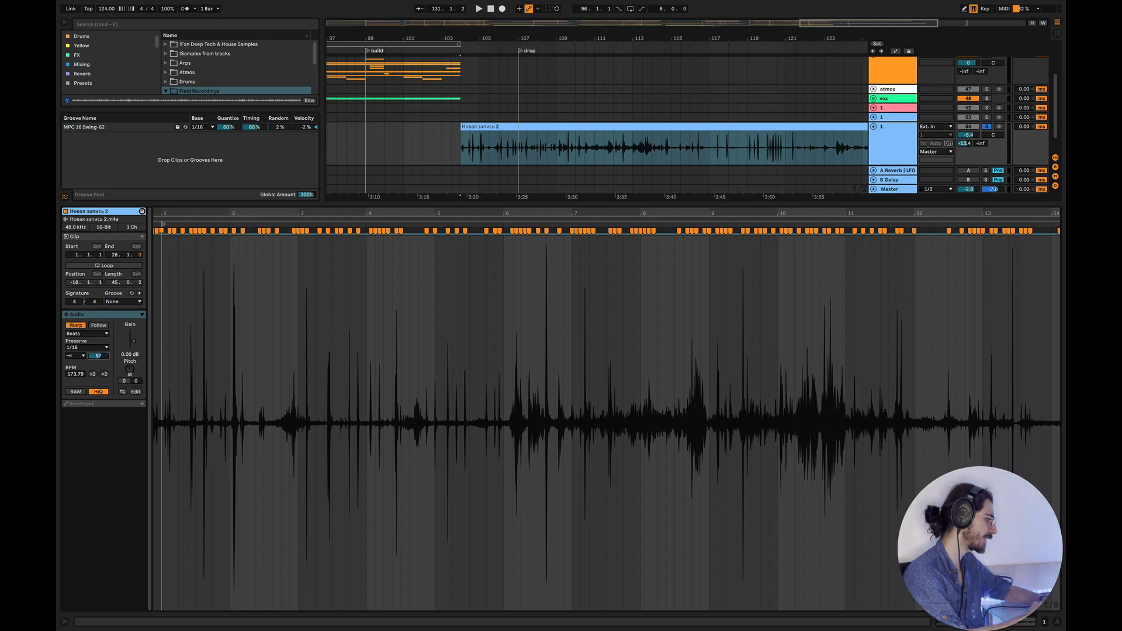
scroll(213, 370, up, 5)
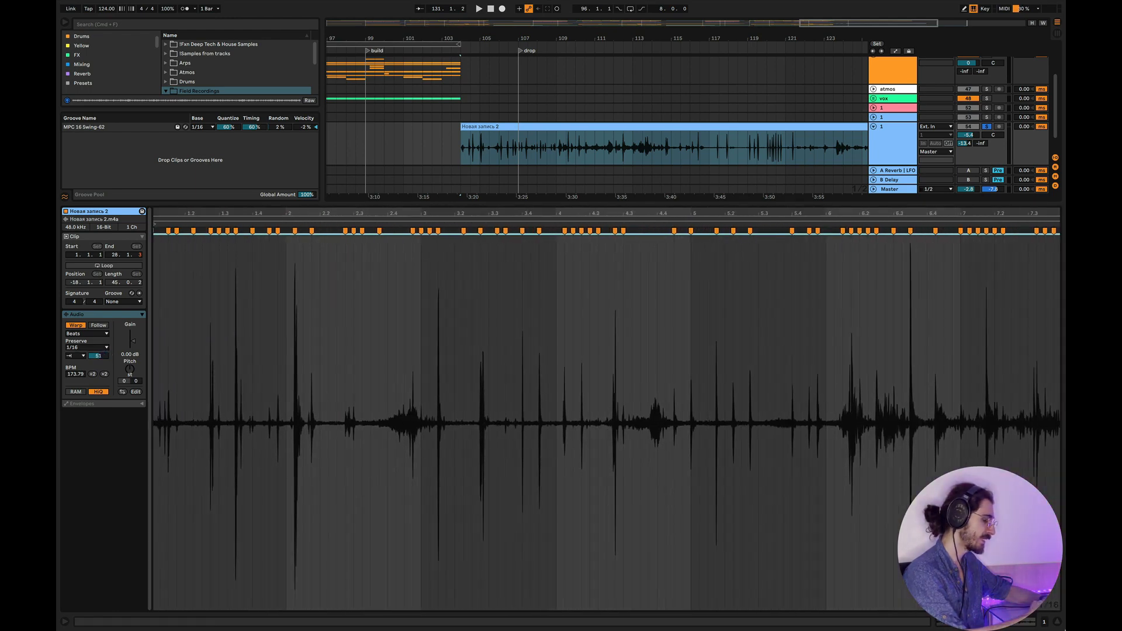
click(1058, 623)
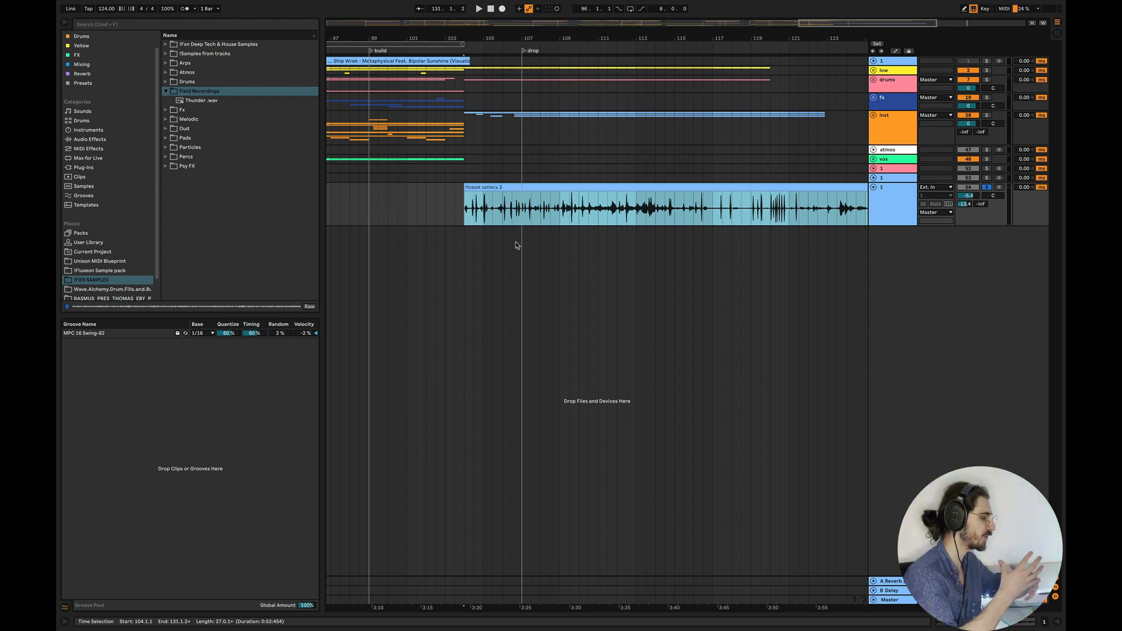
Play the quantized recording from 104.1.1 with the low and drums groups soloed alongside it
click(987, 71)
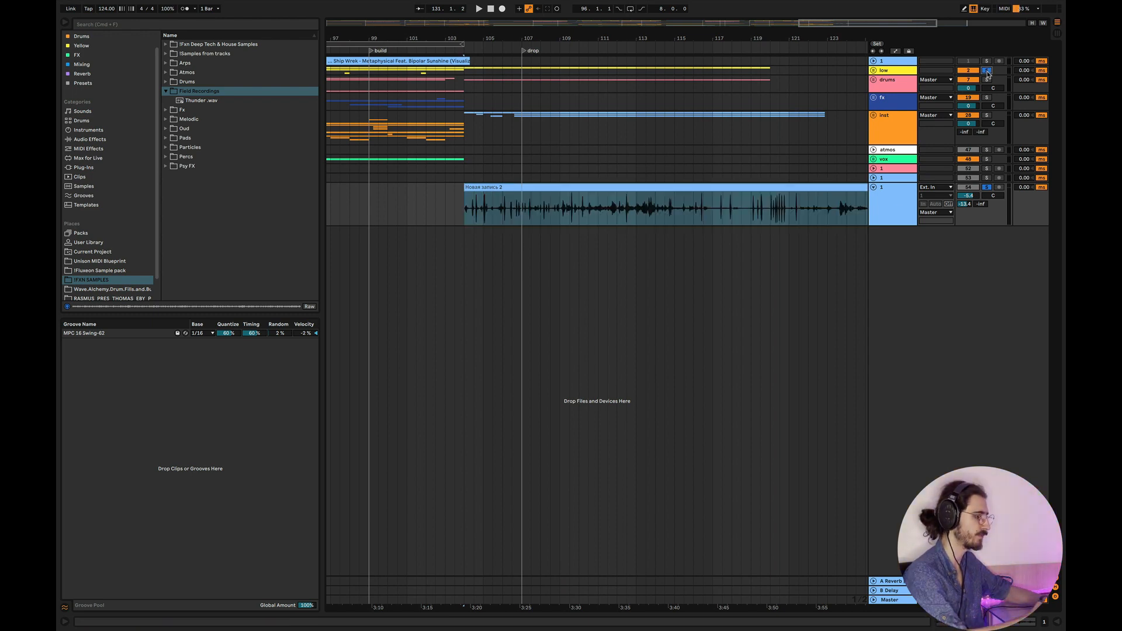
key(space)
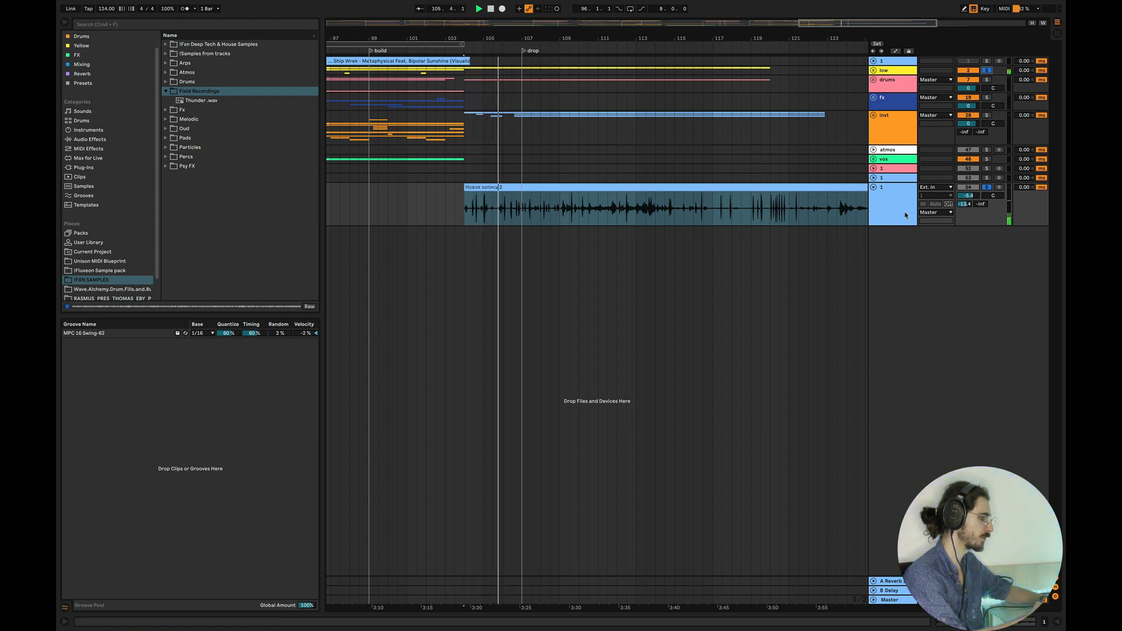
click(987, 80)
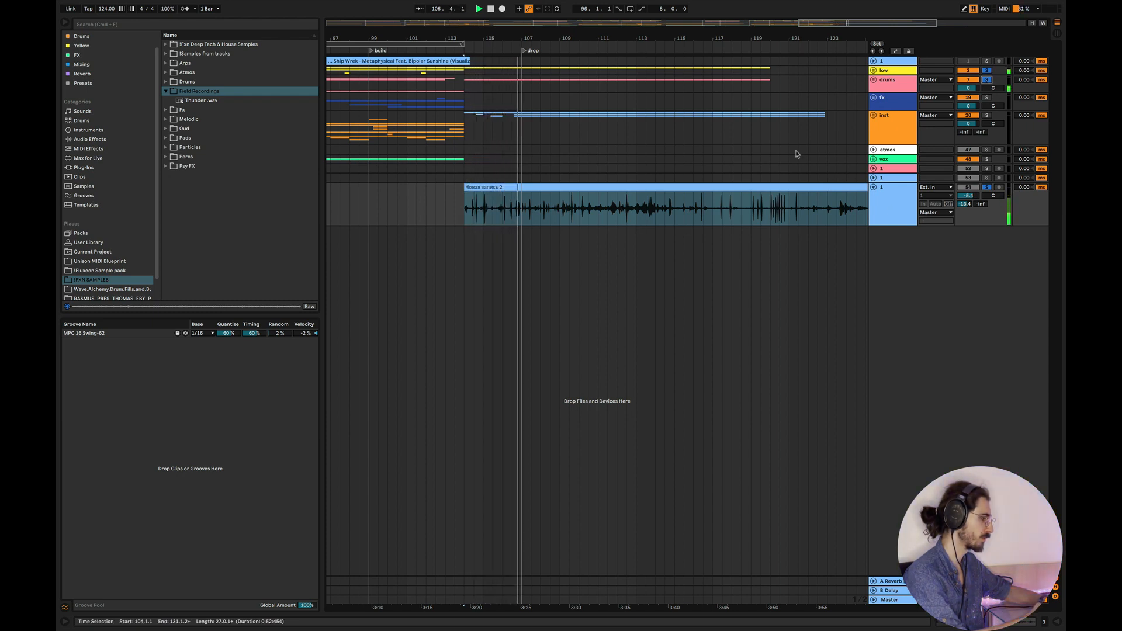
Add an Auto Filter to the recording's track and set it to high-pass at 207 Hz with 27% resonance
double_click(888, 204)
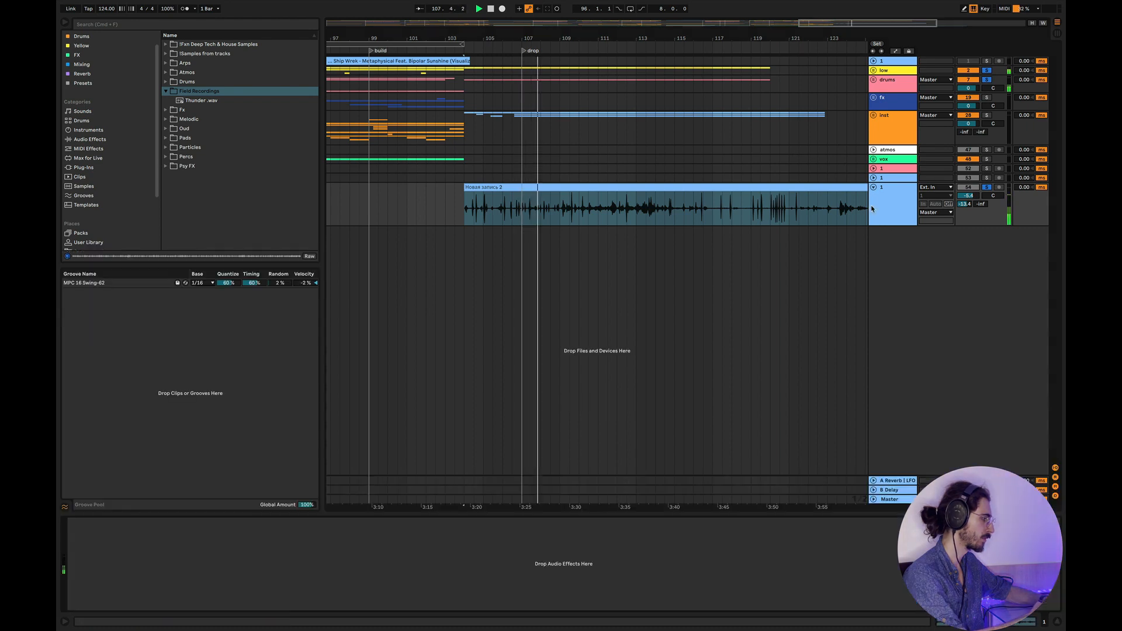
key(space)
click(83, 66)
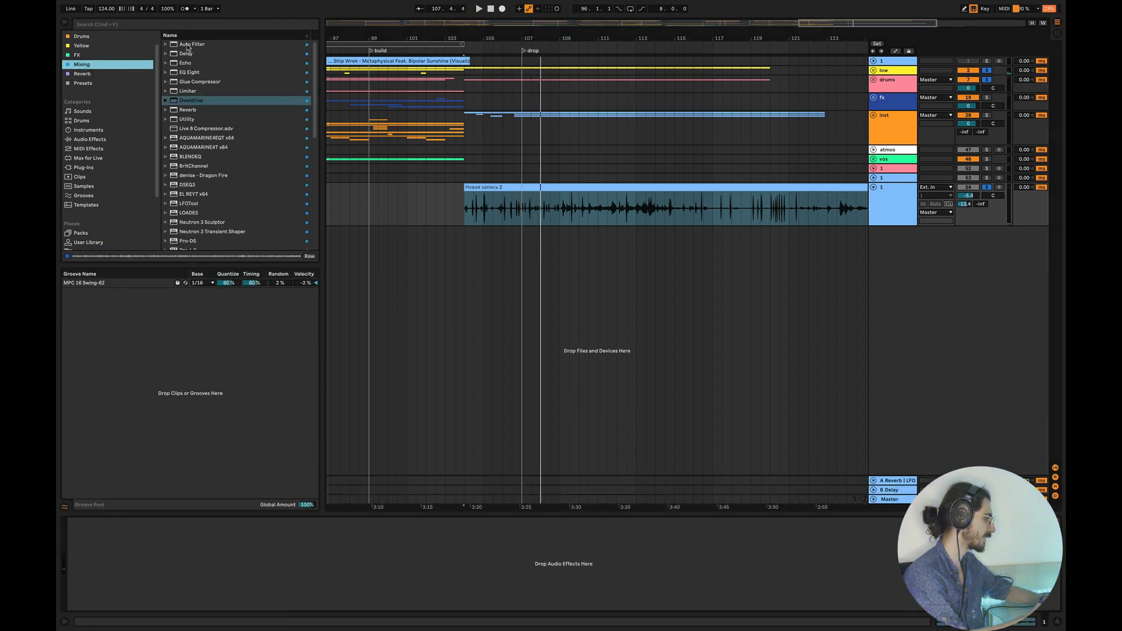
click(188, 46)
key(Return)
click(115, 587)
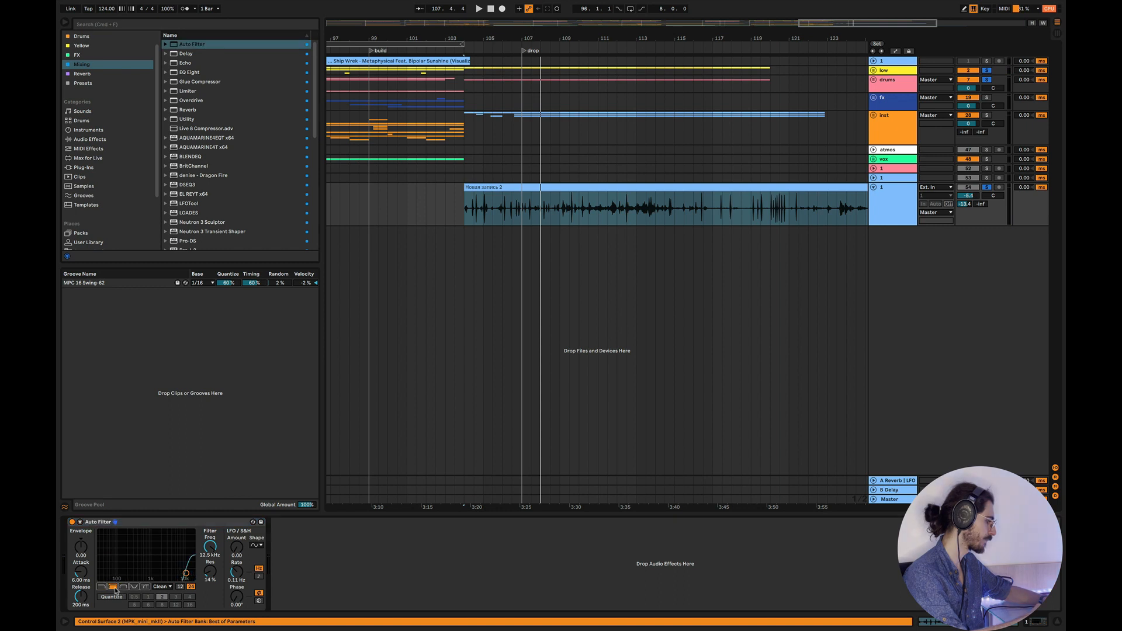
key(space)
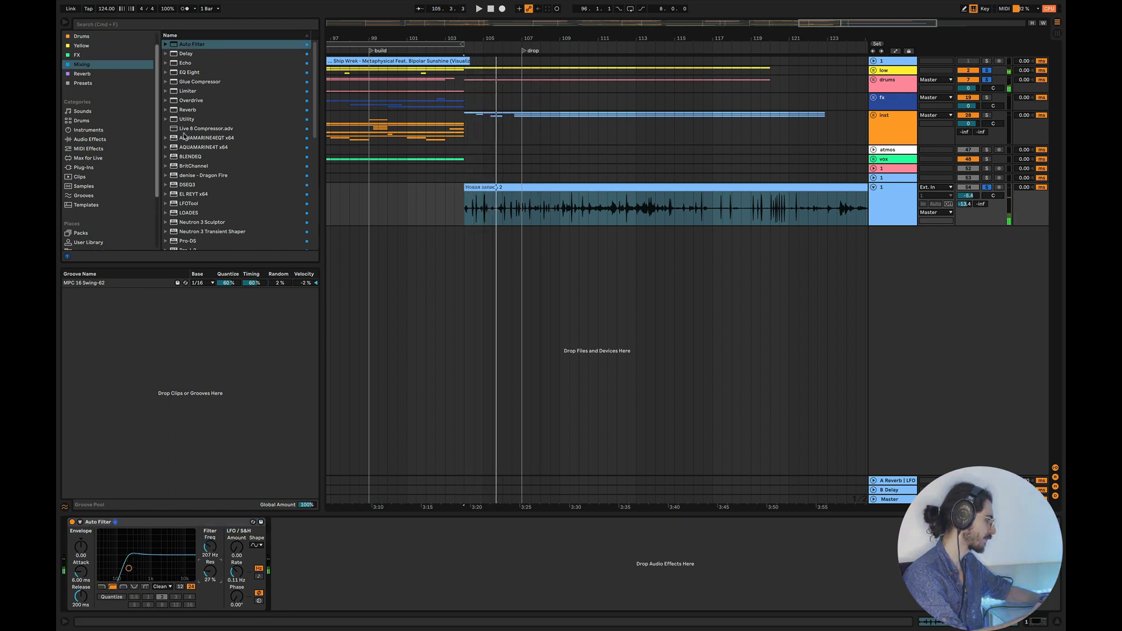
Add StandardCLIP after the Auto Filter and lower its clip level to -17.00 dB
scroll(220, 178, down, 7)
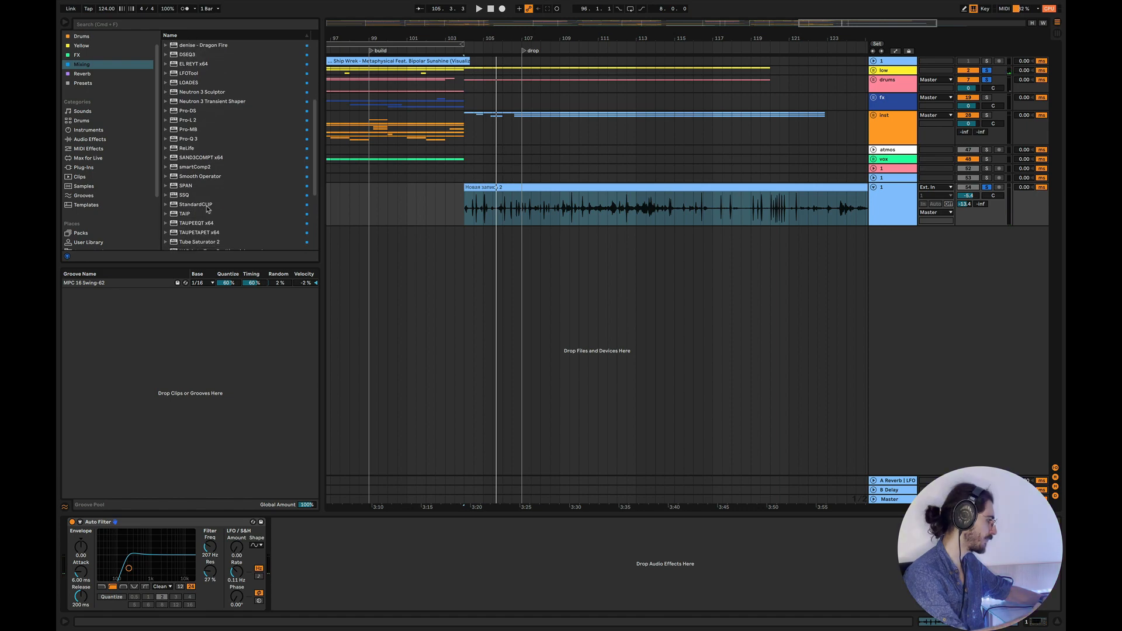
drag(310, 548, 310, 548)
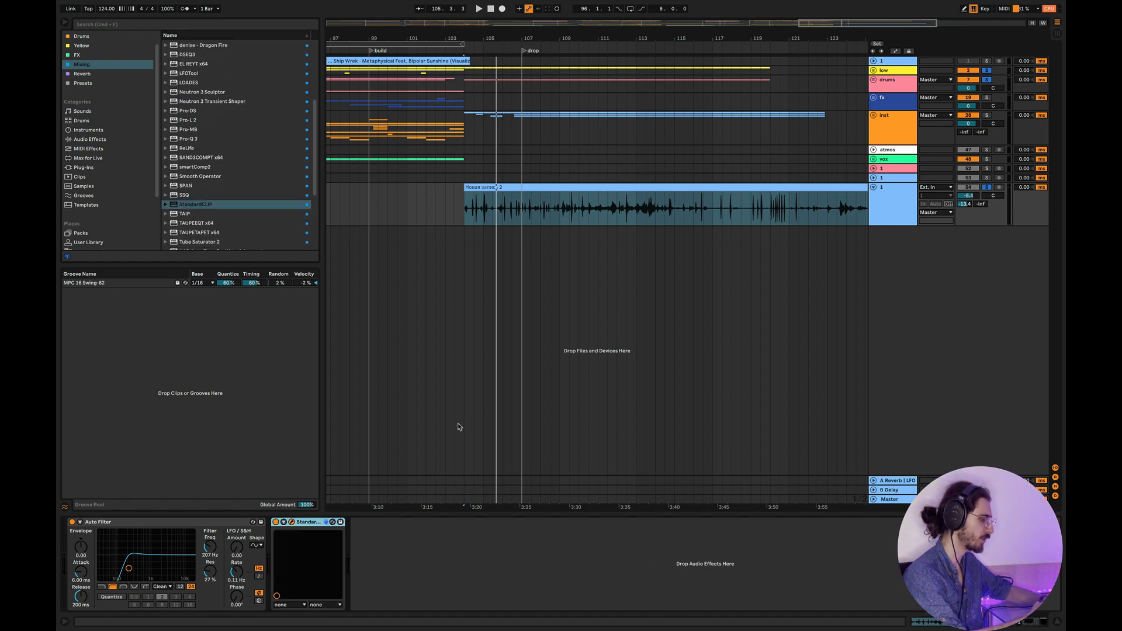
drag(472, 363, 473, 407)
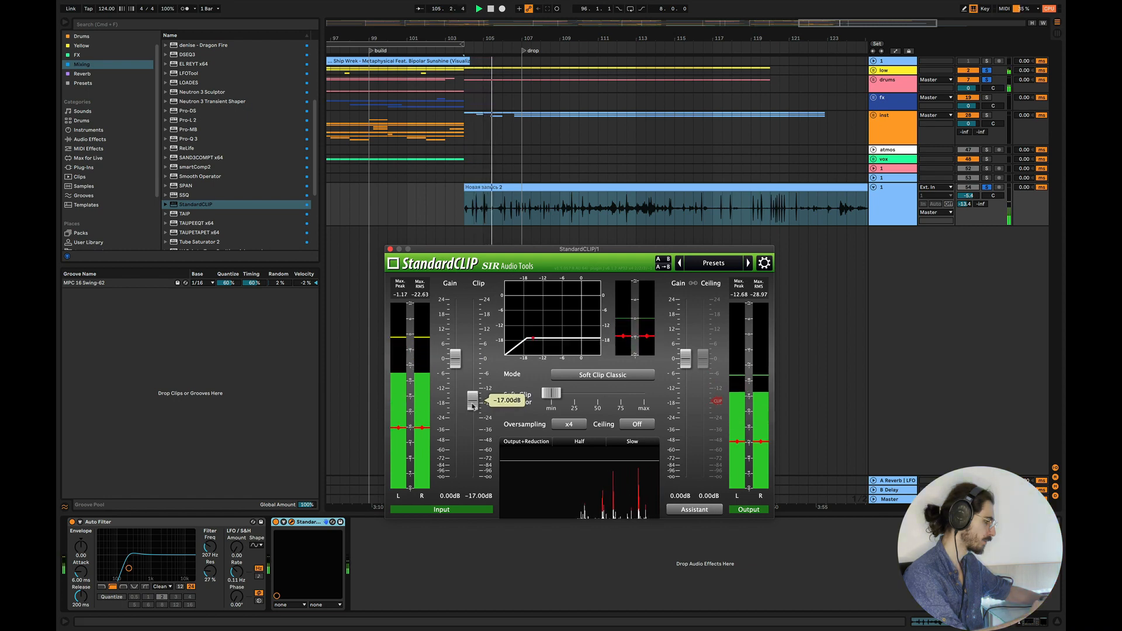
Close StandardCLIP and set the recording track's sends to -21.2 dB for reverb and -23.0 dB for delay during playback
click(389, 249)
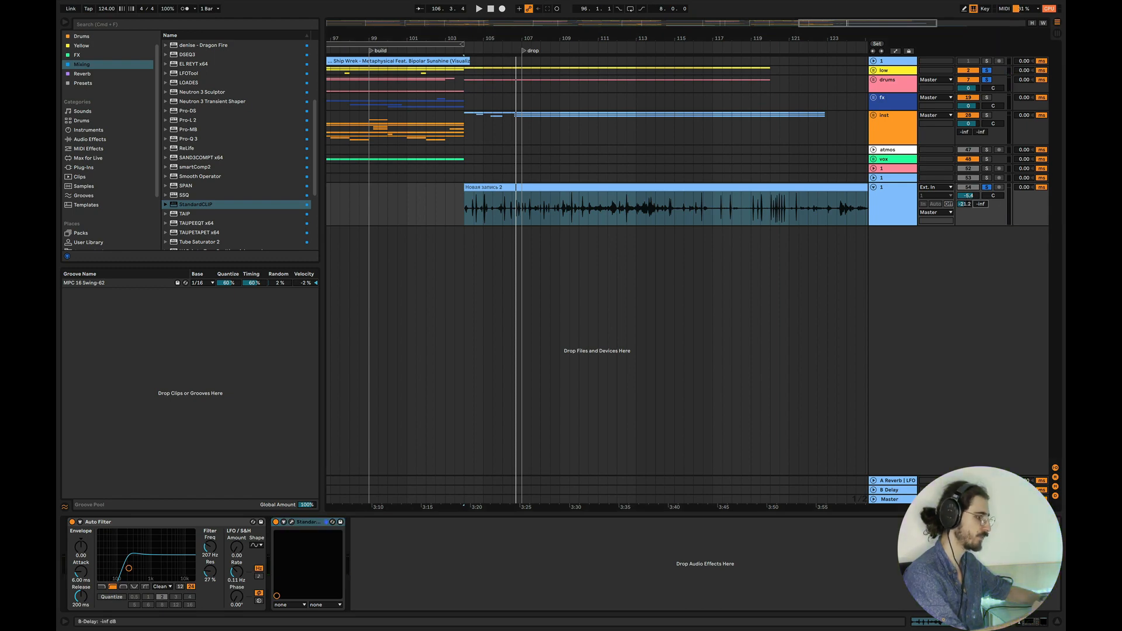
key(space)
mouse_move(981, 204)
mouse_down()
mouse_move(980, 186)
mouse_move(980, 204)
mouse_up()
Open the recording's clip view, adjust the clip's pitch during playback, and hide the detail view again
double_click(546, 188)
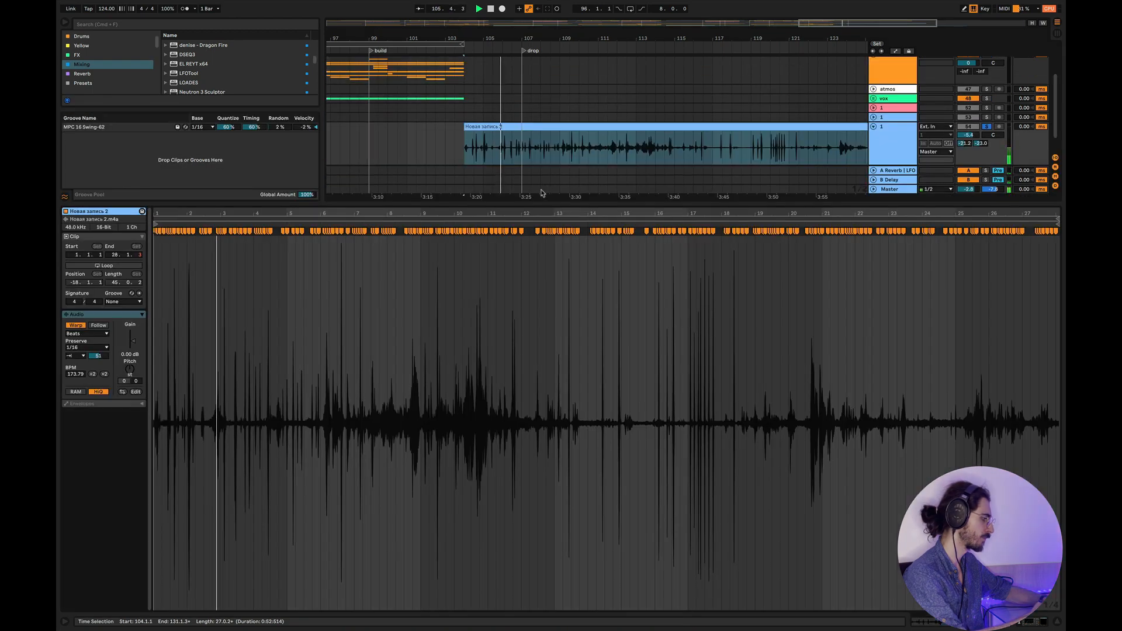
scroll(220, 314, up, 3)
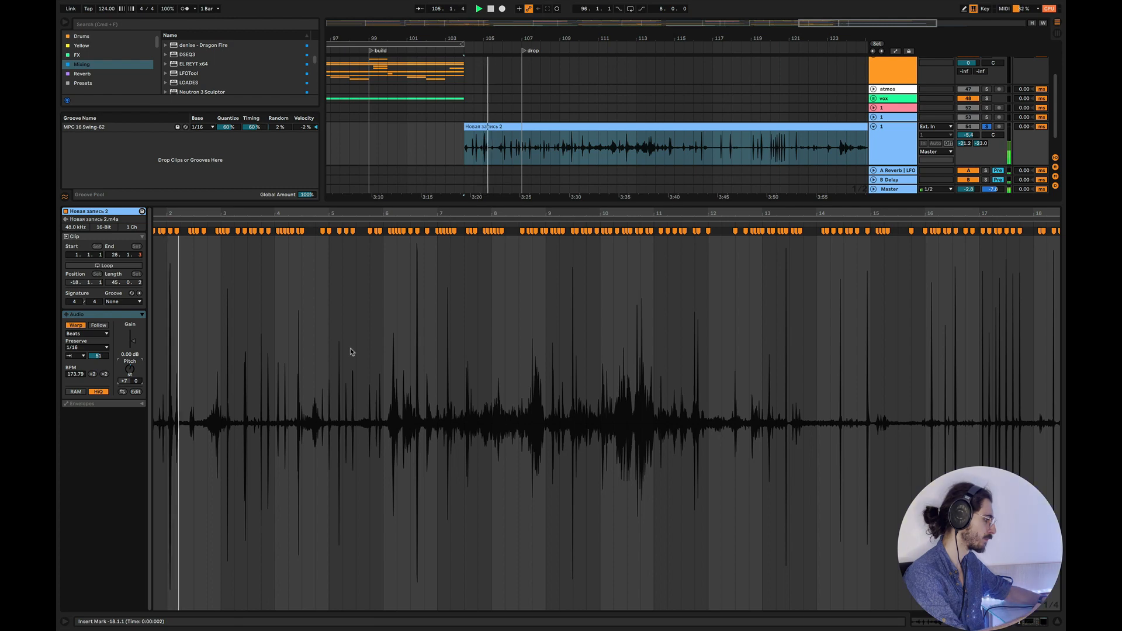
key(super+alt+l)
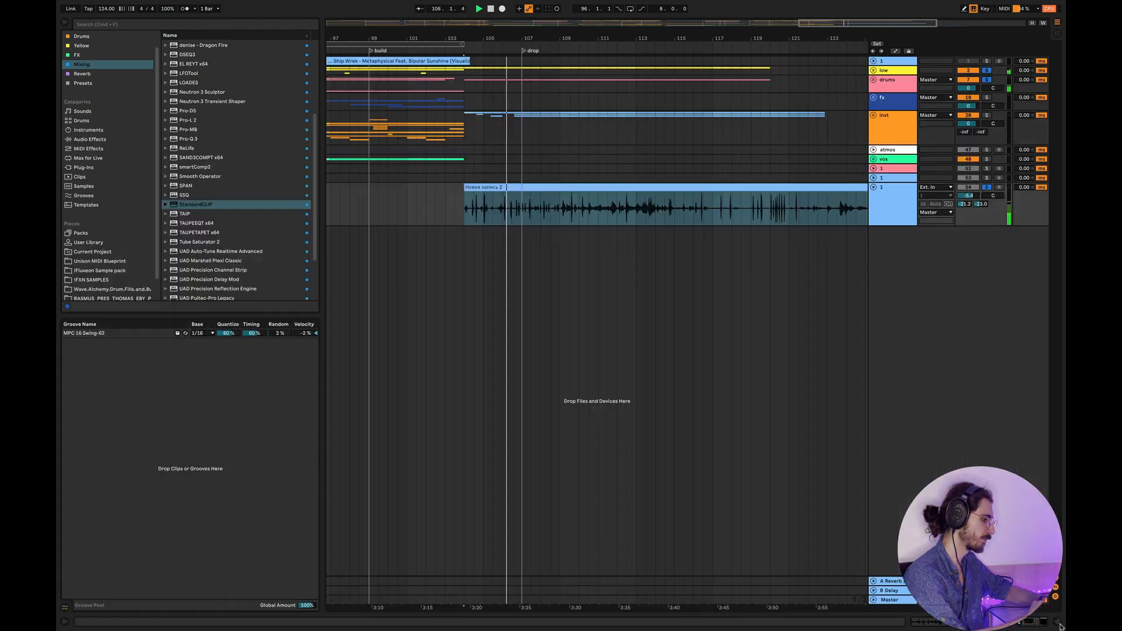
key(space)
Move the recording clip so it starts at about 105.3.1 and start playback from 105.1.1
scroll(473, 234, up, 5)
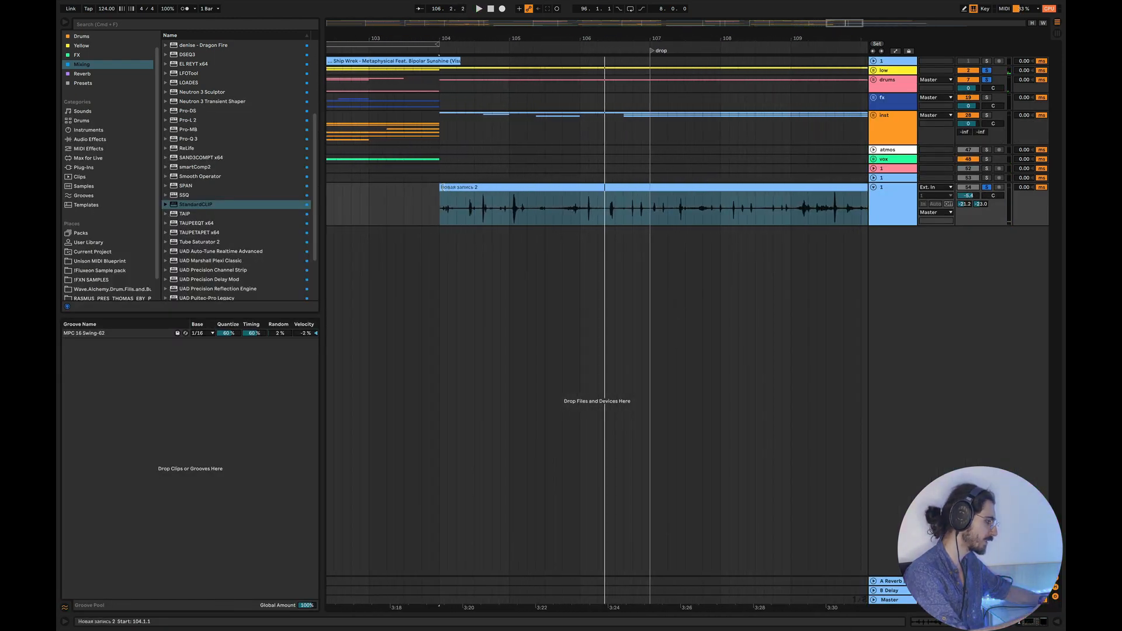
drag(441, 189, 536, 188)
click(532, 193)
key(space)
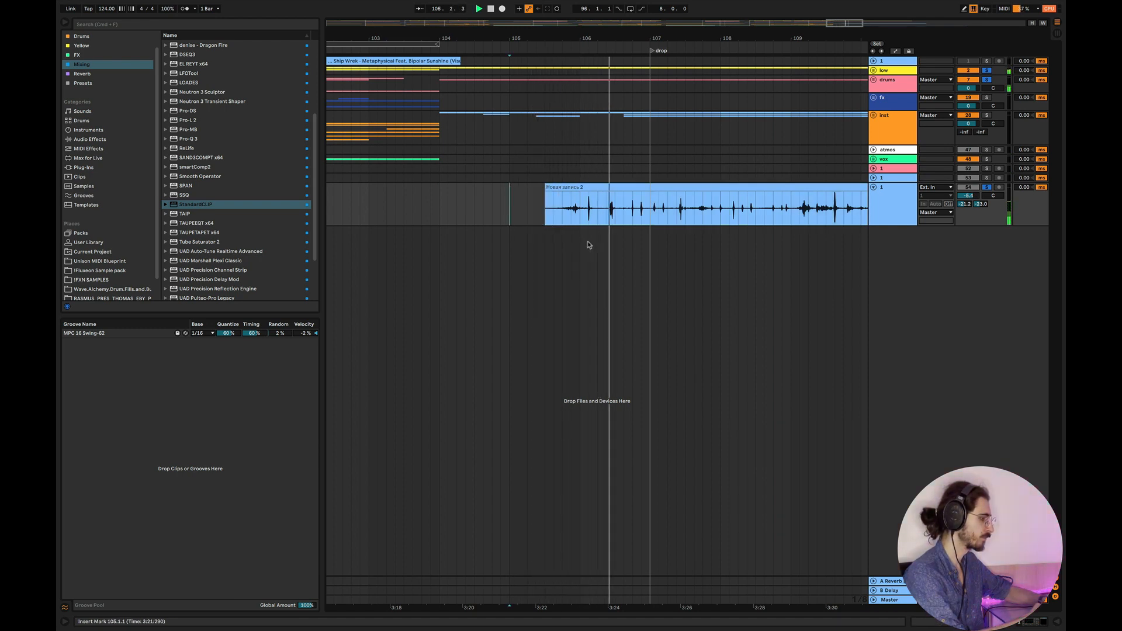
Listen to the shifted recording against the drop, restarting playback from 109.1.1
scroll(606, 241, right, 3)
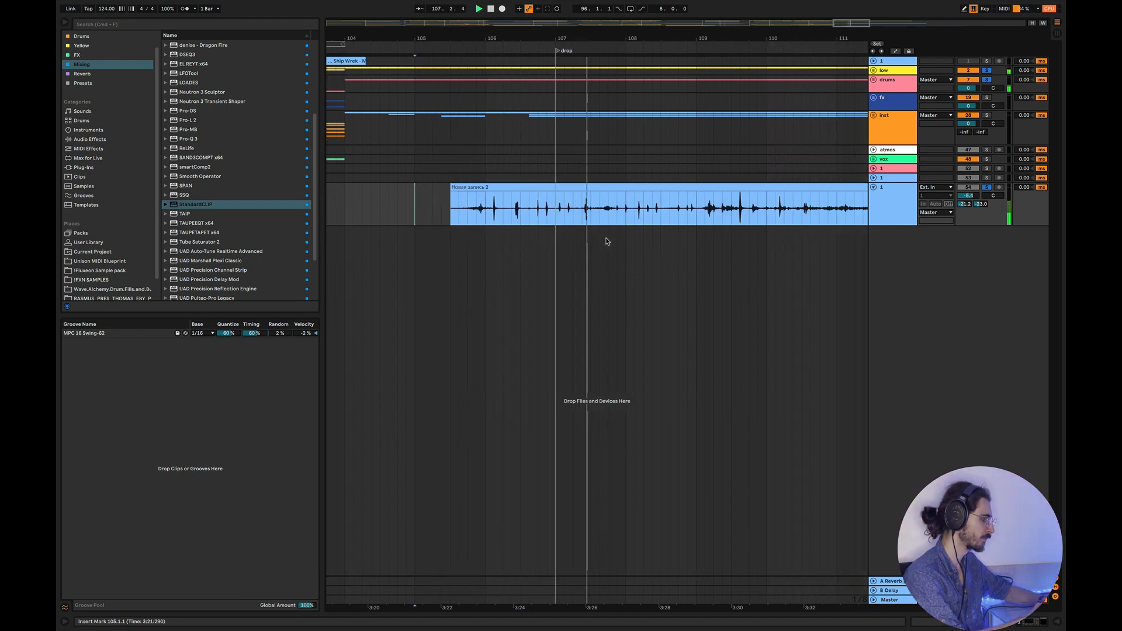
scroll(606, 241, right, 5)
scroll(606, 241, down, 5)
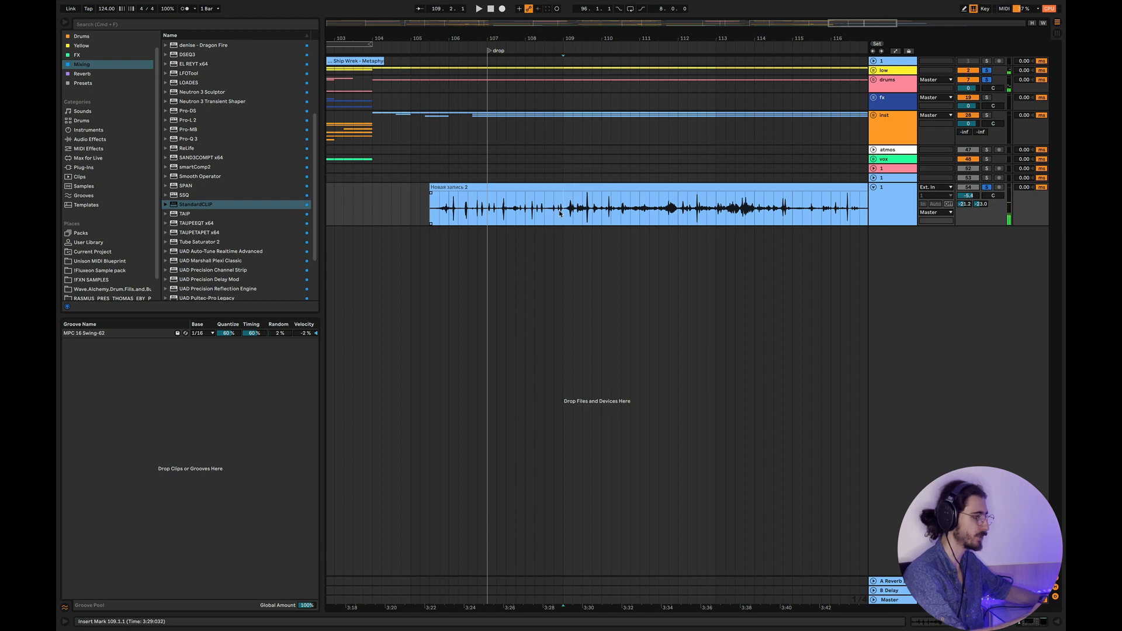
key(space)
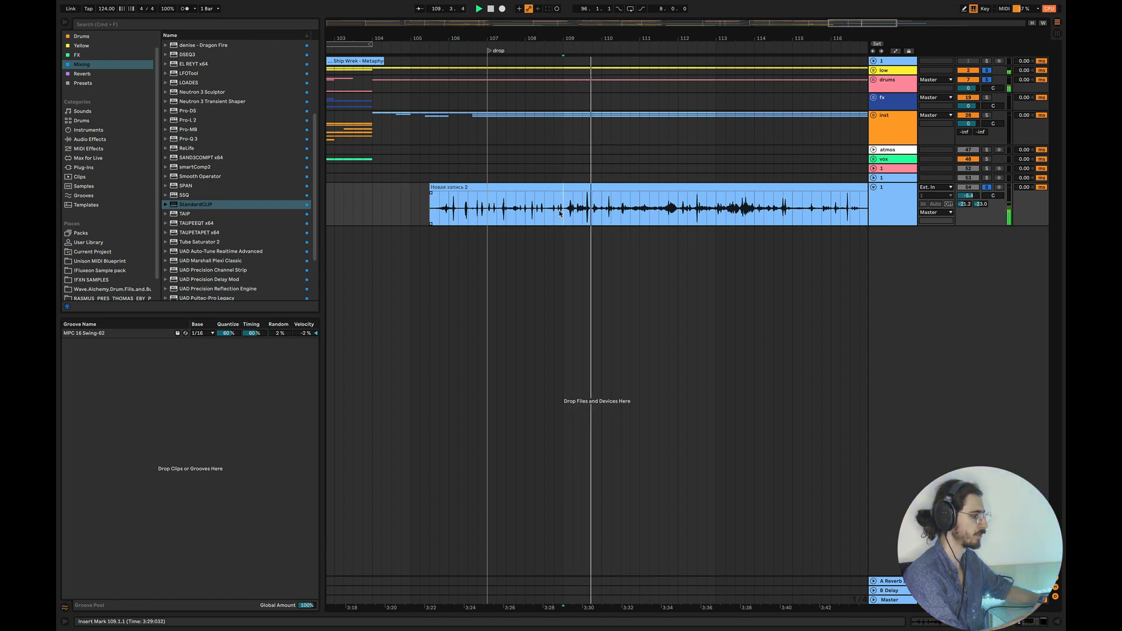
key(space)
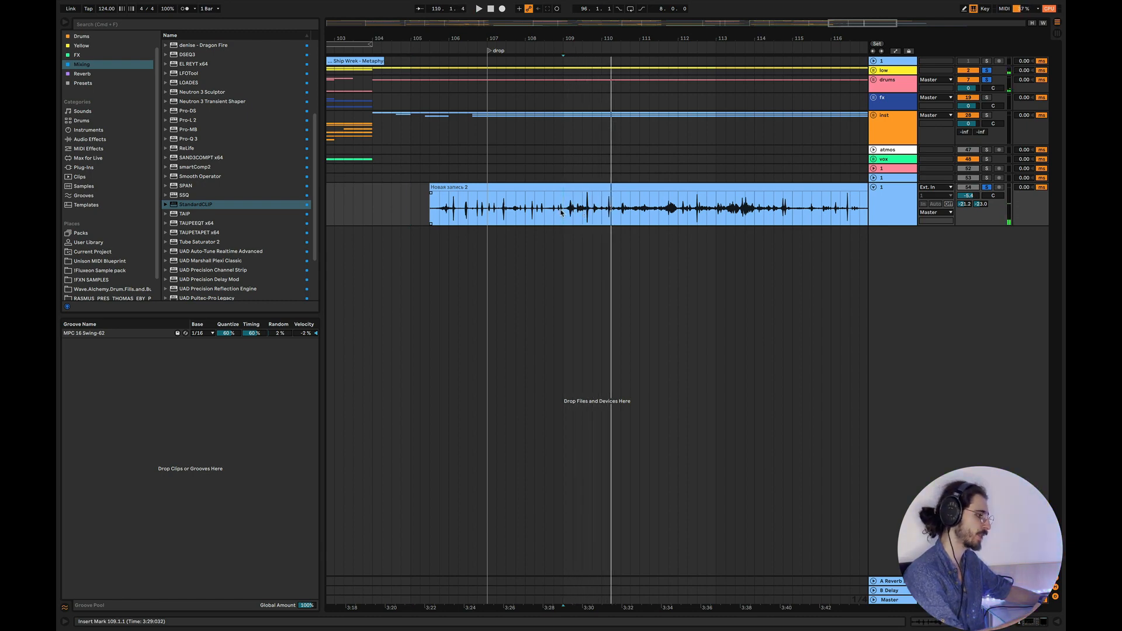
key(space)
Repeat the recording's one-bar section at 109.1.1 over the following bars by duplicating it several times
drag(562, 212, 598, 183)
key(super+d)
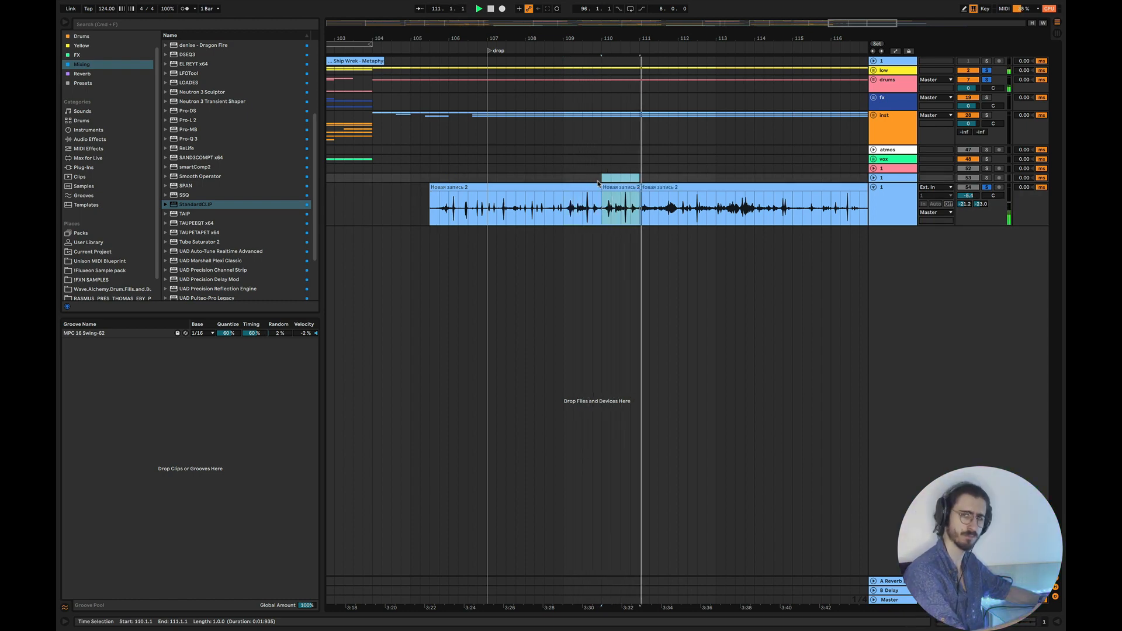
key(super+d)
key(super+d)
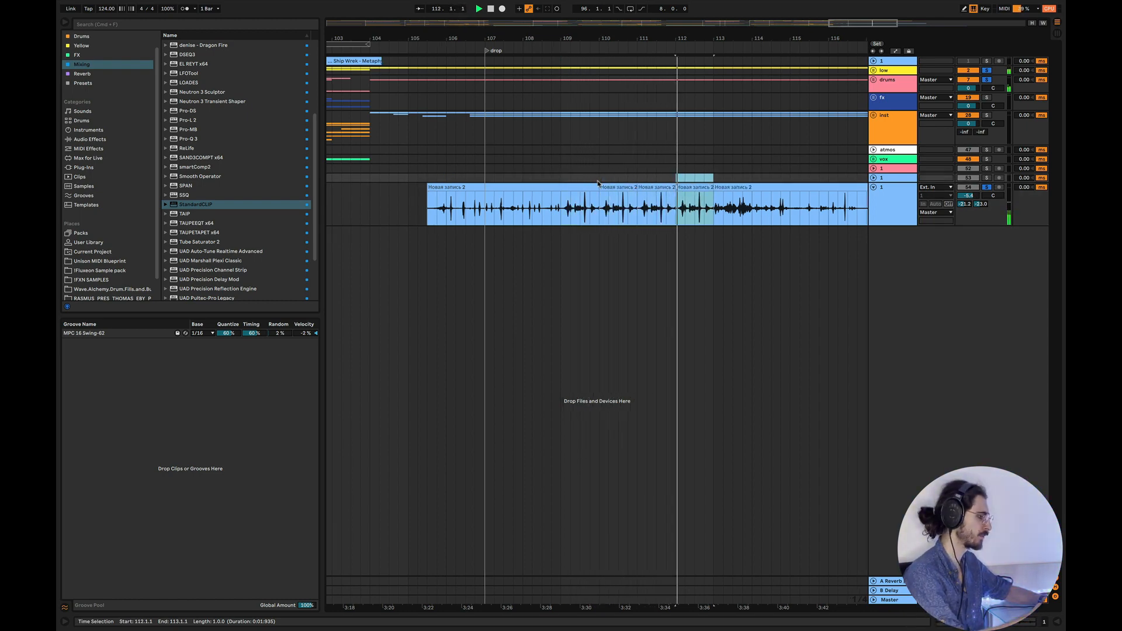
key(super+d)
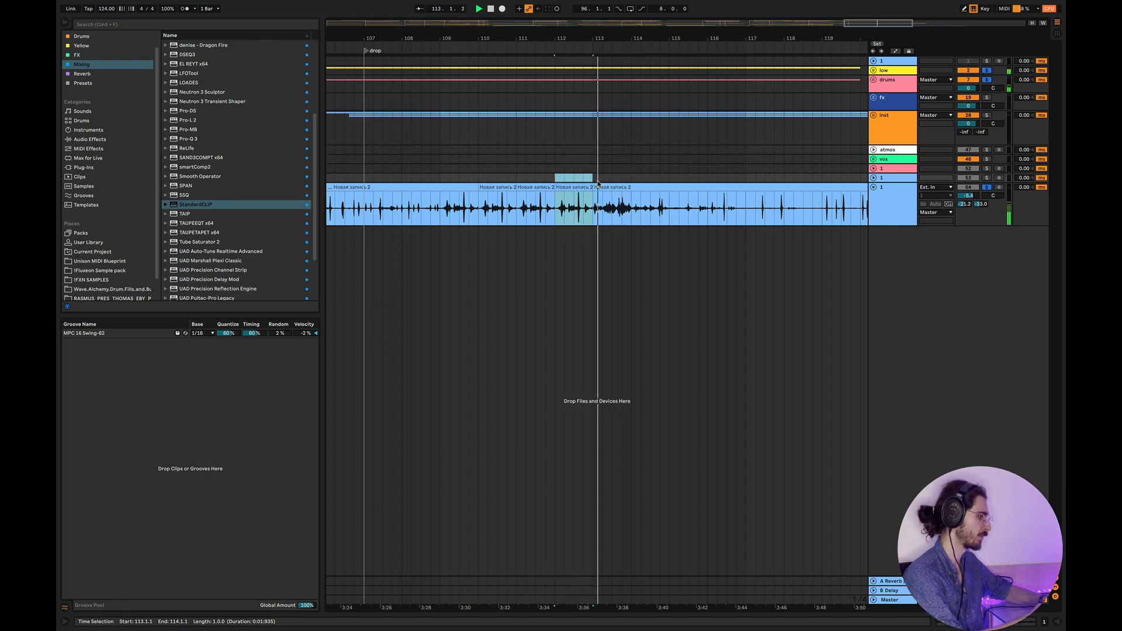
key(super+d)
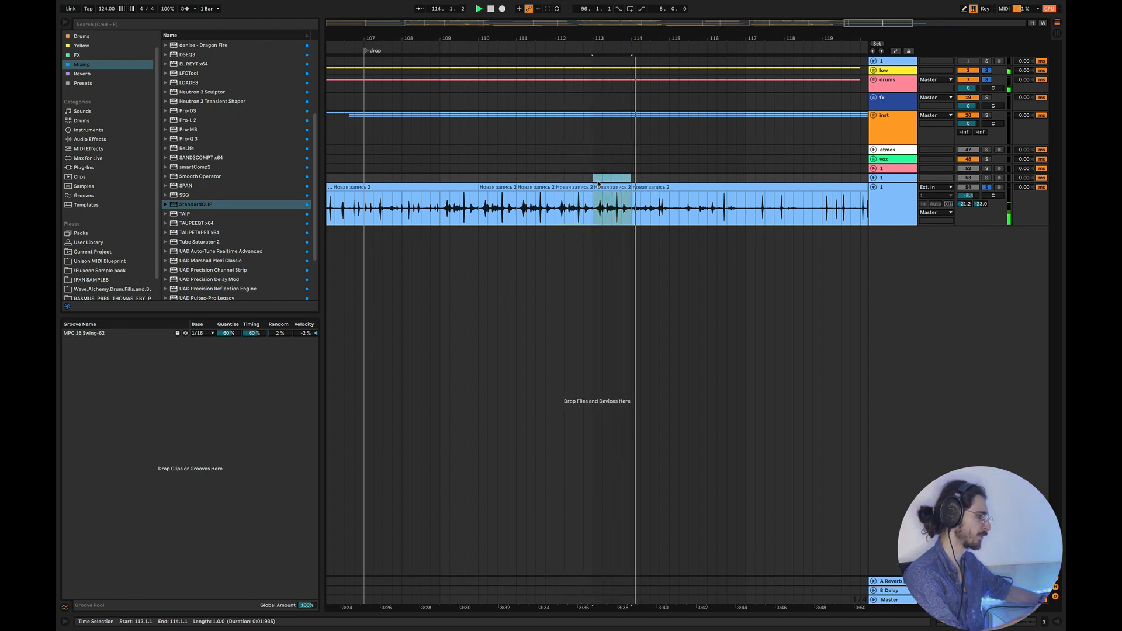
key(super+d)
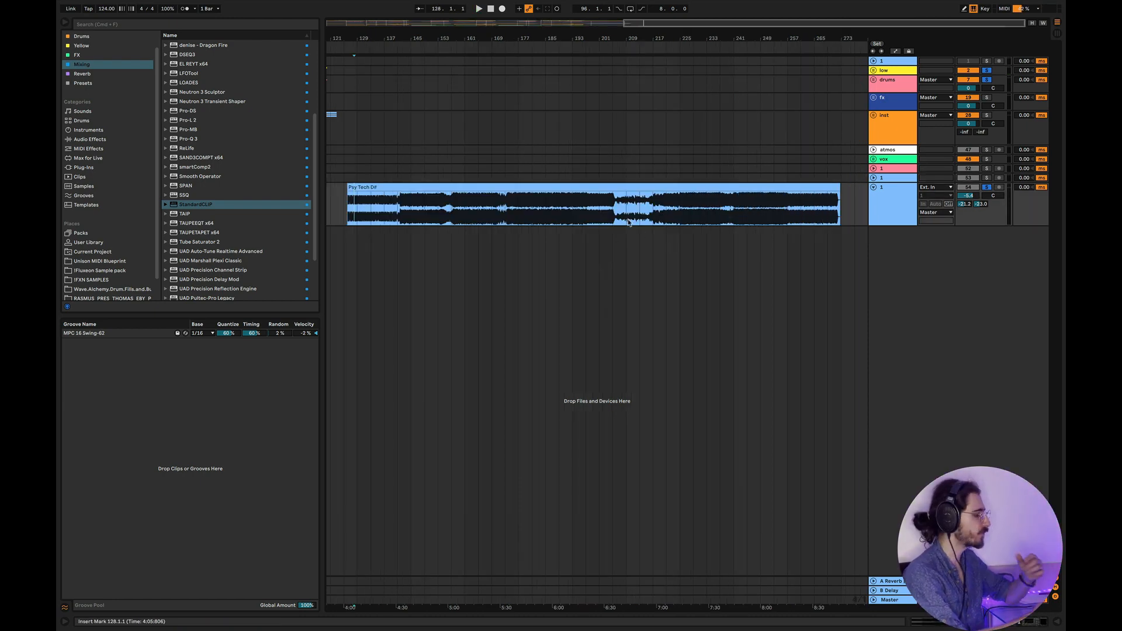
Play the Psy Tech D# clip from 206.1.1 and lower its track volume slightly
scroll(639, 216, up, 5)
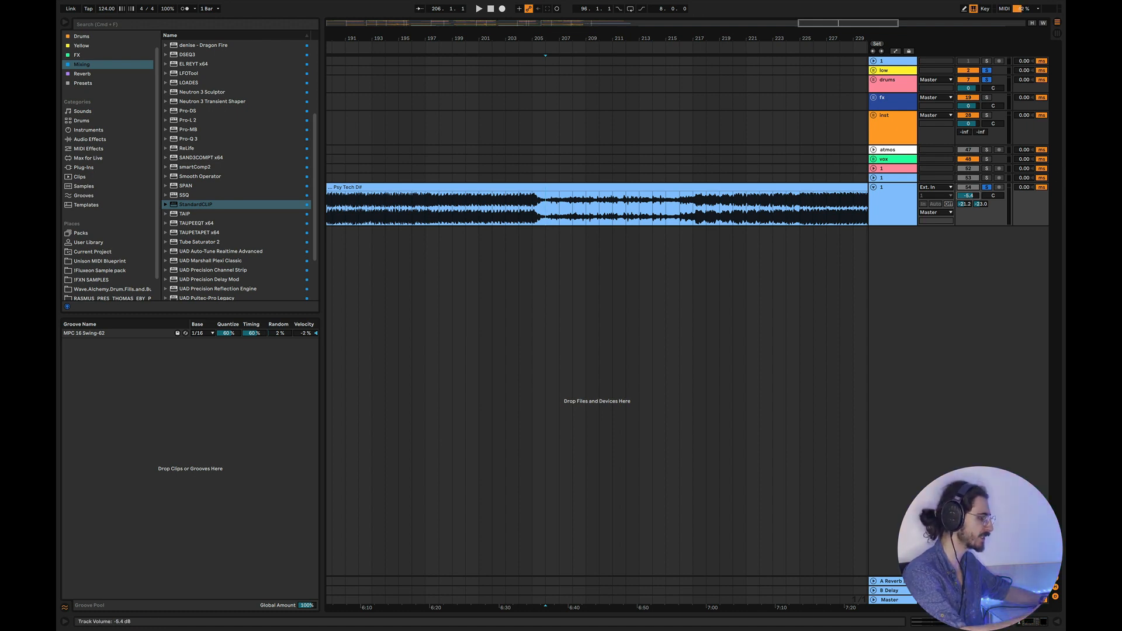
key(space)
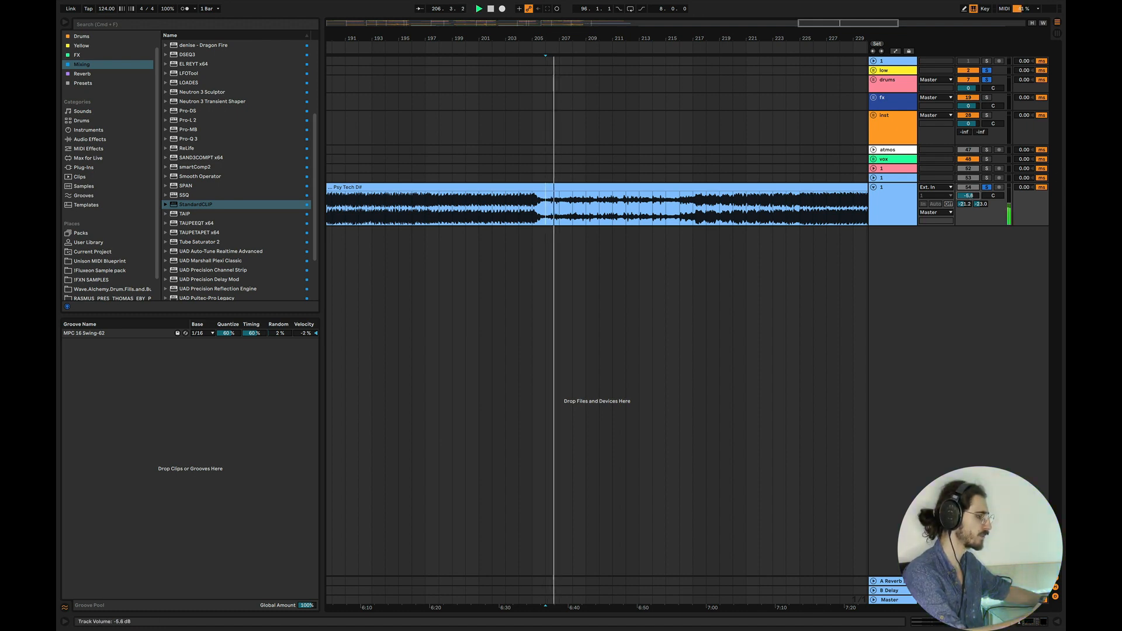
drag(968, 195, 968, 193)
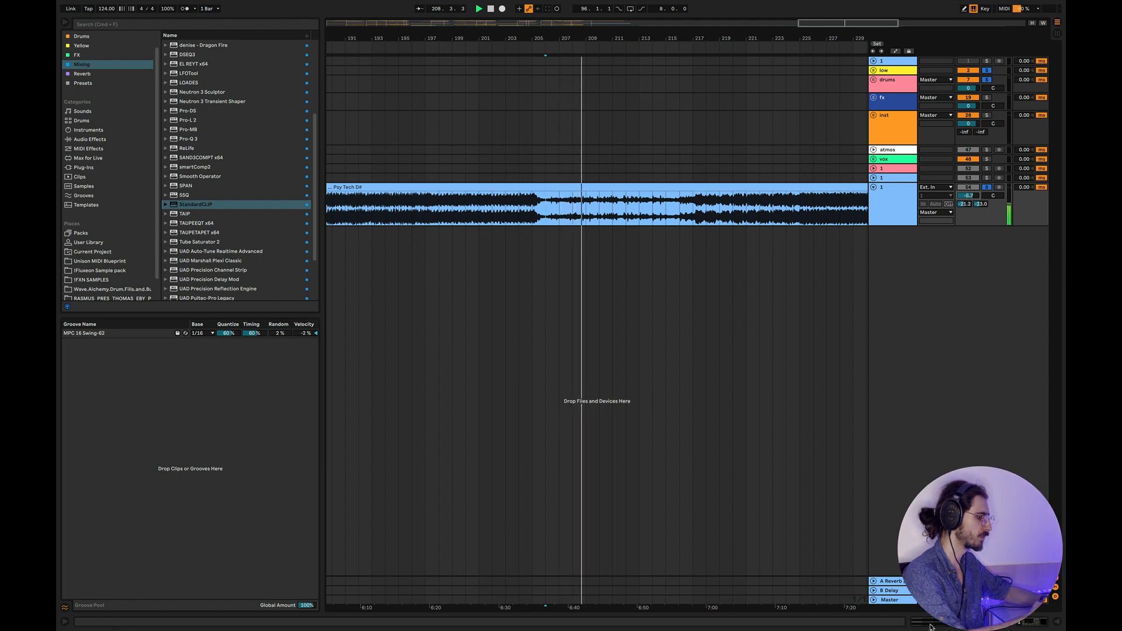
Display the Master track's effect chain during playback, and return to the Psy Tech D# track's devices
double_click(900, 600)
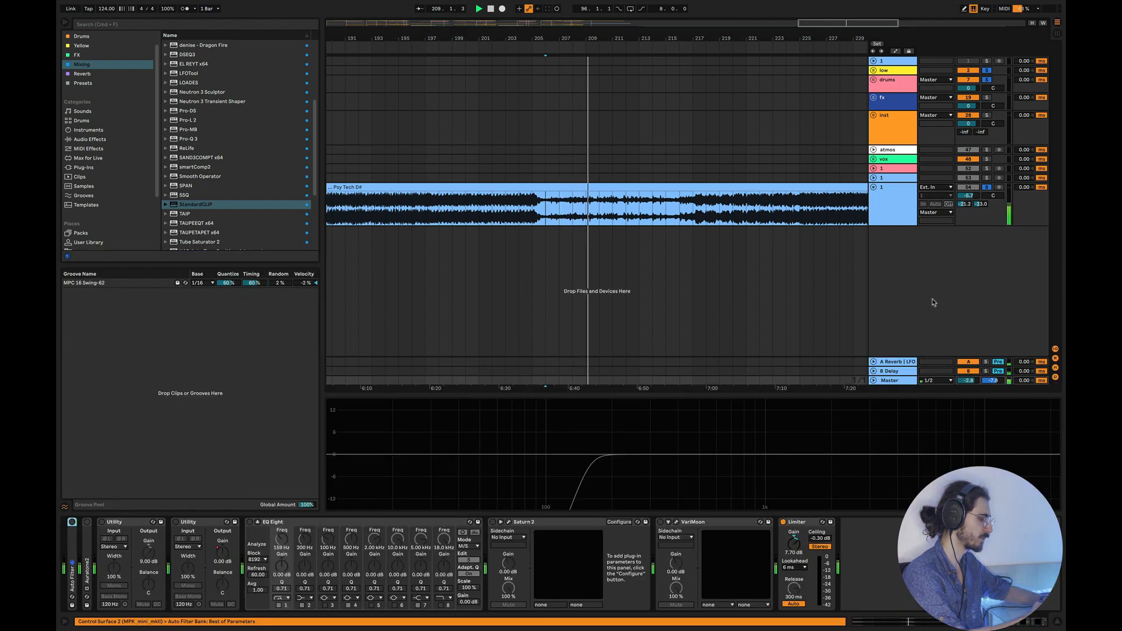
click(894, 208)
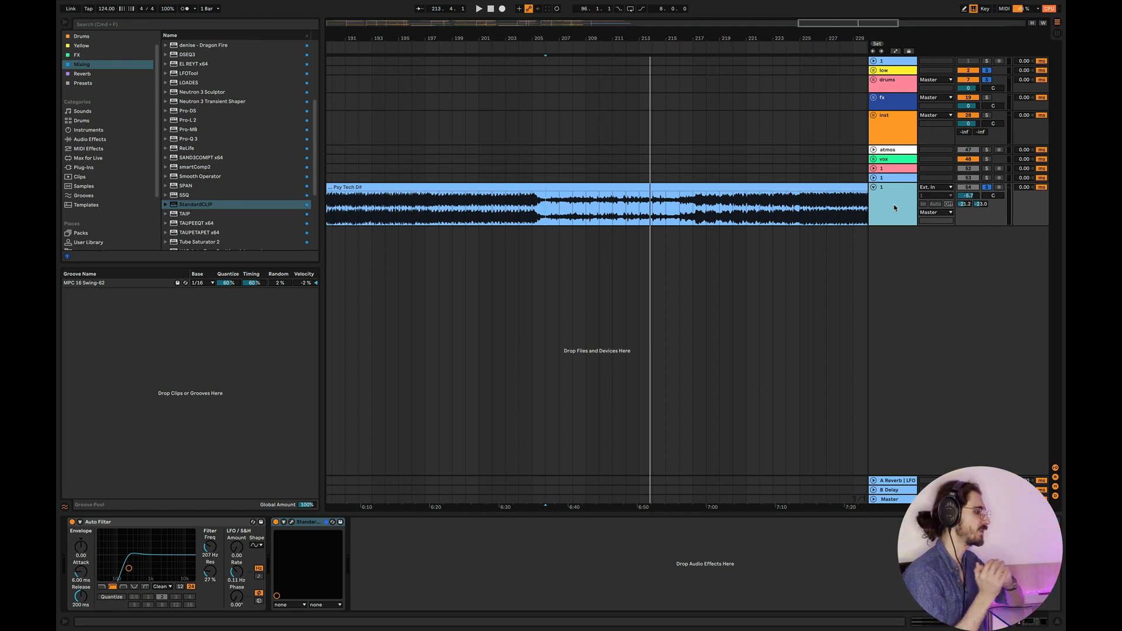
scroll(796, 213, down, 5)
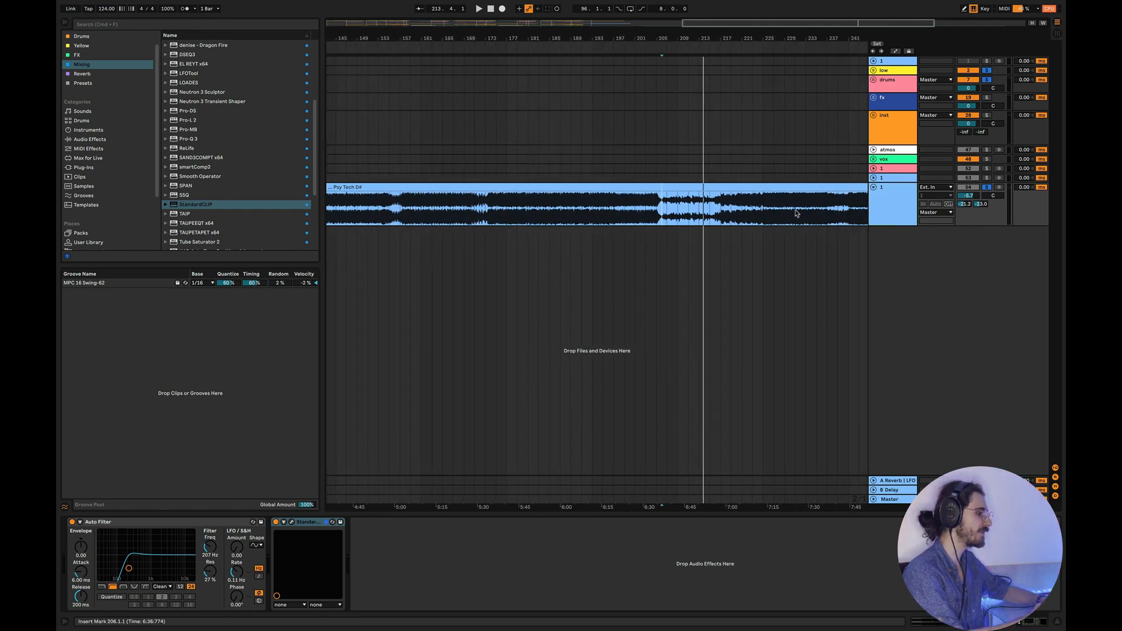
scroll(795, 213, right, 1)
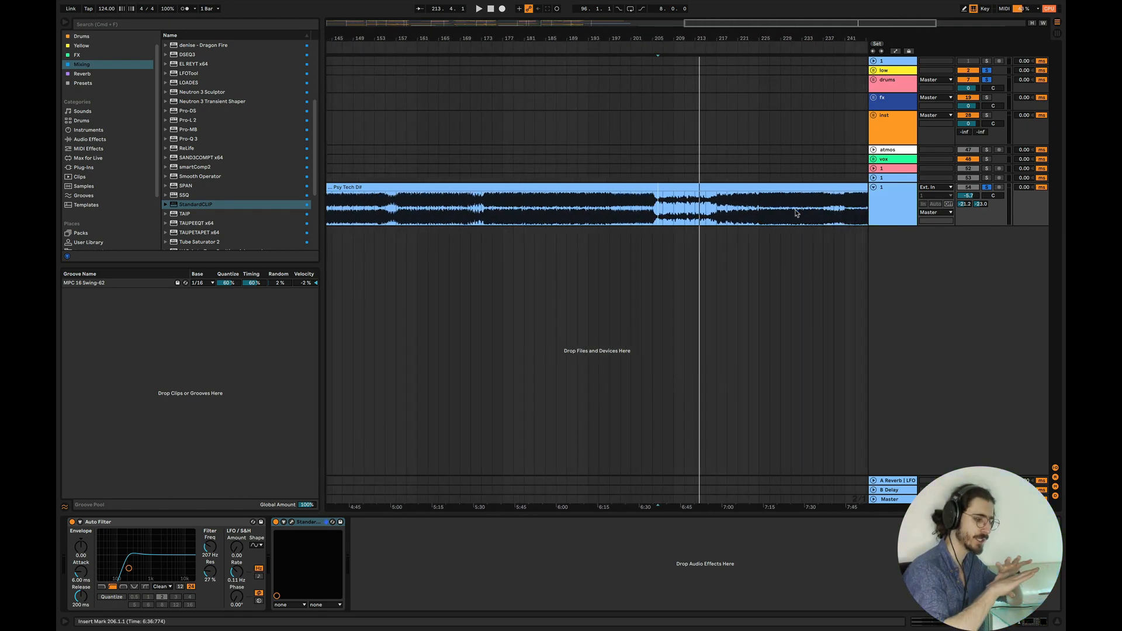
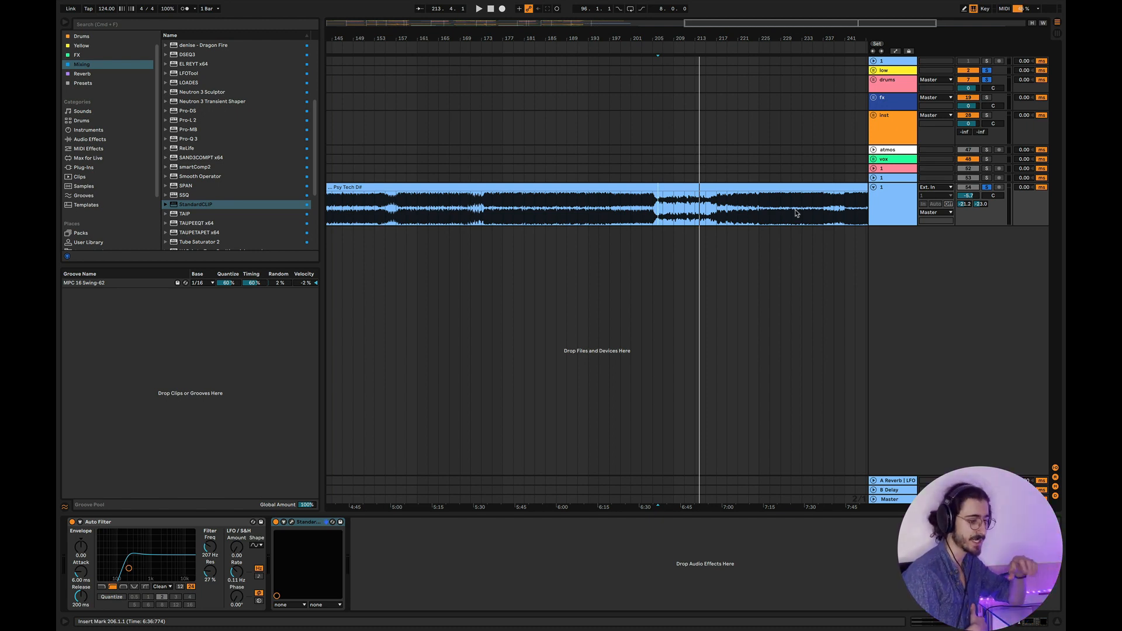
Check the technique list in the Keynote presentation, return to Ableton Live and play the KSHMR_Ethnic_Drum_Loop_14_105 clip
key(super+Tab)
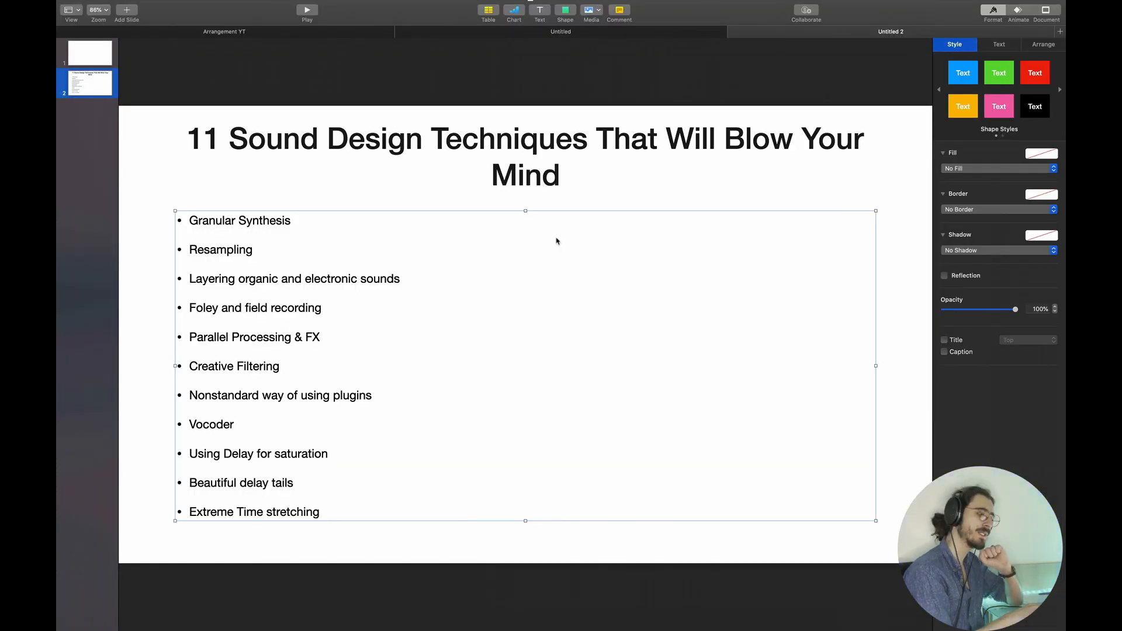
key(ctrl+Right)
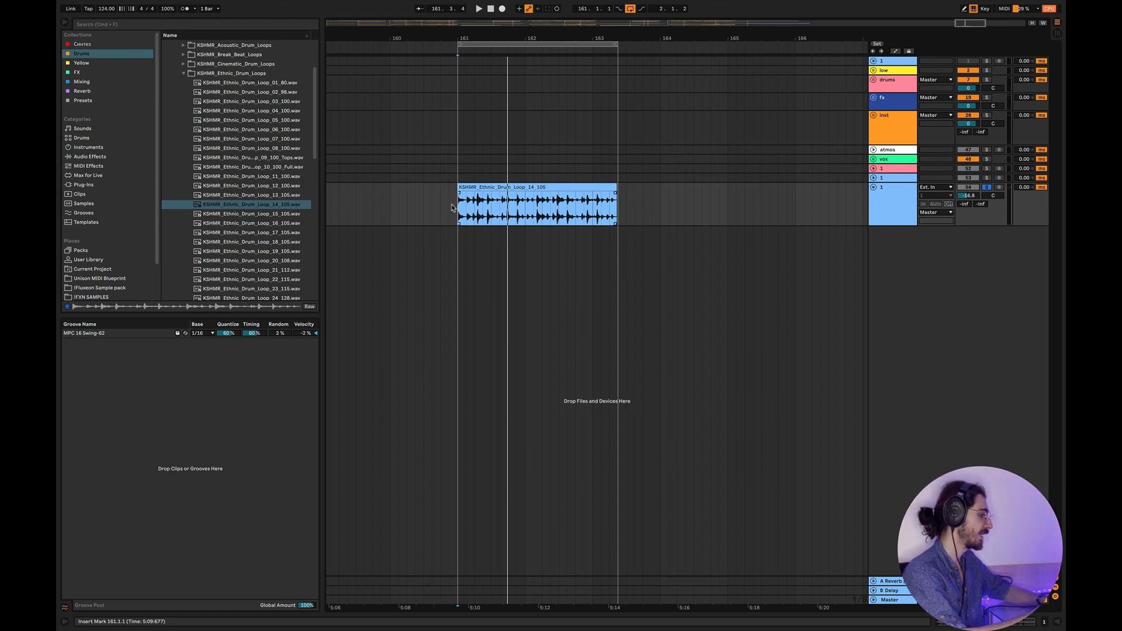
key(space)
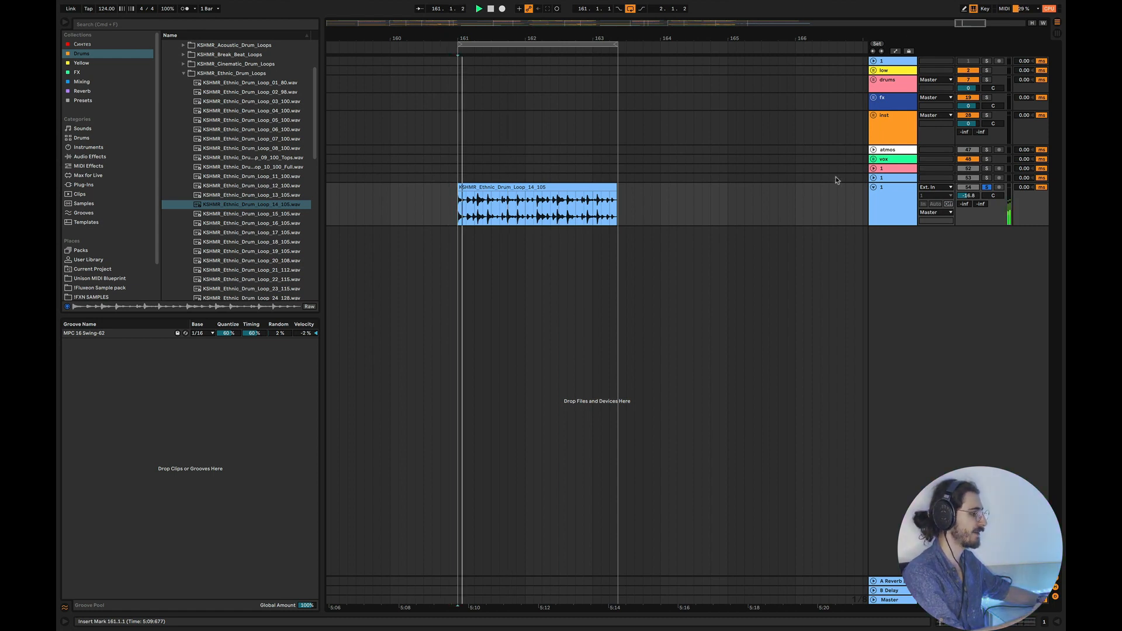
Add iZotope Trash 2 from the FX collection to the drum loop's track and group it into an Audio Effect Rack
double_click(885, 201)
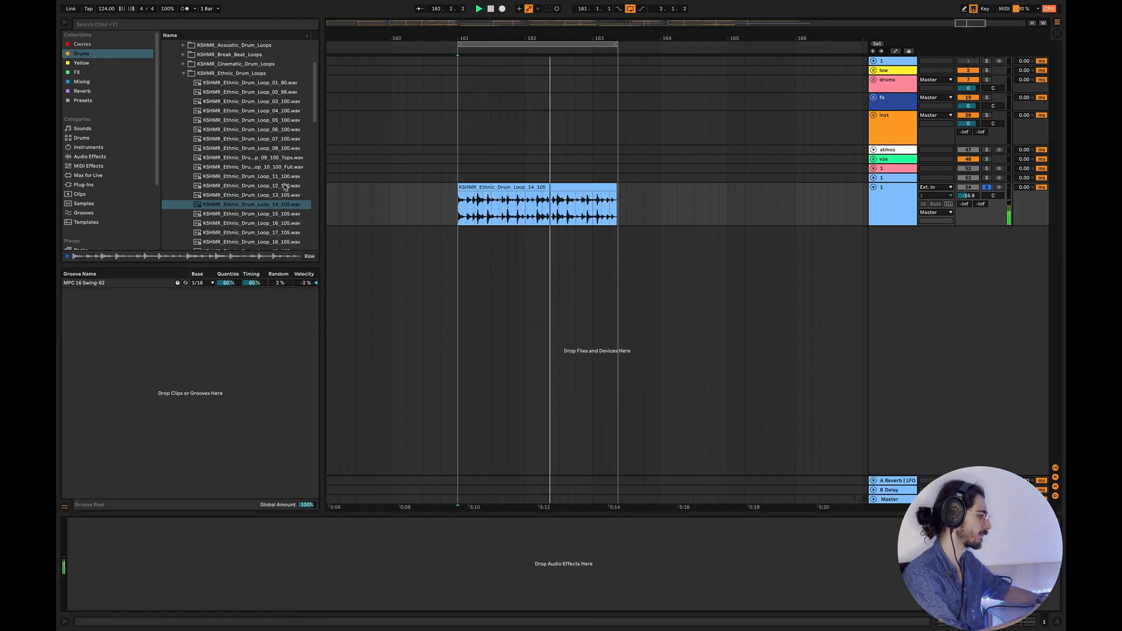
click(76, 72)
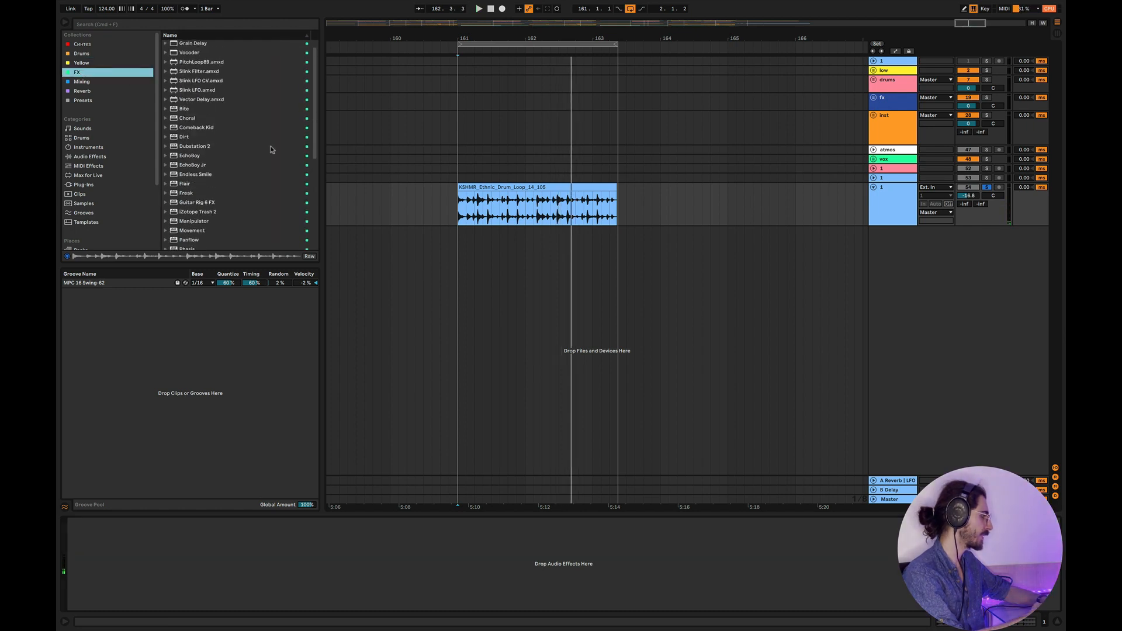
scroll(270, 149, down, 5)
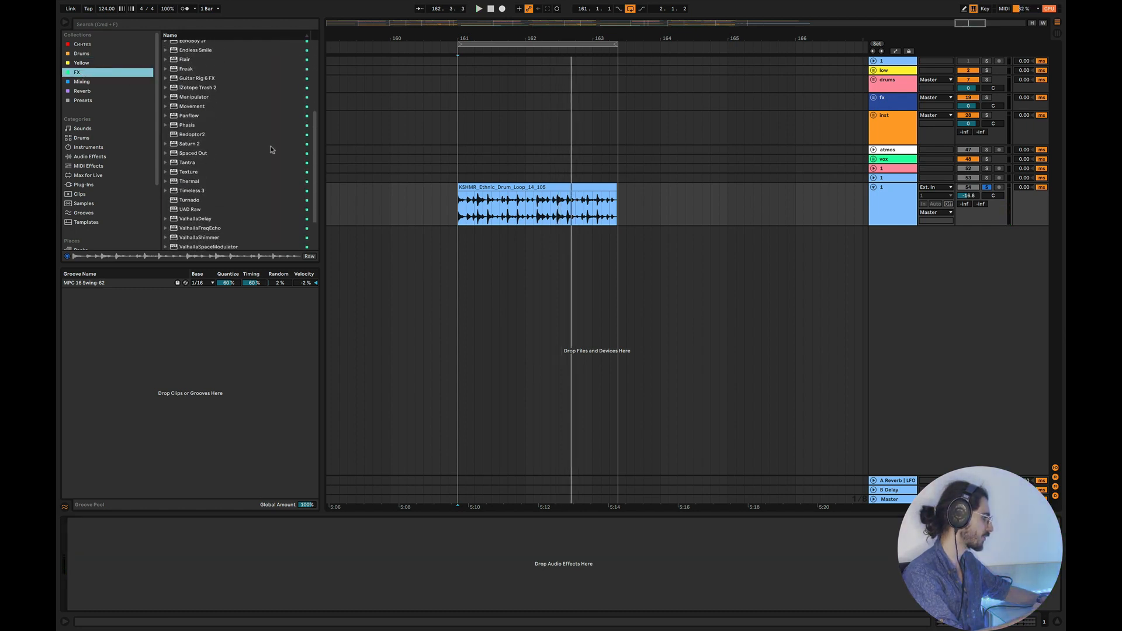
scroll(271, 150, down, 2)
scroll(222, 181, up, 1)
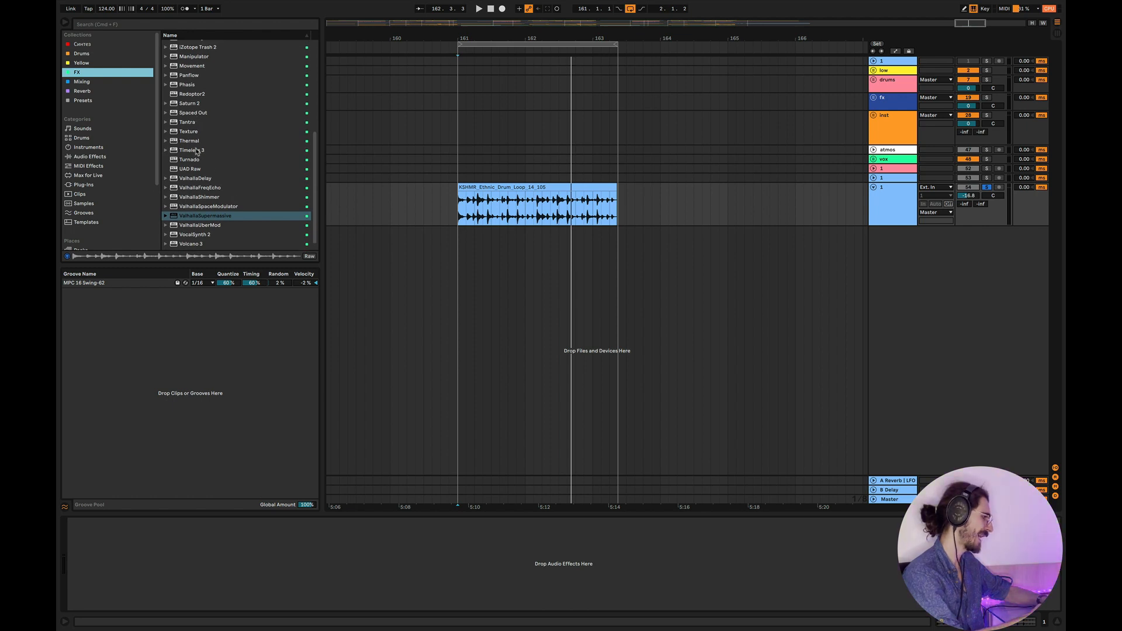
scroll(202, 149, up, 5)
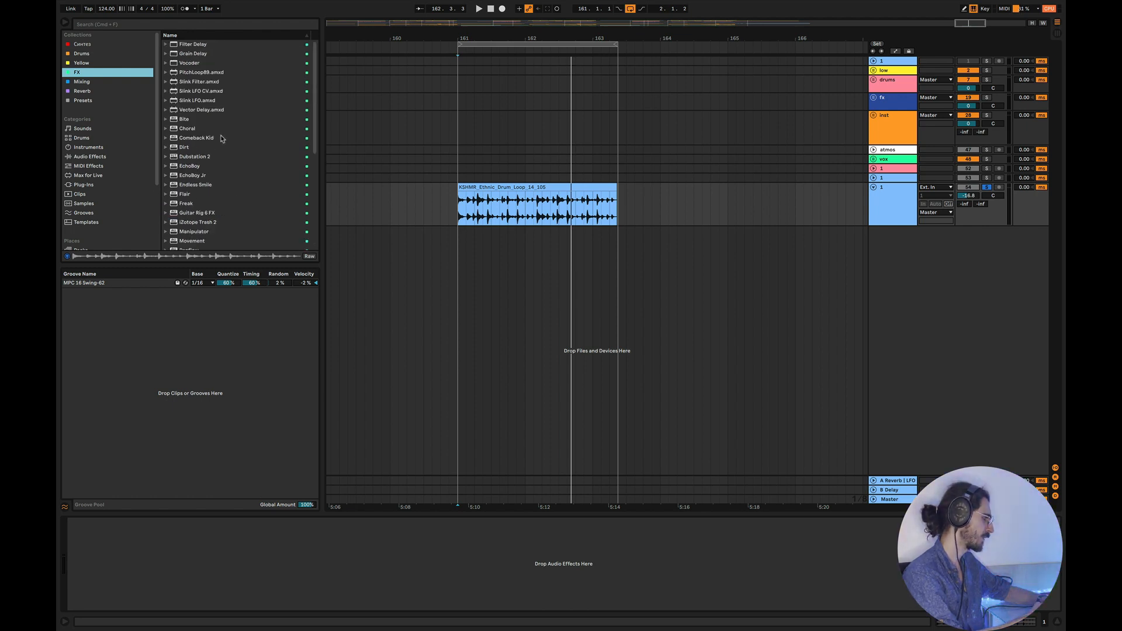
scroll(222, 146, down, 1)
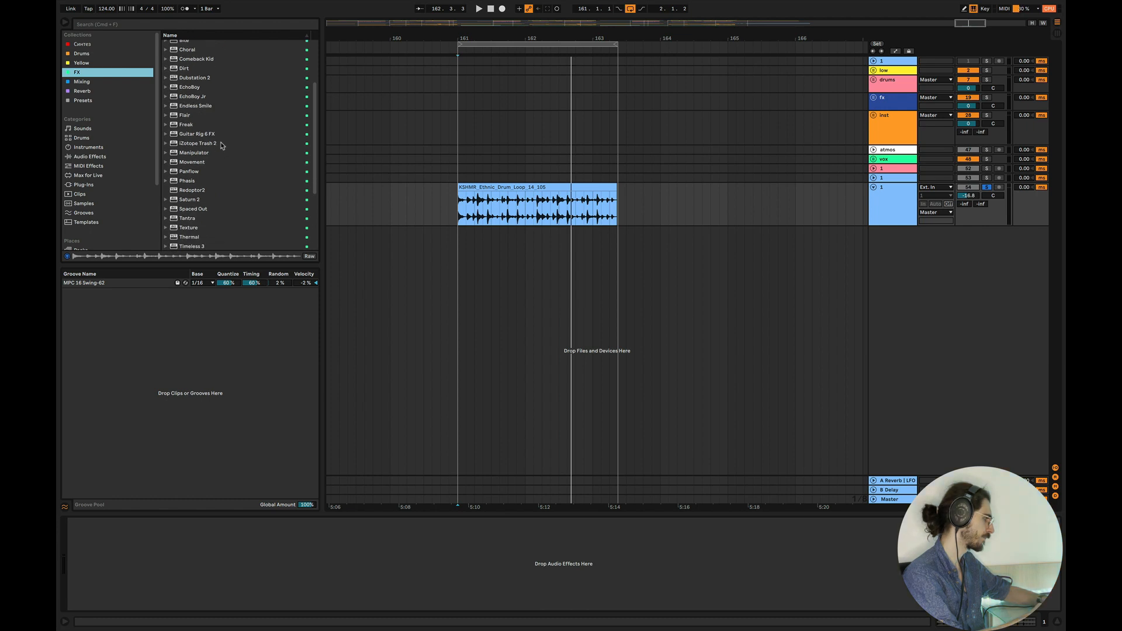
click(205, 144)
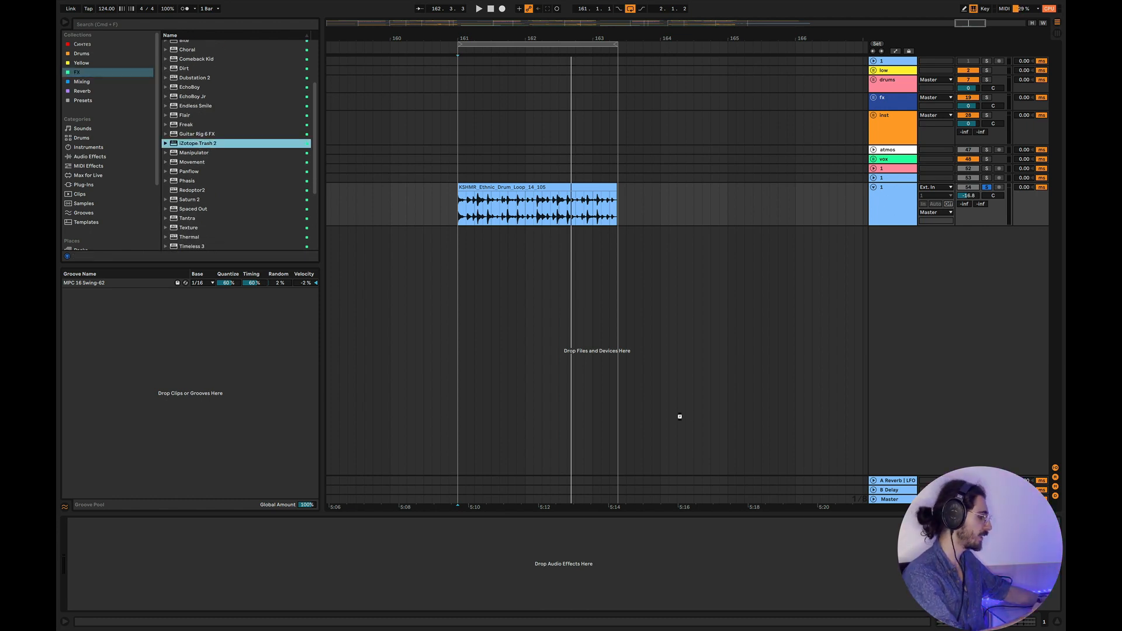
key(Return)
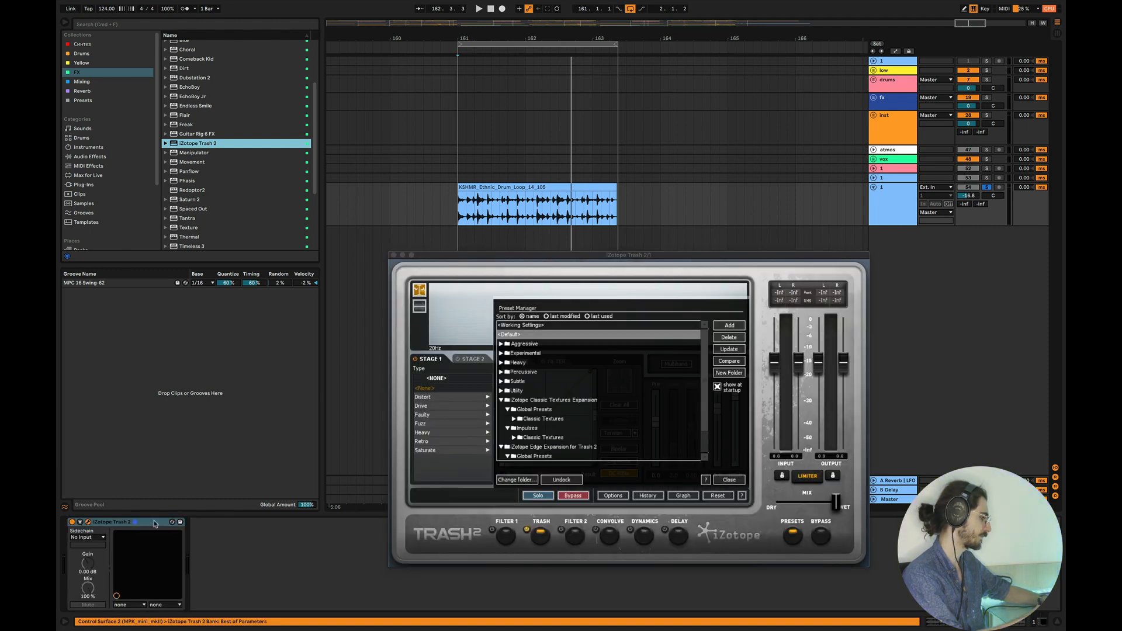
click(146, 524)
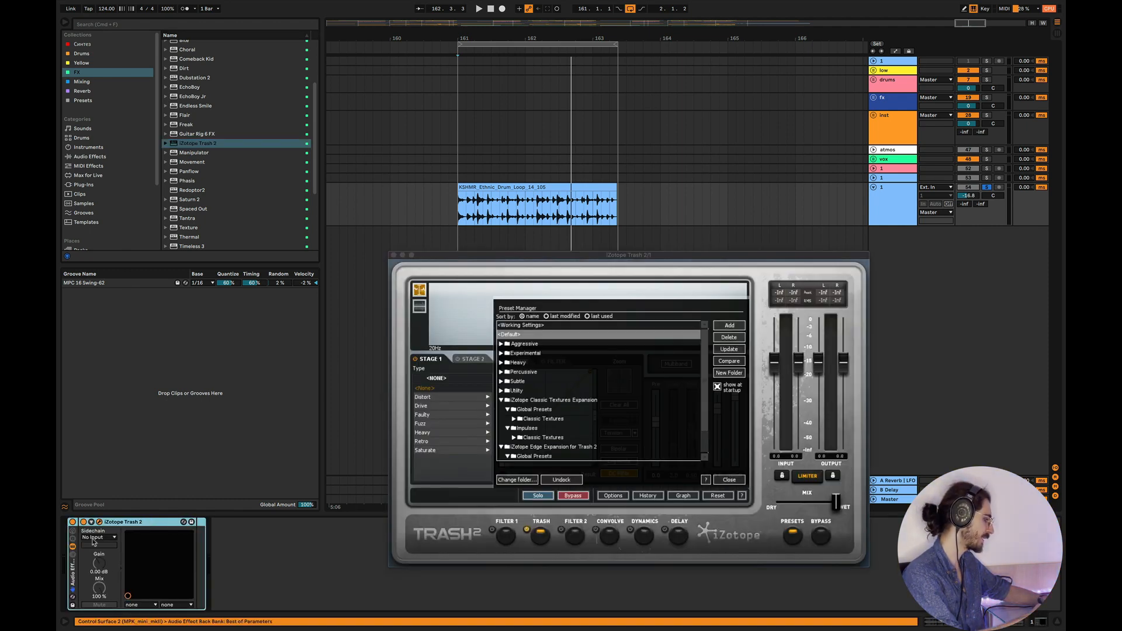
Add a second chain to the Audio Effect Rack and rename the Trash 2 chain wet and the empty chain dry
key(super+g)
right_click(97, 567)
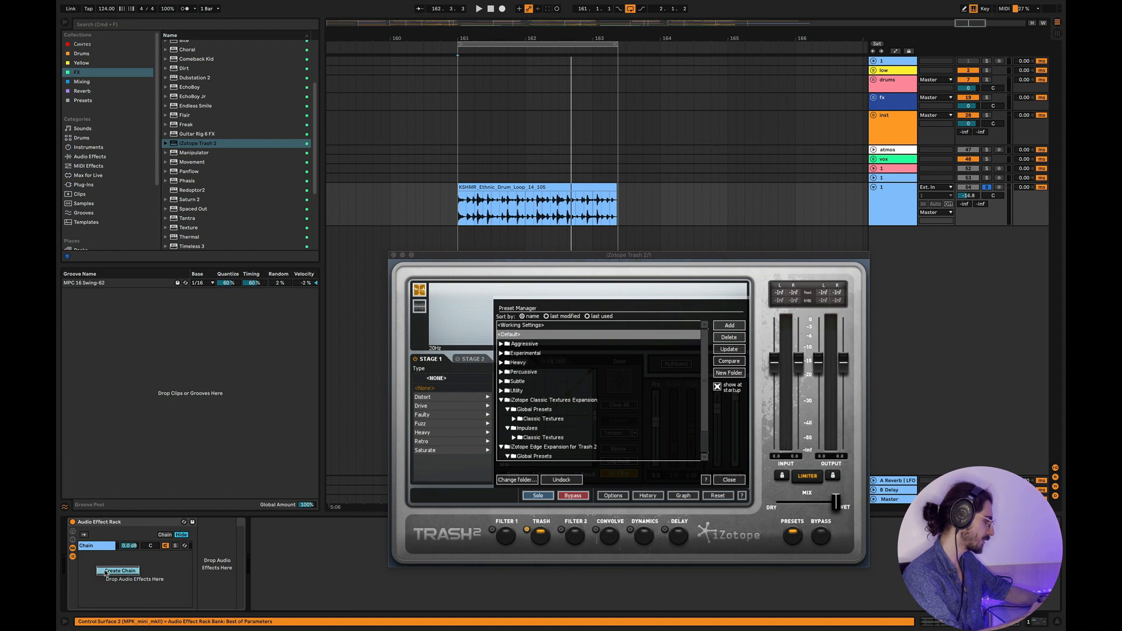
click(95, 547)
text(we)
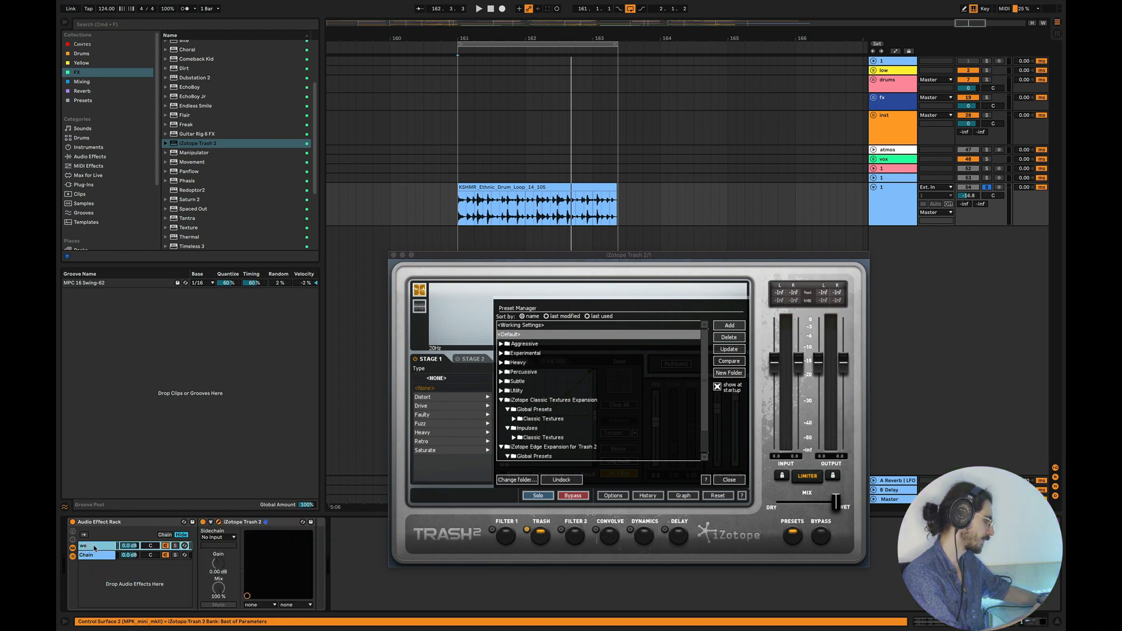
click(95, 555)
key(super+r)
text(d)
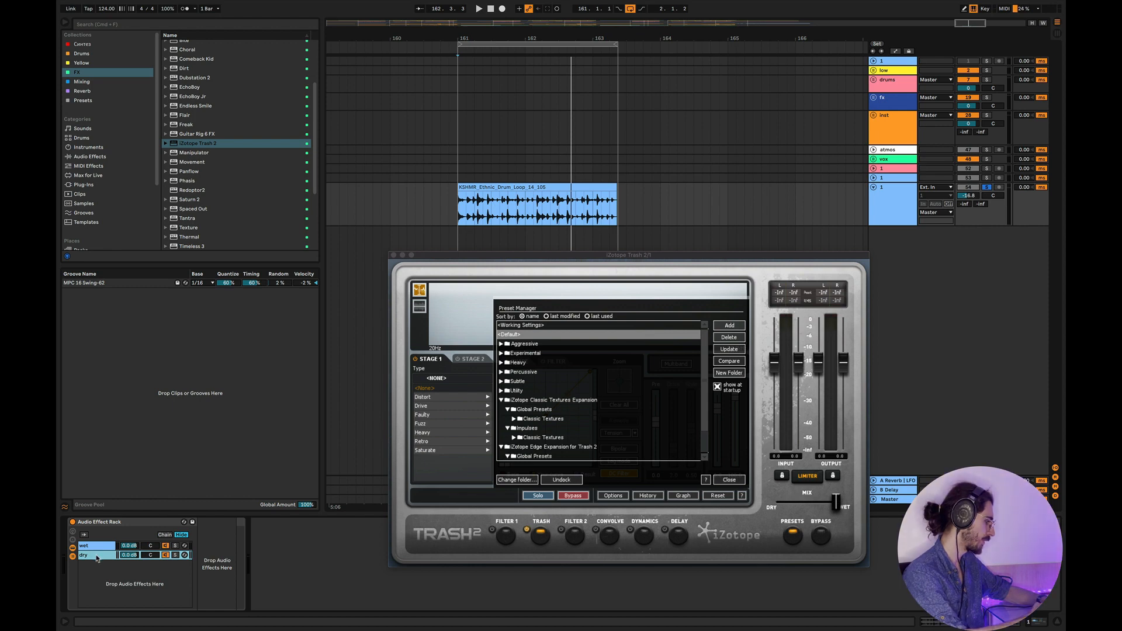
Colour the rack's dry chain white and its wet chain pink, mute the dry chain and turn the wet chain down
right_click(97, 558)
click(214, 518)
right_click(95, 546)
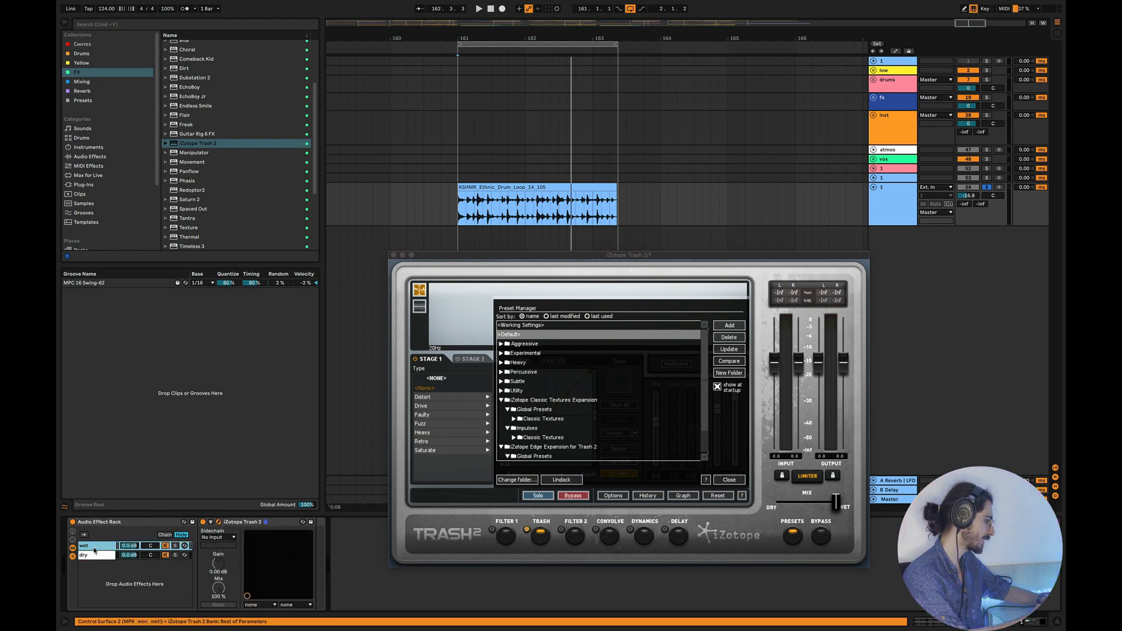
click(104, 509)
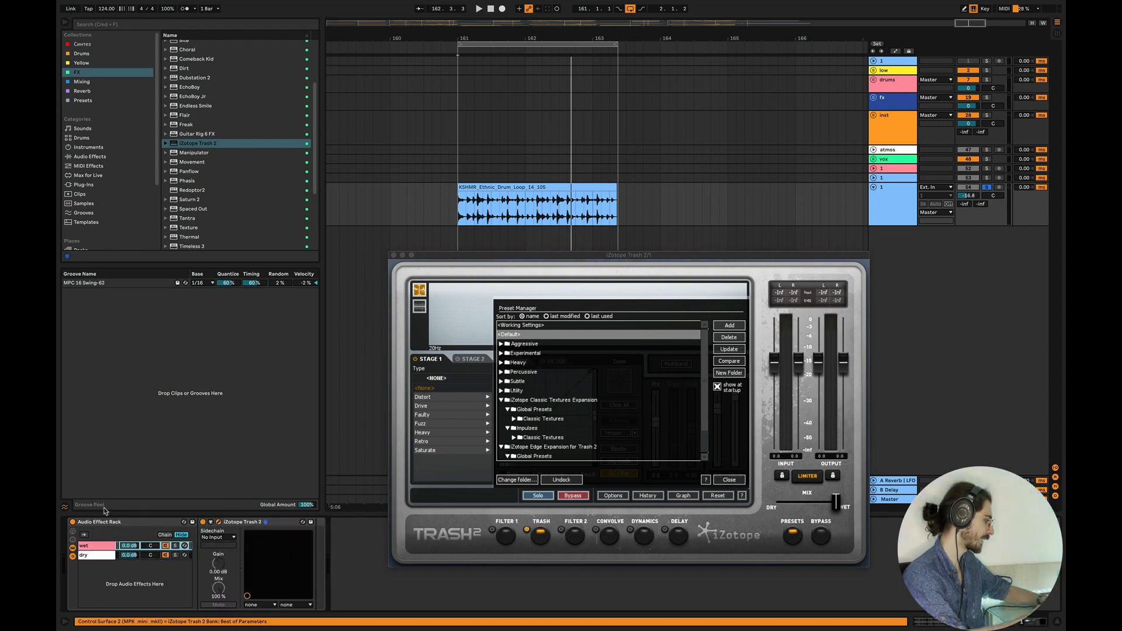
click(166, 556)
click(100, 546)
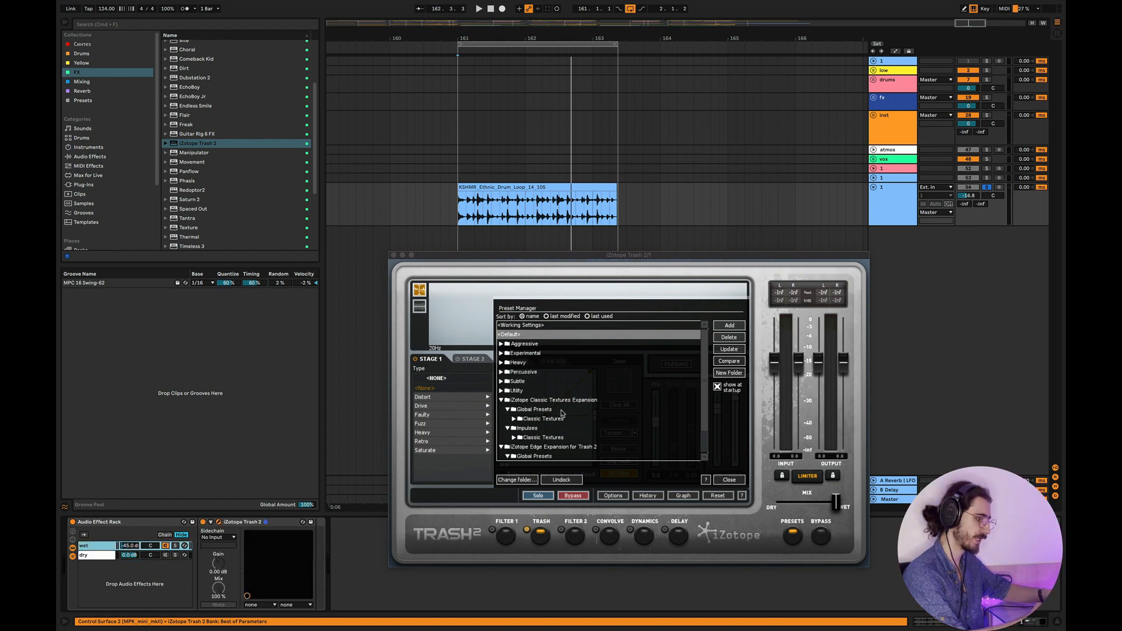
Load Trash 2's Breathing Trash preset from the Percussive folder and audition the drum loop with the wet chain at -8.0 dB
click(501, 400)
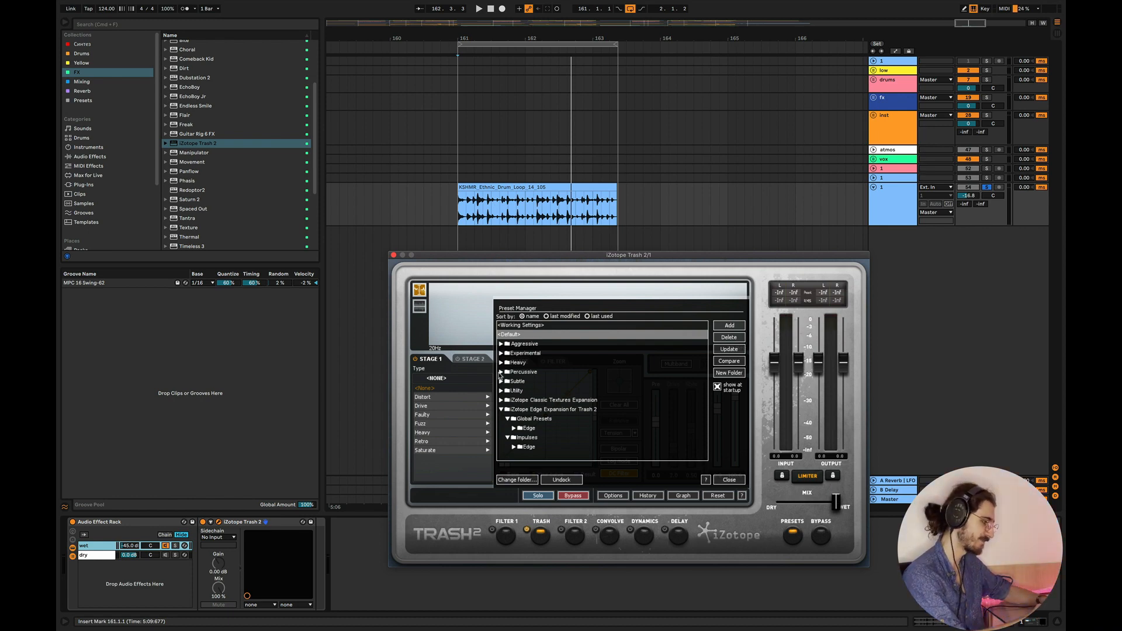
click(501, 373)
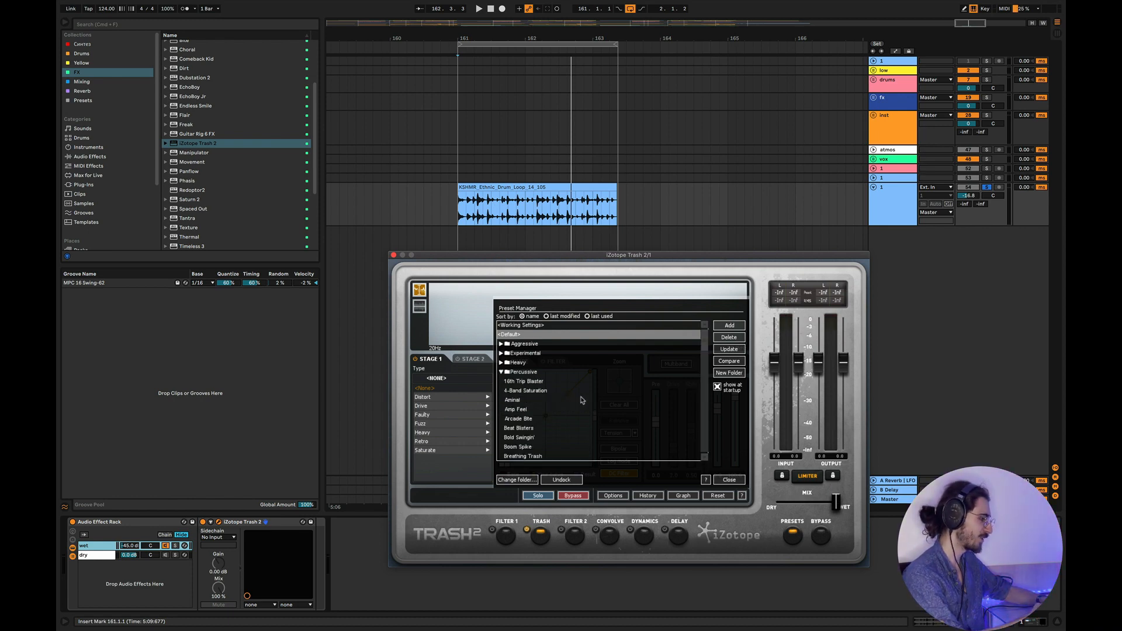
scroll(554, 398, down, 1)
drag(124, 546, 124, 525)
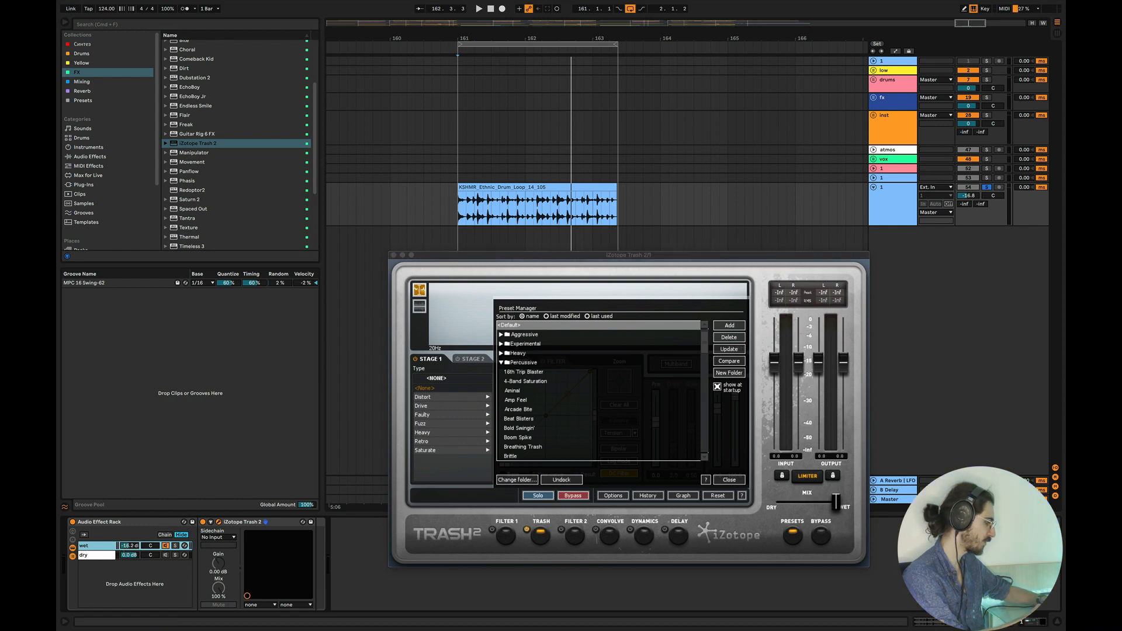
key(space)
click(529, 400)
scroll(540, 415, down, 3)
click(544, 421)
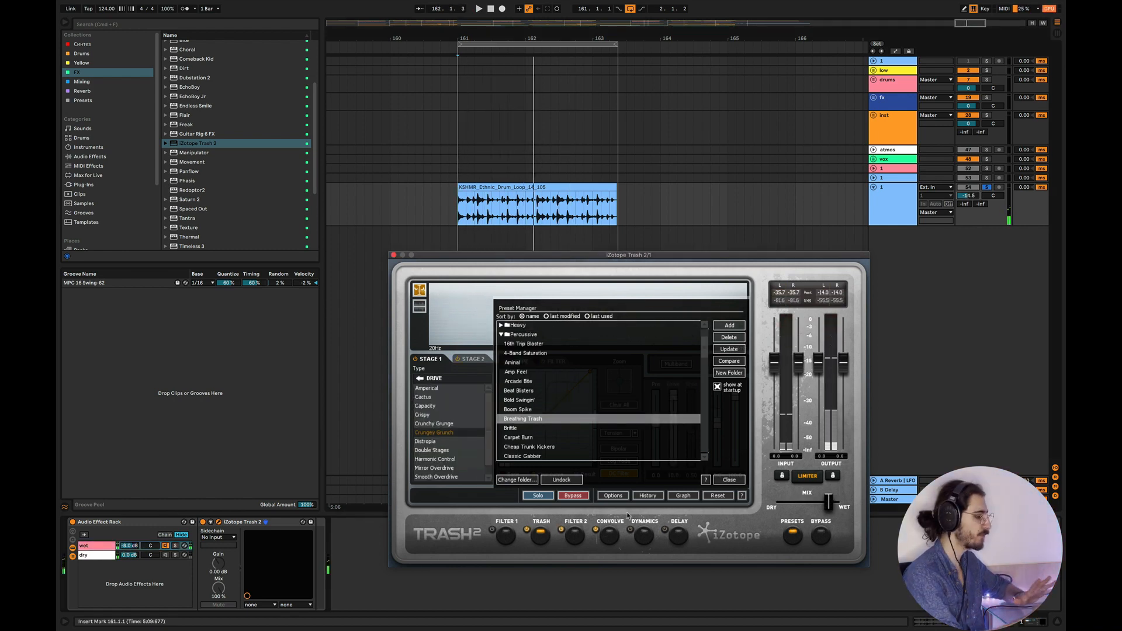
key(space)
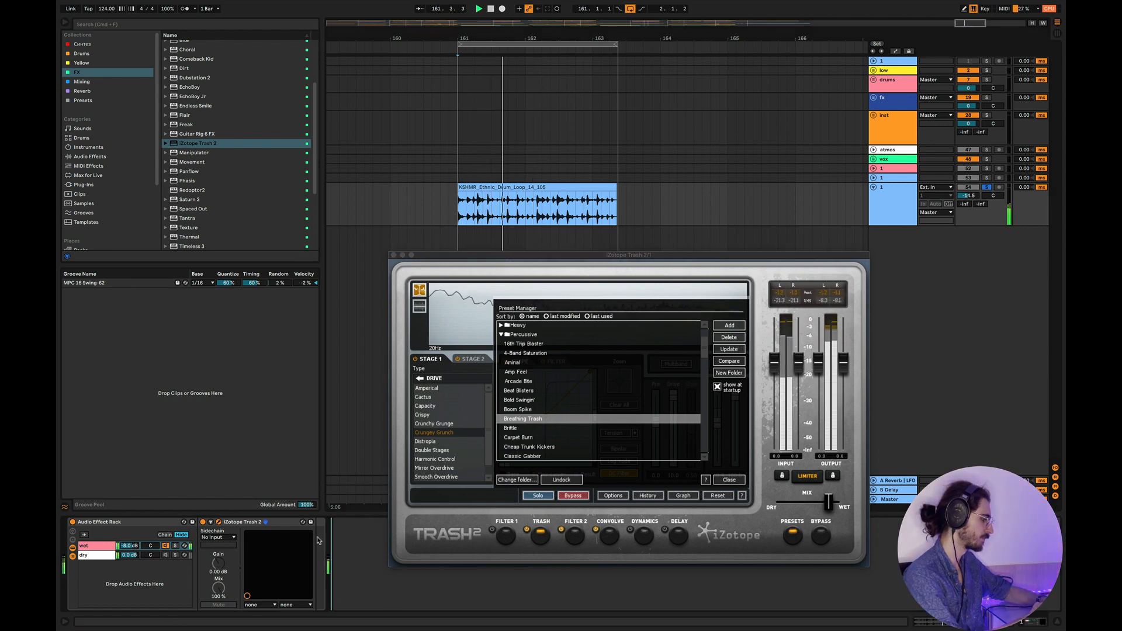
key(space)
click(394, 255)
Unmute the dry chain, pull the wet chain down to -inf and blend it back in to -13.0 dB during playback
click(165, 547)
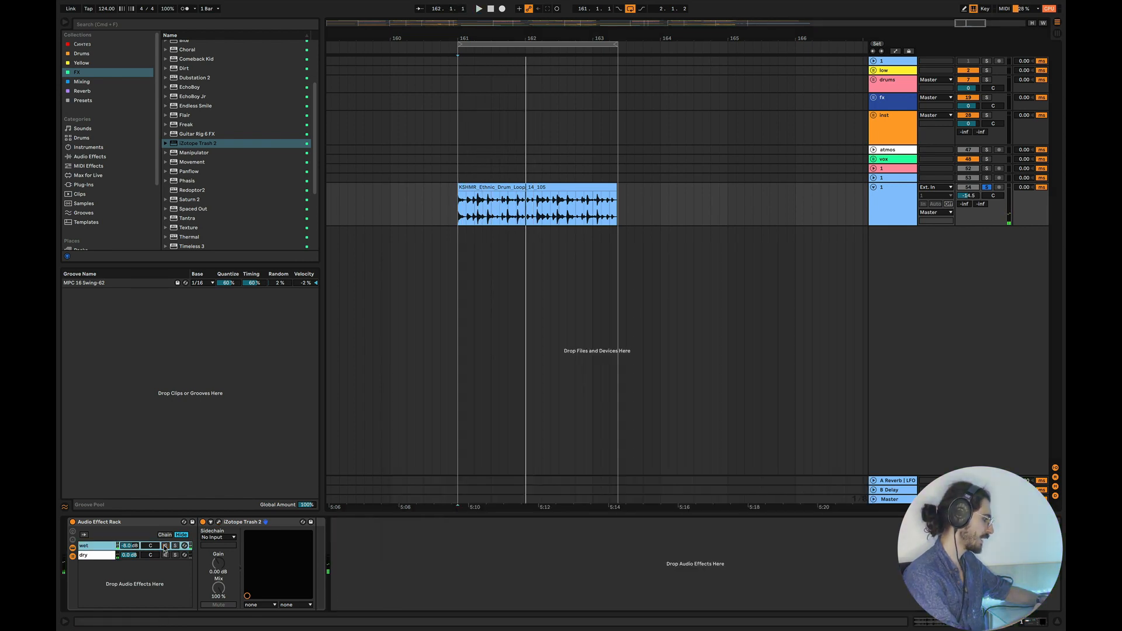
click(164, 556)
drag(133, 546, 133, 585)
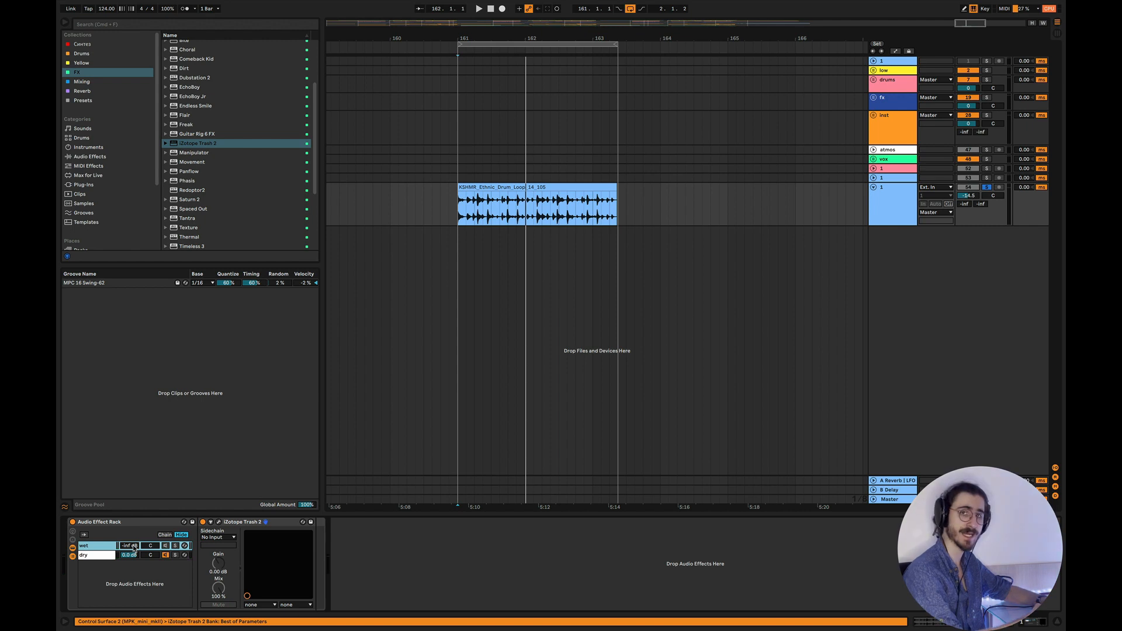
key(space)
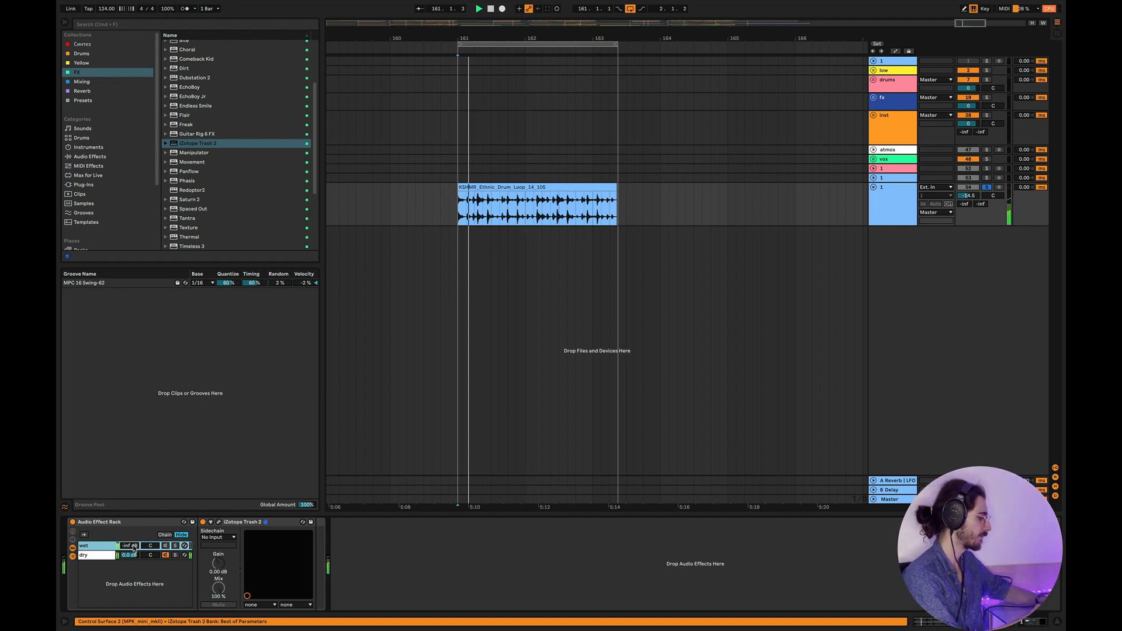
mouse_move(133, 548)
mouse_down()
mouse_move(133, 522)
mouse_move(140, 532)
mouse_up()
key(space)
key(space)
key(space)
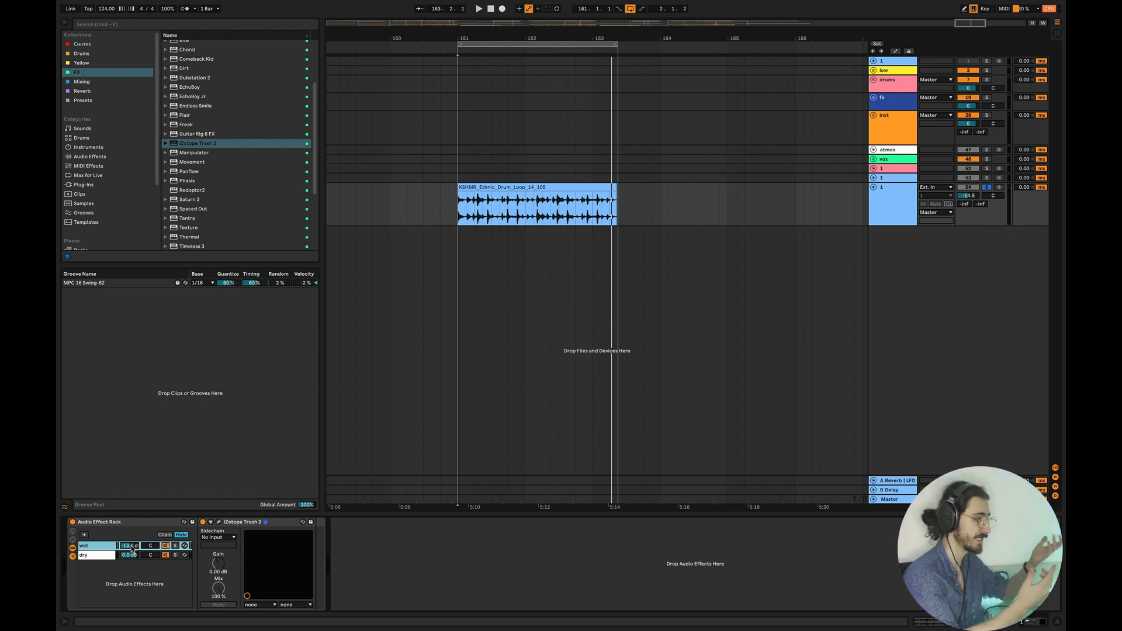
Add the Live 8 Compressor preset from the Mixing collection after Trash 2 in the wet chain
click(81, 81)
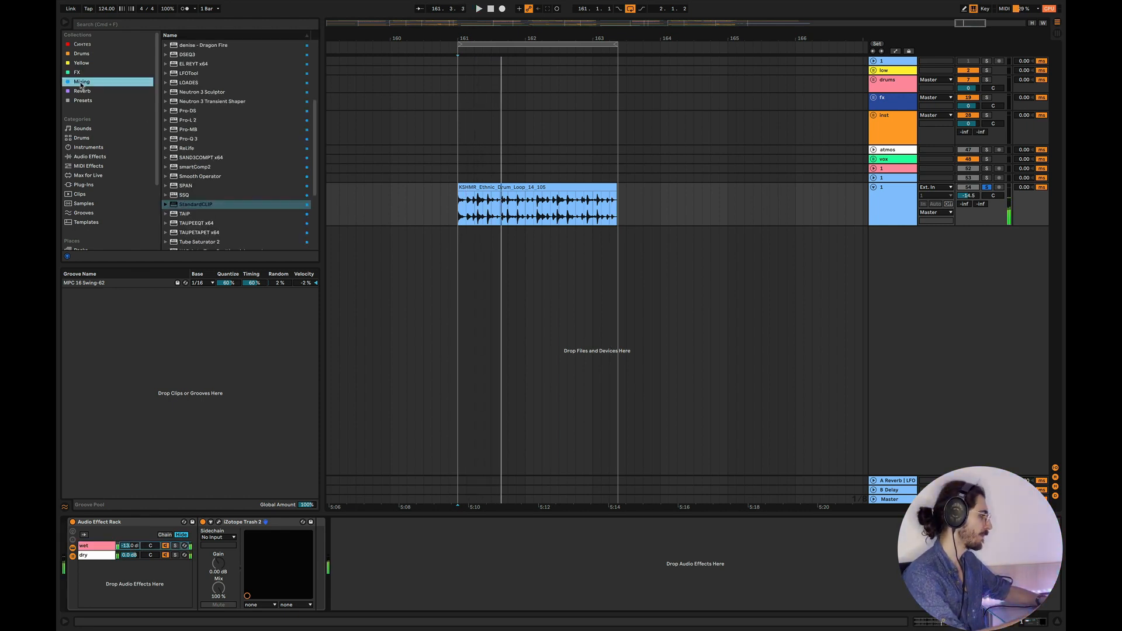
scroll(222, 135, up, 2)
scroll(222, 135, up, 3)
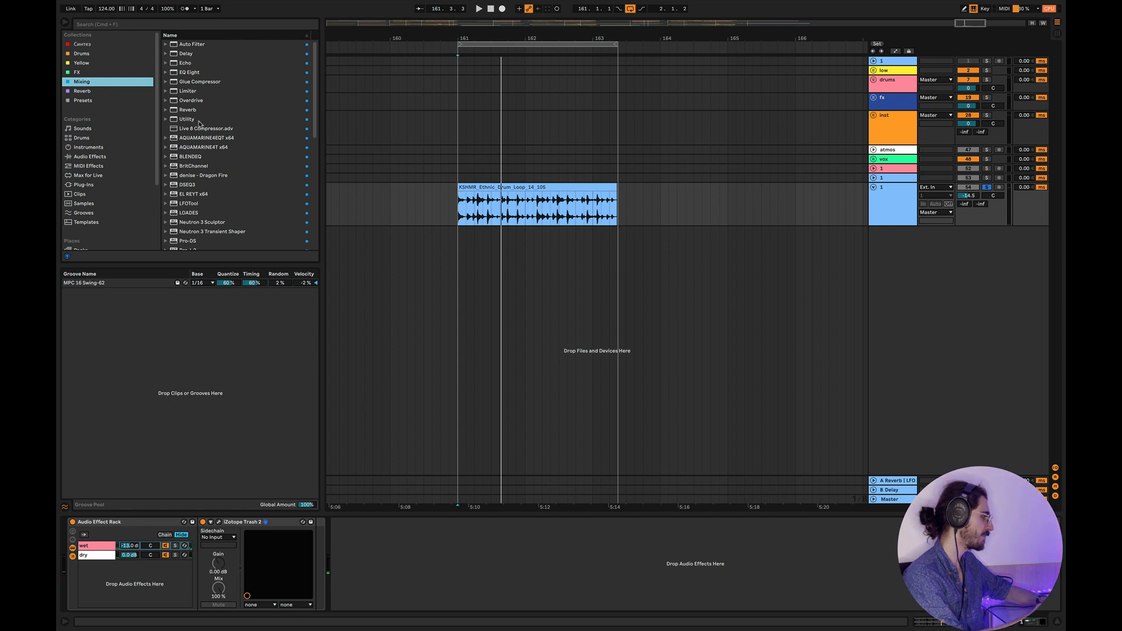
drag(196, 128, 308, 578)
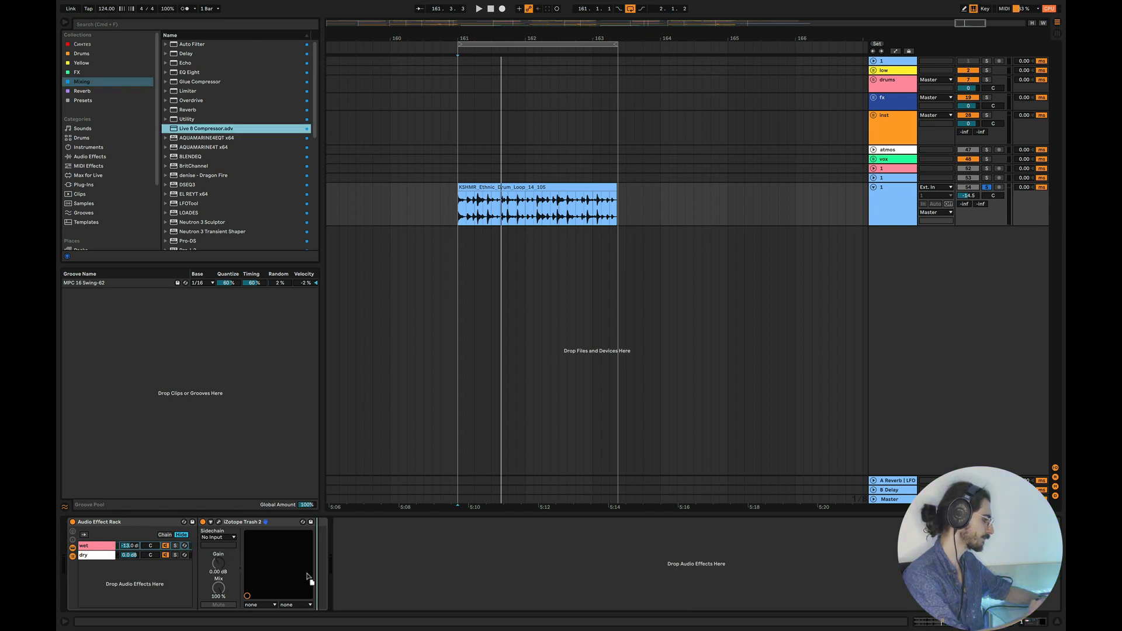
drag(220, 527, 220, 527)
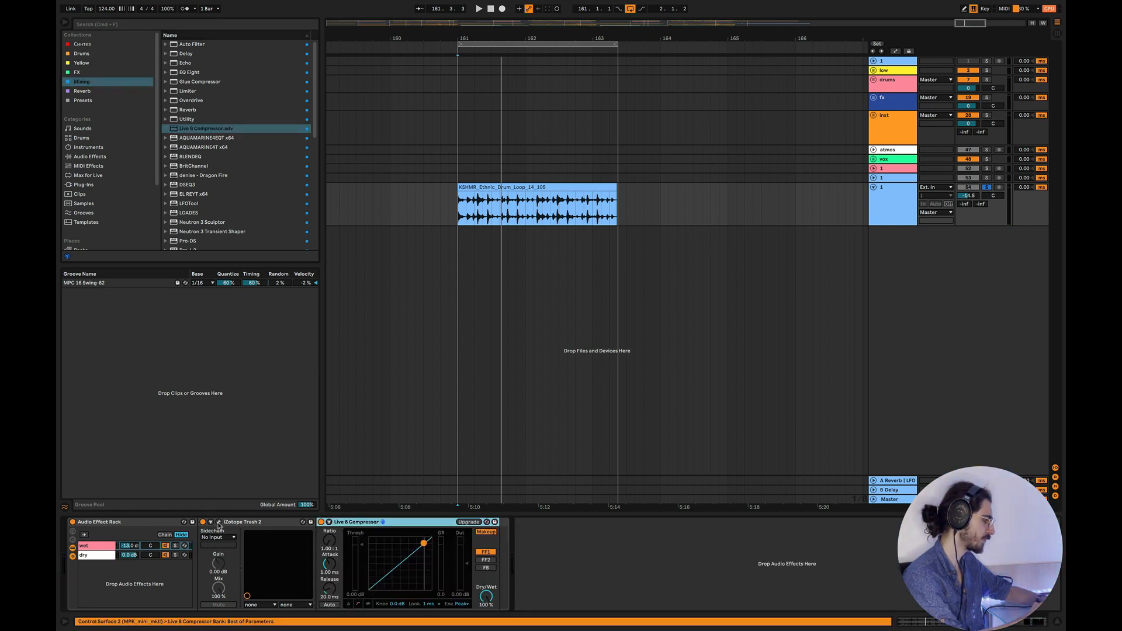
Check the Trash 2 plug-in window while the drum loop plays, and close it
click(218, 522)
key(space)
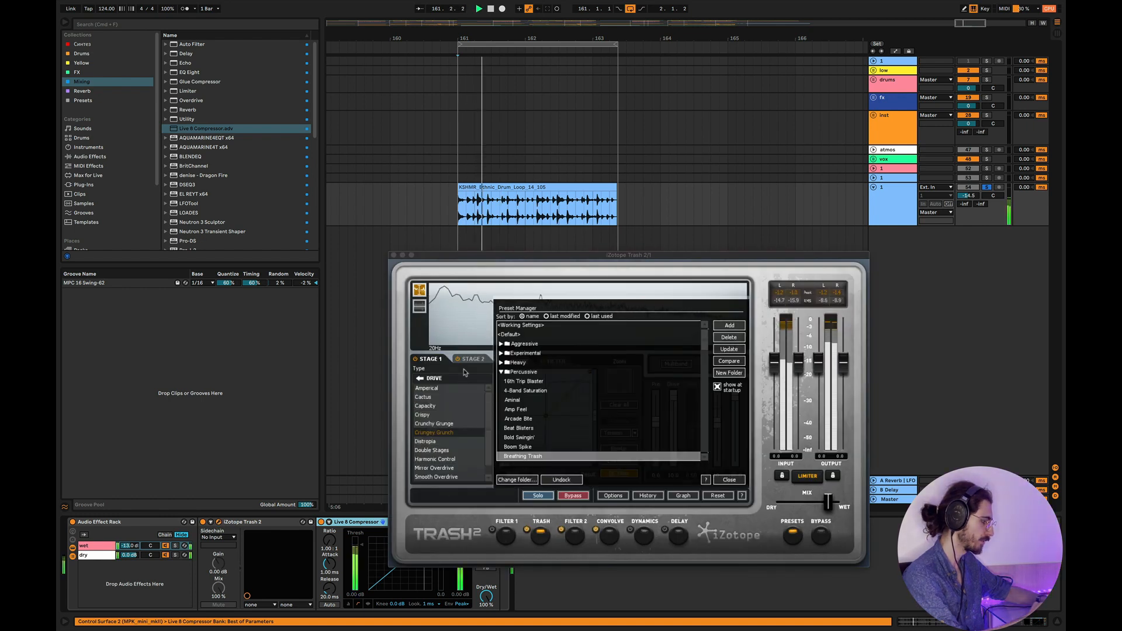
key(space)
click(393, 254)
Set the compressor's ratio to 14.2:1 and attack to 14.9 ms, enable Auto release and lower the threshold during playback
drag(329, 540, 328, 529)
key(space)
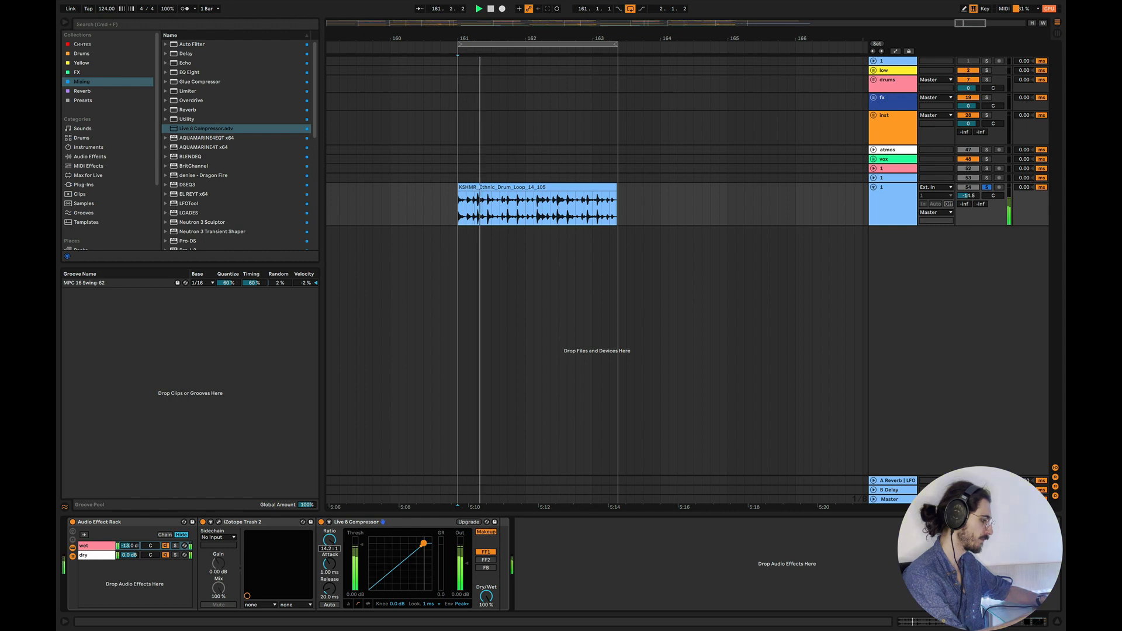
drag(330, 572, 362, 561)
click(330, 605)
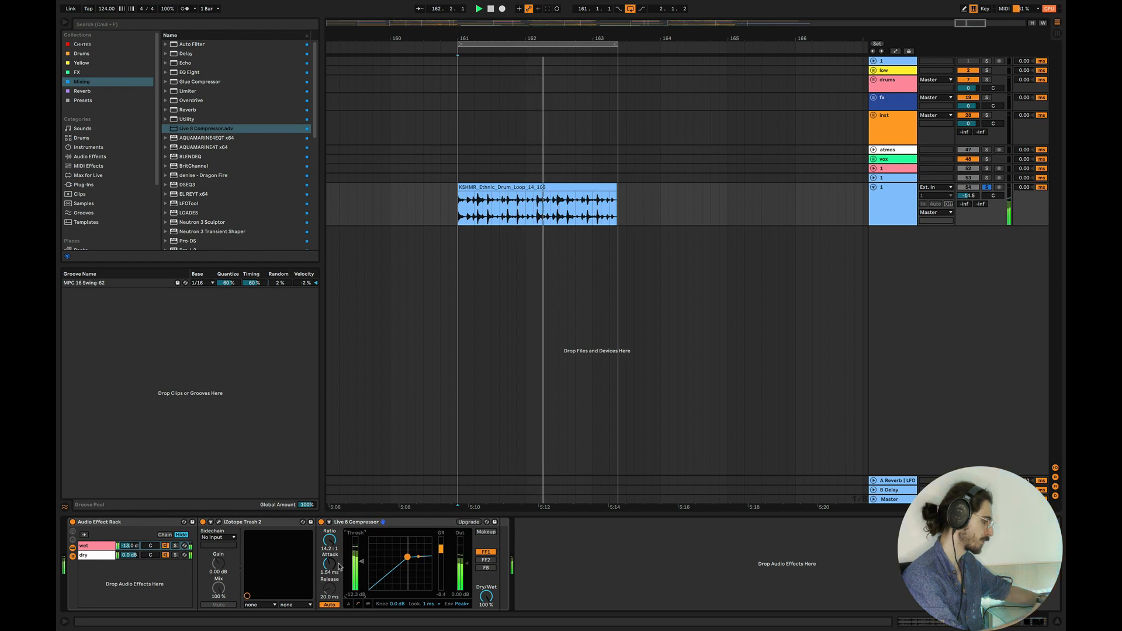
drag(330, 565, 330, 551)
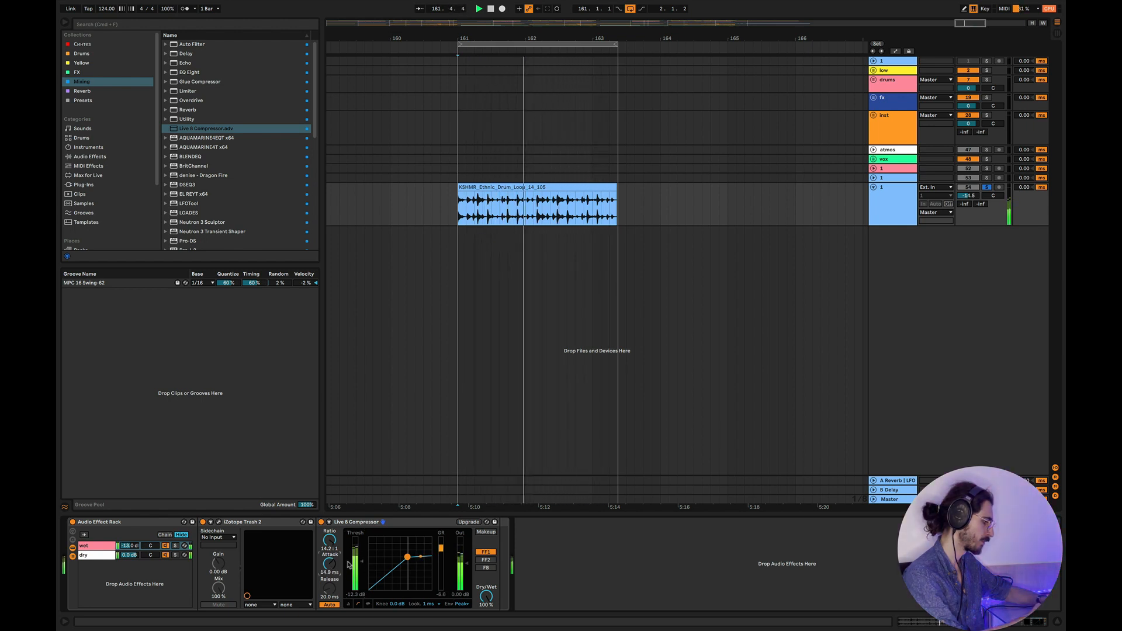
drag(350, 586, 349, 593)
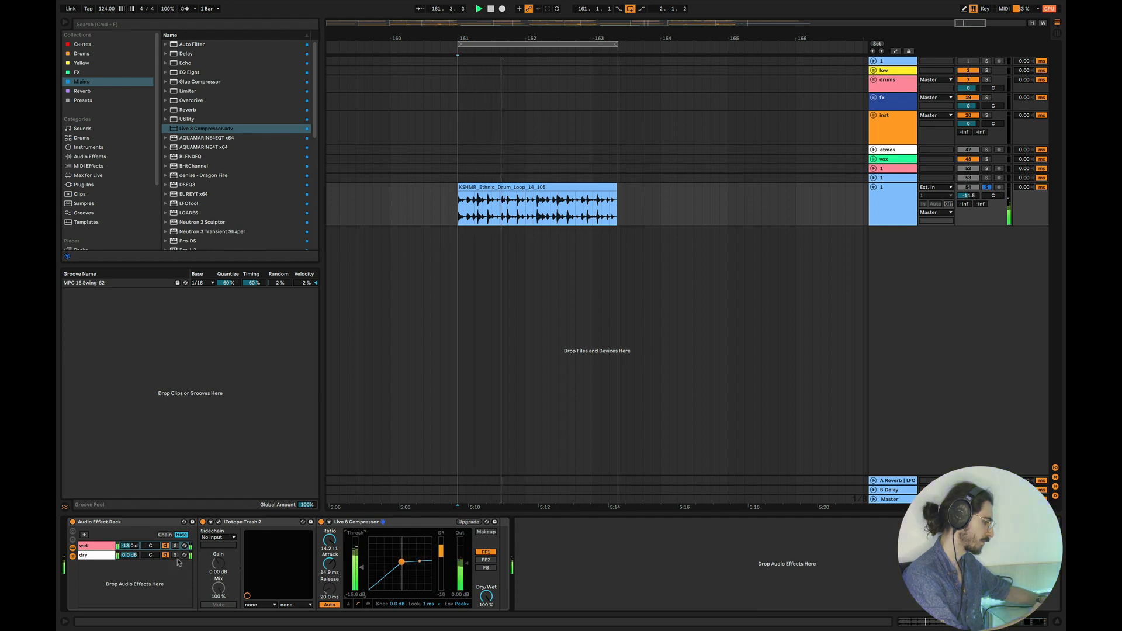
Try the wet chain at -7.0 dB, undo the volume change and restart playback
drag(129, 546, 129, 536)
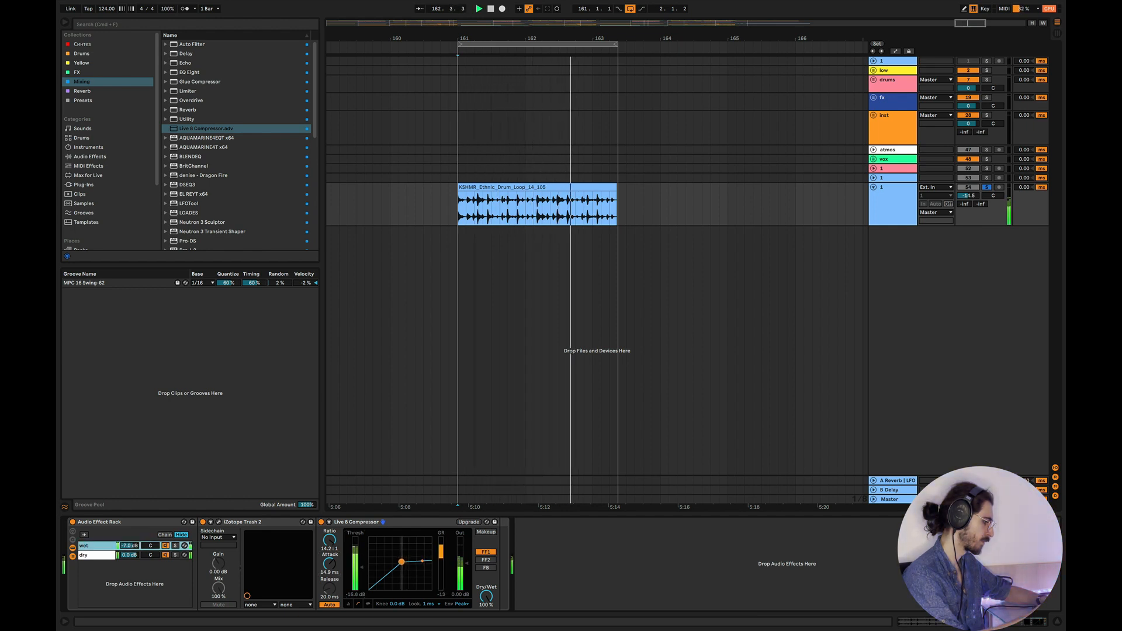
key(super+z)
key(space)
key(space)
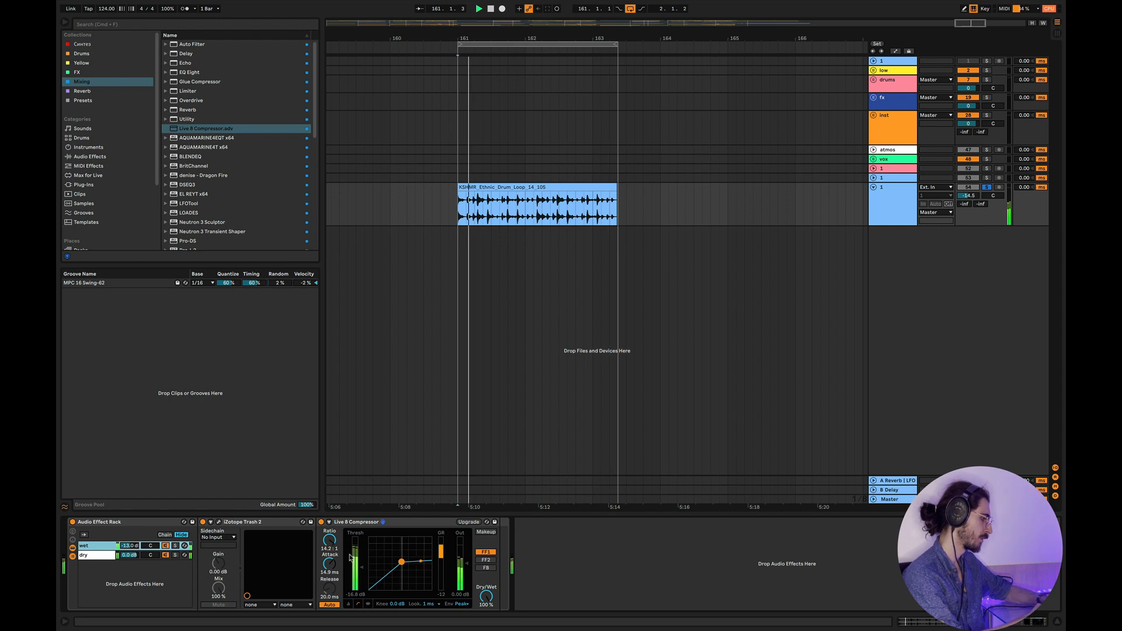
Bypass the compressor to compare the sound during playback, and switch it back on
click(321, 523)
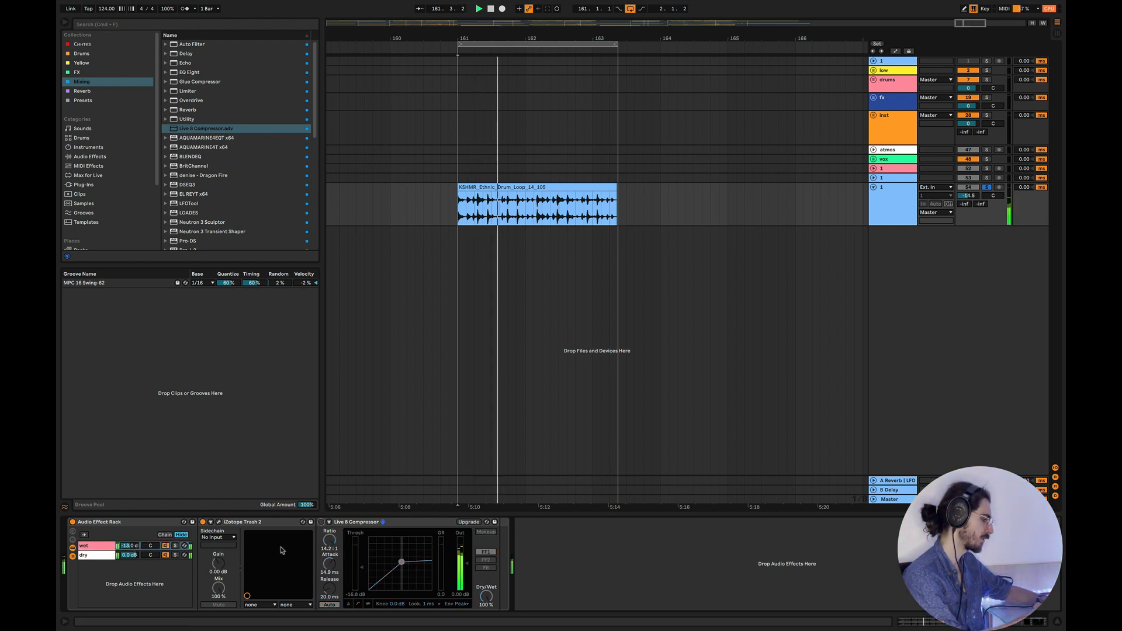
key(space)
click(322, 522)
Set the compressor's ratio to 3.28:1 and its threshold to about -12 dB, and audition the drum loop
drag(329, 540, 363, 563)
key(space)
key(space)
key(space)
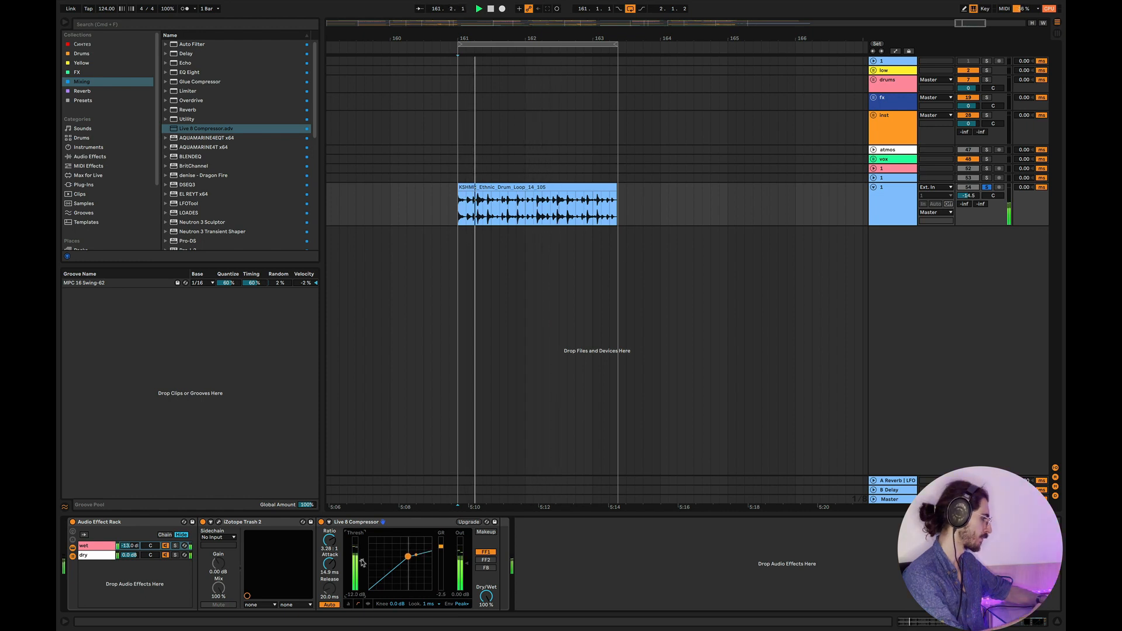
key(space)
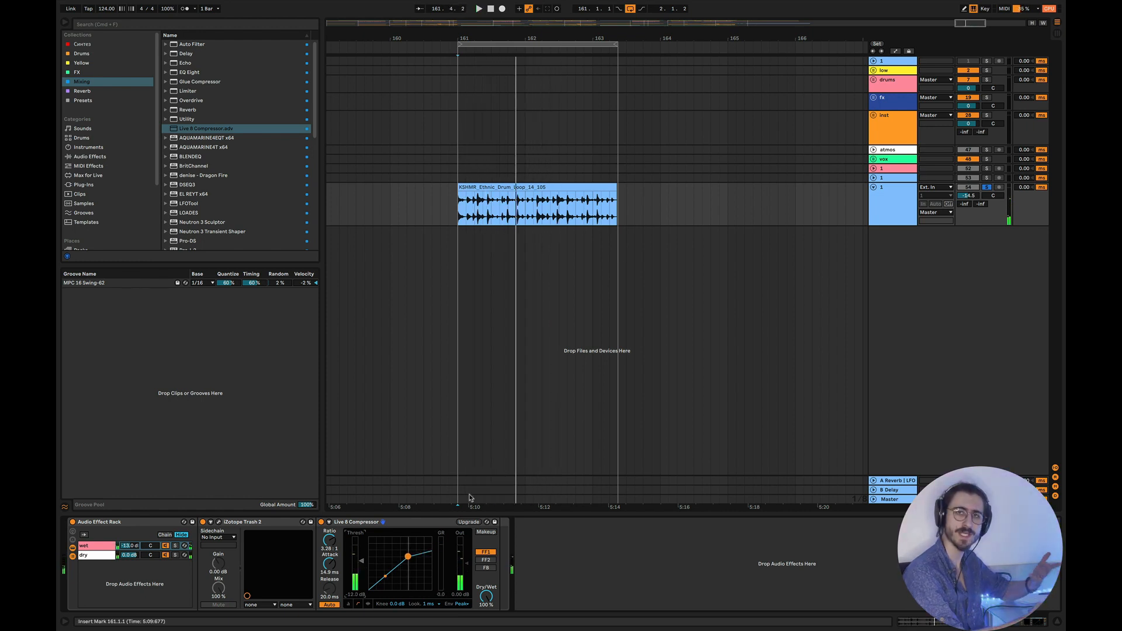
Bypass the whole Audio Effect Rack to hear the unprocessed drum loop, and enable it again during playback
click(73, 521)
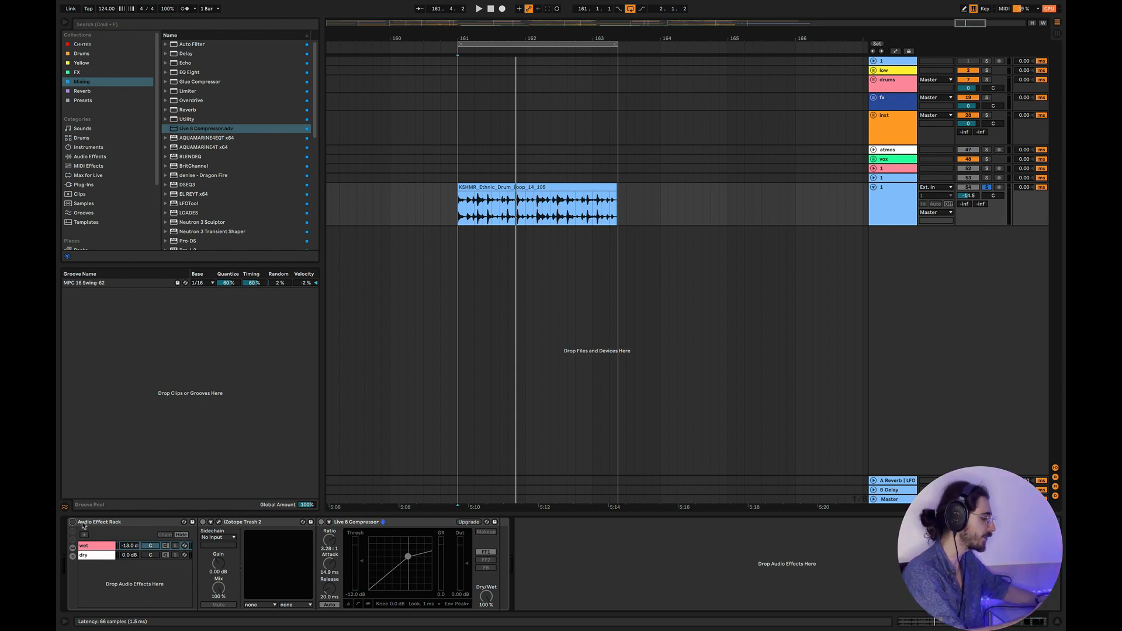
key(space)
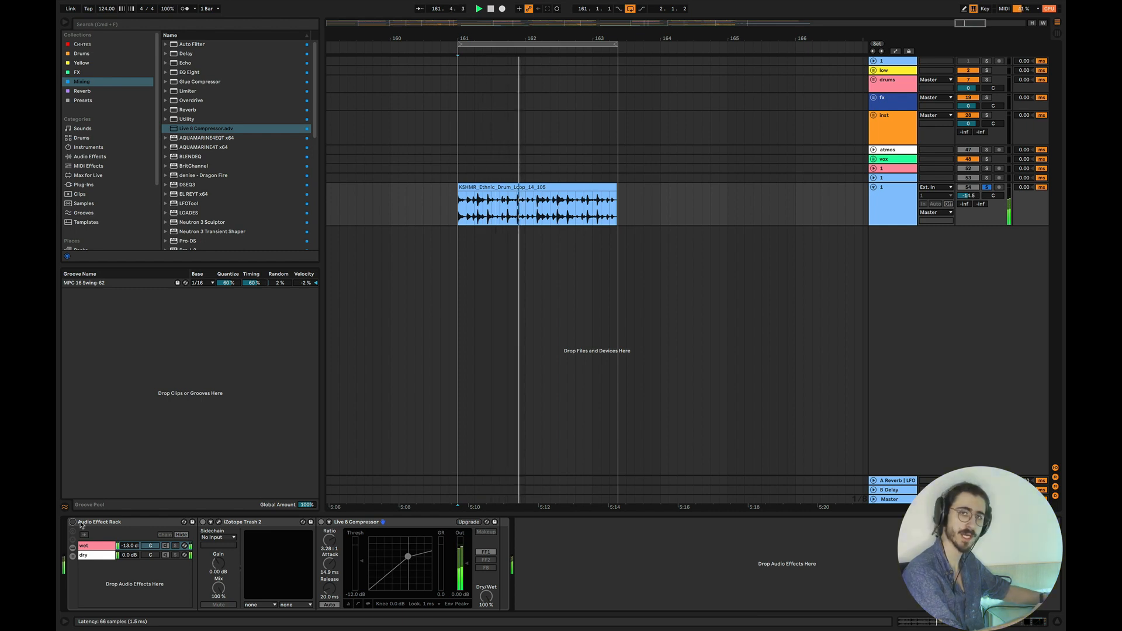
click(73, 522)
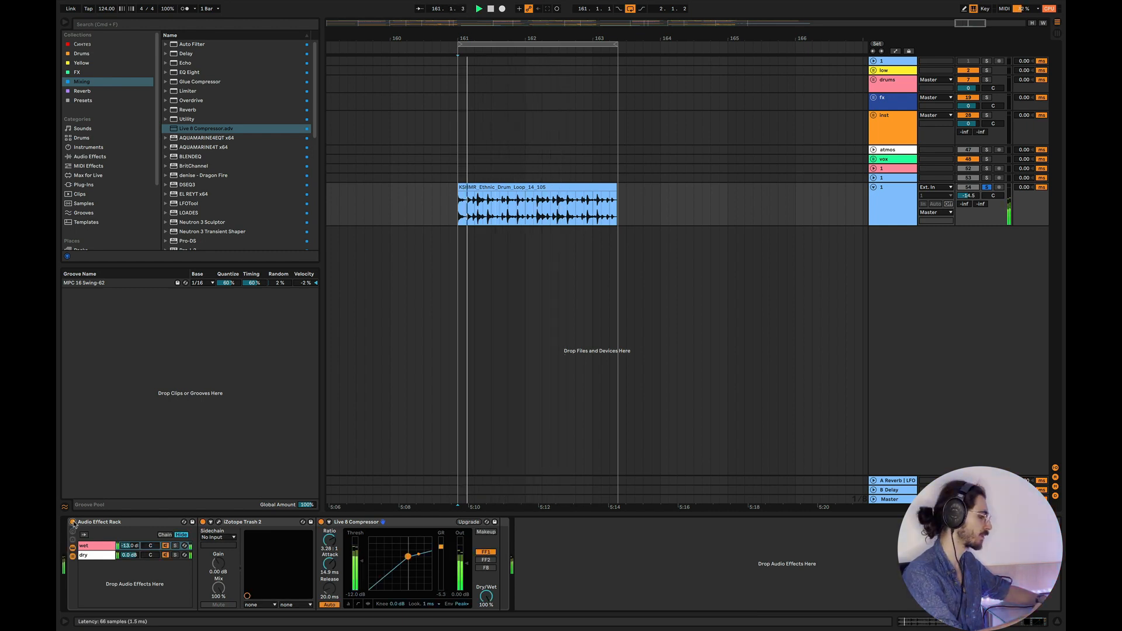
Create a third chain in the Audio Effect Rack and load ValhallaSupermassive from the FX collection onto it
right_click(105, 590)
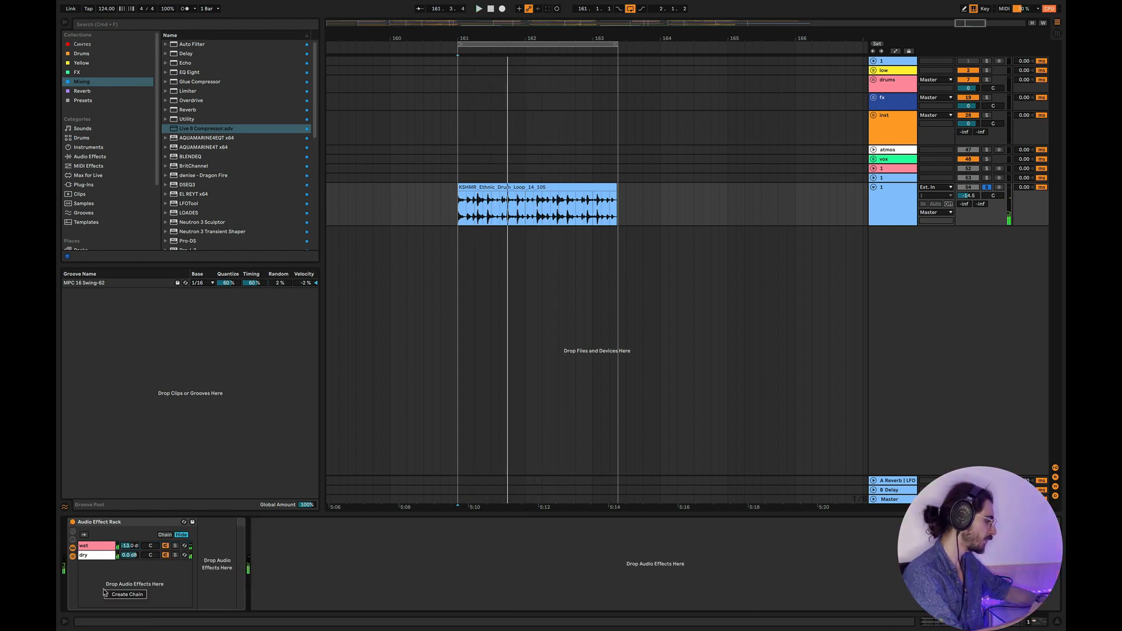
click(85, 73)
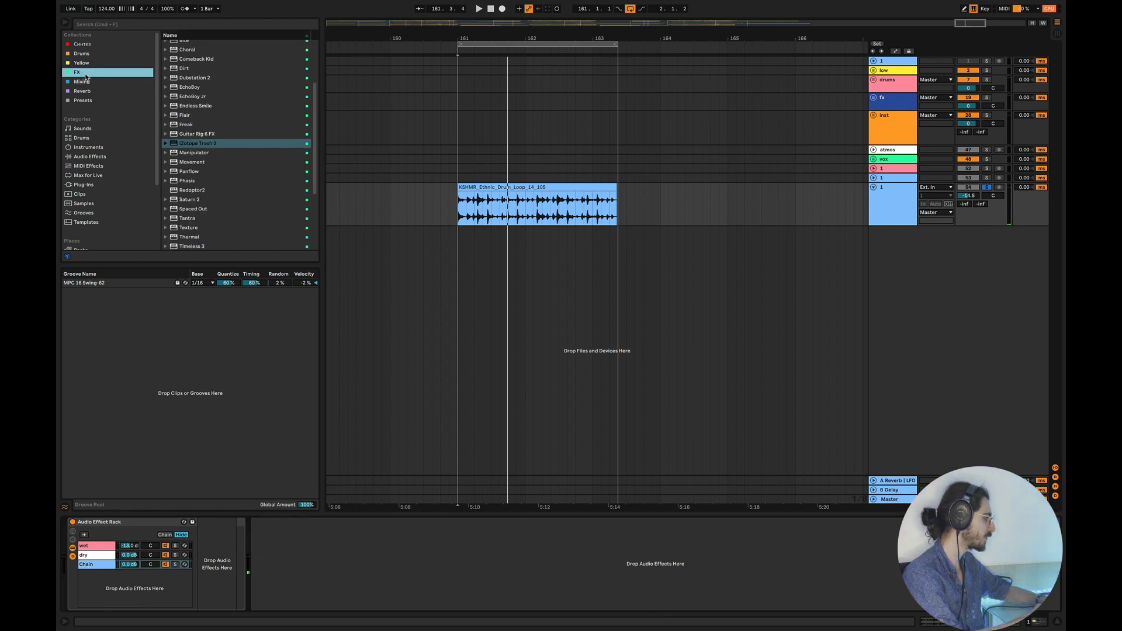
scroll(191, 149, down, 5)
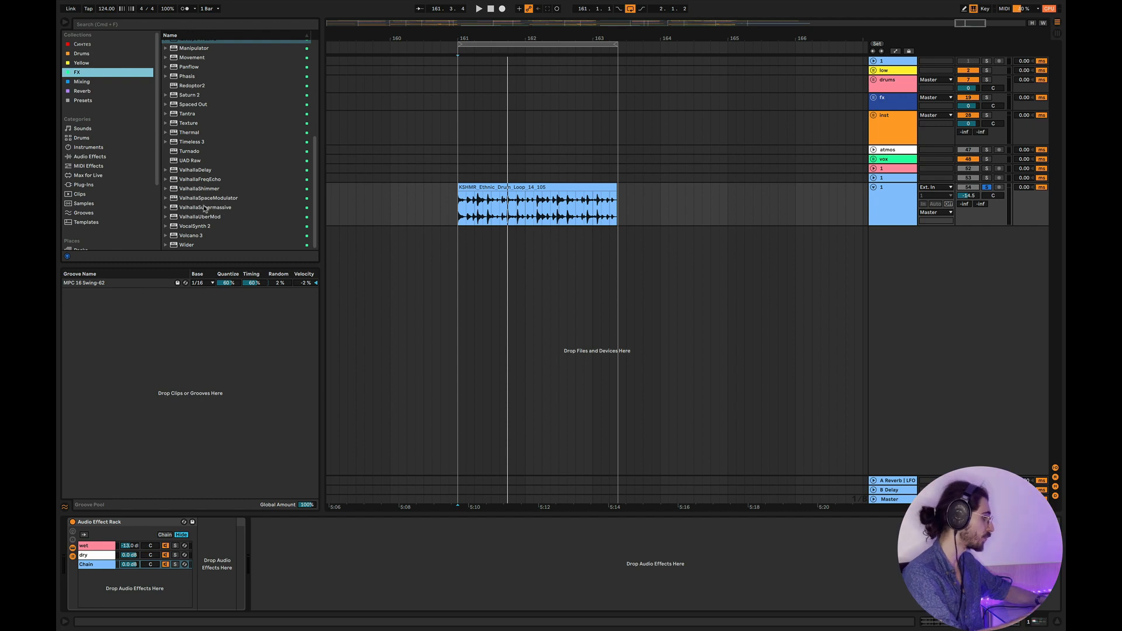
click(221, 208)
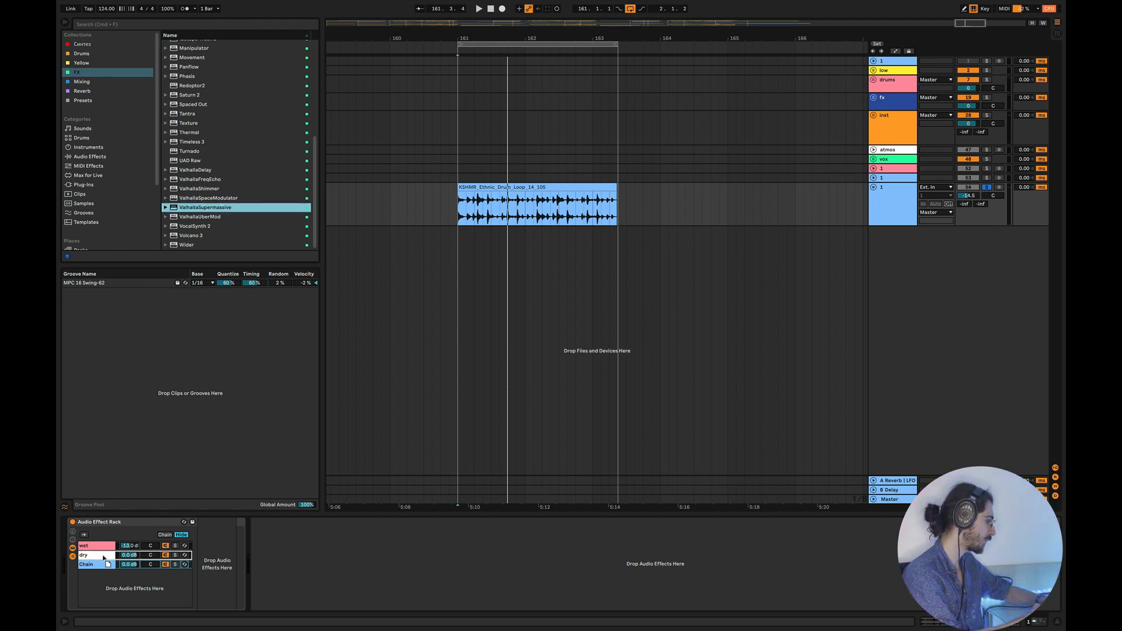
drag(98, 565, 97, 565)
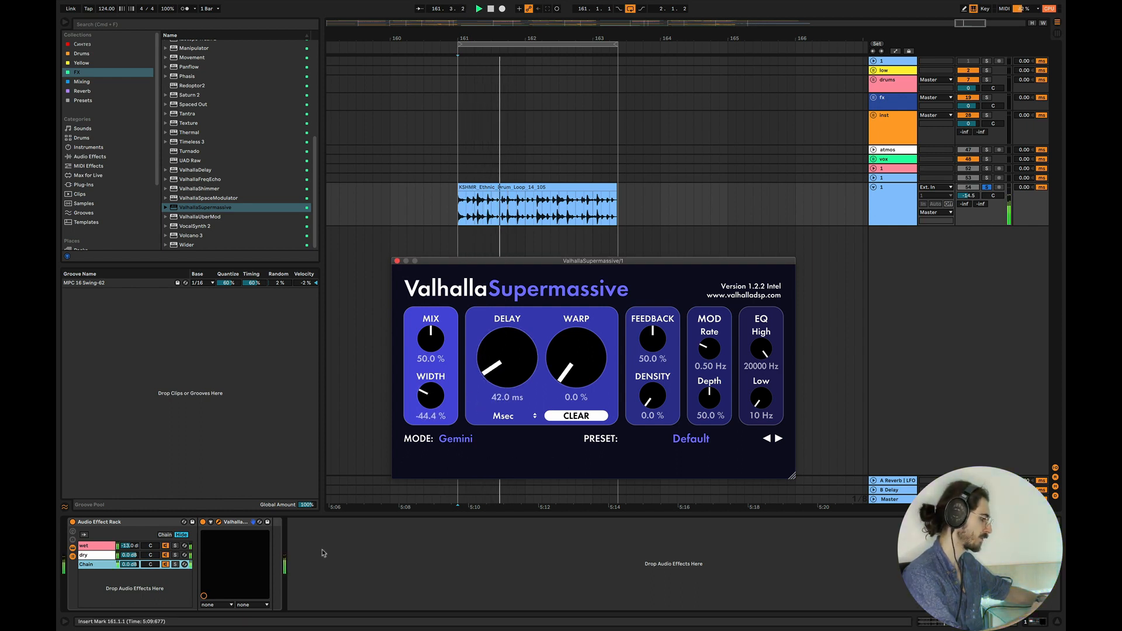
Set Supermassive's low EQ to 280 Hz, its feedback to 22.8 % and its mix to 100 %
drag(764, 403, 764, 387)
drag(659, 336, 659, 365)
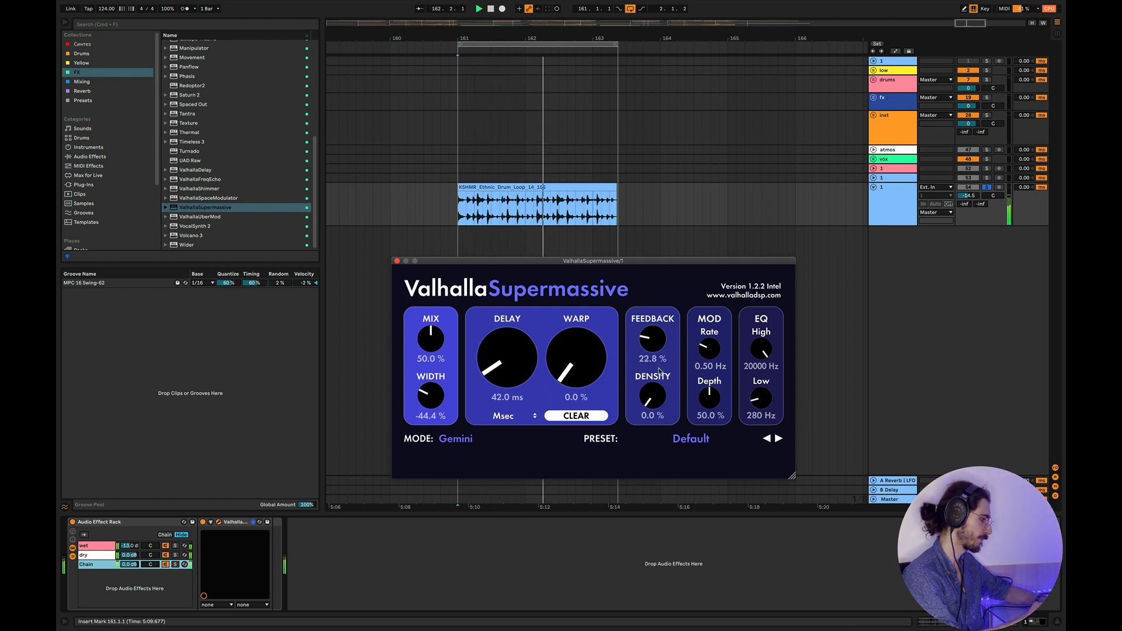
click(127, 568)
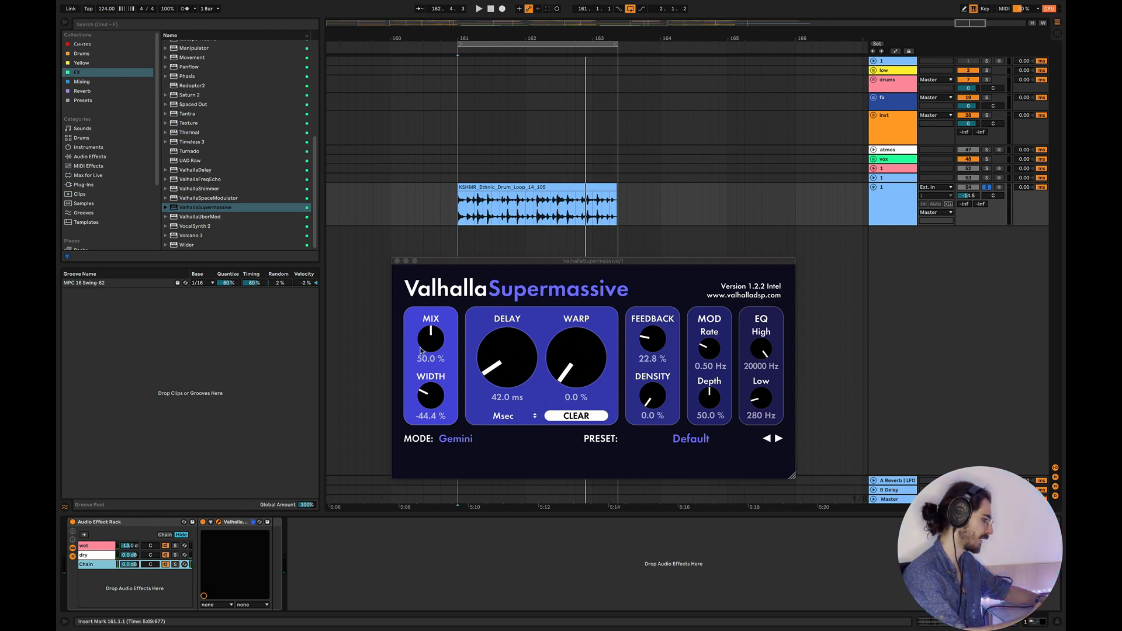
drag(420, 351, 526, 90)
Solo the new chain at -7.7 dB and, during playback, set Supermassive's high EQ to 13310 Hz and feedback to 0 %
click(125, 566)
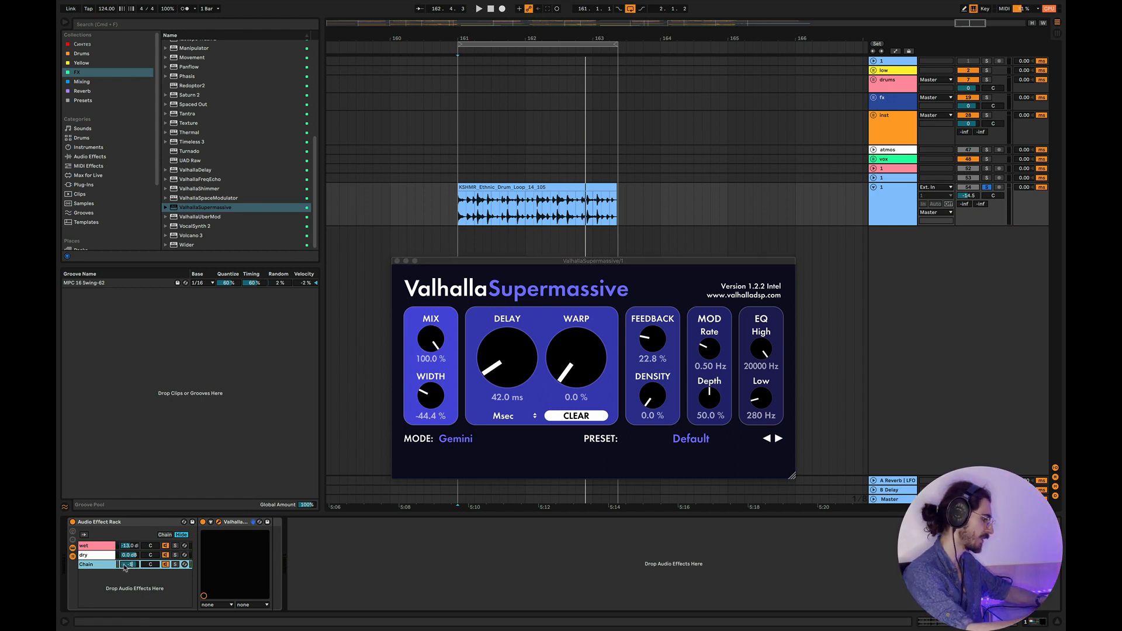
key(space)
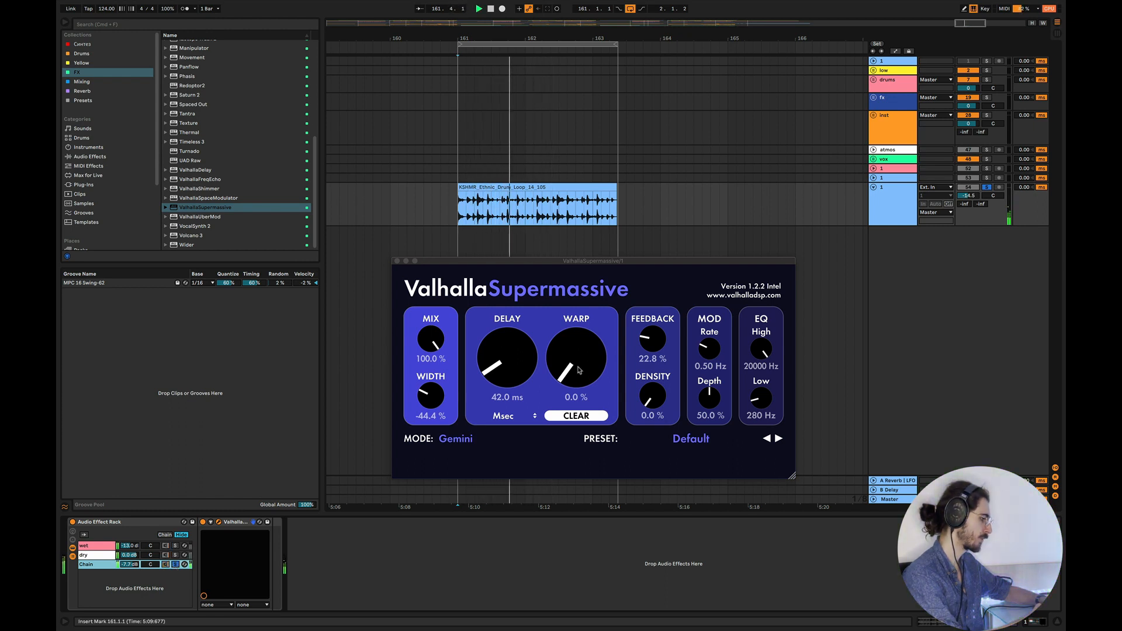
drag(761, 351, 760, 396)
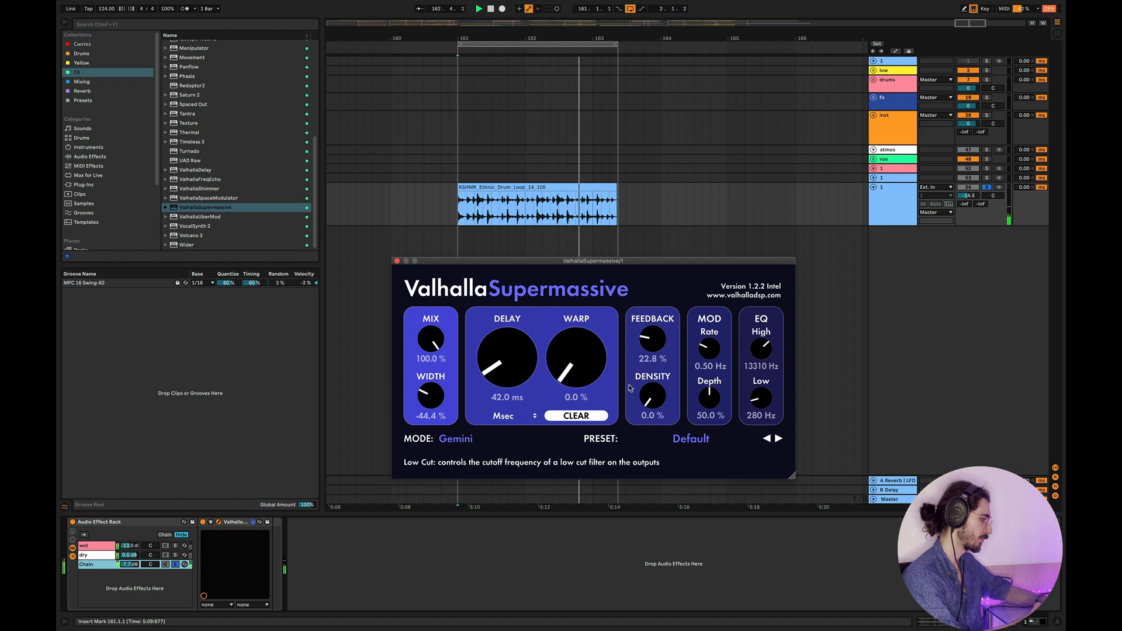
drag(652, 342, 651, 416)
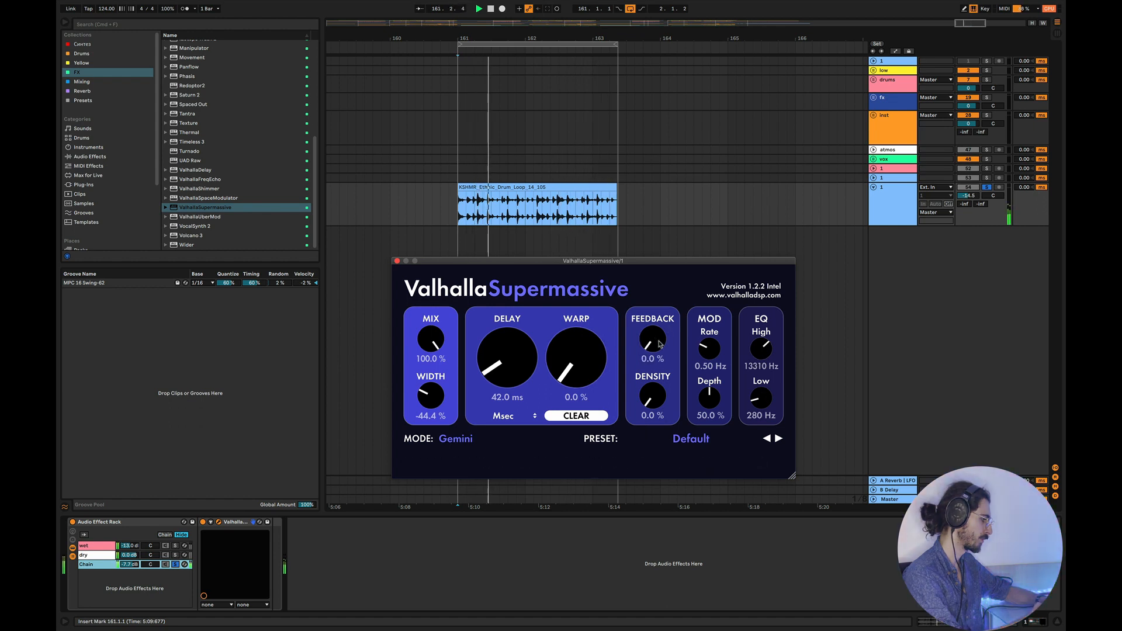
Set ValhallaSupermassive's feedback to 9.6 % and width to 89.4 %, and raise its rack chain's volume to -6.0 dB
drag(653, 345, 657, 338)
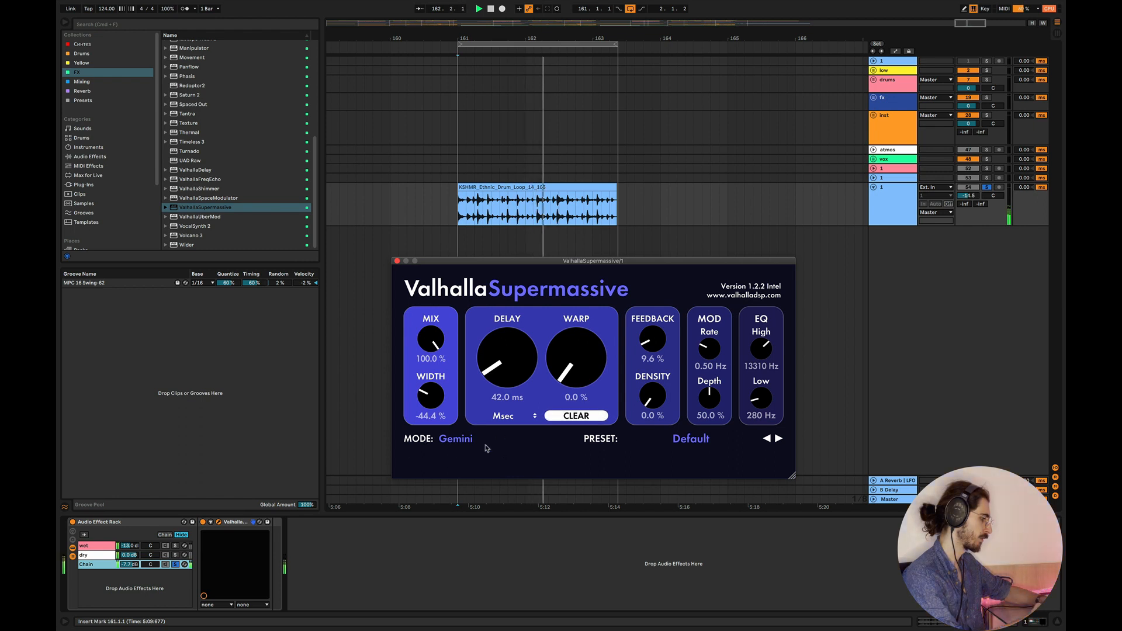
key(space)
click(132, 567)
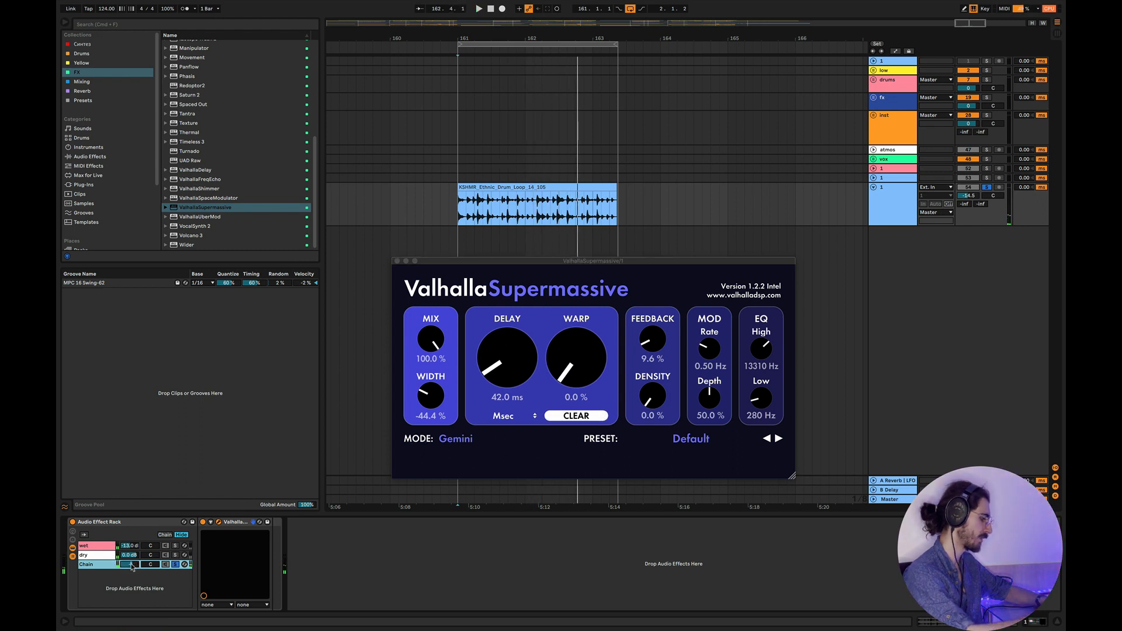
drag(440, 402, 440, 319)
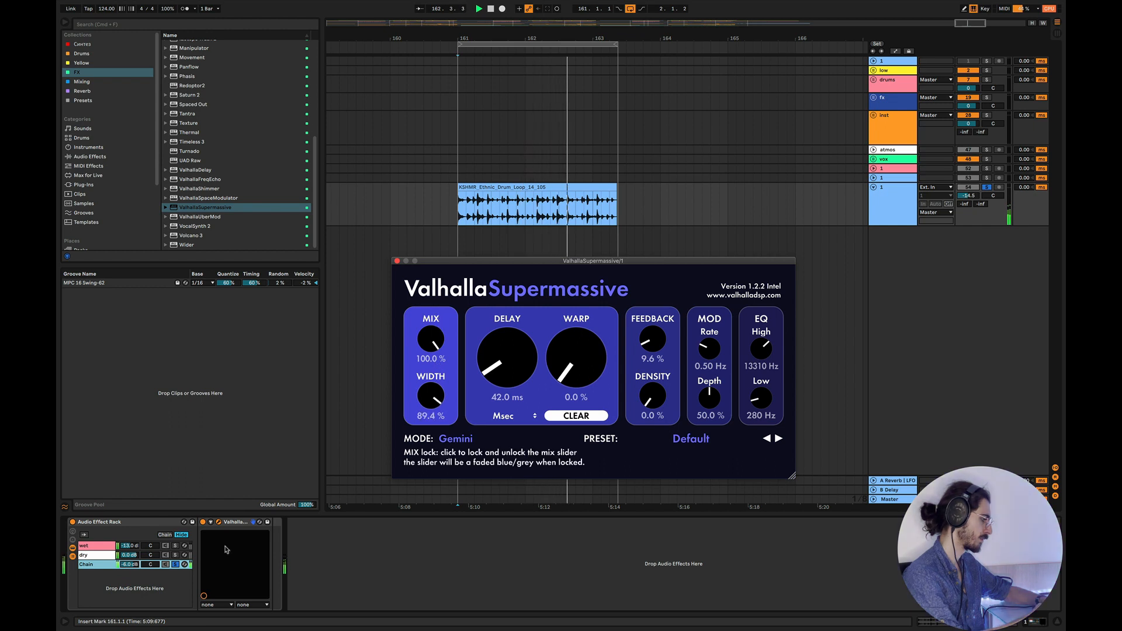
Unsolo the ValhallaSupermassive chain in the Audio Effect Rack and close the plug-in window
click(175, 565)
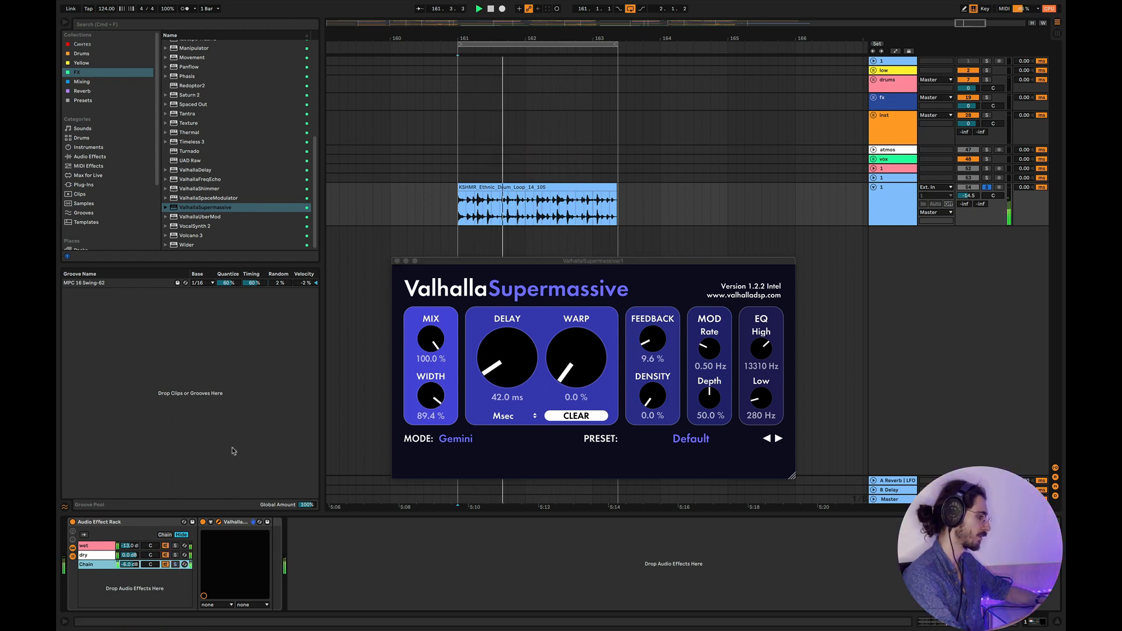
click(396, 261)
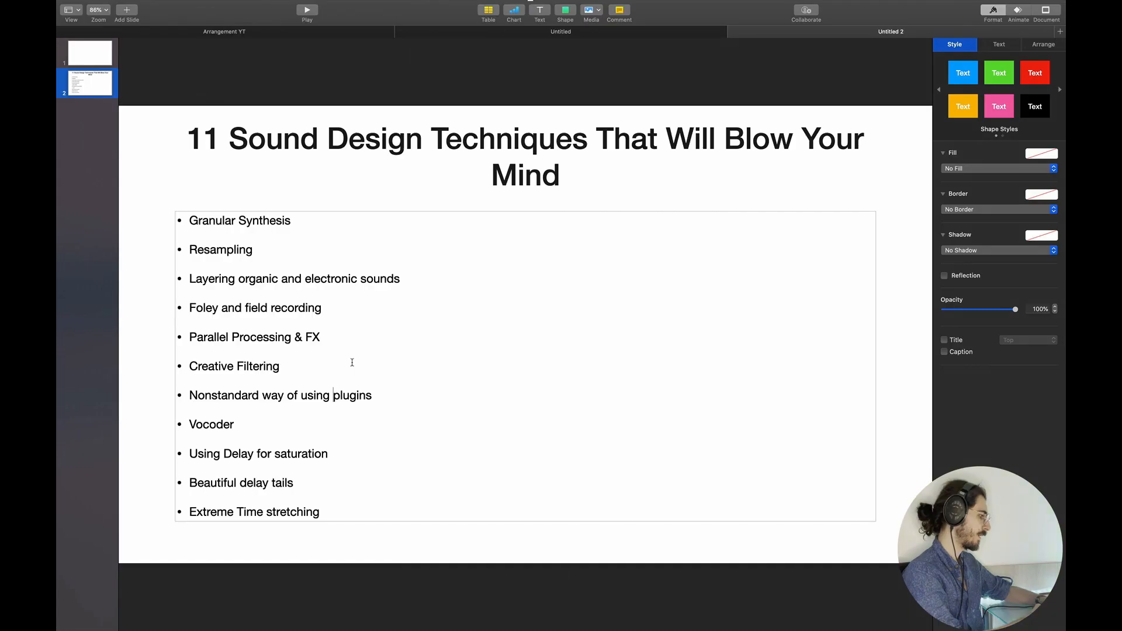
Switch back to Ableton Live, then unfold the inst group and the oud track around bar 97
key(super+Tab)
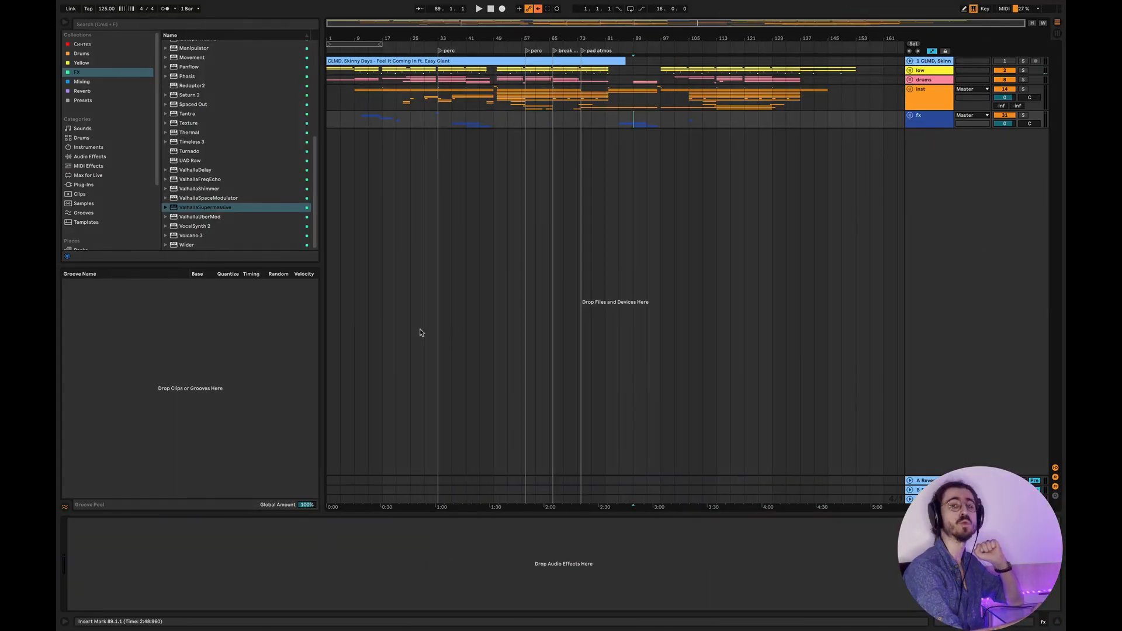
click(909, 91)
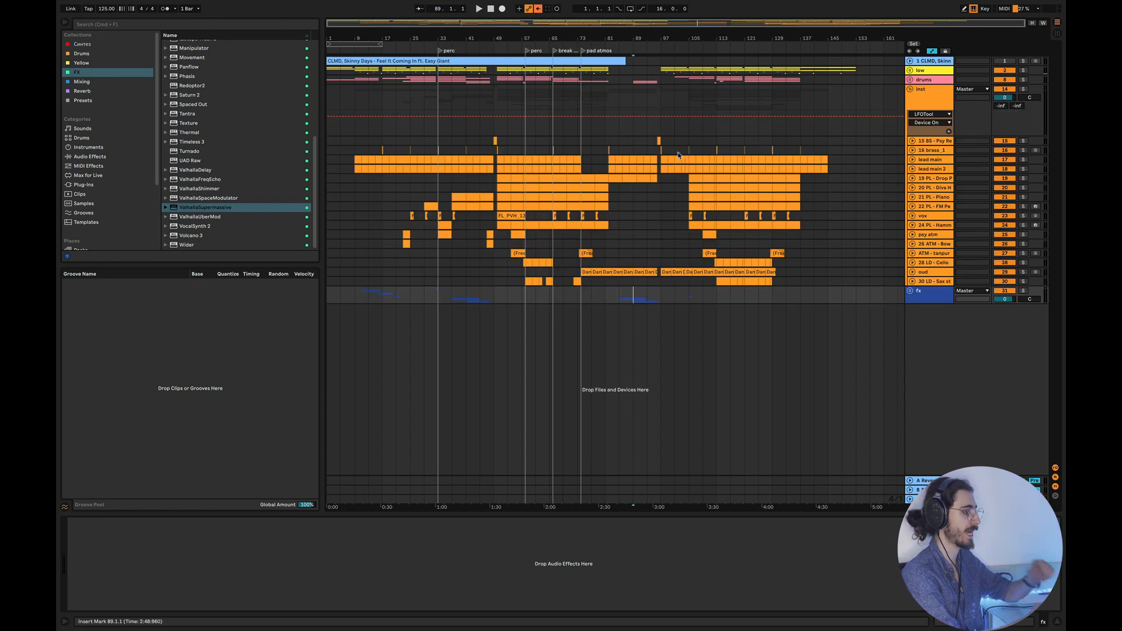
scroll(684, 183, up, 5)
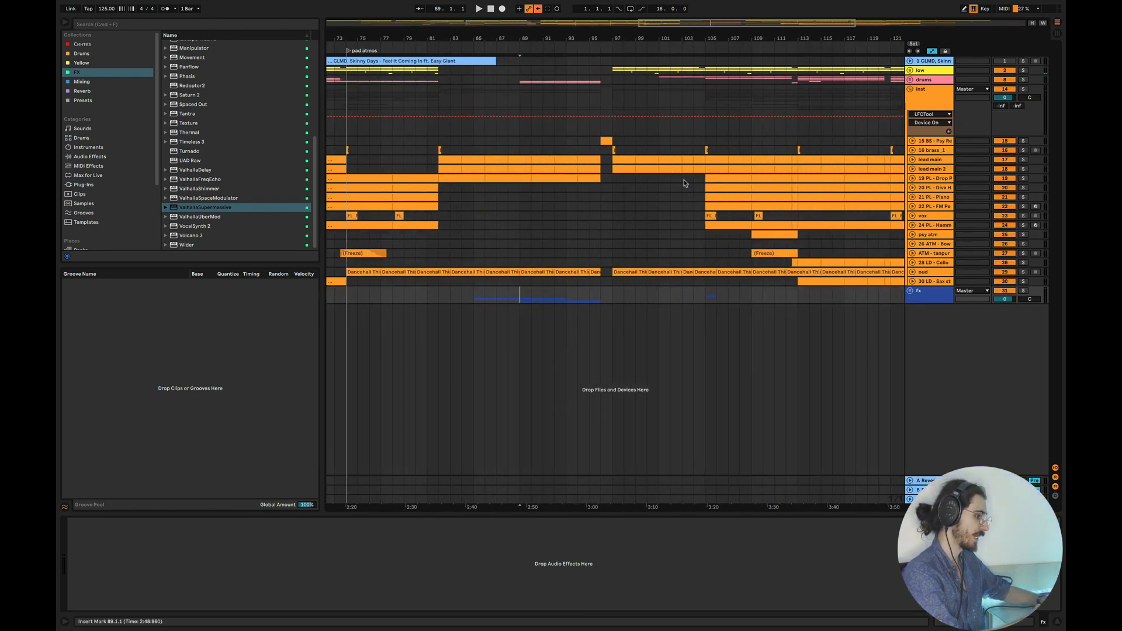
click(915, 275)
scroll(572, 307, up, 2)
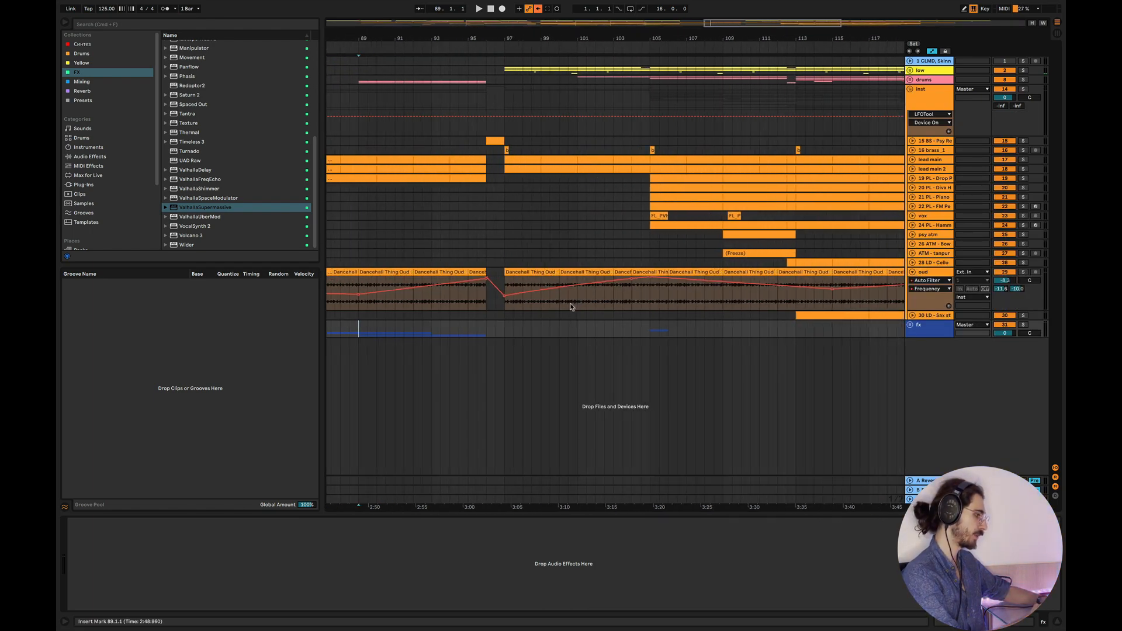
Solo the oud track and play it from bar 97
click(513, 287)
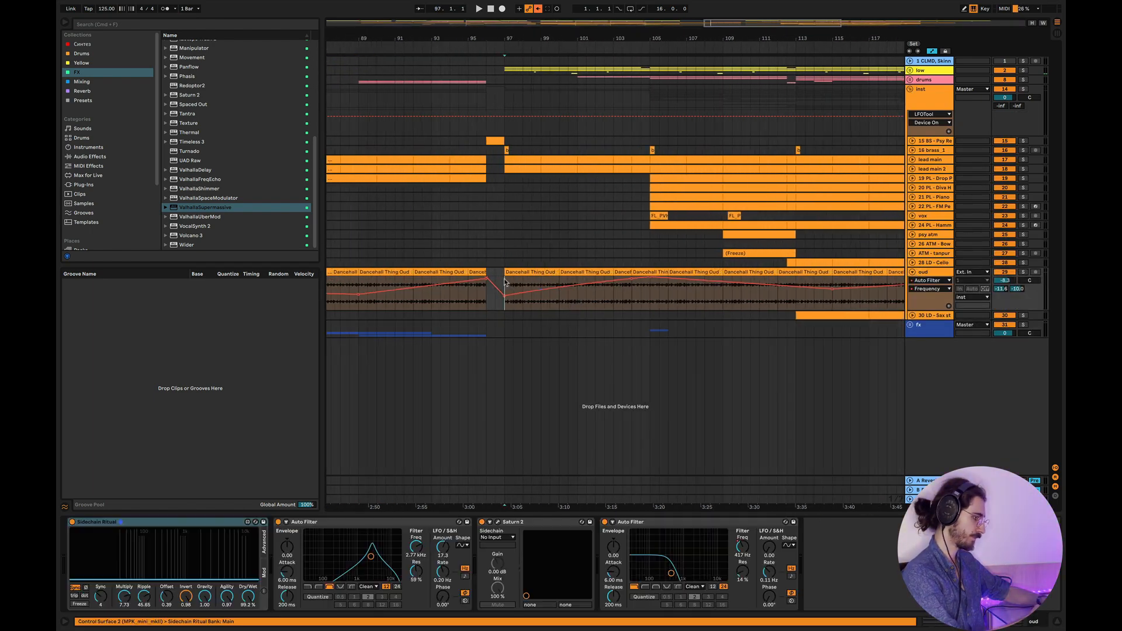
click(1023, 273)
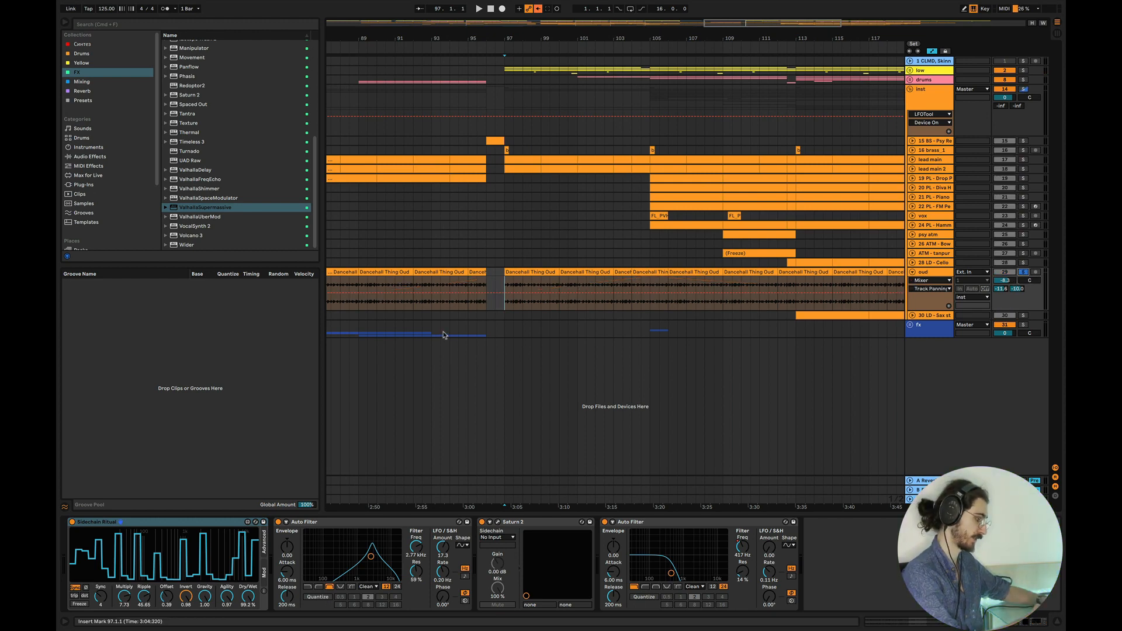
key(space)
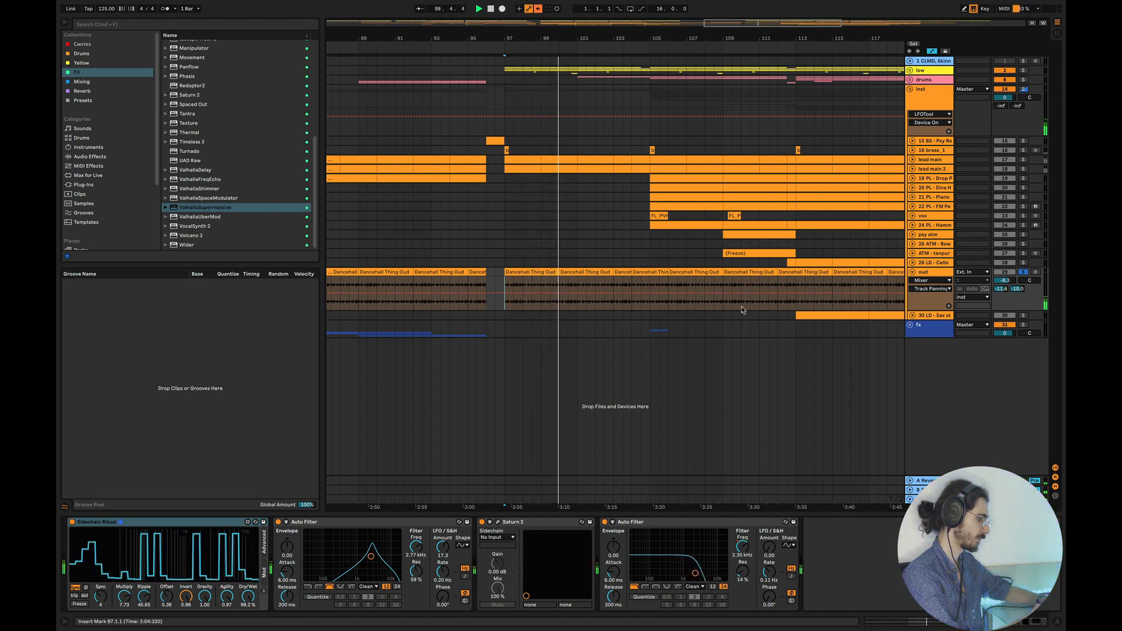
Turn off both Auto Filters on the oud track and lower its volume to -11.3 dB while playing from bar 97
click(605, 522)
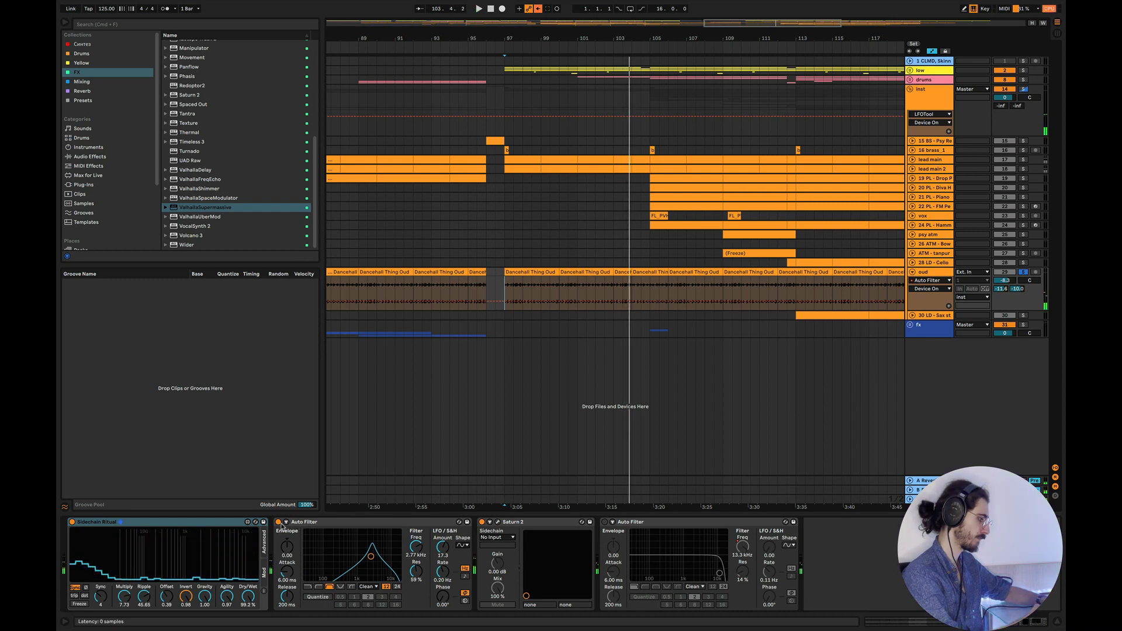
click(505, 285)
key(space)
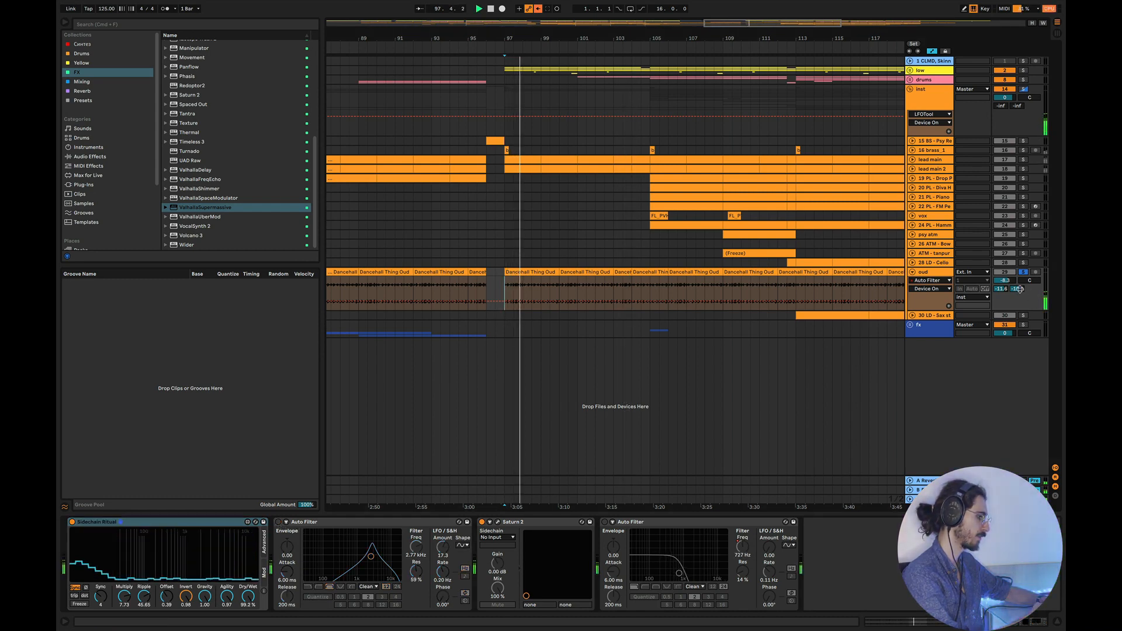
mouse_move(1005, 281)
mouse_down()
mouse_move(1005, 293)
mouse_move(1006, 281)
mouse_up()
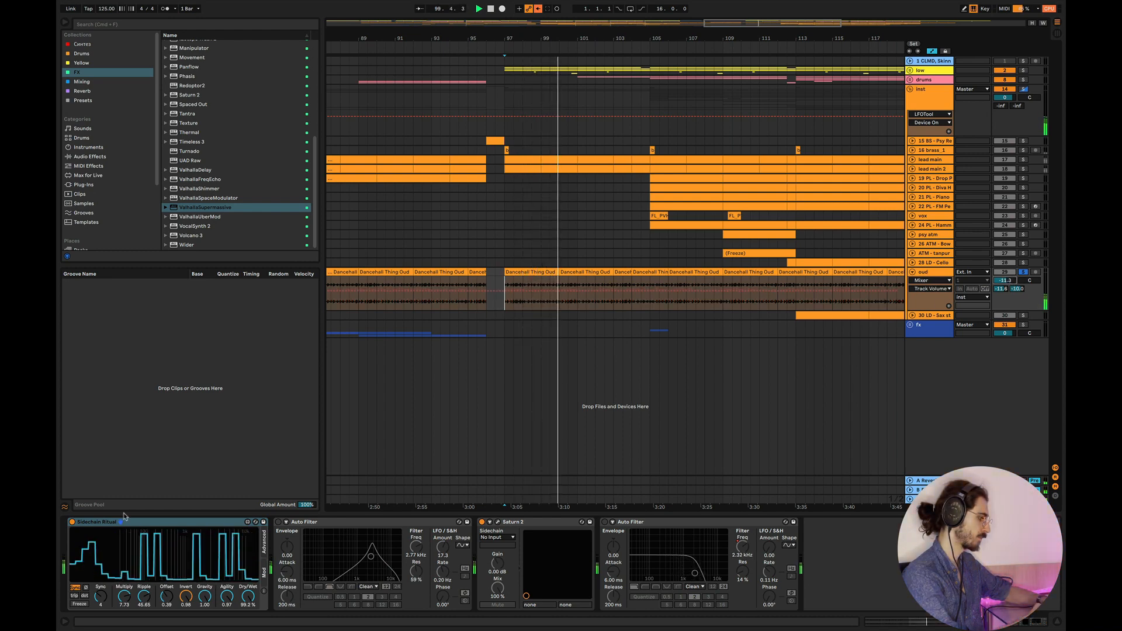
key(space)
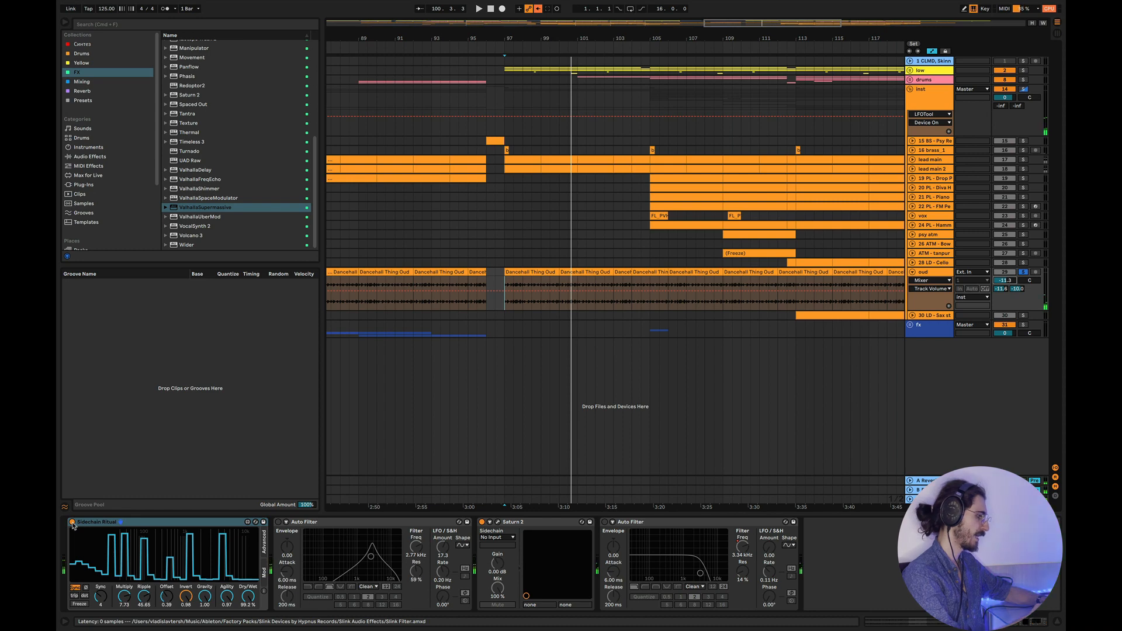
Turn off Sidechain Ritual and set the oud track's reverb and delay sends to -inf during playback
click(73, 522)
key(space)
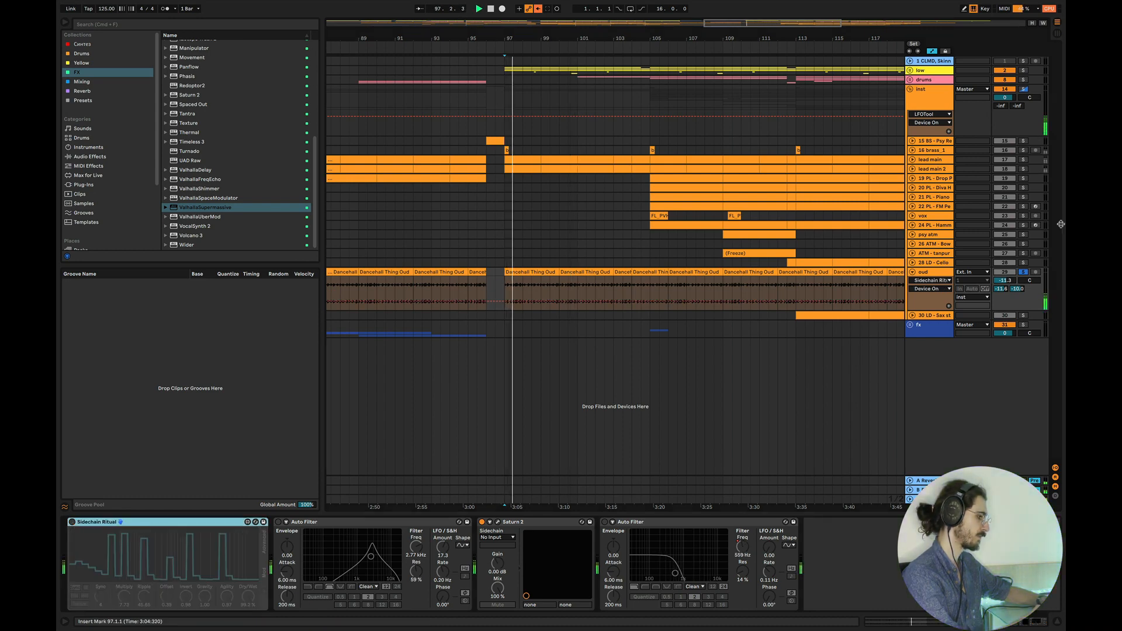
click(1001, 289)
double_click(1017, 289)
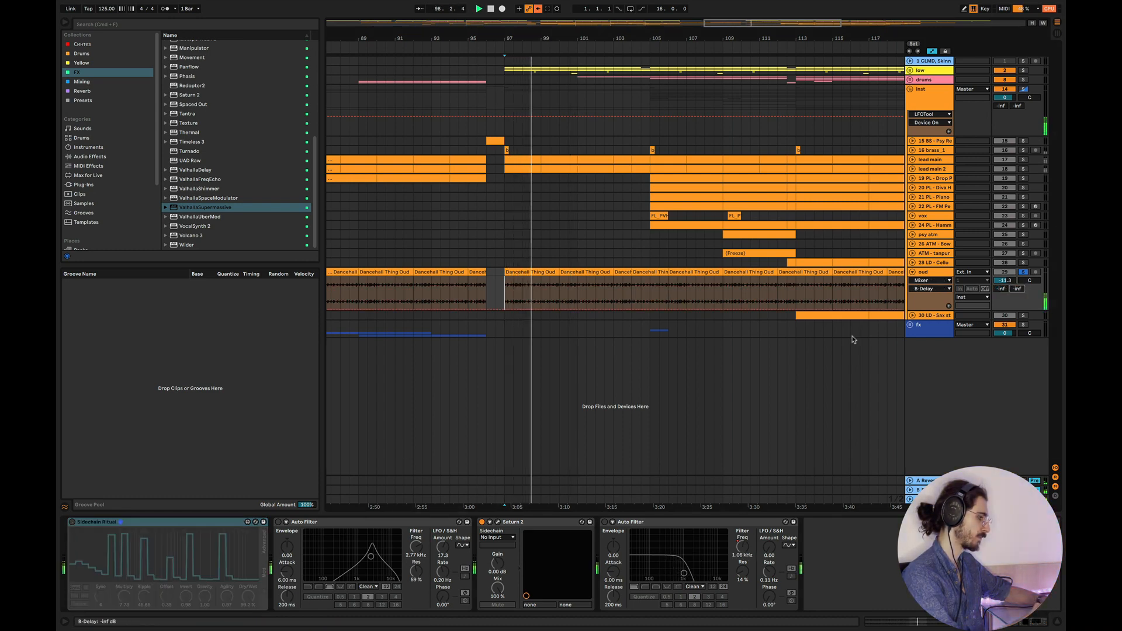
Turn Sidechain Ritual and the first Auto Filter back on, and raise the oud track's reverb and delay sends
click(72, 522)
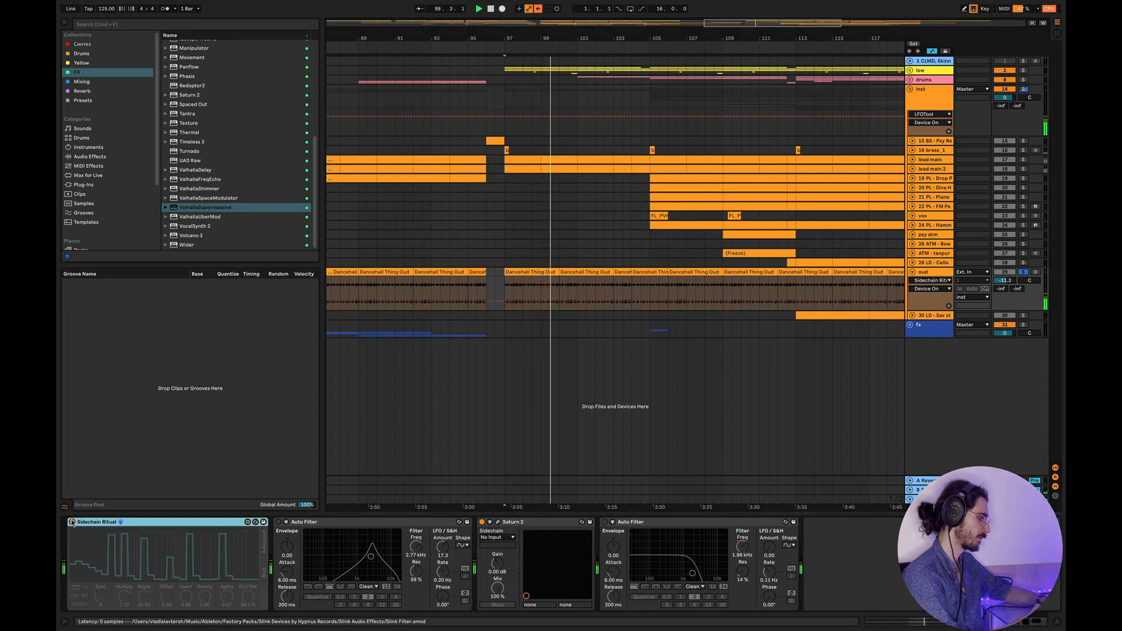
click(278, 522)
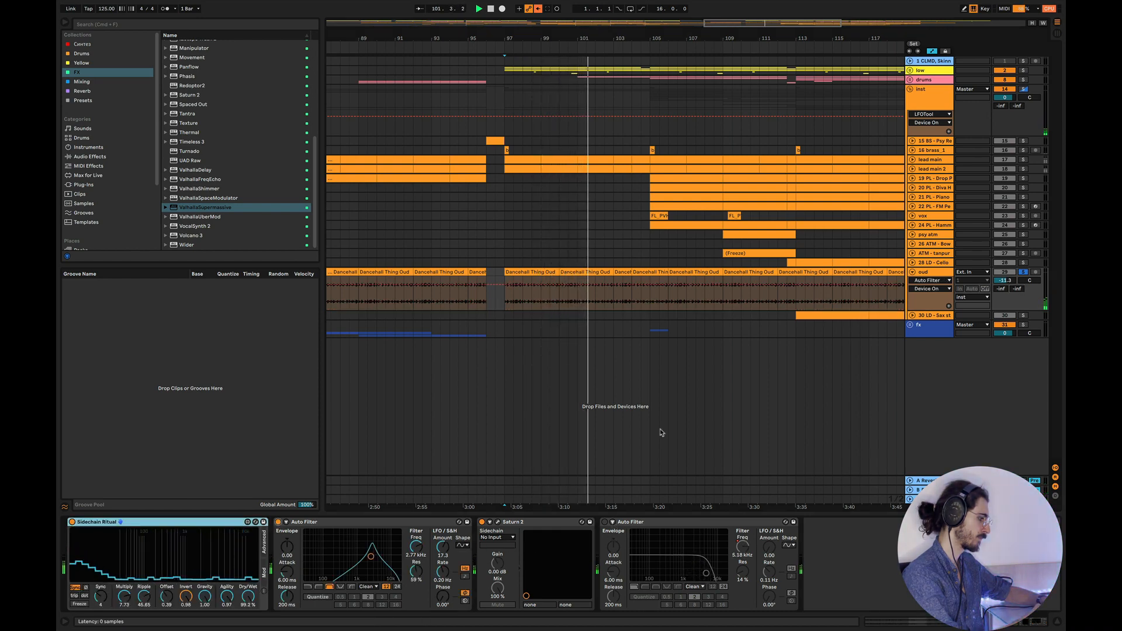
key(space)
mouse_move(1000, 289)
mouse_down()
mouse_move(1000, 276)
mouse_move(1018, 275)
mouse_up()
key(space)
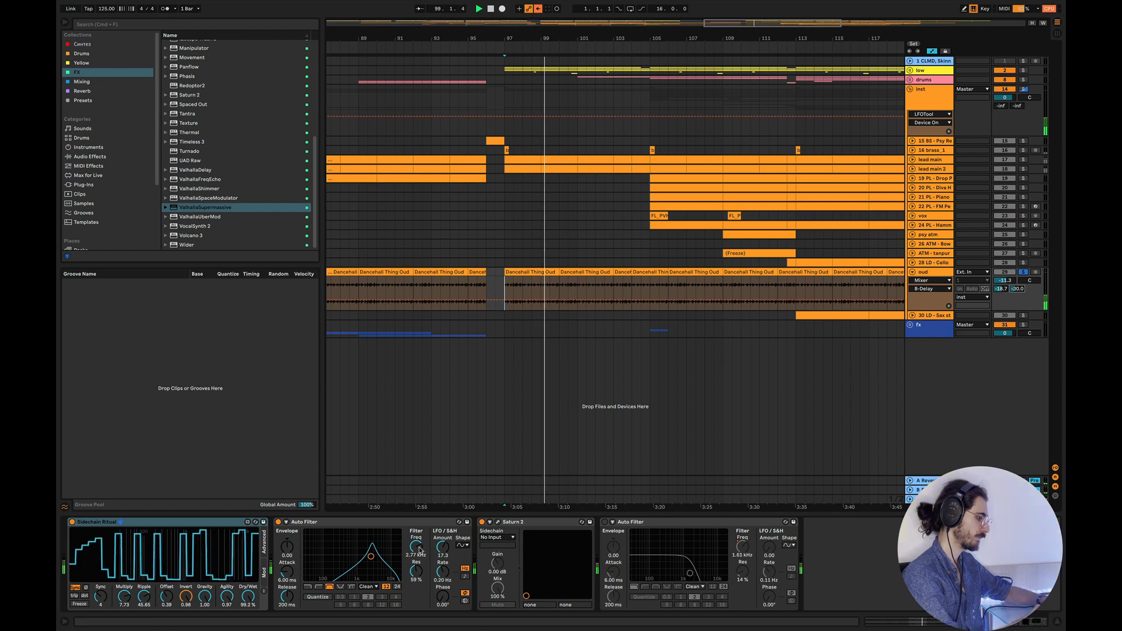
Set the first Auto Filter's frequency to 5.33 kHz, stop playback and re-enable the overridden automation
mouse_move(416, 546)
mouse_down()
mouse_move(416, 576)
mouse_move(416, 536)
mouse_up()
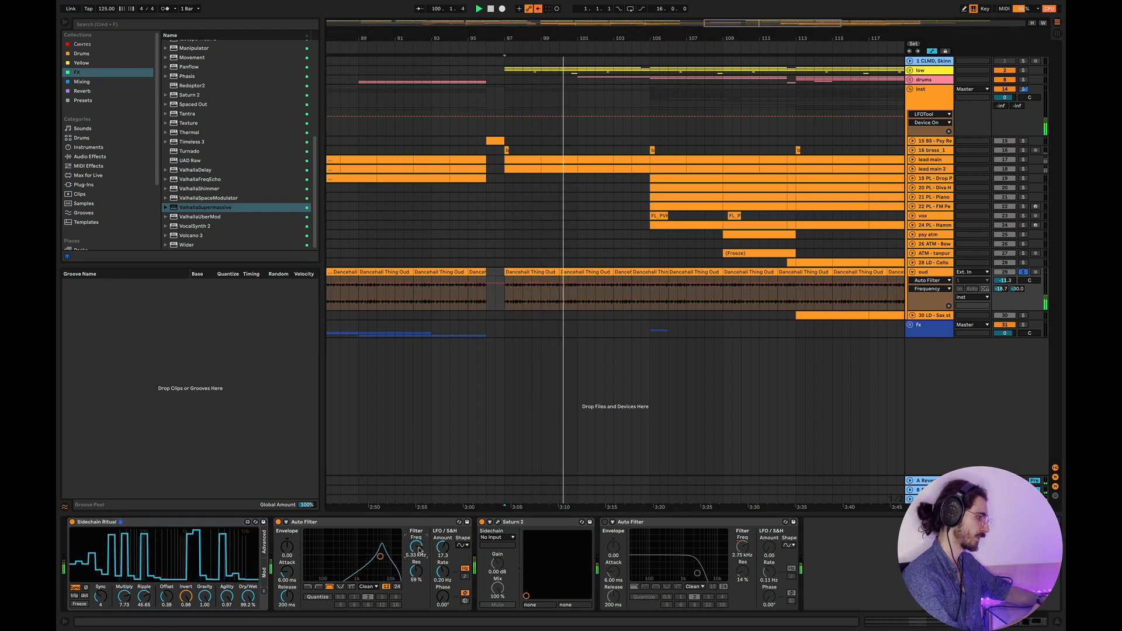
key(space)
click(538, 8)
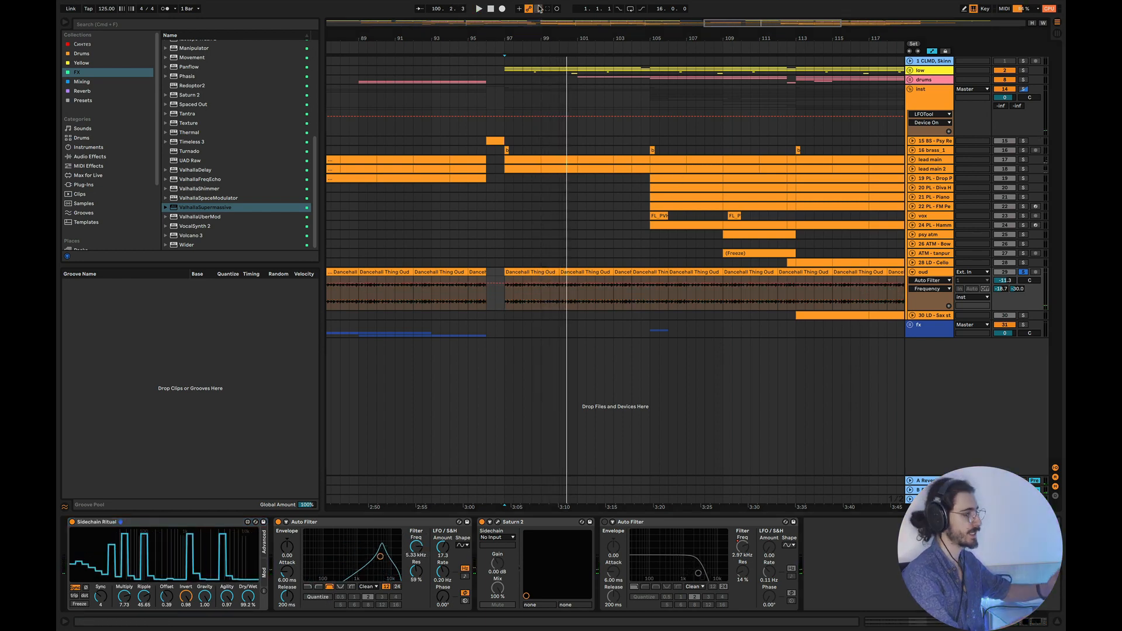
Unsolo the oud track and play the full mix from 96.3.1
click(1023, 272)
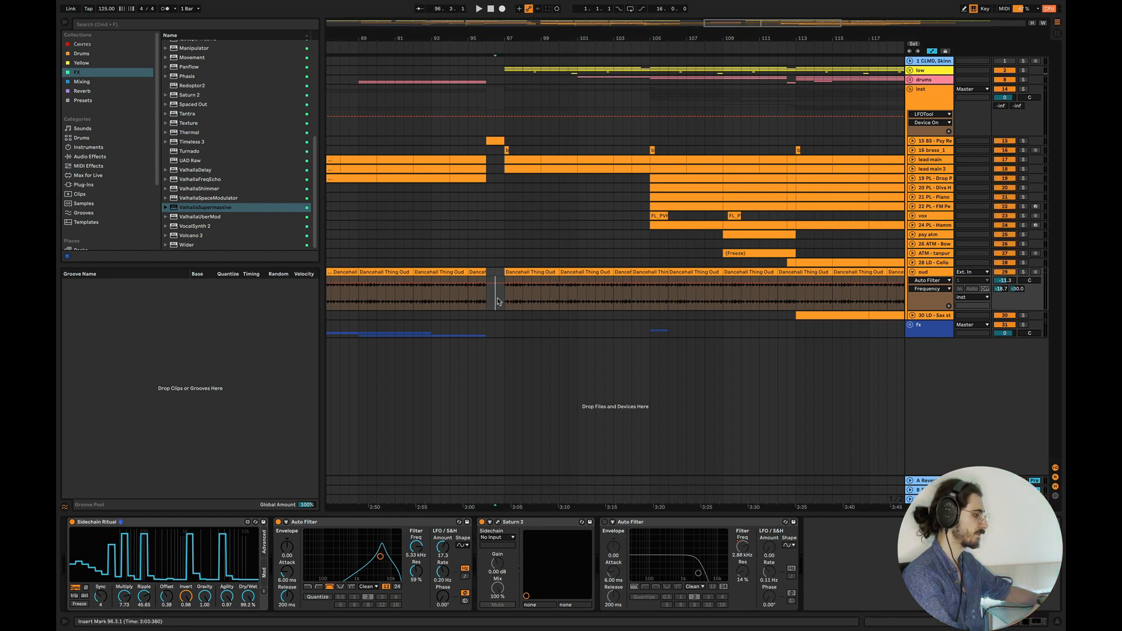
key(space)
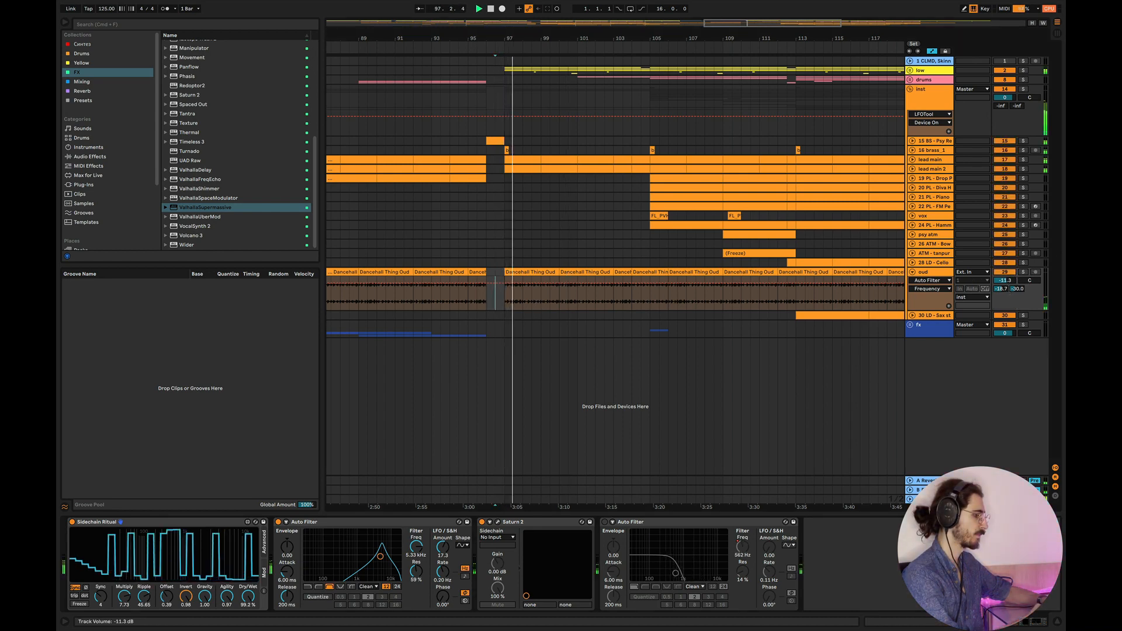
Raise the oud track's volume to -6.2 dB along with its reverb and delay sends, and set the first Auto Filter's frequency to 1.67 kHz
click(1004, 281)
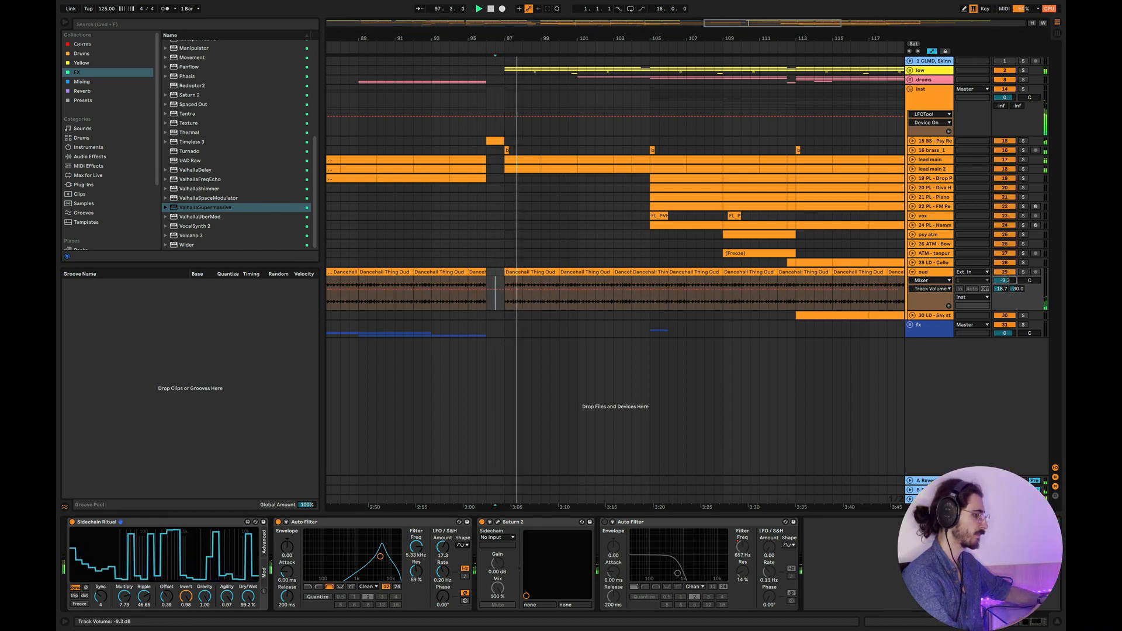
click(1001, 290)
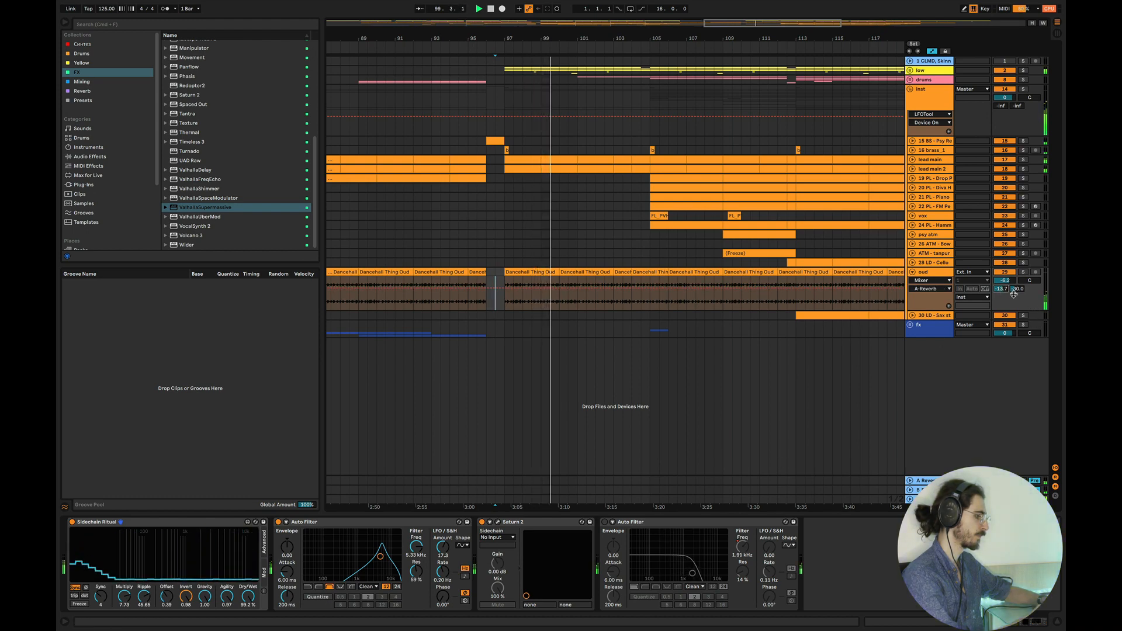
mouse_move(1013, 294)
mouse_down()
mouse_move(1013, 282)
mouse_move(1000, 285)
mouse_up()
drag(415, 546, 415, 567)
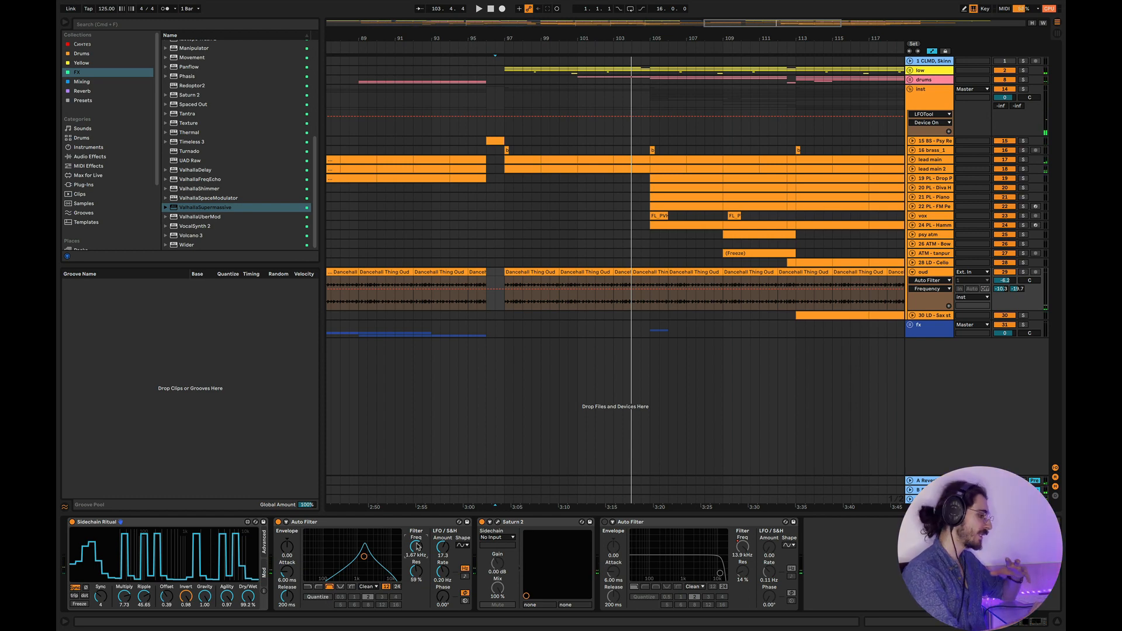
Turn off the first Auto Filter and Sidechain Ritual on the oud track and play the mix from bar 97
click(278, 522)
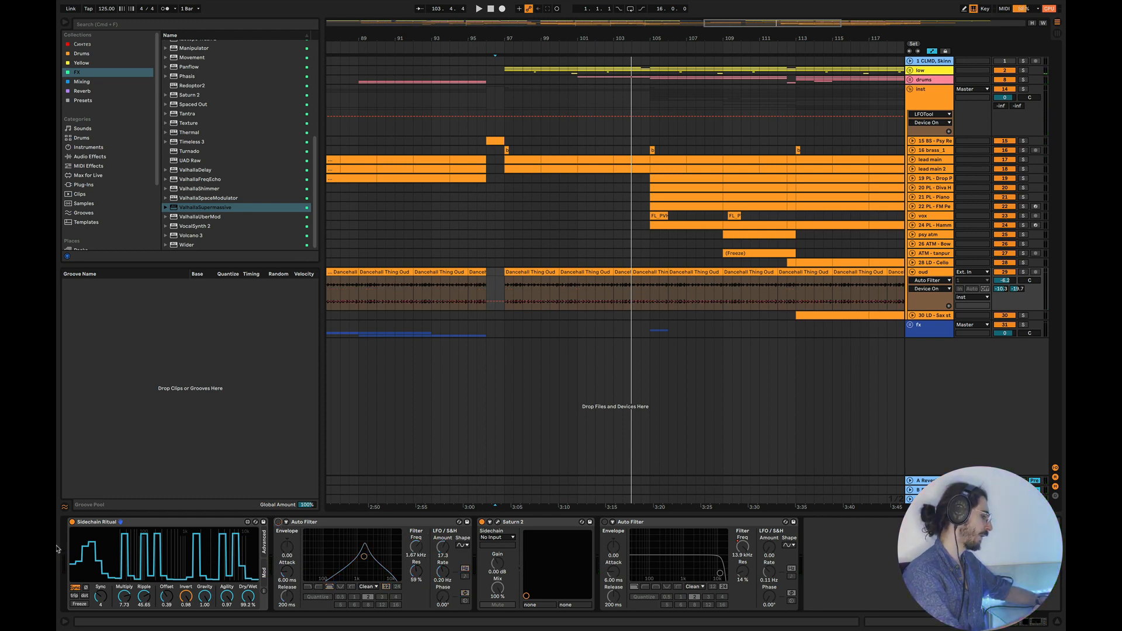
click(71, 522)
click(506, 281)
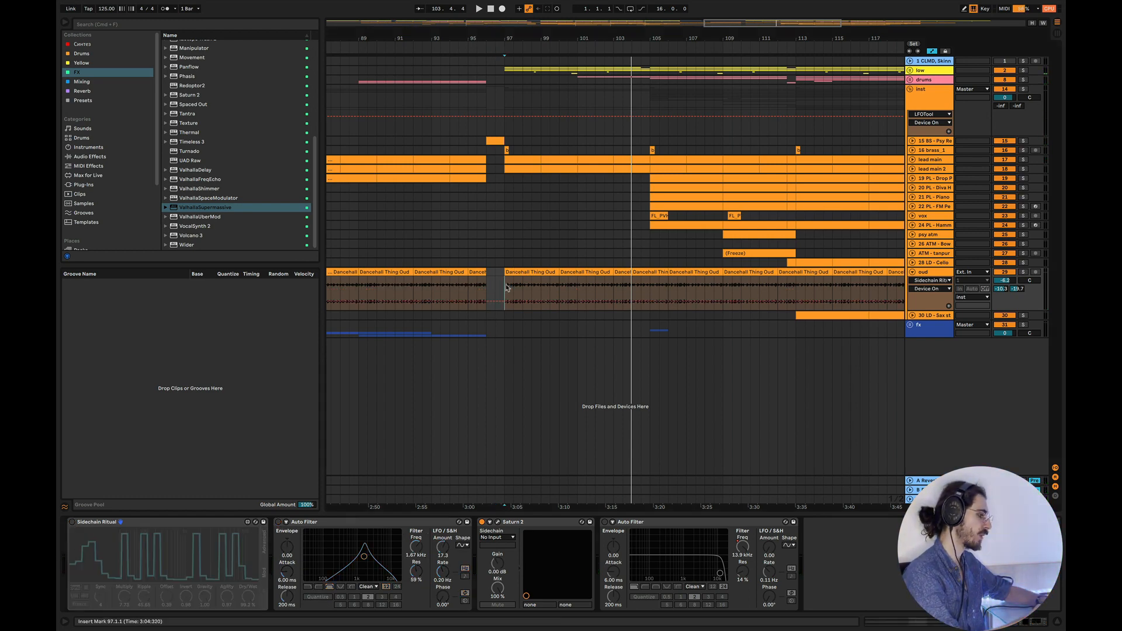
key(space)
Set the oud track's reverb and delay sends to -inf and turn off Saturn 2
double_click(1001, 289)
double_click(1022, 291)
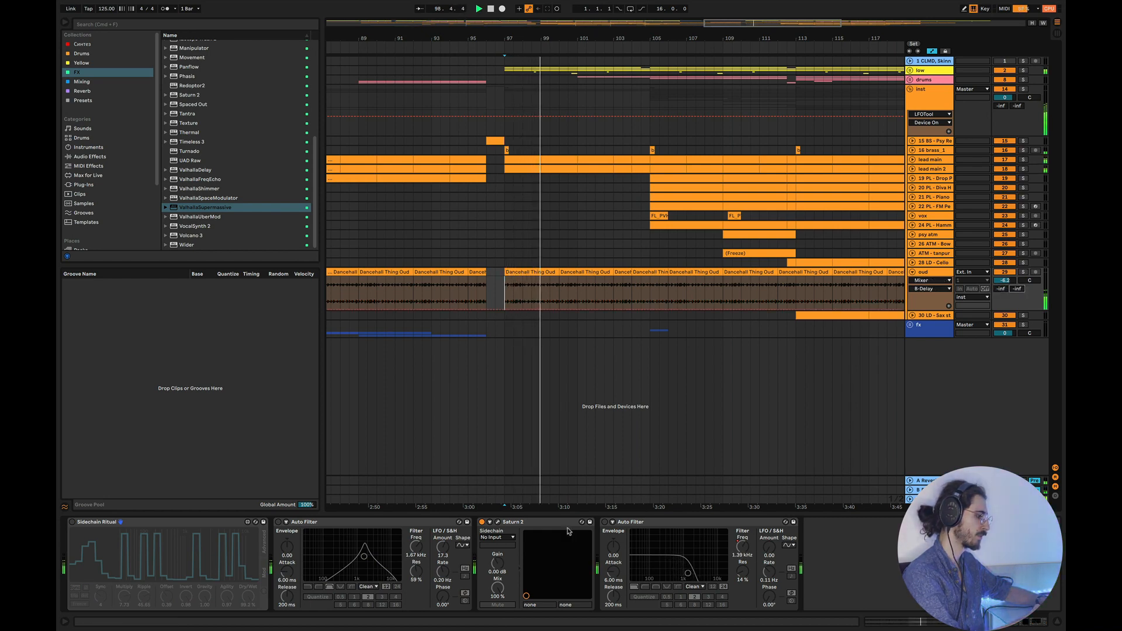
click(482, 522)
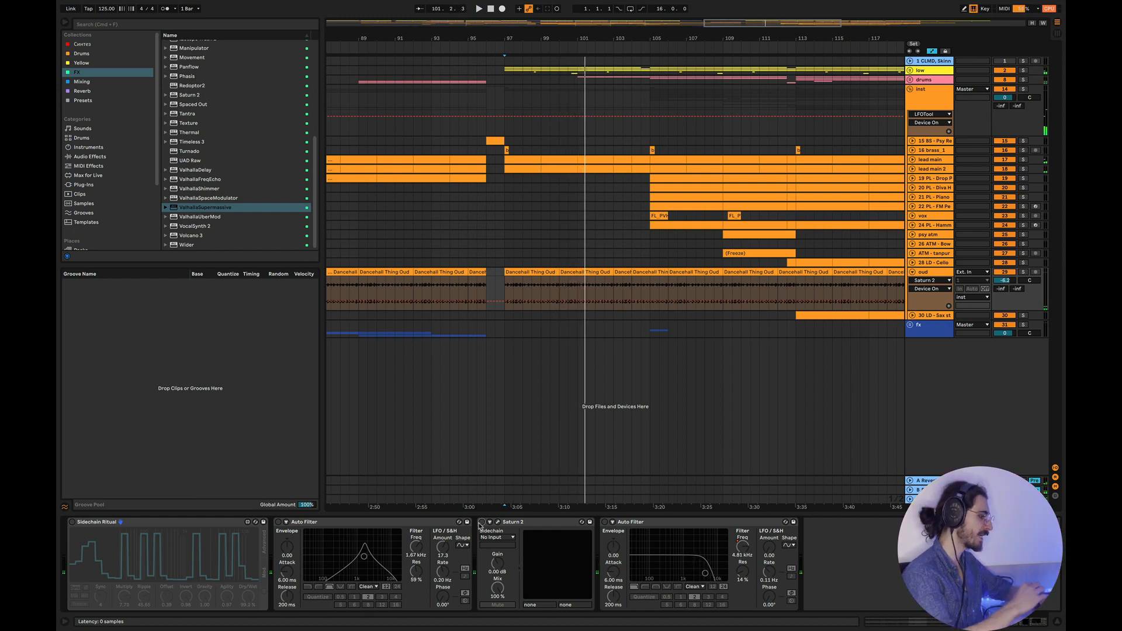
Copy the last oud clip, starting at bar 127, to 153.1.1 and duplicate it twice
scroll(788, 279, down, 6)
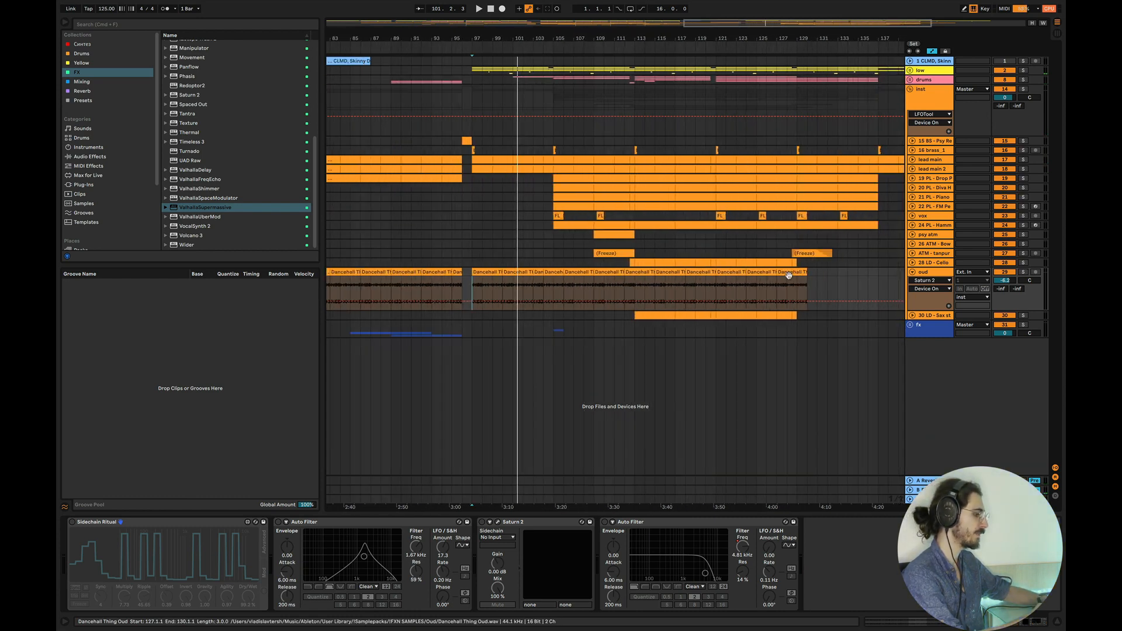
click(613, 271)
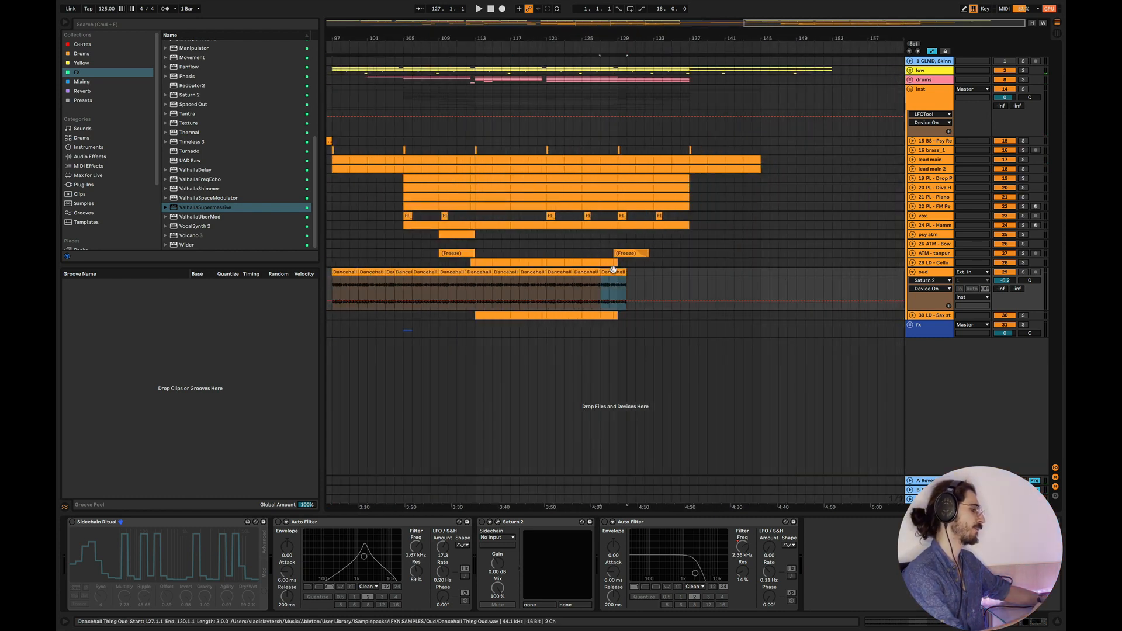
click(834, 275)
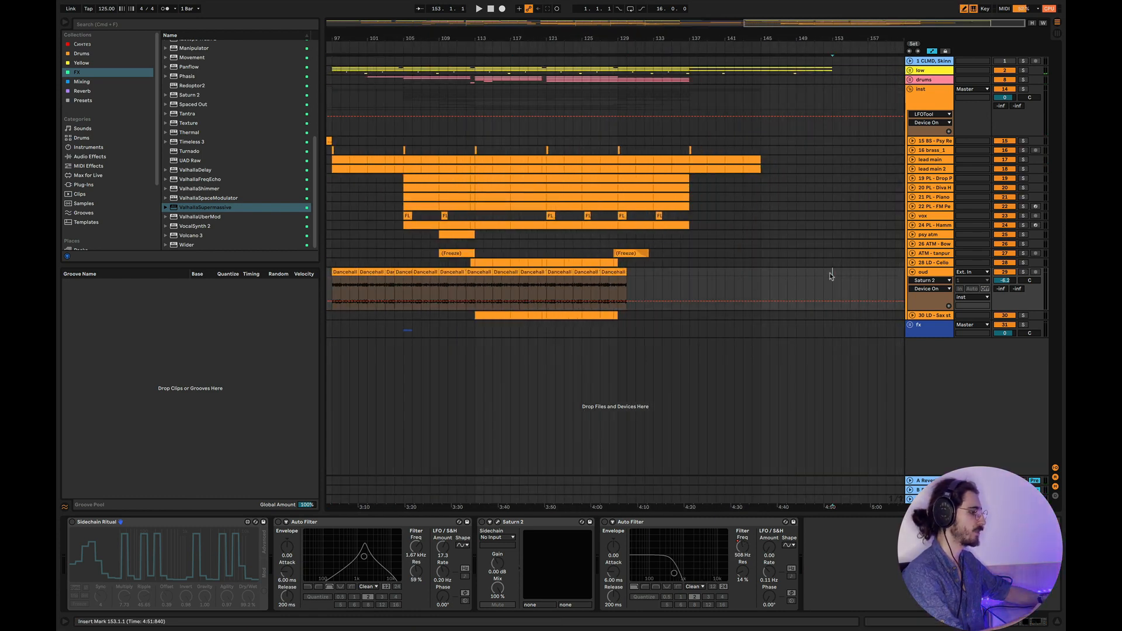
key(ctrl+v)
scroll(819, 275, up, 5)
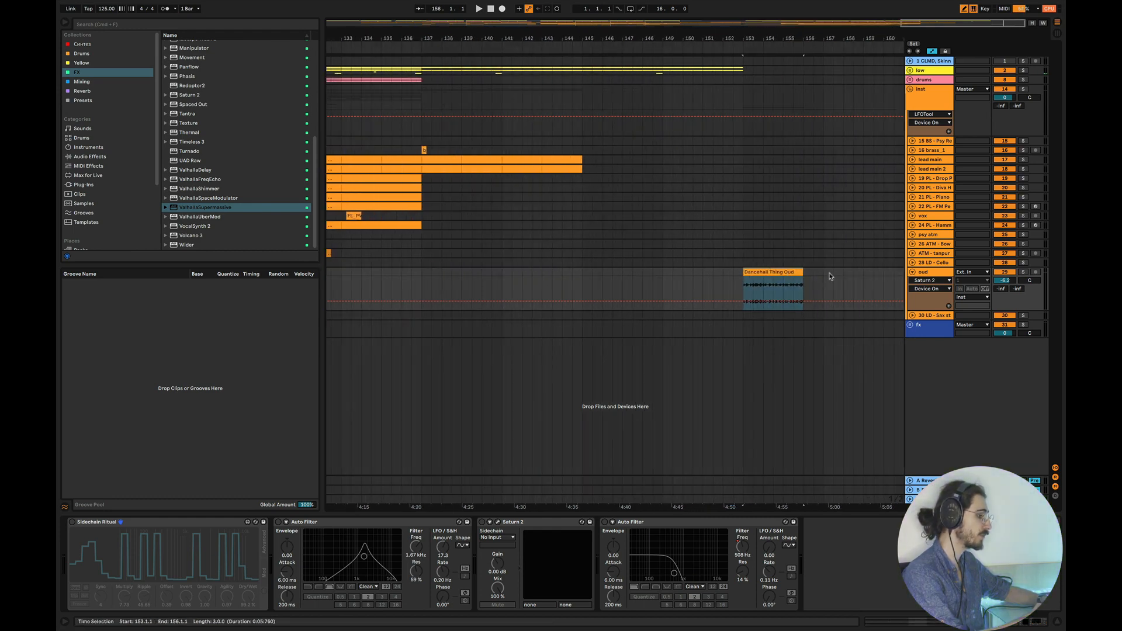
key(ctrl+d)
scroll(766, 270, right, 3)
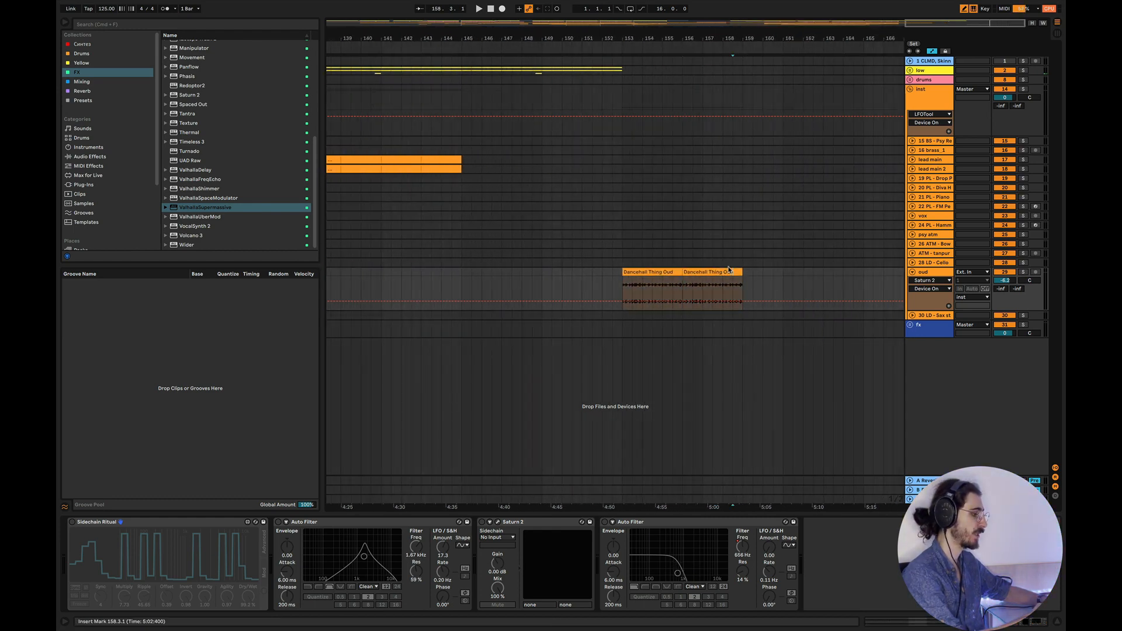
key(ctrl+d)
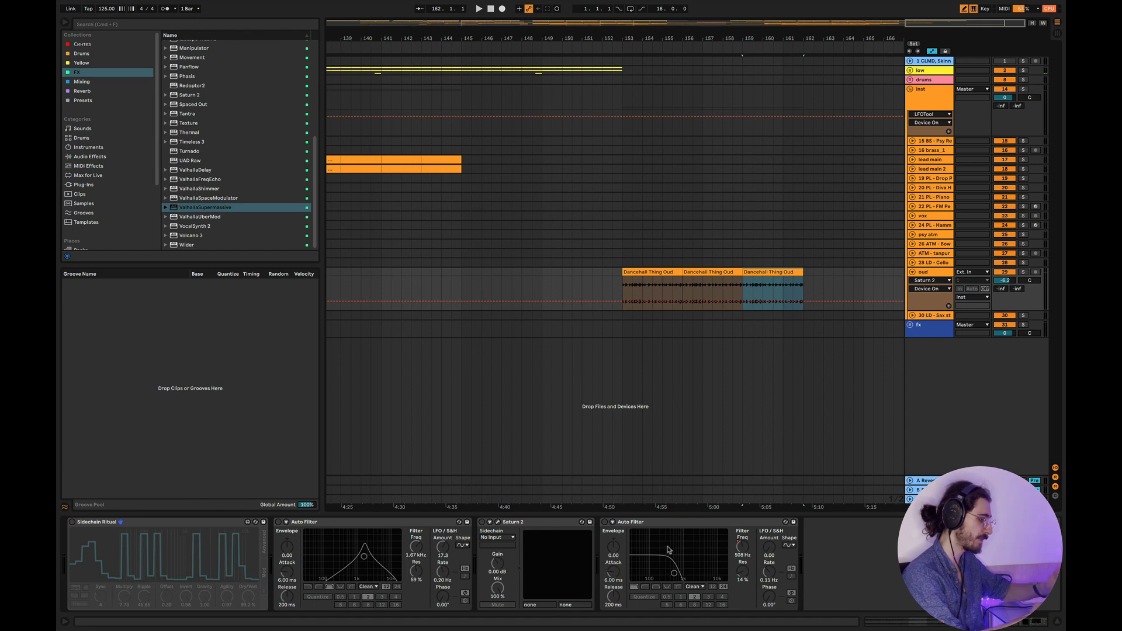
Replace the Auto Filter after Saturn 2 with Slink Filter, set the start point to 153.1.1 and solo the oud track
click(659, 521)
key(Delete)
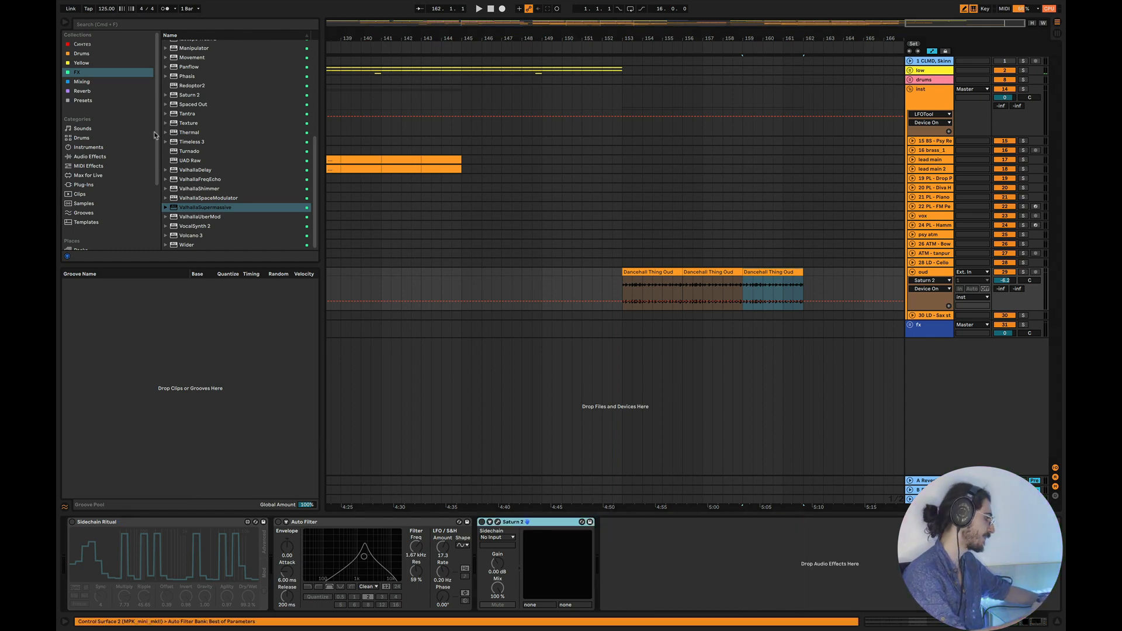
scroll(225, 150, up, 10)
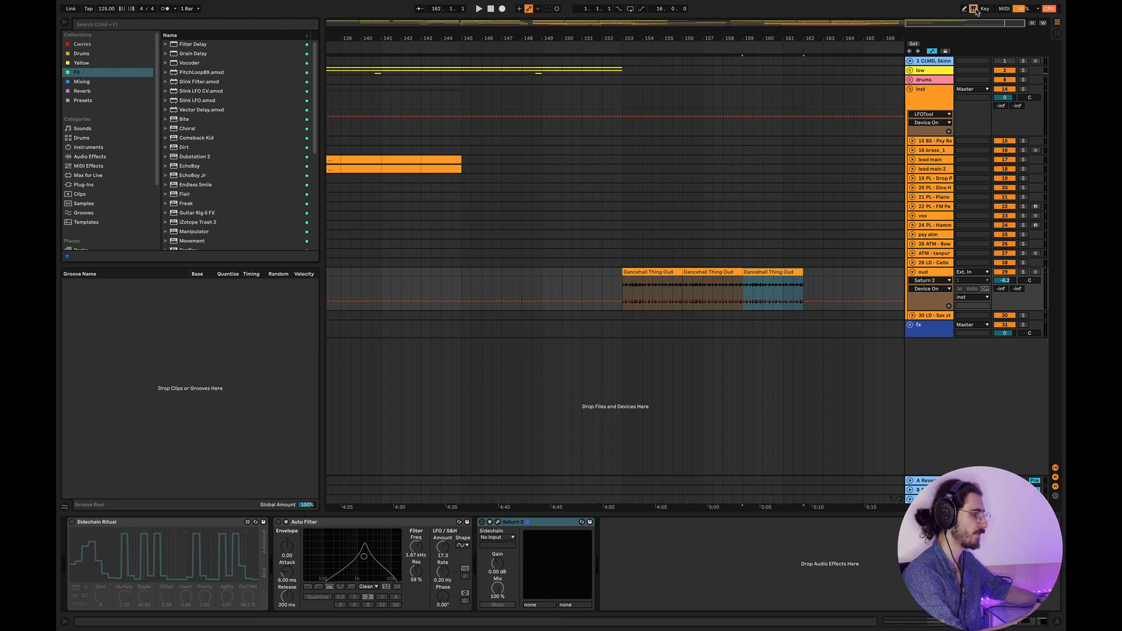
click(626, 287)
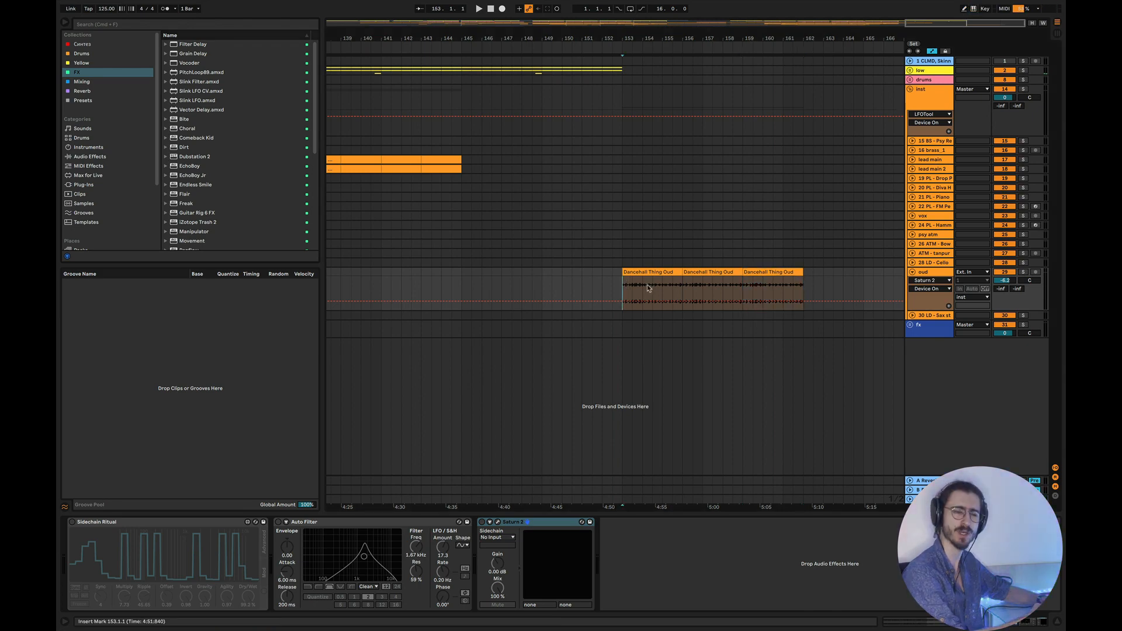
click(1024, 273)
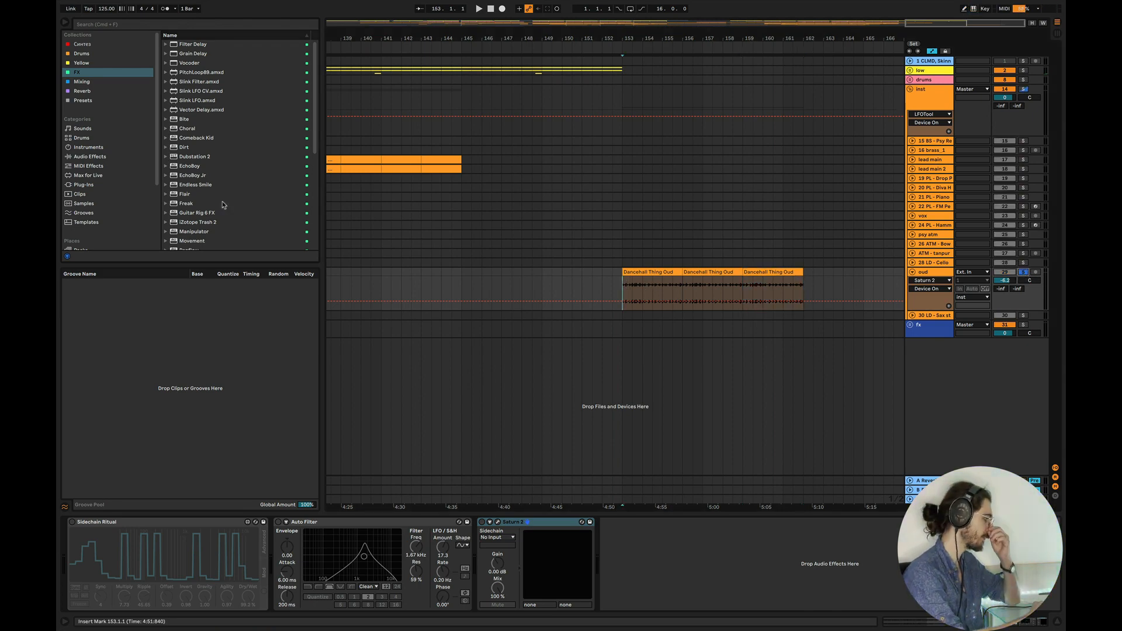
click(199, 82)
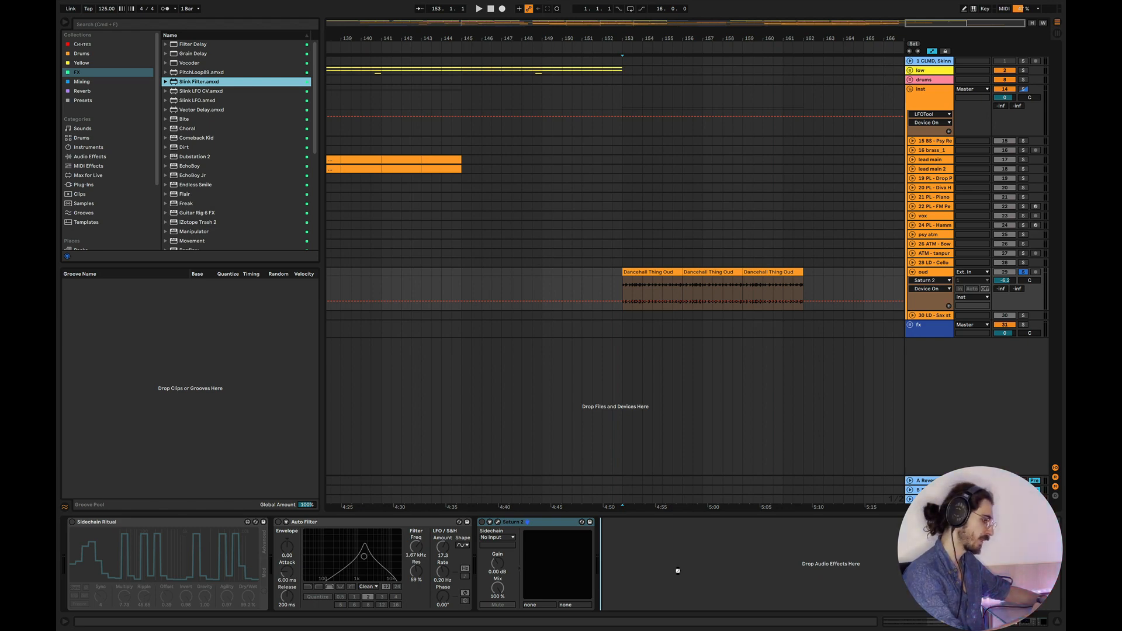
drag(678, 571, 678, 570)
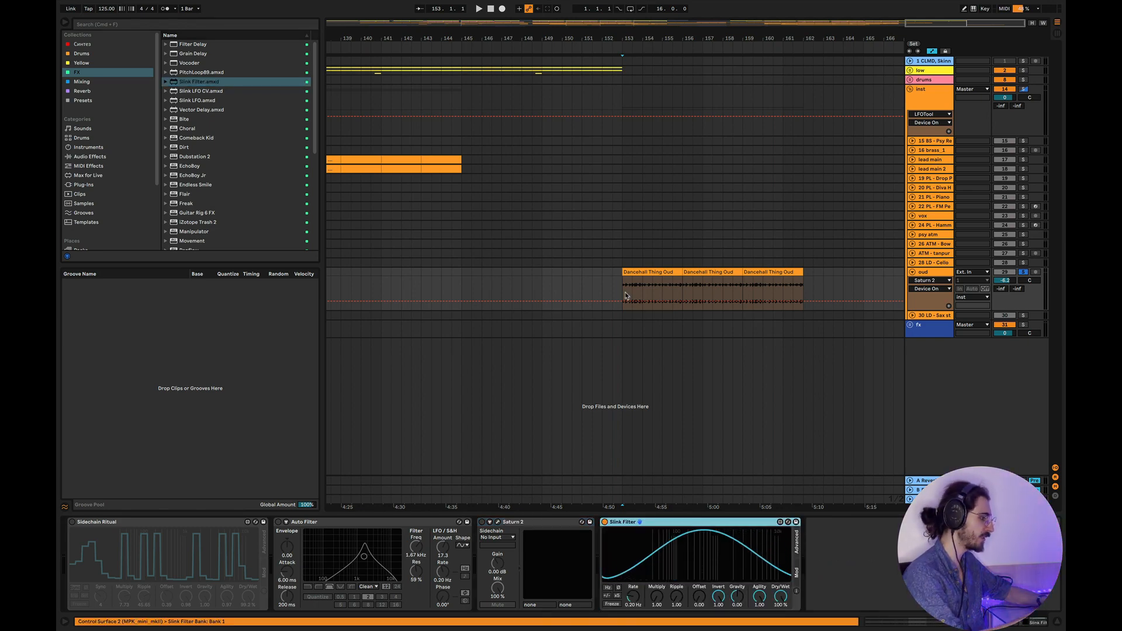
Play the oud clips and set Slink Filter's Multiply to 3.13, Ripple to 19.35 and Agility to 0.65
key(space)
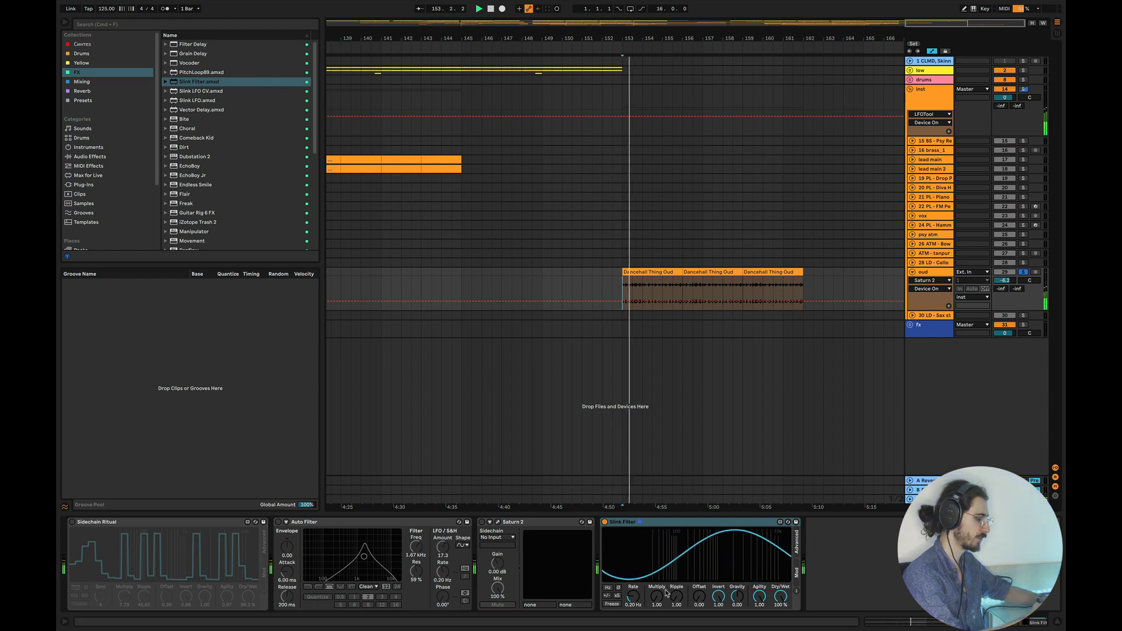
drag(656, 596, 676, 578)
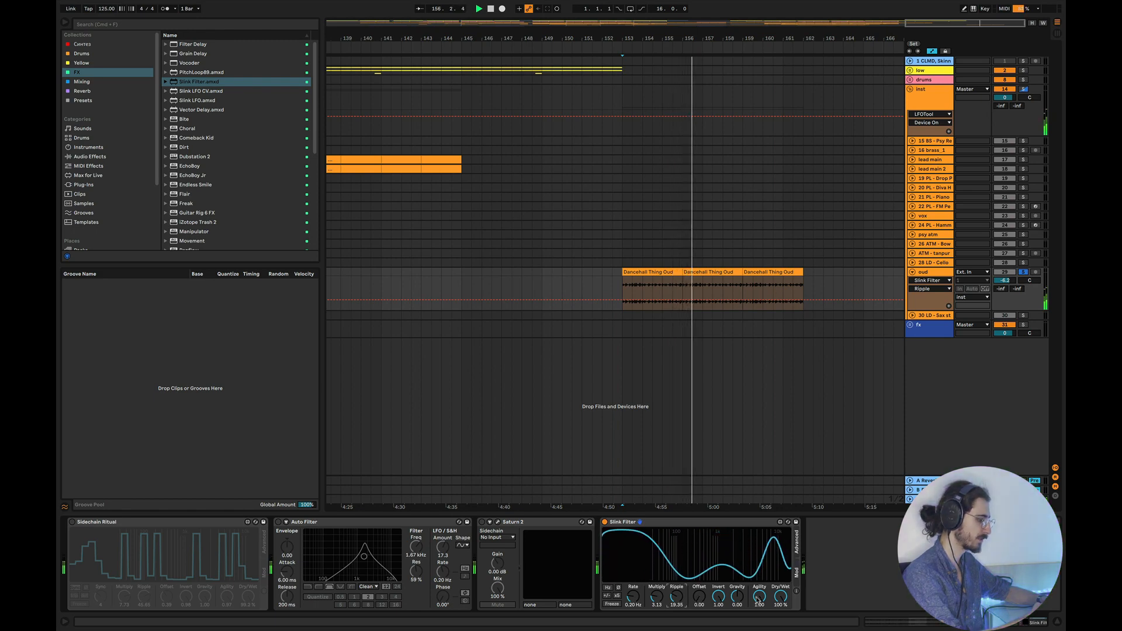
drag(758, 597, 758, 606)
Assign Slink Filter's MOD 1 to target A, enable its +/- option and set its rate to 0.88 Hz
click(796, 574)
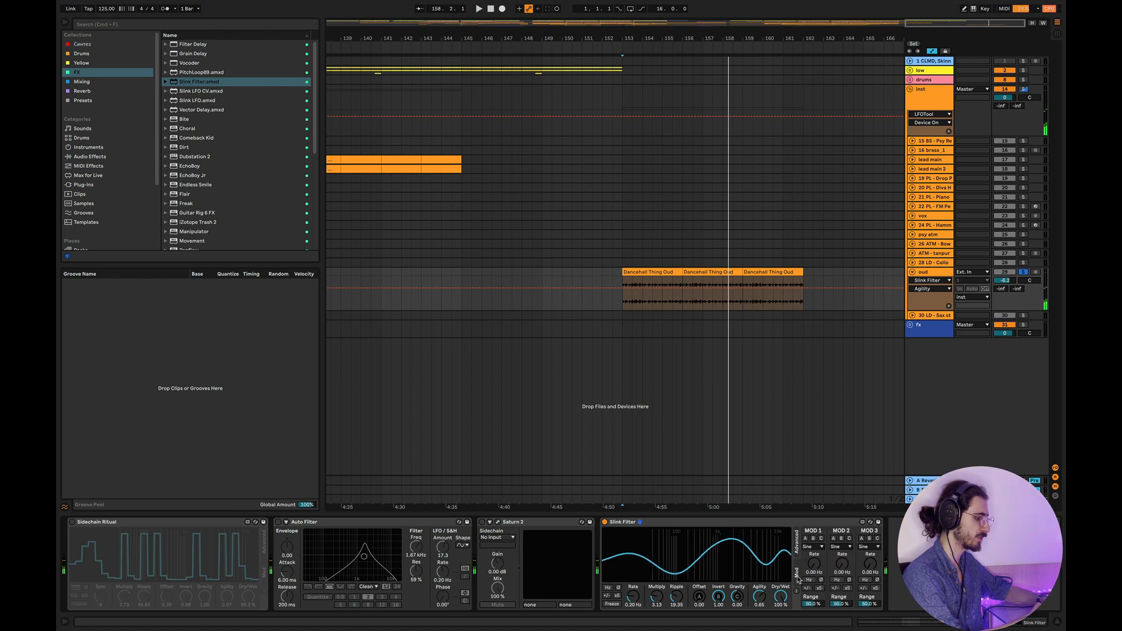
drag(813, 564, 813, 560)
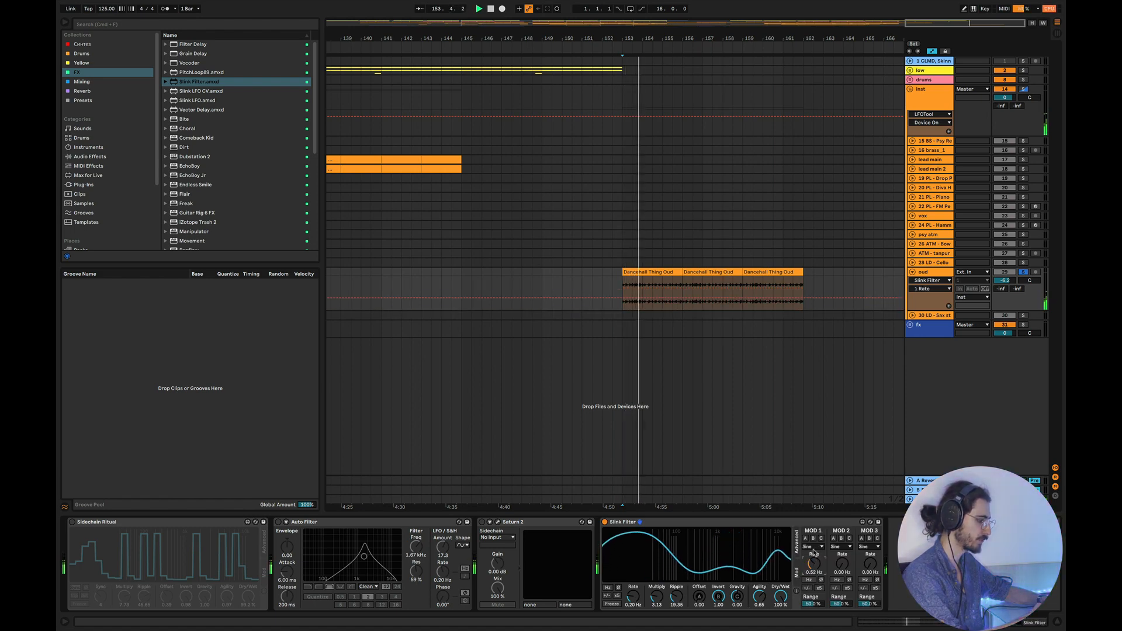
click(806, 539)
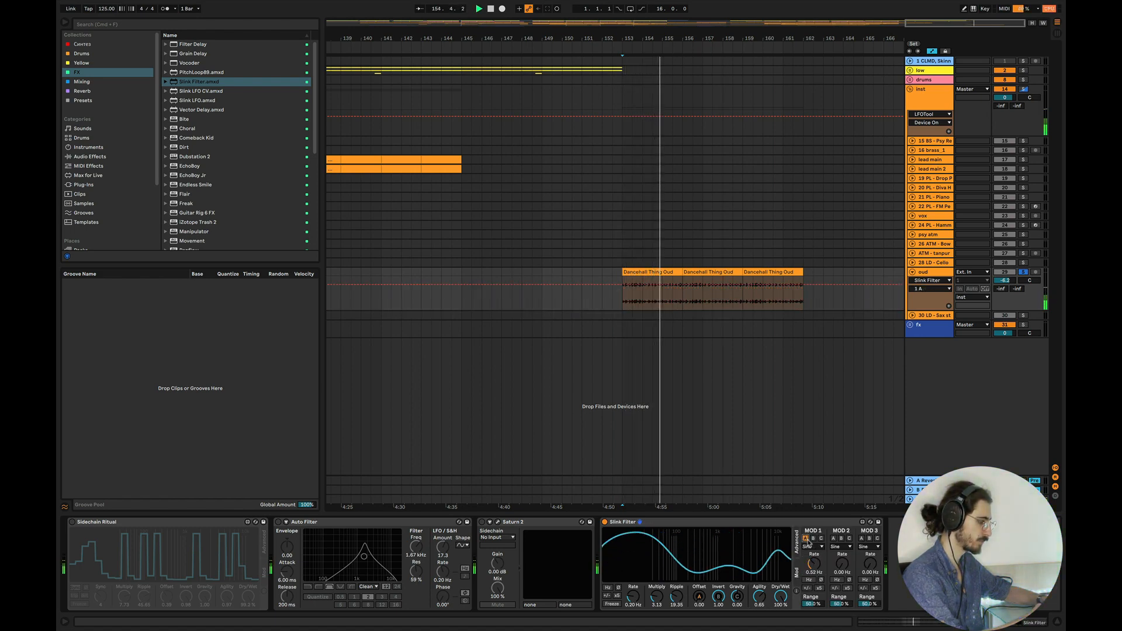
drag(813, 564, 815, 568)
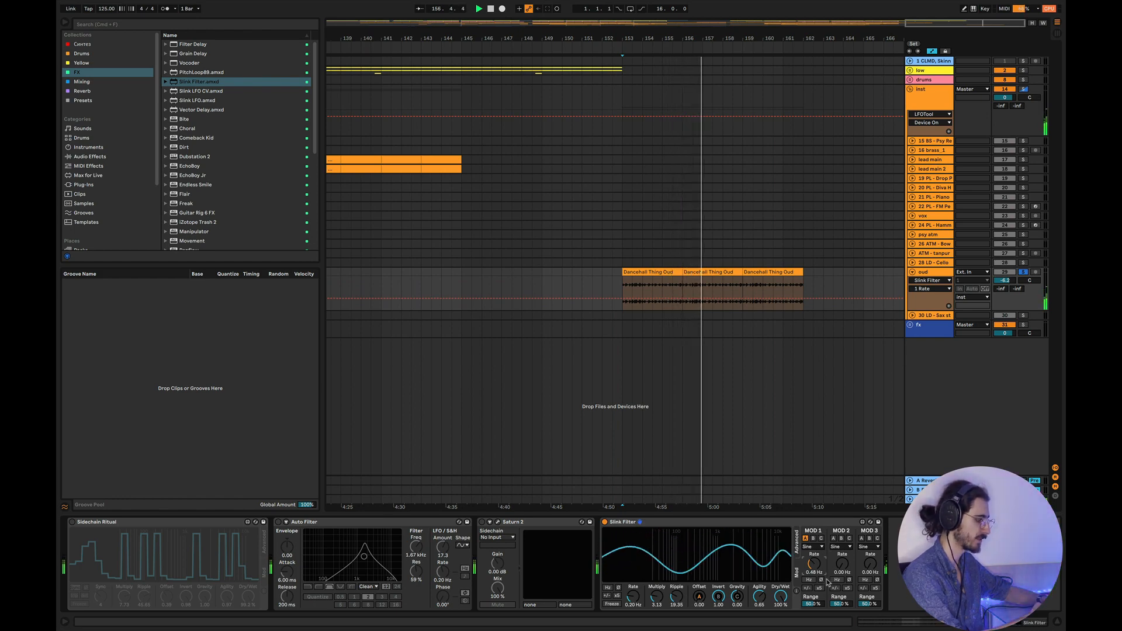
click(809, 588)
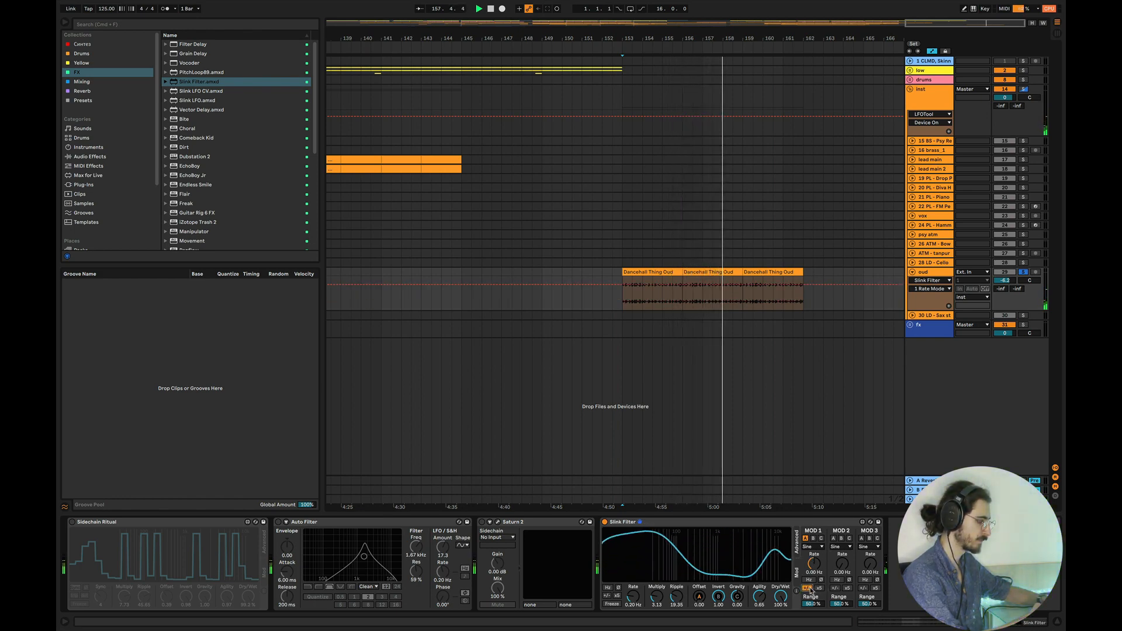
drag(814, 564, 814, 554)
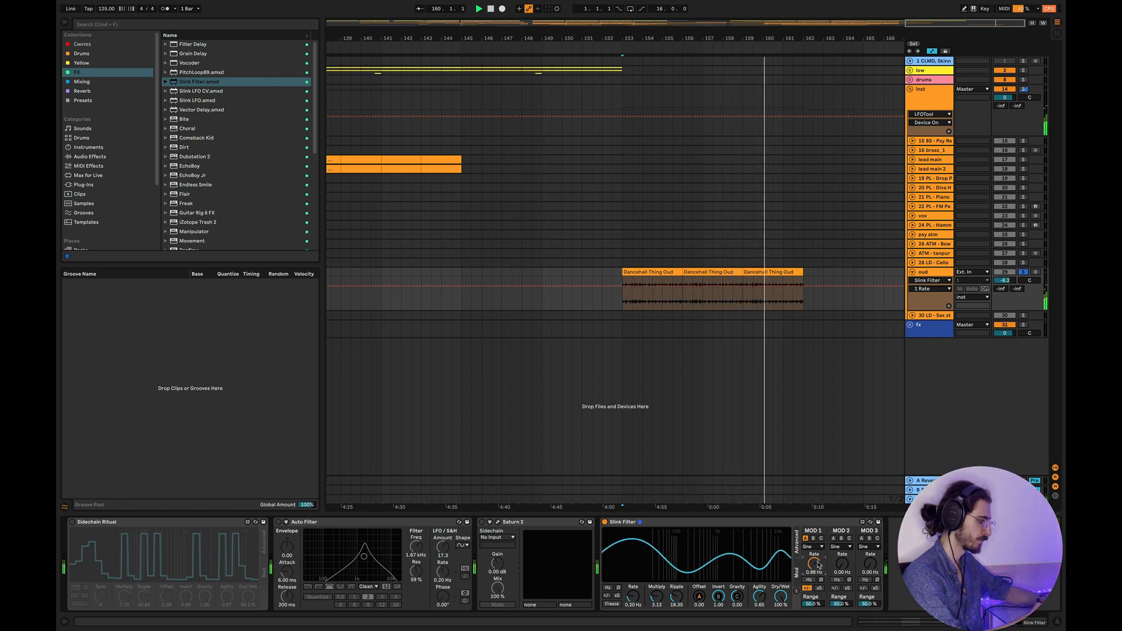
Move Saturn 2 after Slink Filter on the oud track, turn it on and play the result
key(space)
drag(556, 523, 772, 524)
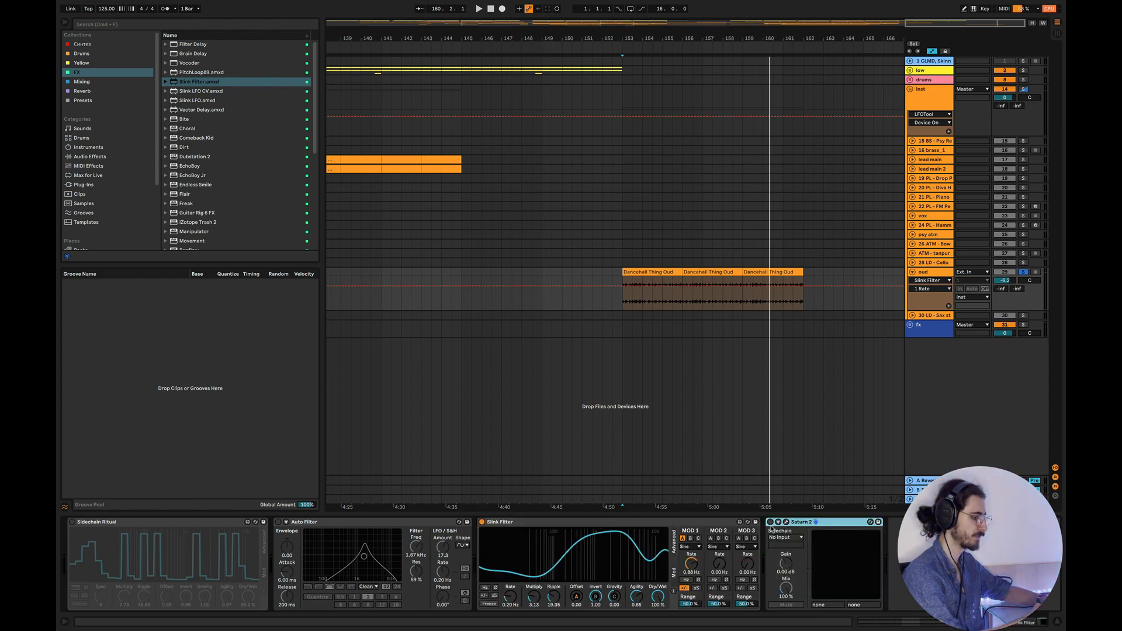
key(space)
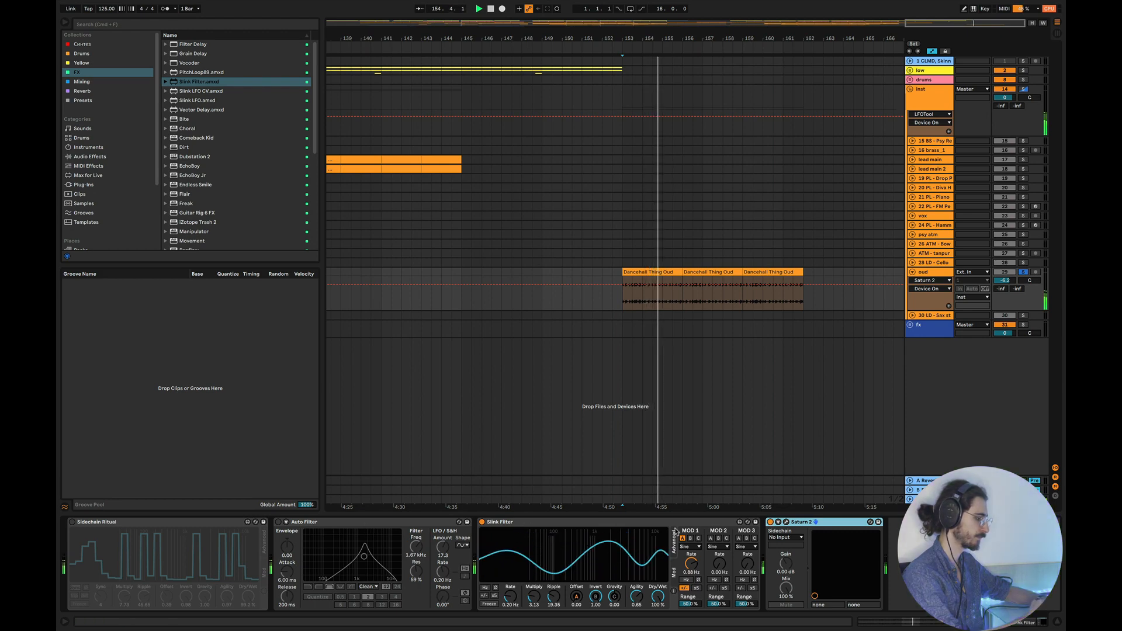
Move Auto Filter after Saturn 2, turn it on and audition it with the frequency at 1.04 kHz
click(367, 528)
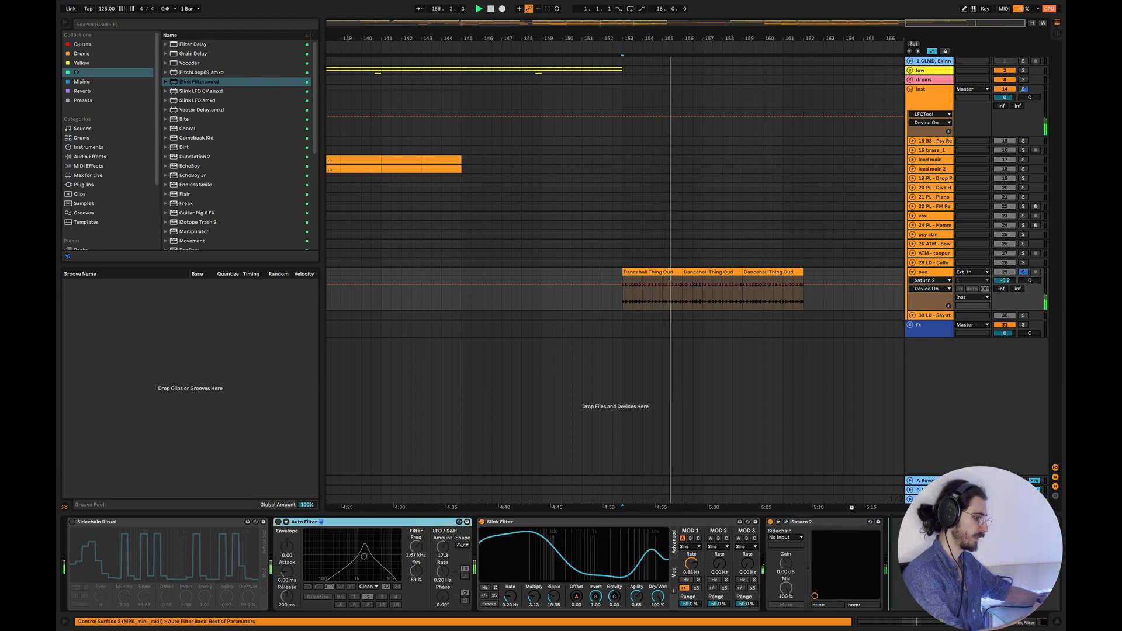
drag(851, 507, 832, 562)
key(space)
click(689, 522)
key(space)
Add Delay after Auto Filter and play the oud while sweeping the filter frequency to 1.86 kHz
click(82, 82)
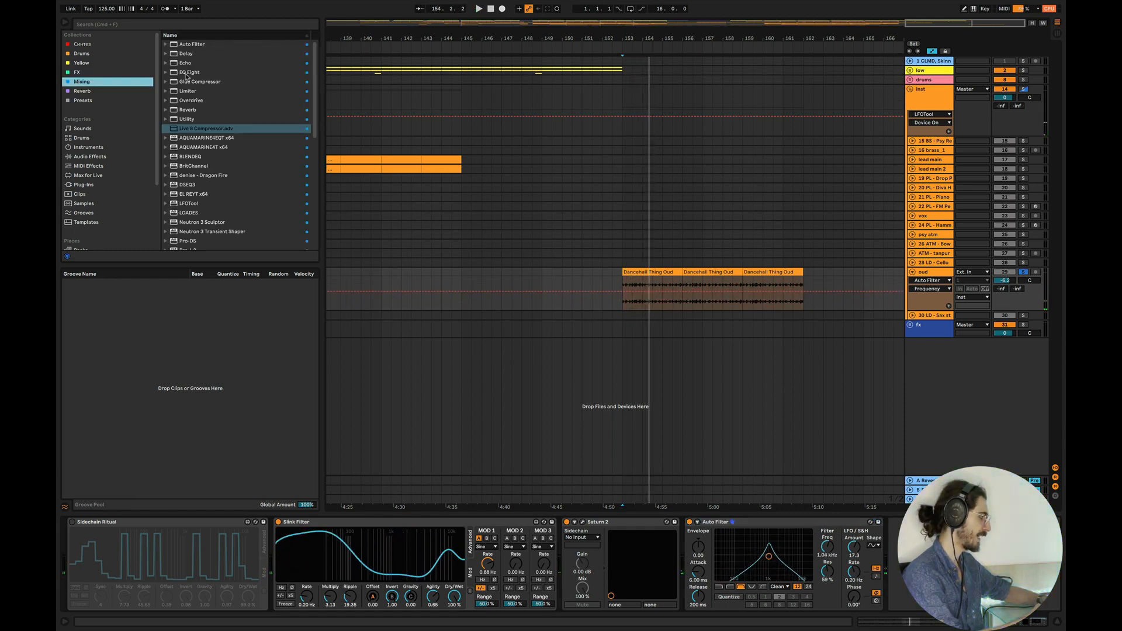
click(183, 54)
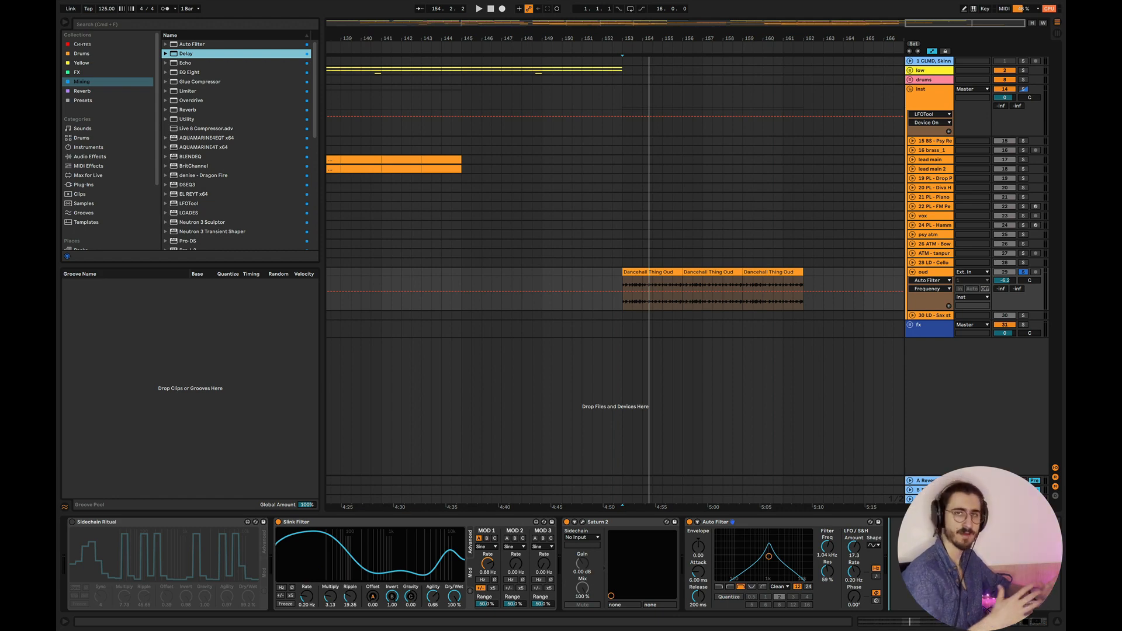
key(Return)
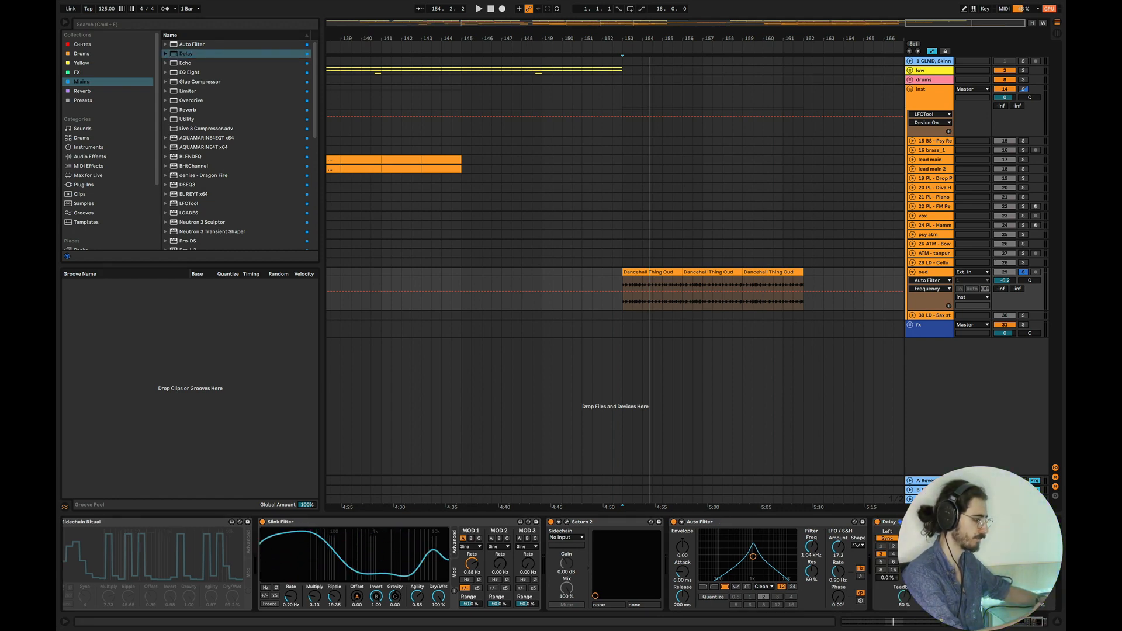
key(space)
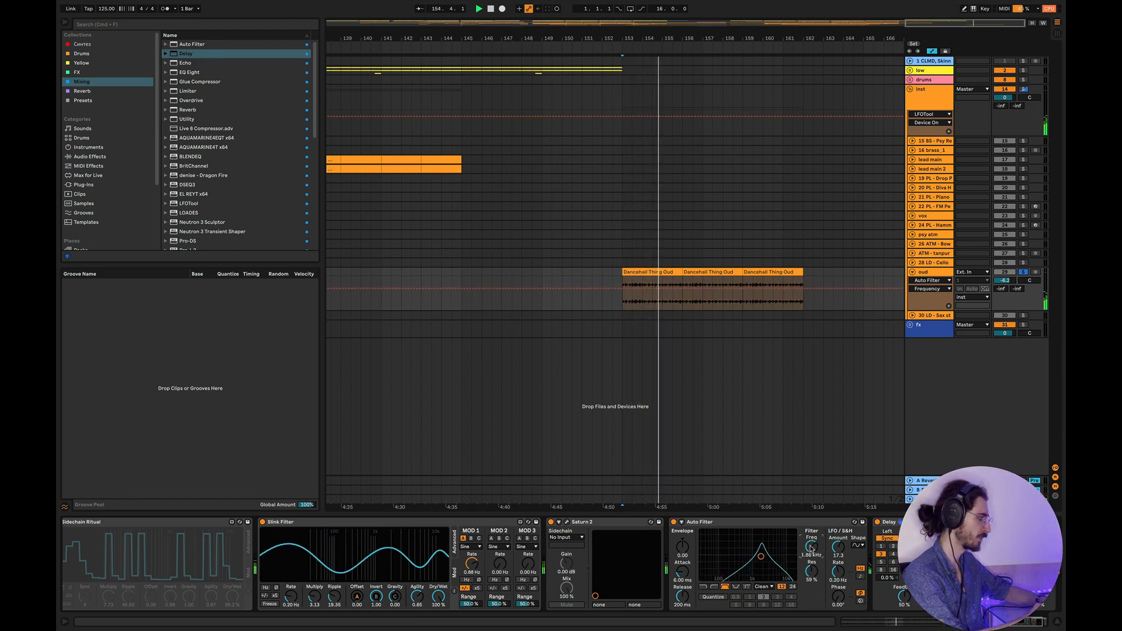
key(space)
Add Reverb after Delay, turn on its low shelf and play the oud while sweeping the Auto Filter frequency
drag(201, 111, 358, 195)
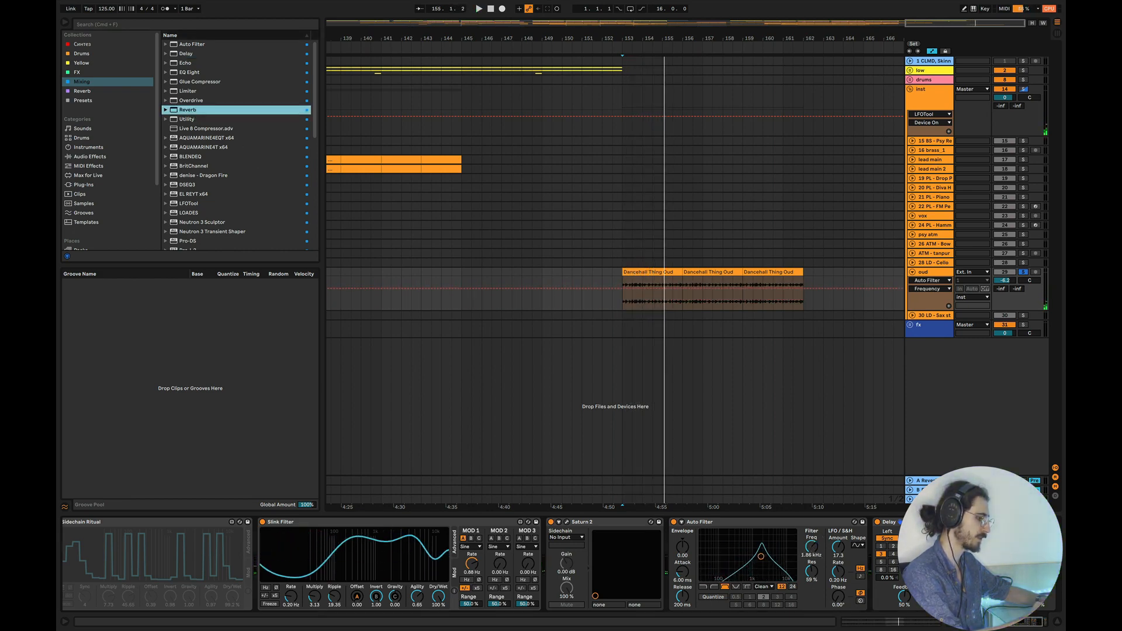
drag(1034, 561, 1046, 561)
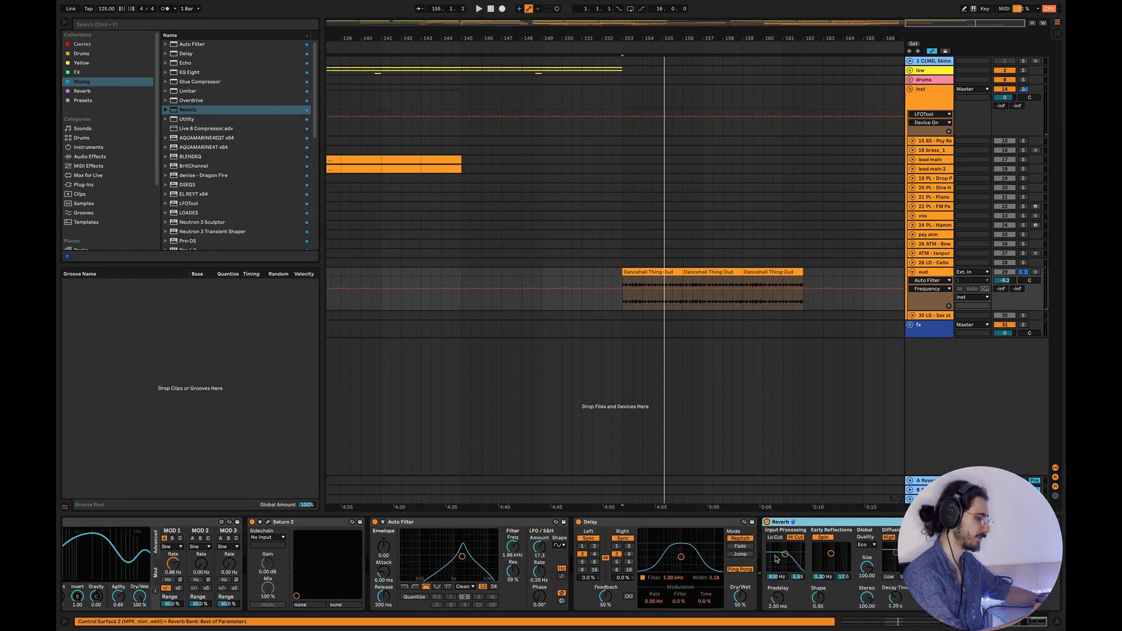
click(888, 577)
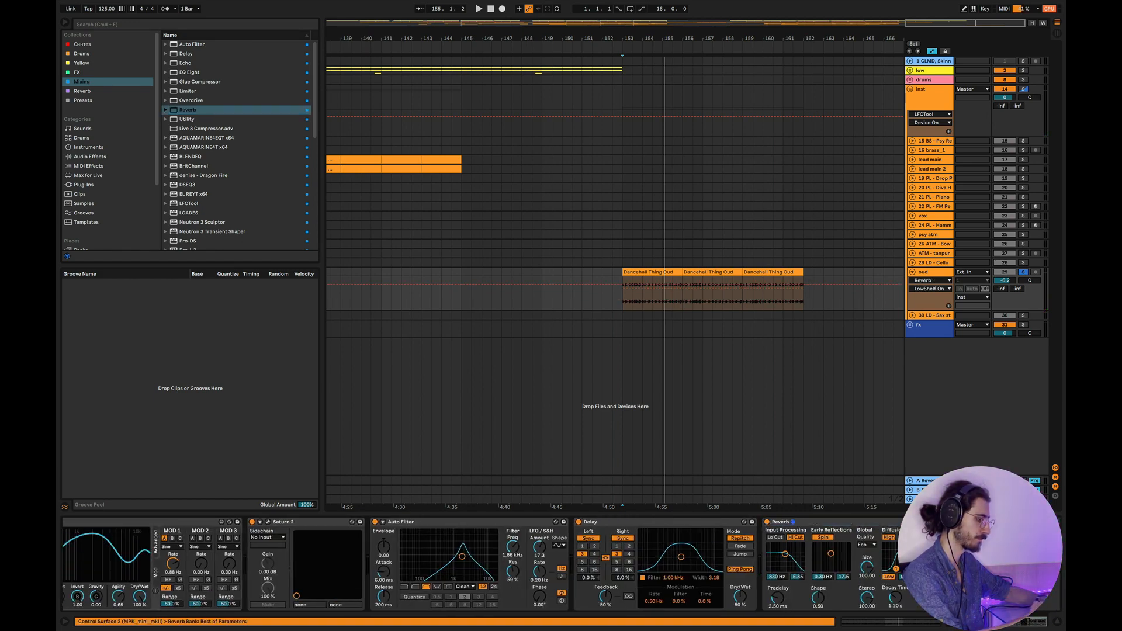
key(space)
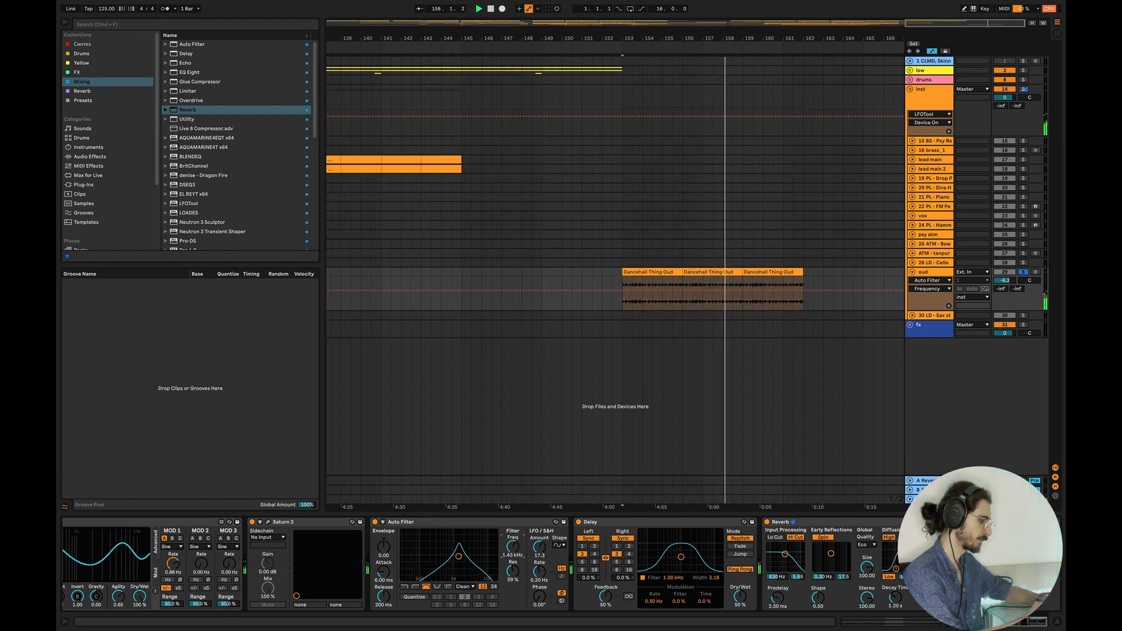
Stop playback and delete Auto Filter, Delay and Reverb from the oud track
click(796, 524)
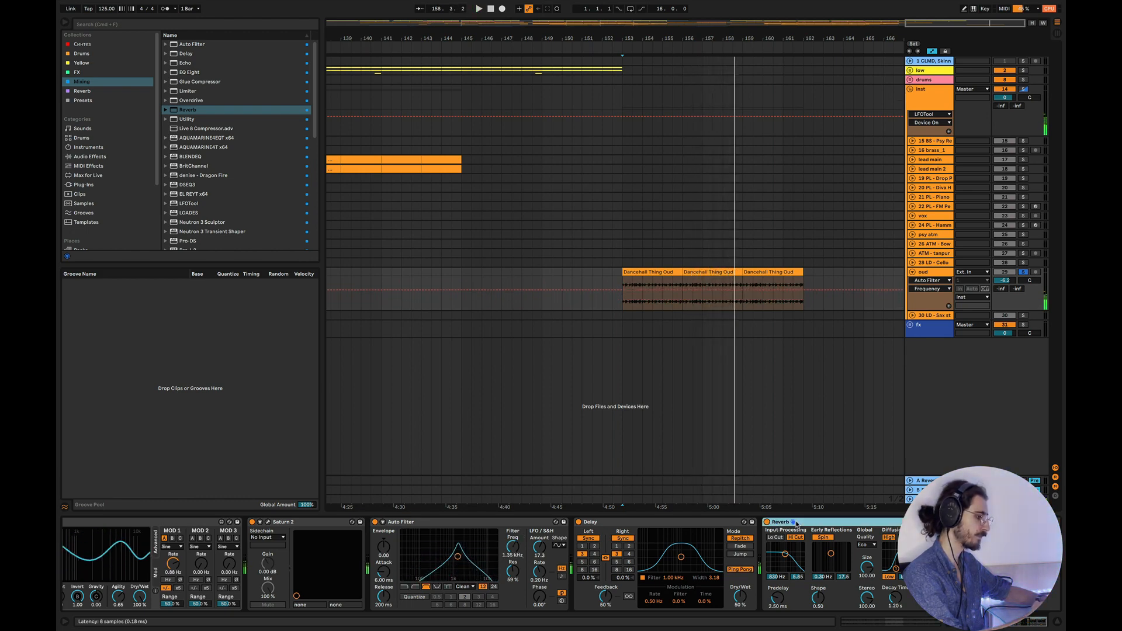
click(497, 524)
key(Delete)
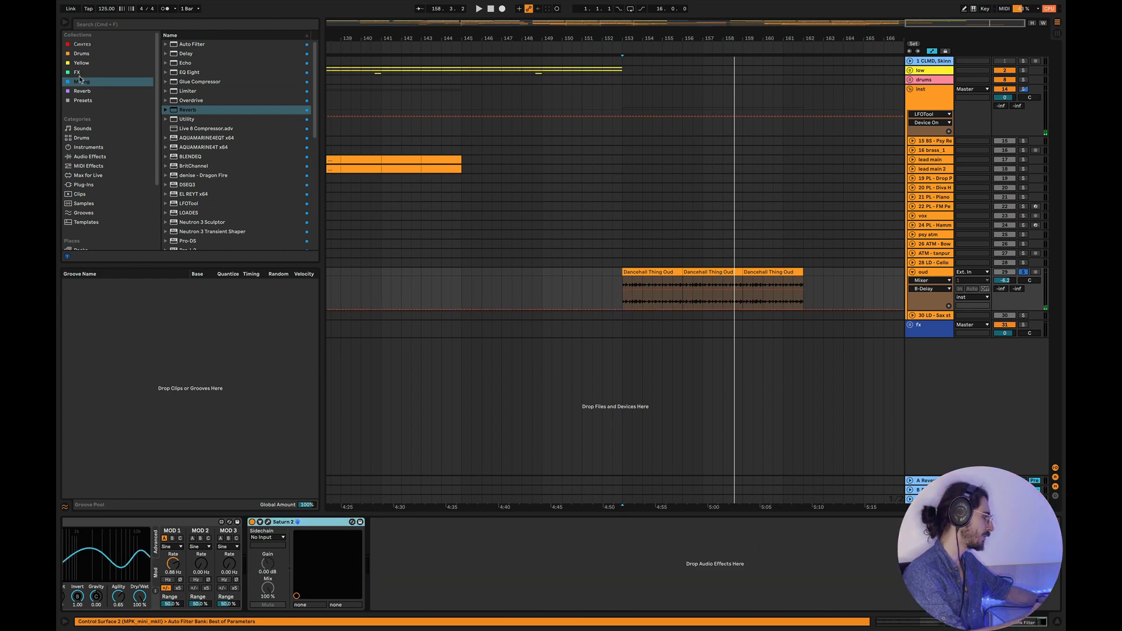
Add Volcano 3 from the FX collection after Saturn 2 on the oud track
click(82, 72)
scroll(250, 149, down, 3)
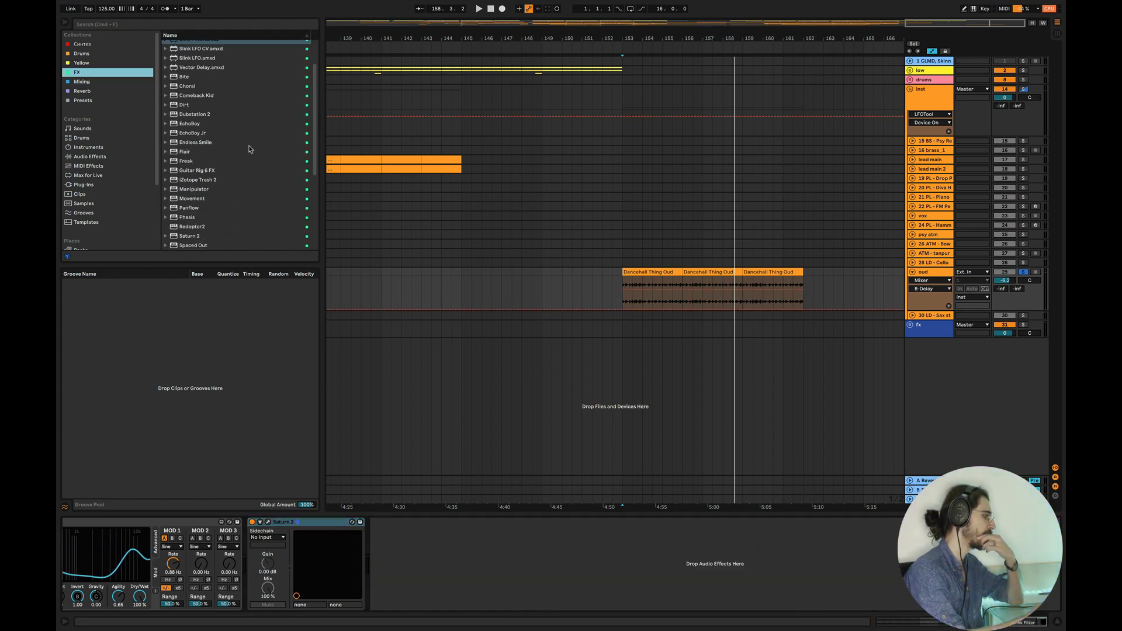
scroll(250, 149, down, 2)
click(199, 204)
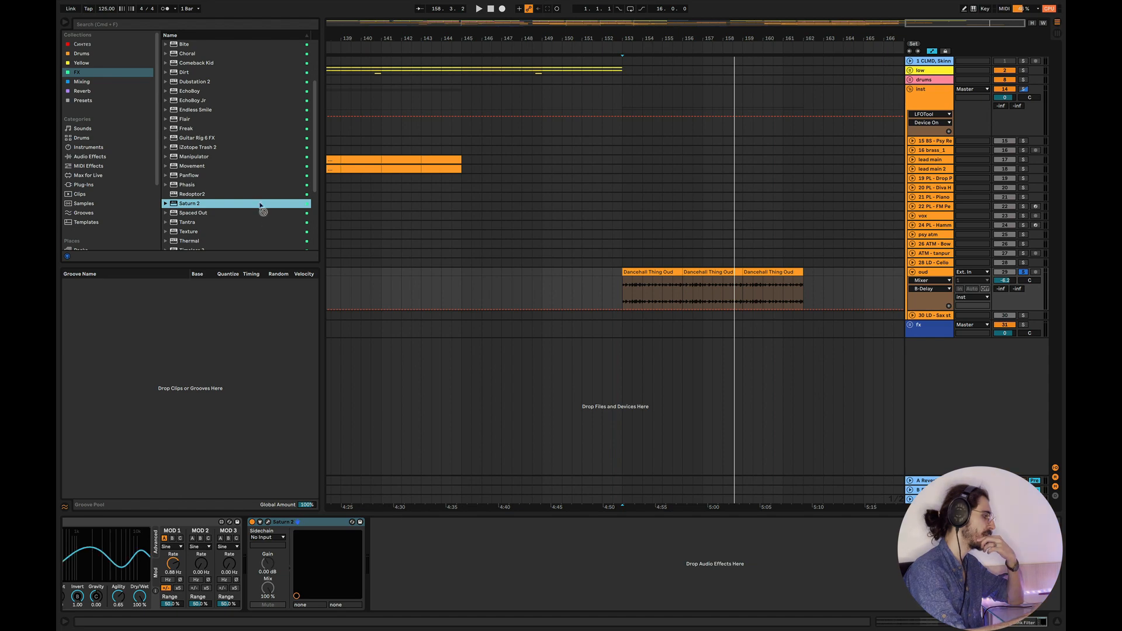
scroll(251, 193, down, 7)
drag(198, 238, 459, 579)
Load Volcano 3's Deep Slow Chorus bM modulation preset and play the oud through it
click(678, 282)
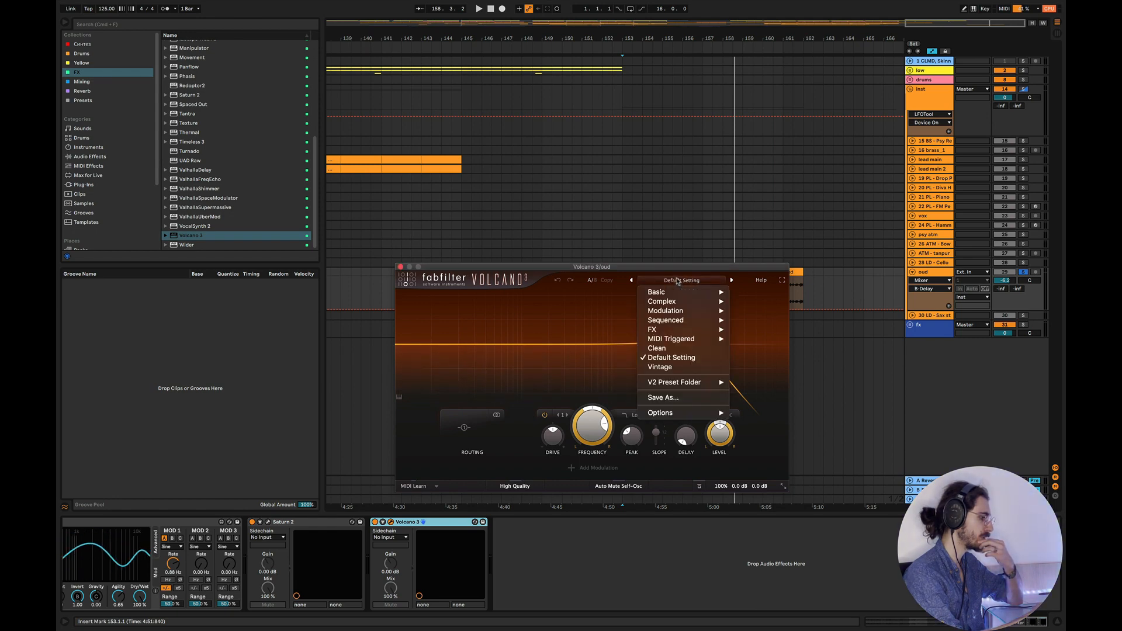
mouse_move(666, 310)
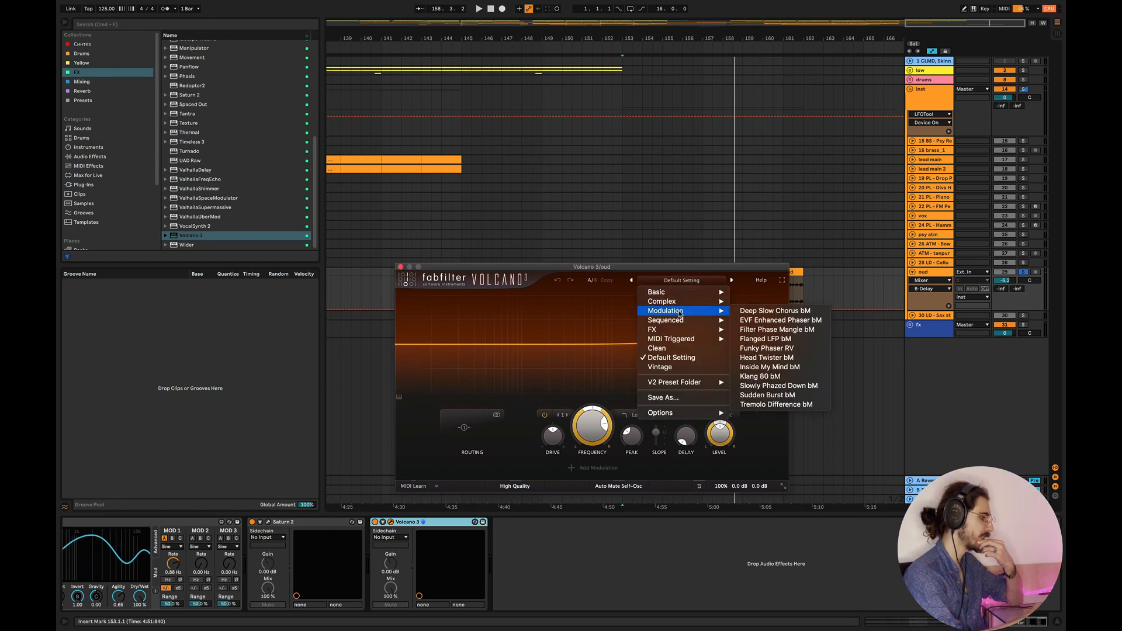
click(760, 311)
key(space)
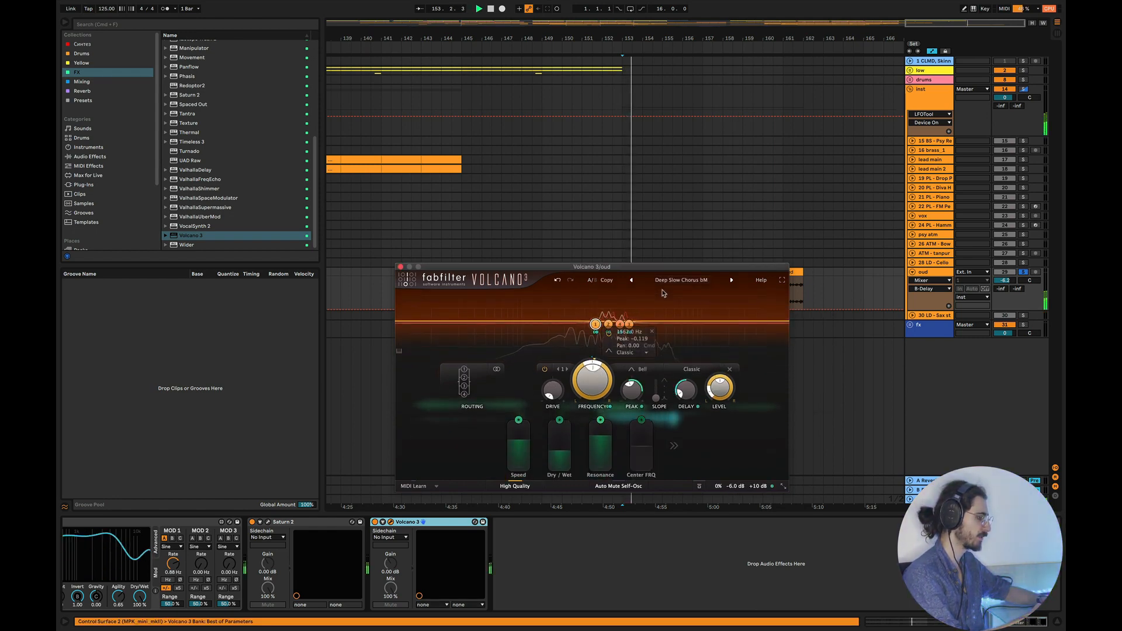
Turn off Slink Filter and Saturn 2 on the oud track and play the oud through Volcano 3
scroll(225, 536, left, 5)
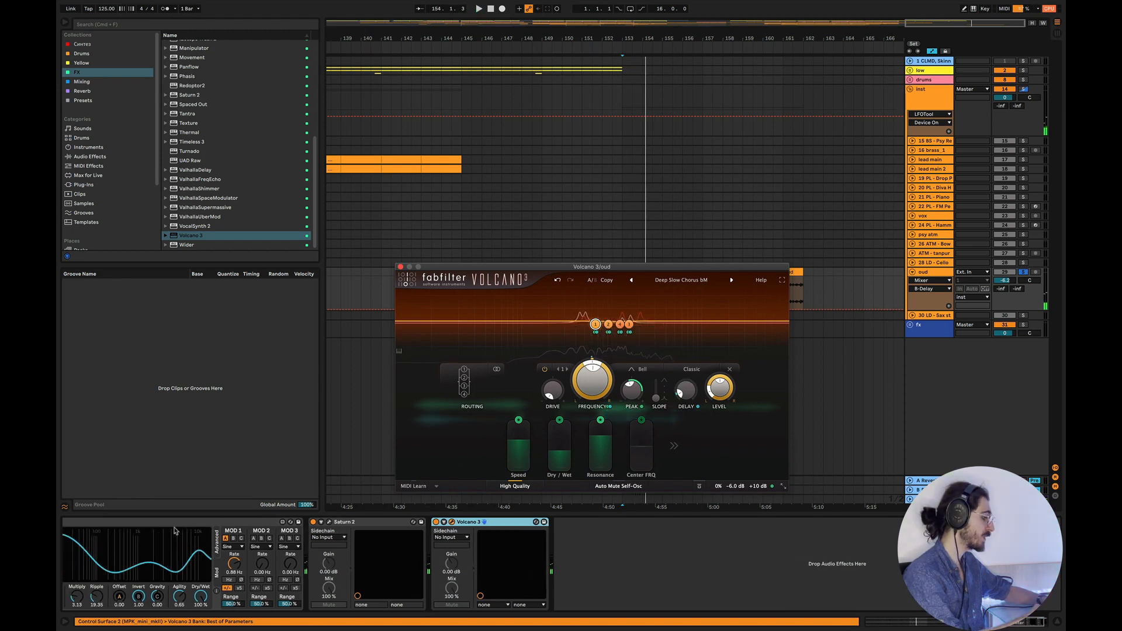
click(229, 521)
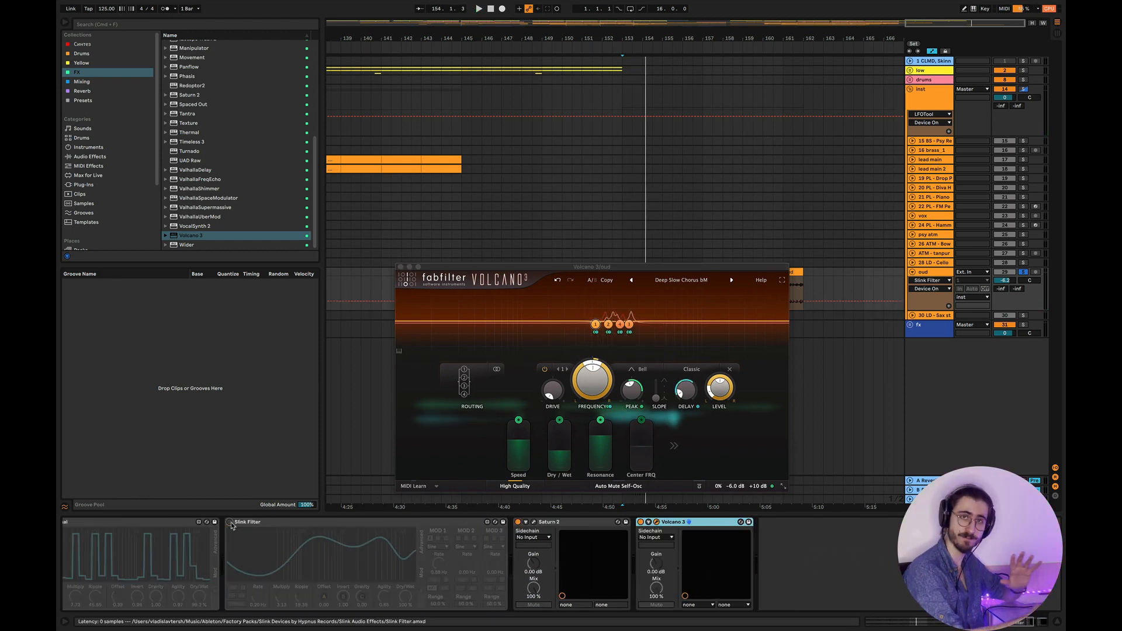
click(518, 521)
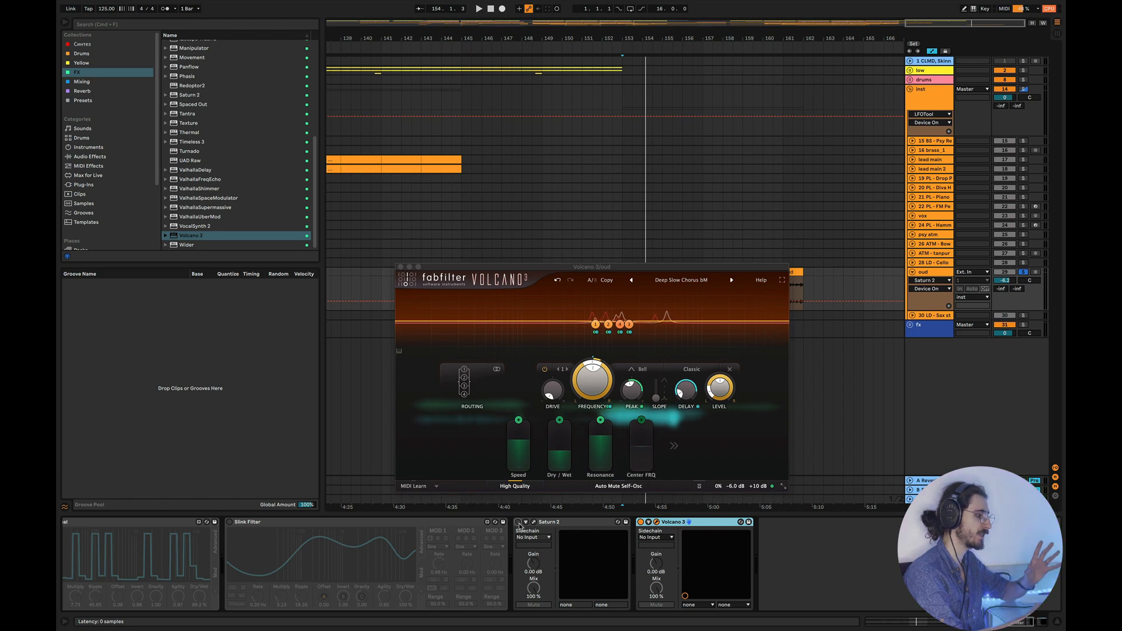
key(space)
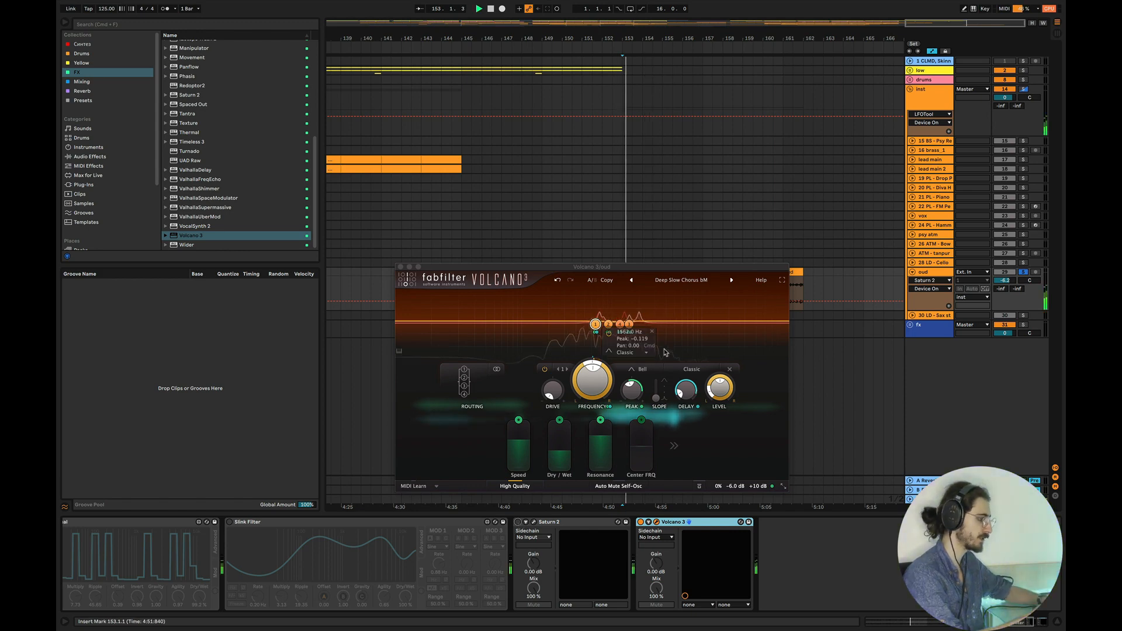
Audition the following Volcano 3 modulation presets in turn, from EVF Enhanced Phaser bM to Funky Phaser RV
click(731, 280)
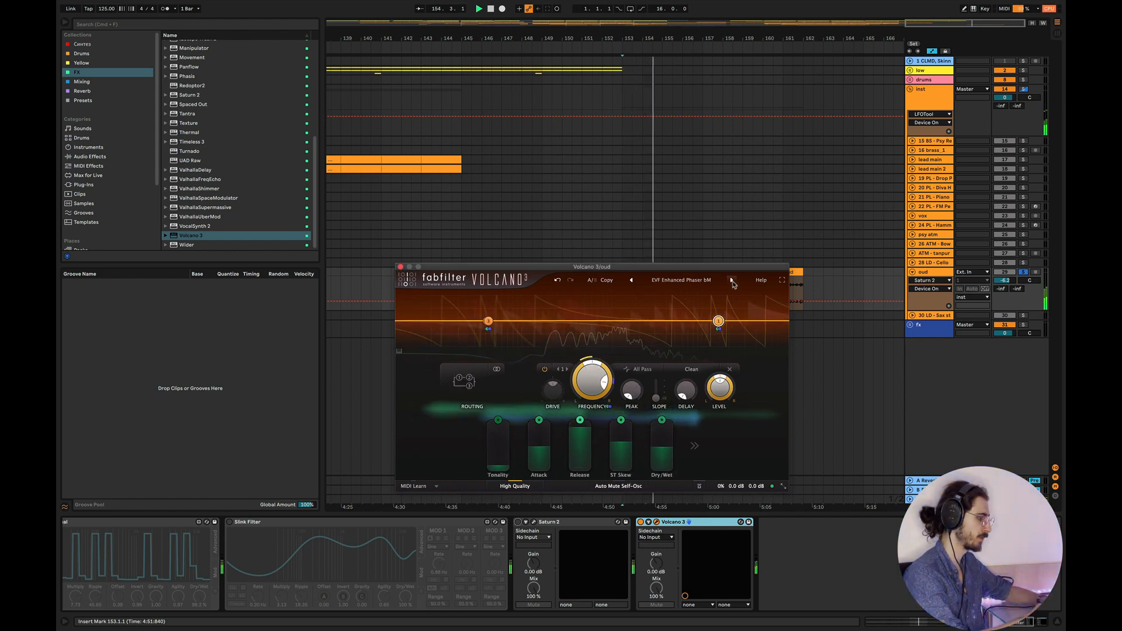
click(731, 281)
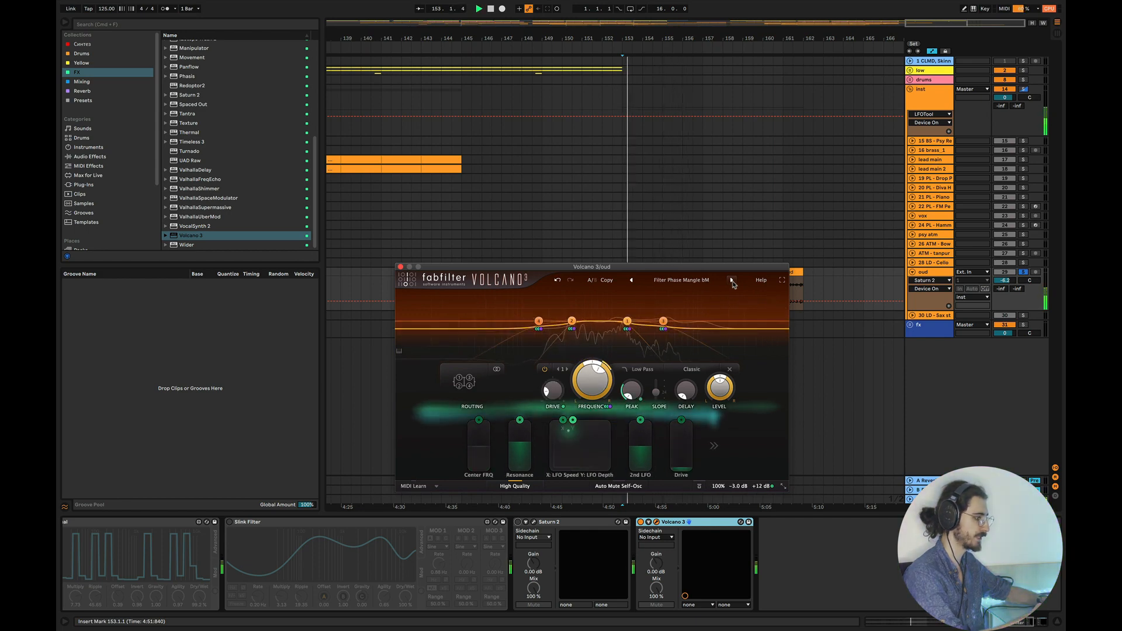
click(731, 280)
click(731, 281)
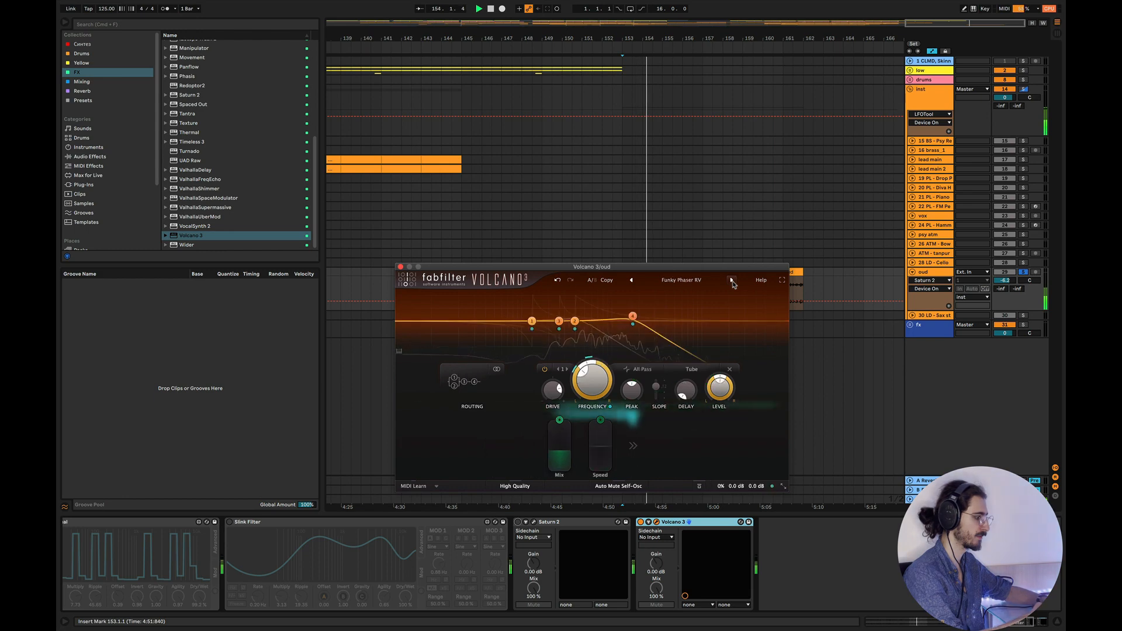
Load the Audio Rate Filter Mayhem bM preset from Volcano 3's FX presets and audition the ones after it up to Chaos bM
click(681, 281)
click(681, 282)
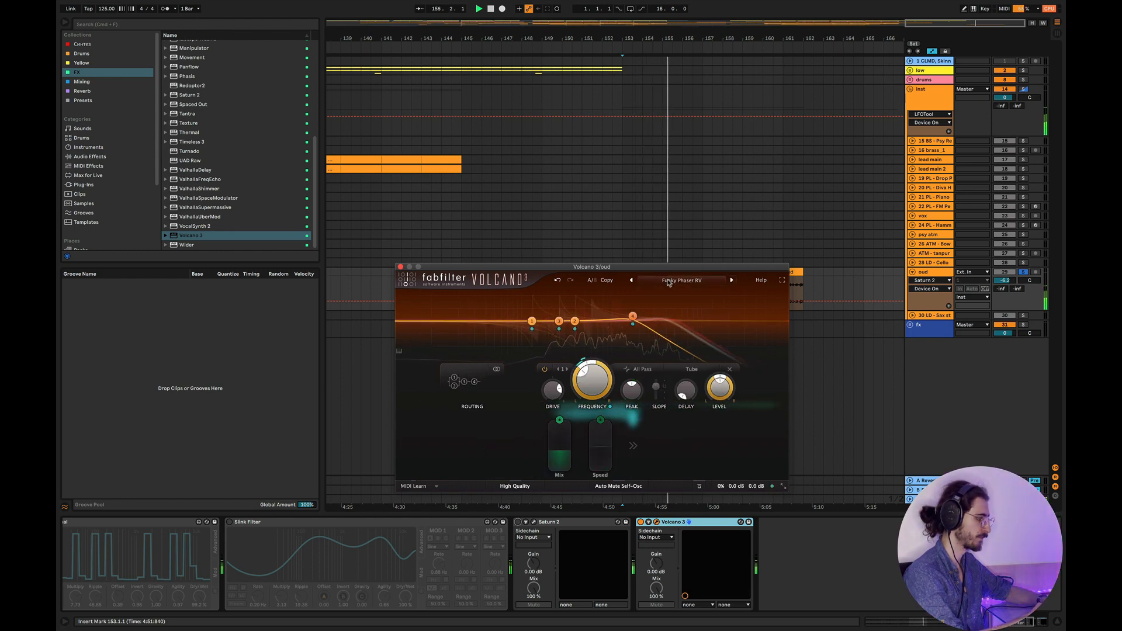
click(681, 282)
mouse_move(678, 329)
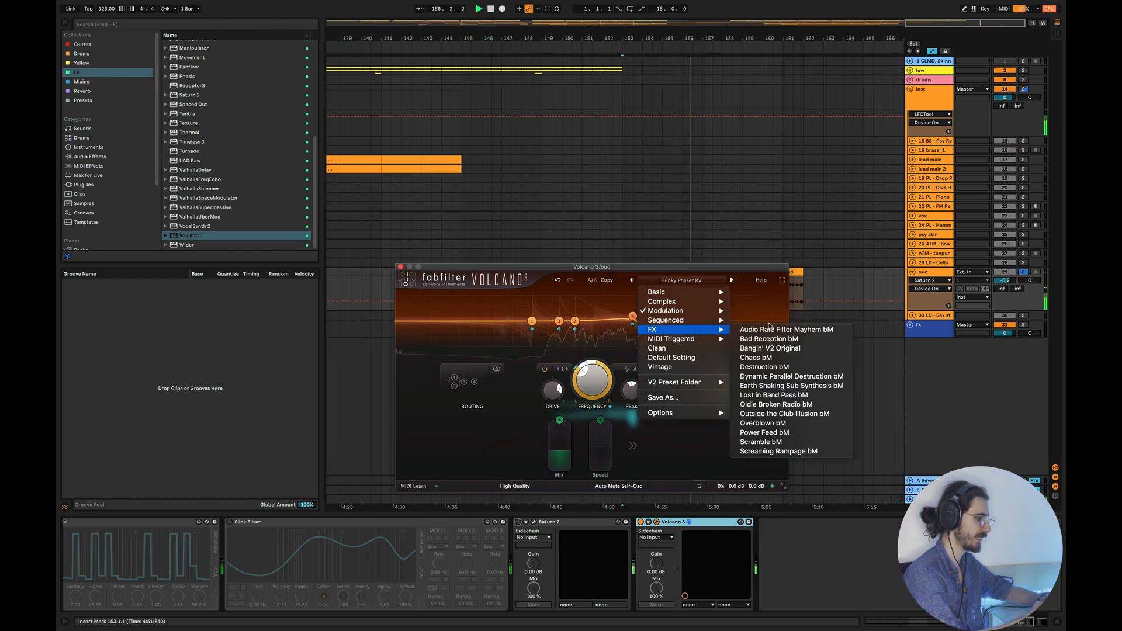
click(770, 331)
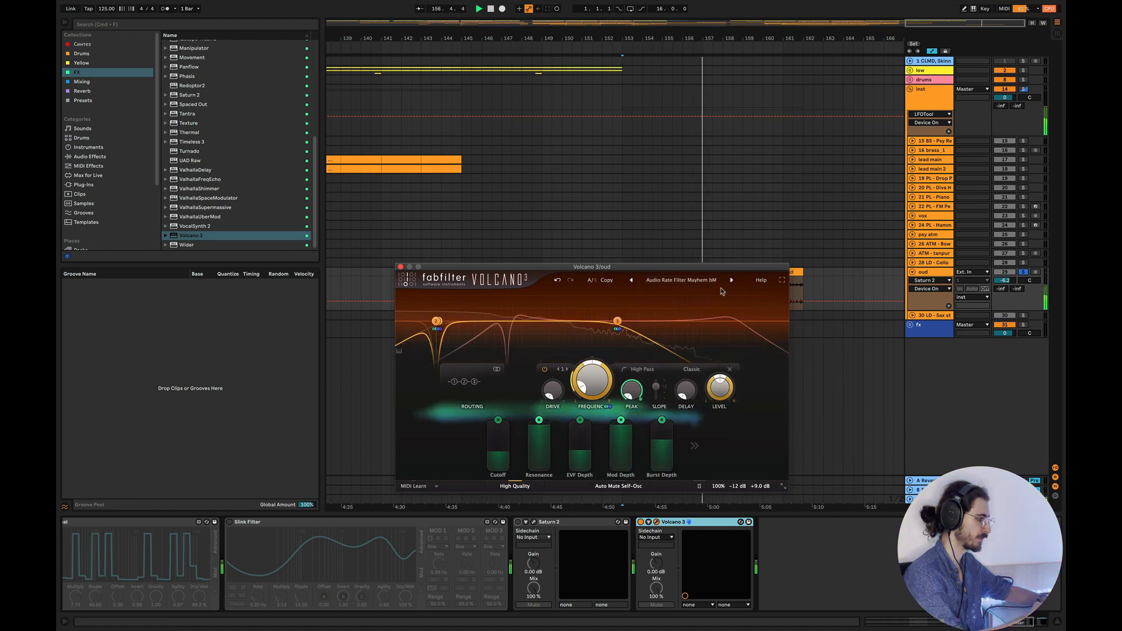
click(731, 282)
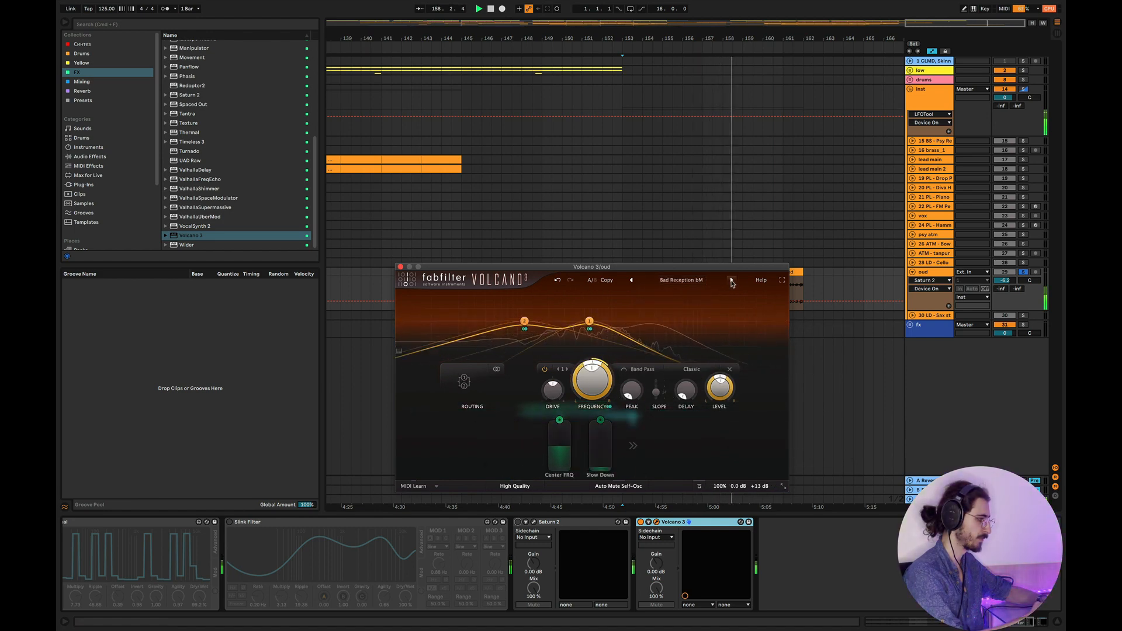
click(731, 282)
click(731, 281)
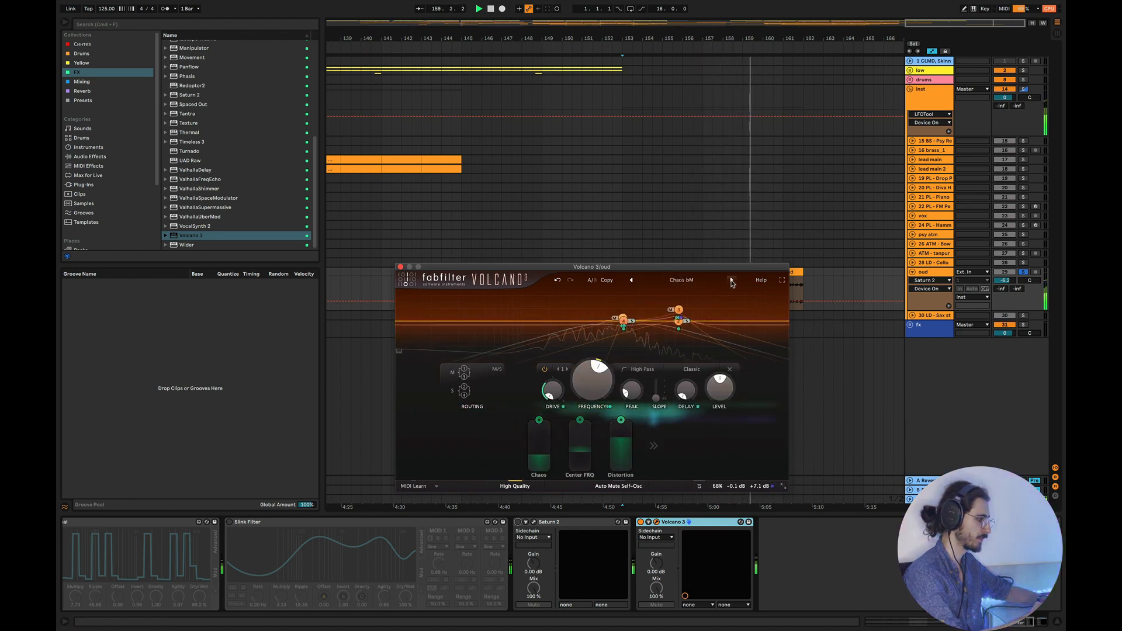
Load Volcano 3's sequenced preset Arcade Noises 1 bM and audition it on the oud
click(690, 282)
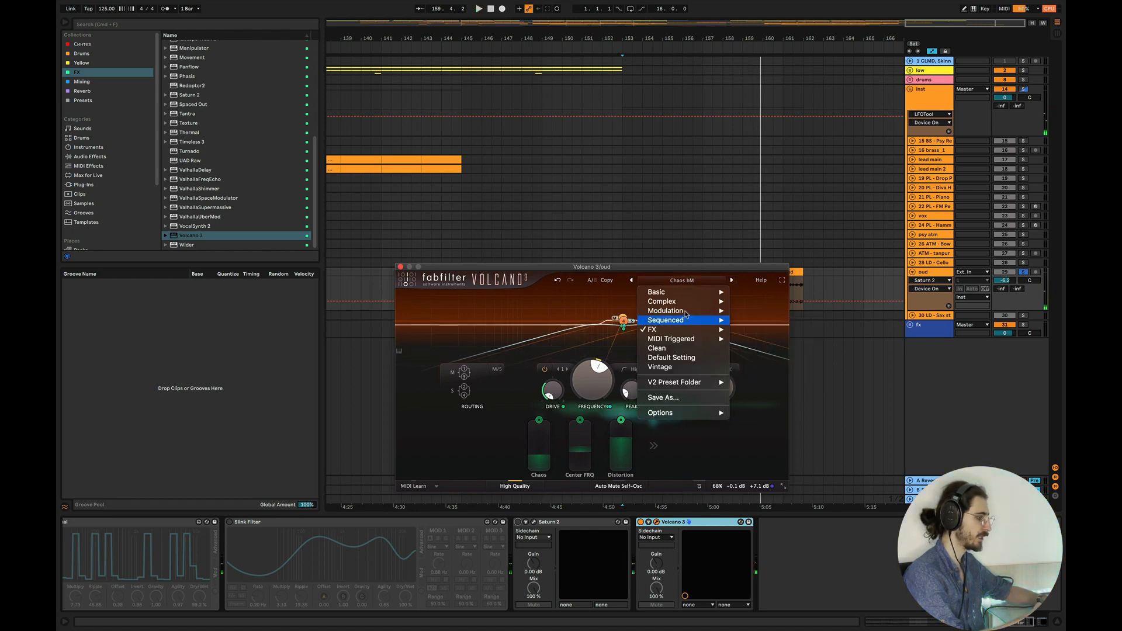
mouse_move(689, 321)
click(767, 321)
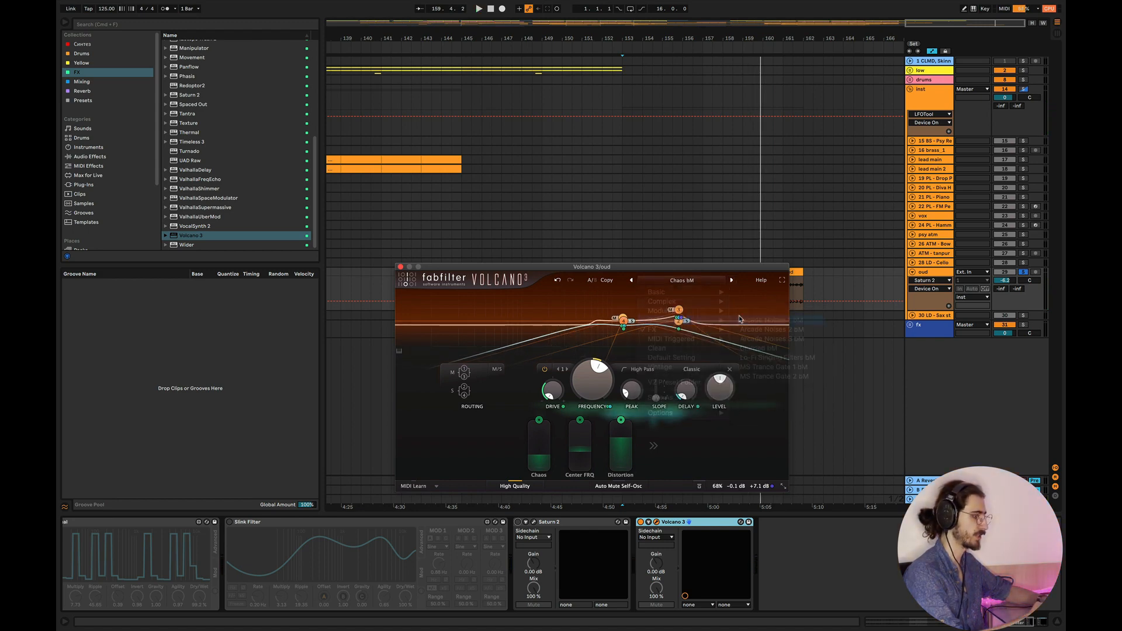
Load the Destruction bM preset from Volcano 3's FX presets
click(678, 282)
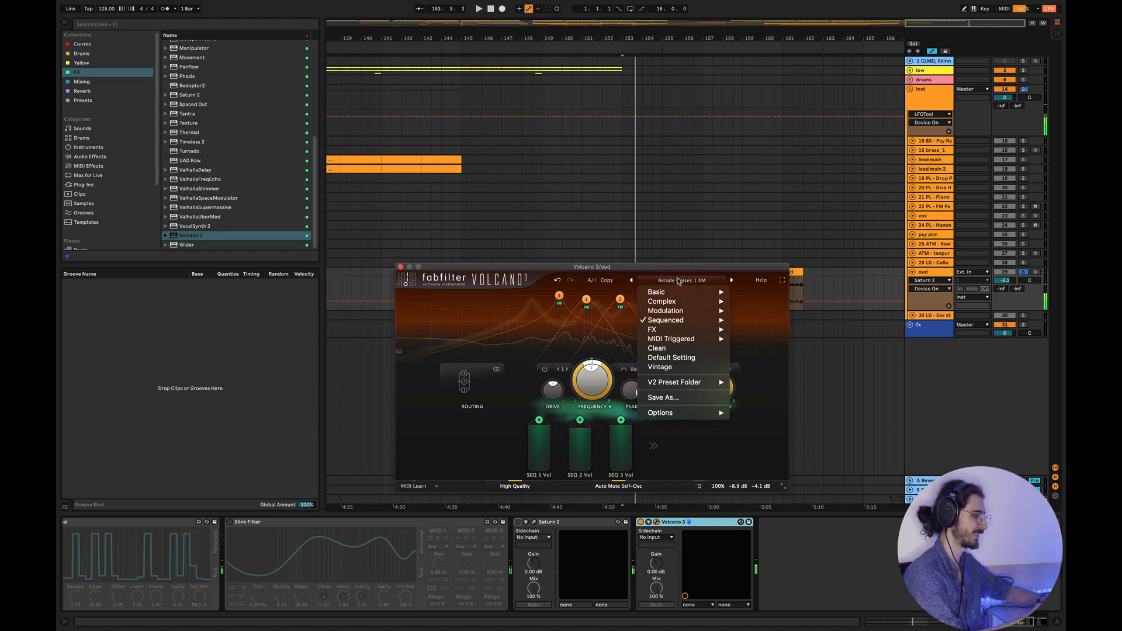
mouse_move(679, 332)
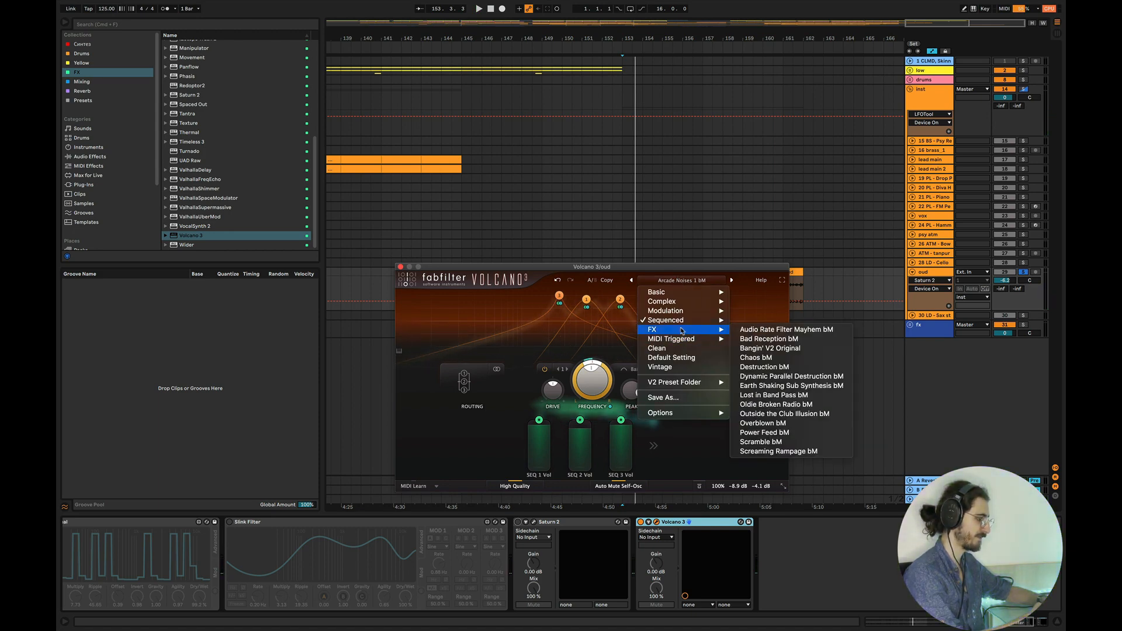
click(759, 366)
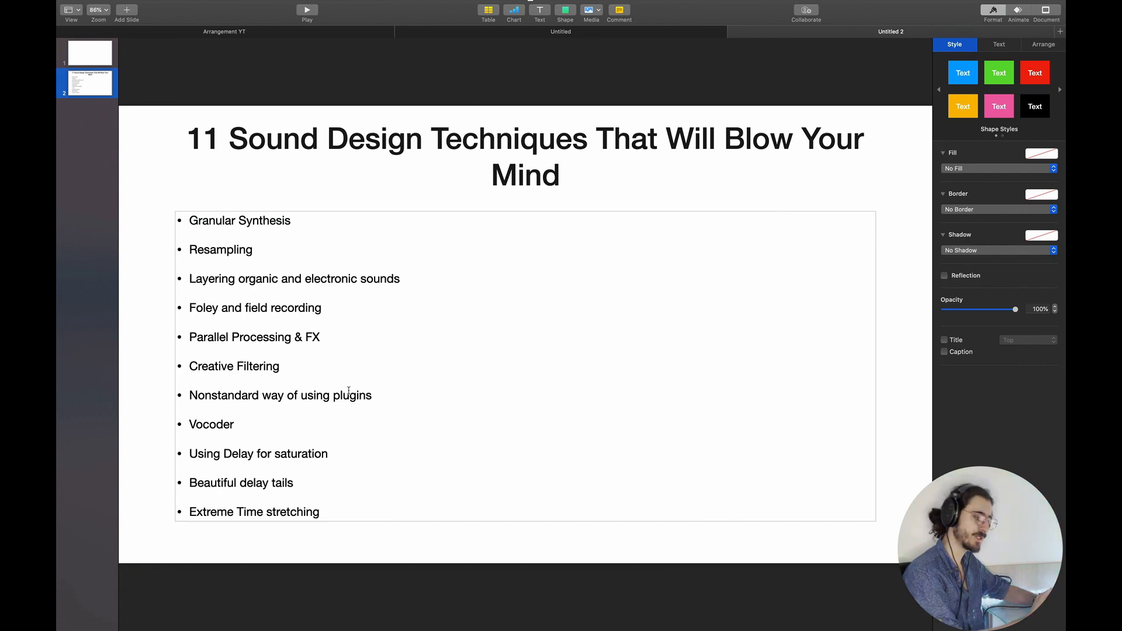
Switch from the technique list to Ableton Live, fold the oud track and insert a new audio track below the fx track
key(super+Tab)
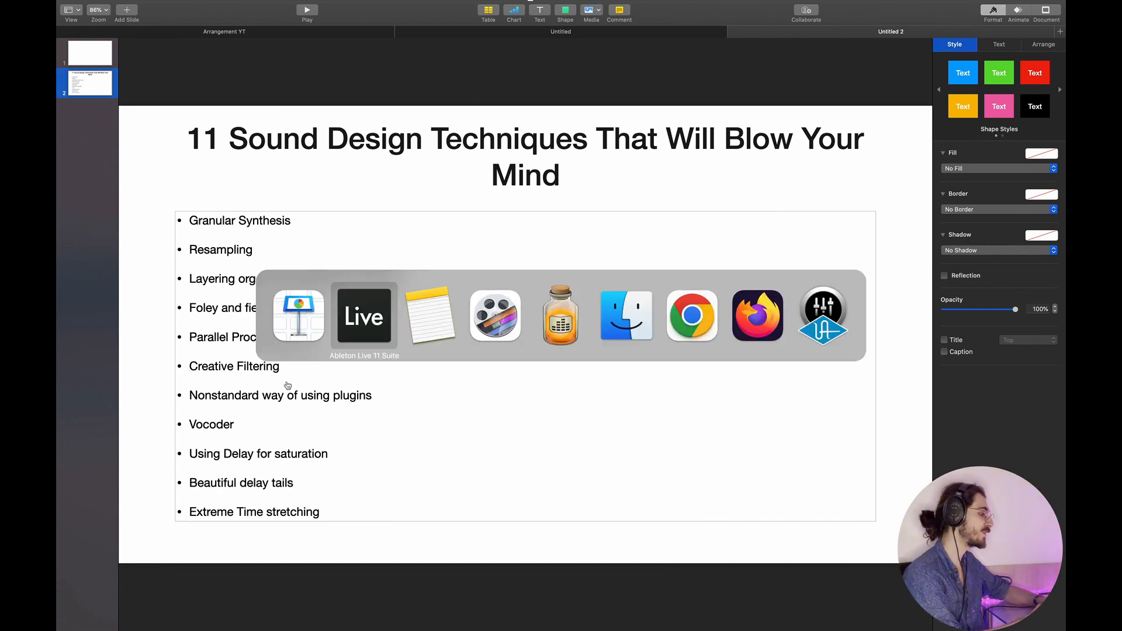
click(363, 319)
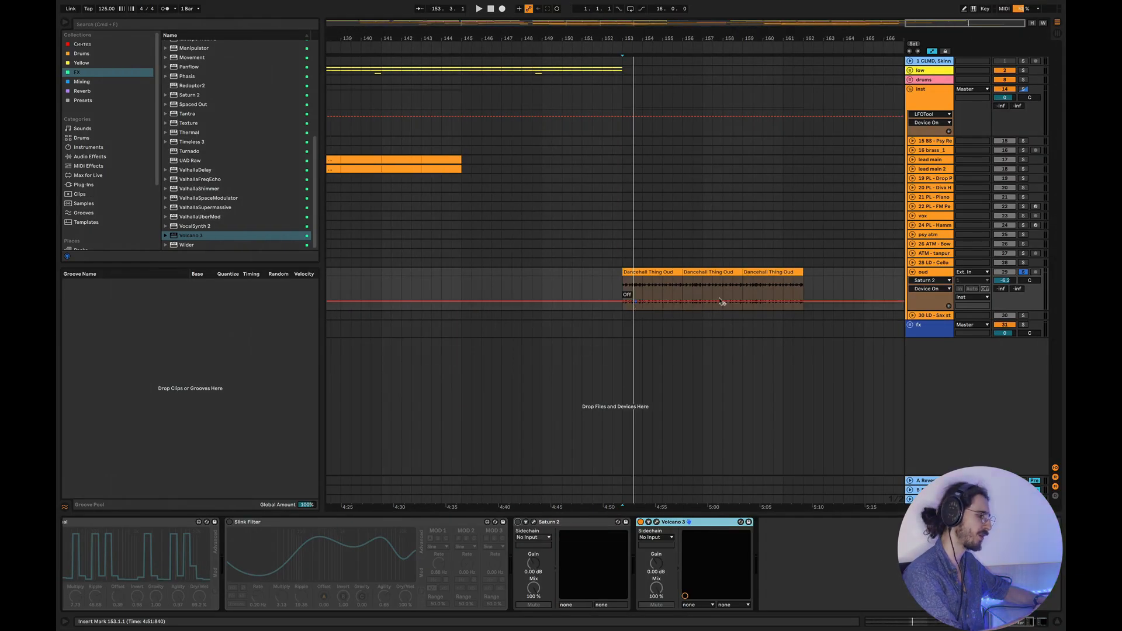
click(911, 272)
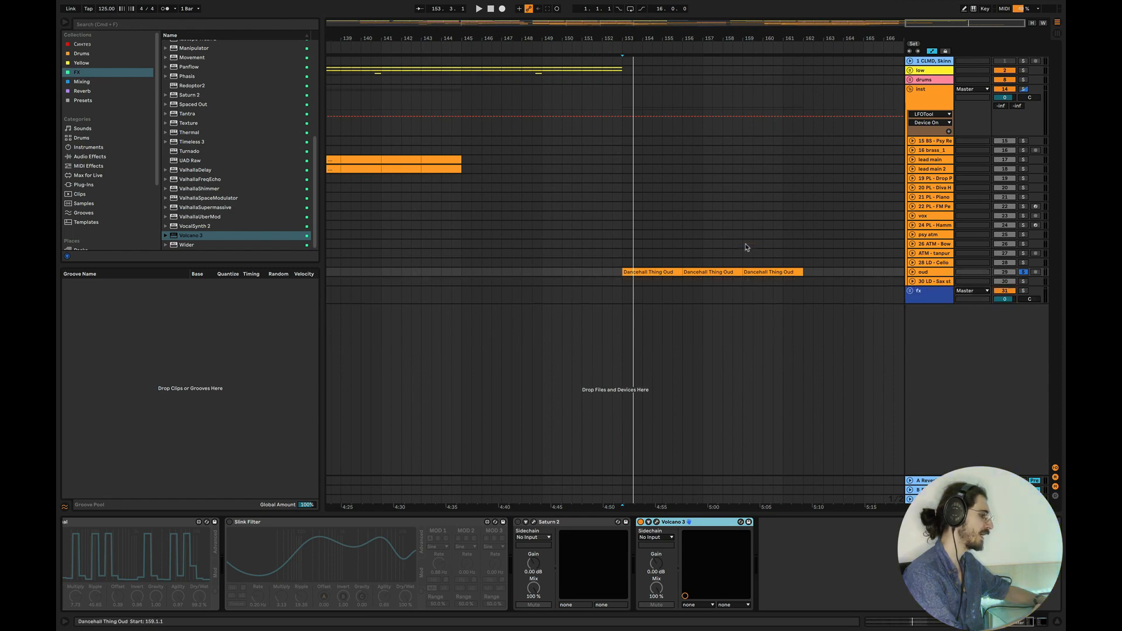
scroll(746, 247, left, 2)
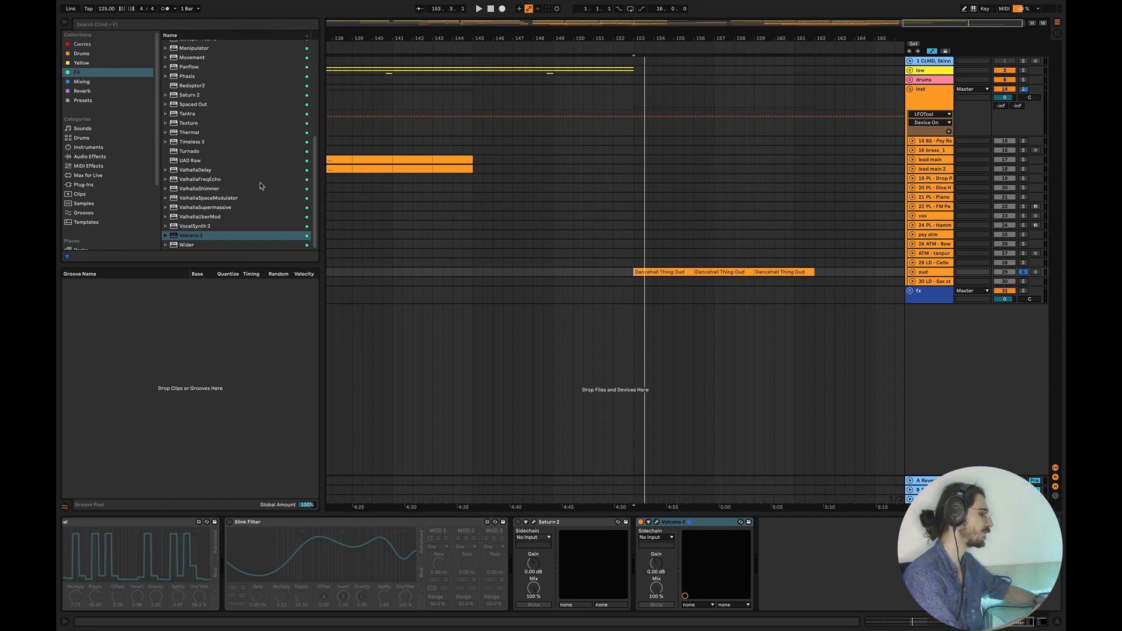
right_click(938, 360)
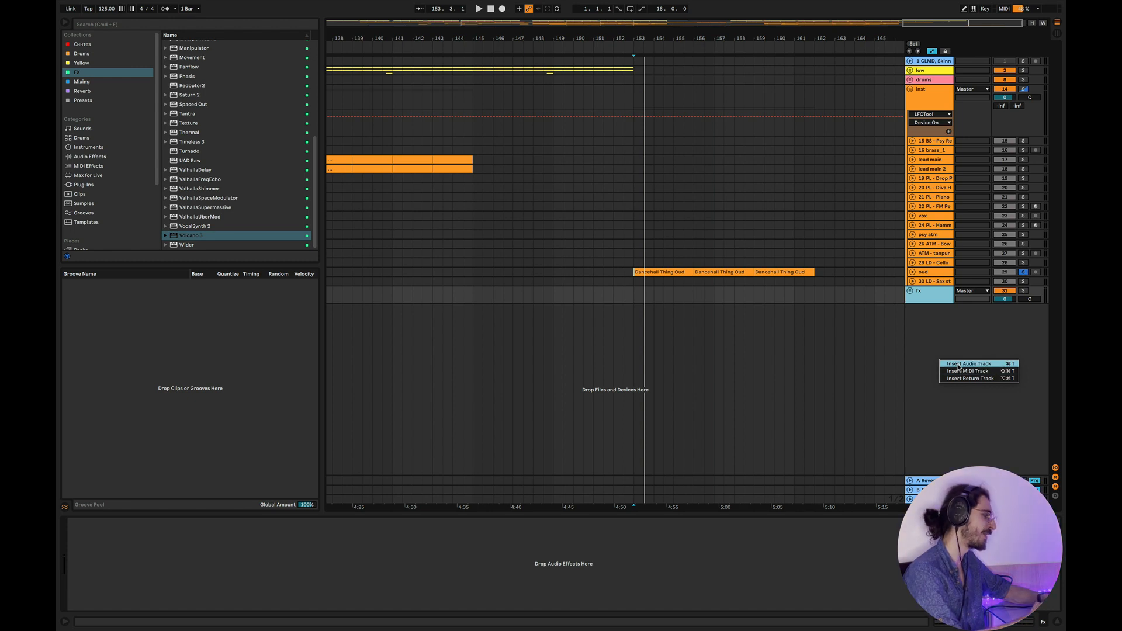
Open the Drums collection and collapse the KSHMR_Ethnic_Drum_Loops and KSHMR_Drums_Loops folders
click(82, 54)
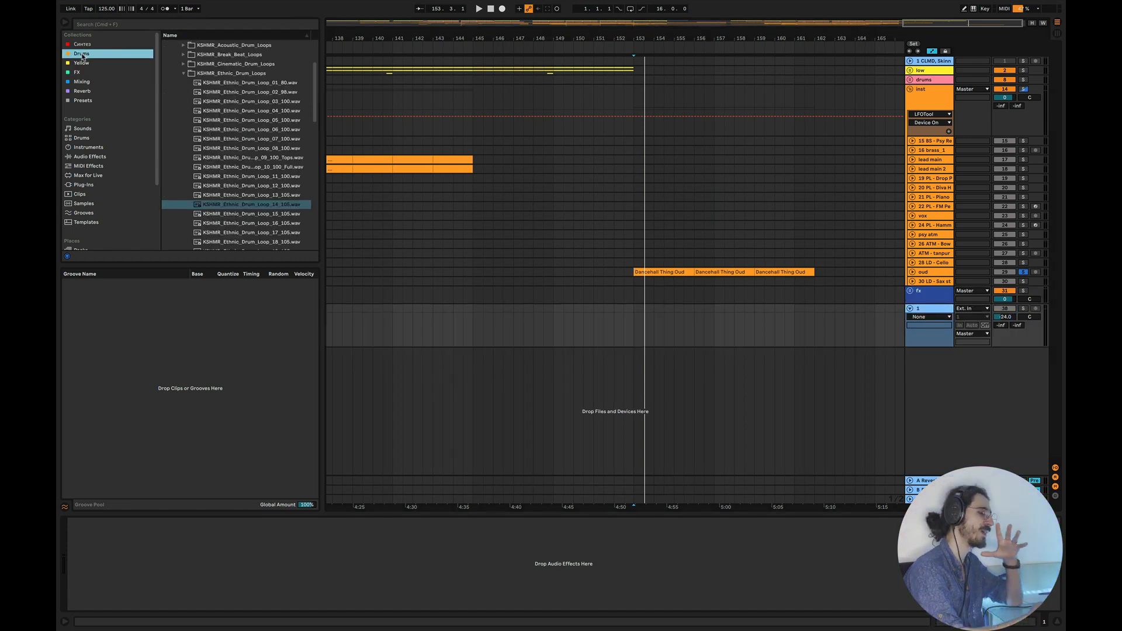
scroll(289, 149, up, 3)
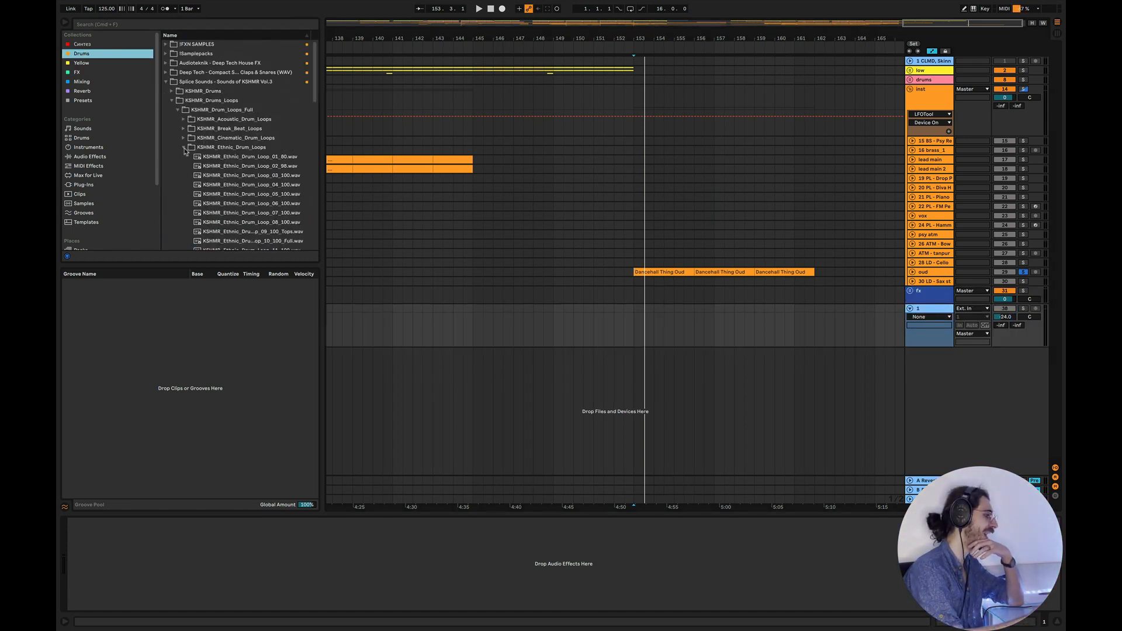
click(184, 149)
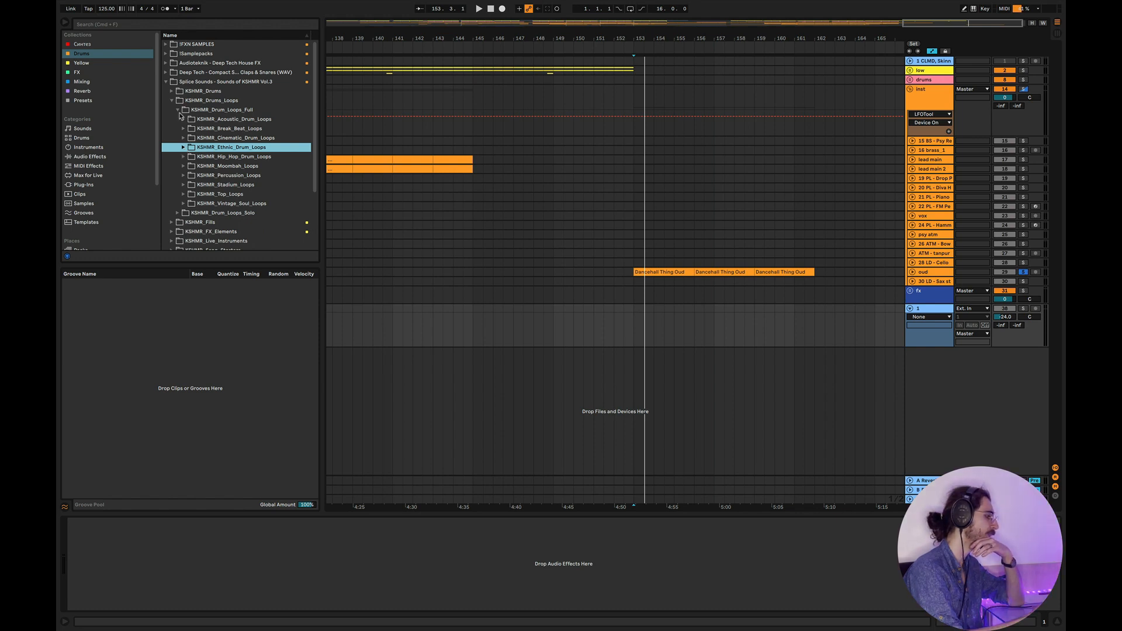
click(173, 102)
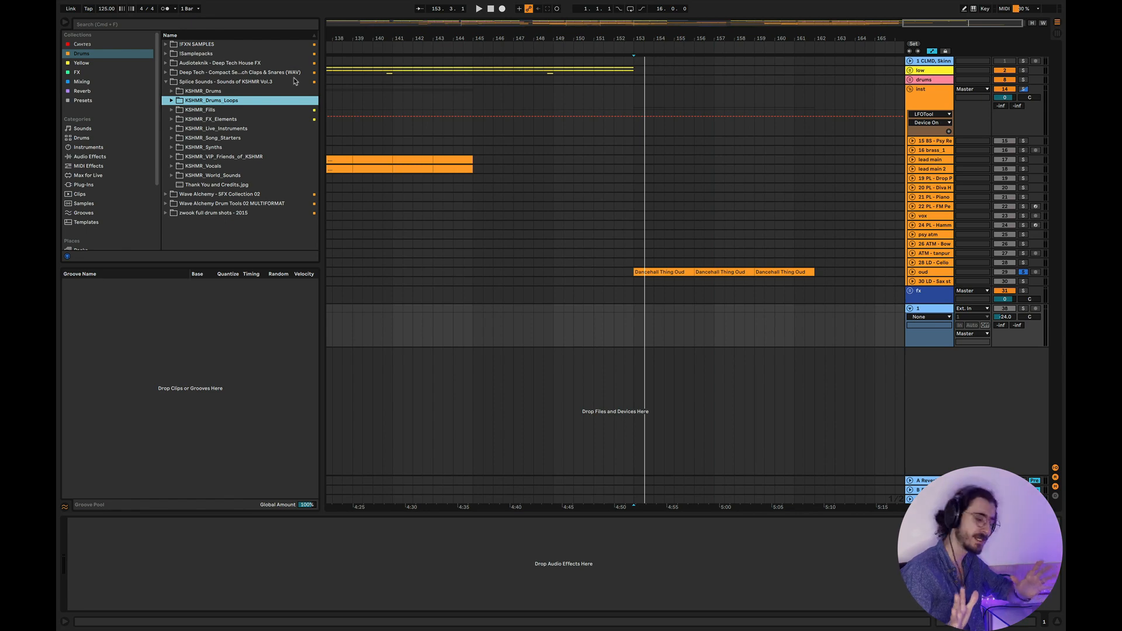
Hide the duduk clip's detail view and lower the new audio track's volume to -24.8 dB during playback
mouse_move(885, 3)
click(737, 8)
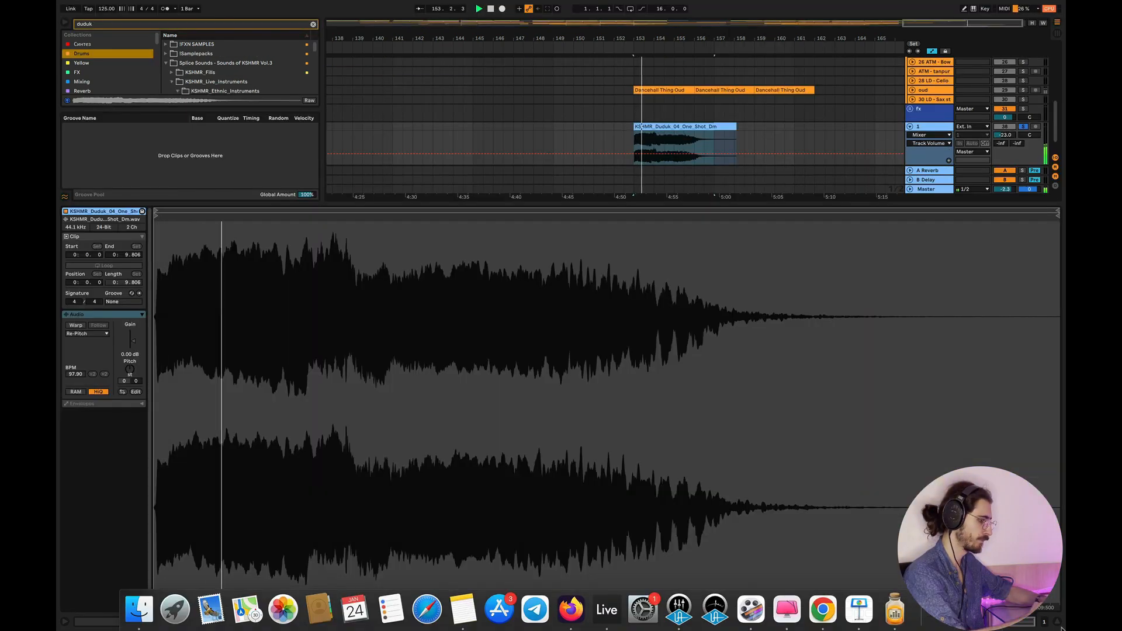
click(1058, 623)
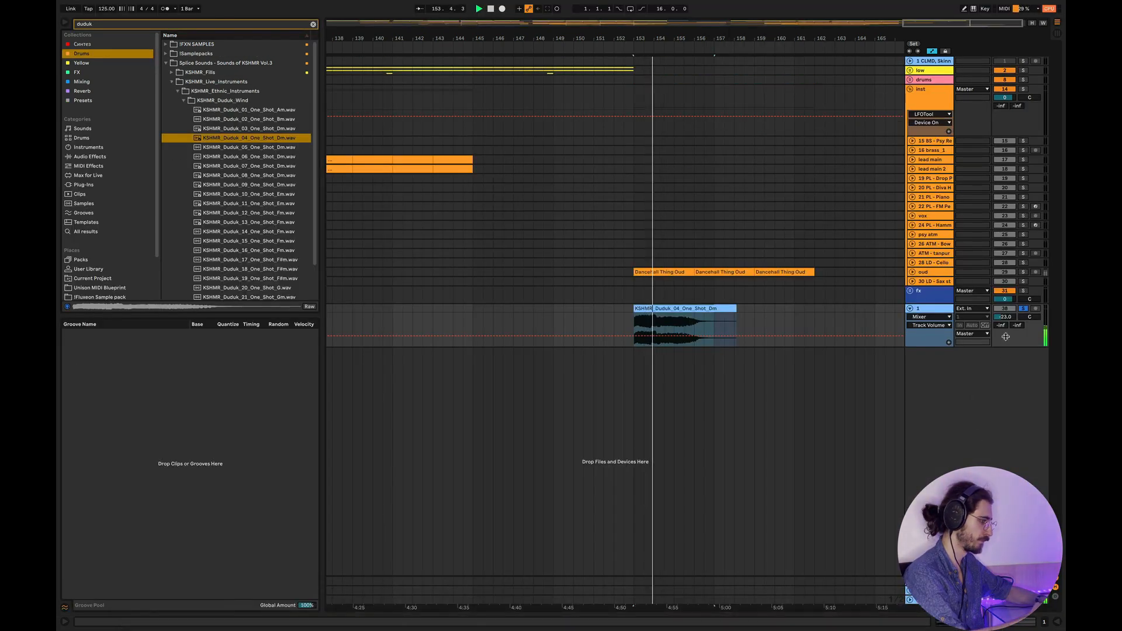
drag(994, 317, 993, 320)
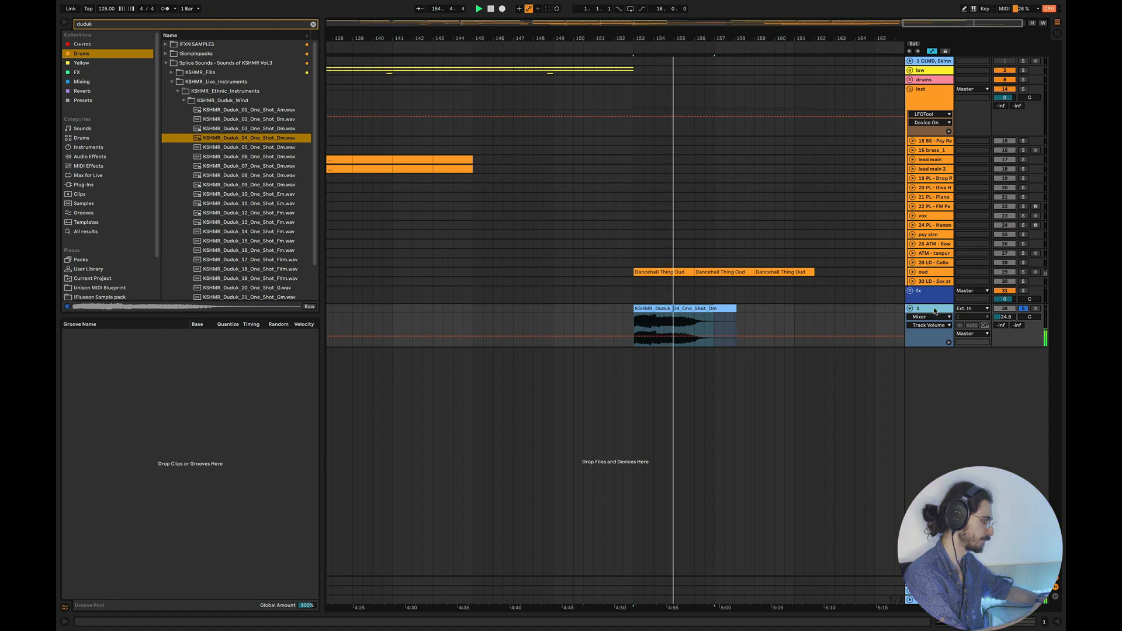
Clear the browser search and add VocalSynth 2 from the FX collection to the duduk track
click(77, 72)
click(313, 24)
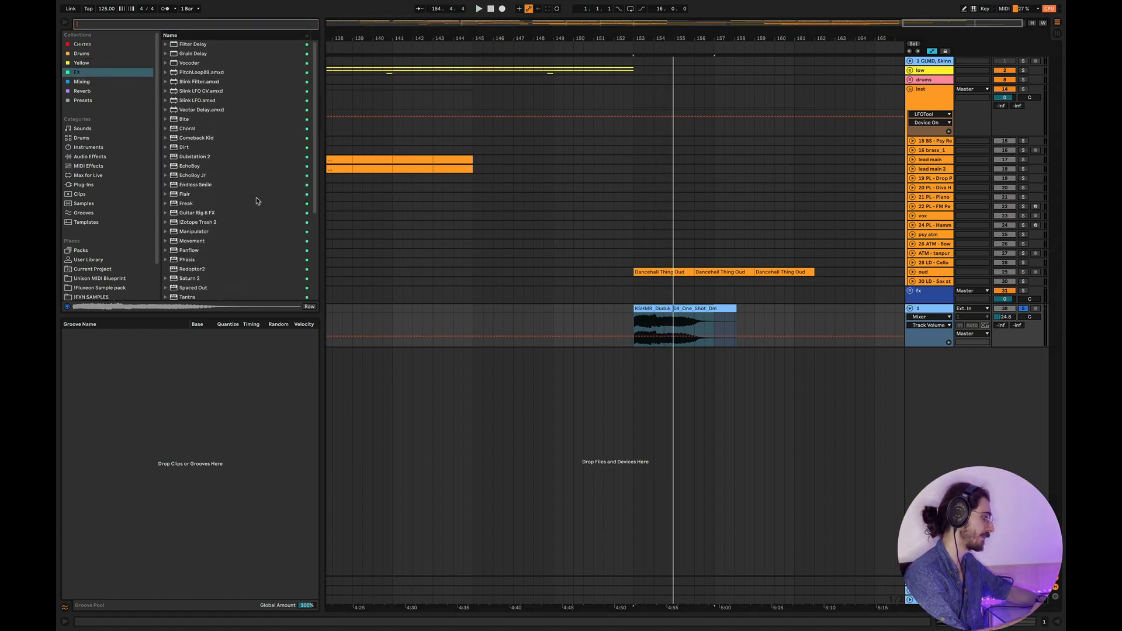
scroll(256, 197, down, 5)
click(197, 277)
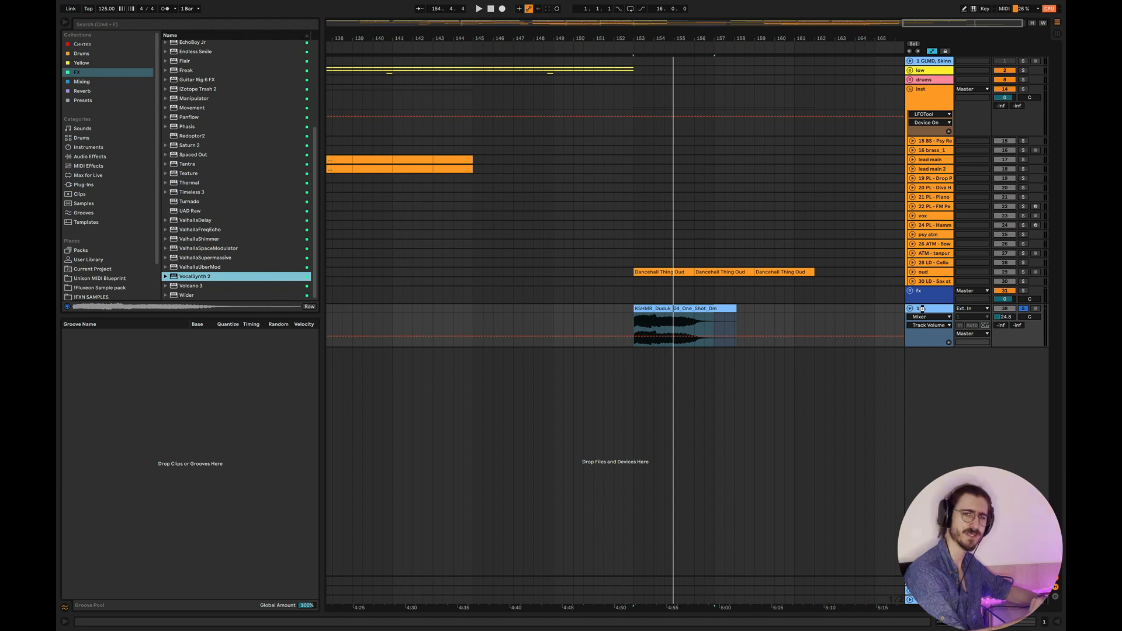
key(Return)
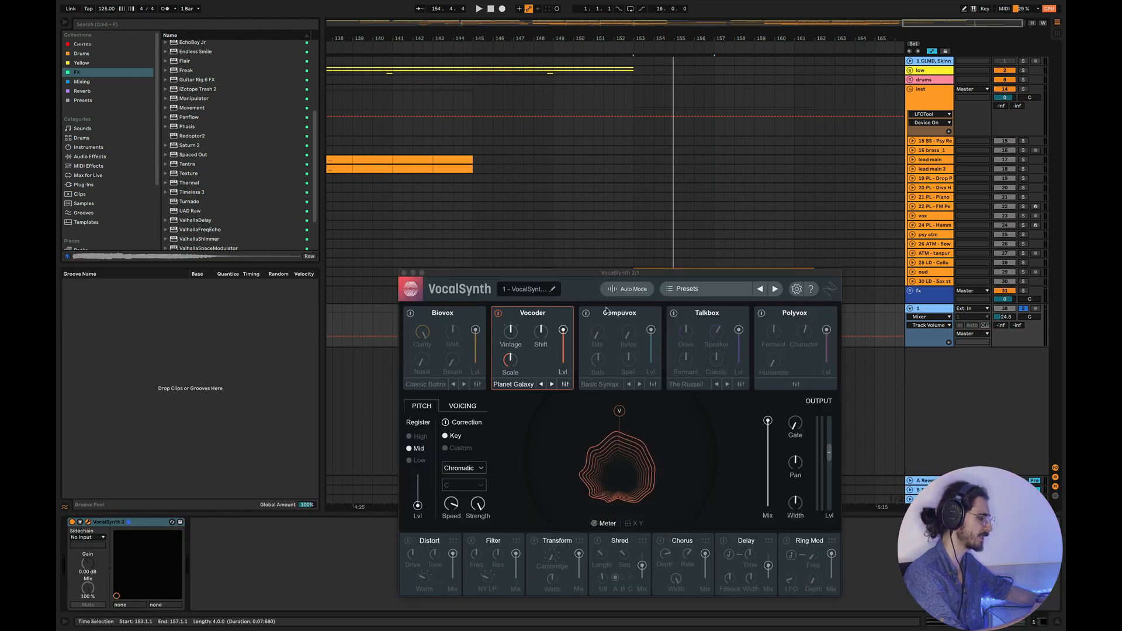
Play the duduk through VocalSynth, raise its track volume to -17.7 dB with some reverb send, and move the plugin window off the clip
key(space)
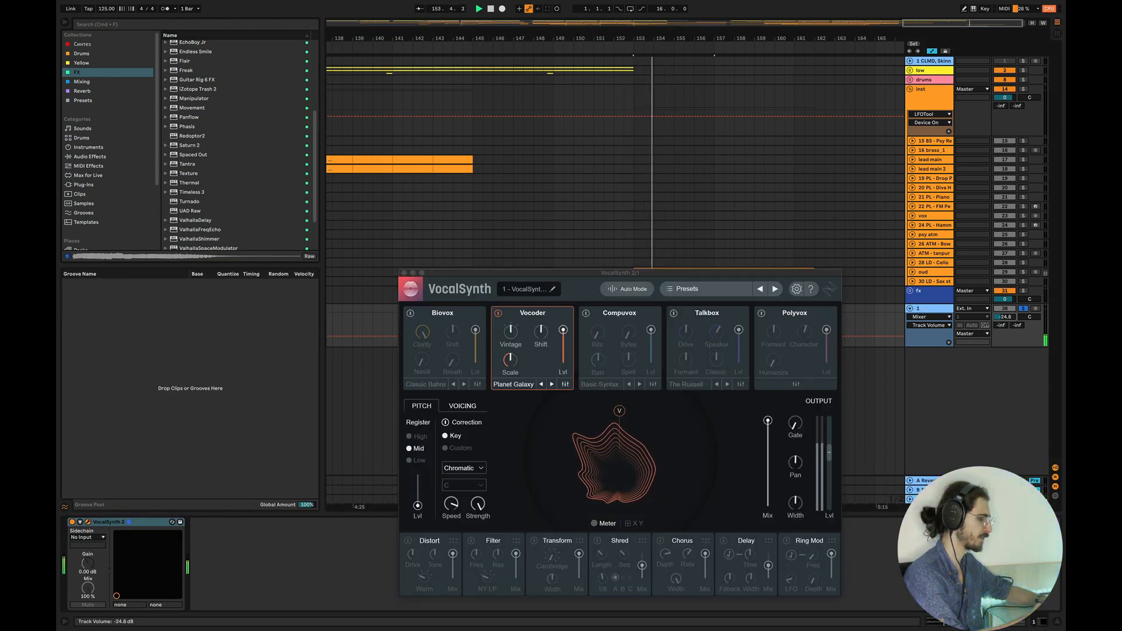
mouse_move(1005, 317)
mouse_down()
mouse_move(1001, 308)
mouse_move(1001, 321)
mouse_up()
key(space)
key(space)
drag(689, 271, 461, 189)
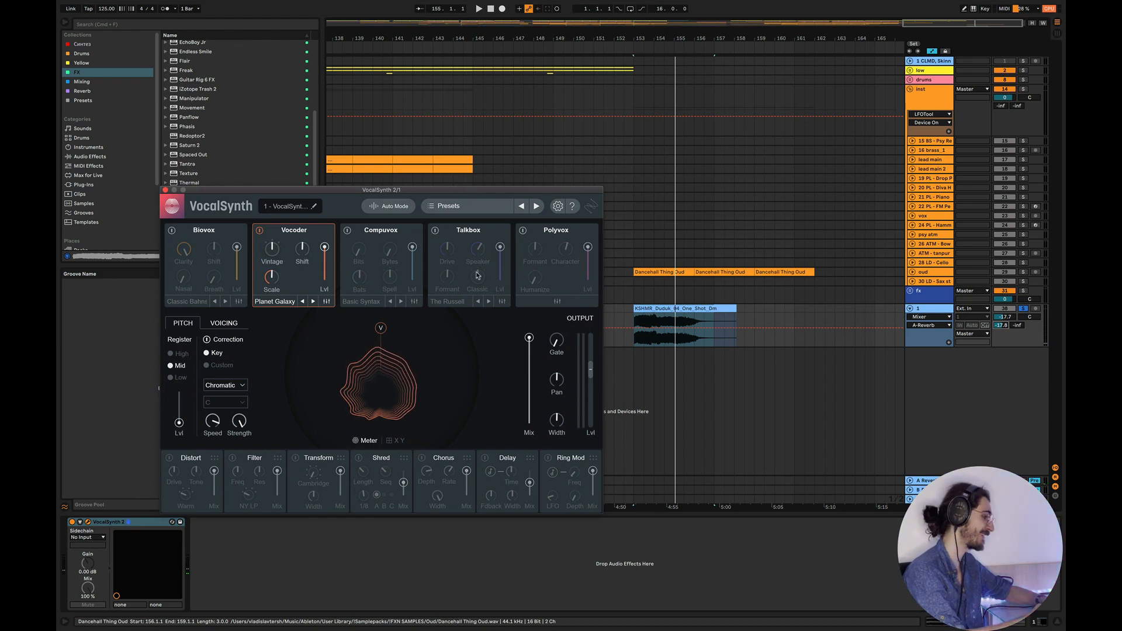
Audition the VocalSynth presets By Myself, Flight of the Angels and Flooded Conversations on the duduk
click(537, 206)
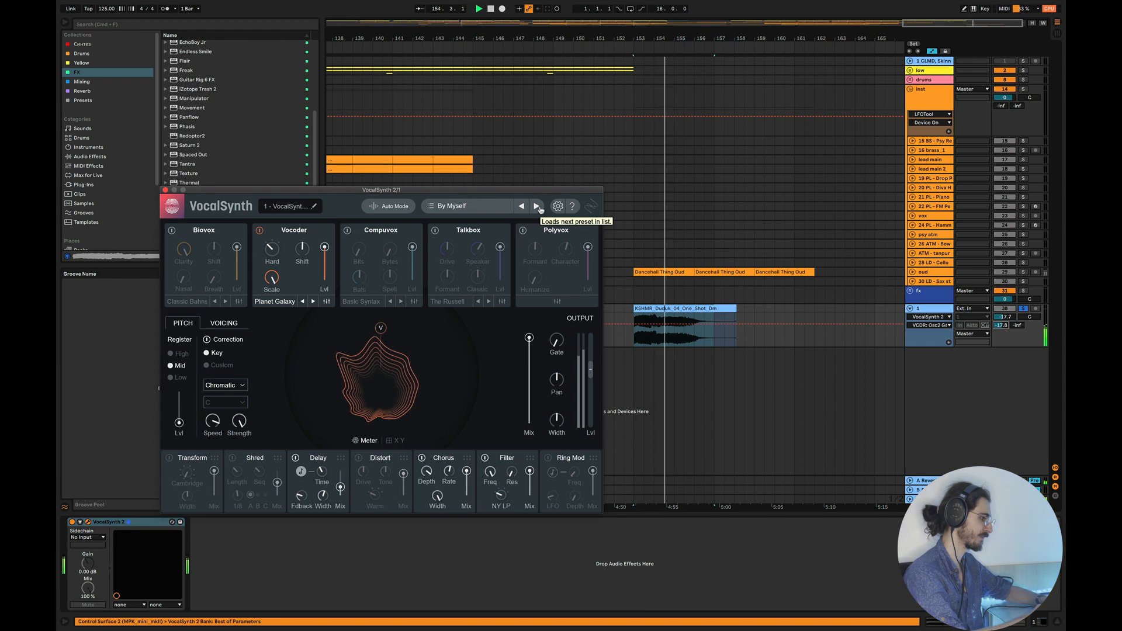
click(537, 206)
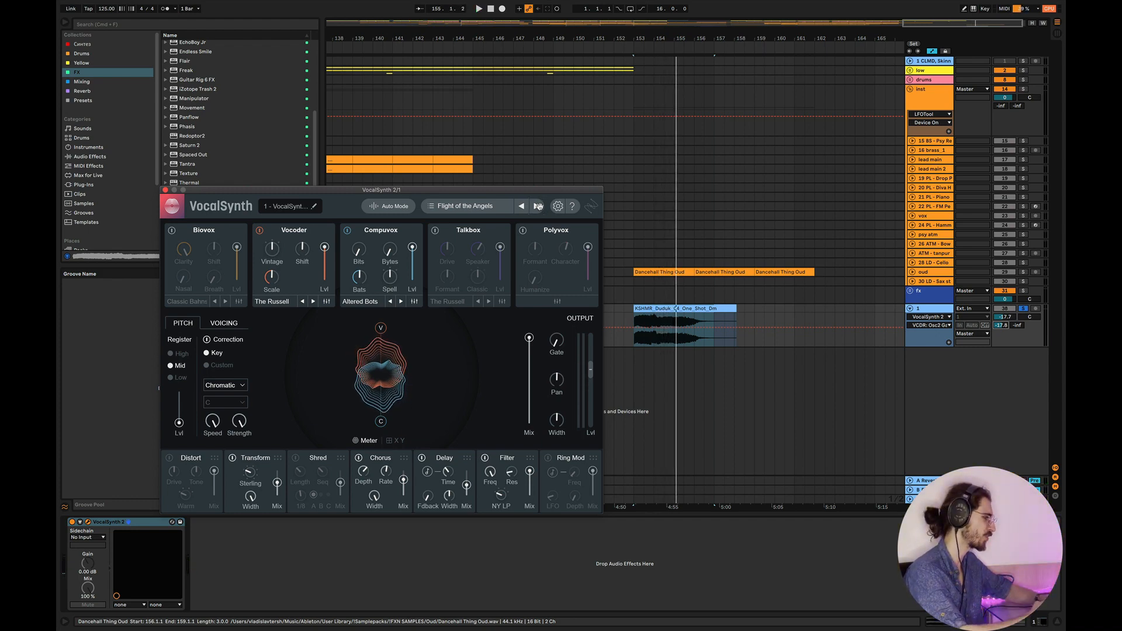
click(539, 205)
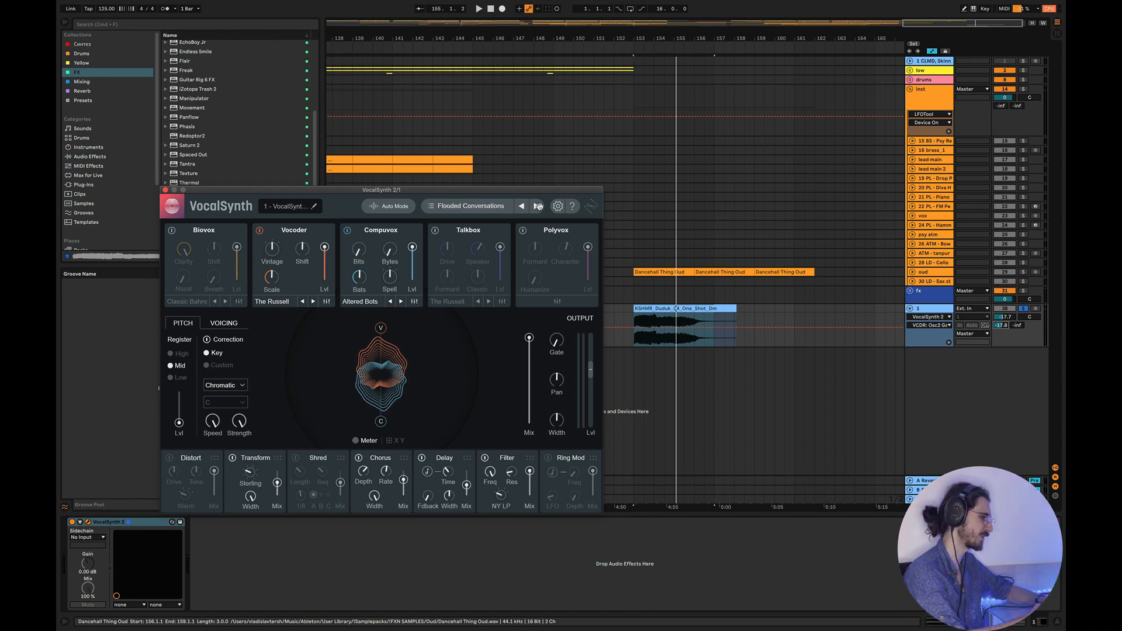
key(space)
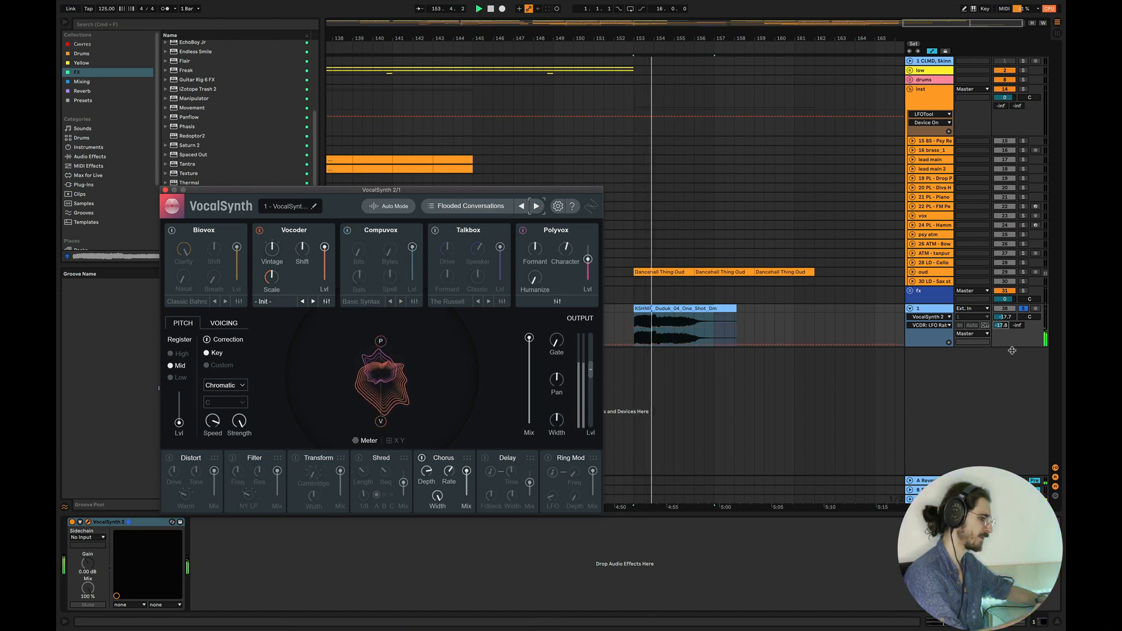
Raise the duduk track's reverb send to -14.4 dB and its delay send to -22.8 dB while playing from bar 153
click(1001, 325)
drag(1002, 326, 1017, 322)
key(space)
click(1017, 325)
key(space)
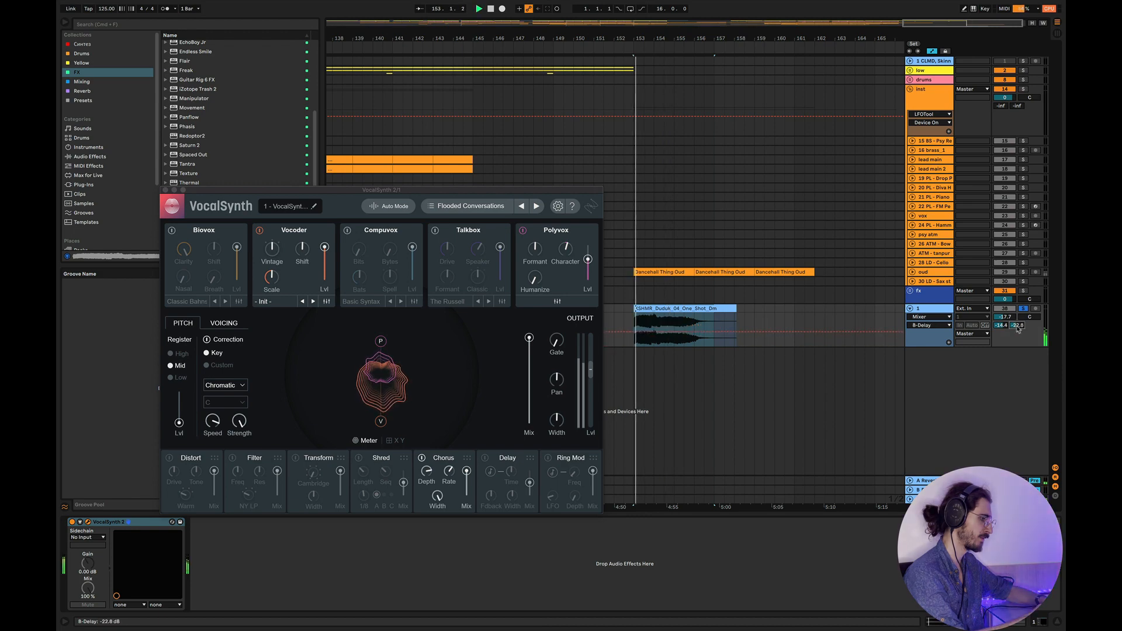
Lower the duduk track to -20.0 dB, advance VocalSynth through For The Chorus to Forensic Investigation, and close the plugin window
click(536, 206)
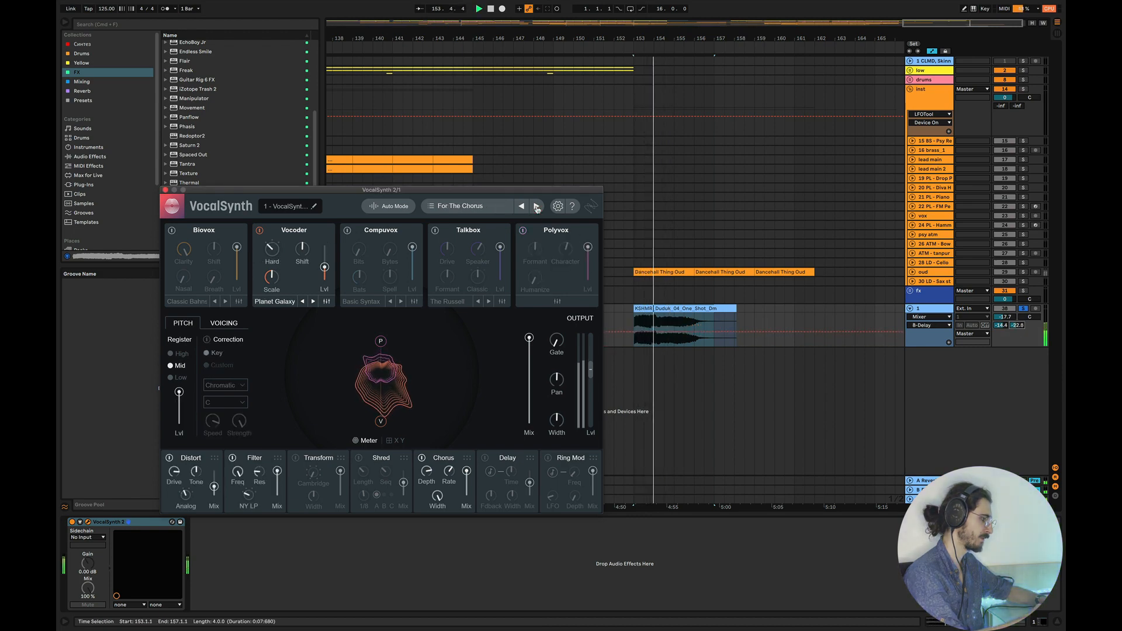
drag(1002, 316, 1002, 319)
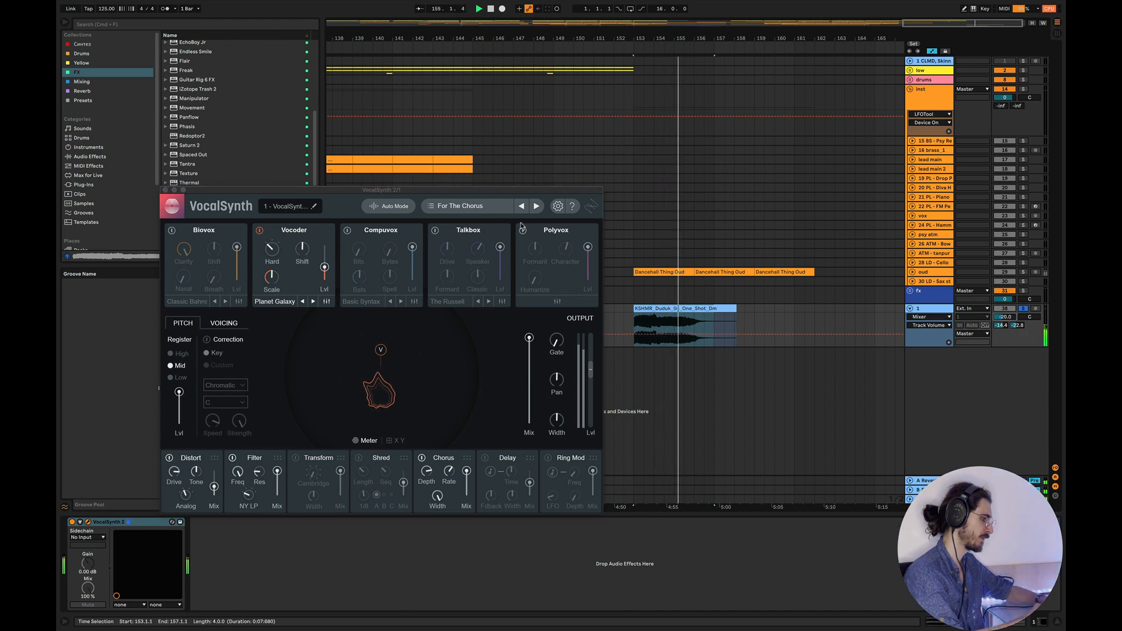
click(536, 206)
key(space)
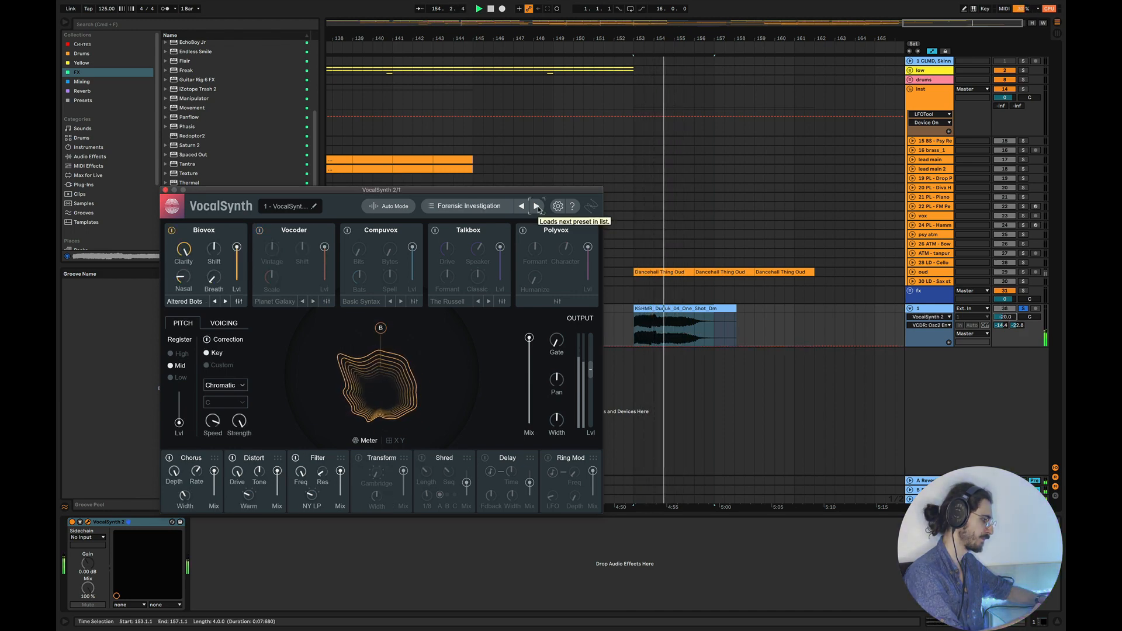
click(166, 190)
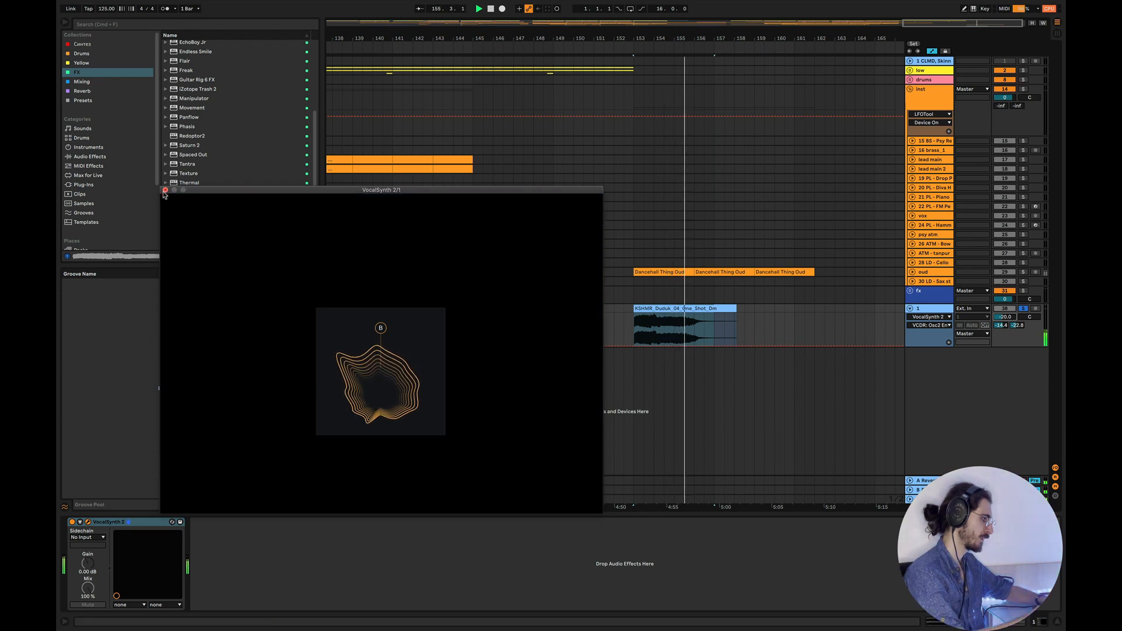
key(space)
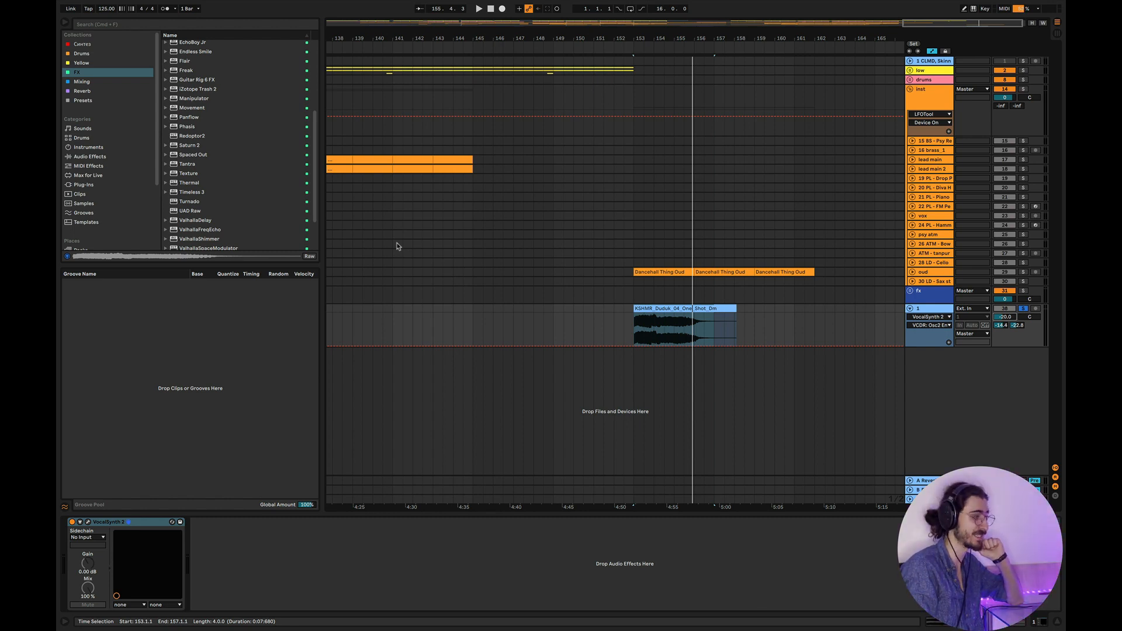
Check the technique list in Keynote, return to Ableton Live and bypass the Vocoder on the vocoder track
key(super+Tab)
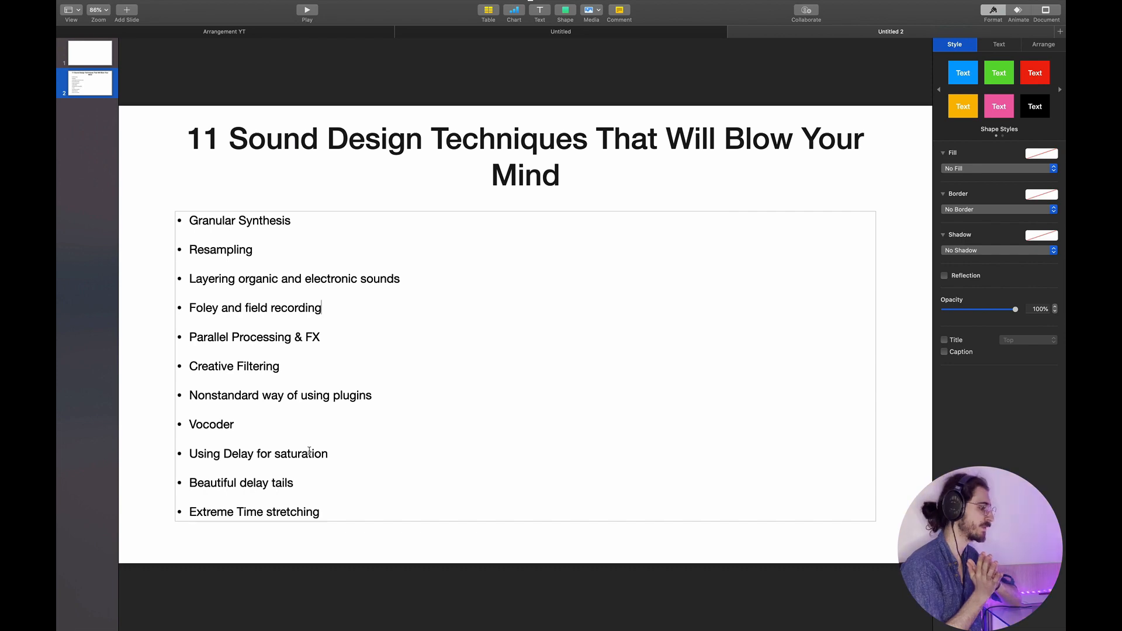
key(super+Tab)
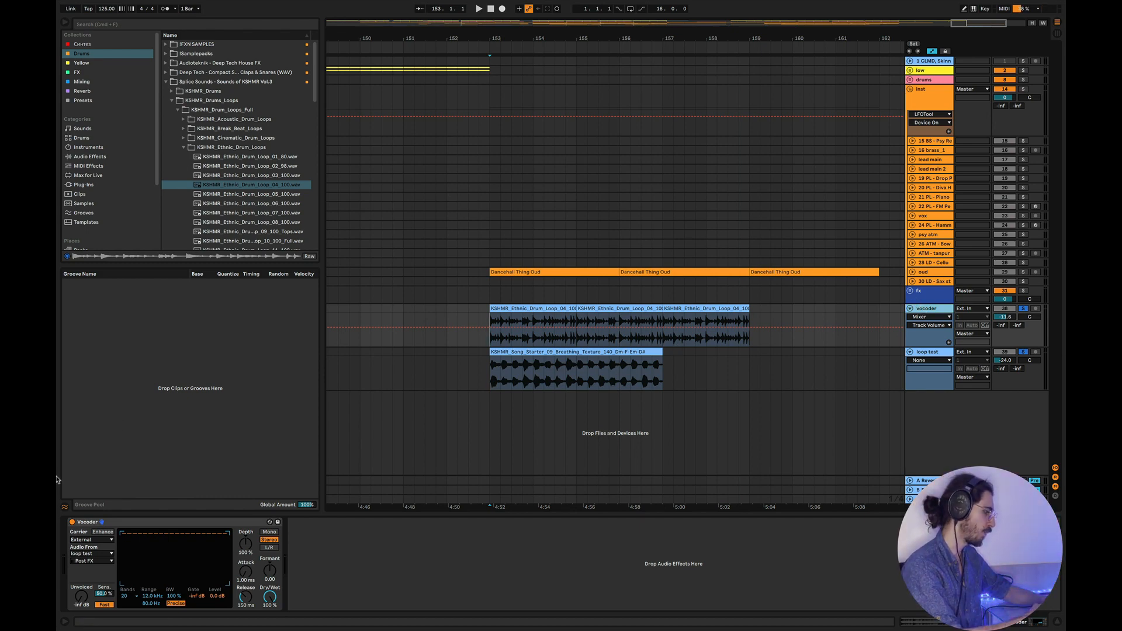
click(72, 521)
Play the drum and breathing texture loops from bar 153, toggling the vocoder track's solo to compare them
click(928, 357)
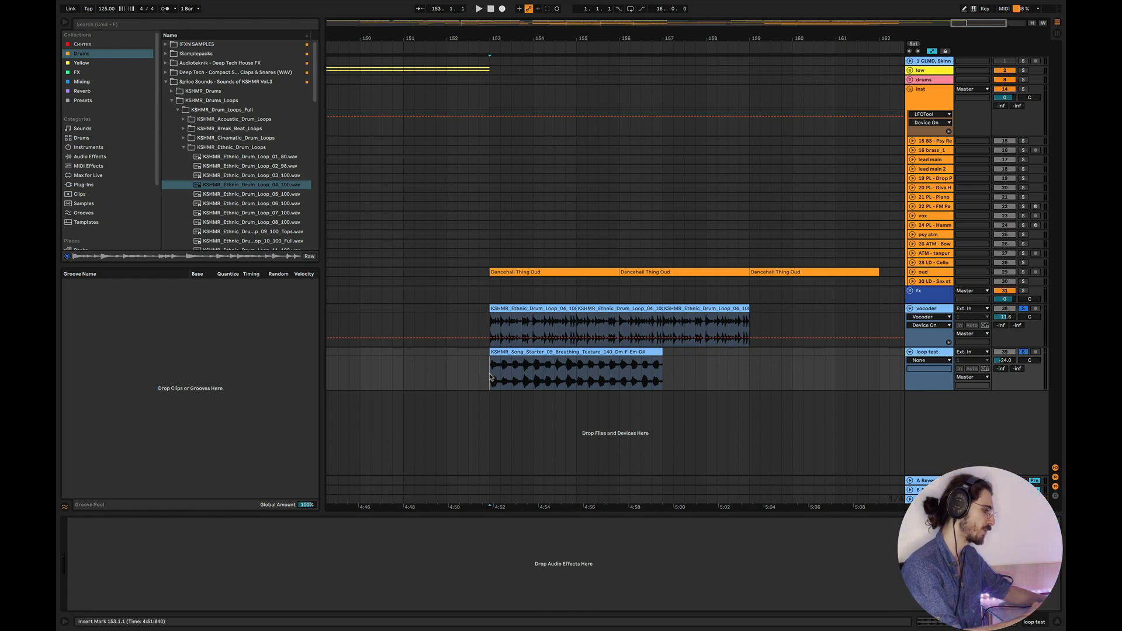
key(space)
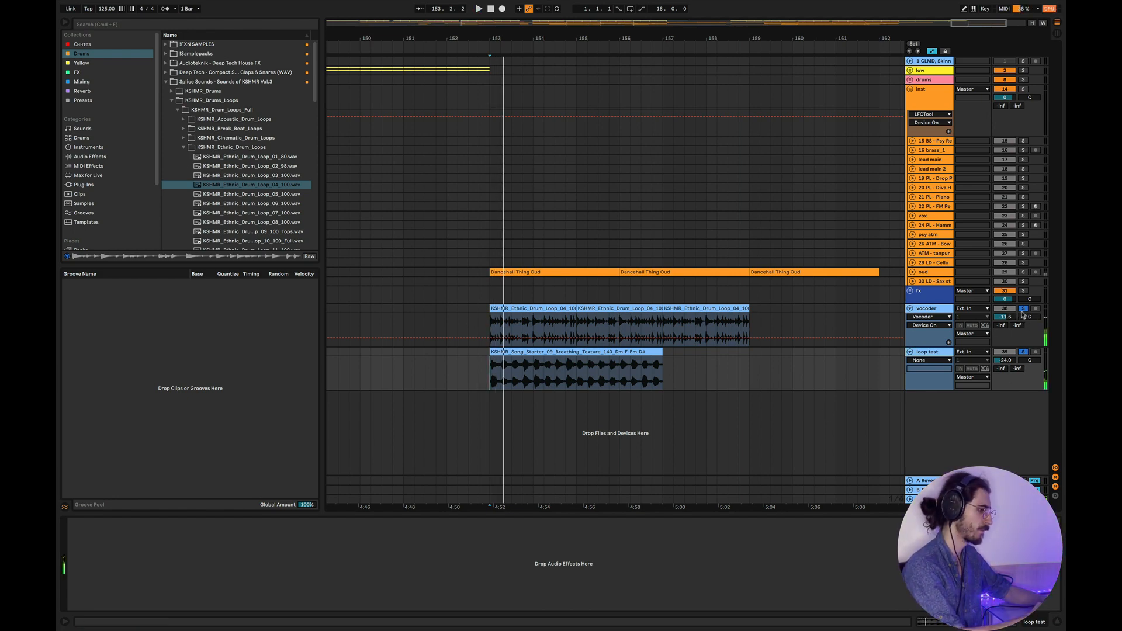
click(1022, 309)
key(space)
key(space)
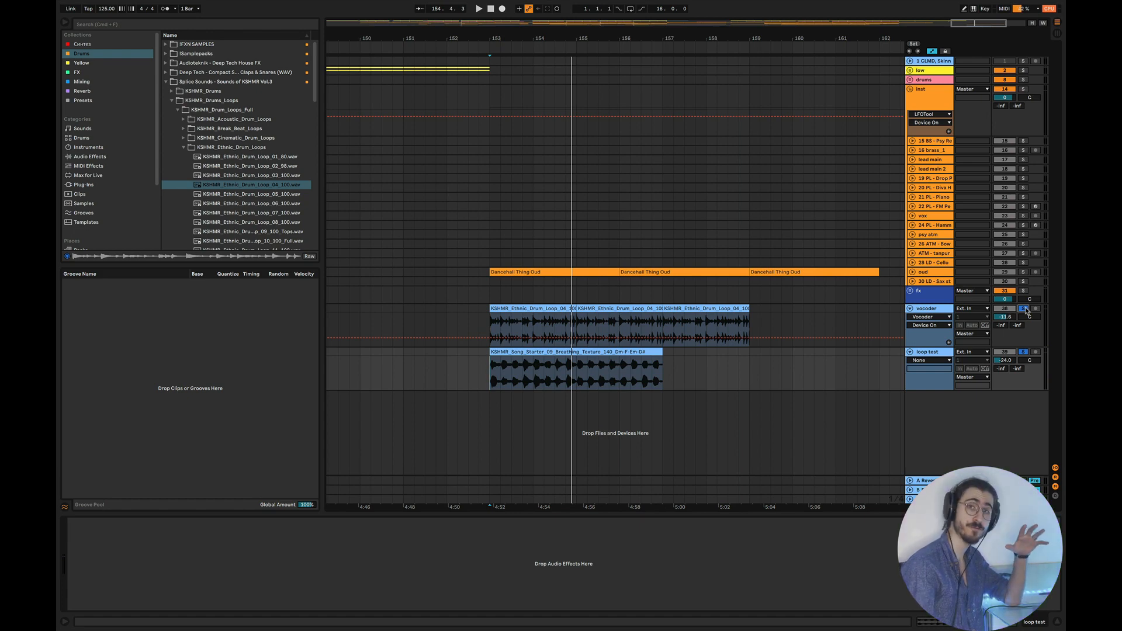
Turn the Vocoder back on and play the loop test clip from bar 153 without the vocoder track, restoring its solo
click(929, 308)
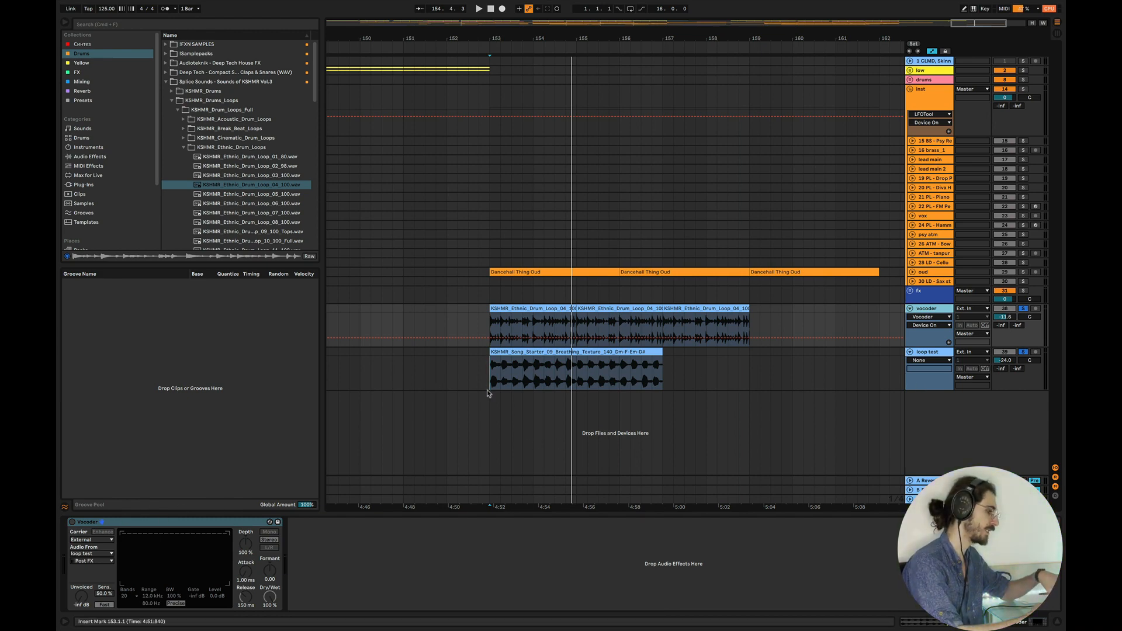
click(72, 522)
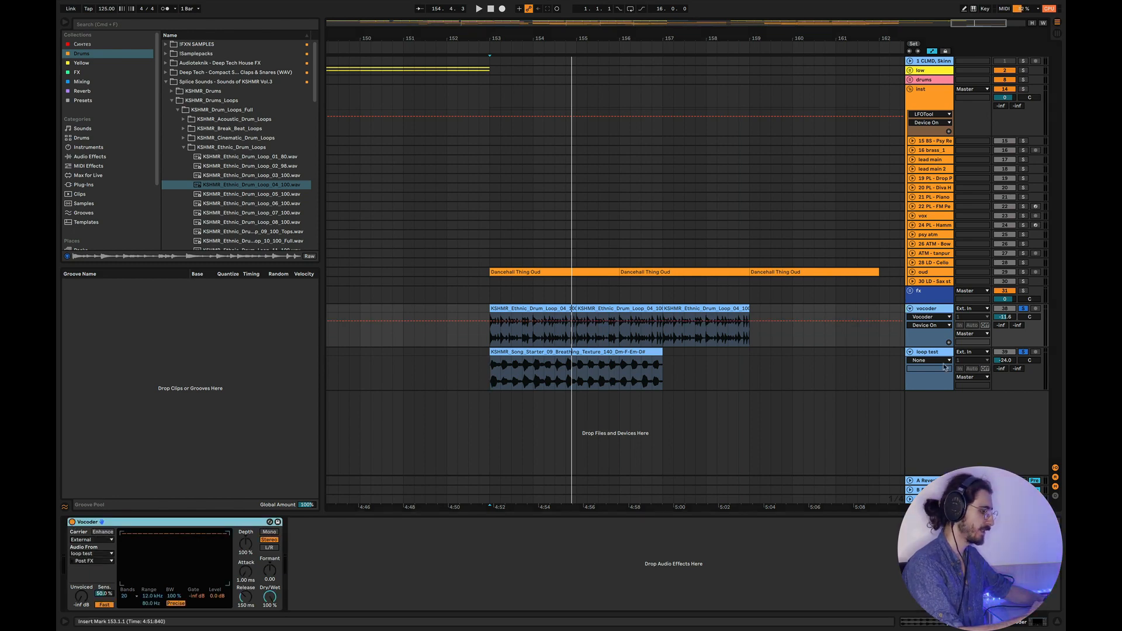
click(491, 379)
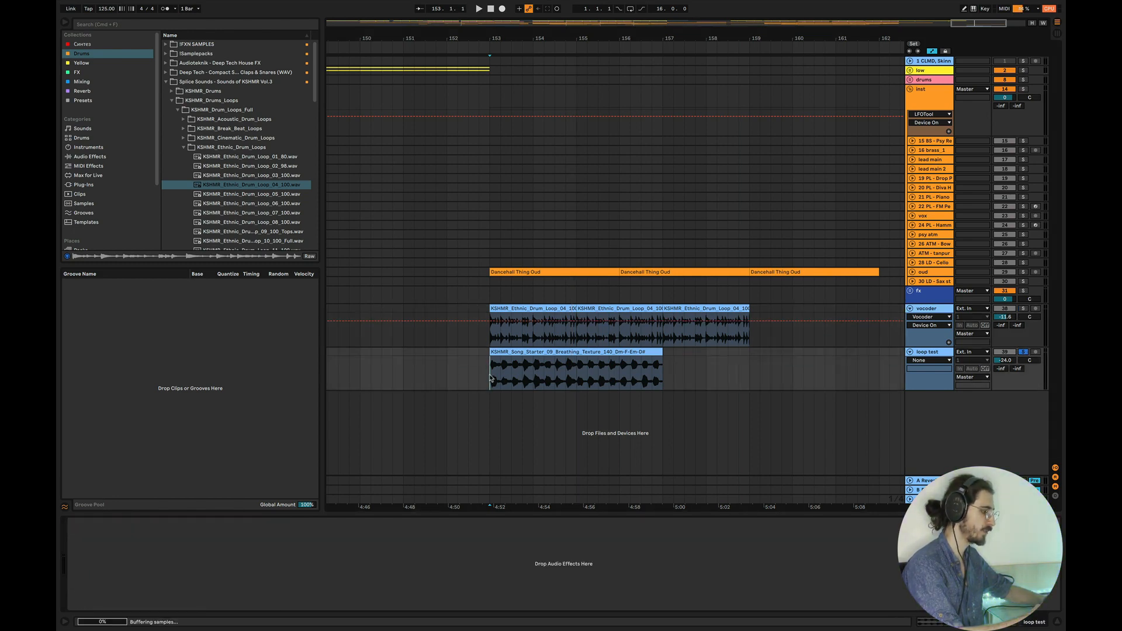
click(1023, 308)
key(space)
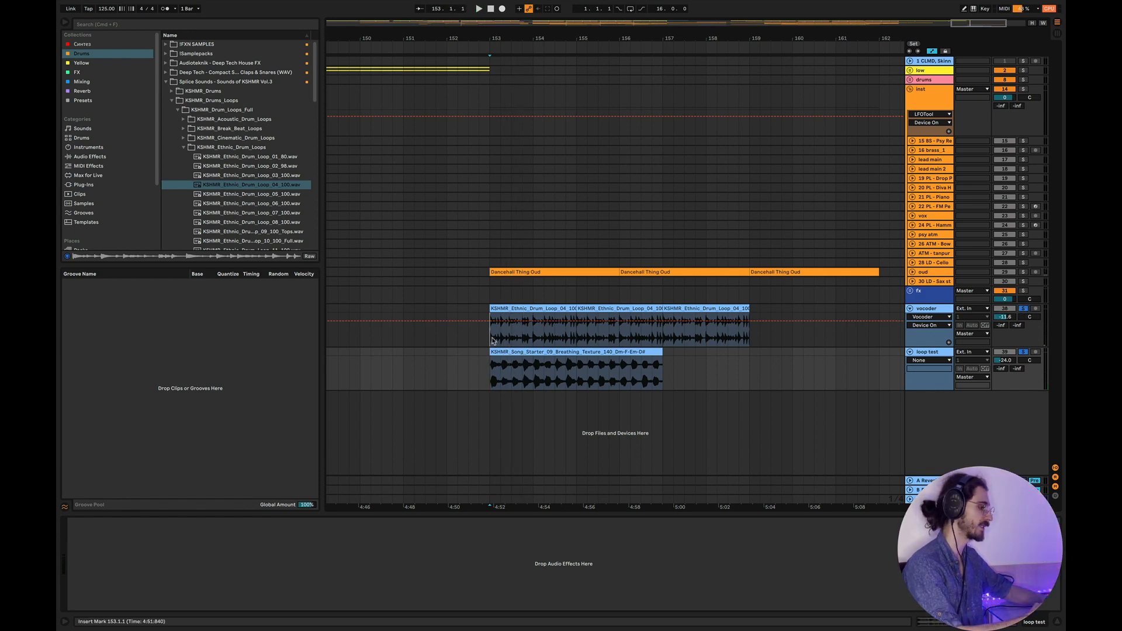
Play the vocoded drum loop from bar 153, setting its track's delay send to -22.2 dB and volume to -16.6 dB
click(492, 340)
key(space)
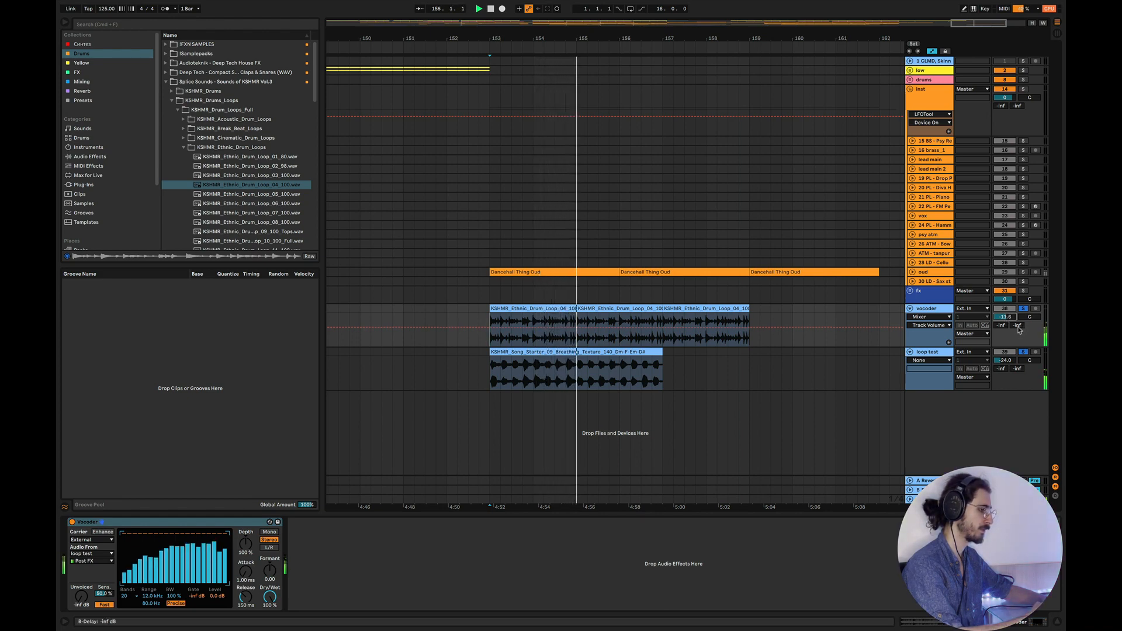
mouse_move(1019, 330)
mouse_down()
mouse_move(1019, 310)
mouse_move(1007, 327)
mouse_up()
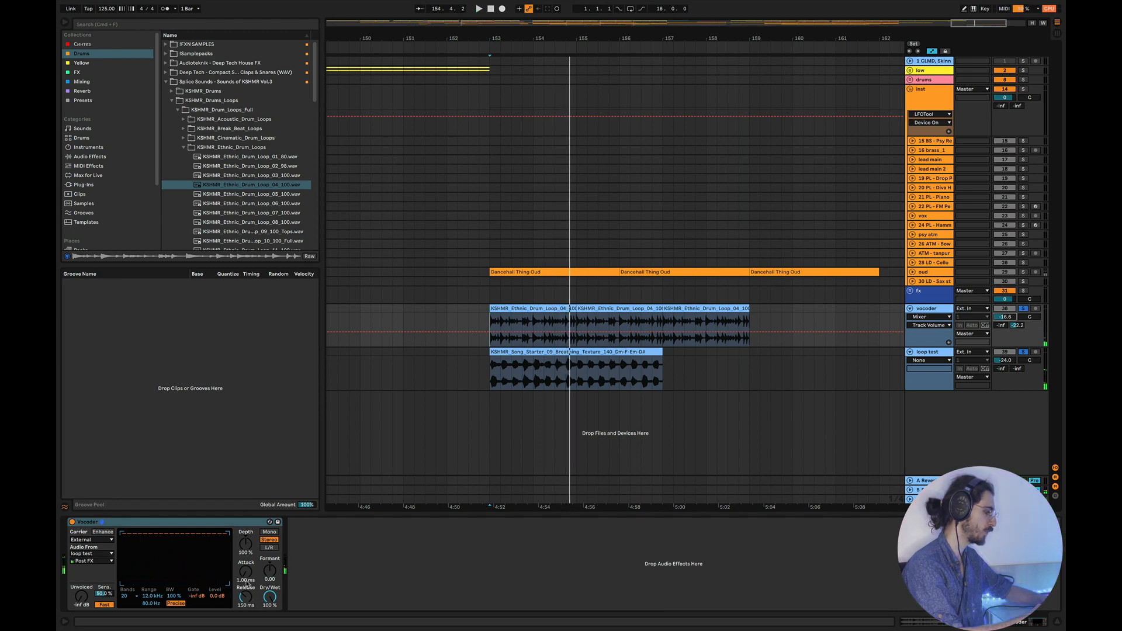
Lengthen the Vocoder's release time to about 1.5 s while the loops play
drag(247, 583, 246, 555)
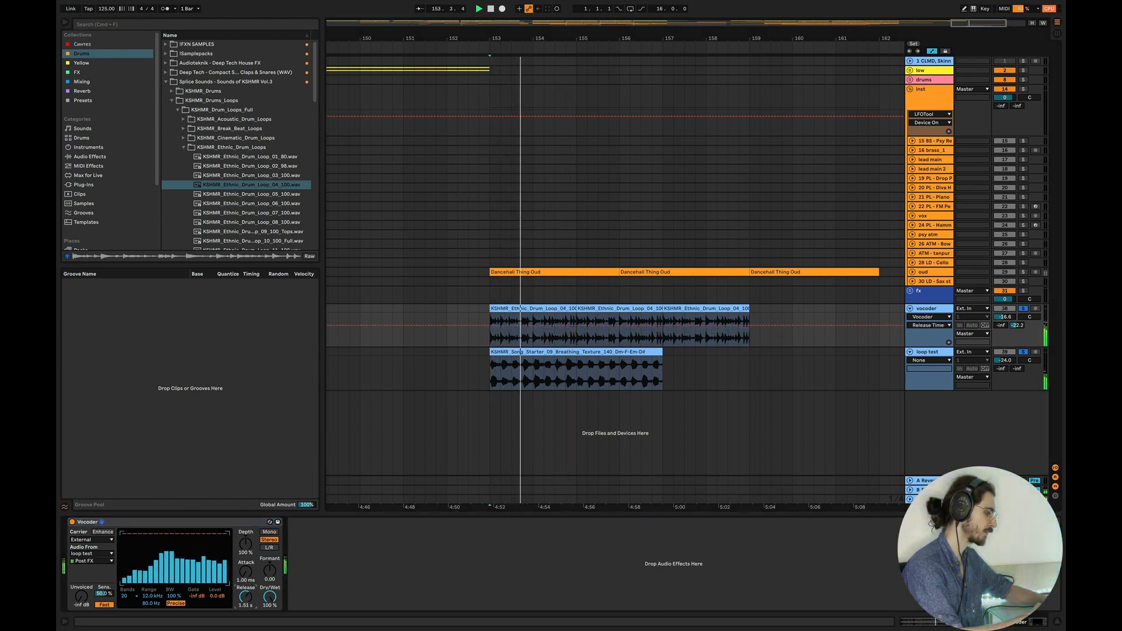
mouse_move(246, 596)
mouse_down()
mouse_move(245, 625)
mouse_move(244, 585)
mouse_up()
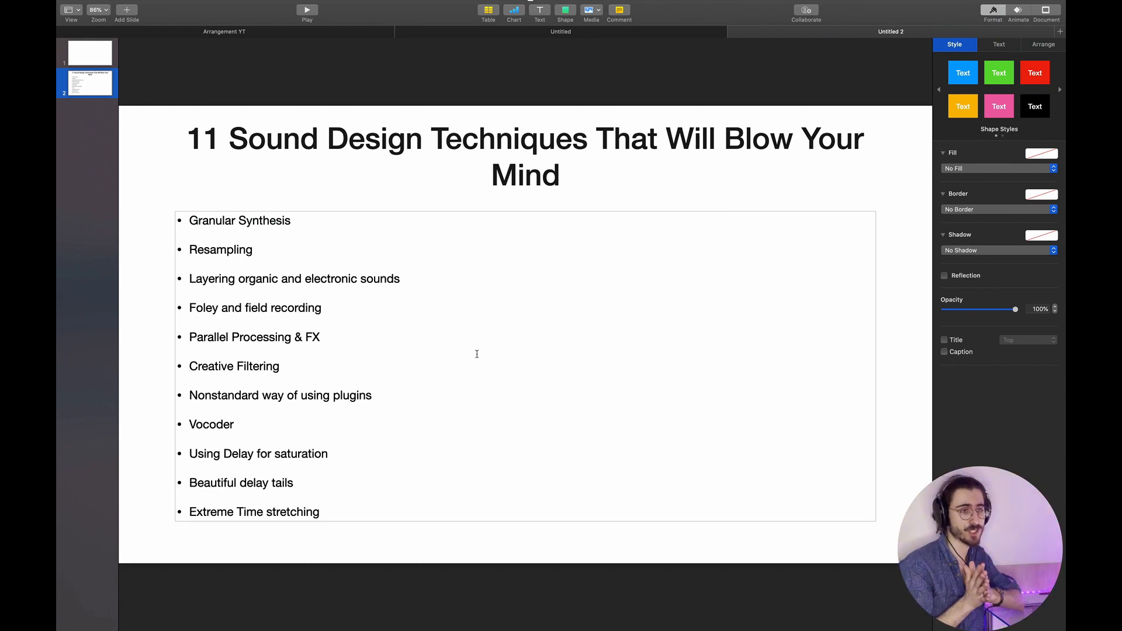
Switch from the technique list to Ableton Live, play the oud melody clip from its start and lower its track to -20.8 dB
key(super+Tab)
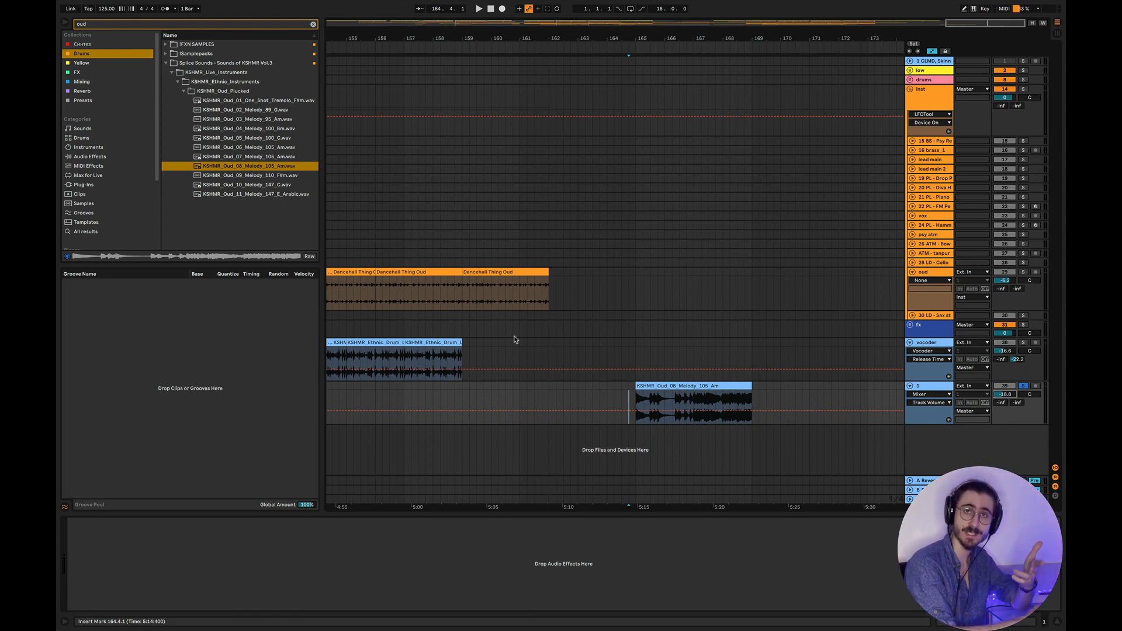
click(634, 401)
key(space)
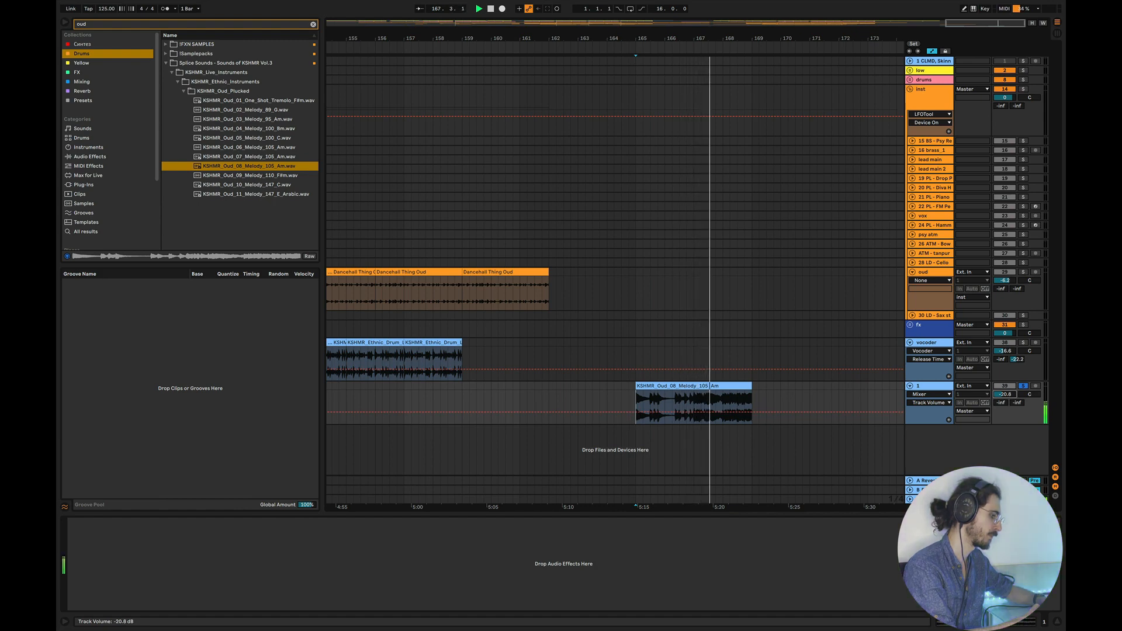
Clear the oud search and add EchoBoy from the FX collection to the oud melody track
click(77, 72)
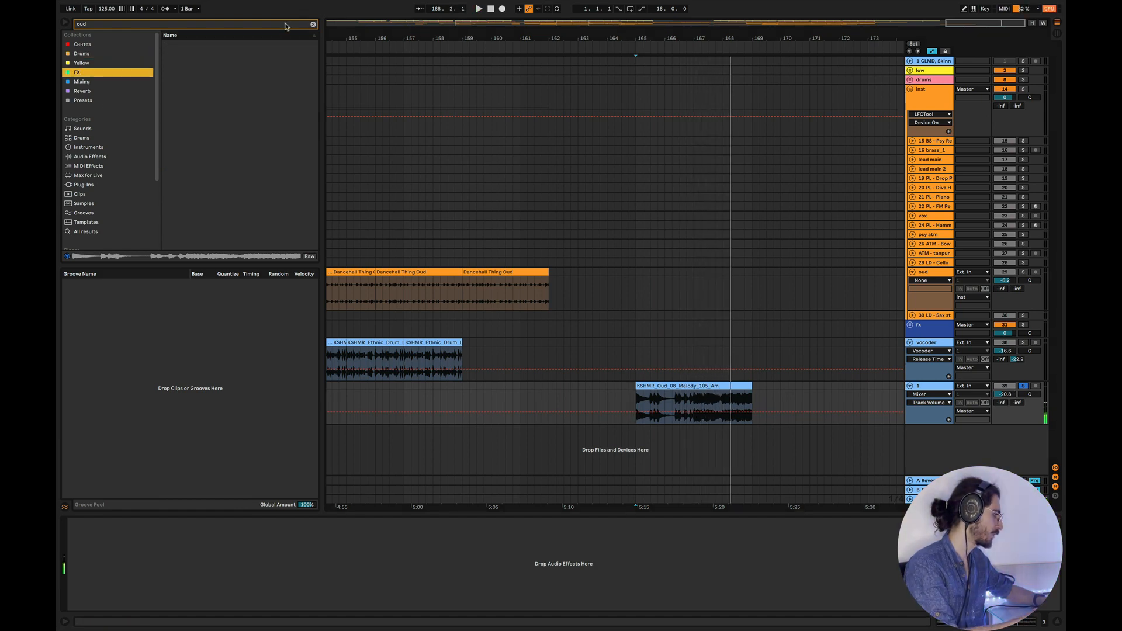
click(314, 25)
scroll(245, 138, down, 5)
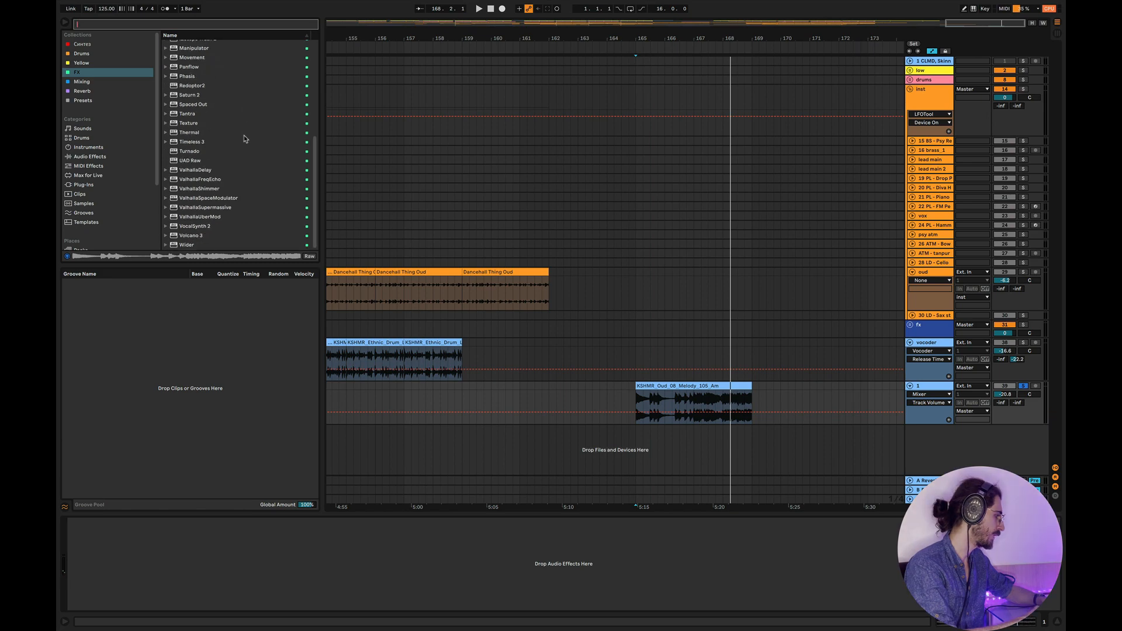
scroll(239, 125, up, 5)
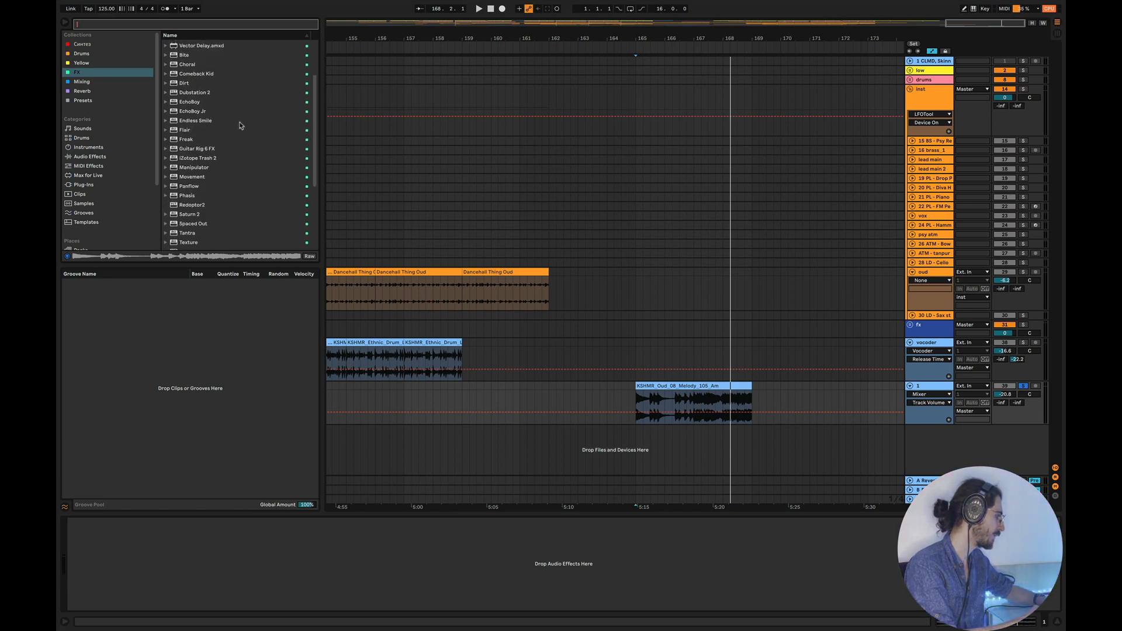
click(185, 102)
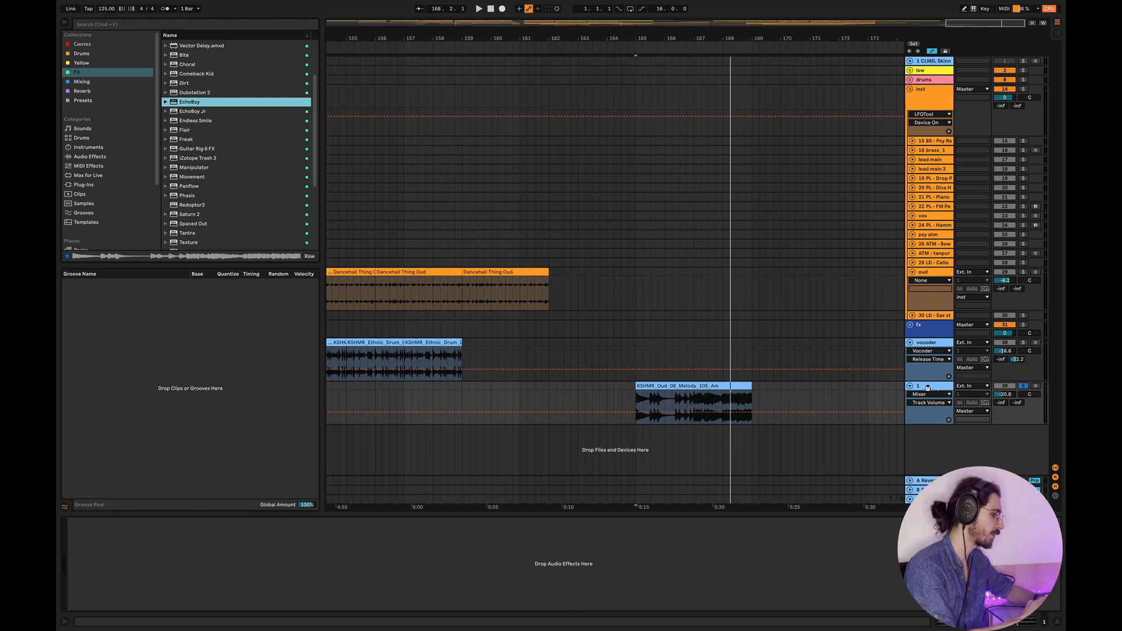
key(Return)
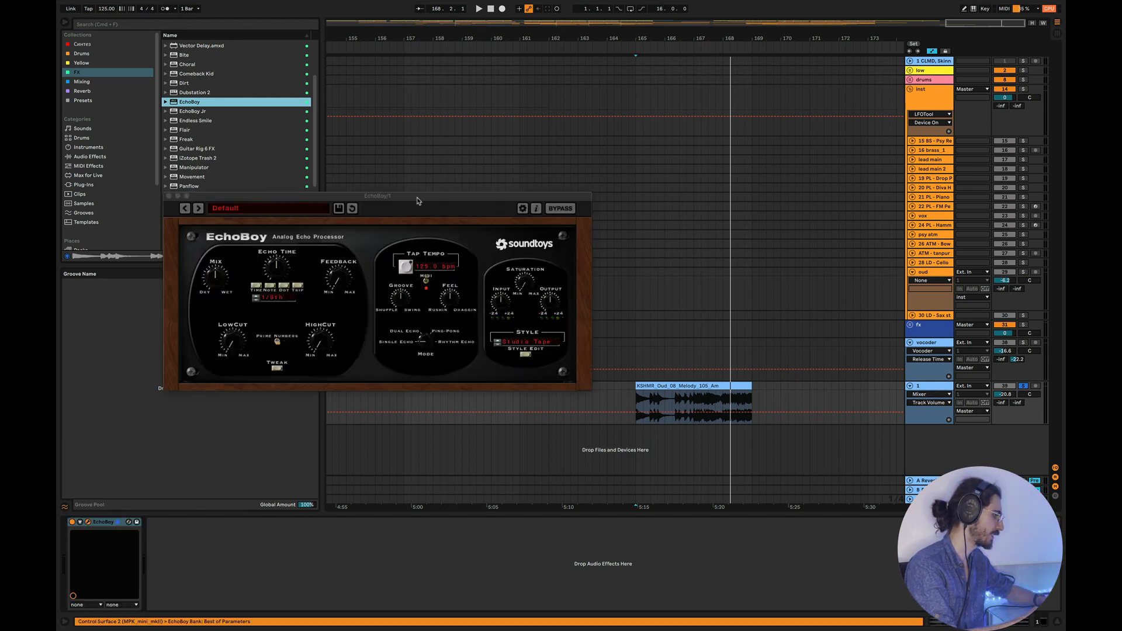
Reposition the EchoBoy window, switch its echo time to milliseconds at nearly zero, and play the oud melody
drag(418, 200, 658, 217)
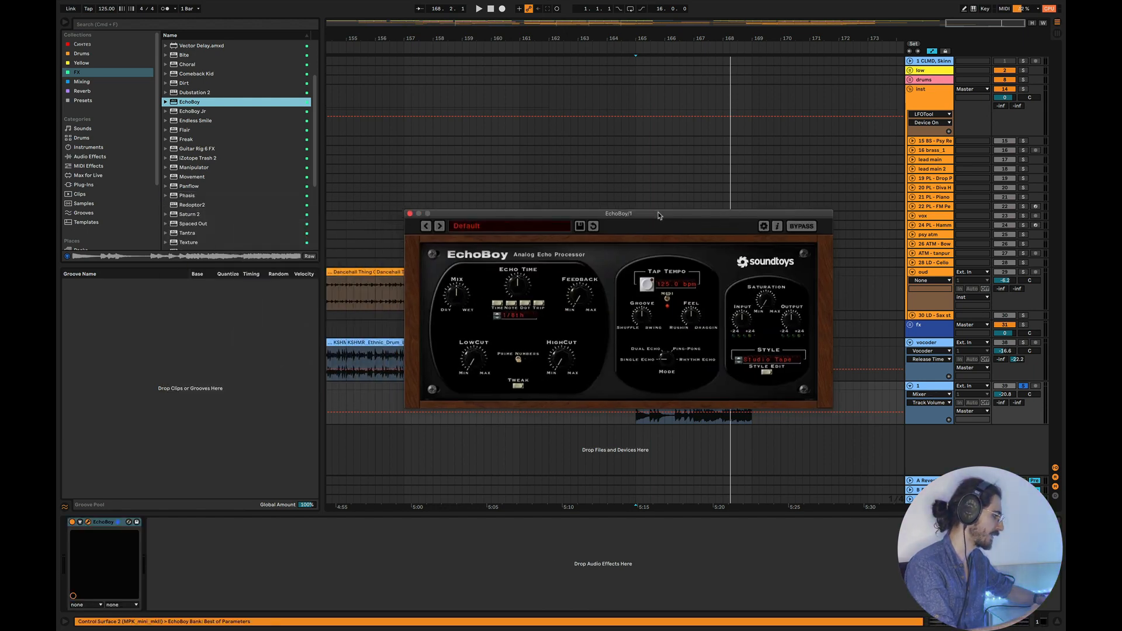
click(660, 371)
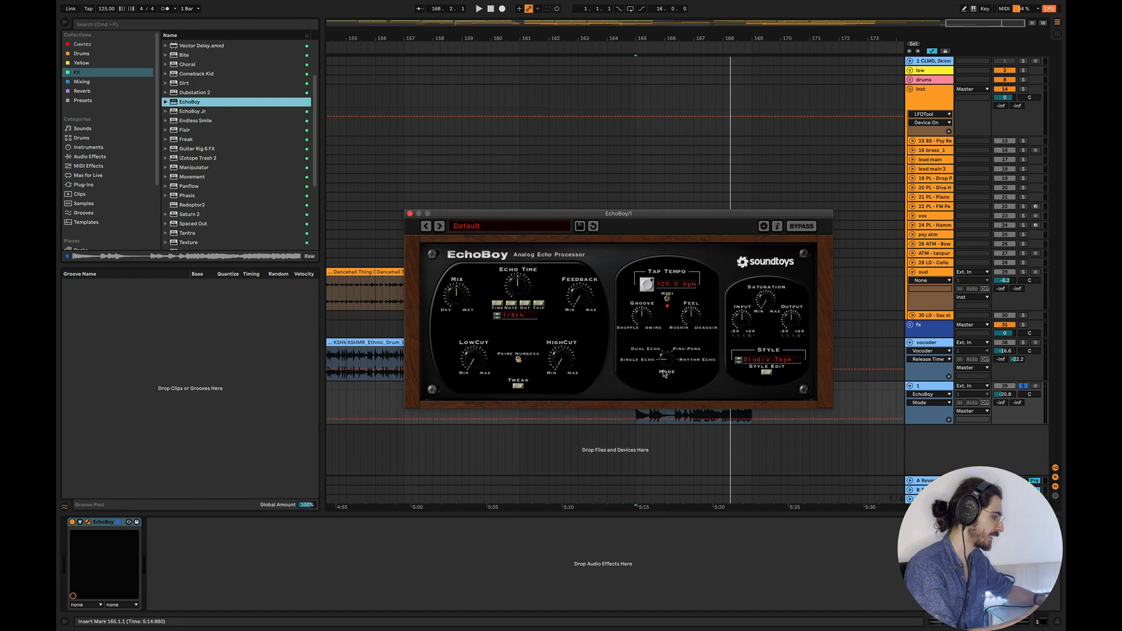
click(512, 305)
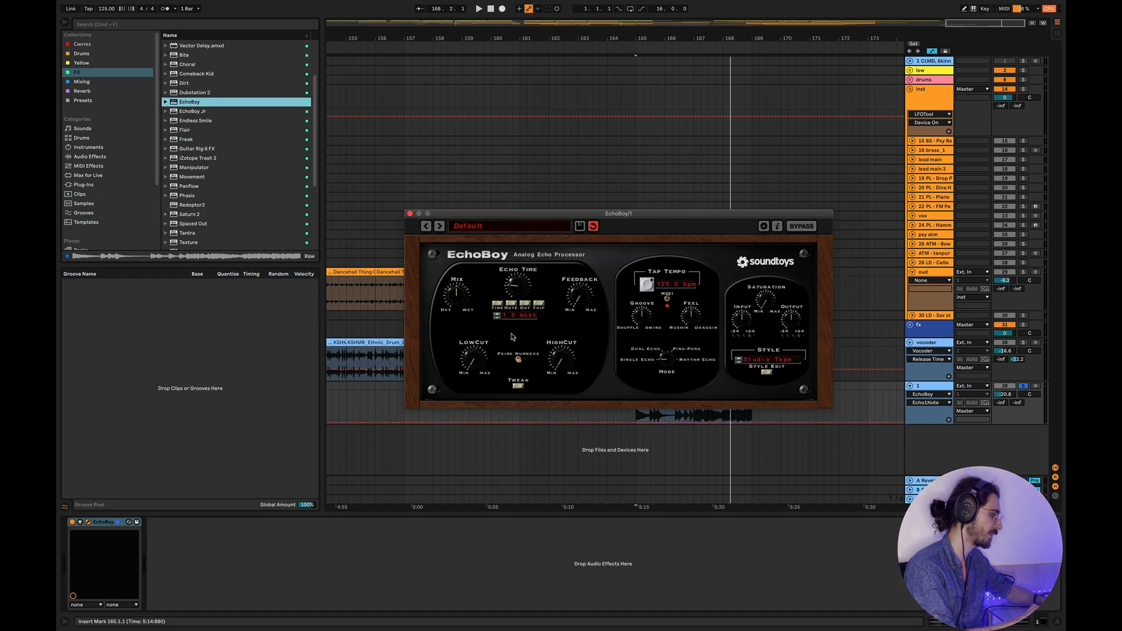
key(space)
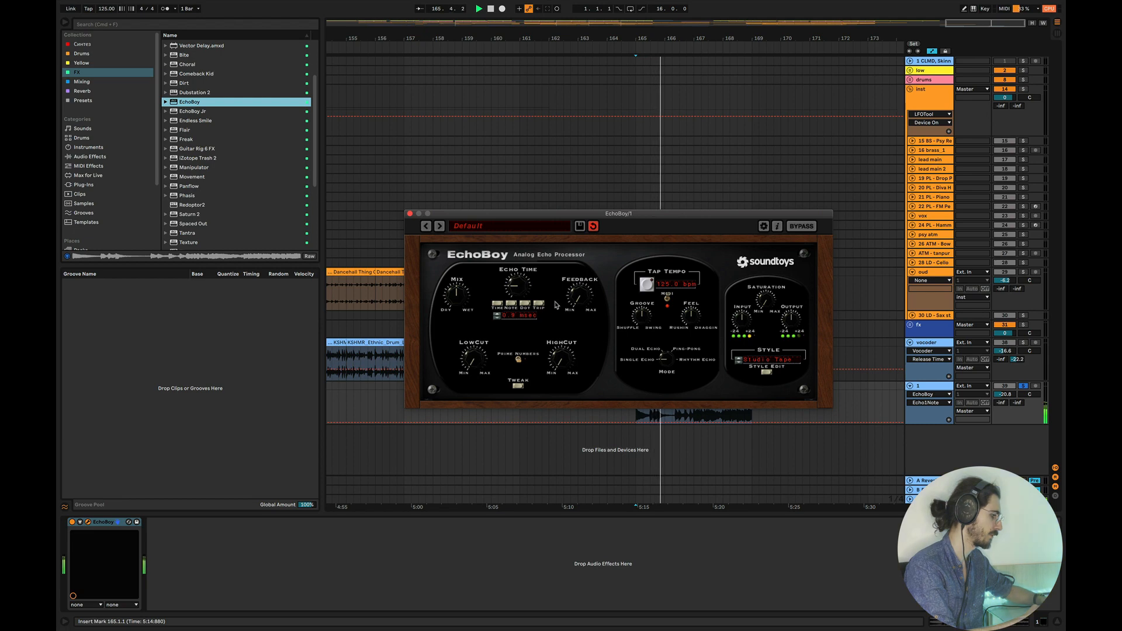
Raise EchoBoy's saturation and input gain while replaying the oud melody, and lower the output gain to compensate
click(758, 297)
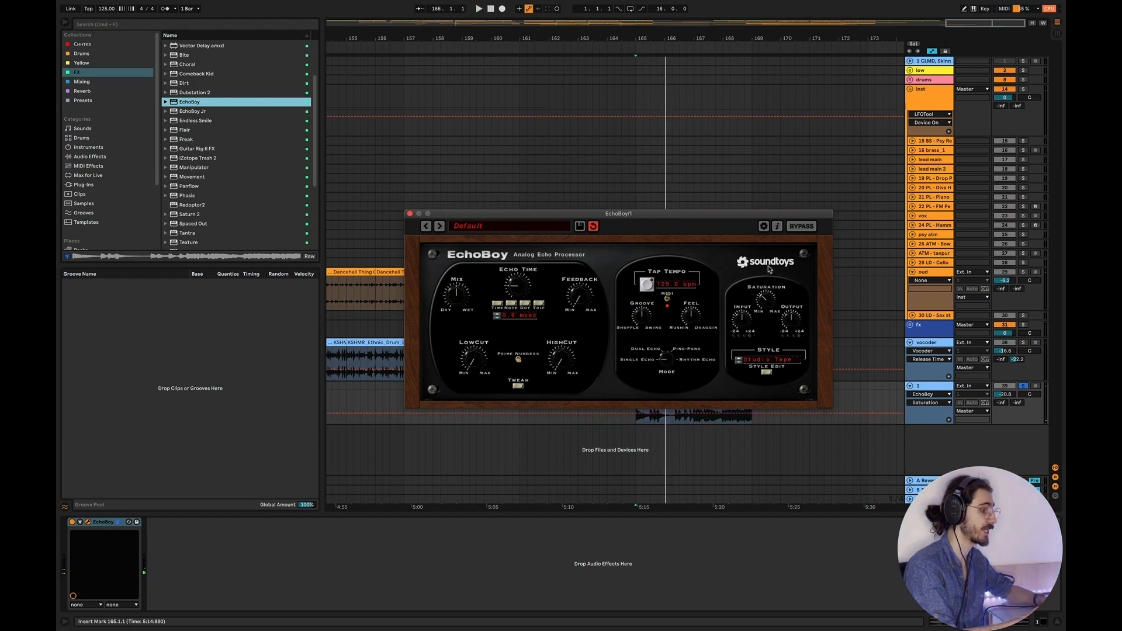
key(space)
key(space)
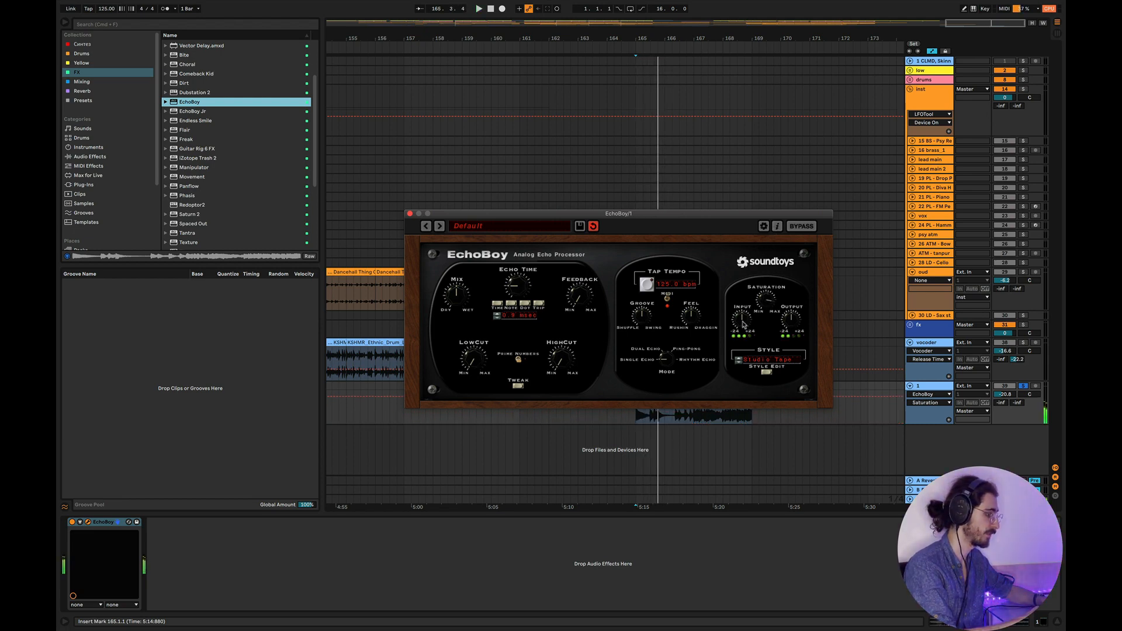
drag(743, 319, 787, 351)
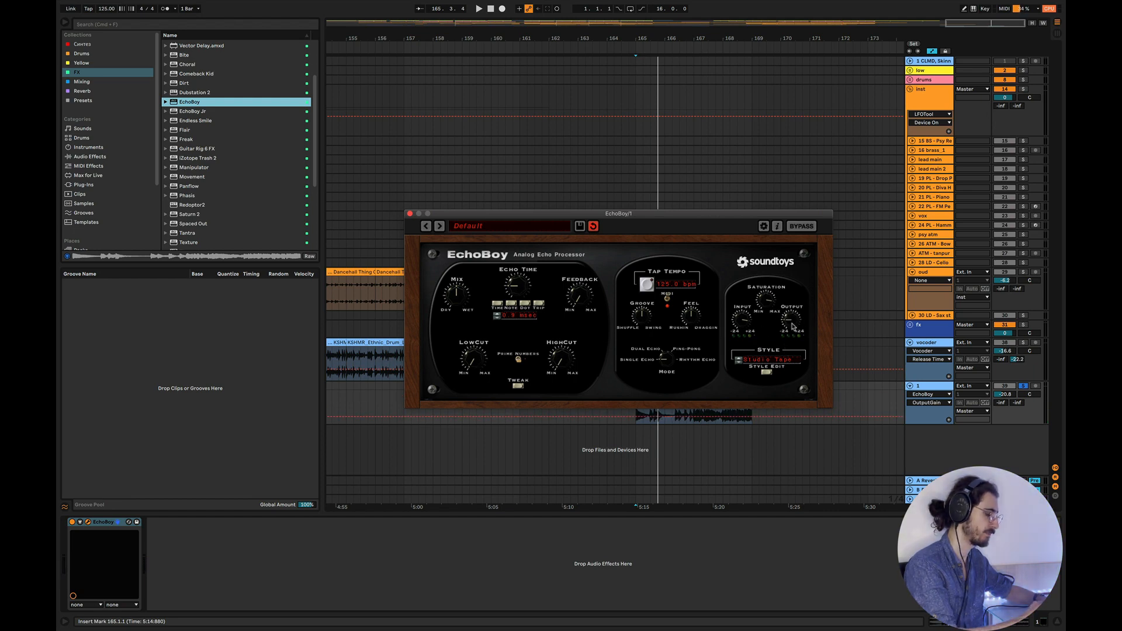
key(space)
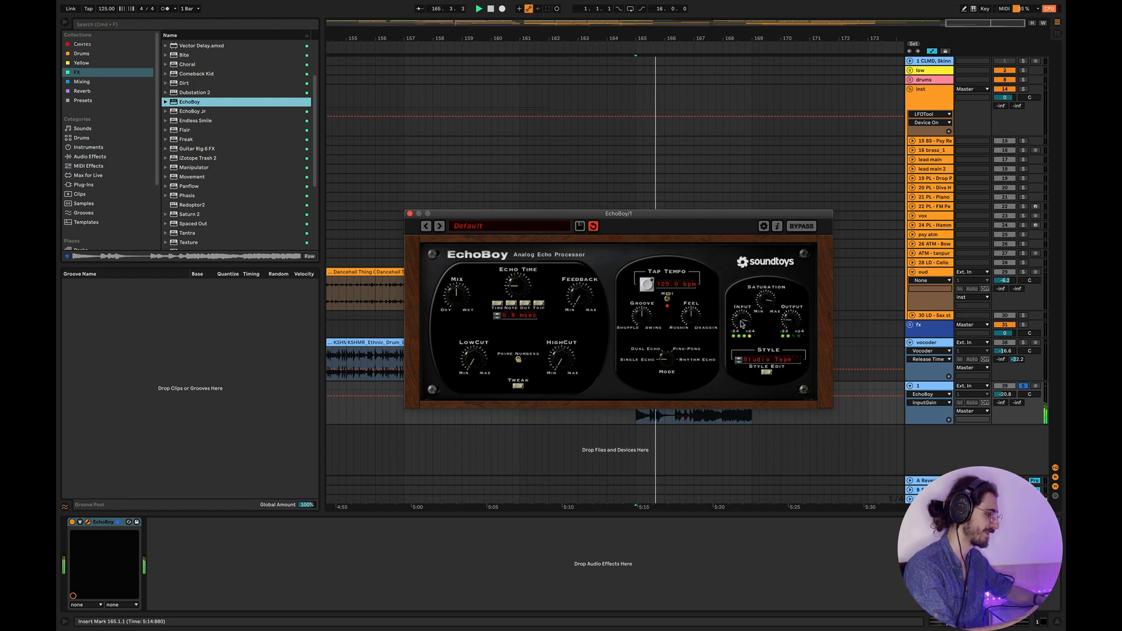
click(740, 323)
click(790, 326)
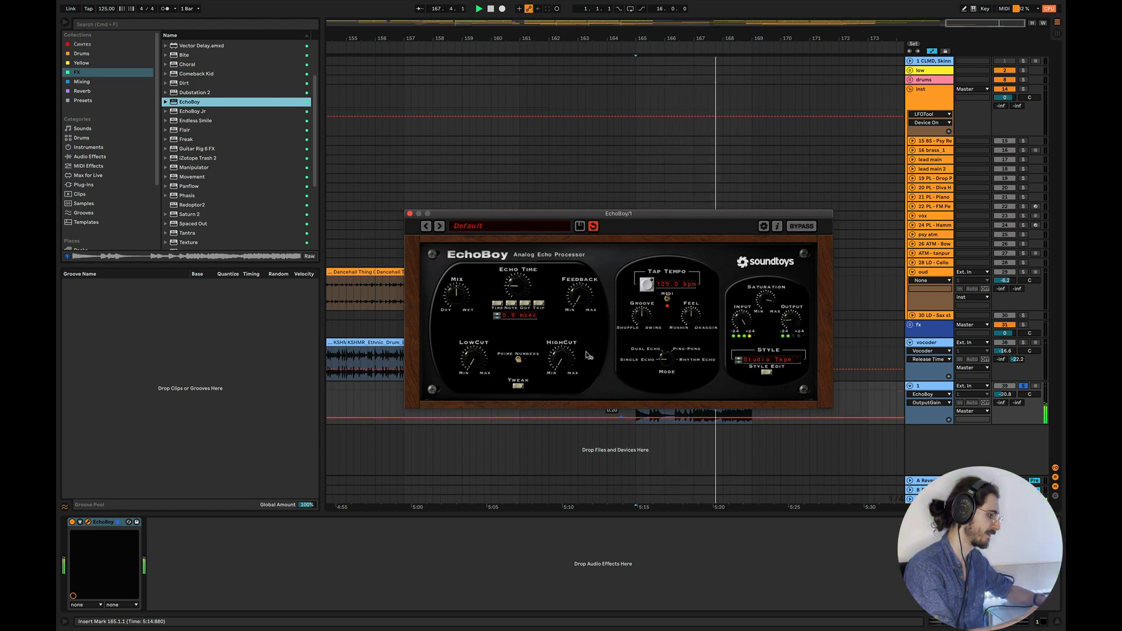
Fine-tune EchoBoy's saturation, set the echo time to 0.0 ms, and adjust the low-cut and high-cut filters
click(766, 294)
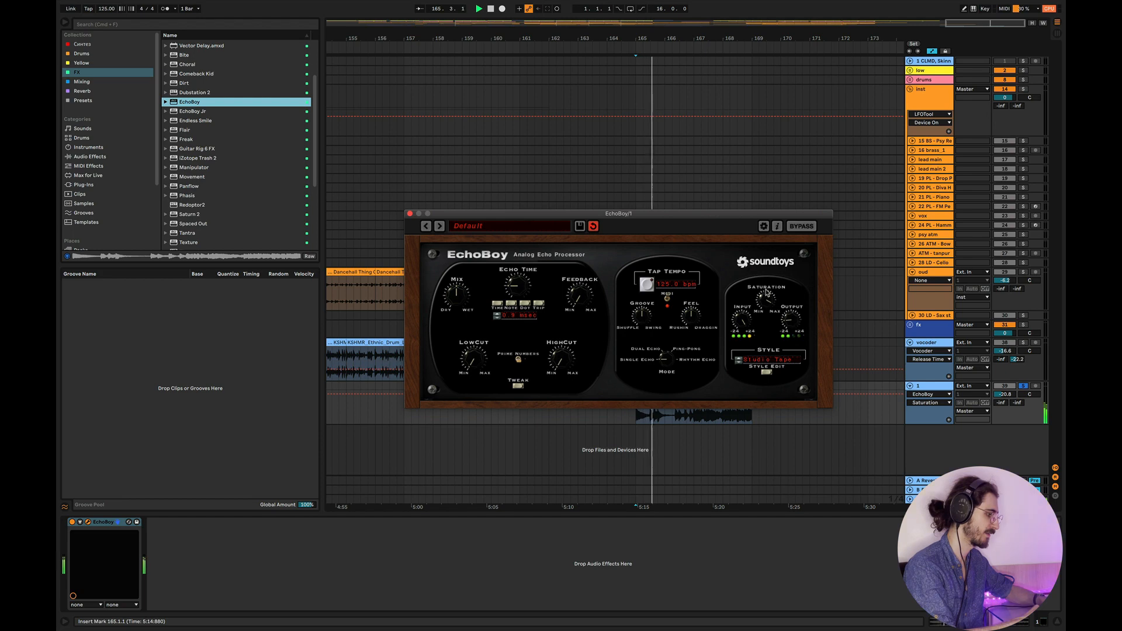
click(520, 290)
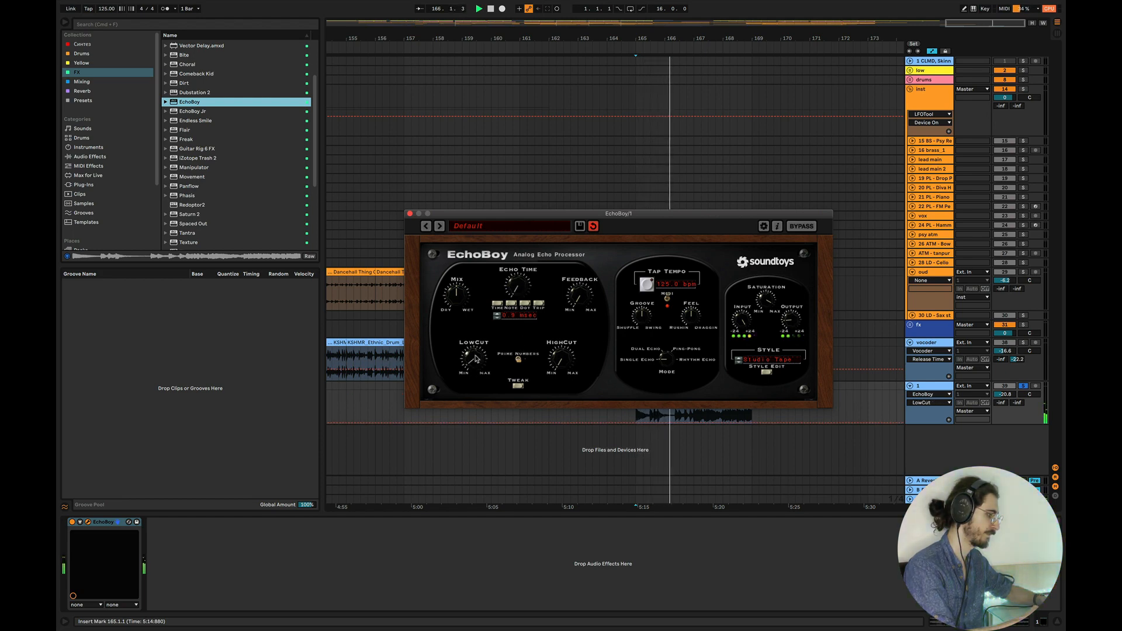
click(550, 364)
click(550, 365)
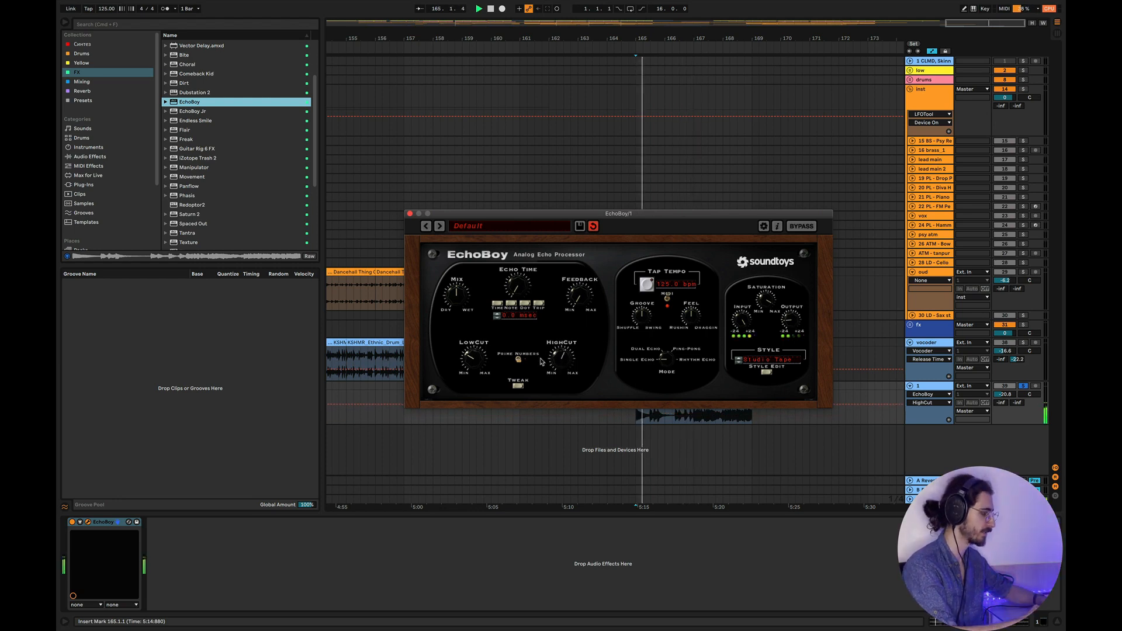
Choose the EchoPlex style in EchoBoy and drive its input gain and saturation harder while replaying the oud melody
click(739, 360)
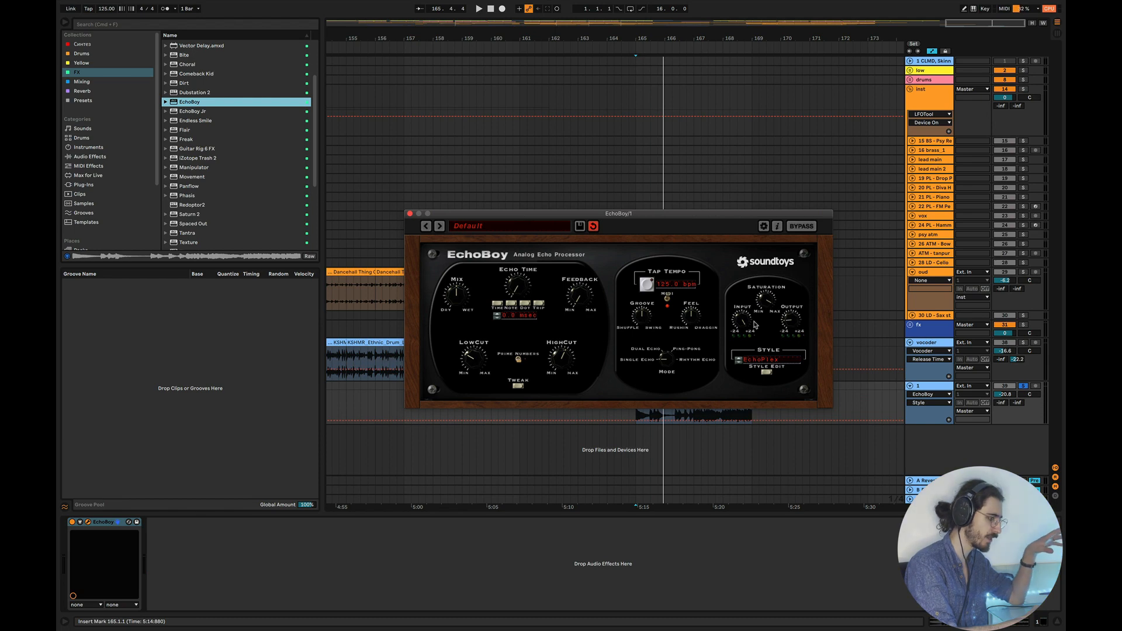
key(space)
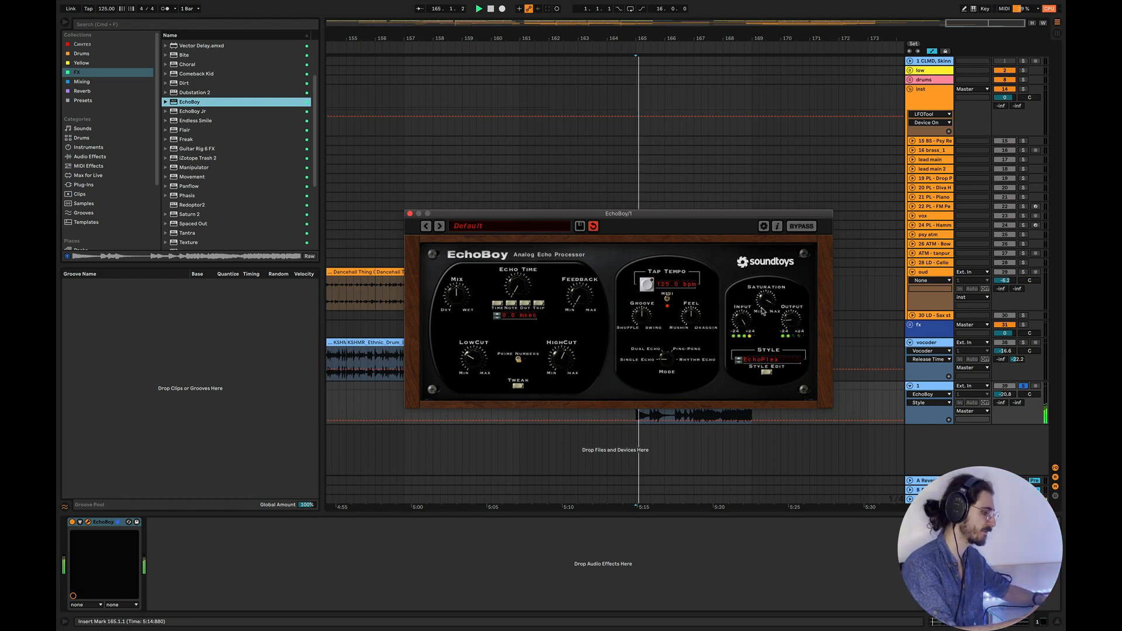
click(746, 321)
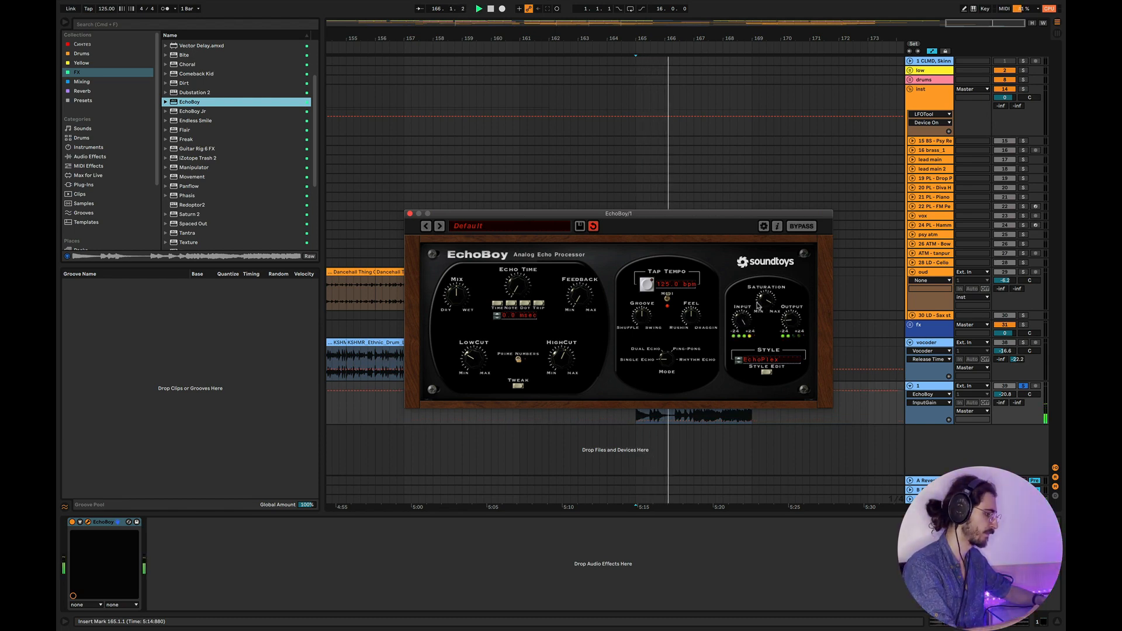
key(space)
click(760, 299)
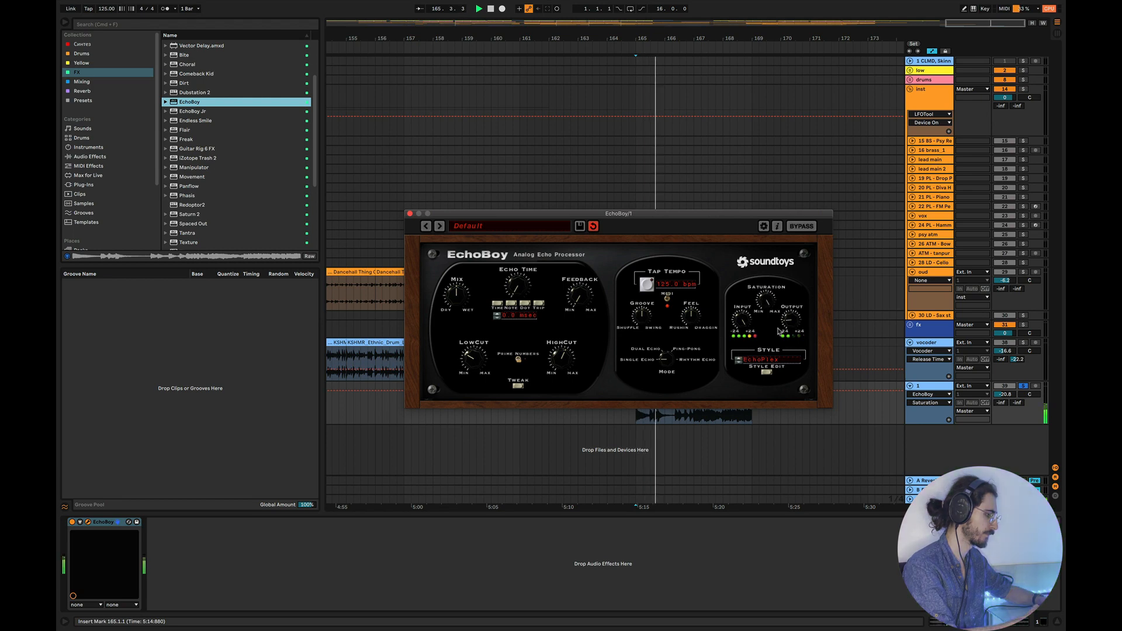
Switch EchoBoy to the Tube Tape style and rebalance its input gain and saturation, with output gain about 0.18
click(739, 360)
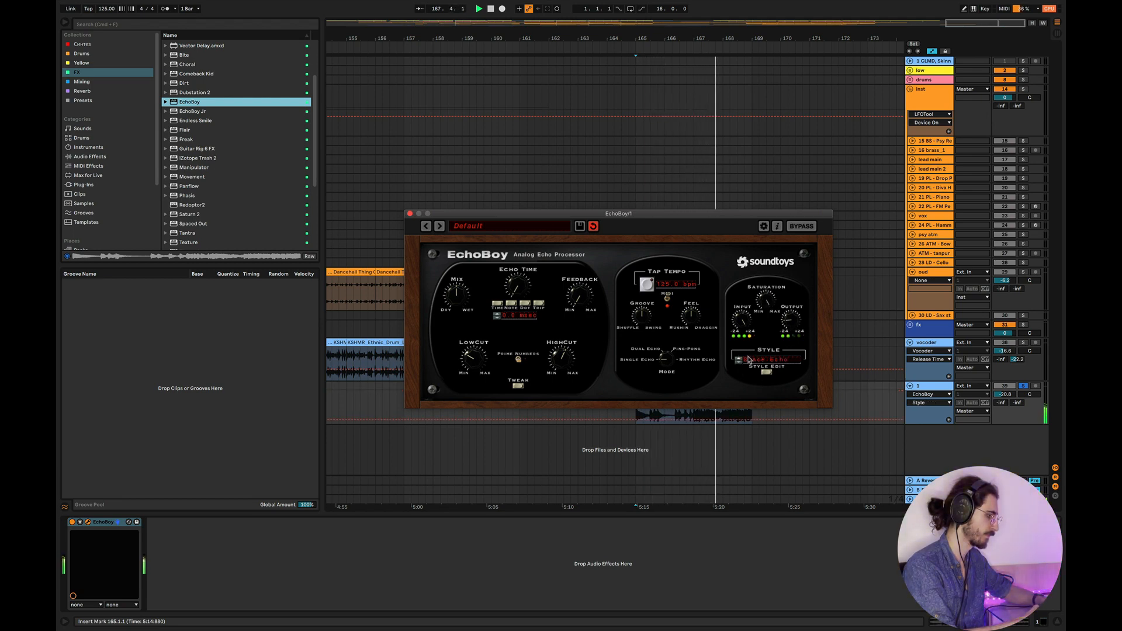
click(739, 361)
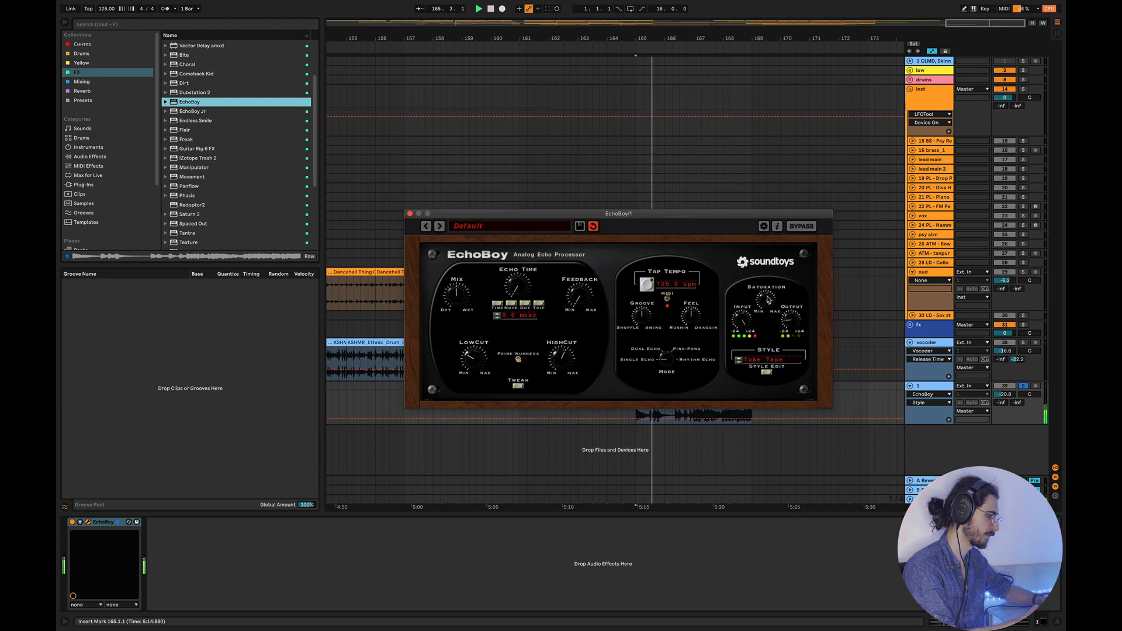
click(746, 333)
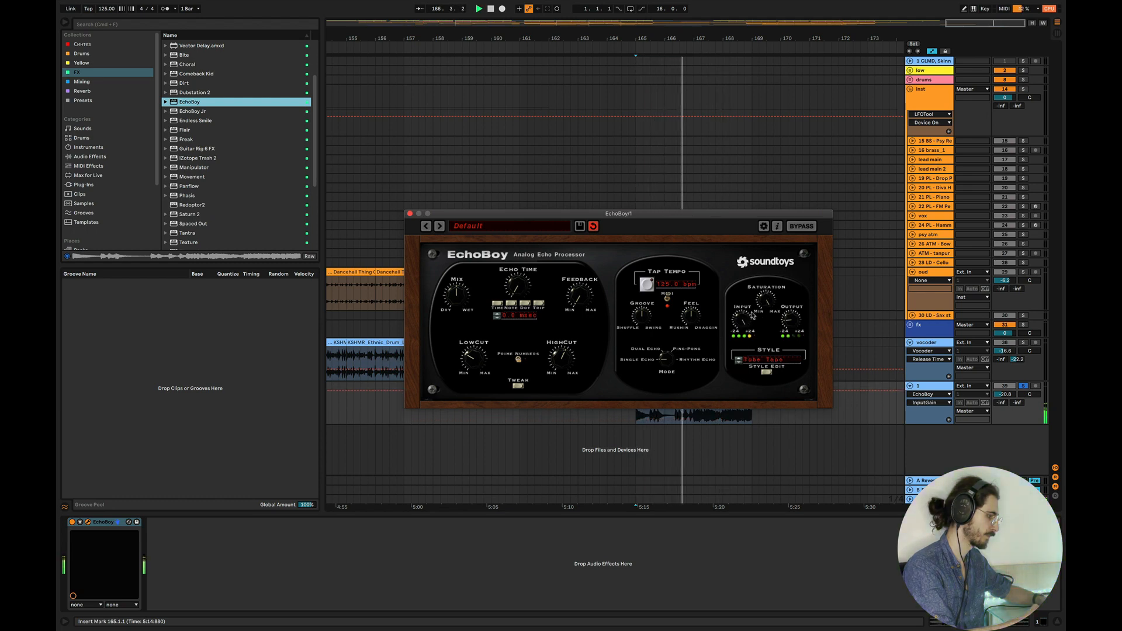
click(788, 315)
click(776, 297)
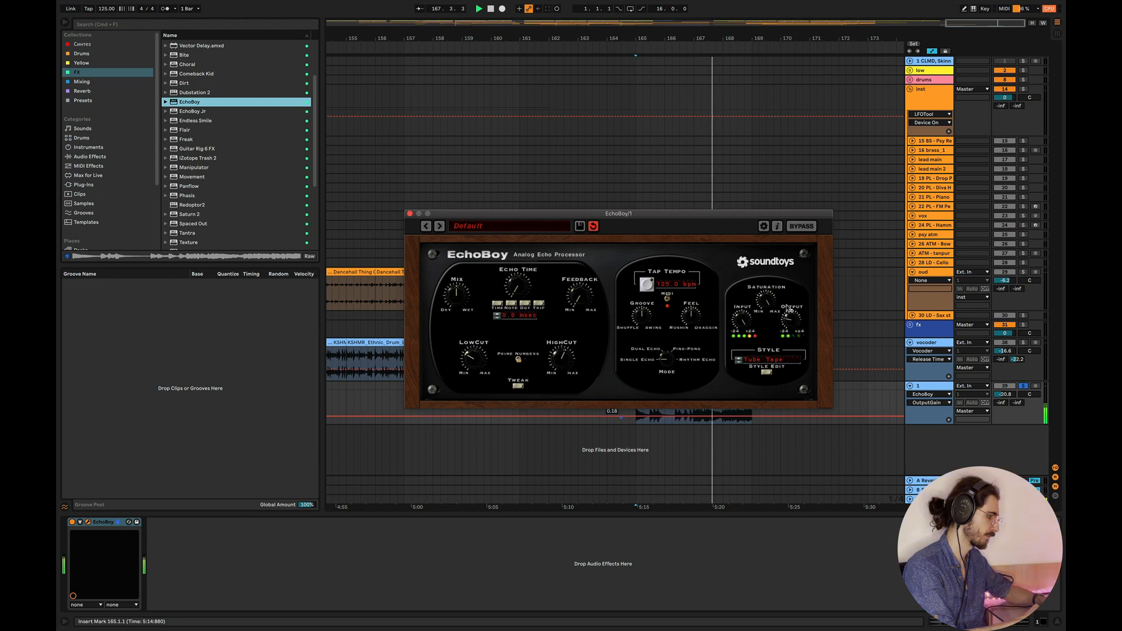
Audition the Cheap Tape style on the oud, readjusting the output gain and setting the echo time to 0.5 ms
click(738, 368)
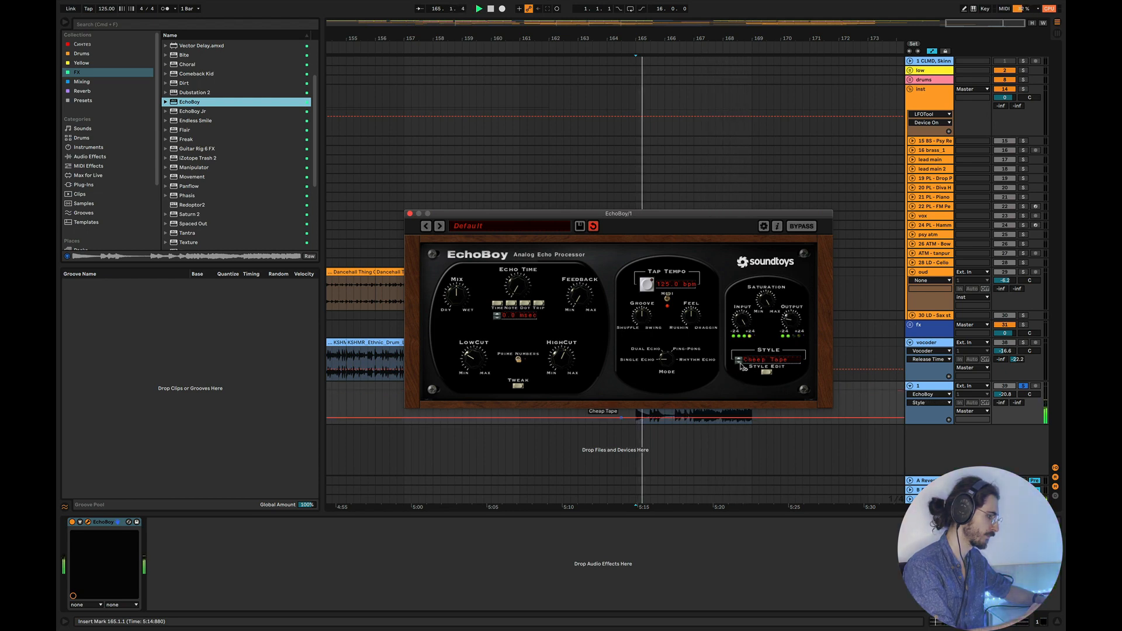
click(768, 306)
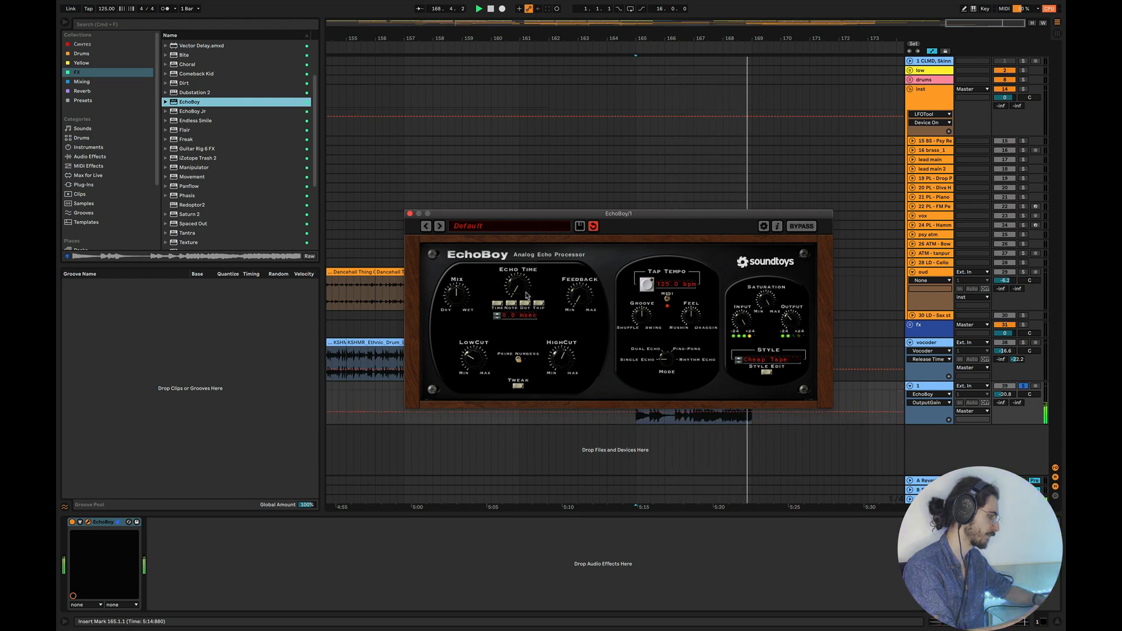
key(space)
key(space)
drag(518, 286, 519, 276)
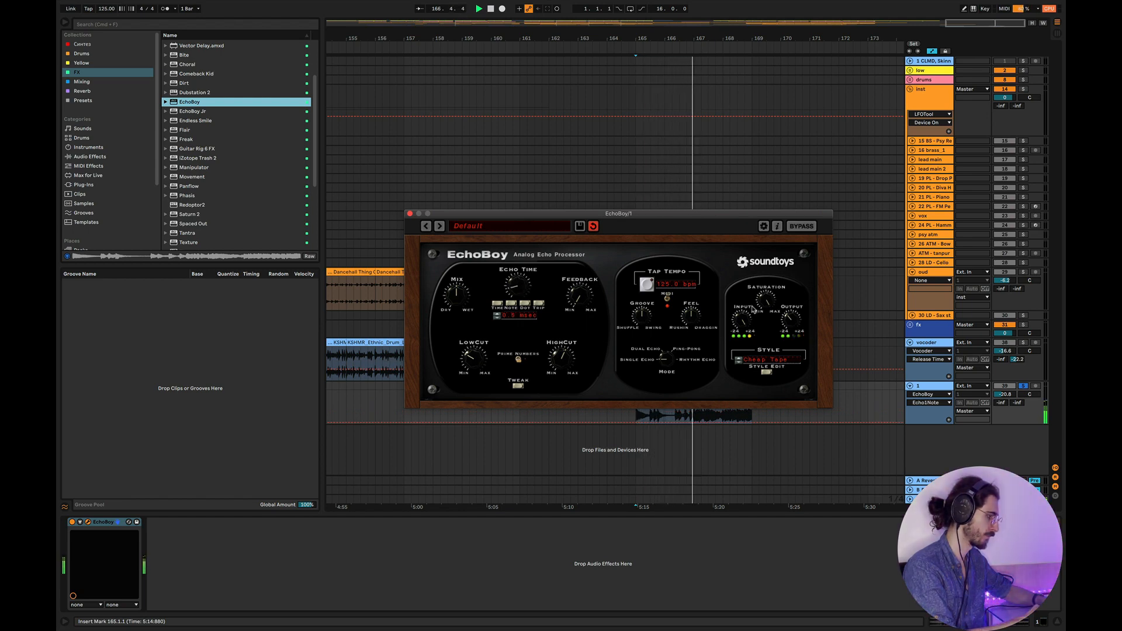
Choose the Memory Man style, replay the oud melody and set EchoBoy's echo time back to 0.0 ms
click(738, 365)
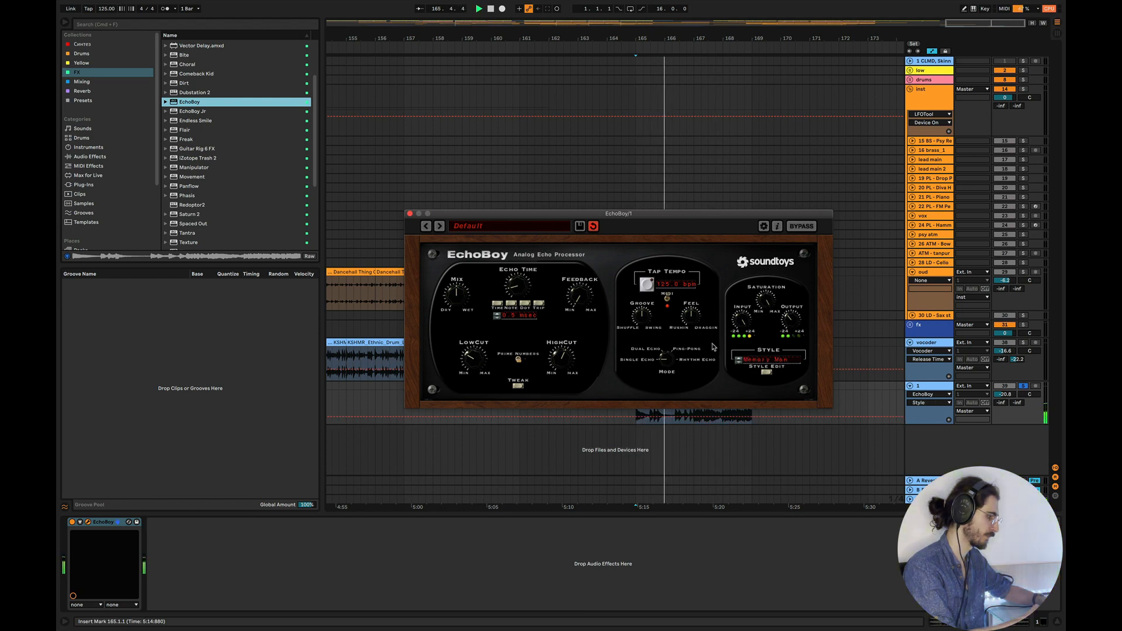
key(space)
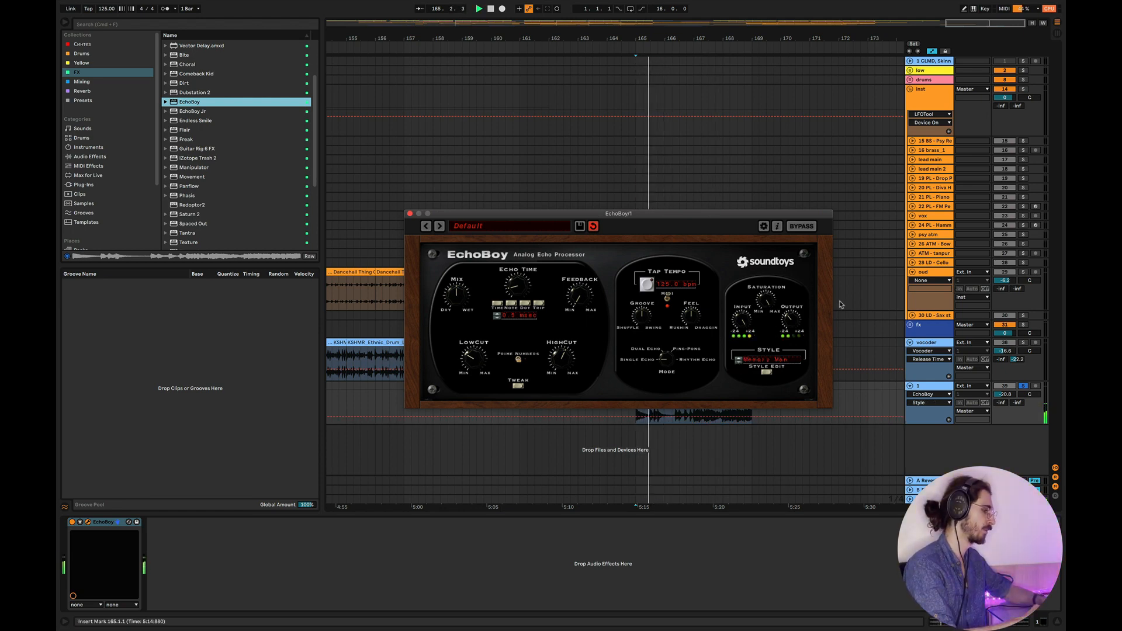
drag(526, 287, 526, 310)
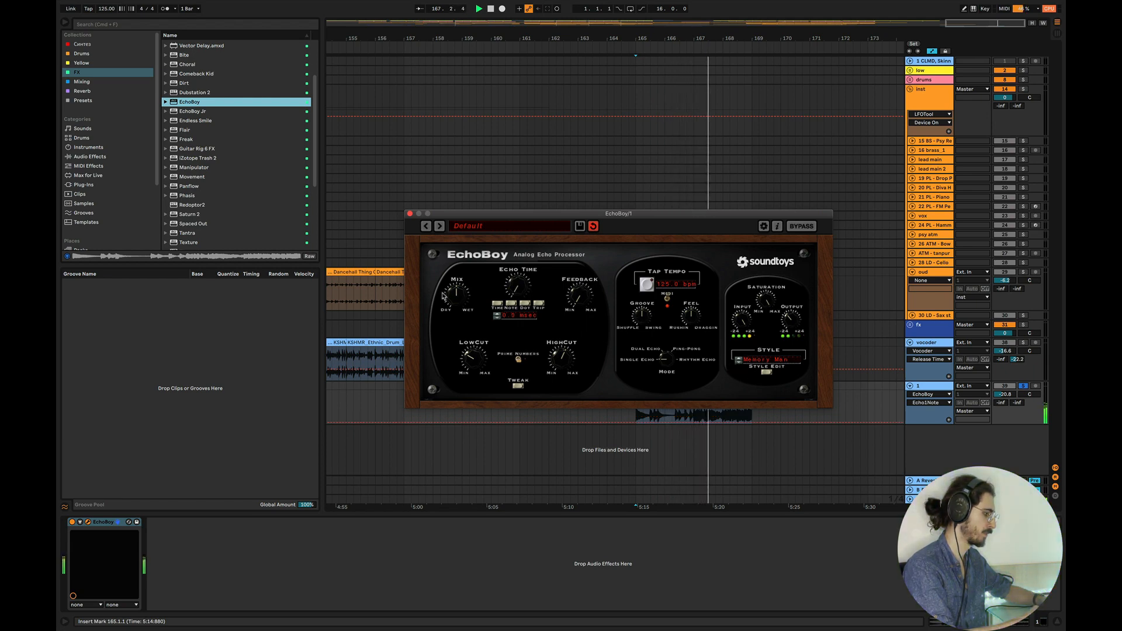
Turn EchoBoy's mix toward dry and replay the oud melody with the DM-2 style
key(space)
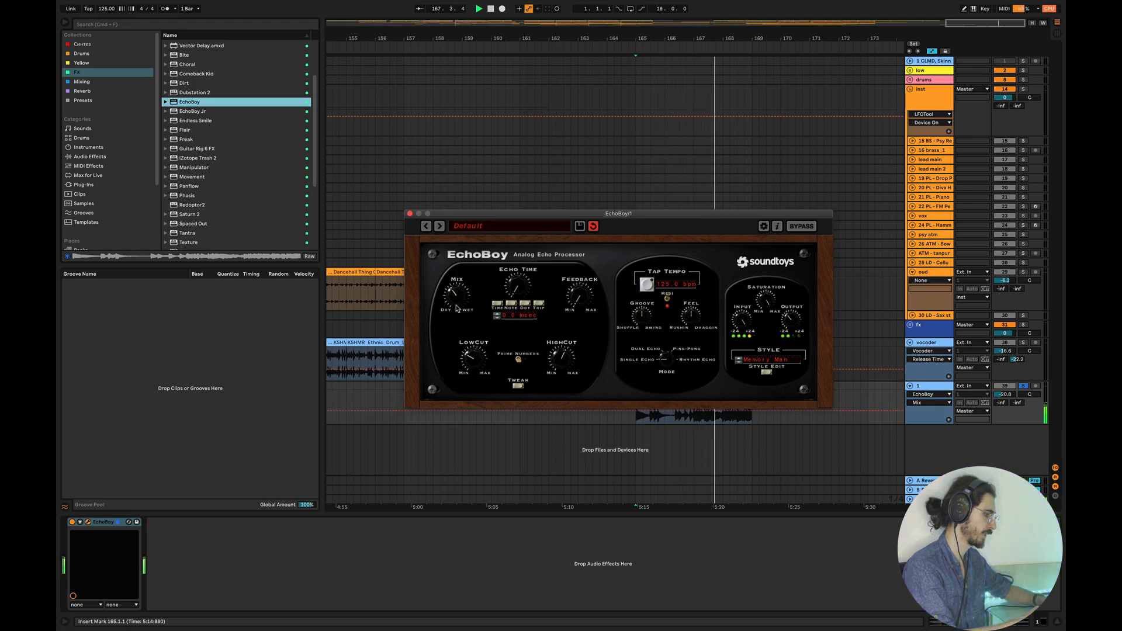
key(space)
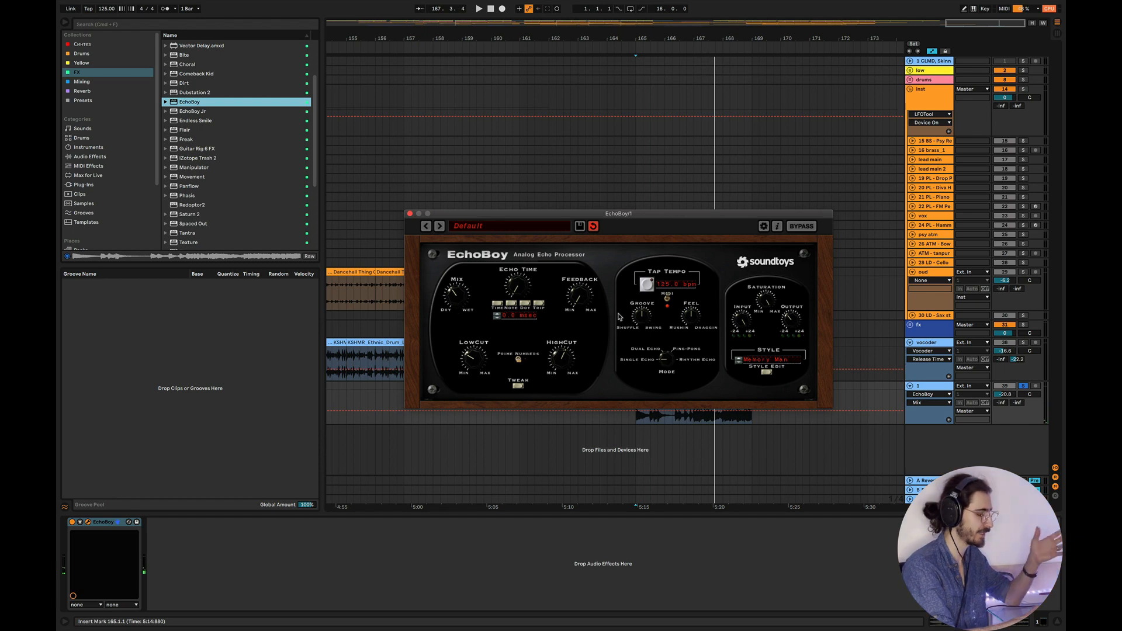
key(space)
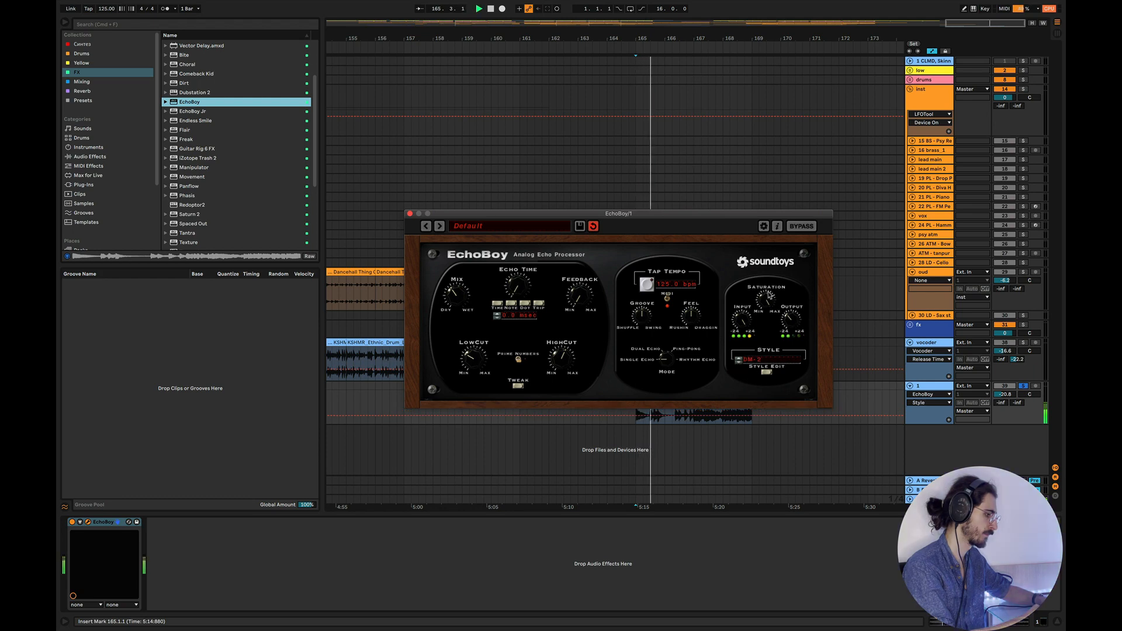
Adjust the saturation and raise the low-cut filter in EchoBoy while the oud melody plays
drag(766, 301, 784, 246)
click(481, 360)
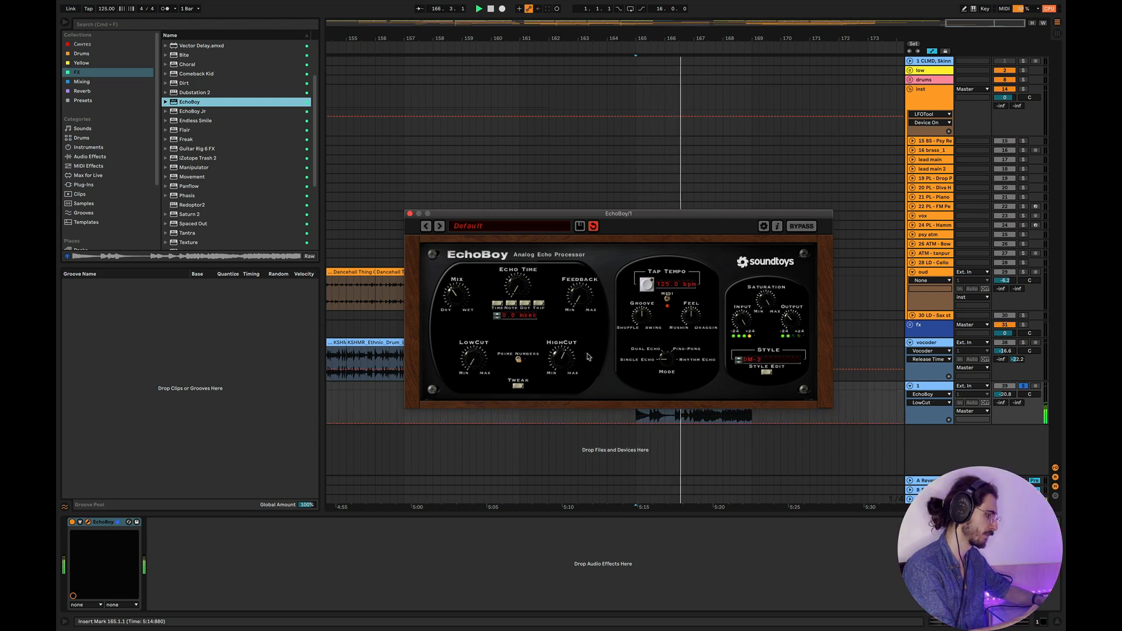
drag(465, 366, 478, 318)
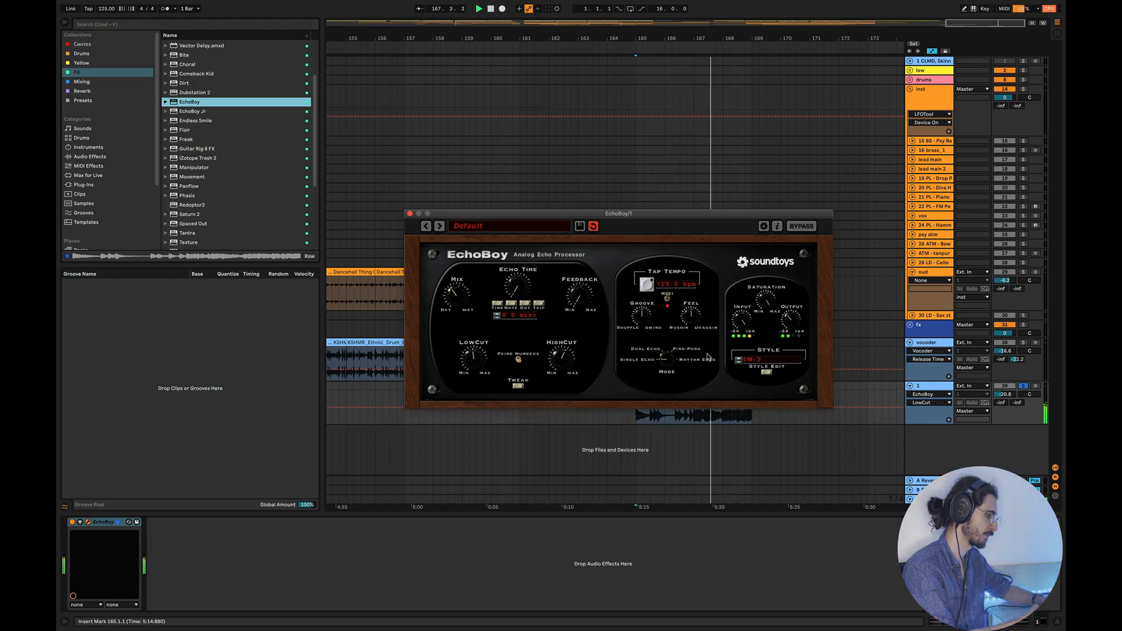
Step through EchoBoy's TelRay style to Telephone, replay the oud melody and raise the input gain
click(739, 361)
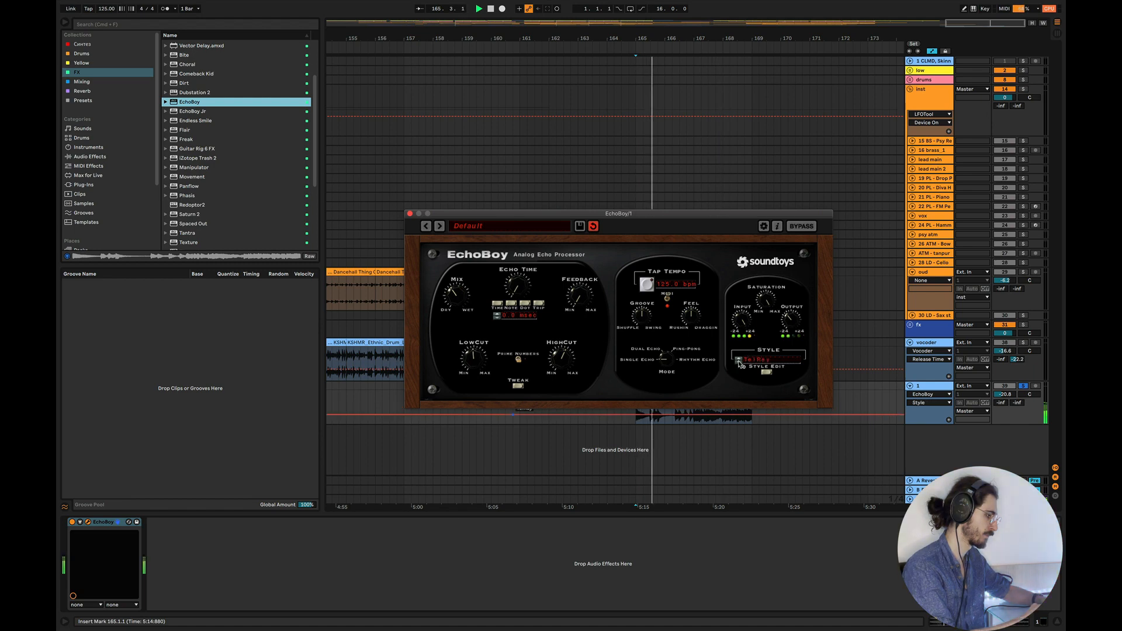
click(739, 362)
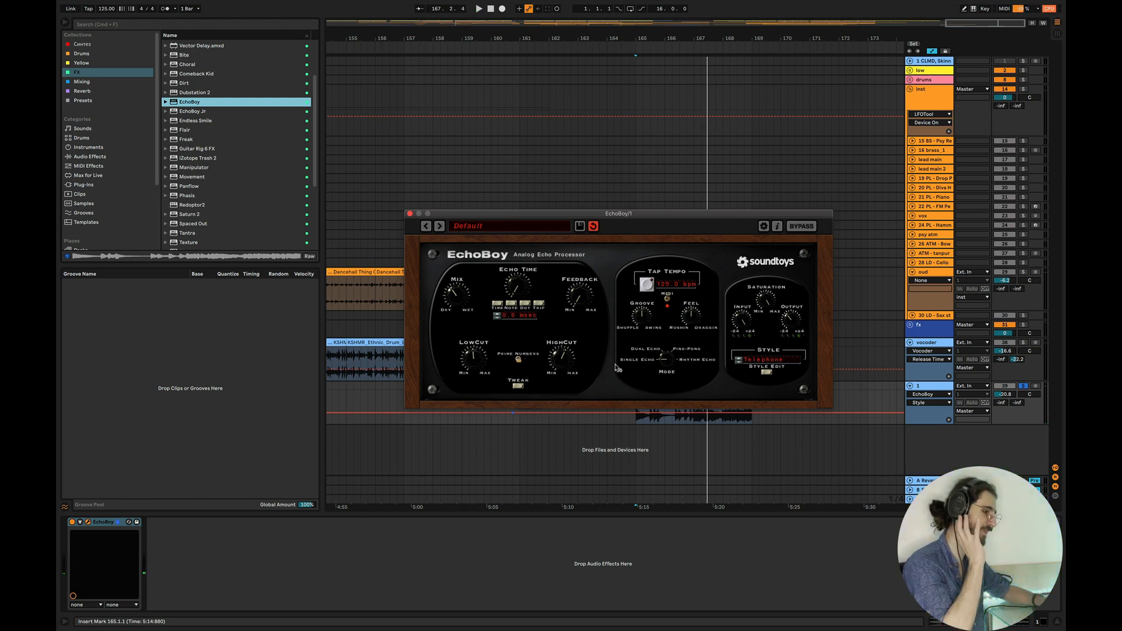
key(space)
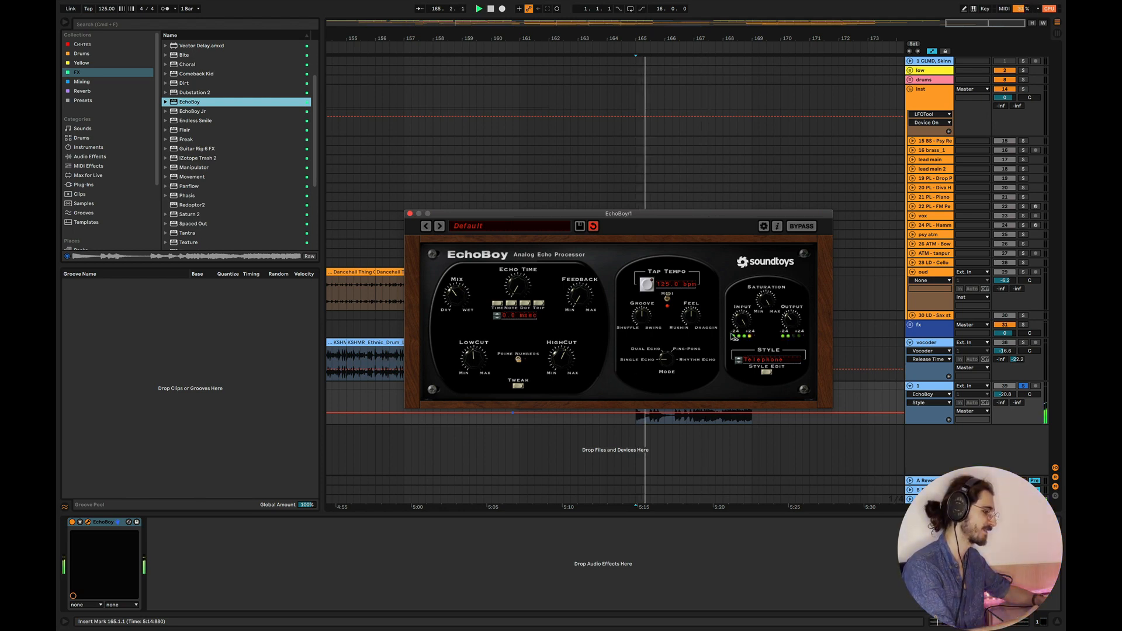
click(748, 321)
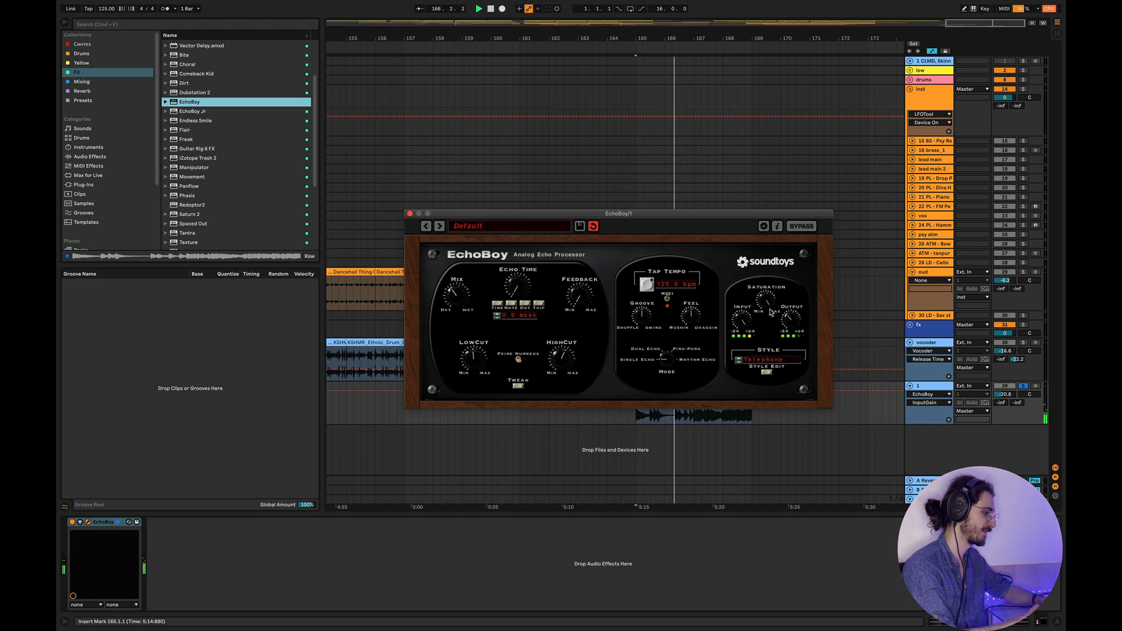
Stop the oud melody, close the EchoBoy window and delete EchoBoy from the track
drag(524, 273, 524, 271)
key(space)
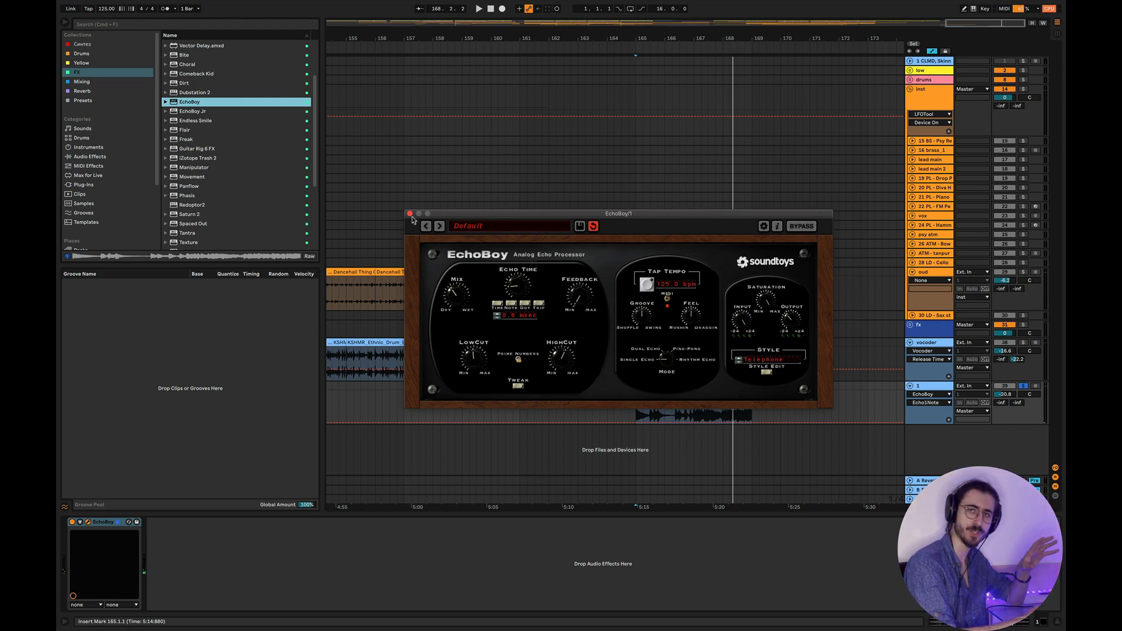
click(410, 213)
click(96, 527)
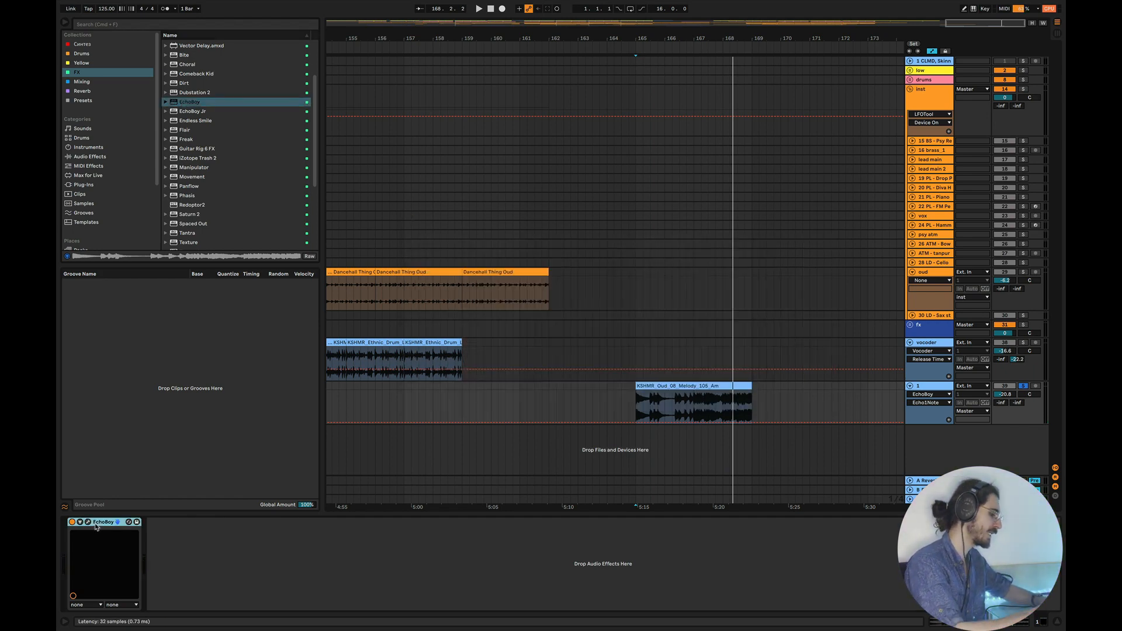
key(Delete)
Add the stock Delay effect from the Mixing collection to the oud melody track
click(89, 82)
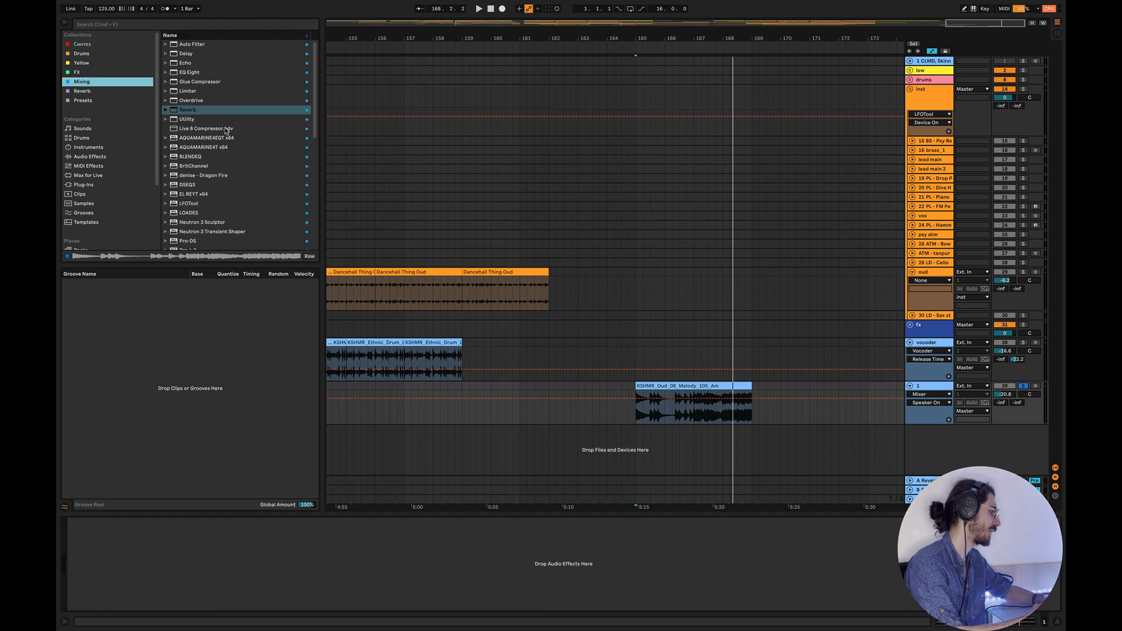
click(188, 54)
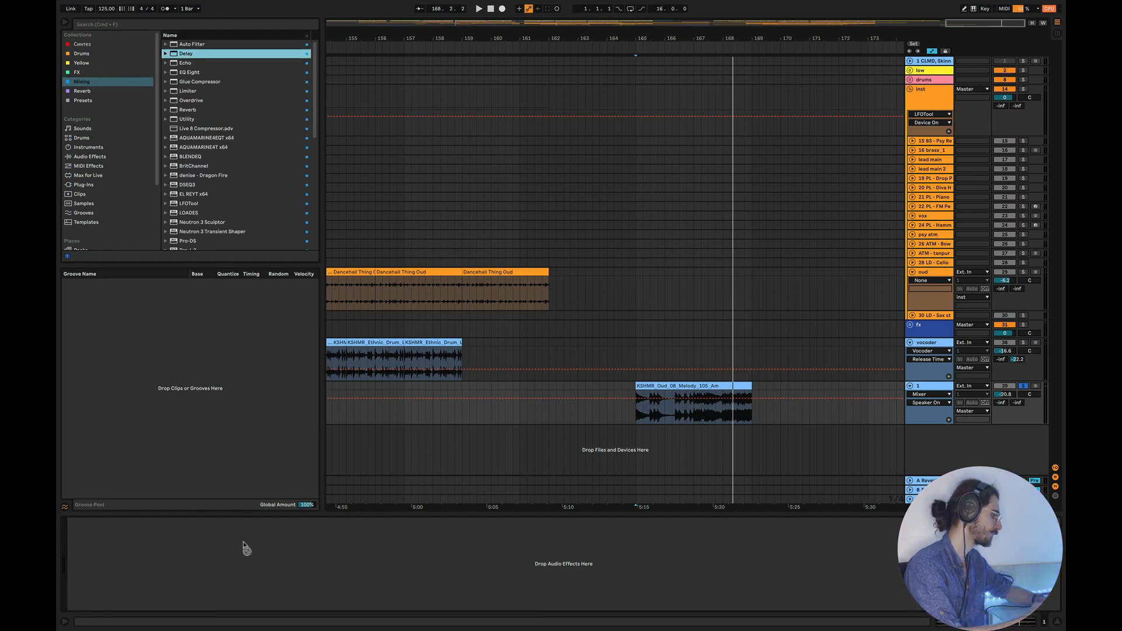
click(202, 222)
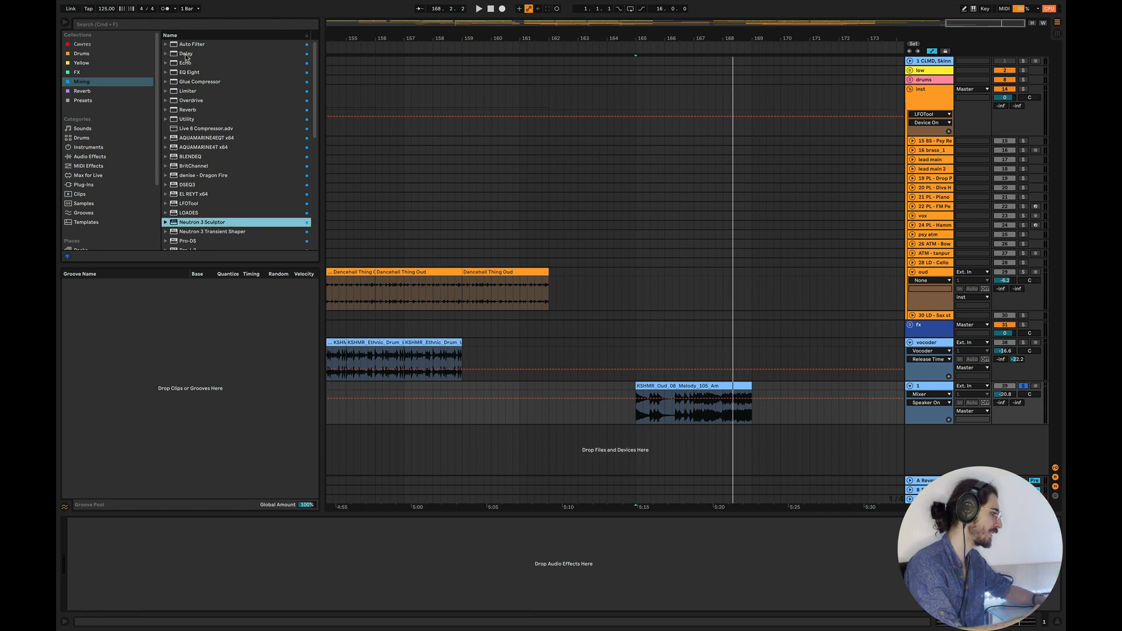
drag(186, 53, 271, 530)
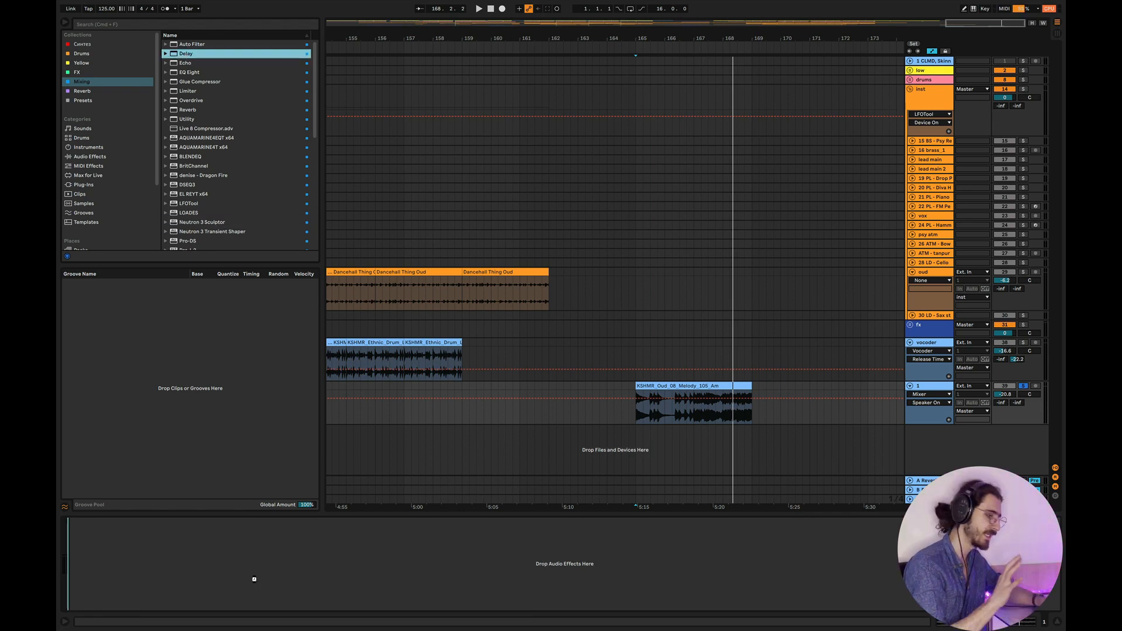
drag(255, 579, 255, 582)
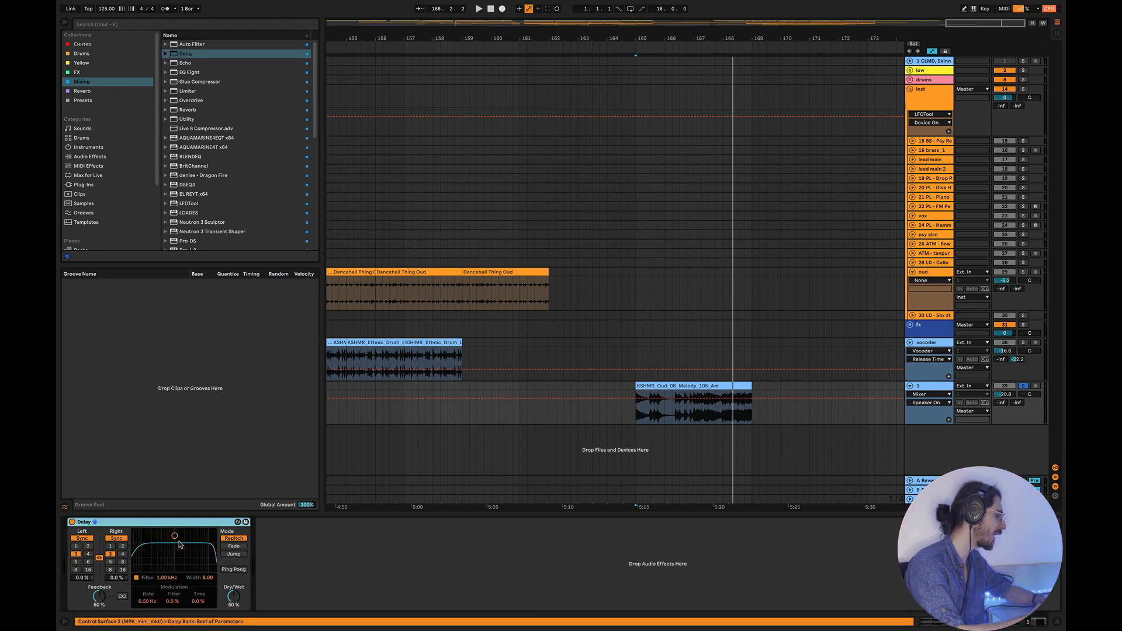
Narrow Delay's filter to a width of 2.62 and play the melody with unsynced 2.87 ms delay times and raised feedback
drag(180, 544, 175, 561)
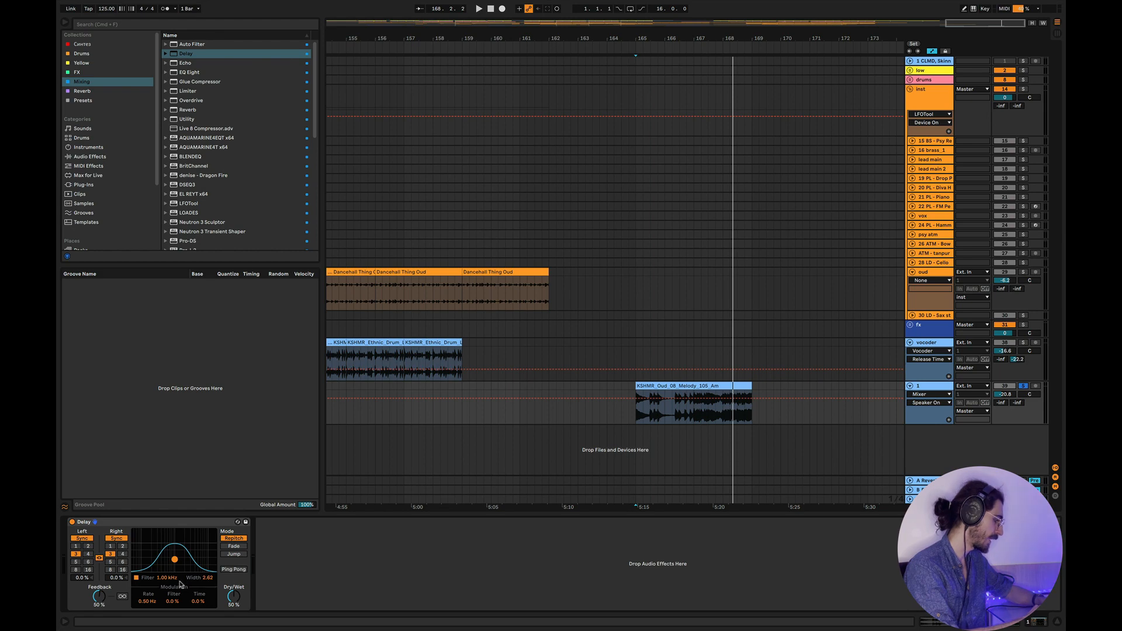
click(89, 539)
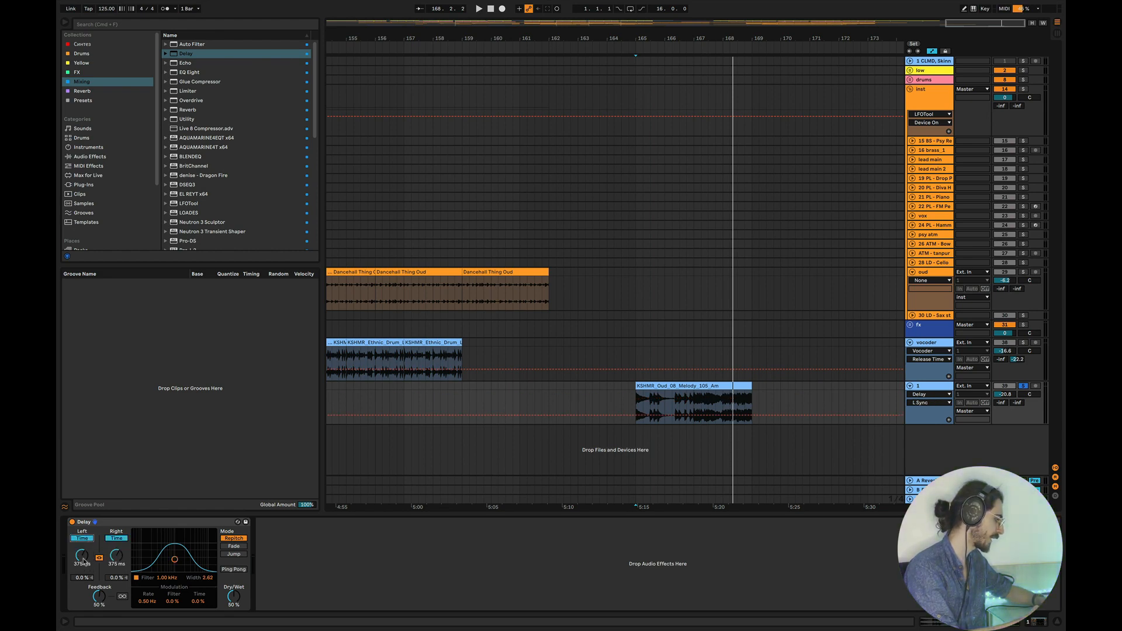
key(space)
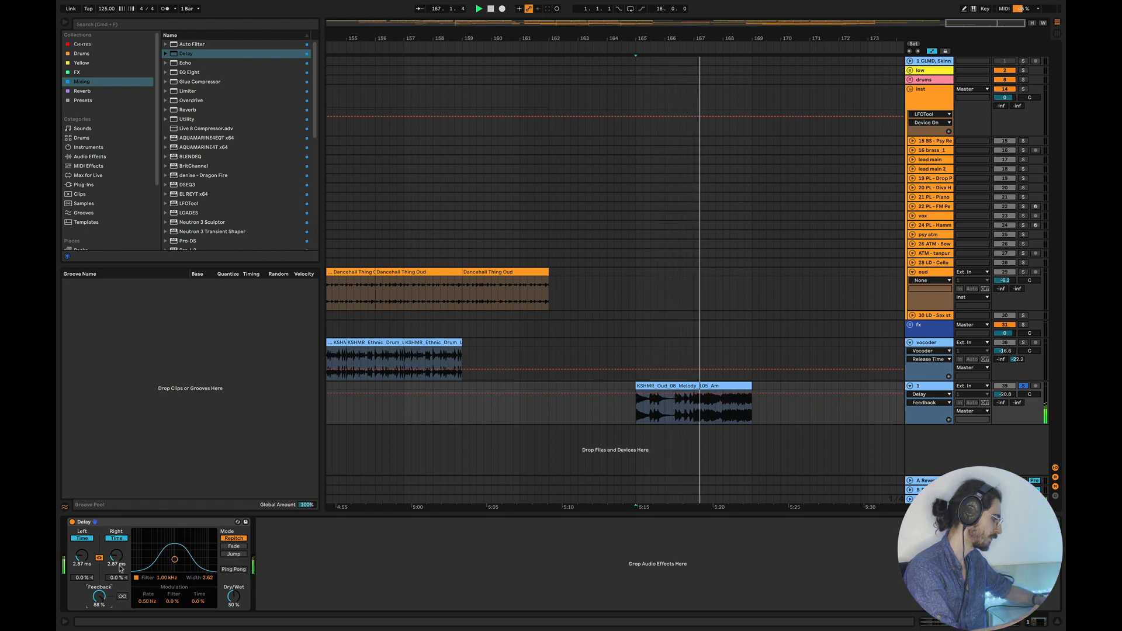
Raise both of Delay's times to 14.1 ms and replay the oud melody
key(space)
drag(118, 563, 118, 549)
key(space)
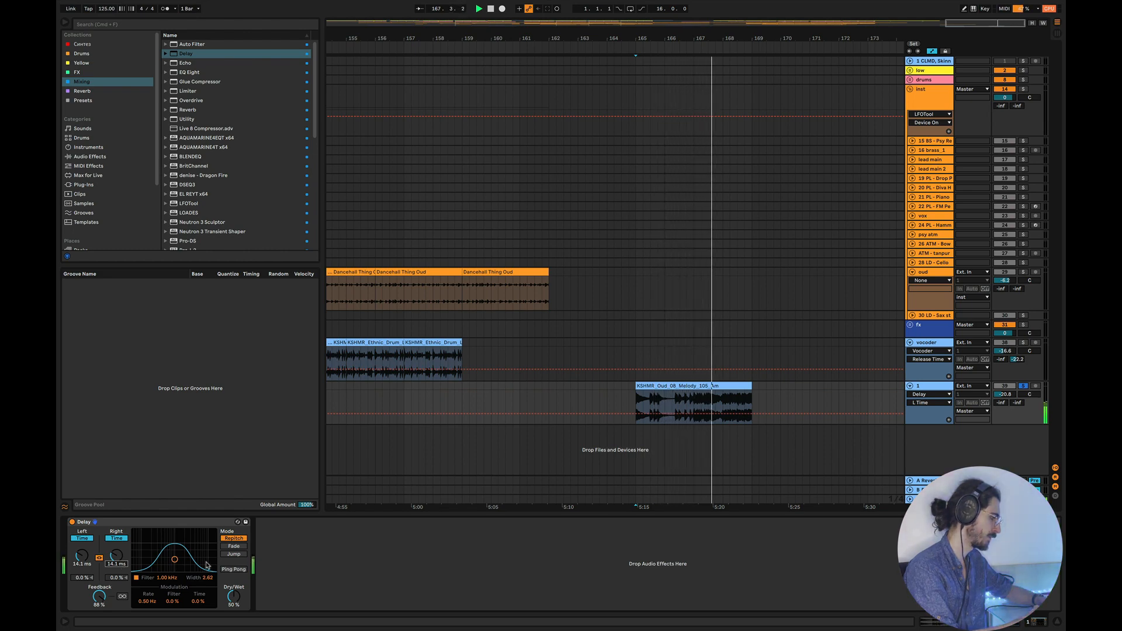
key(space)
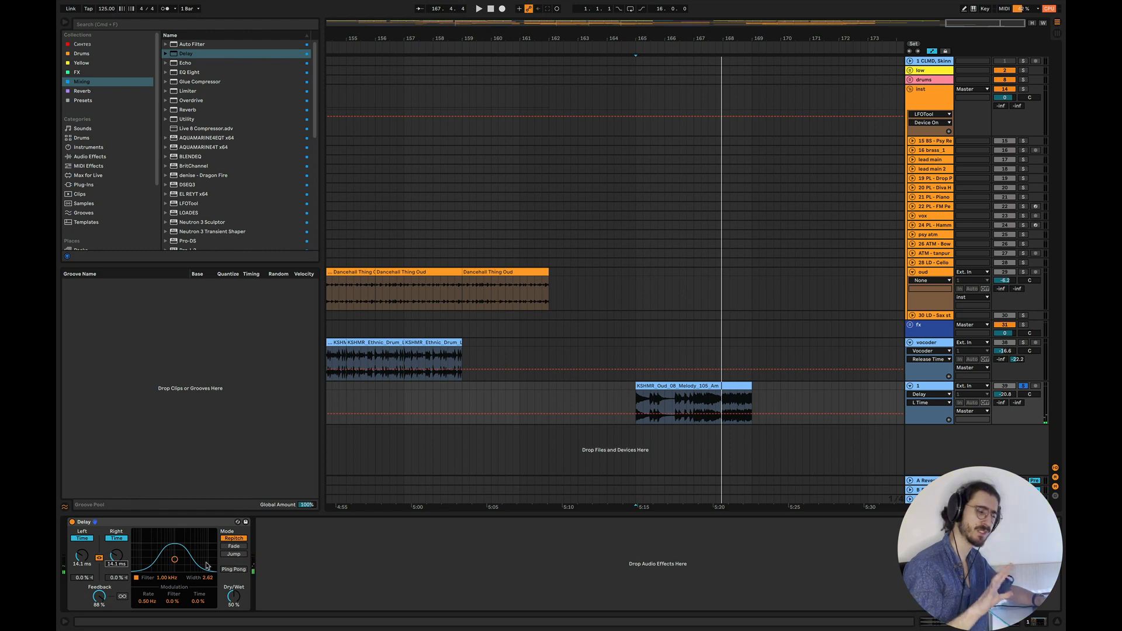
Move Delay's filter to 2.89 kHz and lower its feedback to 75 % while the melody plays
key(space)
drag(175, 561, 189, 559)
click(101, 595)
drag(101, 595, 102, 603)
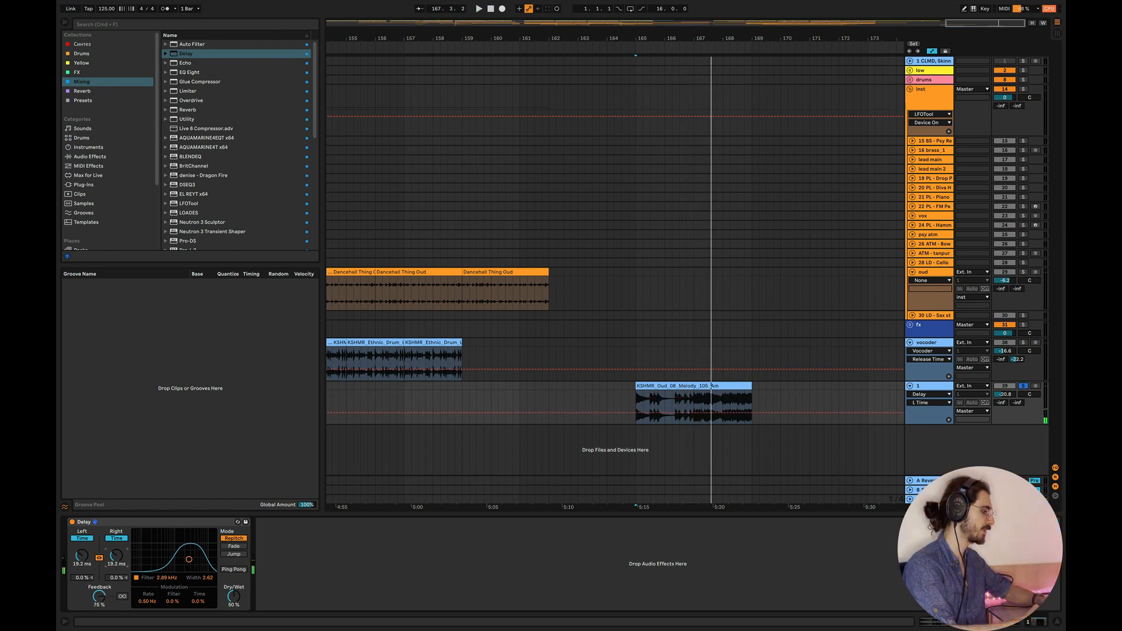
Set both of Delay's times to 37.1 ms while replaying the oud melody
drag(117, 555, 117, 548)
key(space)
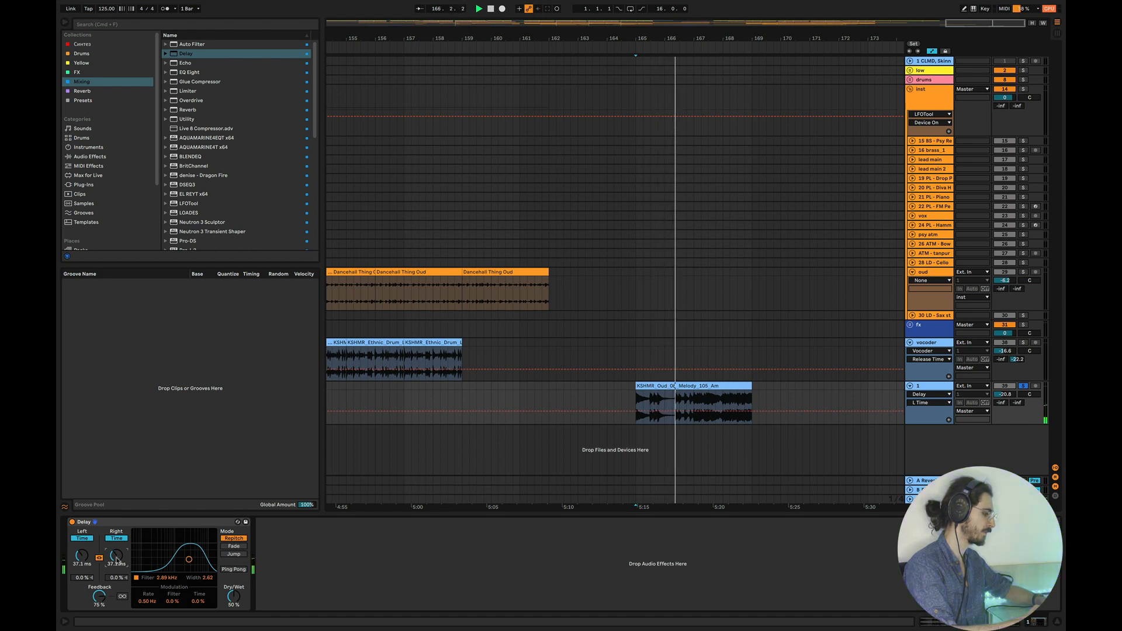
drag(117, 558, 117, 565)
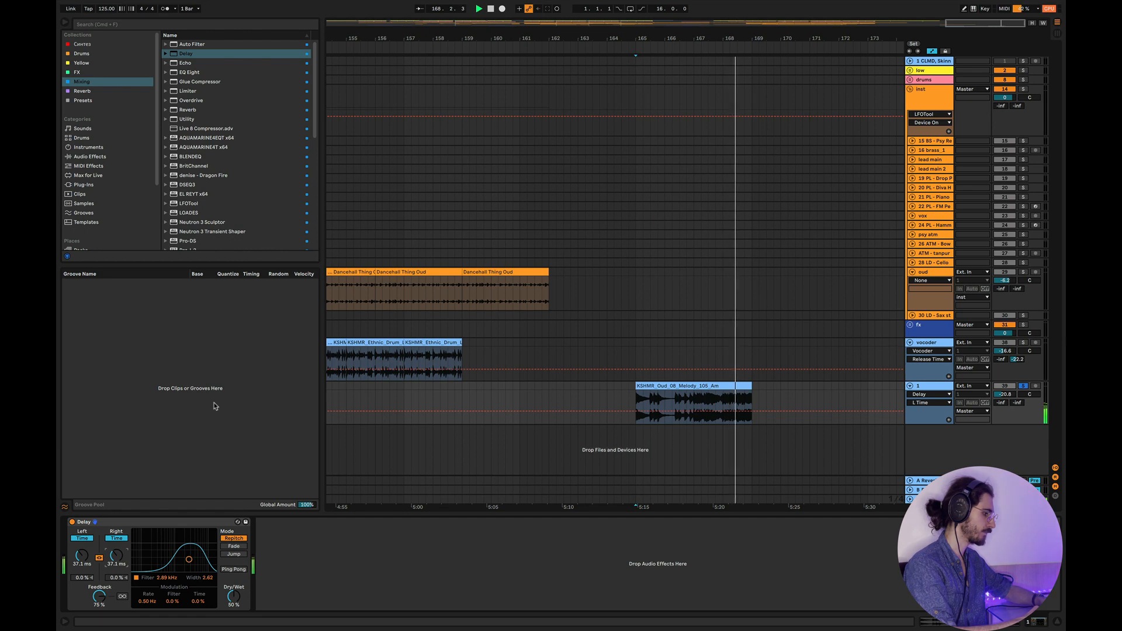
Add EQ Eight after Delay and set its second band to about 402 Hz with a slight cut of -0.85 dB
mouse_move(233, 72)
mouse_down()
mouse_move(288, 107)
mouse_move(354, 587)
mouse_move(351, 570)
mouse_up()
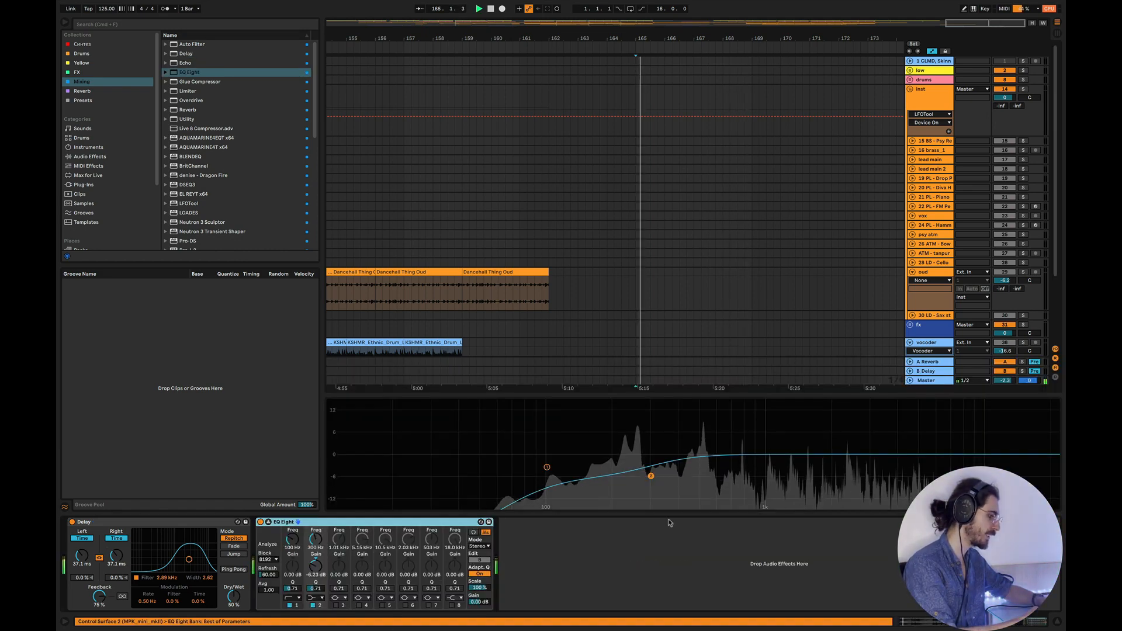
drag(650, 476, 678, 456)
key(space)
Enable EQ Eight's sixth band and cut it by about 12.3 dB at 2.04 kHz during playback
click(405, 606)
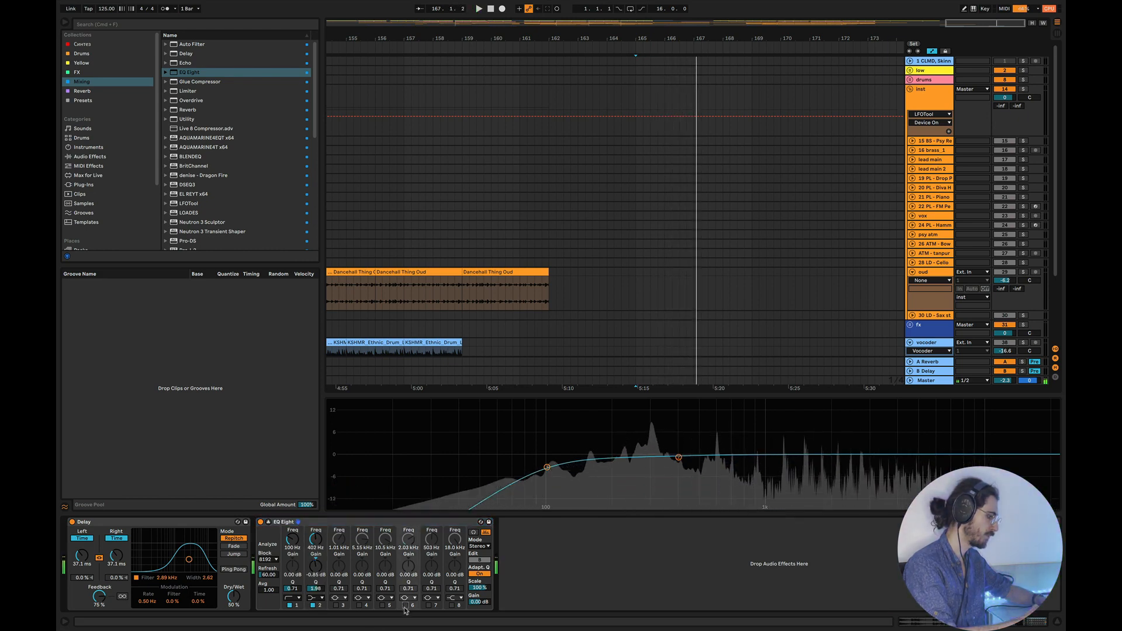
key(space)
drag(842, 461, 842, 505)
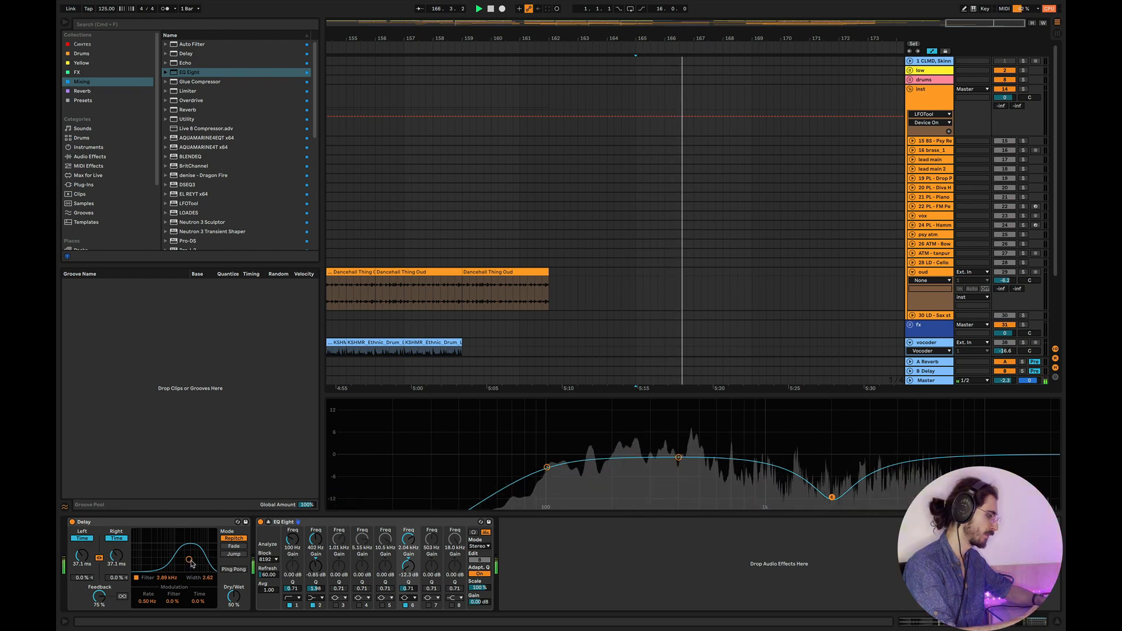
Set Delay's filter to 1.34 kHz with width 3.07 and raise EQ Eight's low cut to 211 Hz
drag(188, 559, 178, 557)
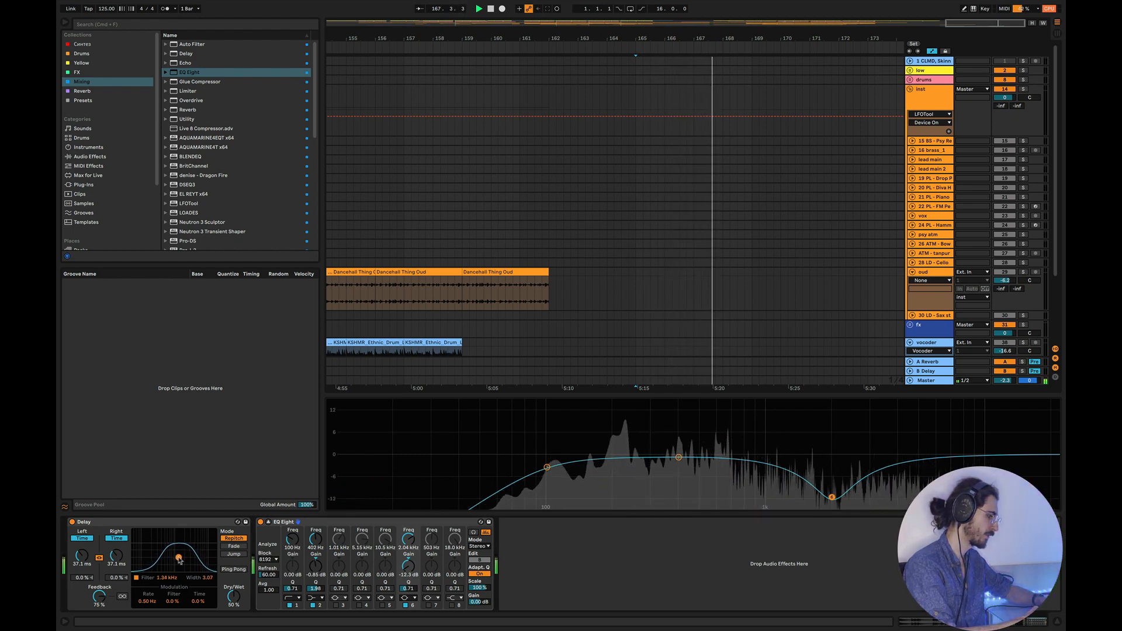
drag(547, 467, 617, 475)
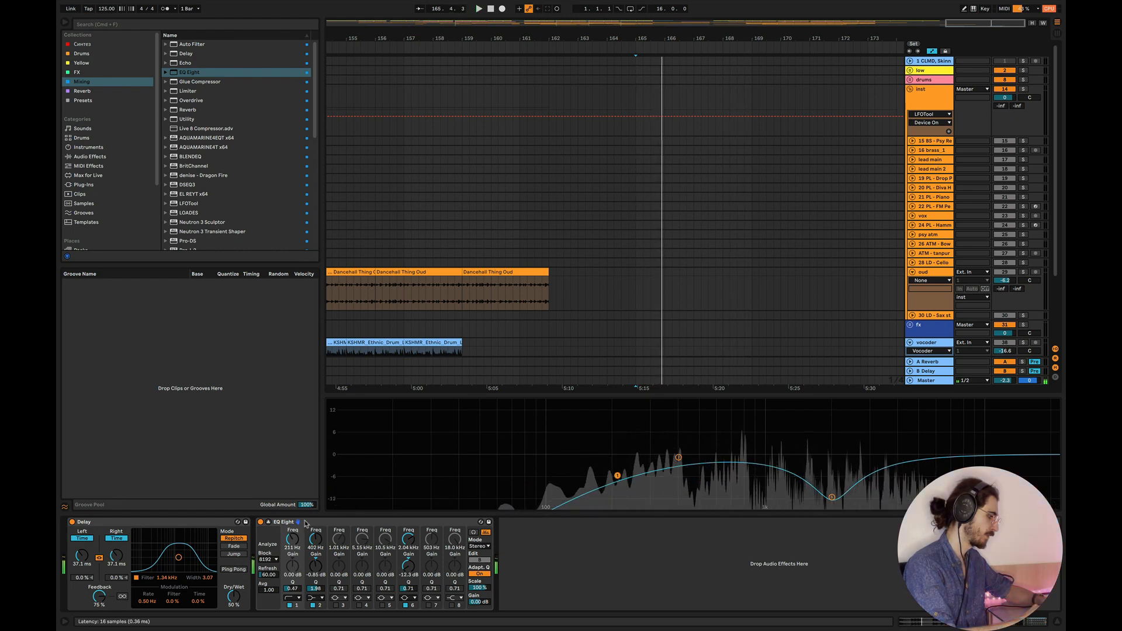
Group Delay and EQ Eight into an Audio Effect Rack, show its chains and create a second empty chain
click(205, 522)
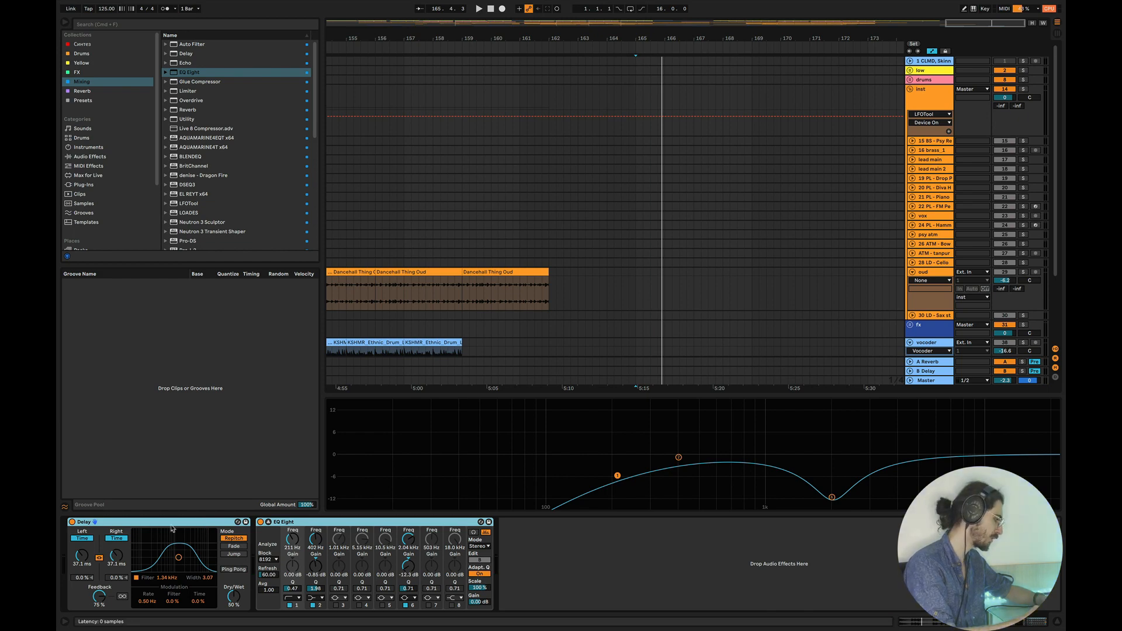
key(super+g)
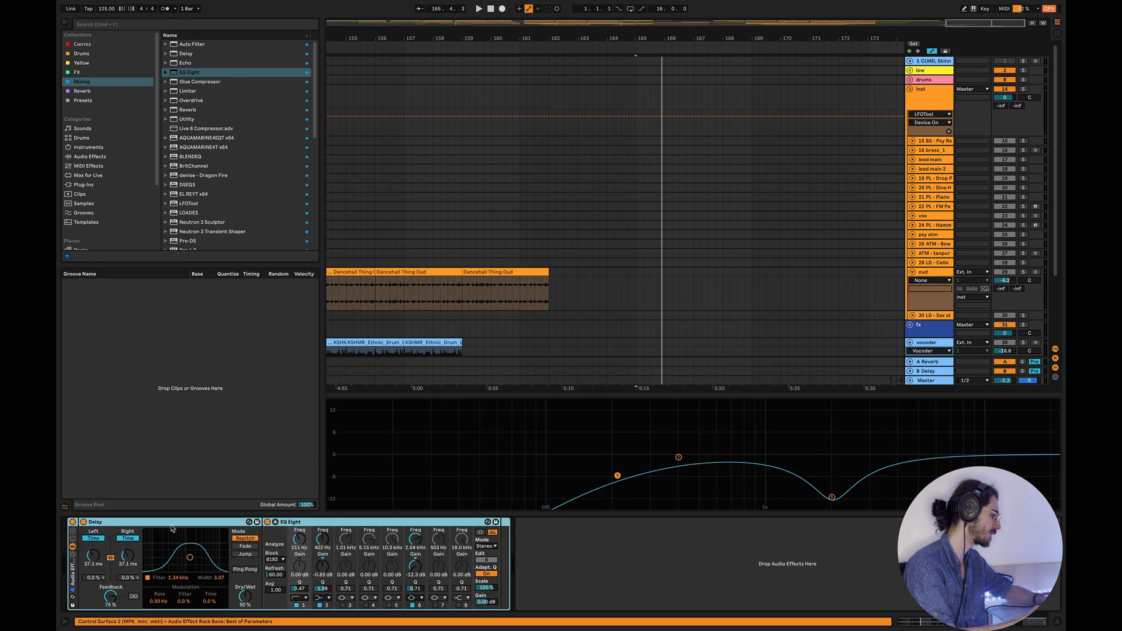
click(73, 556)
click(129, 560)
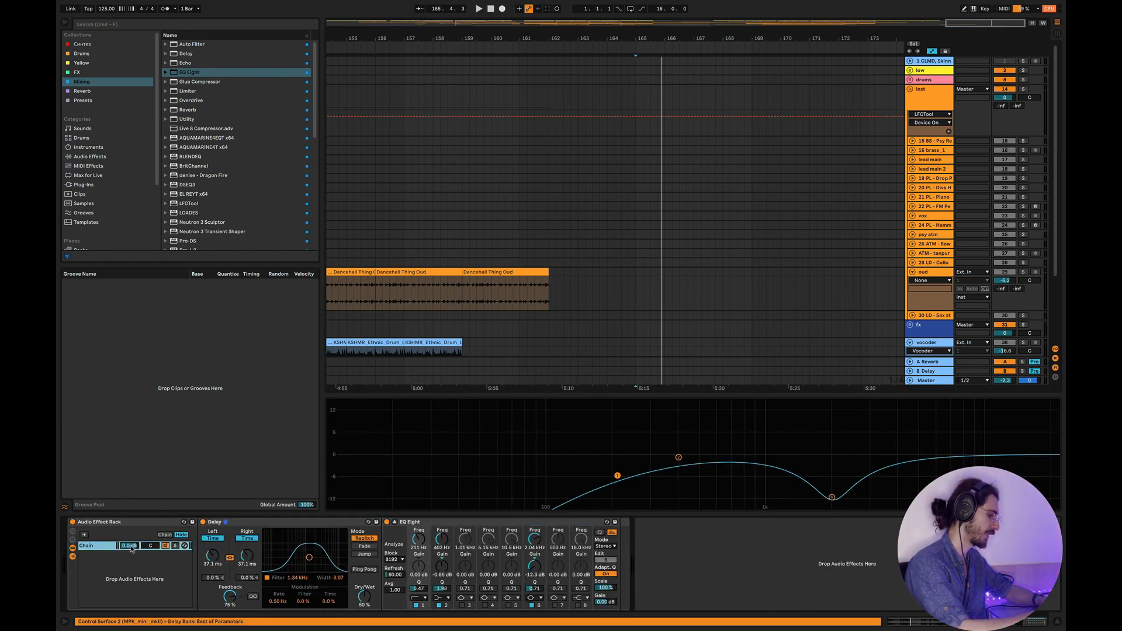
right_click(132, 562)
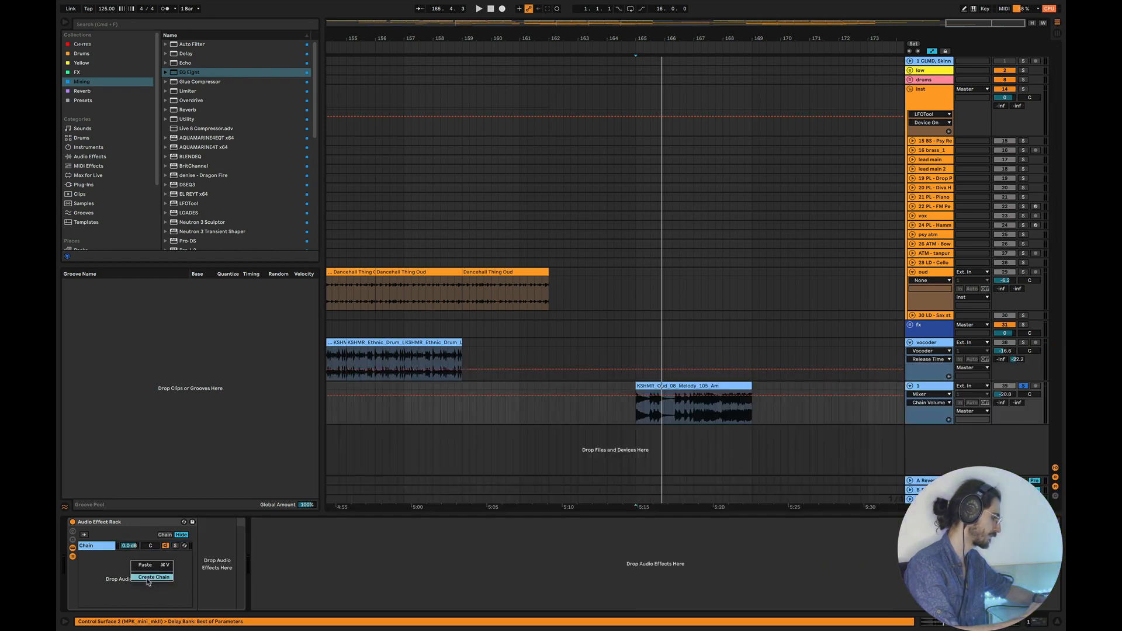
Lower the first chain's volume to -6.8 dB, audition the rack and bypass EQ Eight
drag(131, 546, 132, 558)
key(space)
key(space)
click(386, 522)
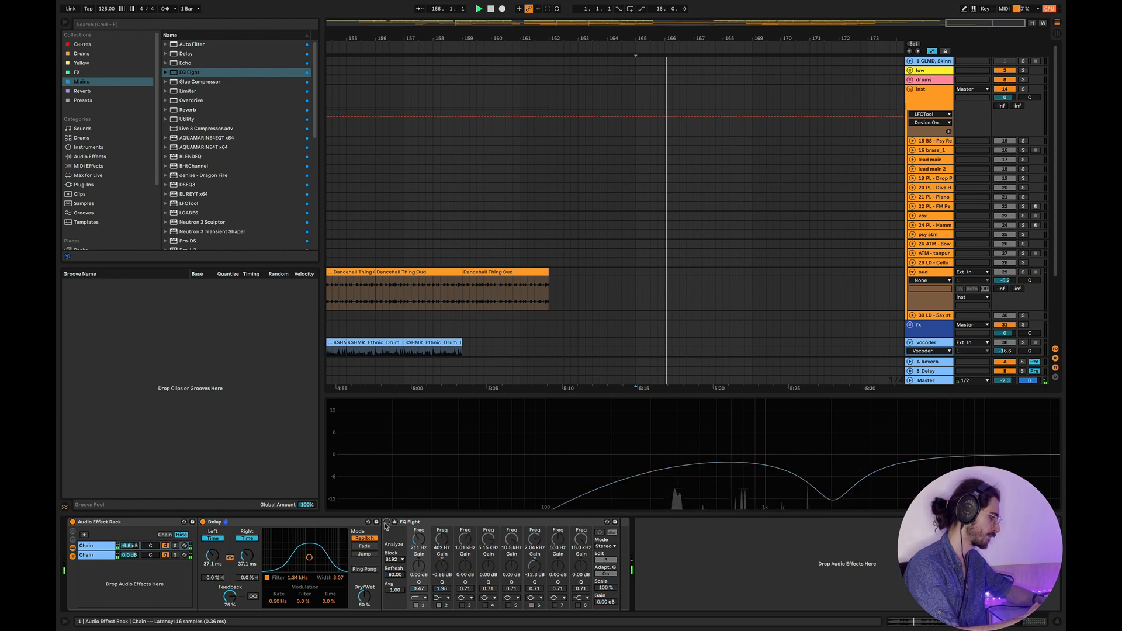
Set Delay's dry/wet to 100 % and enable Ping Pong while the oud melody plays
key(space)
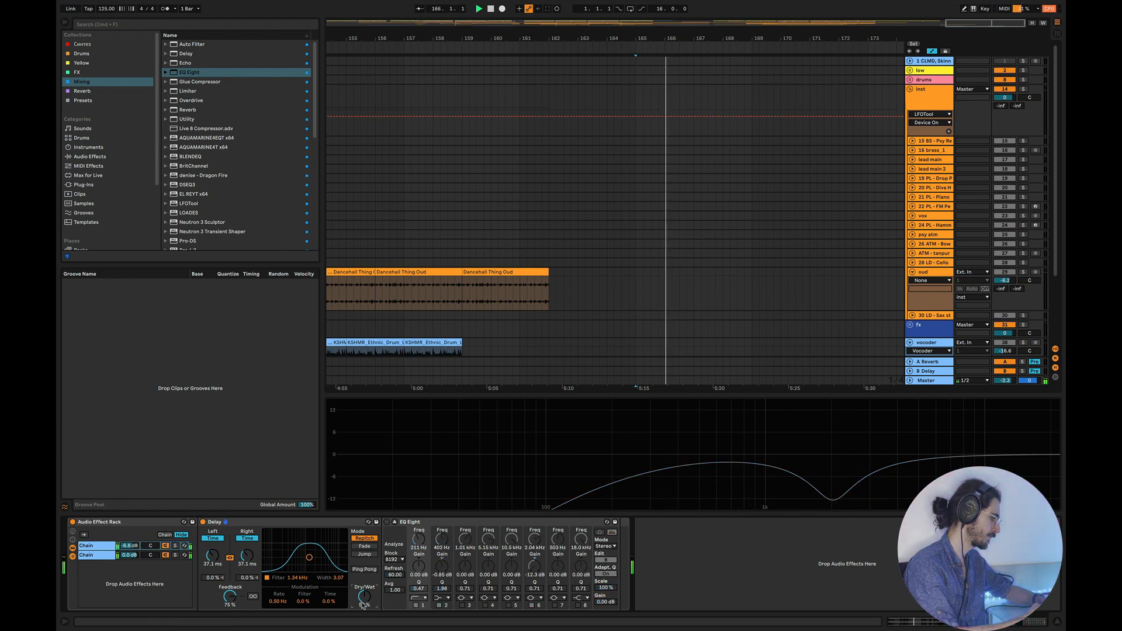
drag(364, 597, 364, 561)
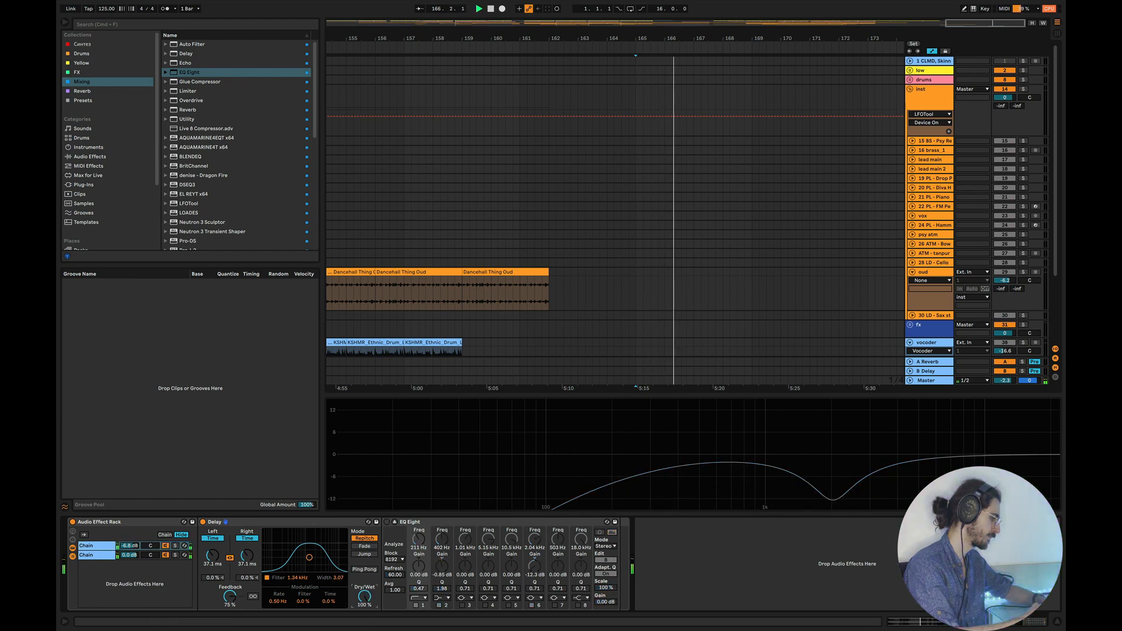
click(364, 569)
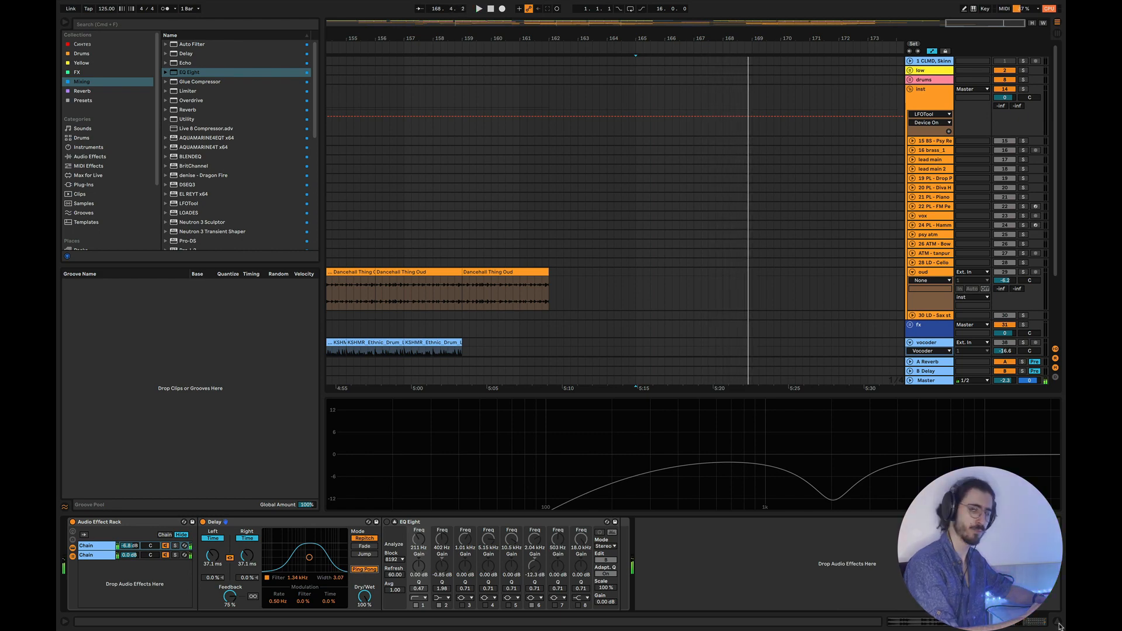
Switch to the presentation to check the list of sound design techniques, and return to Ableton Live
key(super+Tab)
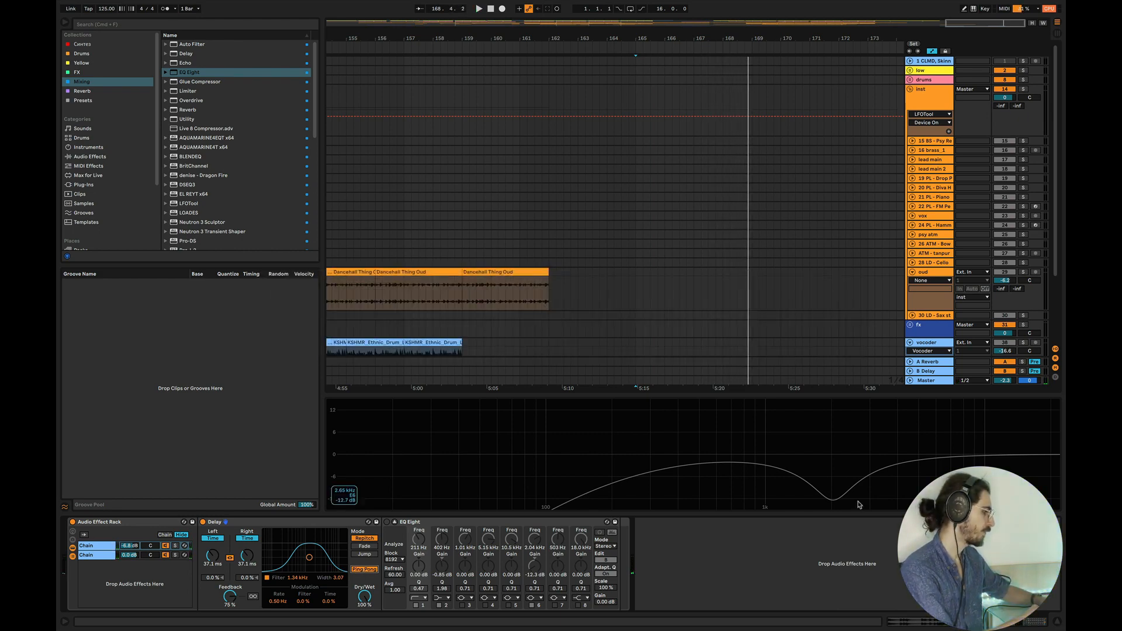
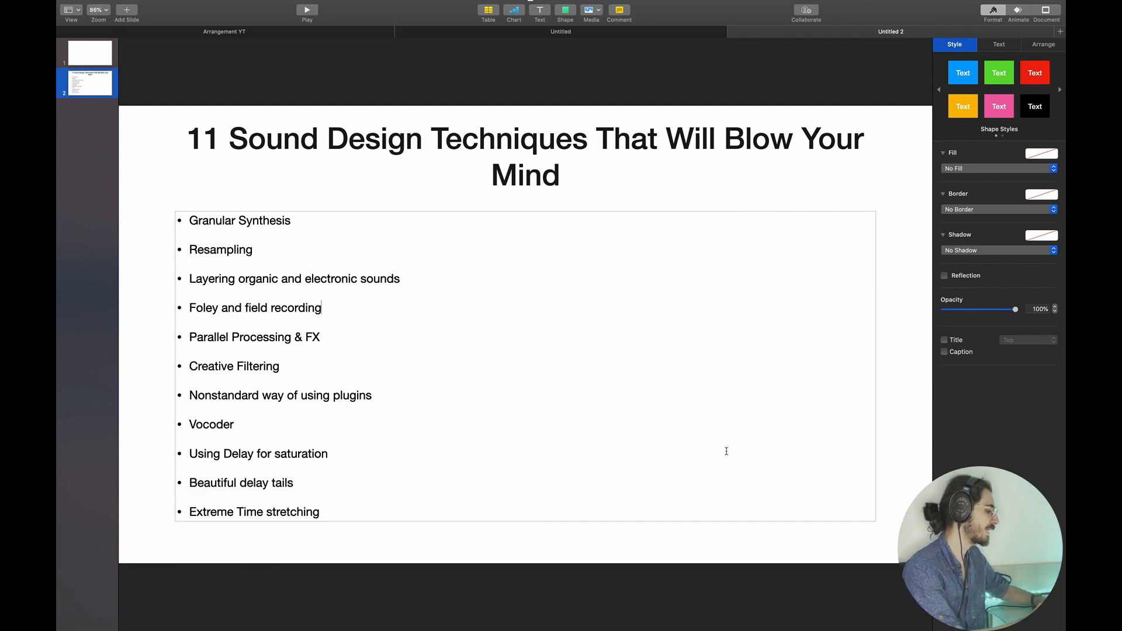
key(super+Tab)
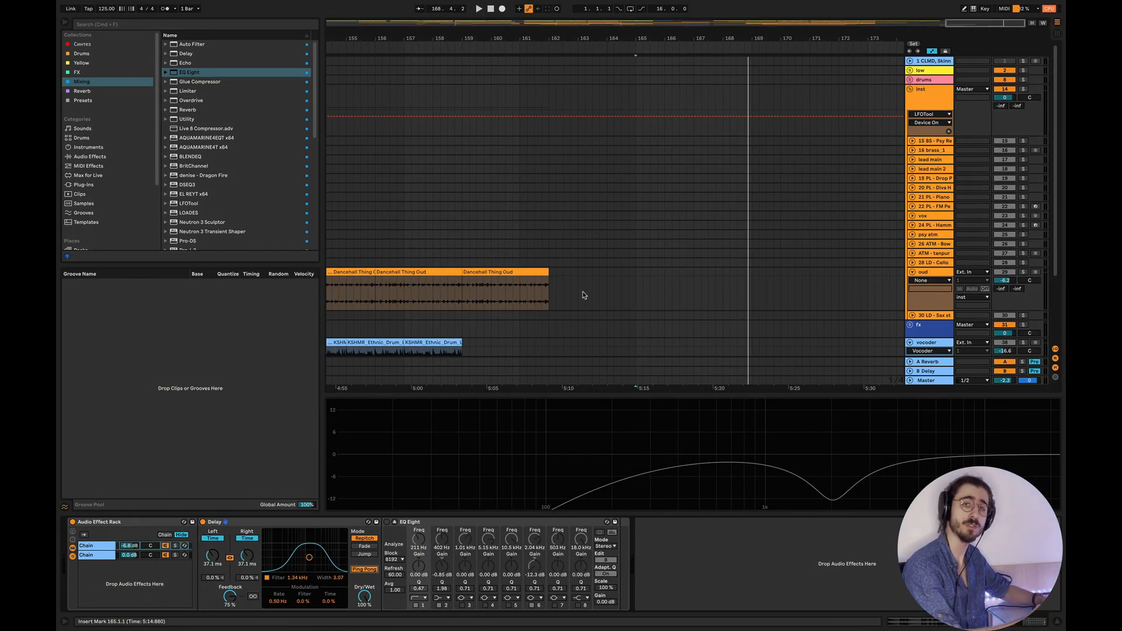
Collapse the device view and the inst group, and replace the oud melody track with a new empty audio track
click(1059, 623)
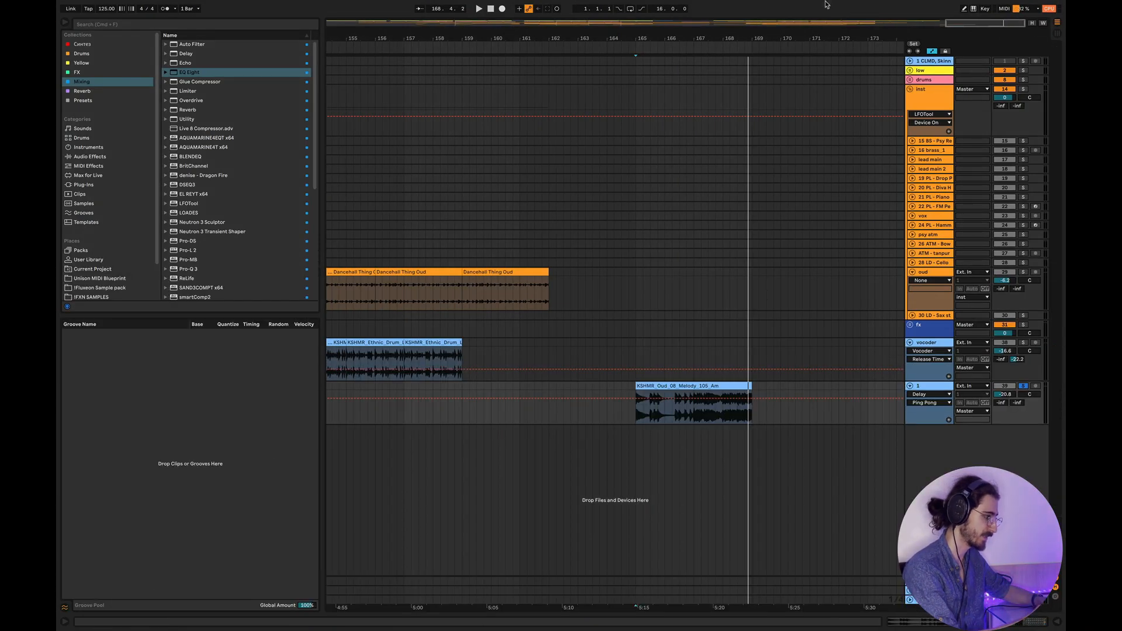
click(909, 90)
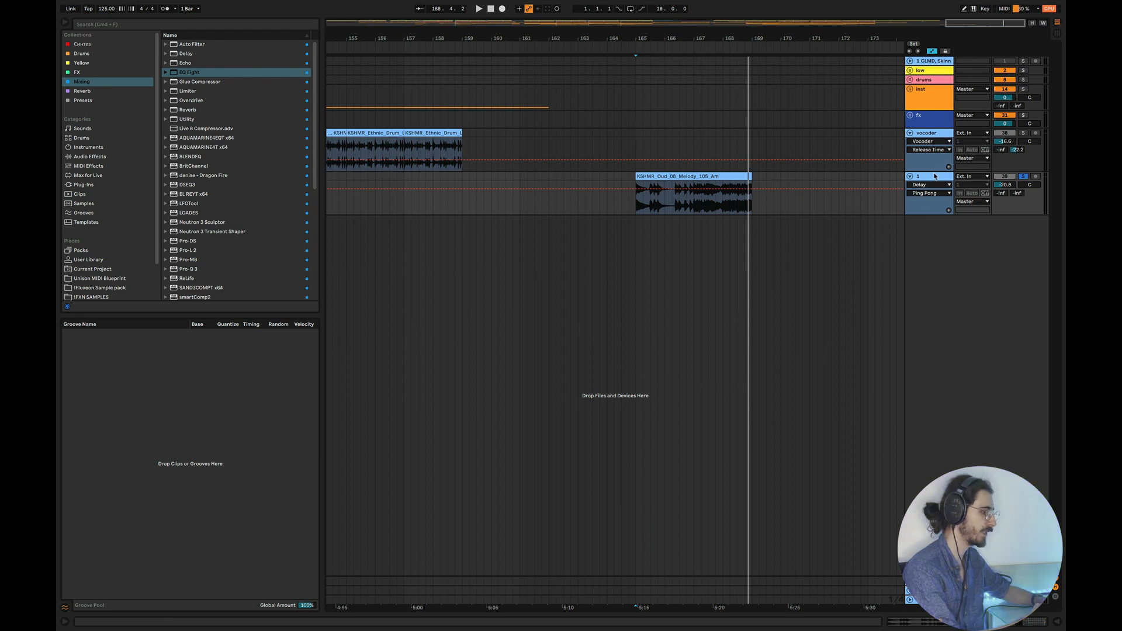
key(Delete)
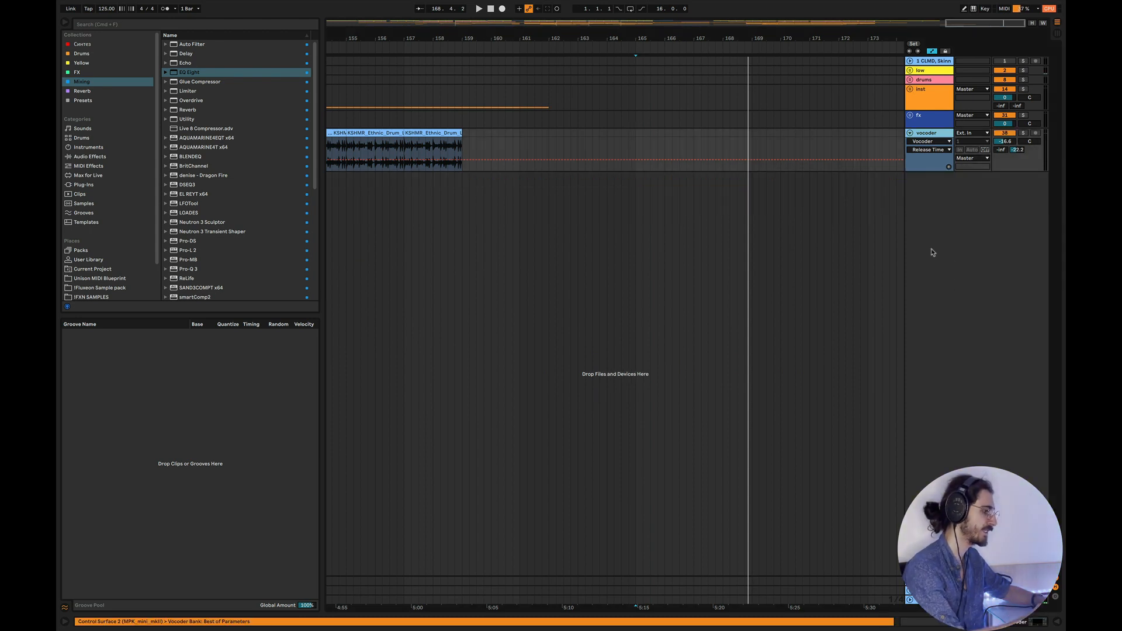
right_click(933, 251)
key(Return)
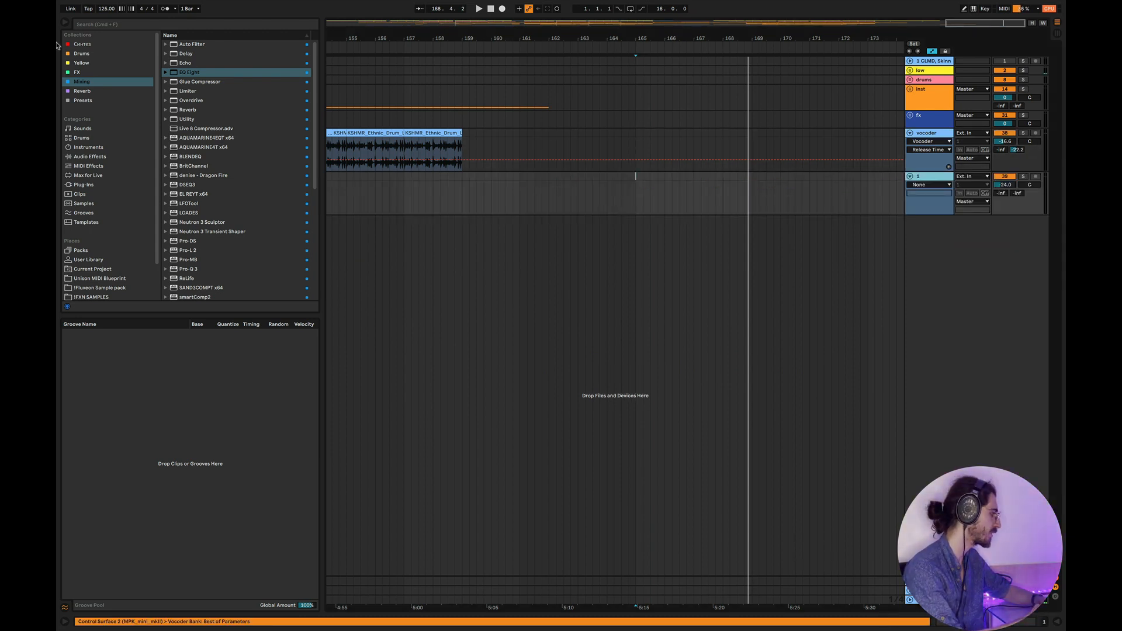
Search the Drums collection for "duduk" and place KSHMR_Duduk_09_One_Shot_Dm.wav on the new audio track
click(137, 55)
click(182, 26)
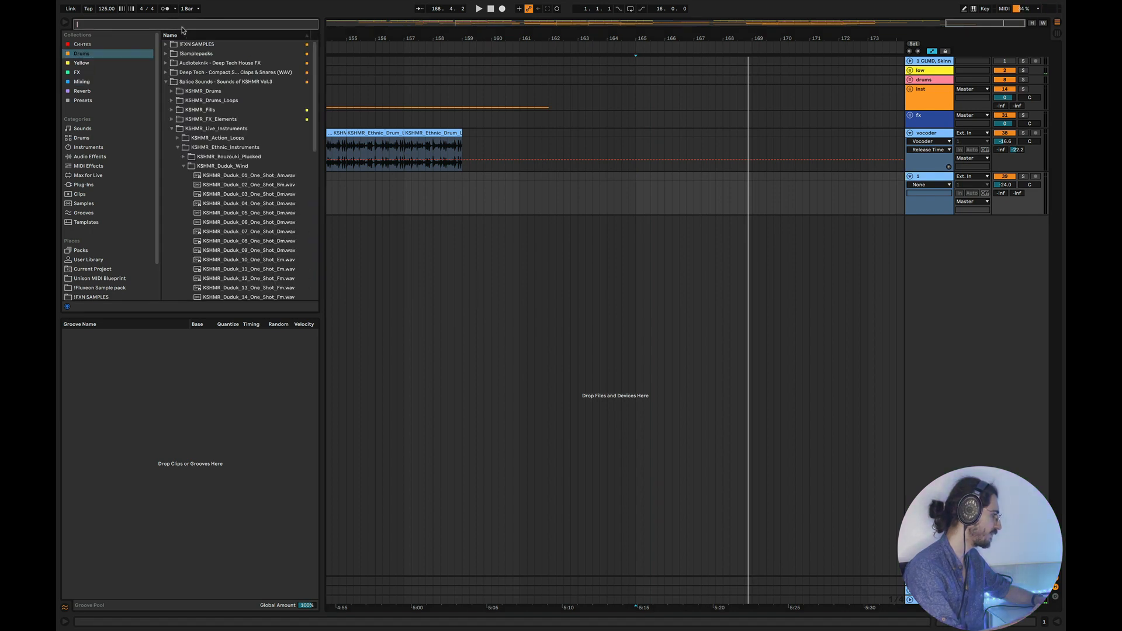
text(duduk)
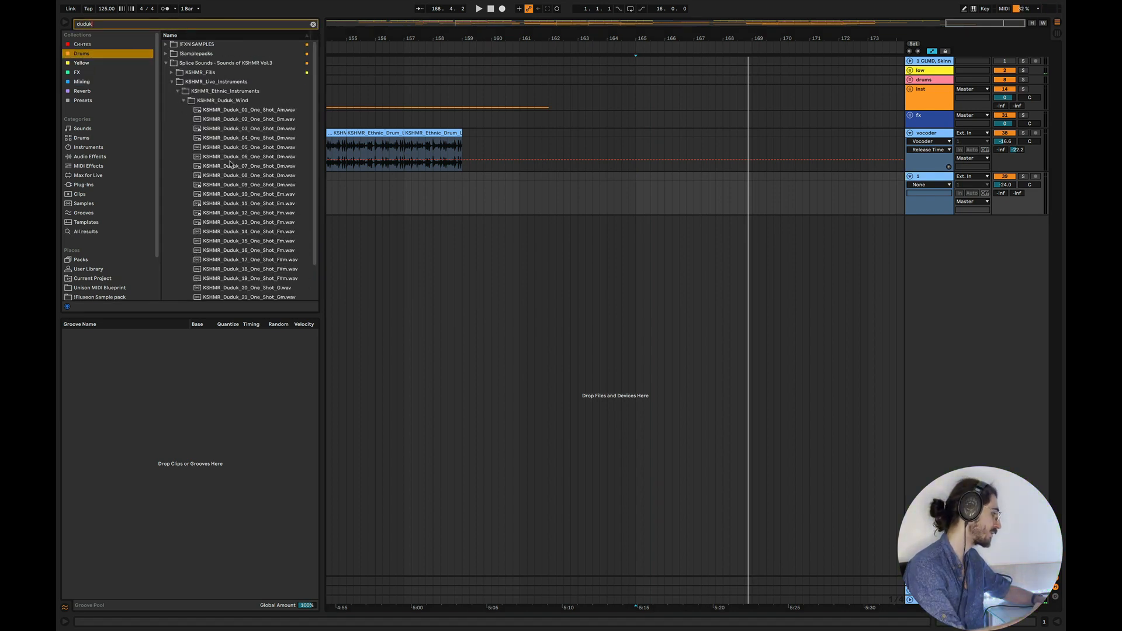
click(237, 185)
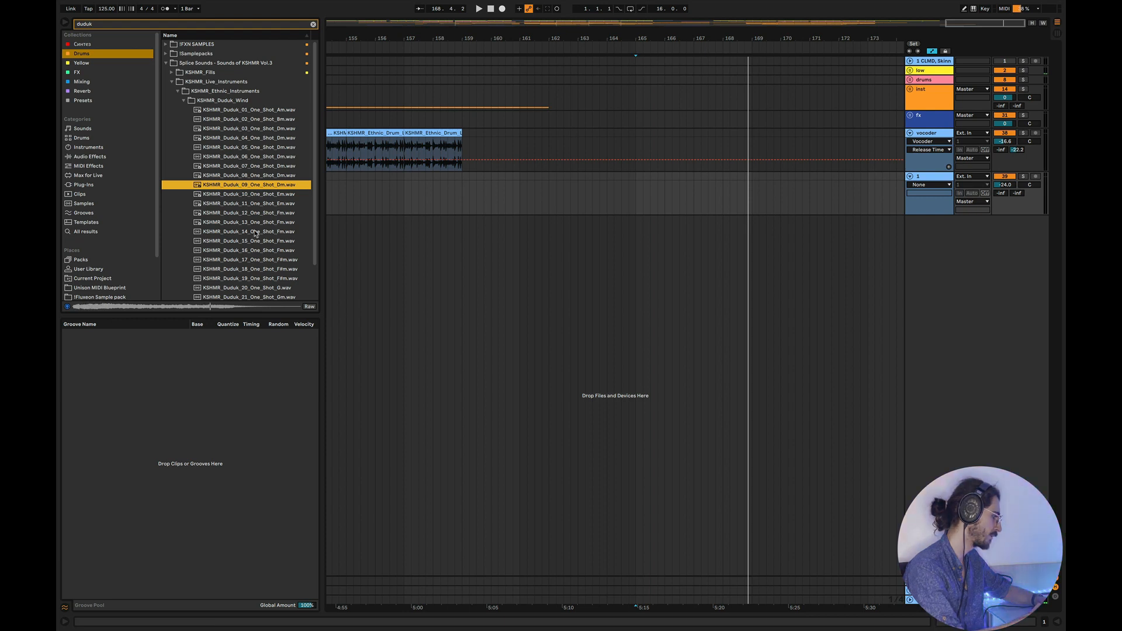
drag(242, 187, 644, 208)
Audition the duduk clip and turn off its Warp mode
click(632, 204)
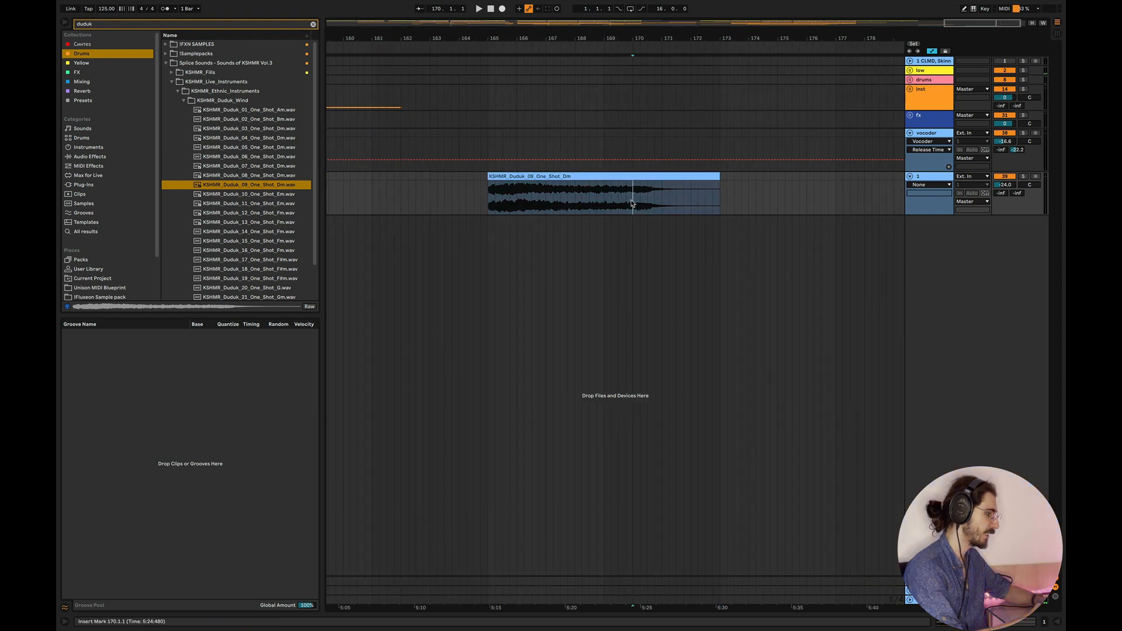
key(space)
double_click(647, 175)
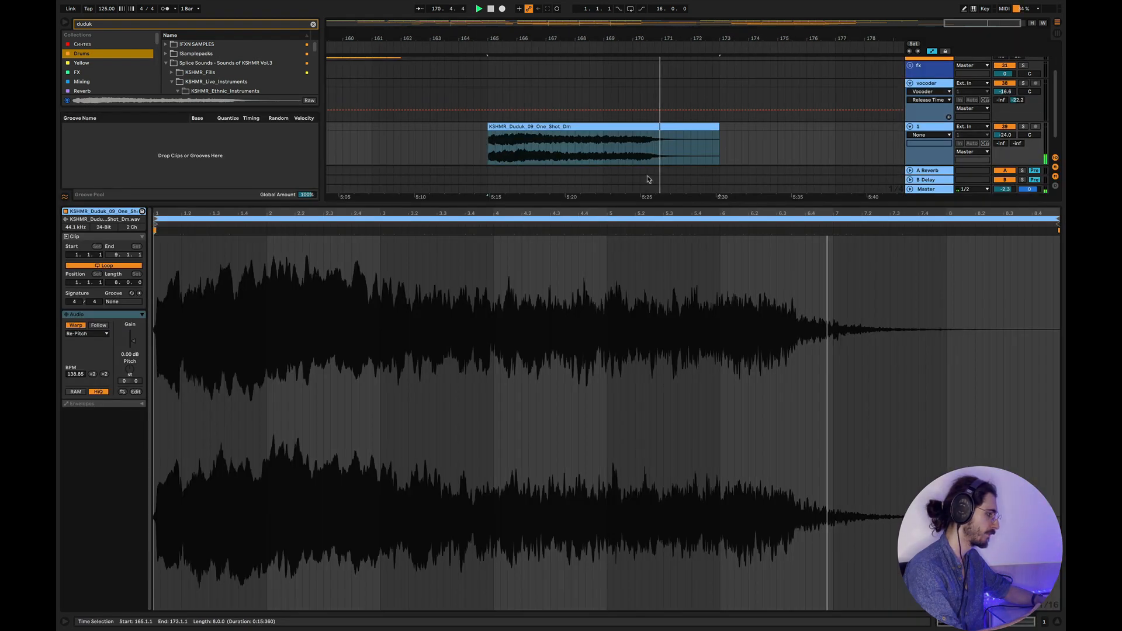
click(75, 326)
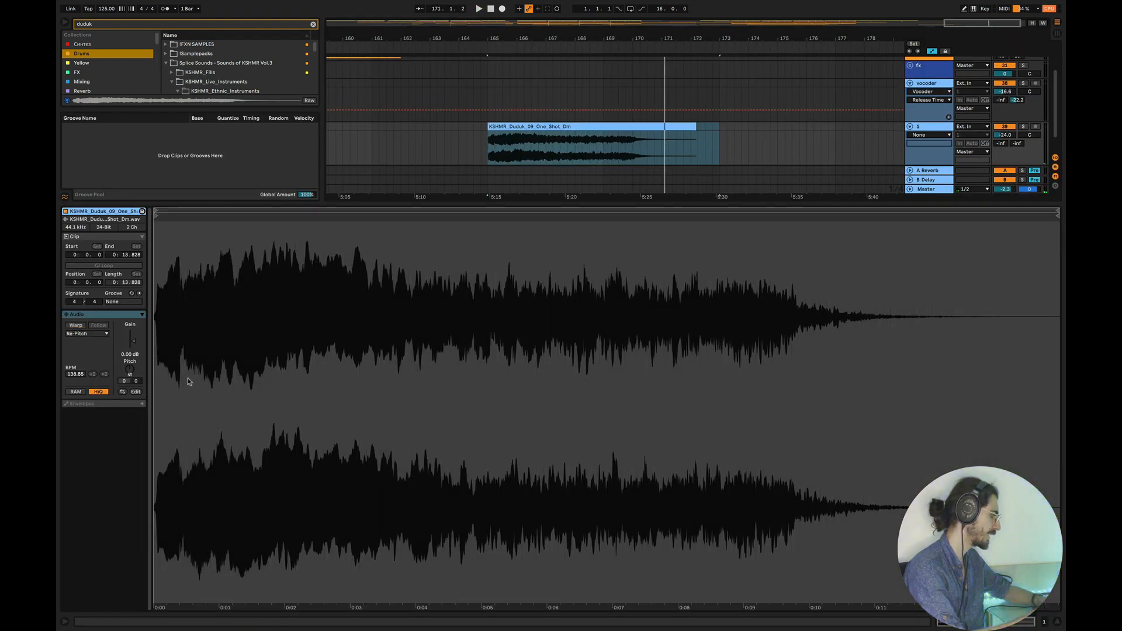
Audition the ending of the duduk clip and trim the clip's start to 169.3.1
click(1058, 621)
click(619, 194)
key(space)
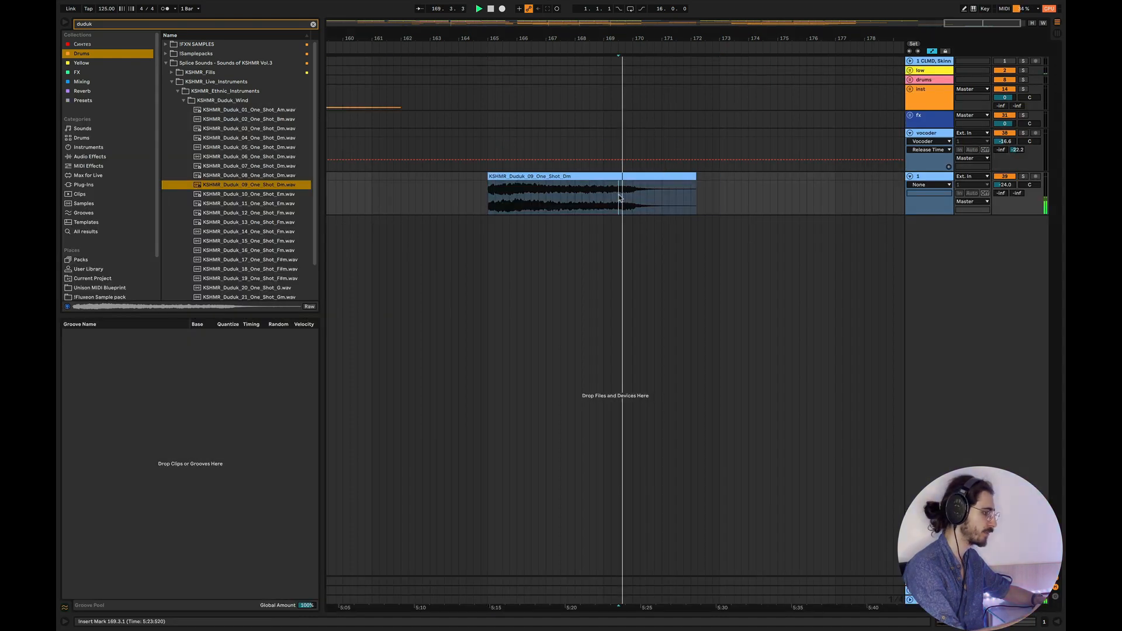
drag(489, 184, 616, 181)
Rename the duduk clip's track to >>duduk and insert another audio track beneath it
text(du)
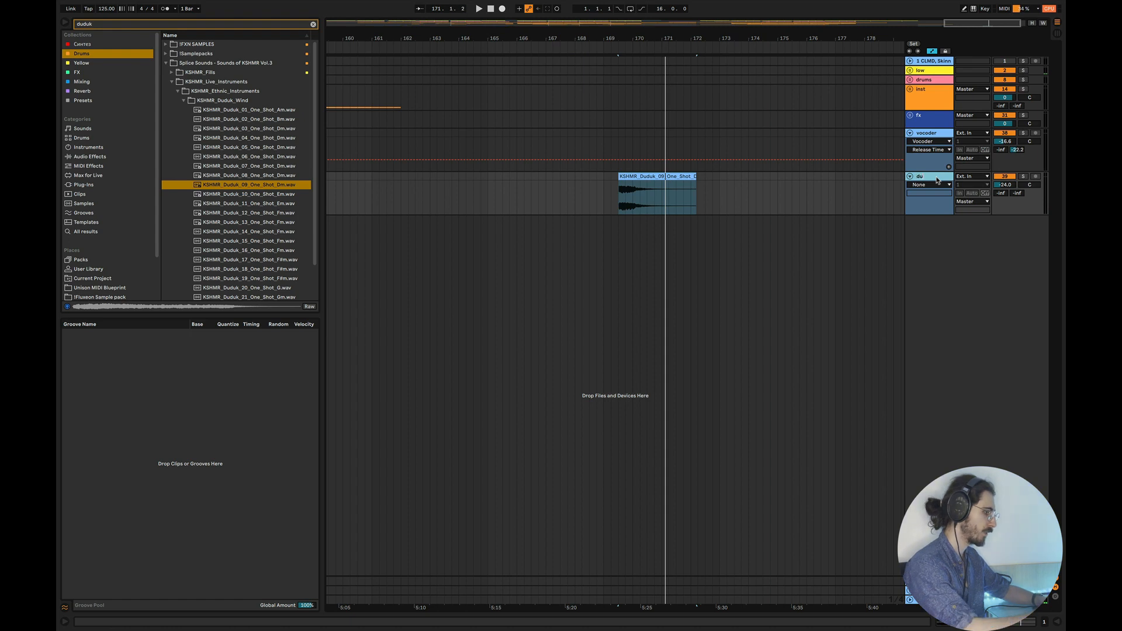
text(duk)
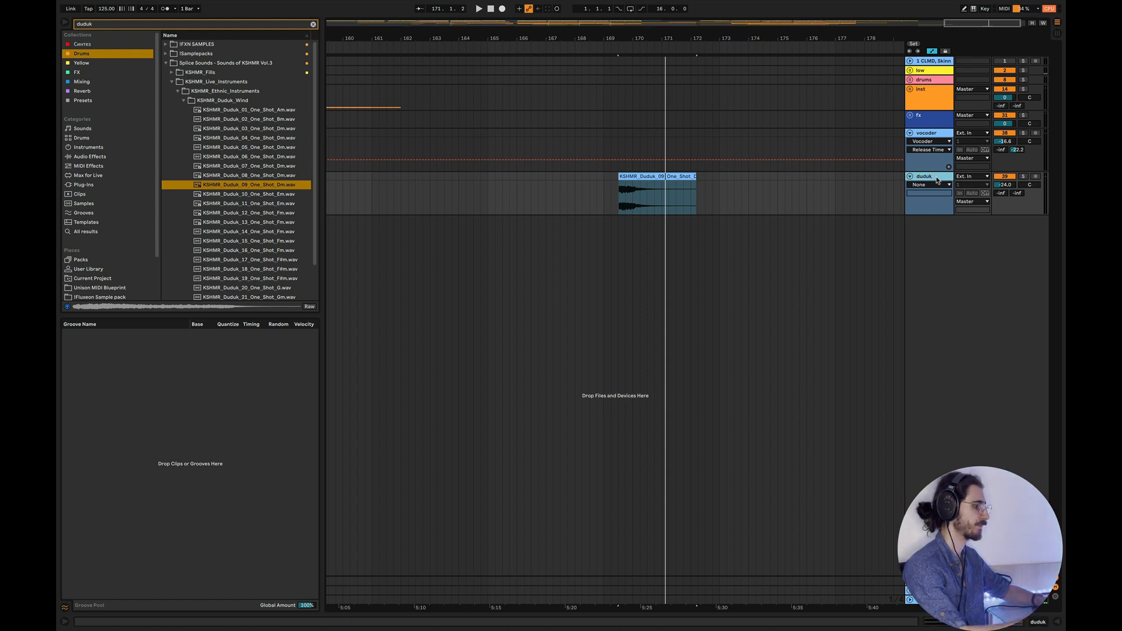
right_click(942, 254)
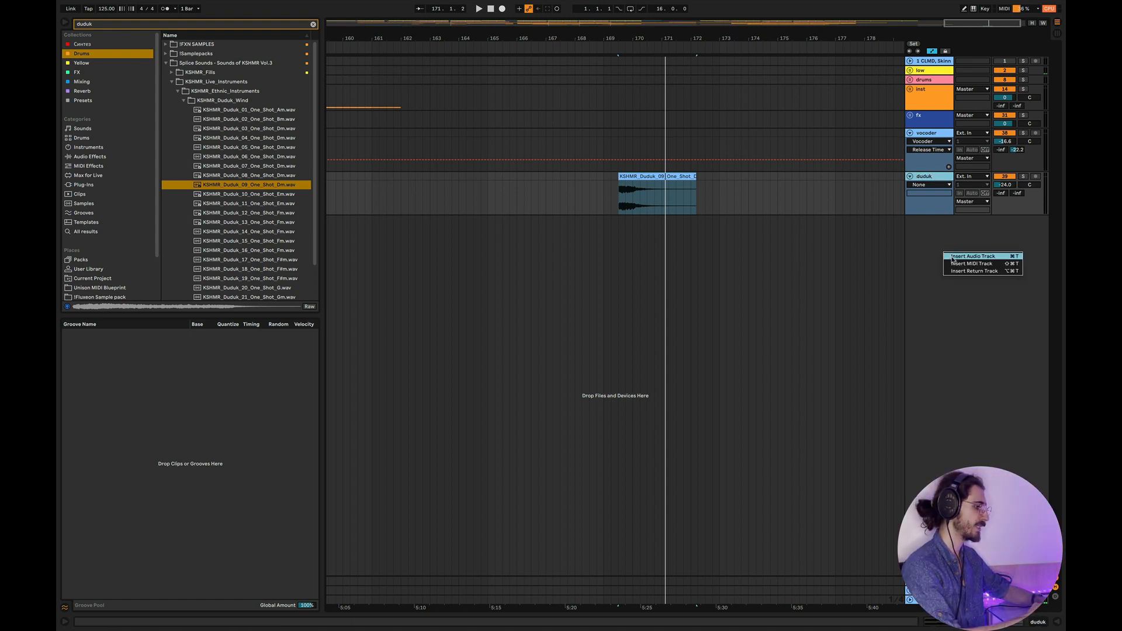
click(970, 256)
click(937, 185)
click(937, 180)
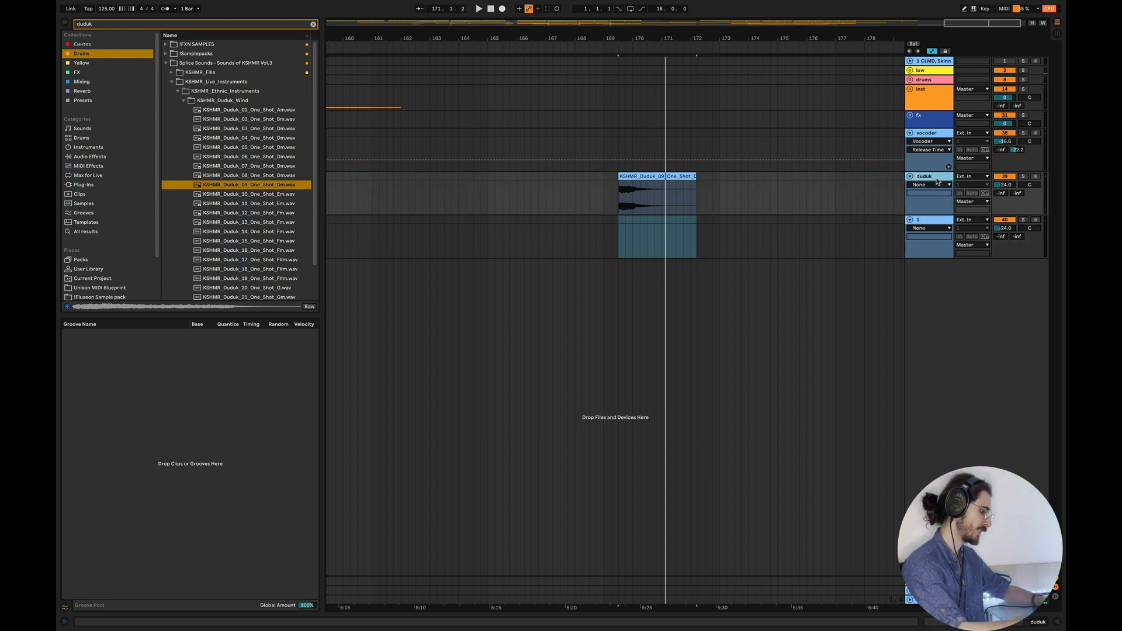
text(>>)
Set the new track's audio input to >>duduk, taken Post FX
click(973, 220)
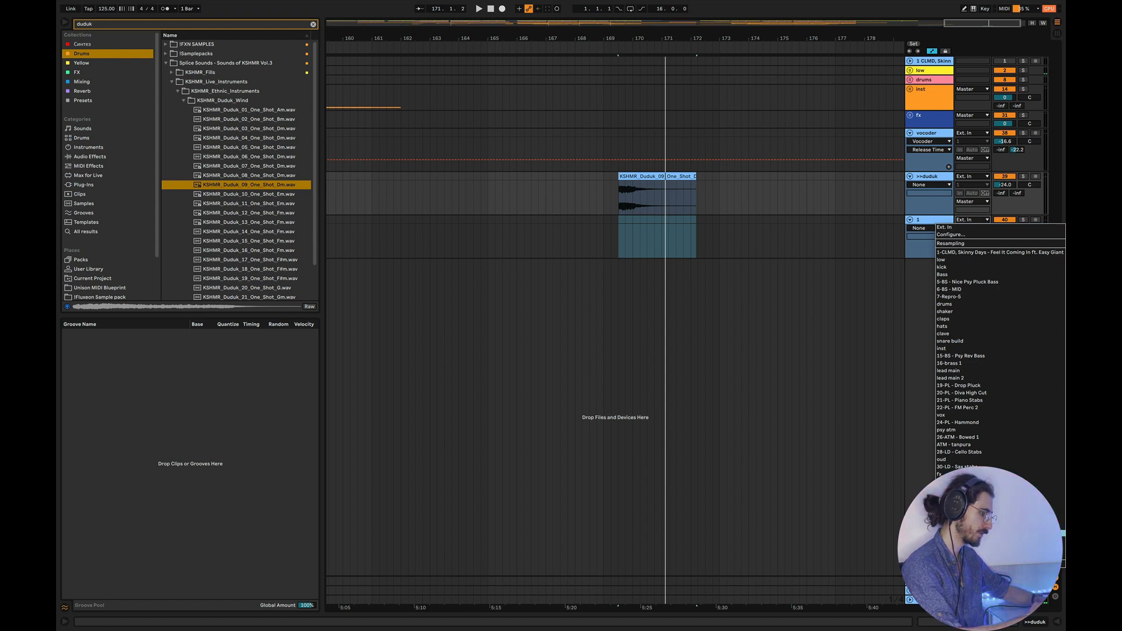
click(958, 489)
click(611, 240)
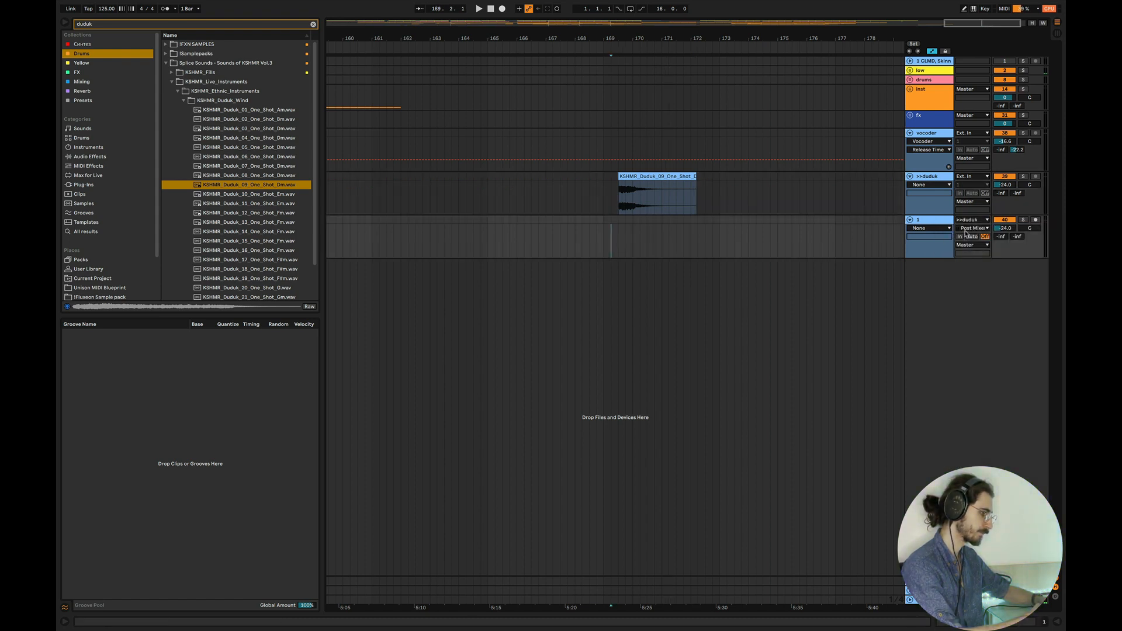
click(970, 229)
click(968, 241)
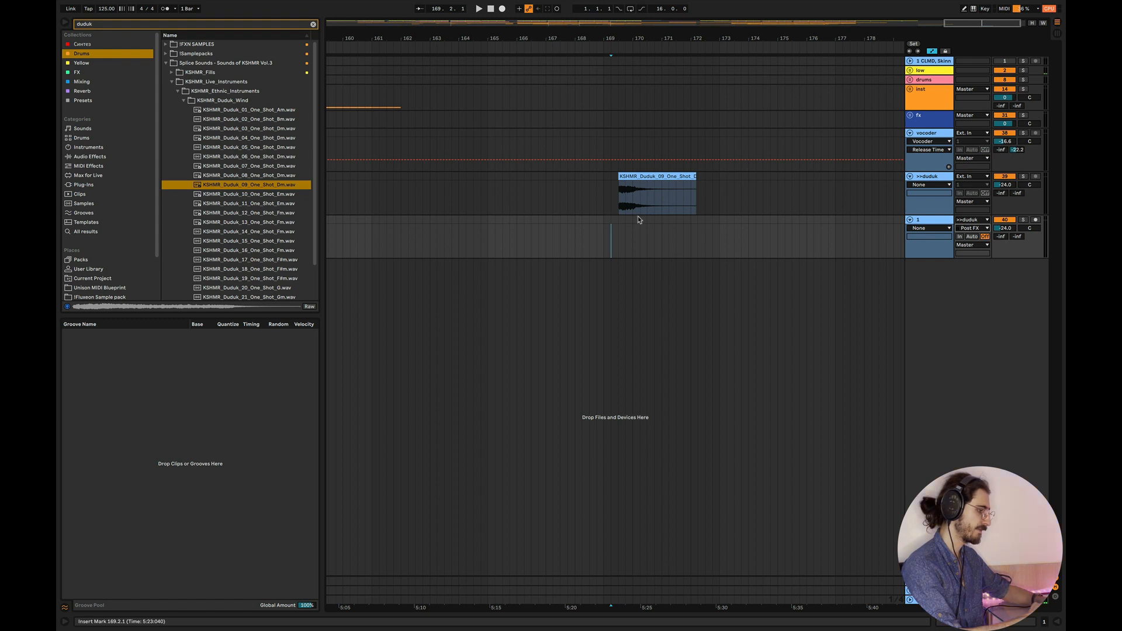
Set the new track's monitoring to In and play the duduk clip to check the routing
scroll(638, 217, up, 4)
click(601, 228)
click(587, 228)
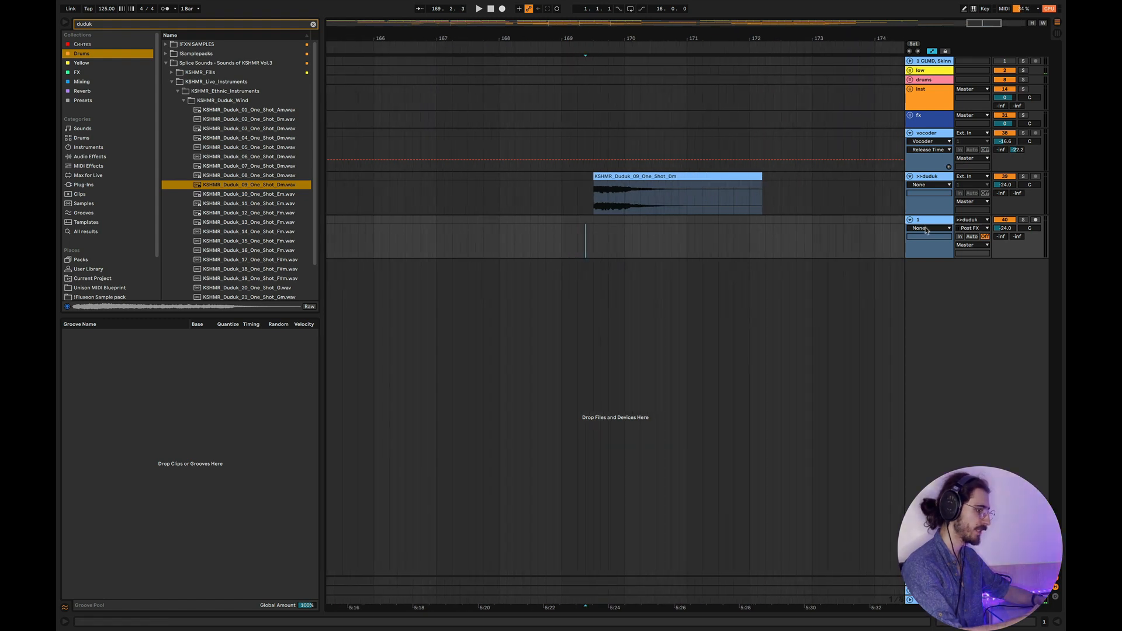
click(959, 237)
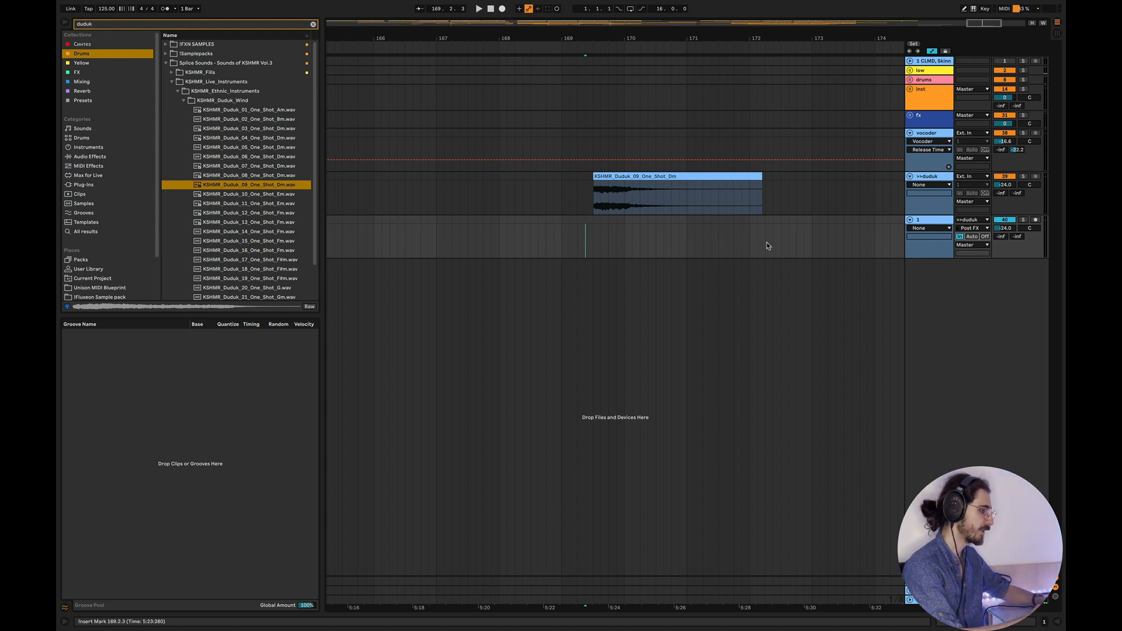
key(space)
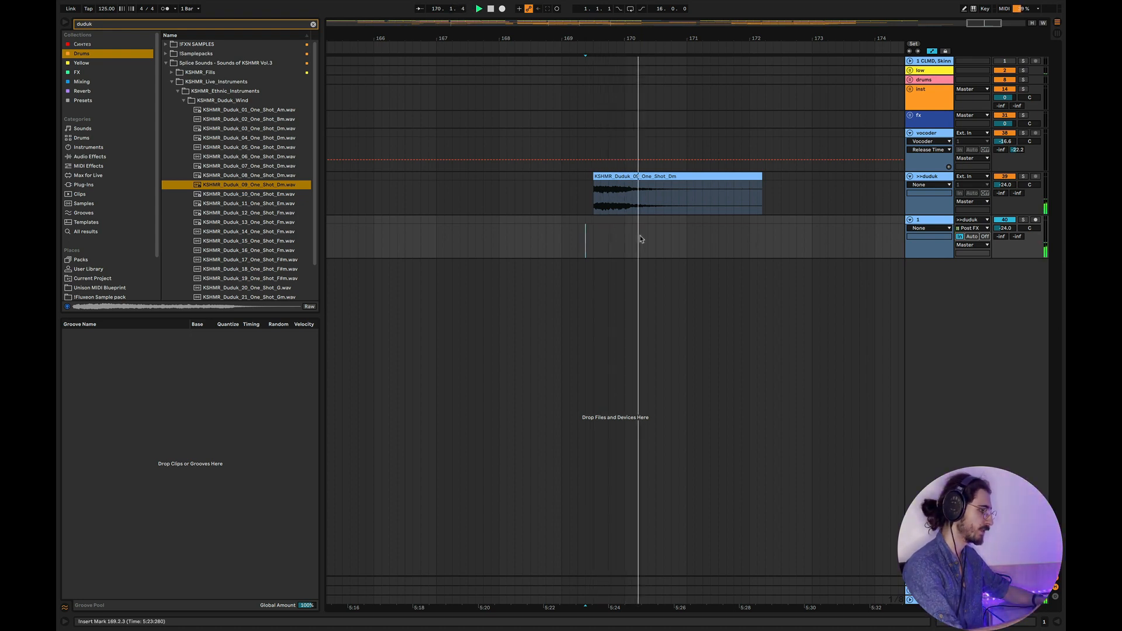
scroll(641, 239, down, 3)
key(space)
Clear the browser search and load EchoBoy from the FX collection onto the new track
double_click(926, 222)
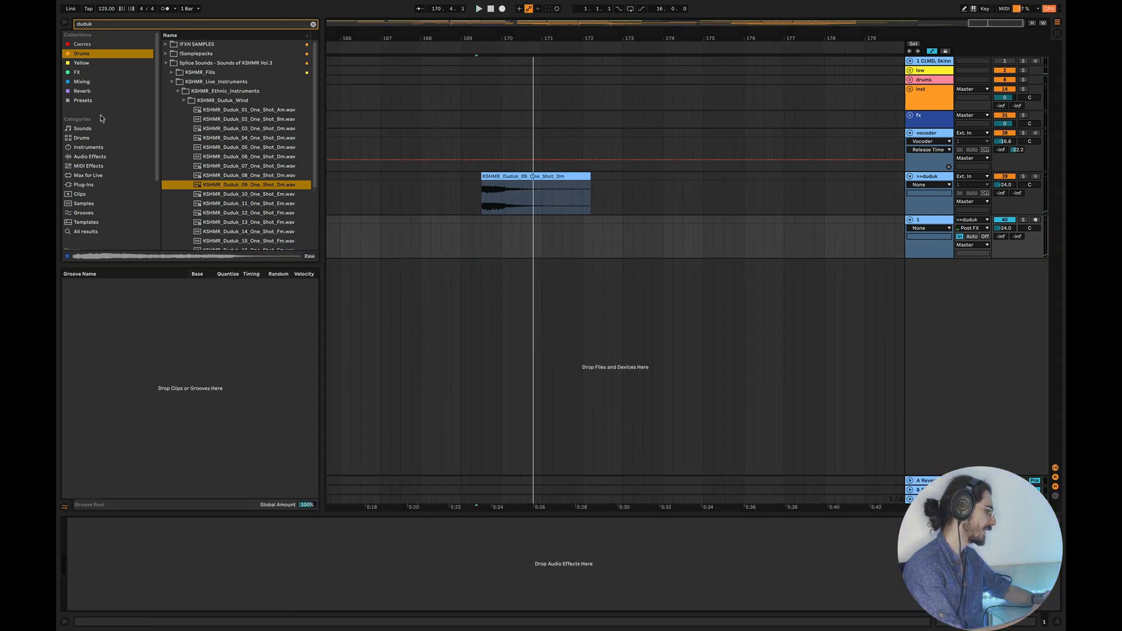
click(313, 24)
click(76, 72)
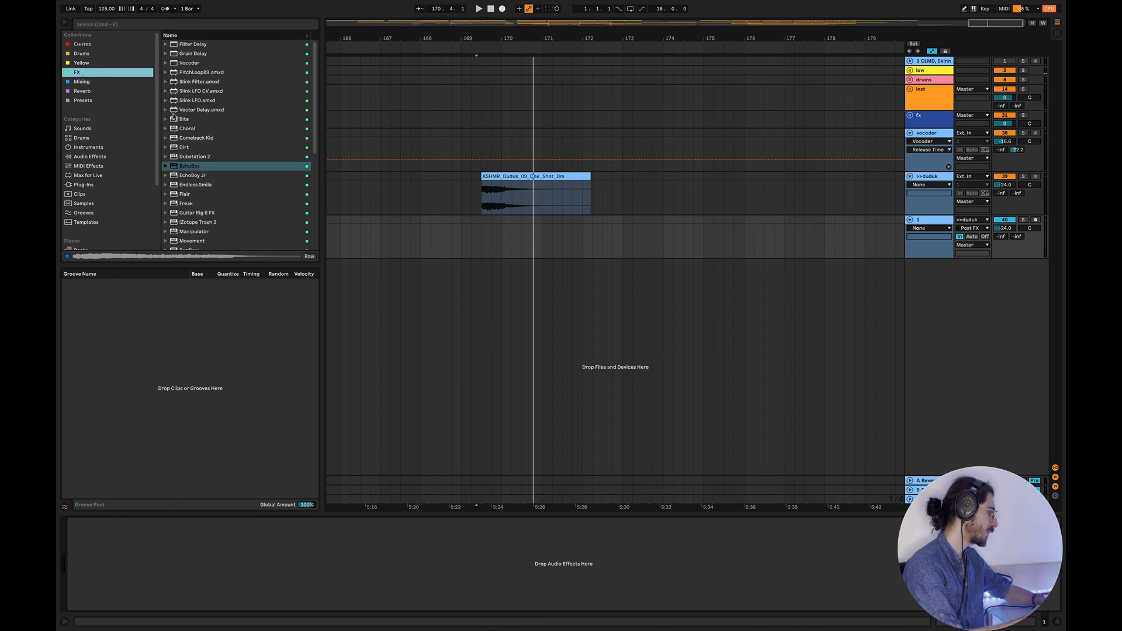
mouse_move(187, 164)
mouse_down()
mouse_move(365, 425)
mouse_move(291, 580)
mouse_move(288, 572)
mouse_up()
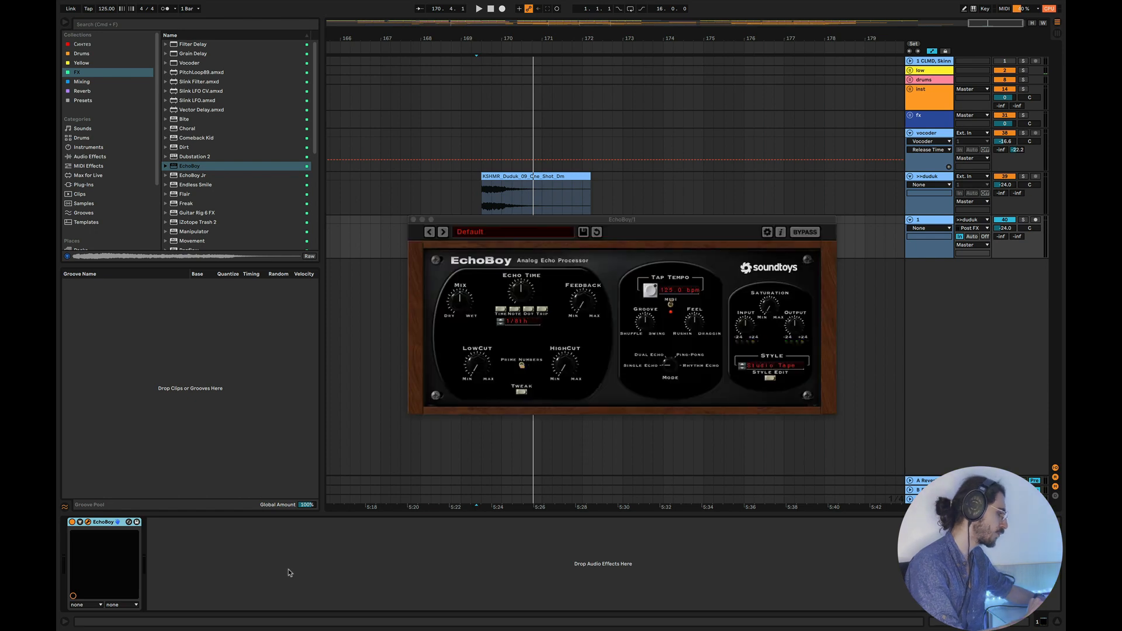
Switch EchoBoy to Rhythm Echo mode with a decaying echo shape, show its tweak controls and set feedback to 0.65
click(673, 368)
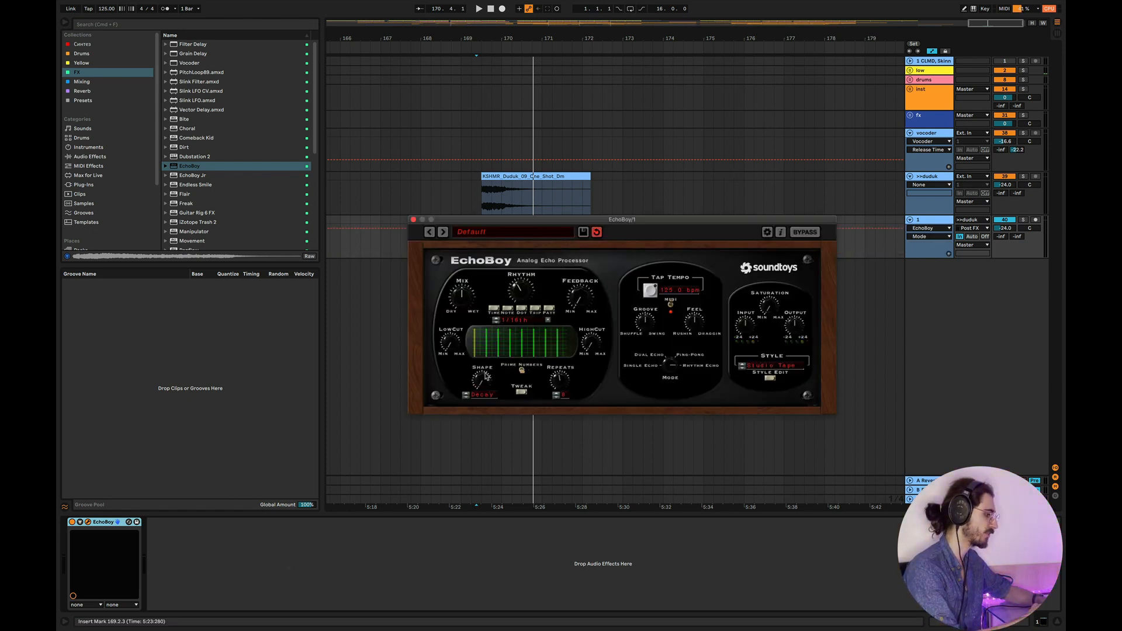
drag(485, 376, 484, 294)
click(522, 393)
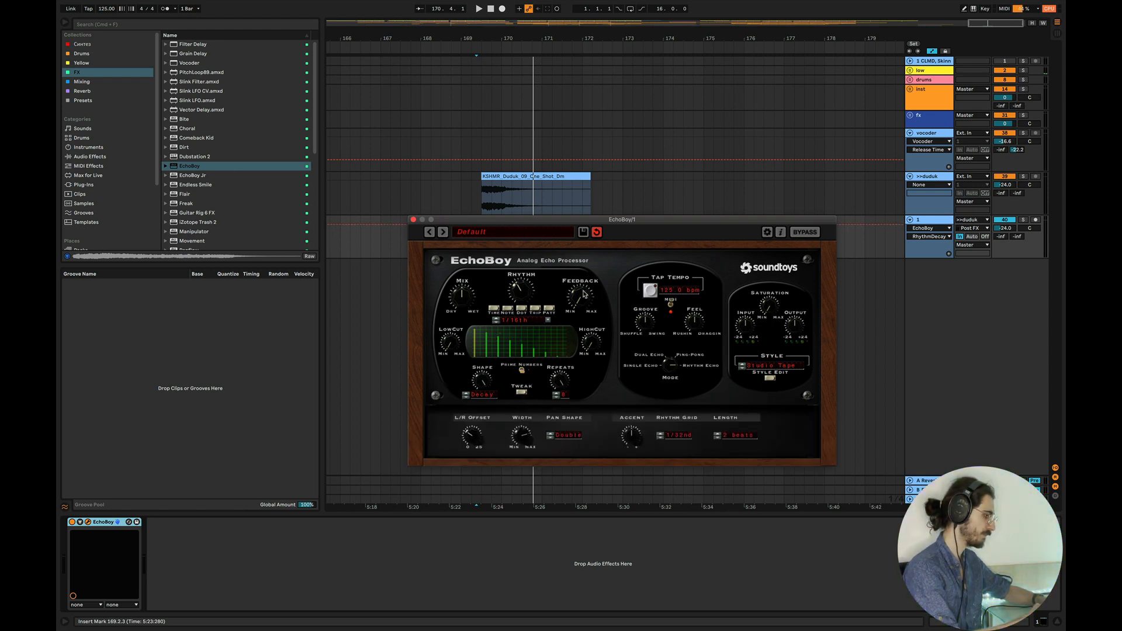
drag(587, 269, 593, 237)
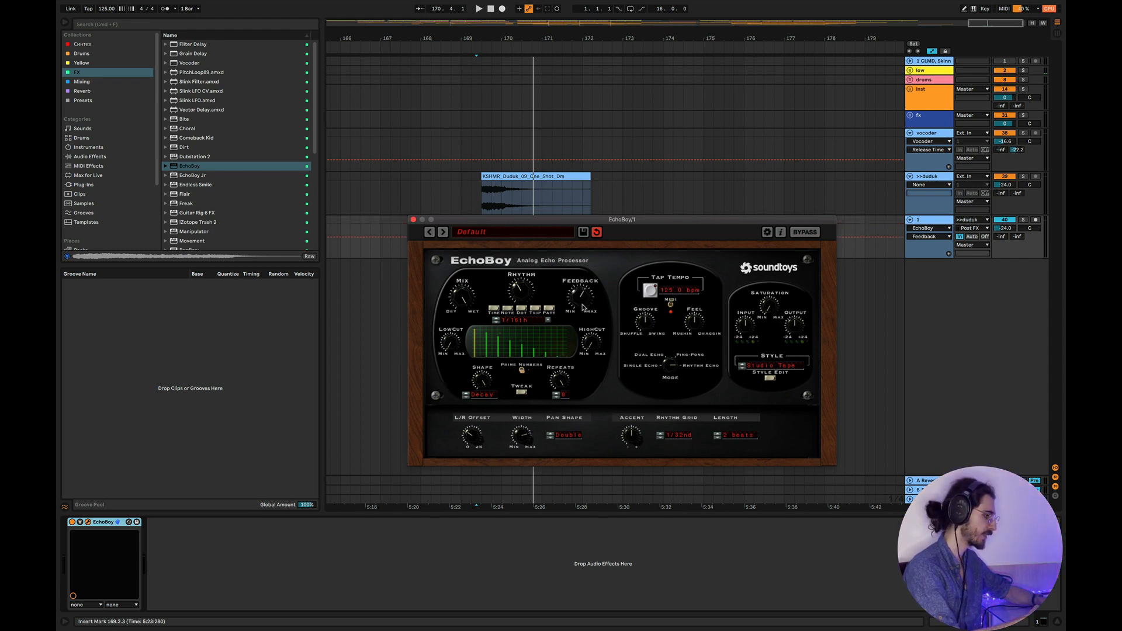
click(413, 220)
Extend the start of the duduk clip back to 168.3.1
scroll(536, 233, up, 3)
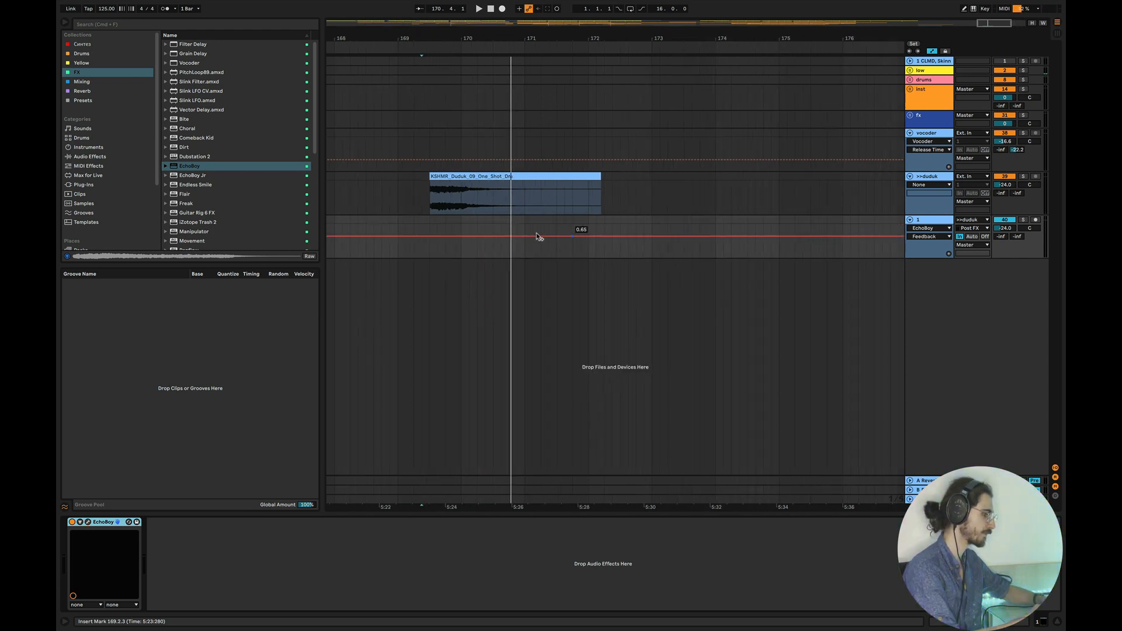
scroll(513, 227, left, 2)
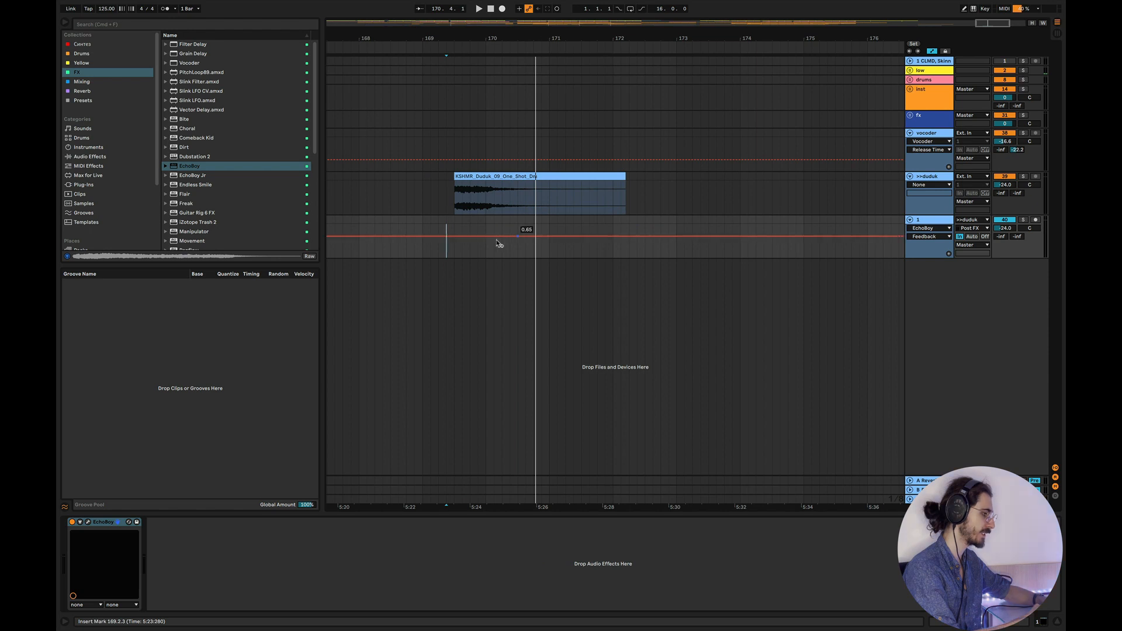
drag(462, 198, 499, 200)
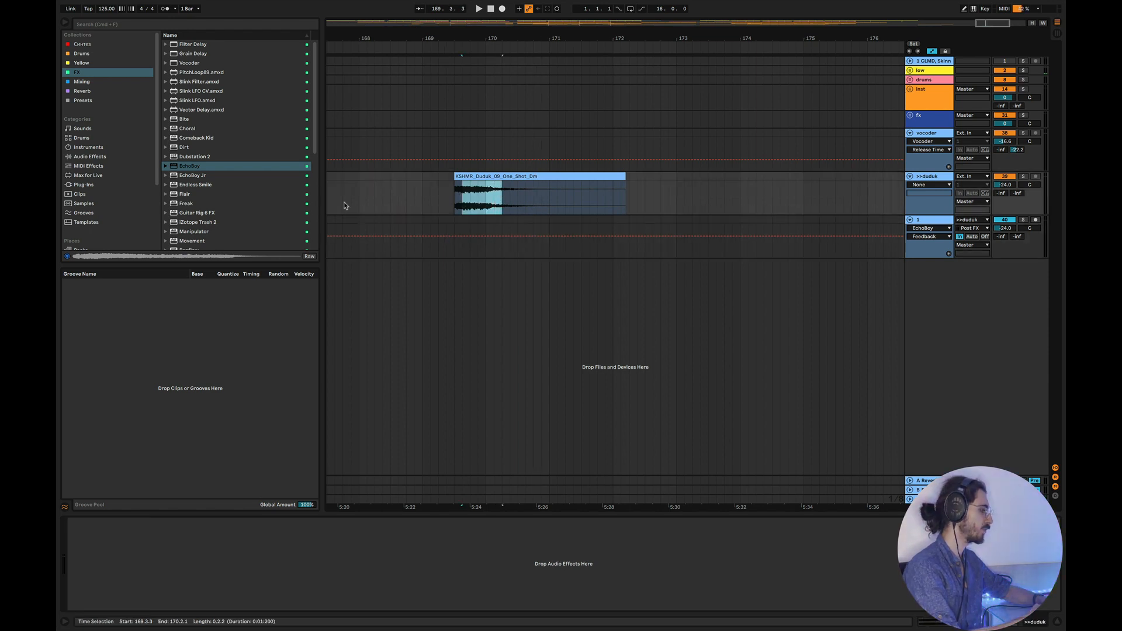
click(87, 81)
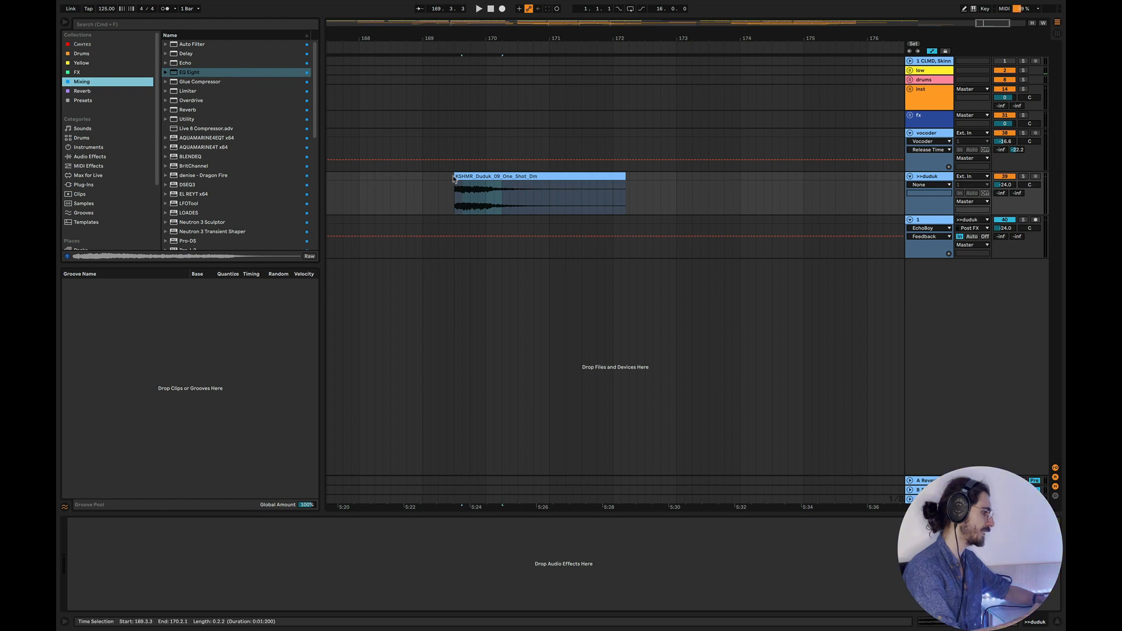
drag(456, 178, 392, 175)
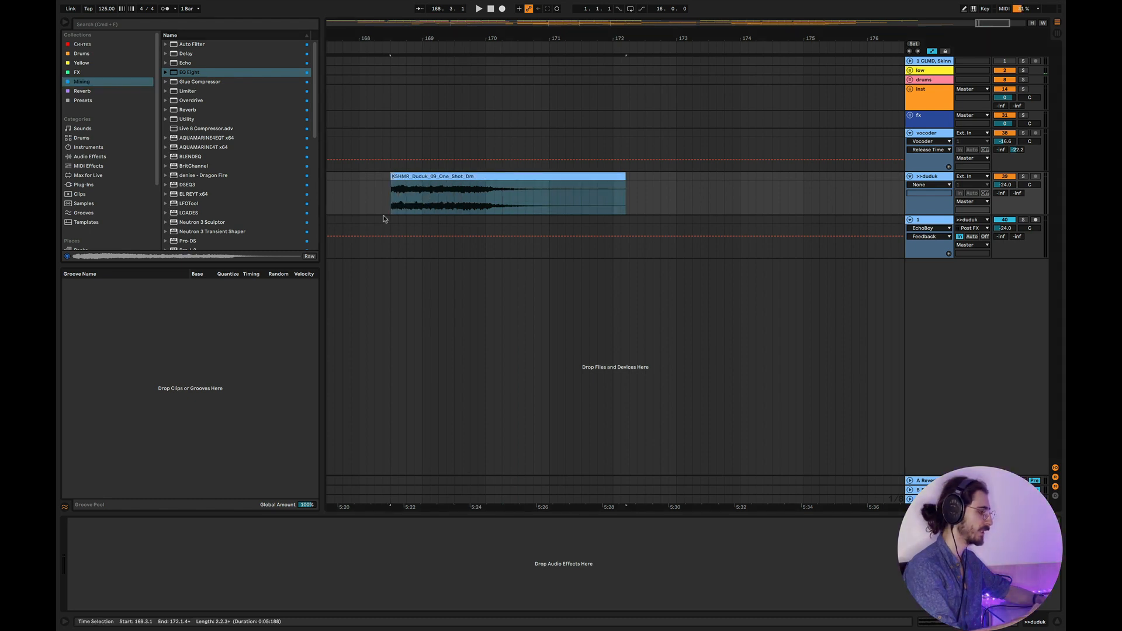
Add Utility after EchoBoy on the receiving track and show the automation of its Gain
drag(183, 120, 898, 366)
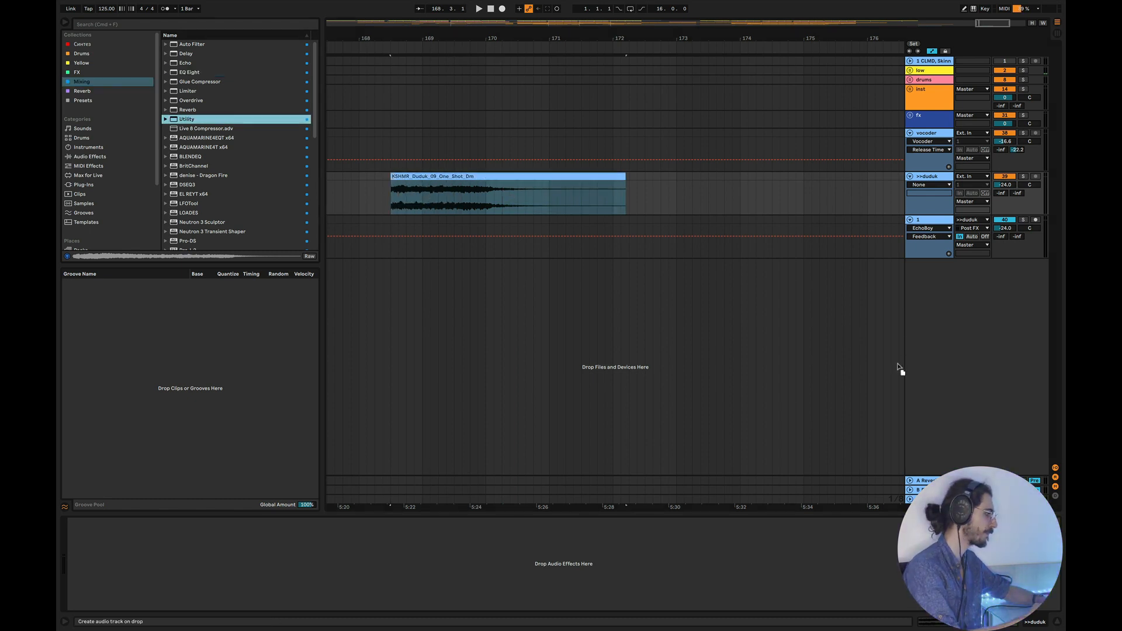
drag(929, 219, 929, 221)
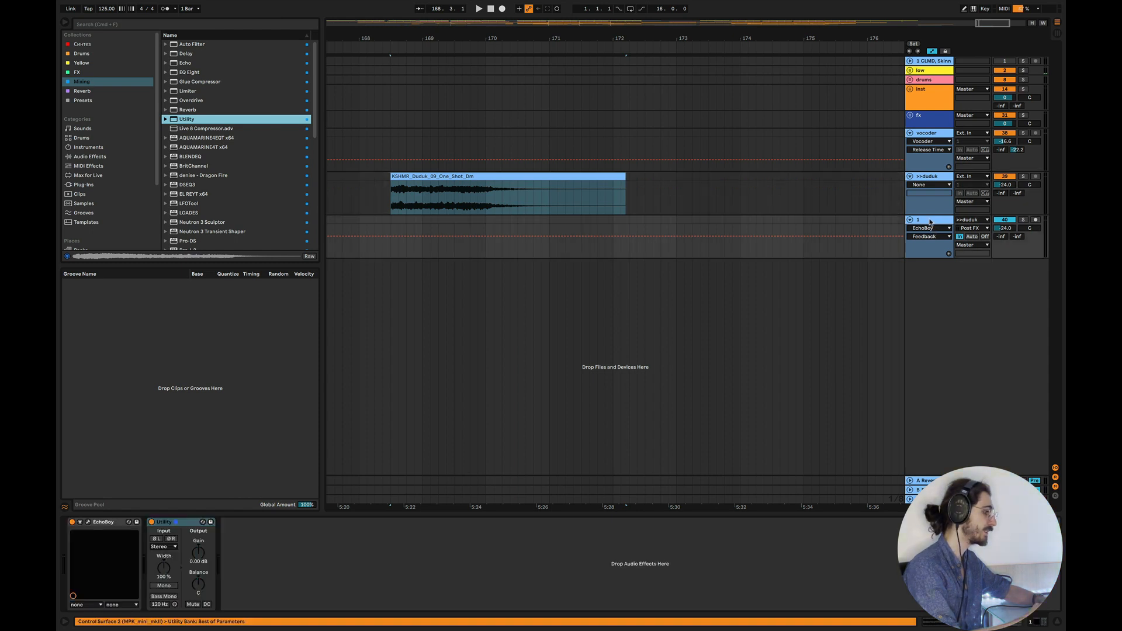
right_click(199, 554)
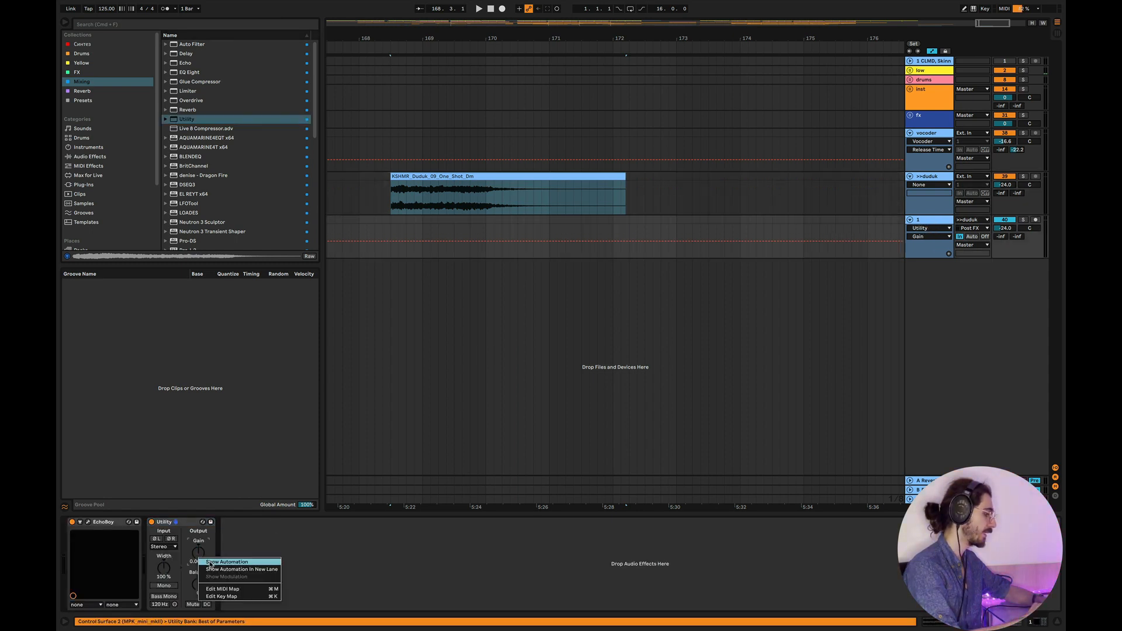
click(222, 562)
Automate Utility's gain to rise from -inf dB just before bar 170 to 0.00 dB around bar 171, and audition it
click(468, 242)
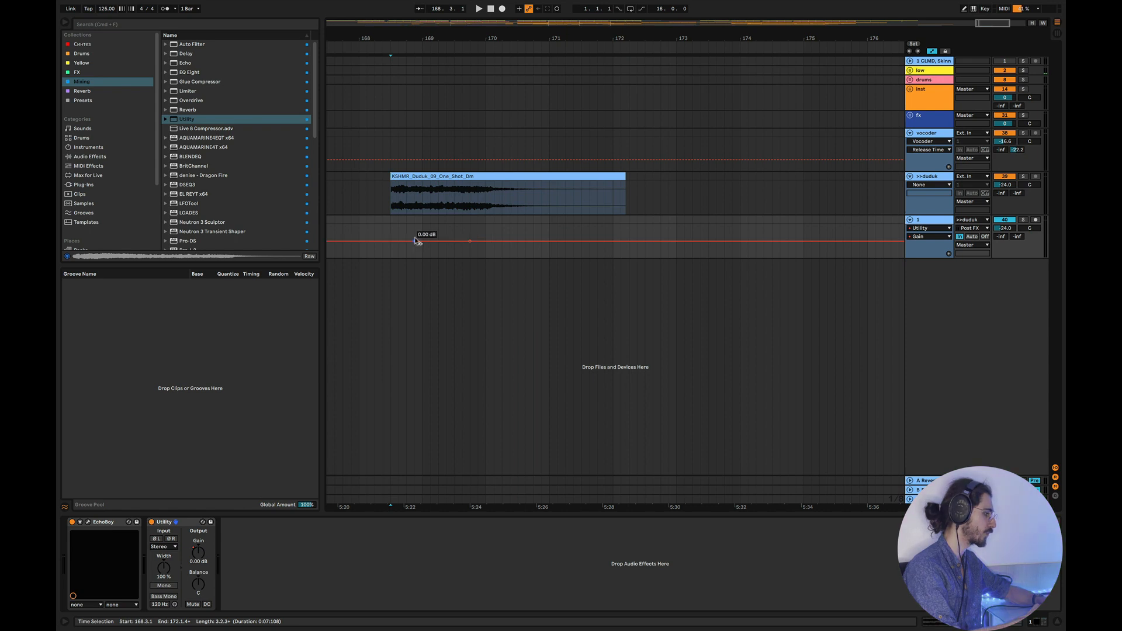
drag(416, 242, 471, 257)
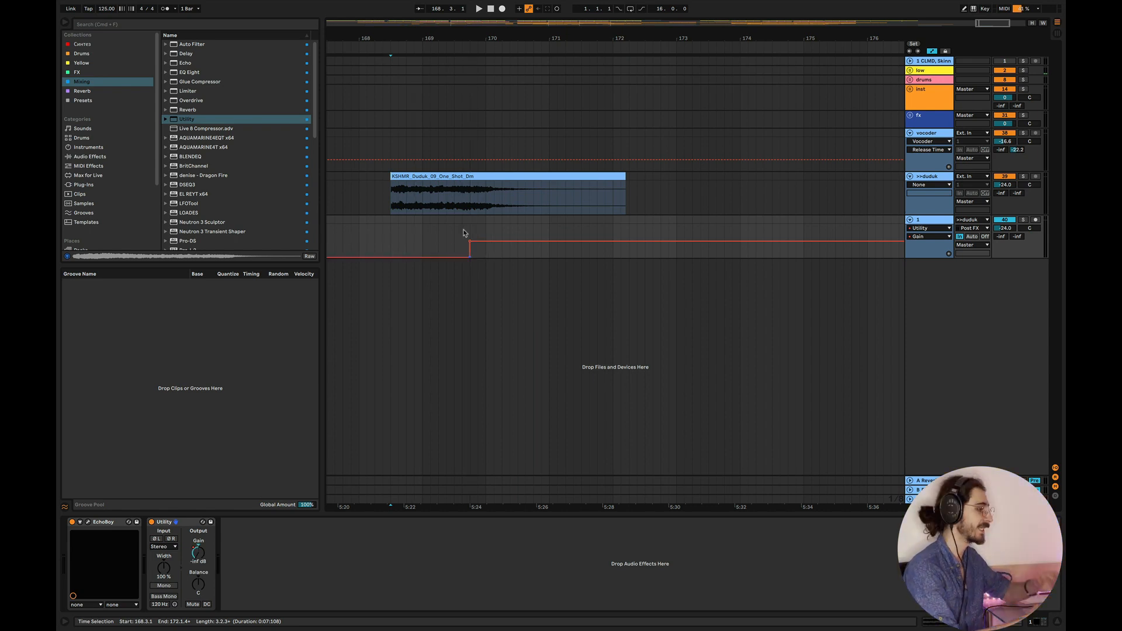
click(391, 221)
key(space)
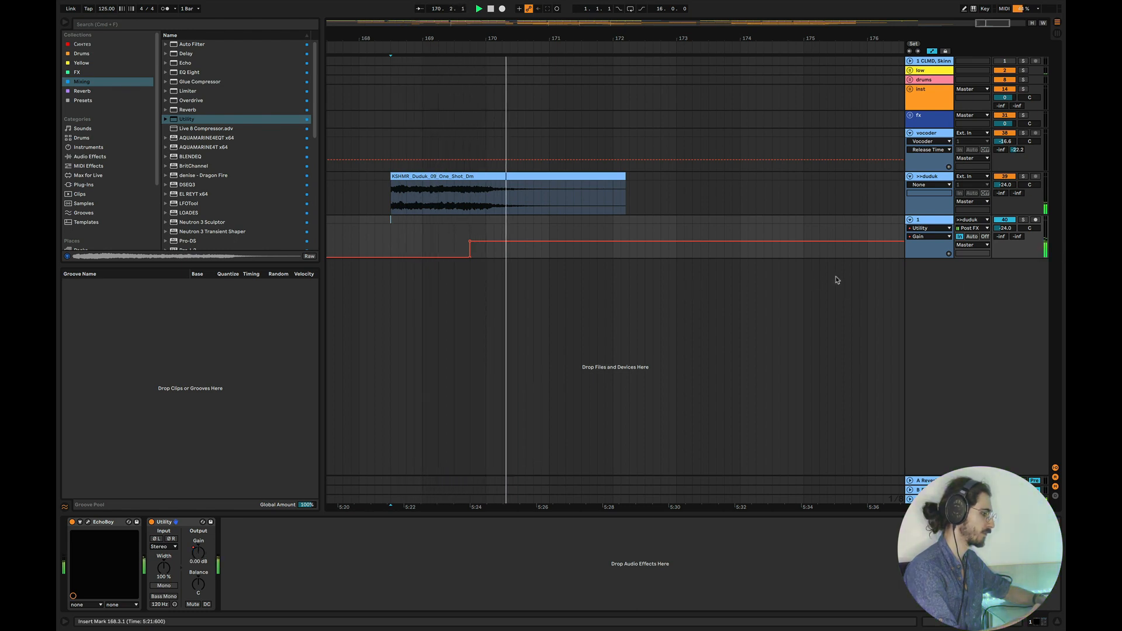
drag(470, 240, 543, 241)
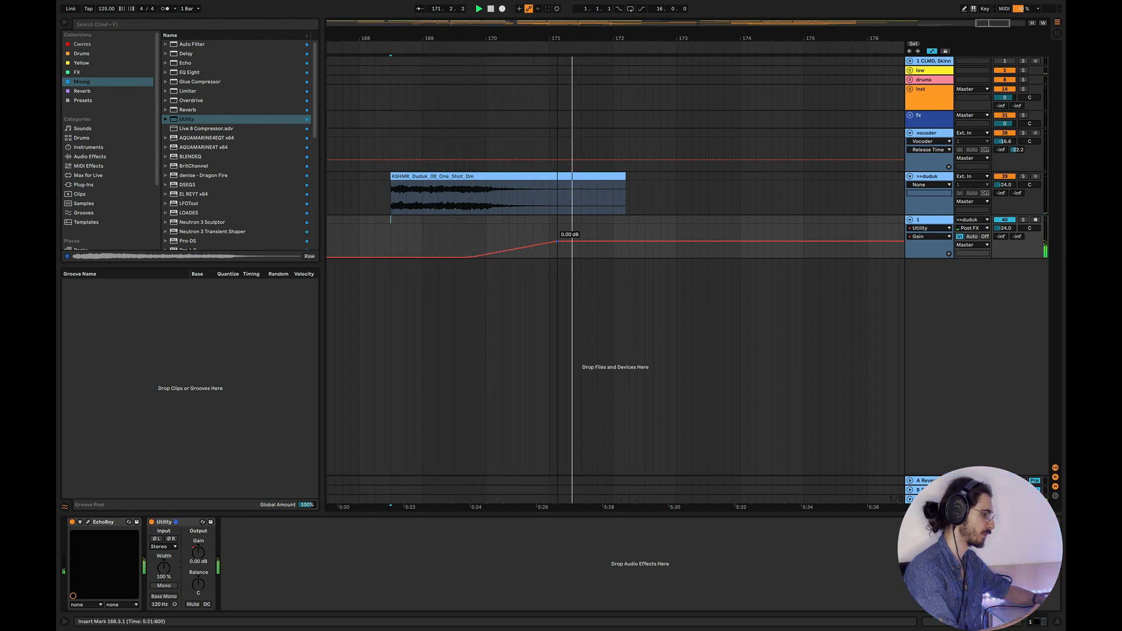
Move the 0.00 dB end of Utility's gain ramp slightly earlier, before bar 171, and audition the tail from 169.1.3
click(431, 252)
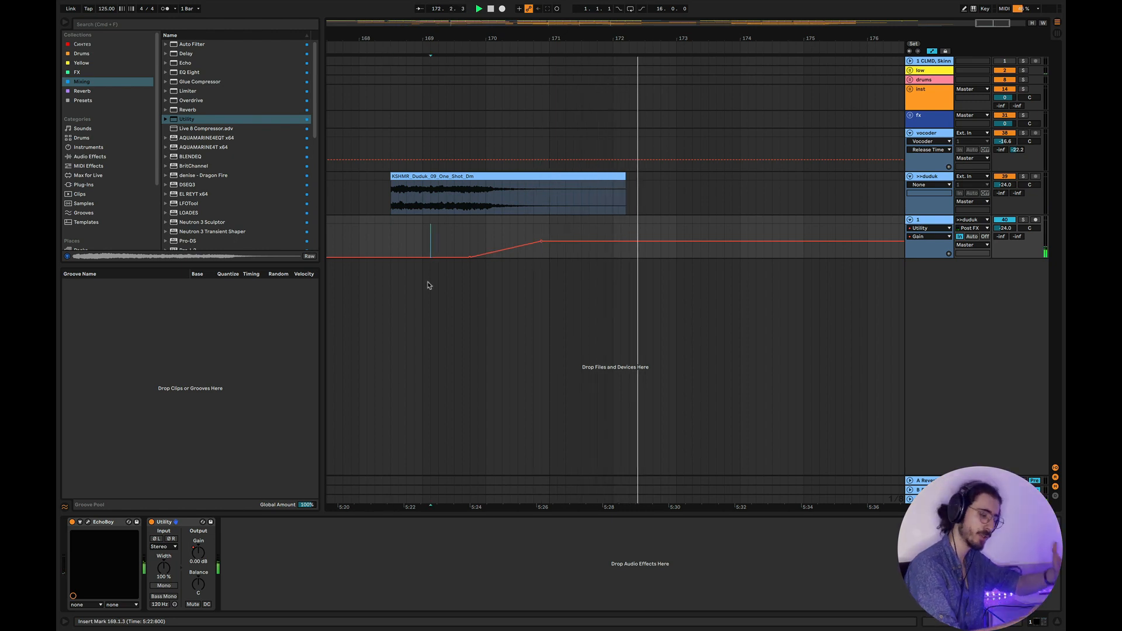
key(space)
key(space)
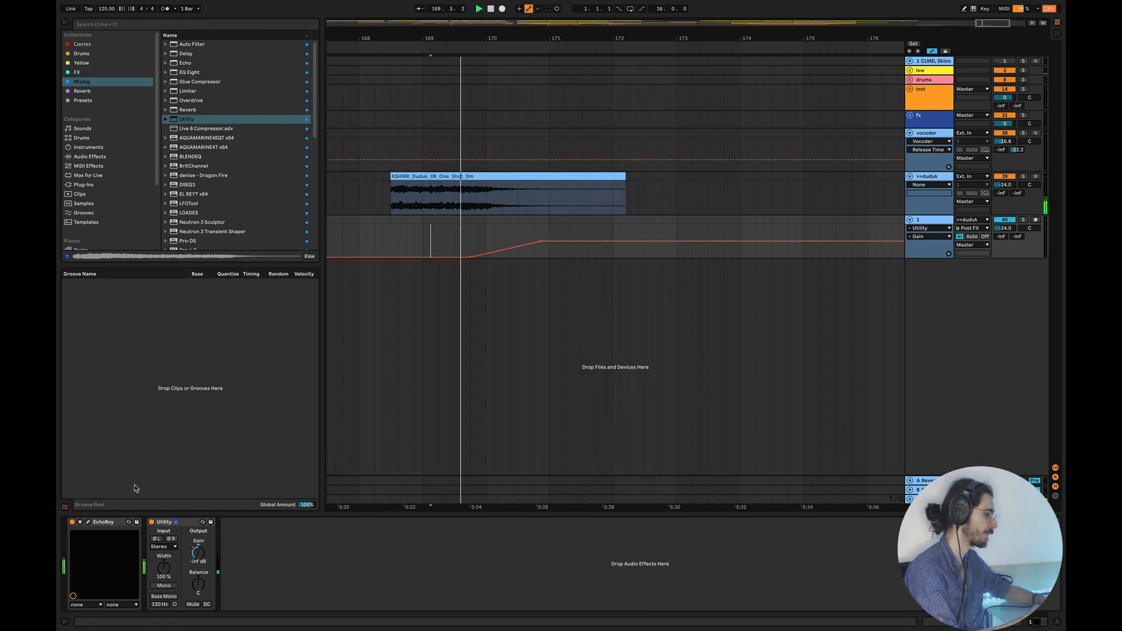
key(space)
key(space)
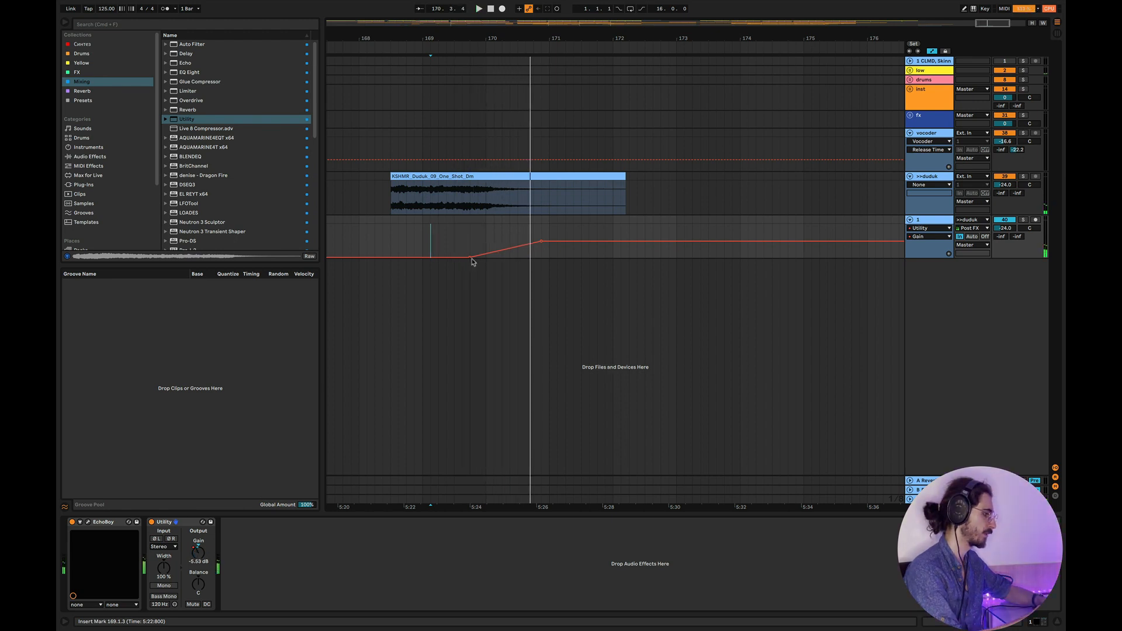
Reshape Utility's gain ramp to pass through about -16.2 dB before bar 170 and peak at 2.09 dB before bar 171, and audition it
drag(470, 256, 469, 249)
key(space)
key(space)
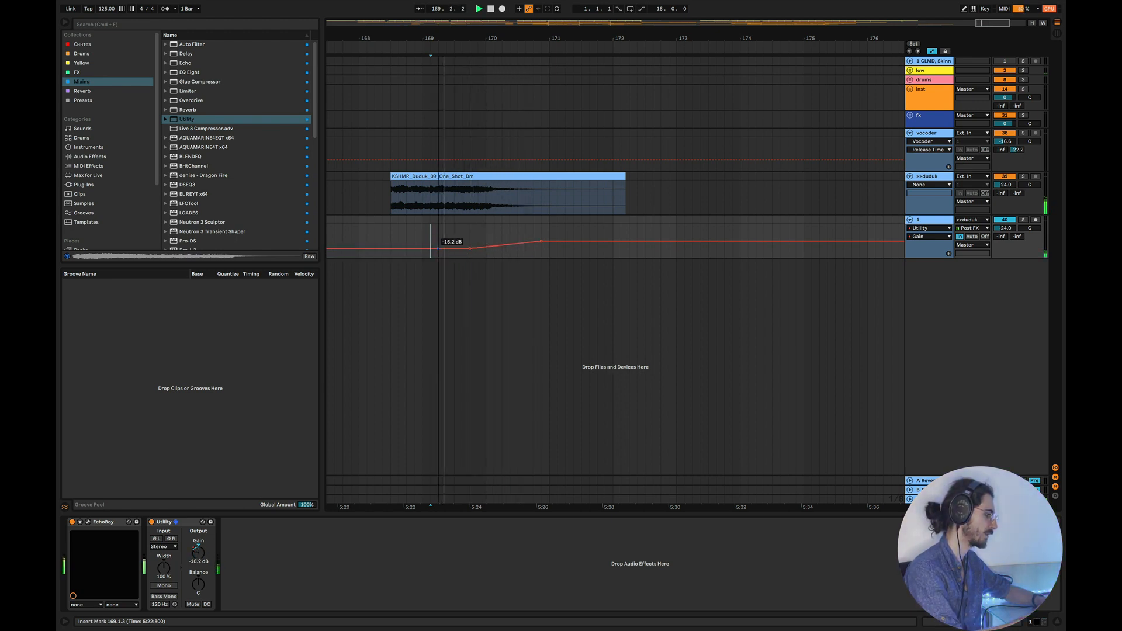
mouse_move(541, 241)
mouse_down()
mouse_move(510, 240)
mouse_move(541, 240)
mouse_up()
Adjust EchoBoy's low cut and set its feedback to 0.68 while auditioning the duduk delay tail, and close the plug-in
click(938, 222)
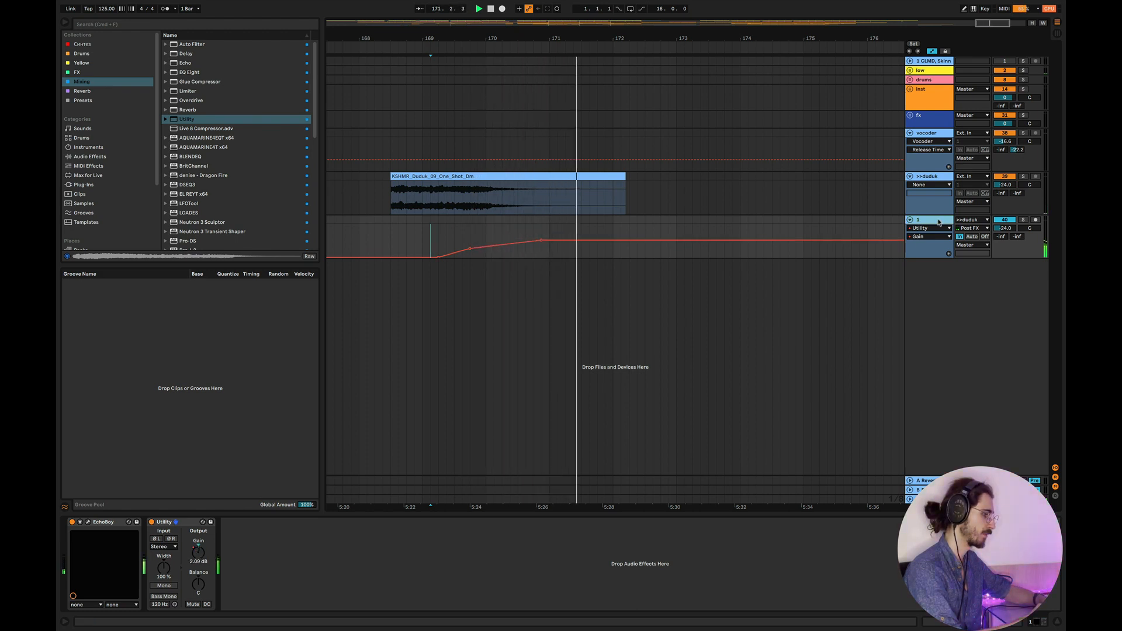
scroll(938, 222, up, 3)
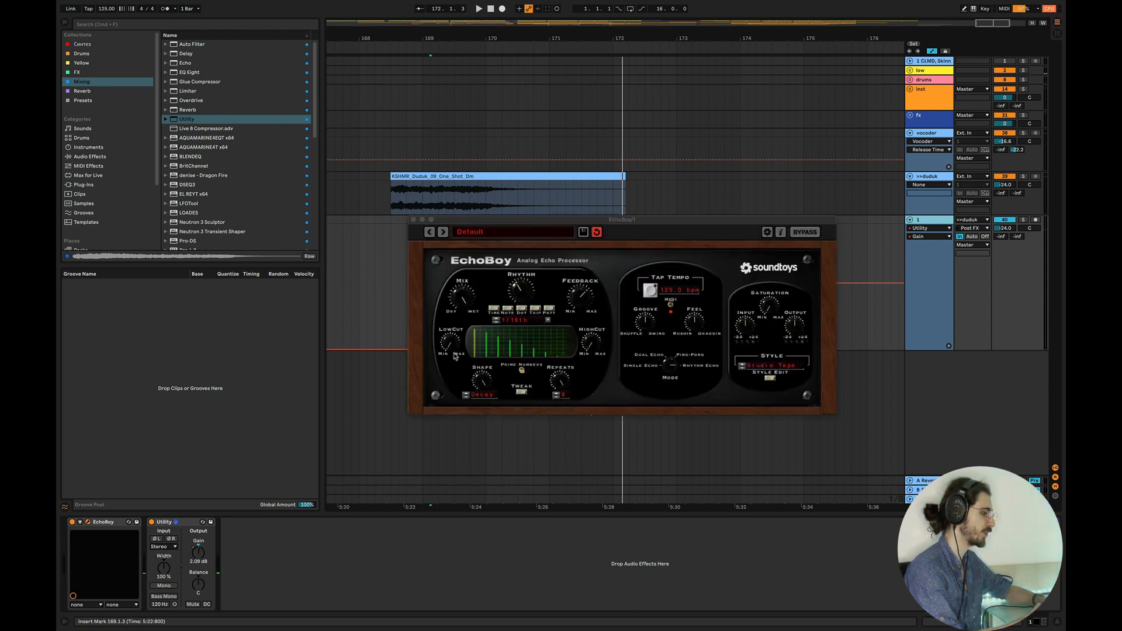
click(455, 357)
key(space)
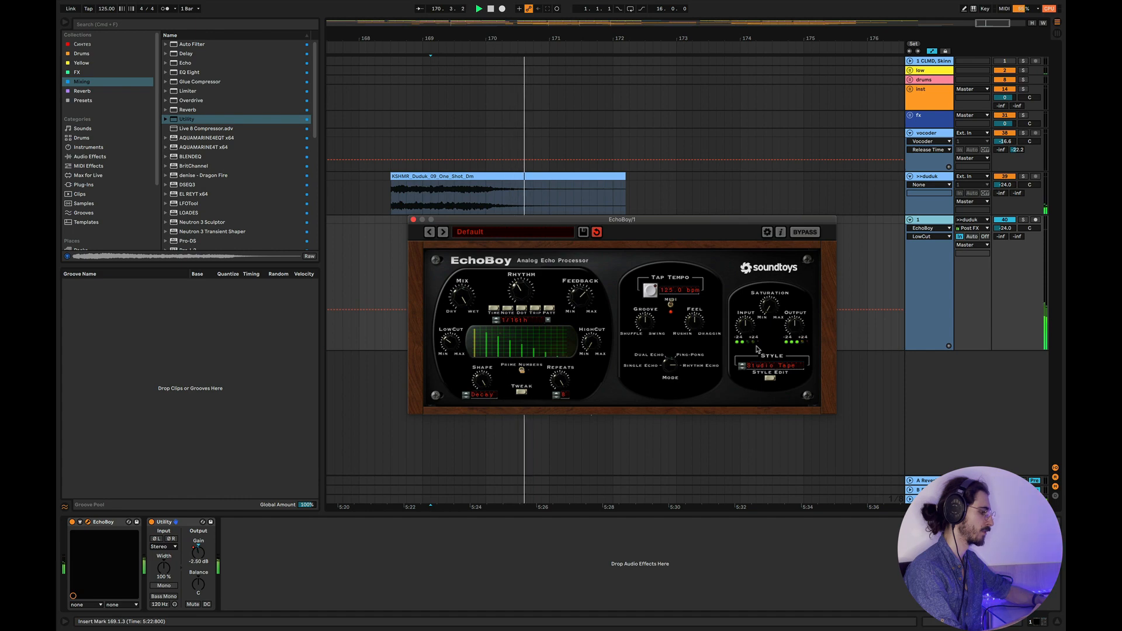
click(586, 308)
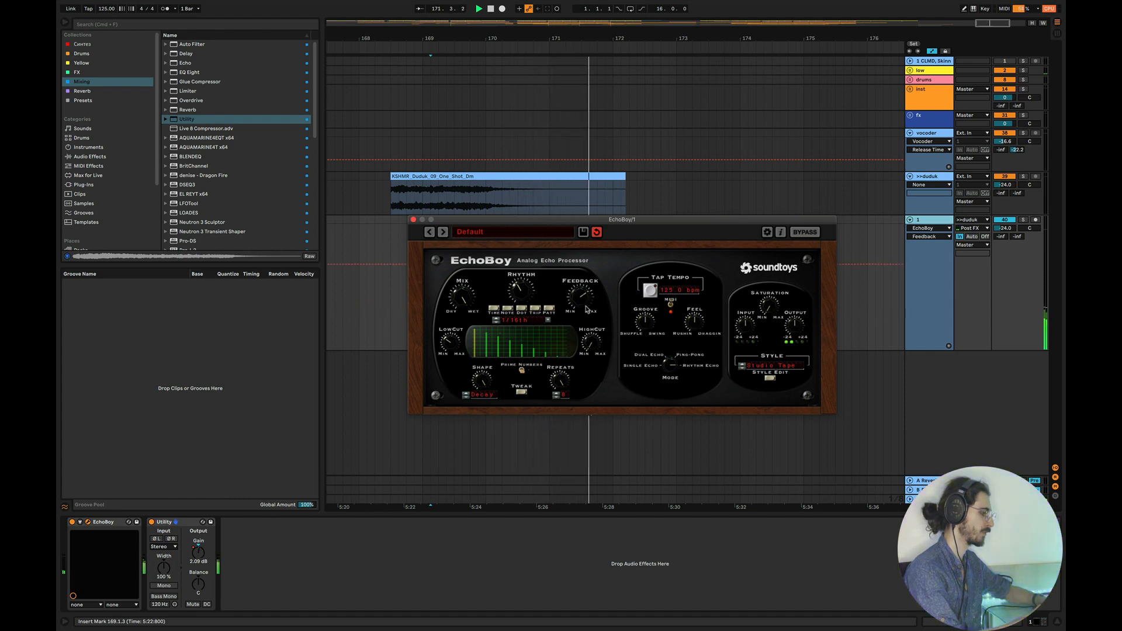
click(413, 219)
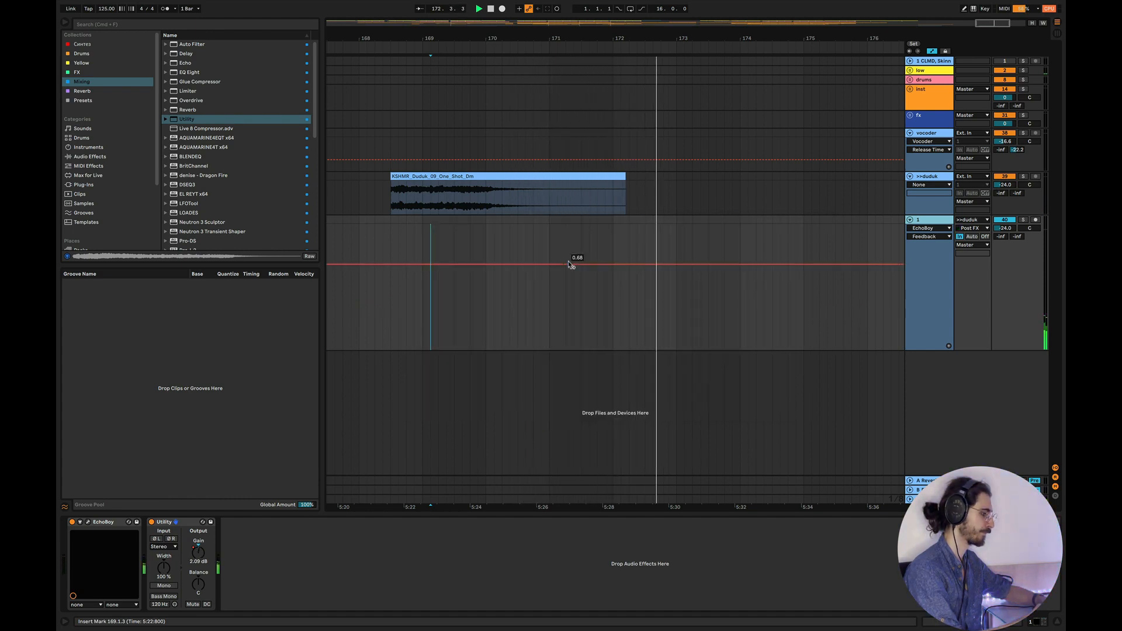
scroll(571, 260, down, 3)
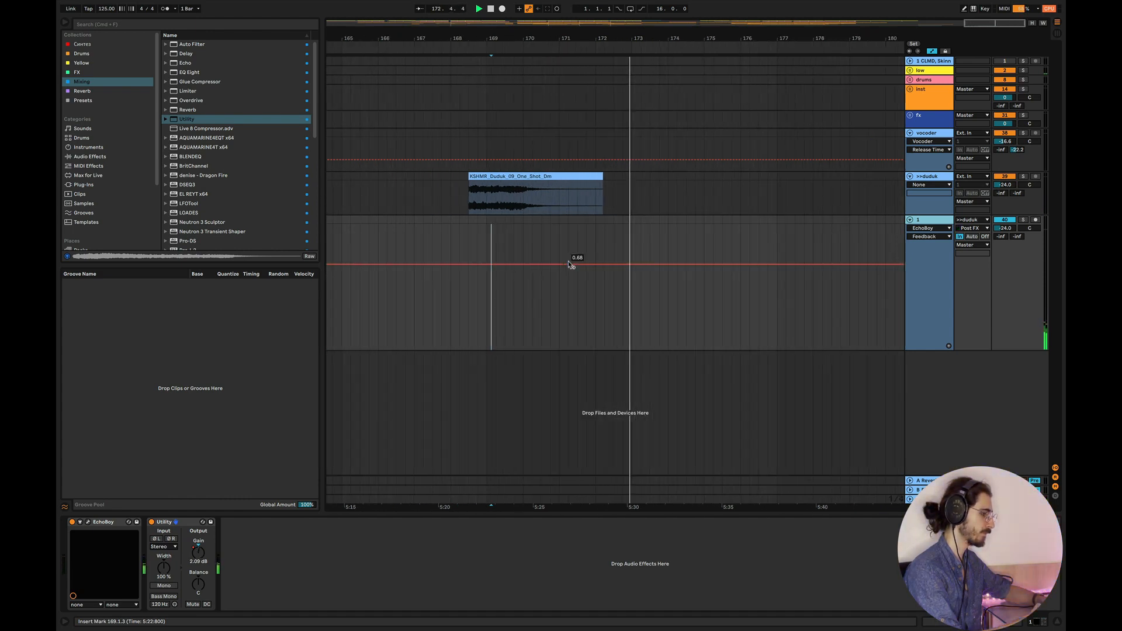
Fold the duduk, delay and vocoder tracks in the arrangement
click(910, 176)
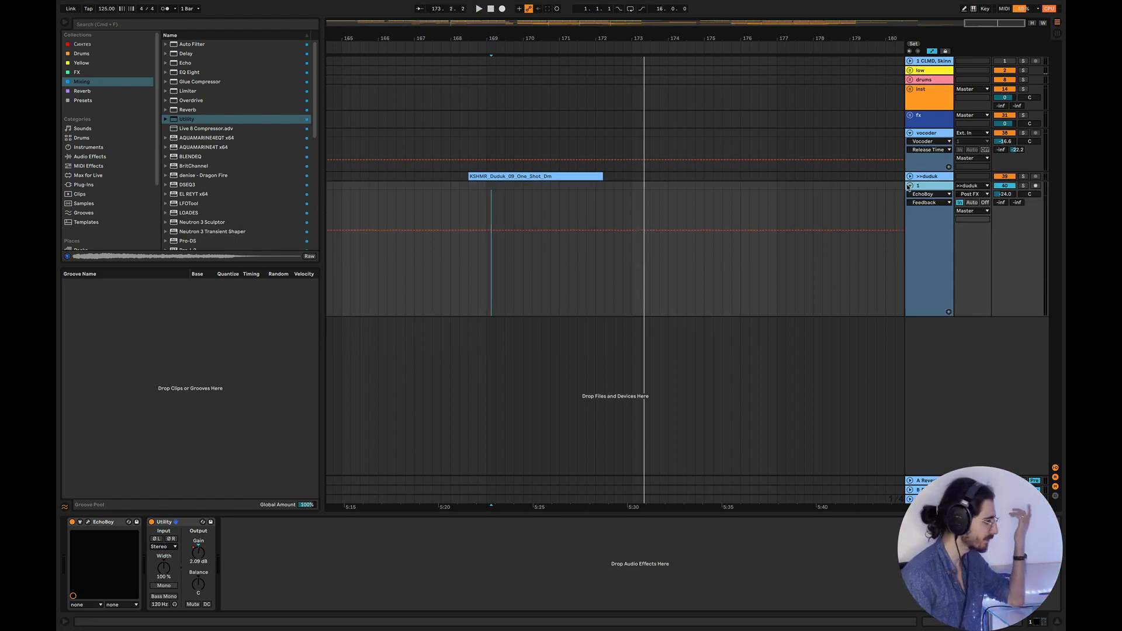
click(909, 186)
click(910, 133)
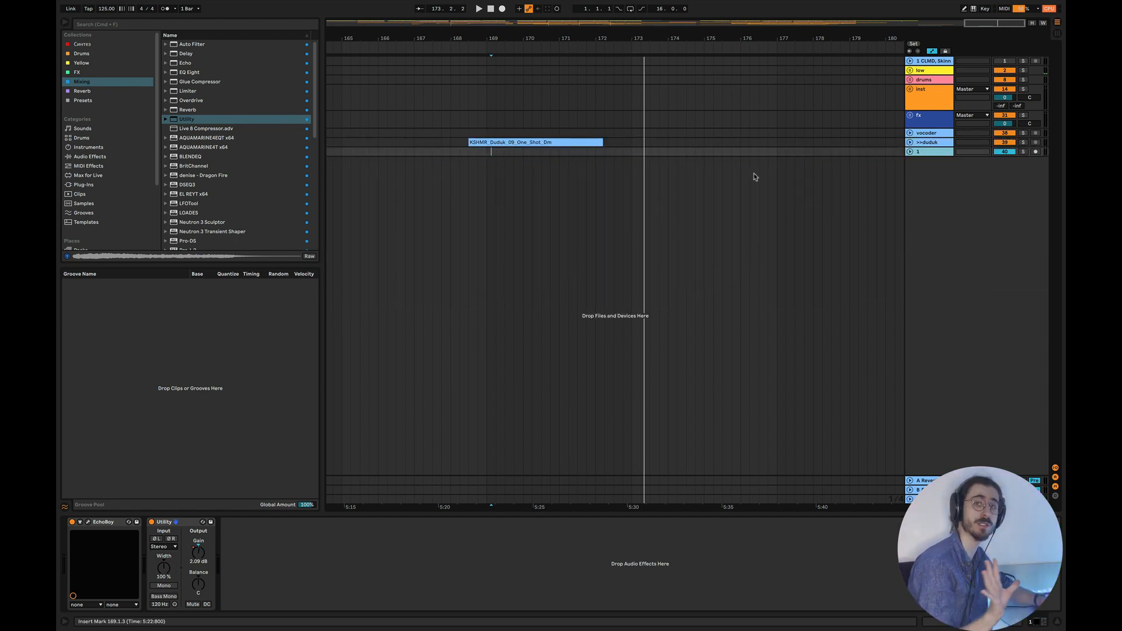
Switch to the Keynote presentation to check the list of sound design techniques, and return to Ableton Live
key(super+Tab)
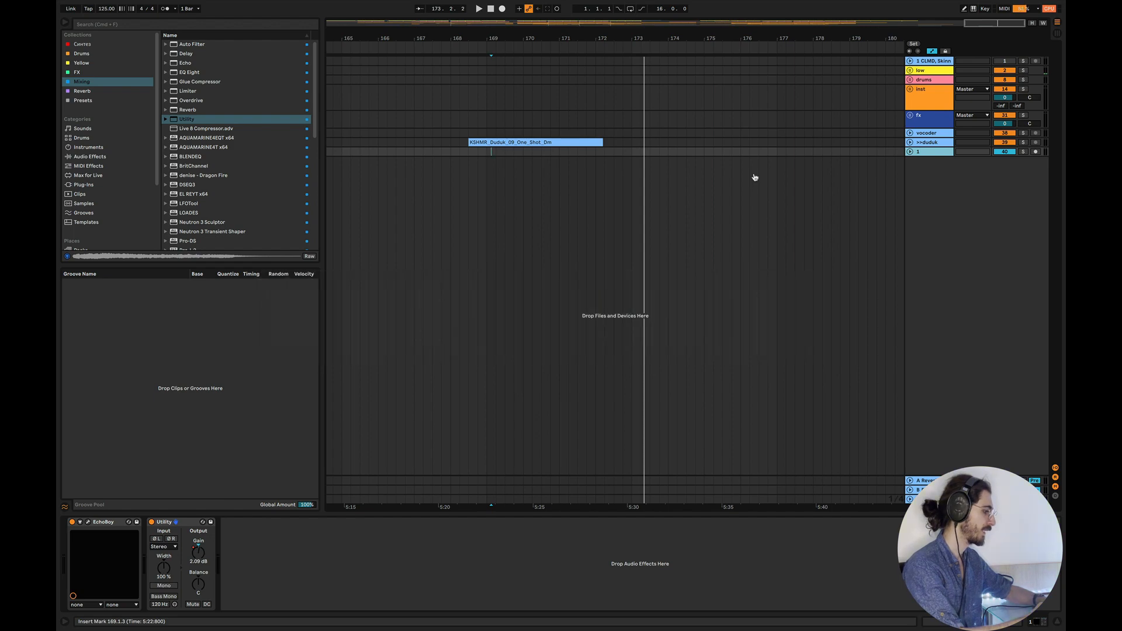
key(super+Tab)
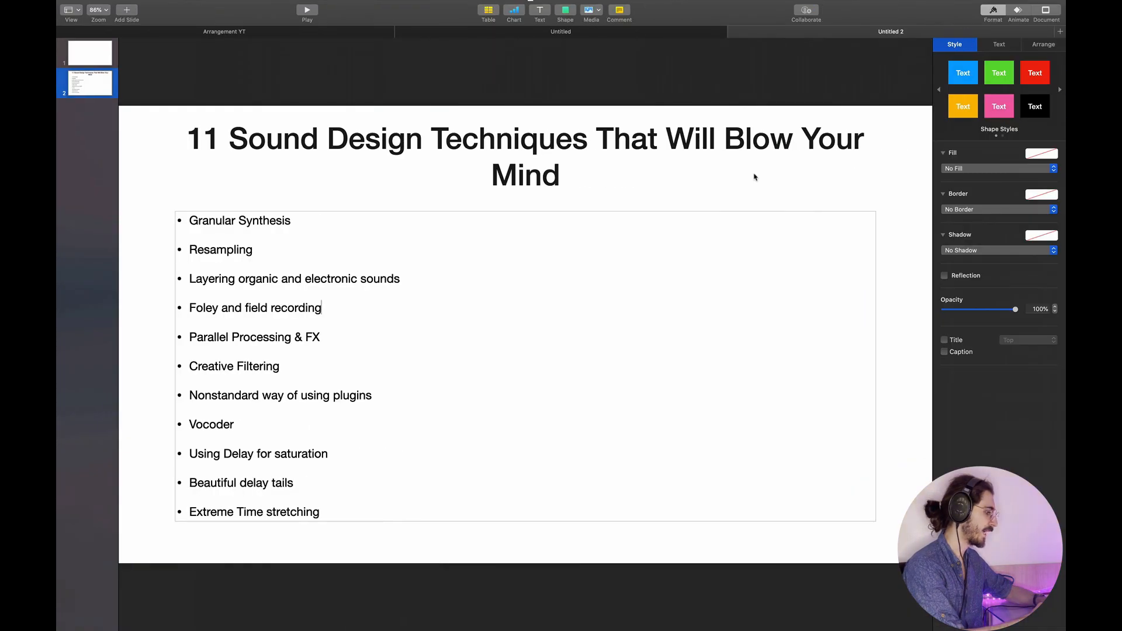
key(super+Tab)
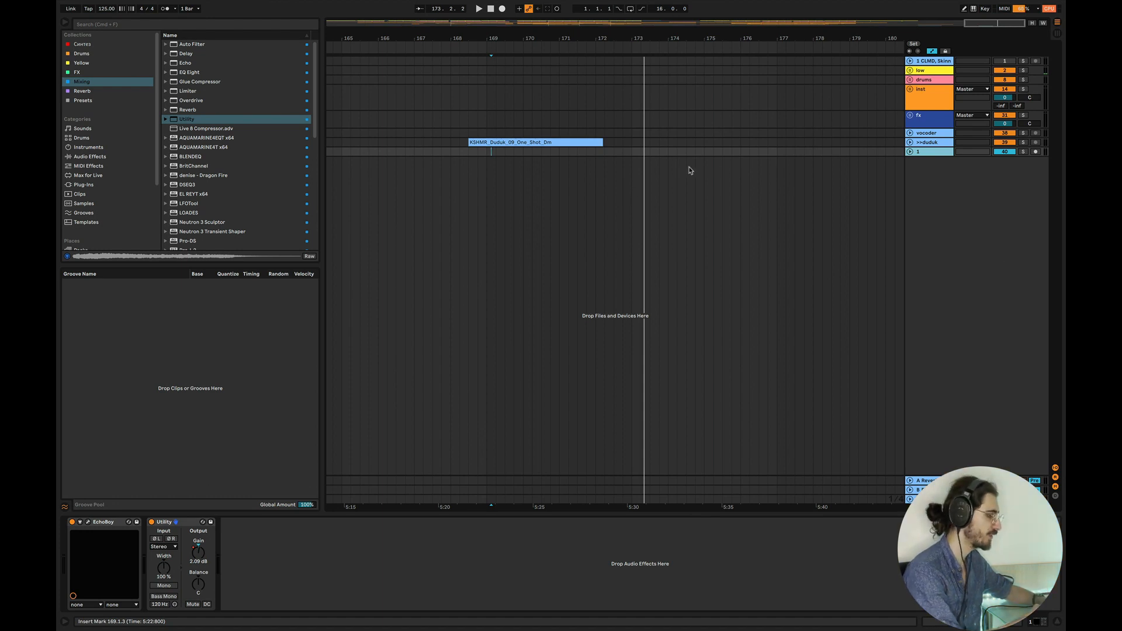
Add PaulXStretch from the red collection on a new audio track below the delay track
scroll(701, 165, left, 5)
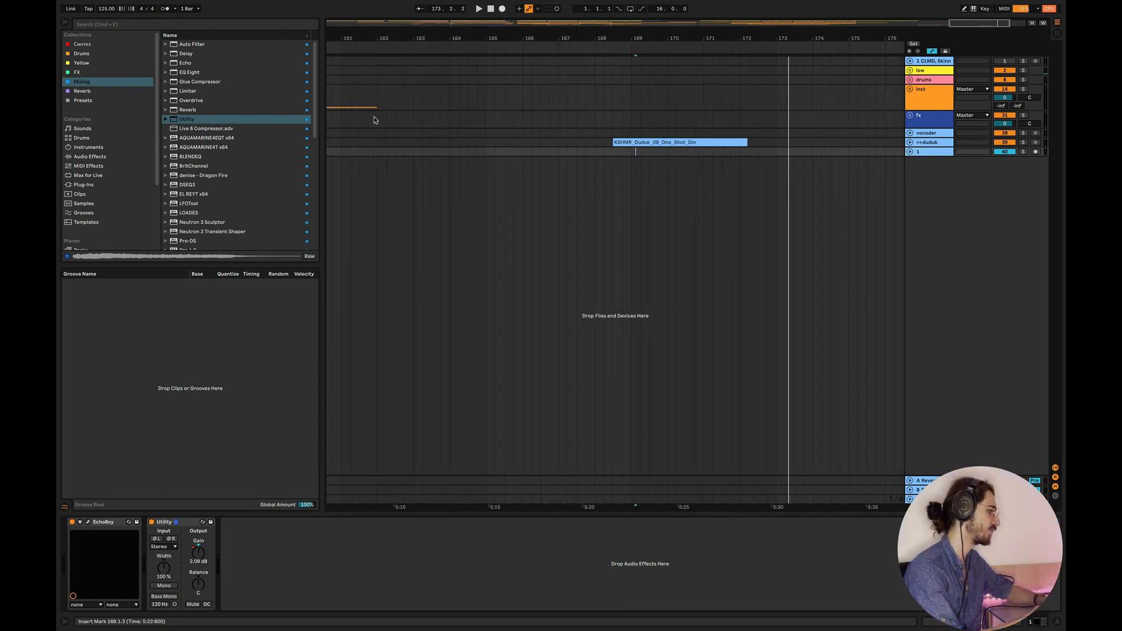
click(99, 47)
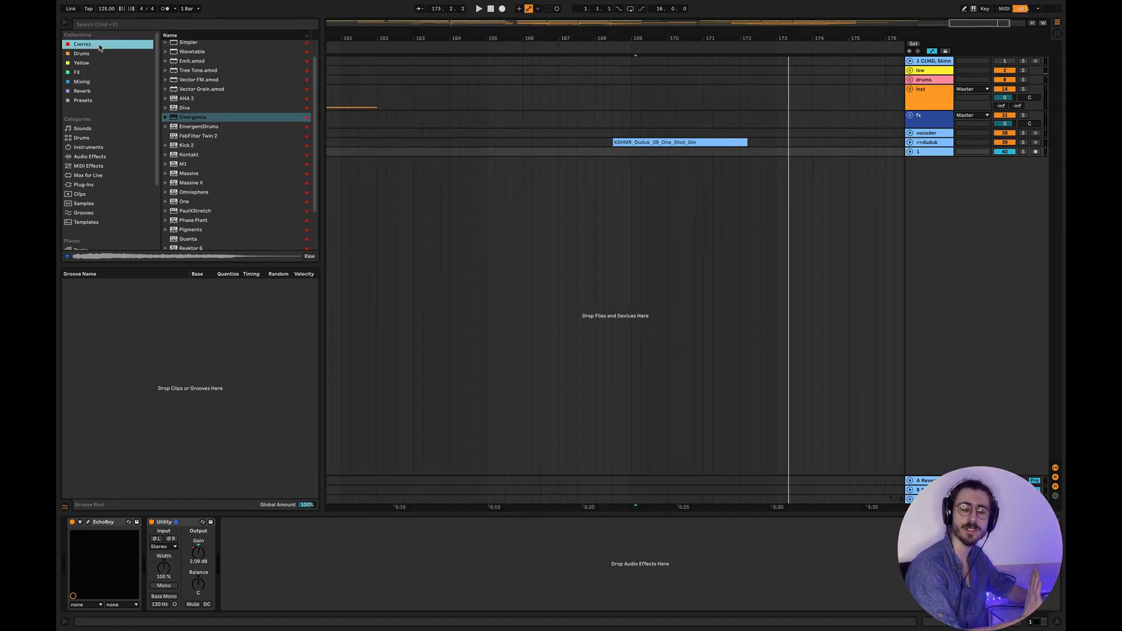
scroll(270, 176, down, 3)
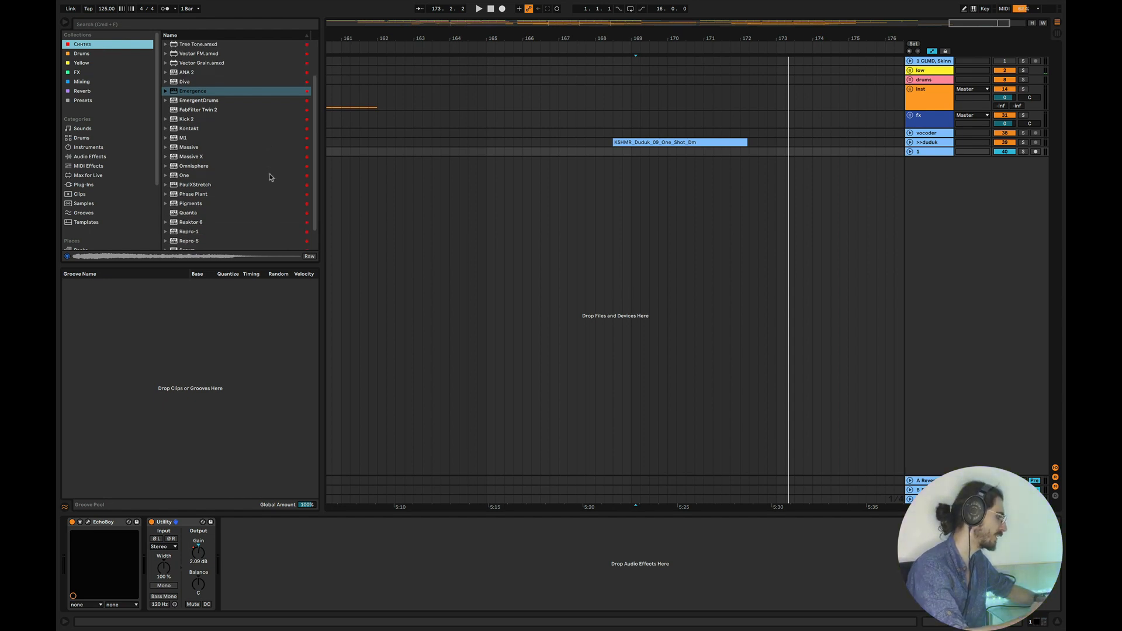
drag(193, 160, 692, 212)
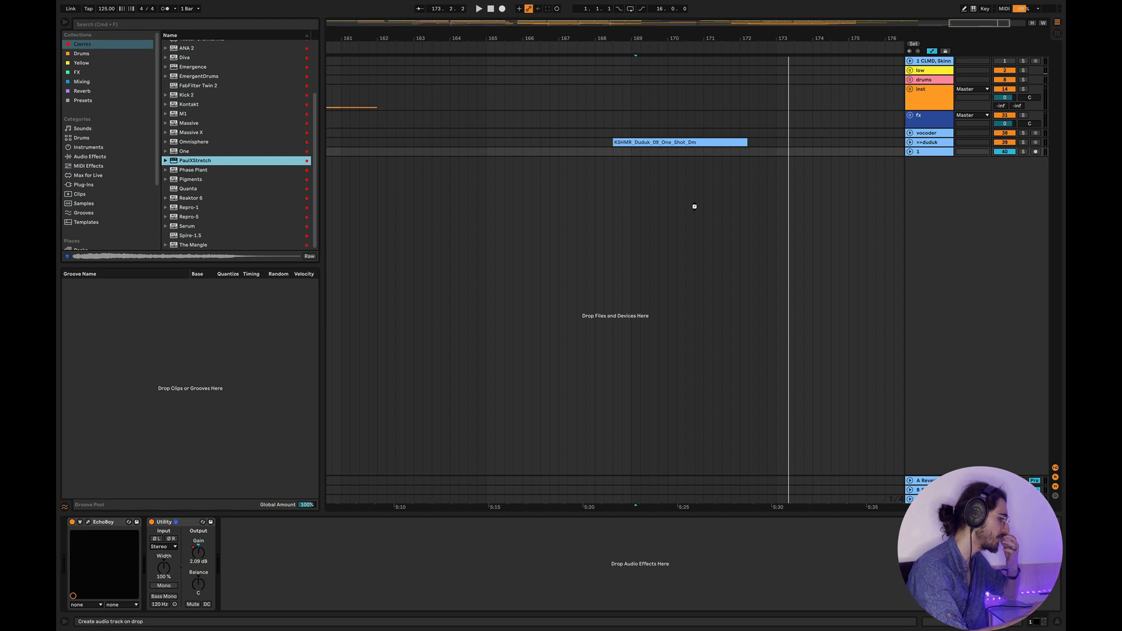
drag(694, 206, 695, 208)
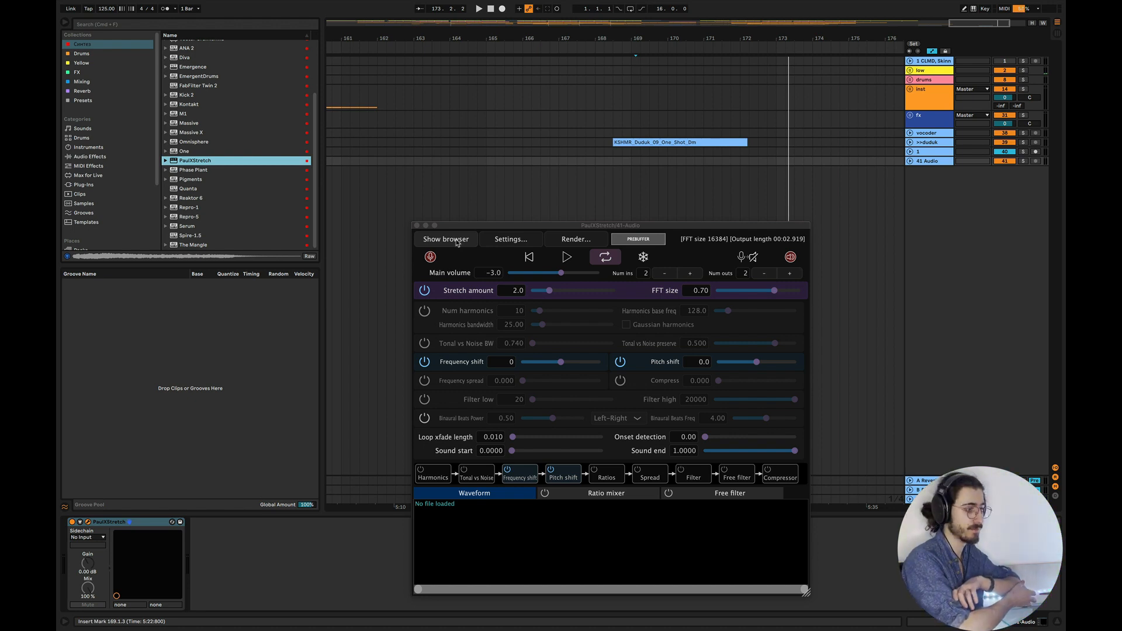
Load "oud riff .wav" into PaulXStretch from its file browser, hide the browser and play the sound
click(457, 240)
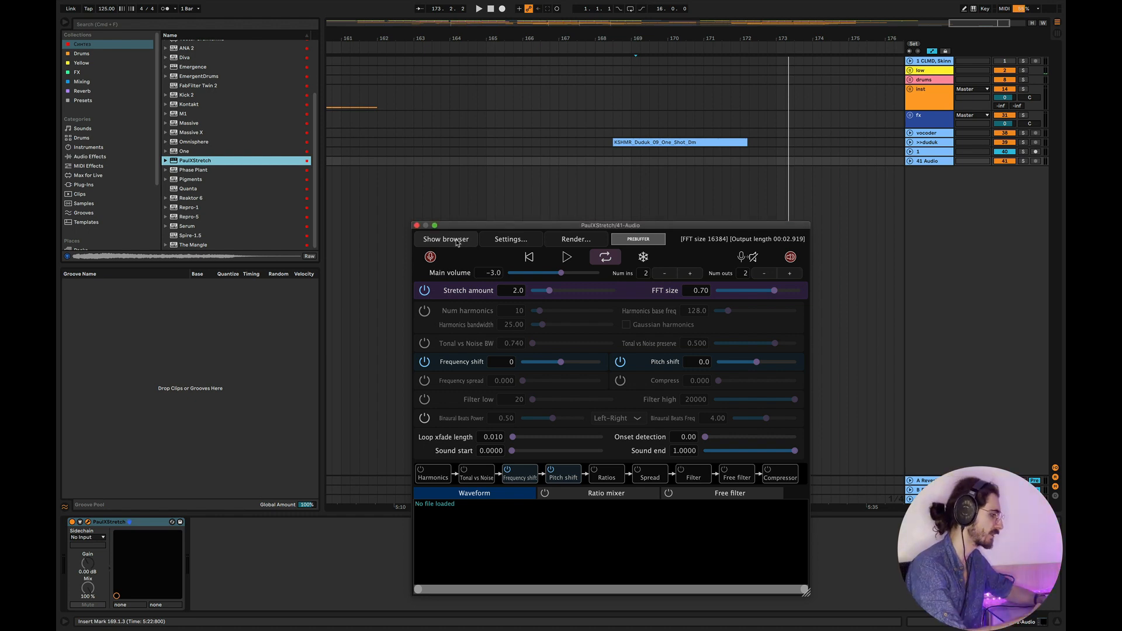
click(437, 291)
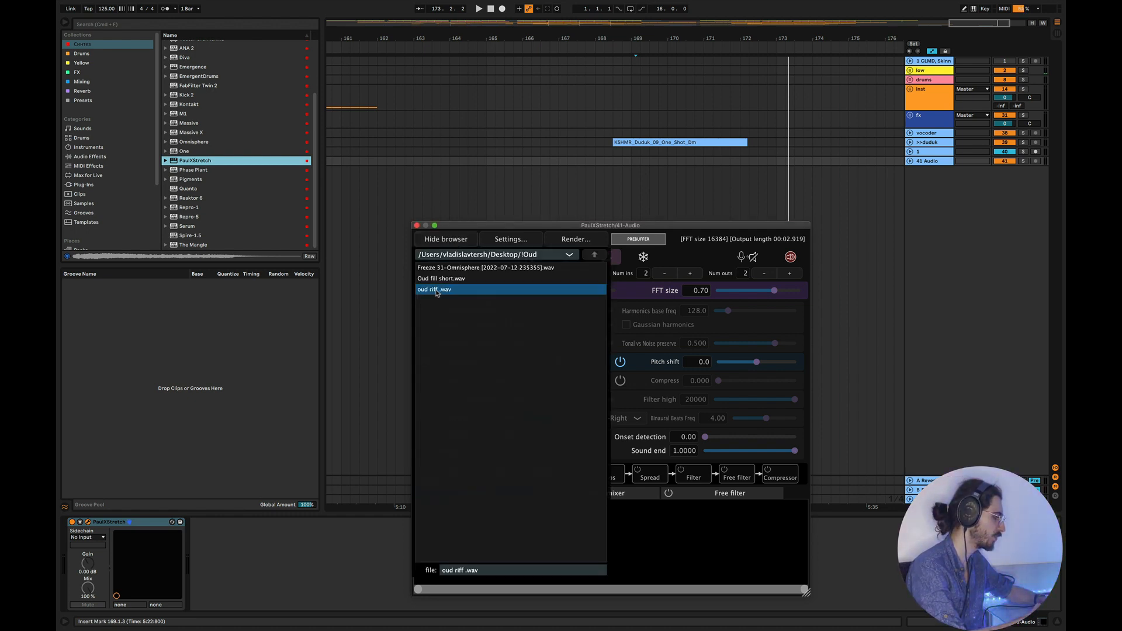
double_click(439, 292)
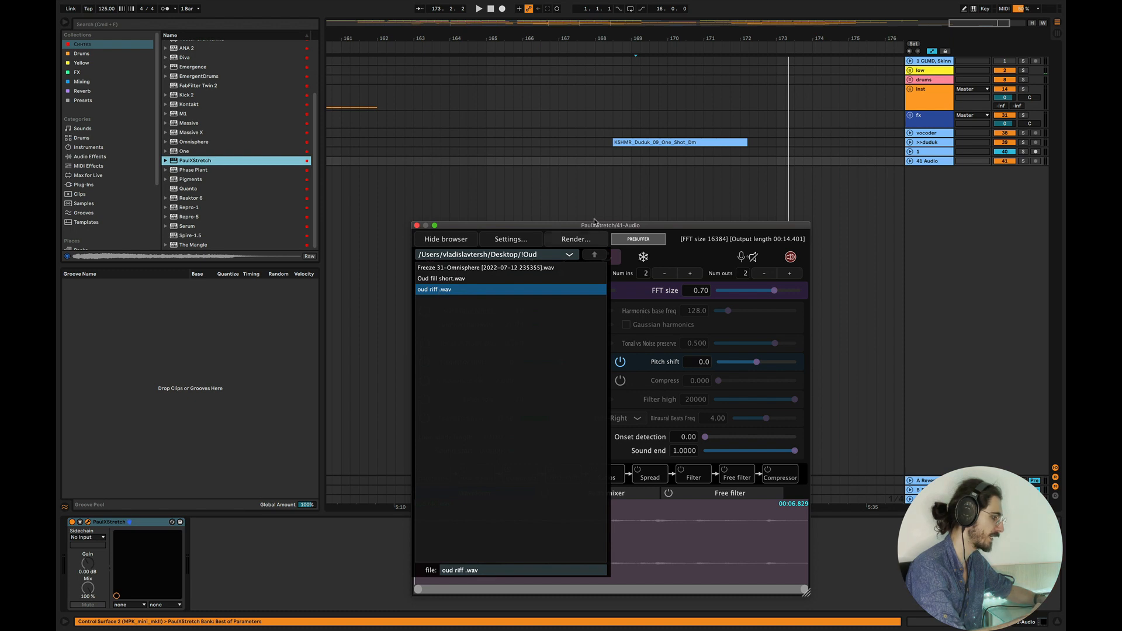
drag(598, 225, 597, 134)
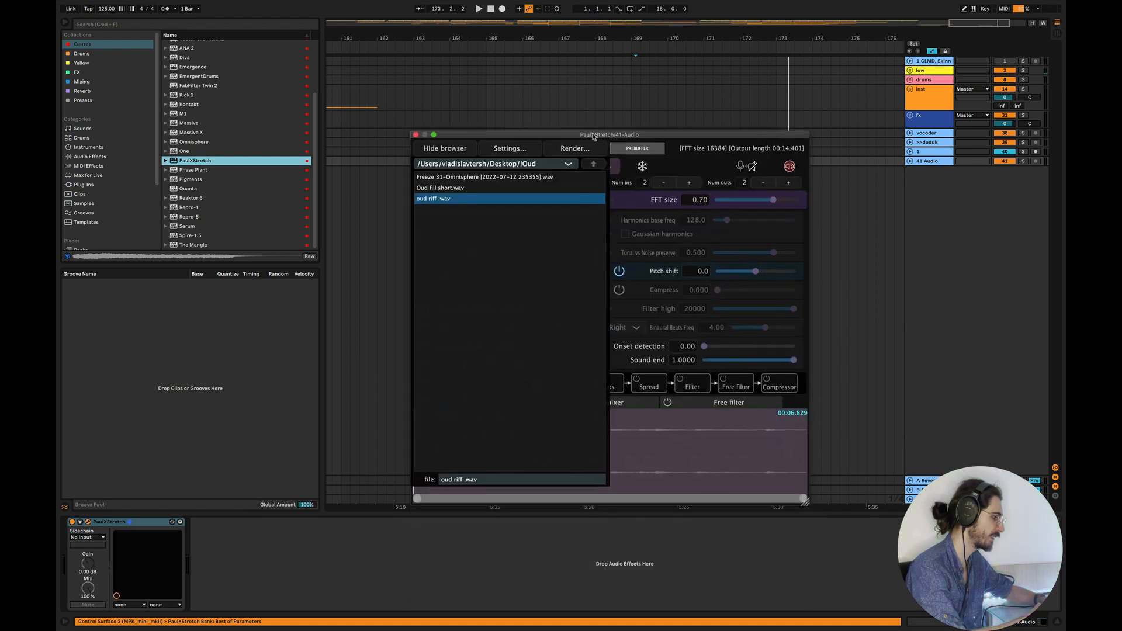
click(467, 147)
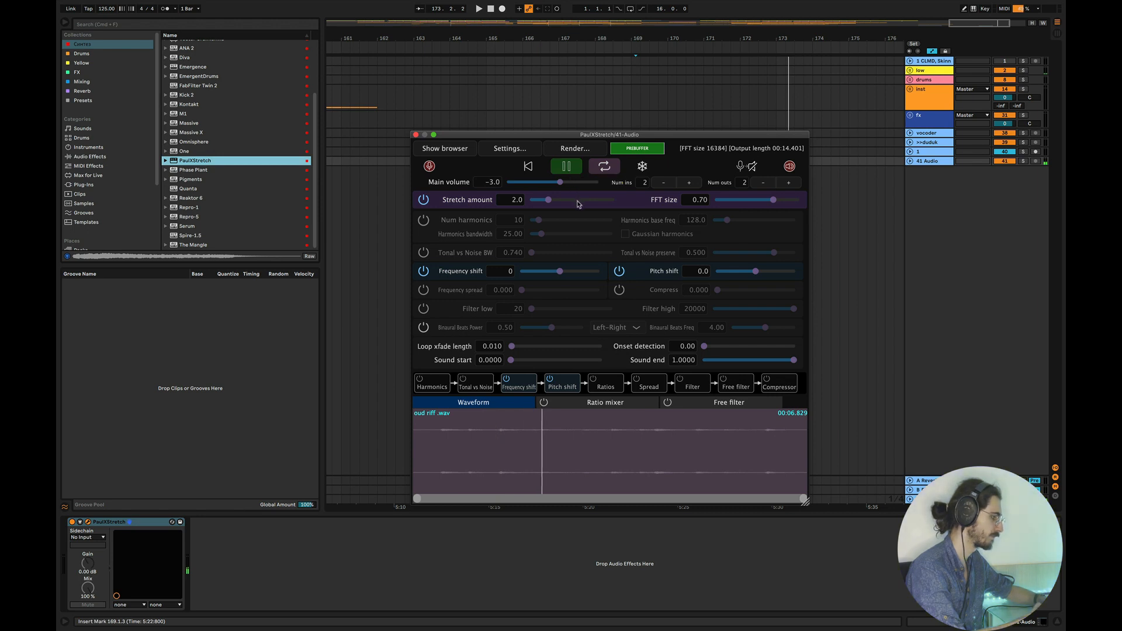
Set PaulXStretch's stretch amount to 22.6 and audition the stretched oud riff
click(567, 168)
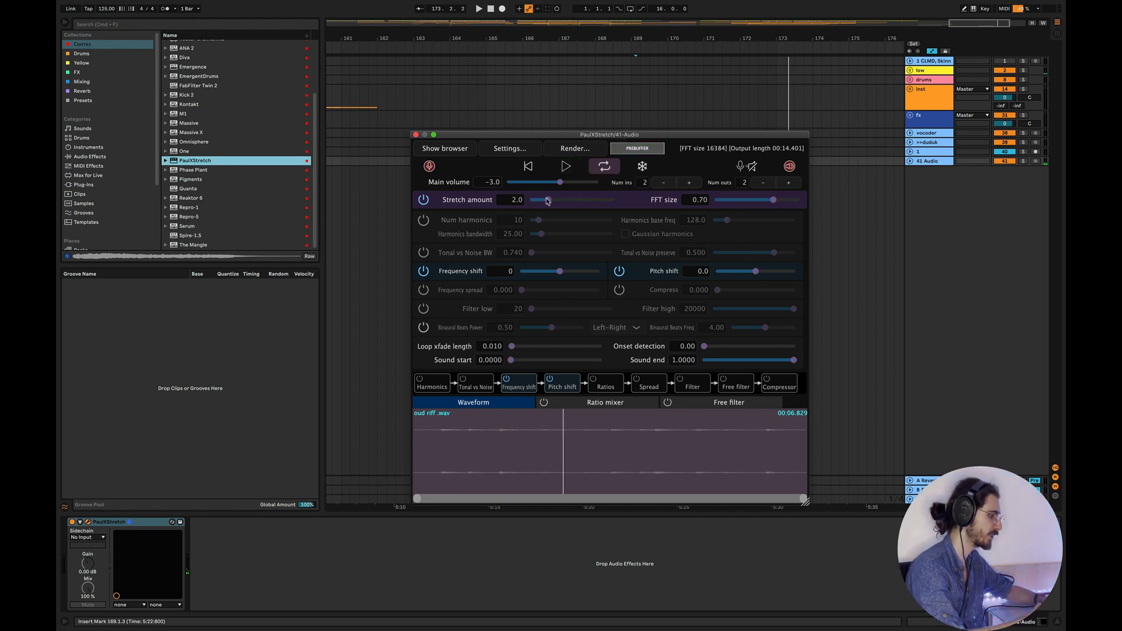
drag(561, 202, 563, 201)
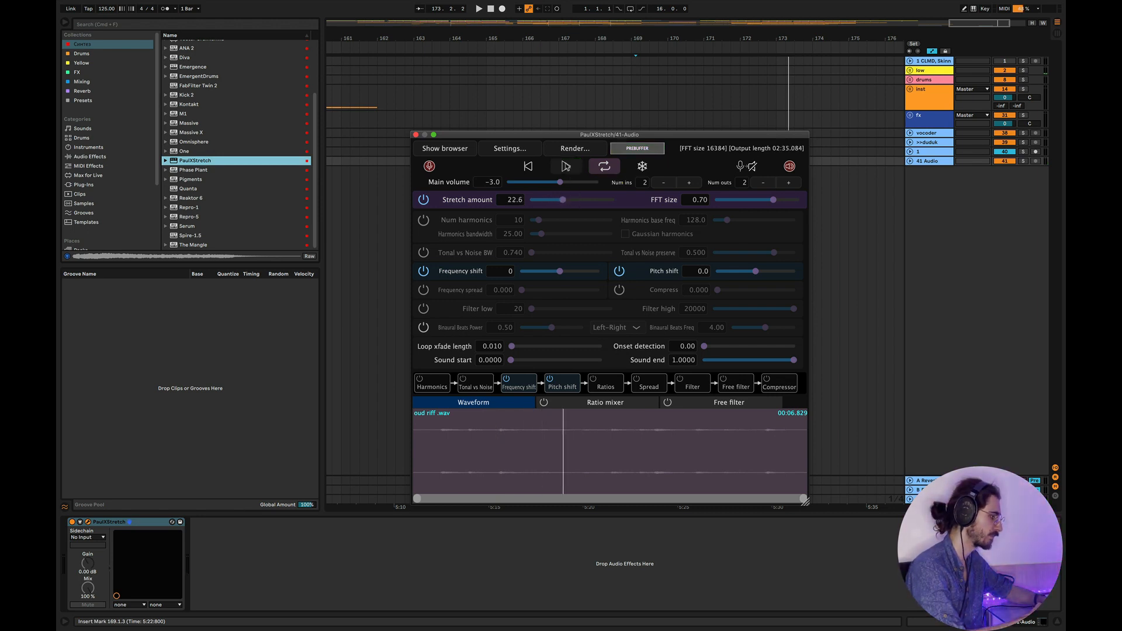
click(566, 166)
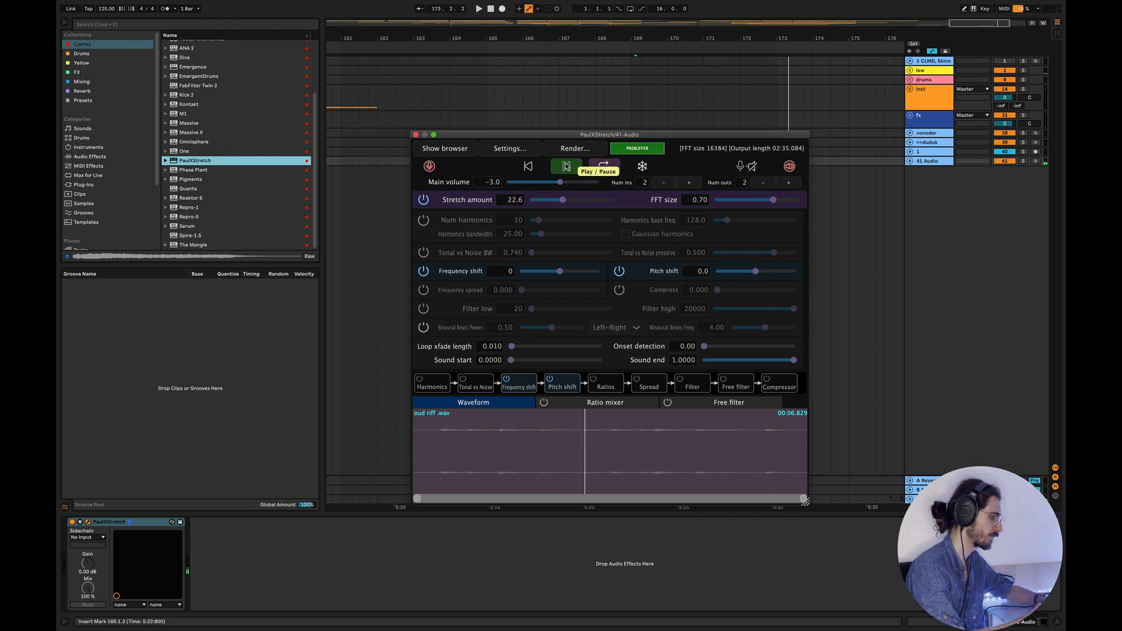
Limit the played part of the oud riff to 0.2100–0.2675, enable the Harmonics module and audition it
drag(496, 454, 518, 454)
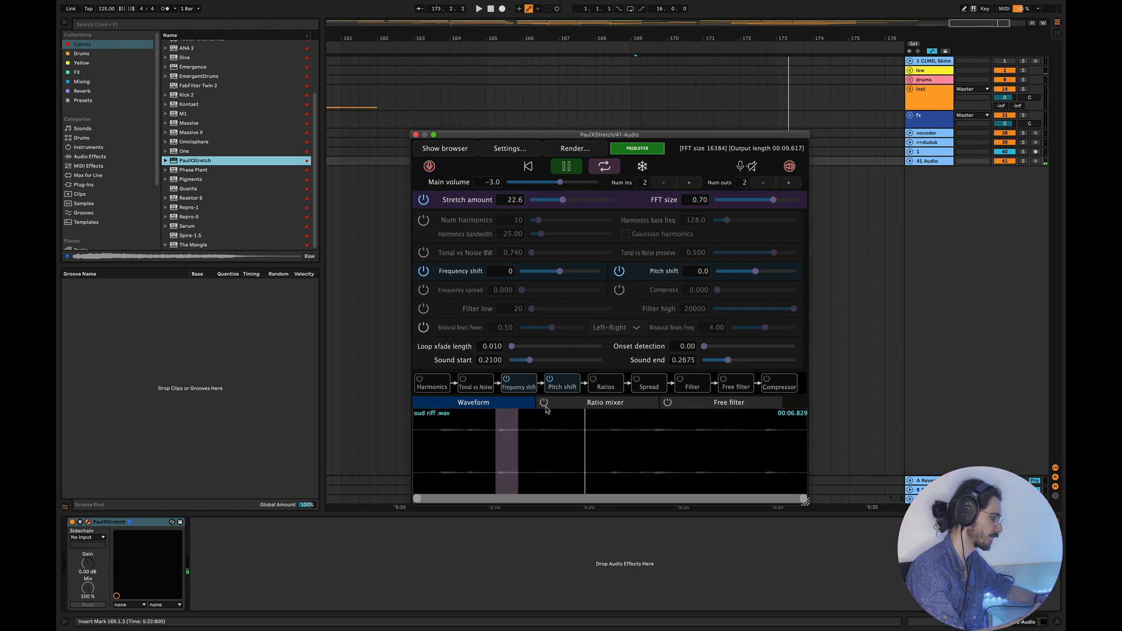
key(space)
click(423, 219)
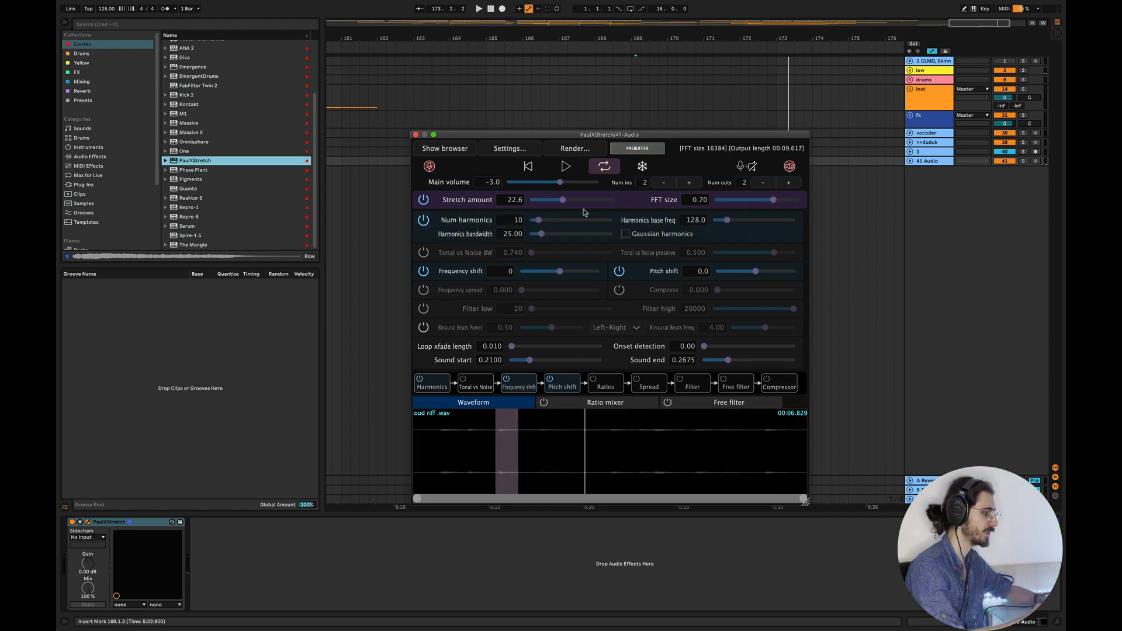
key(space)
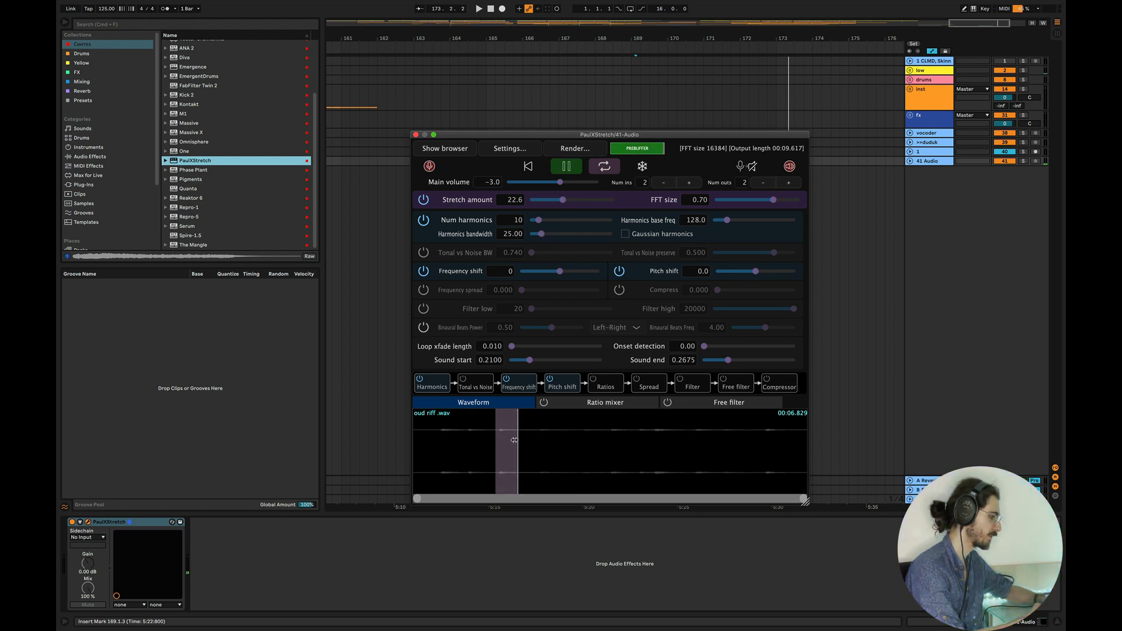
Extend the sound end to 0.7300 with main volume at 2.4, and enable Tonal vs Noise with a bandwidth of 0.843
drag(518, 441, 701, 441)
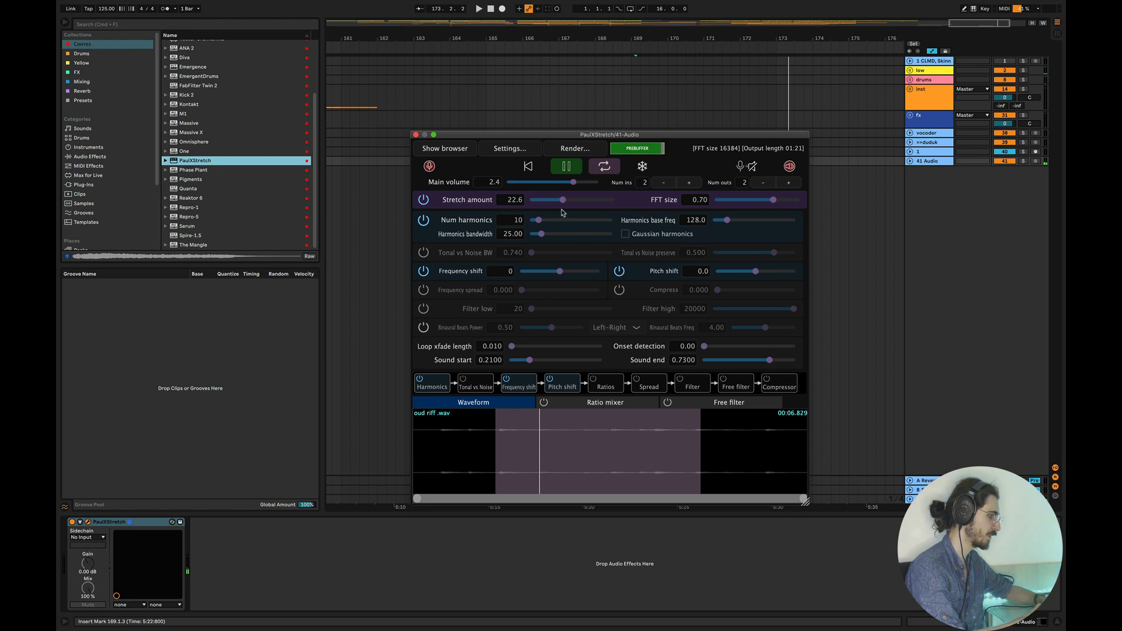
click(423, 253)
drag(531, 252, 555, 256)
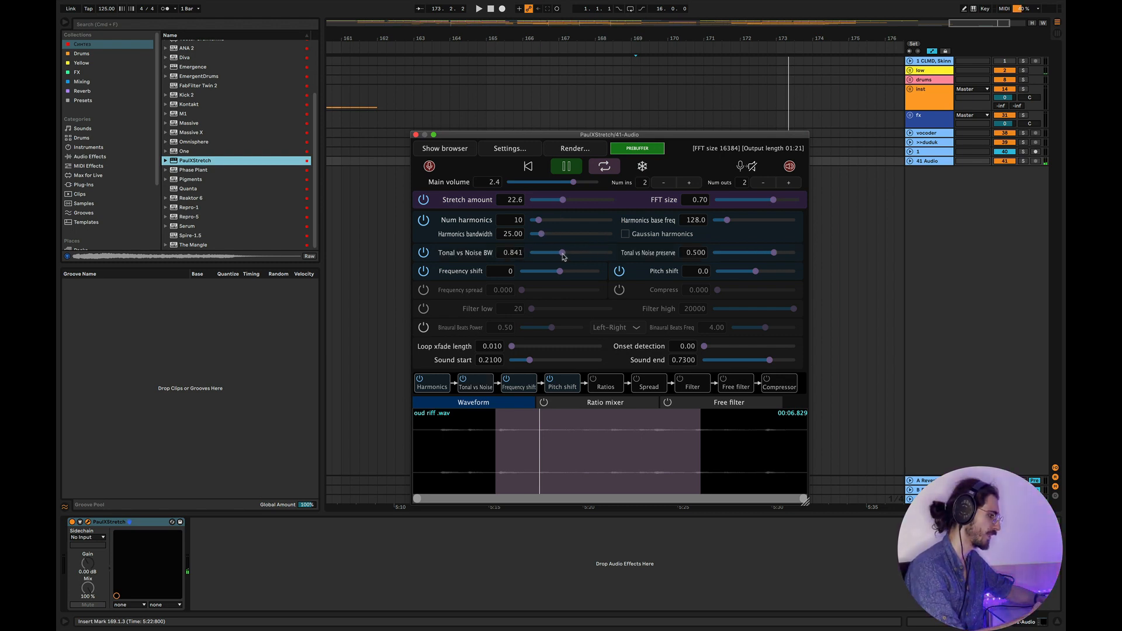
Enable Frequency spread at 0.227 and turn off the Harmonics module
click(423, 290)
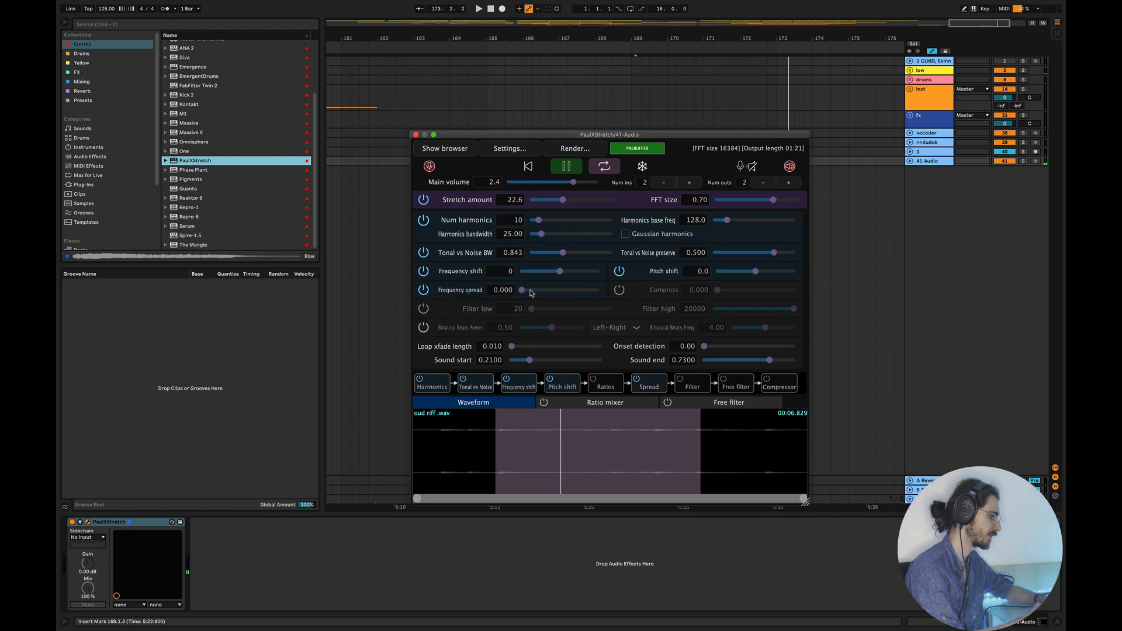
drag(521, 290, 540, 292)
click(423, 220)
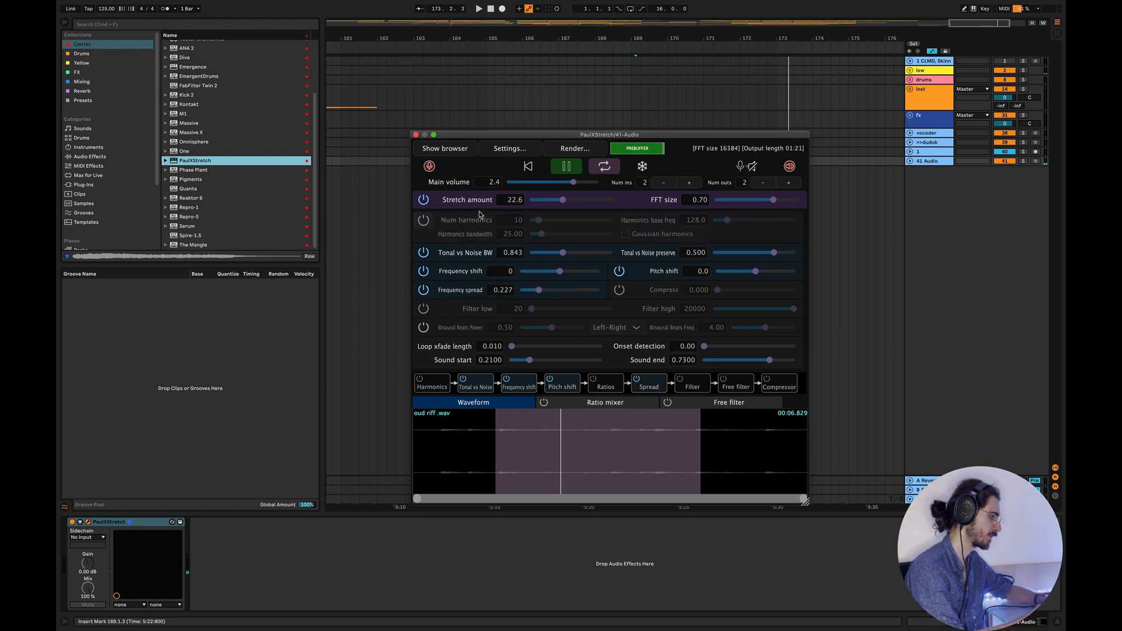
Audition the stretched oud riff with a frequency shift of 492 and reset the shift to 0
click(574, 172)
click(574, 172)
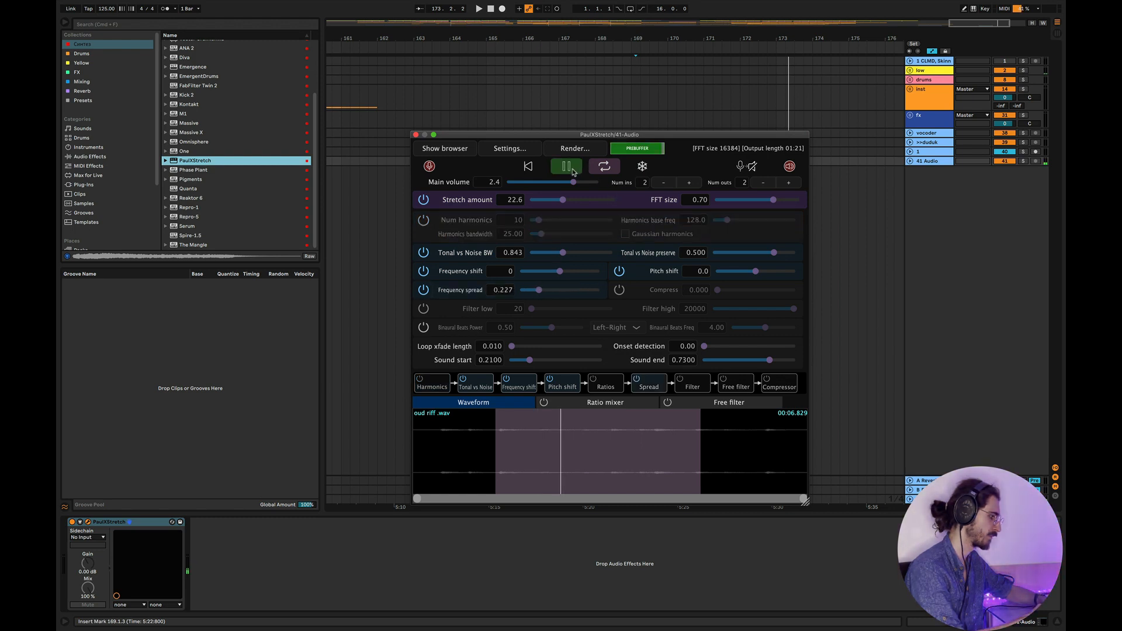
drag(573, 274, 579, 274)
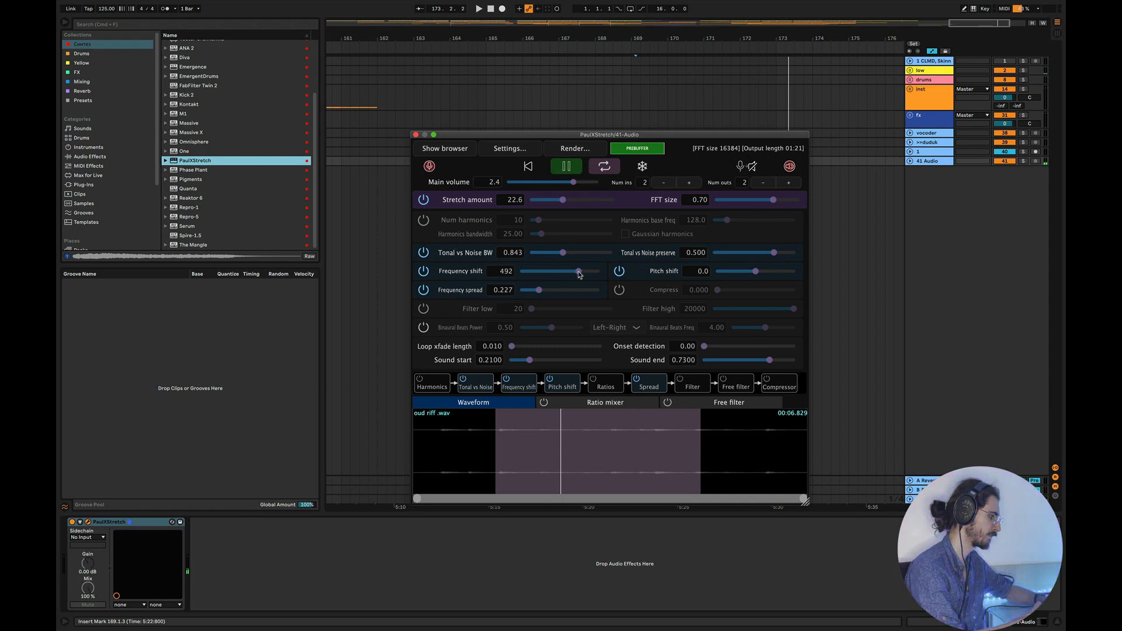
double_click(579, 275)
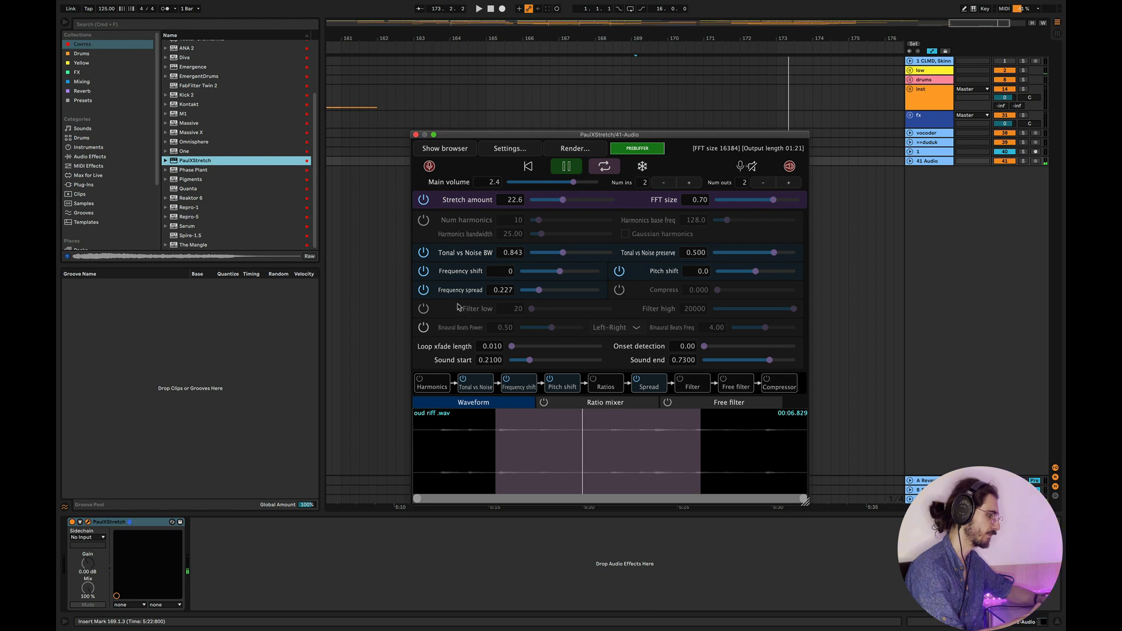
Enable the Ratios module, set ratio levels 2, 4 and 5 to 0.461, 0.395 and 0.271, and unfold the 41 Audio track
click(594, 380)
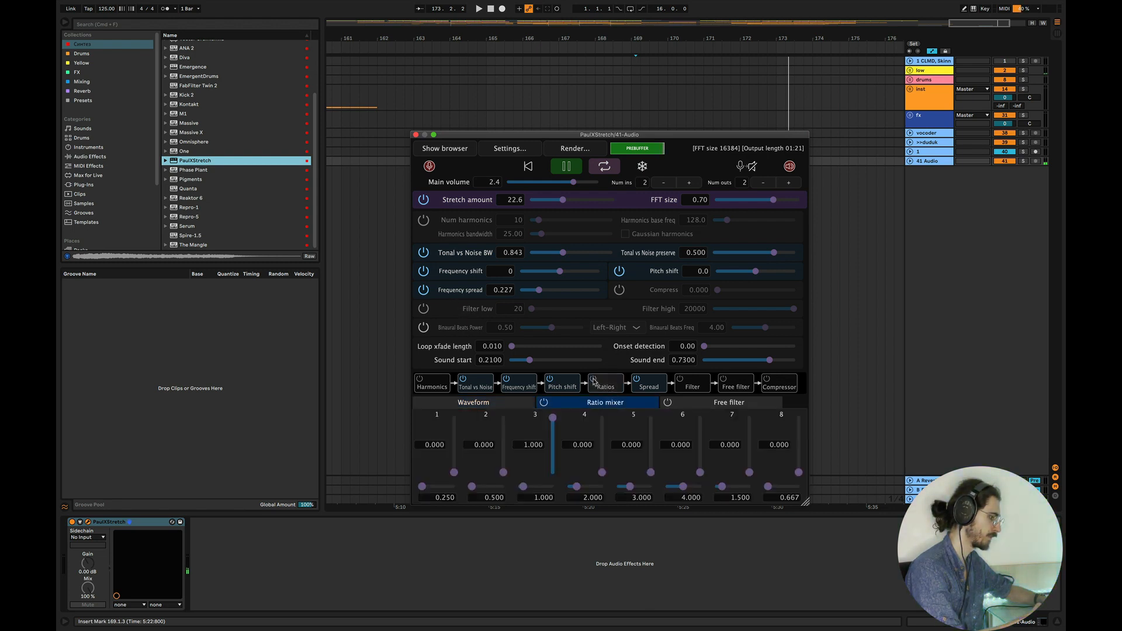
drag(601, 471, 652, 453)
drag(502, 472, 504, 448)
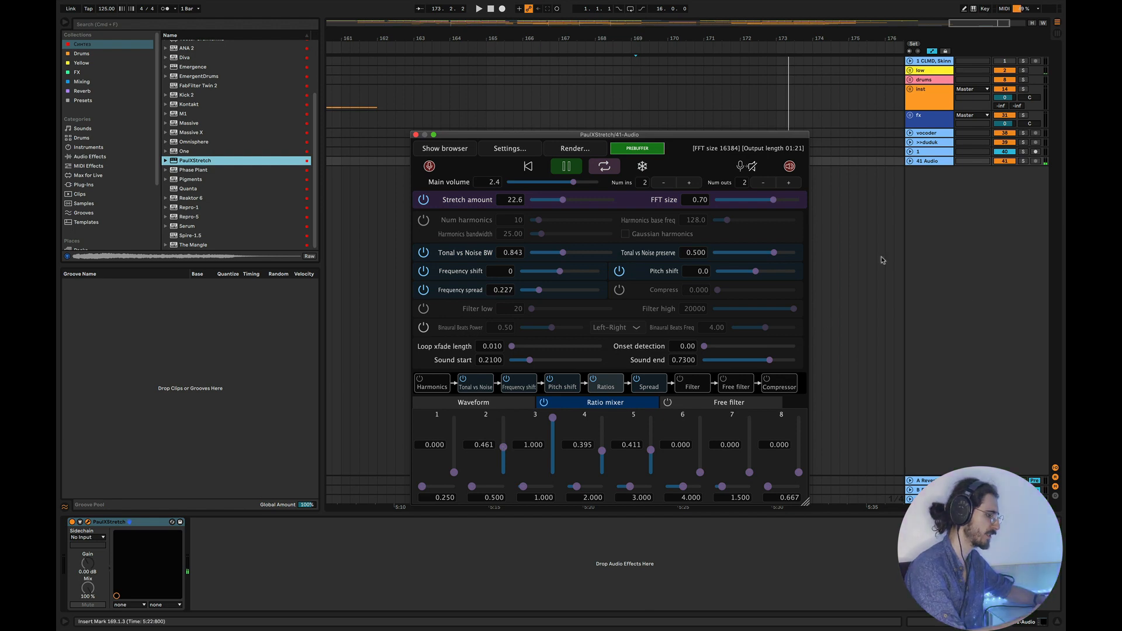
click(909, 161)
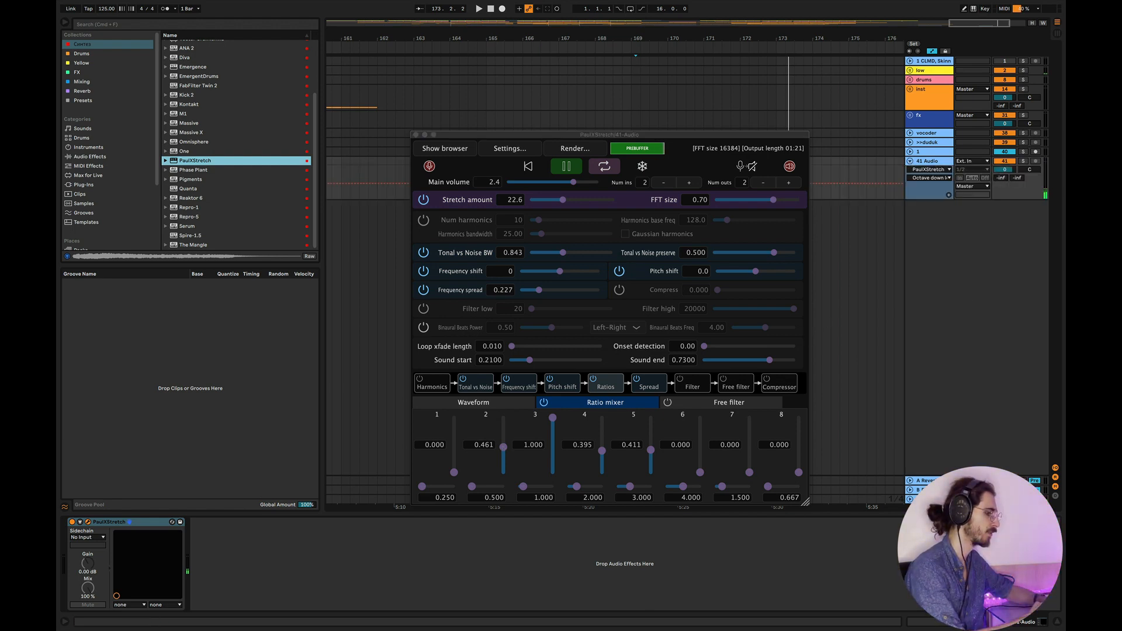
drag(1003, 172, 1002, 175)
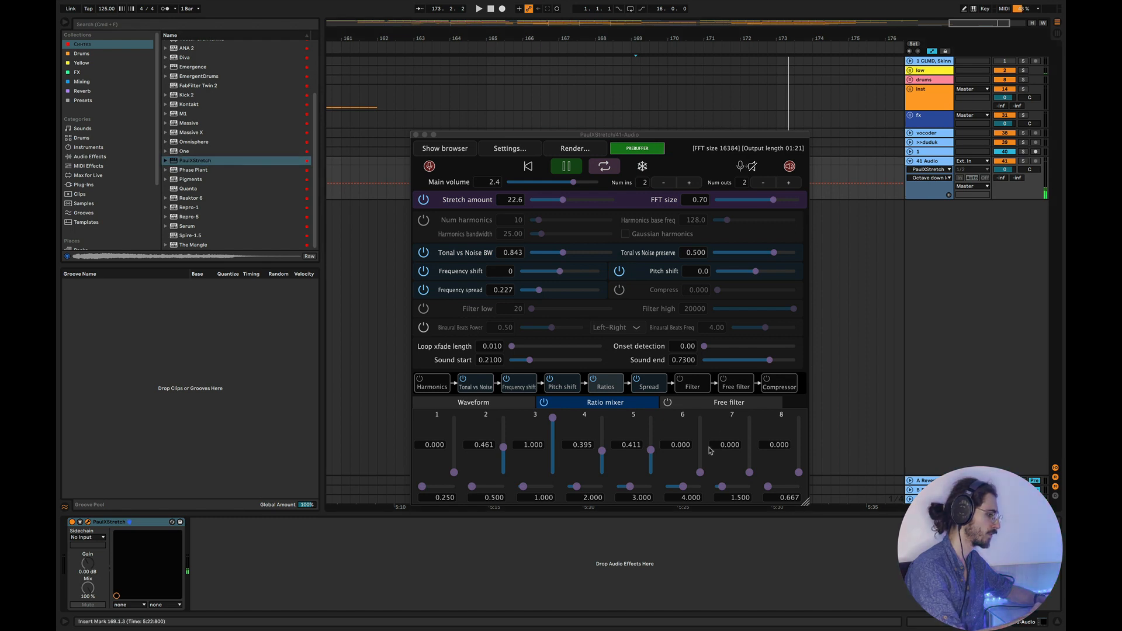
drag(651, 451, 653, 461)
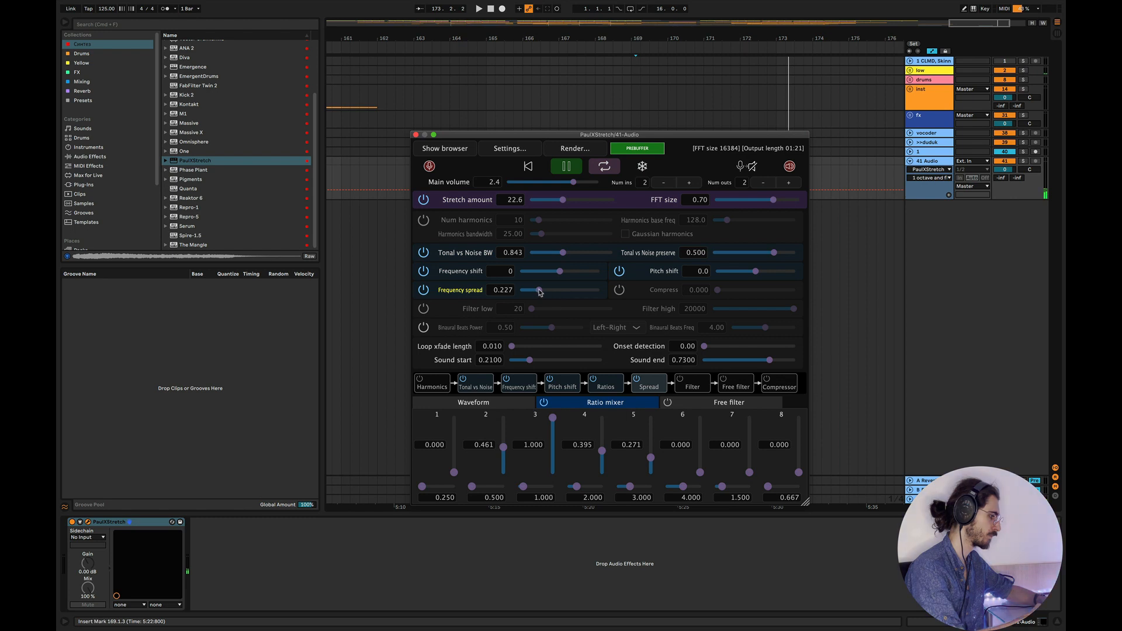
Audition Frequency spread at 0.410 and 0.161, turn that module off and pause the stretched playback
drag(539, 292, 554, 293)
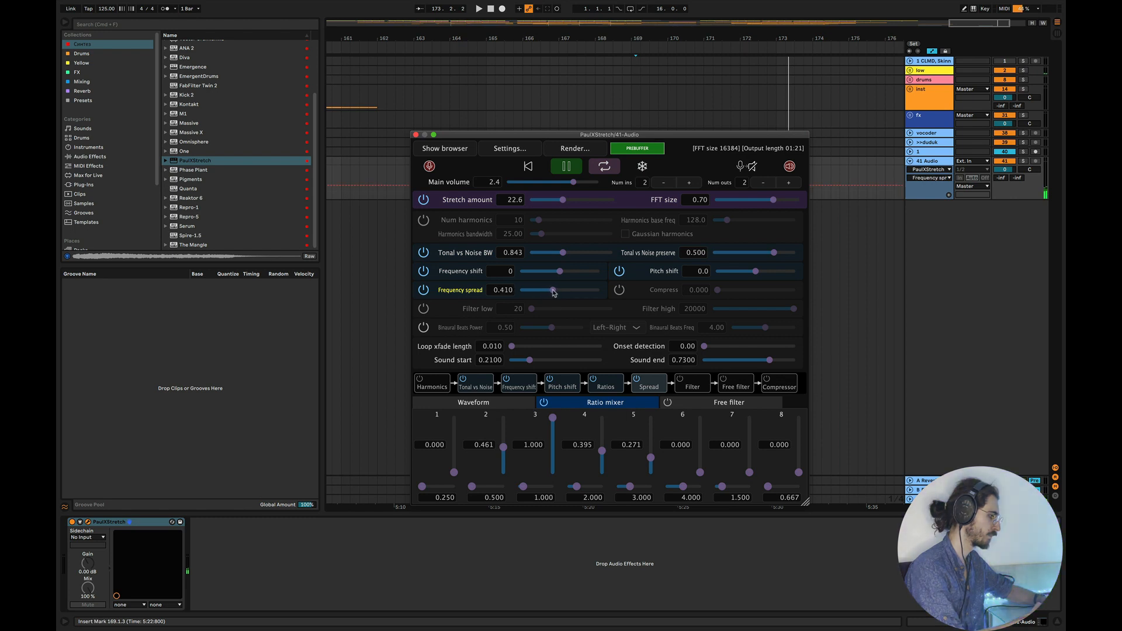
drag(553, 293, 535, 292)
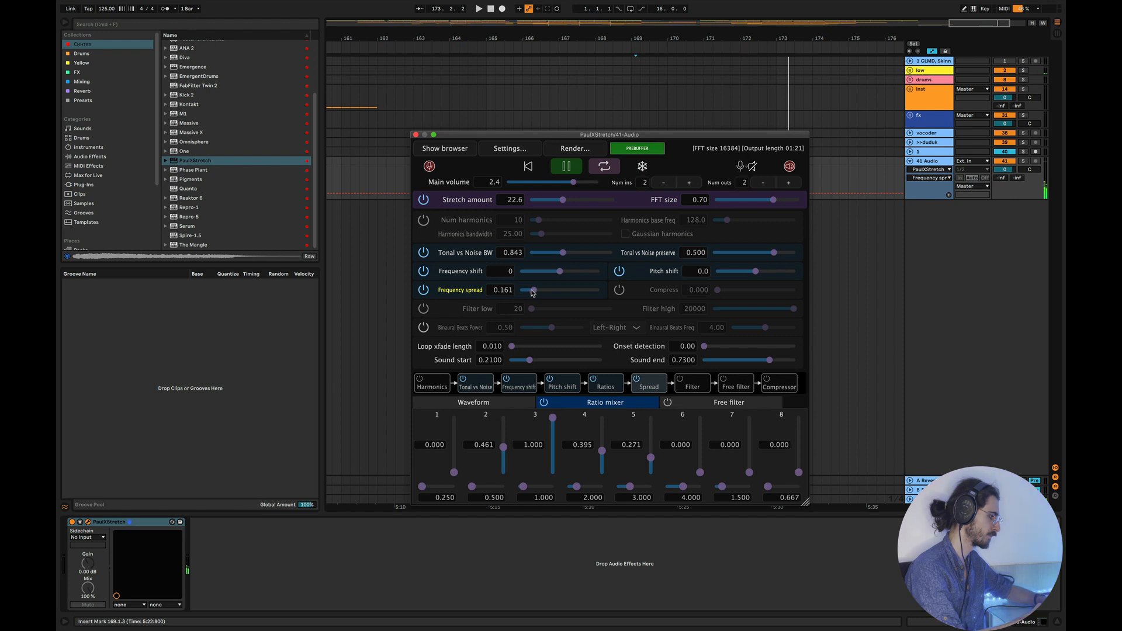
click(424, 290)
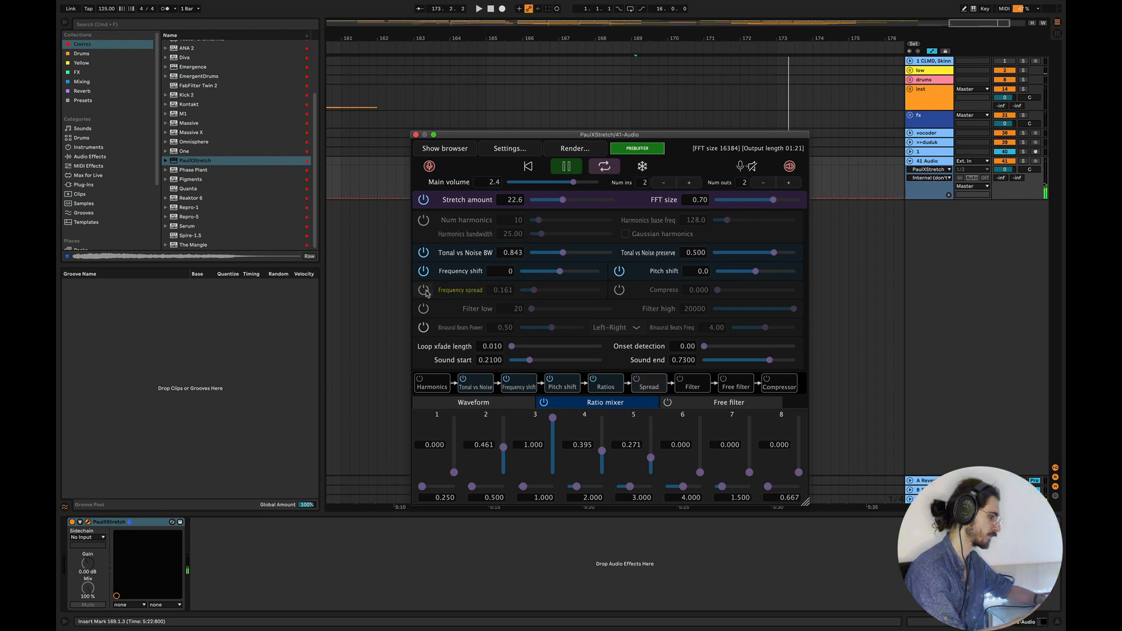
click(465, 149)
click(465, 149)
click(565, 166)
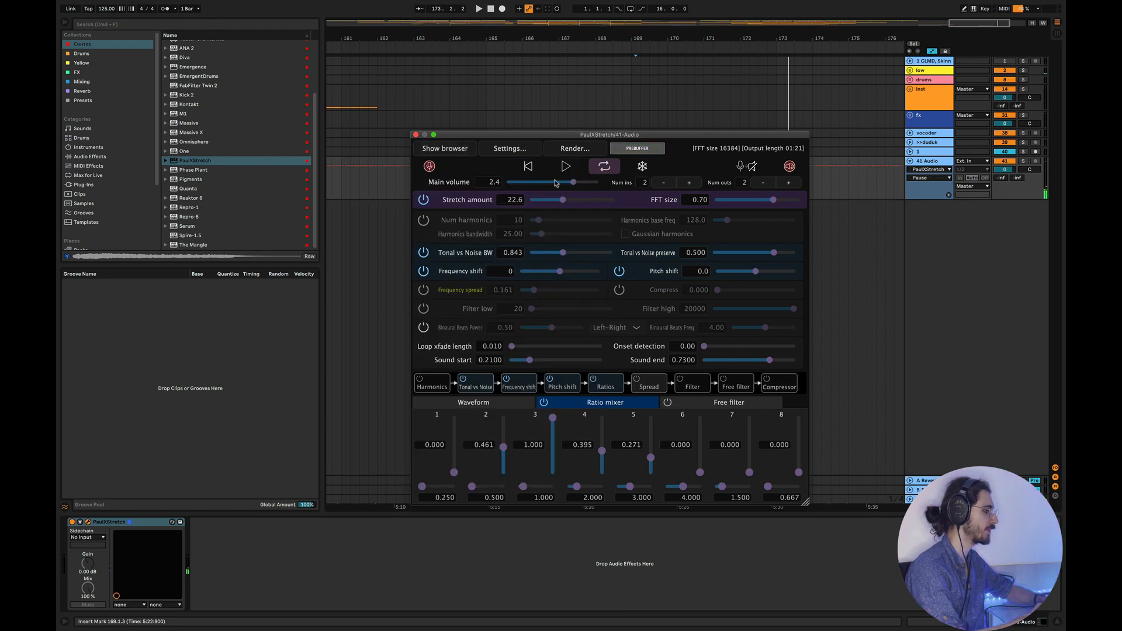